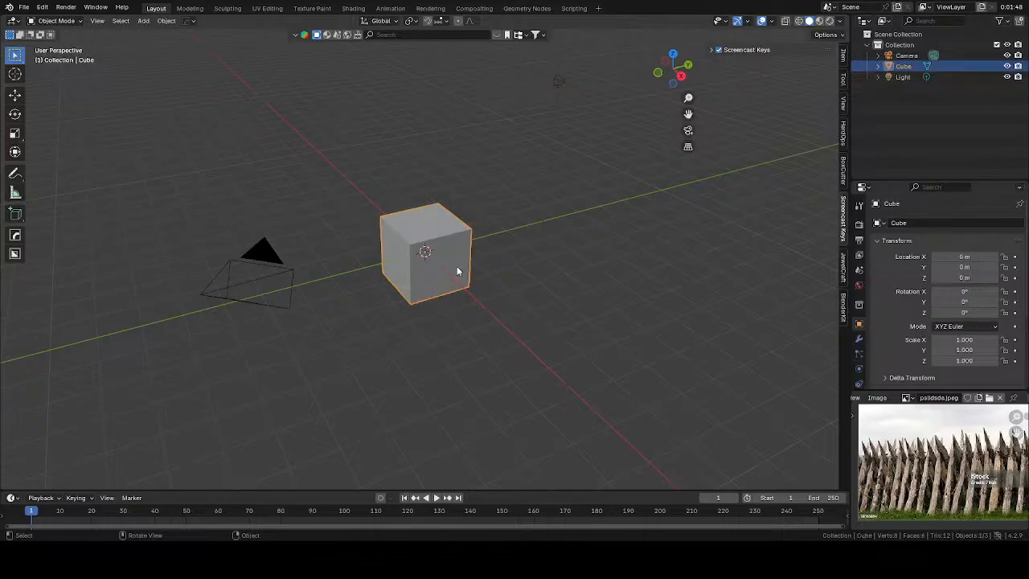
Step: Switch to the front orthographic view and delete the default cube
left_click(573, 435)
middle_click_drag(573, 435, 627, 224)
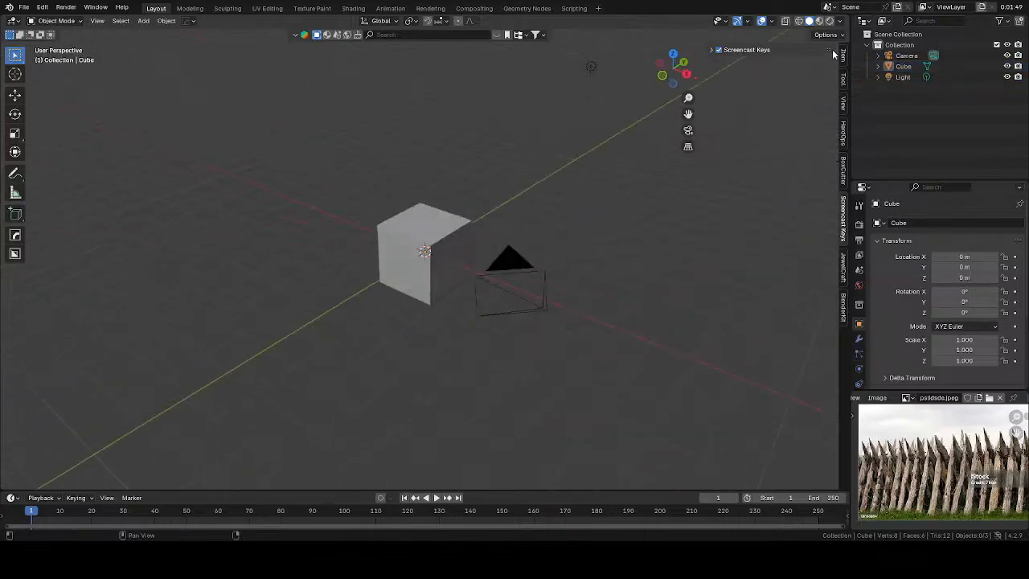
left_click(714, 51)
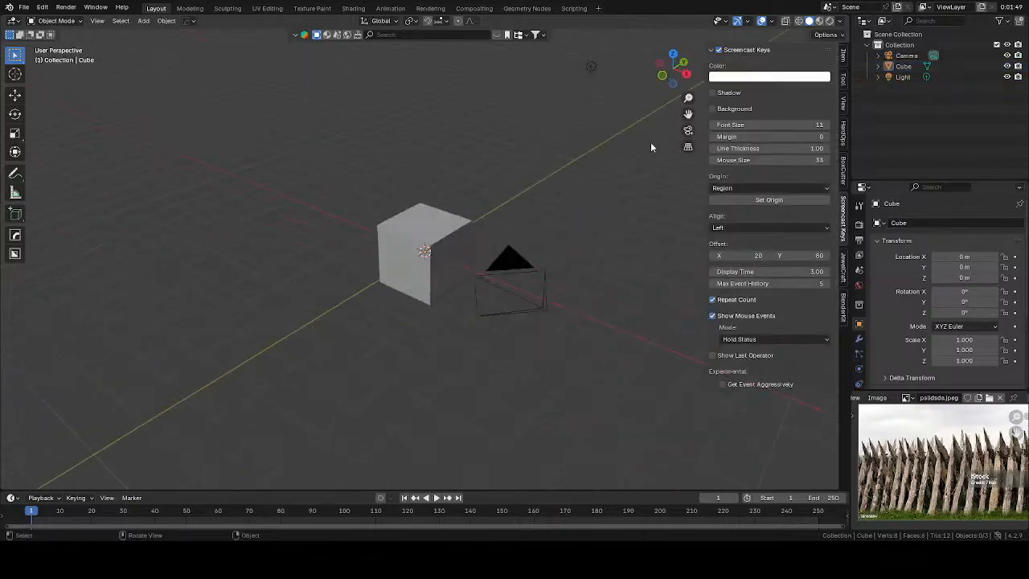
left_click(468, 232)
key("KP_1")
key("Delete")
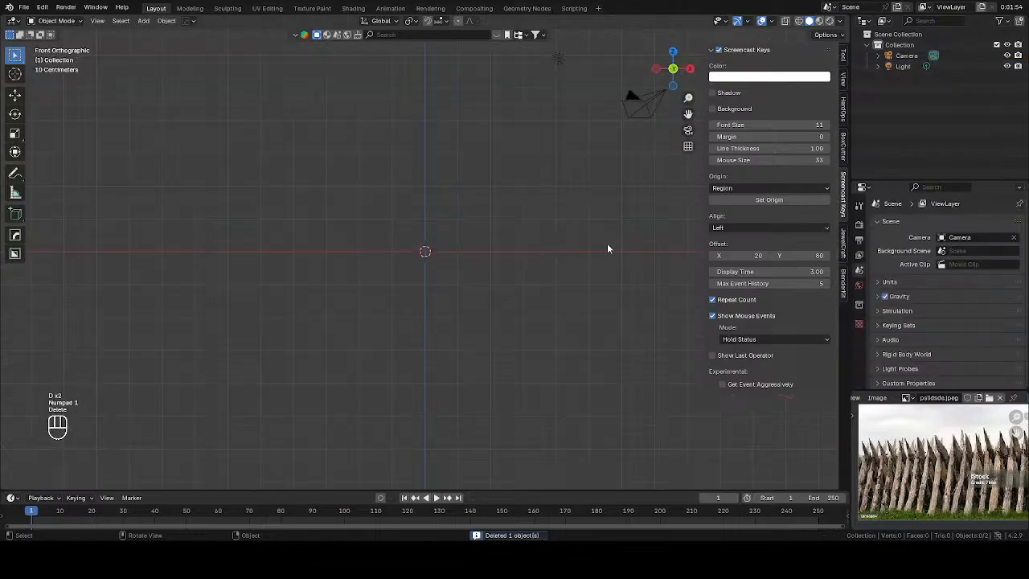
Step: Add a mesh cylinder at the world origin, keeping the palisade photo in view as reference
scroll(923, 442, "up", 3)
scroll(923, 441, "down", 5)
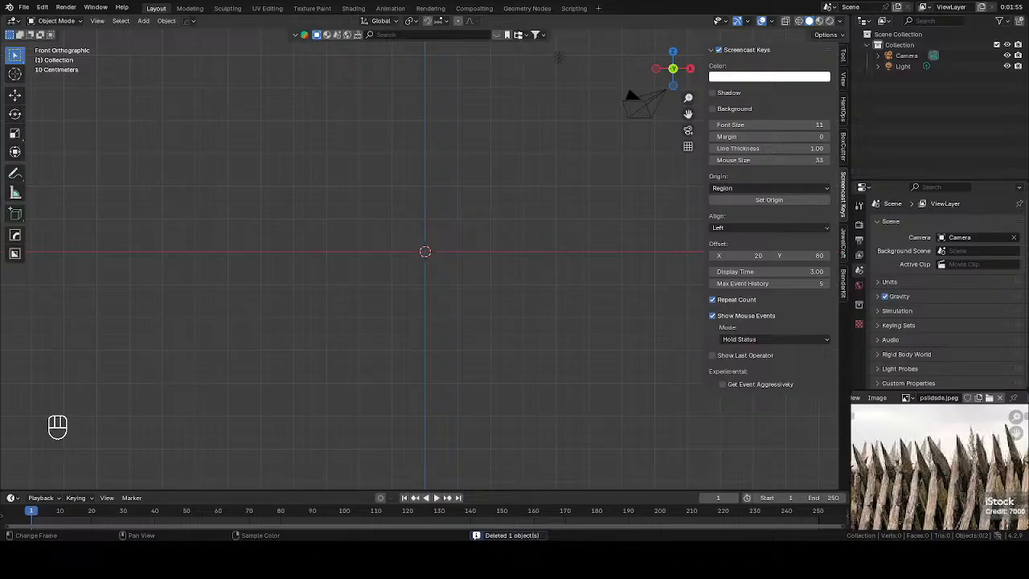
key("shift+a")
mouse_move(565, 243)
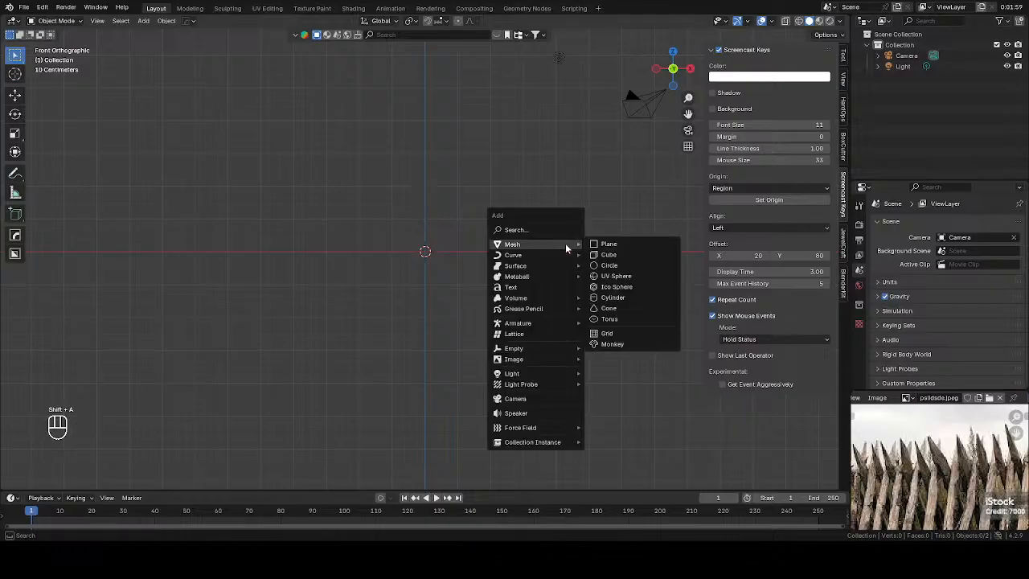
key("shift+a")
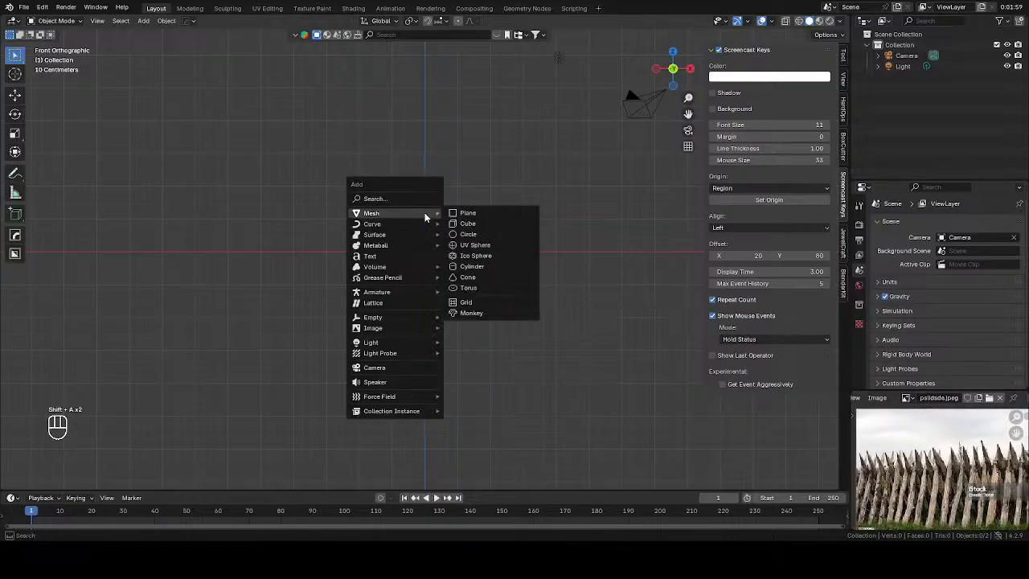
left_click(476, 268)
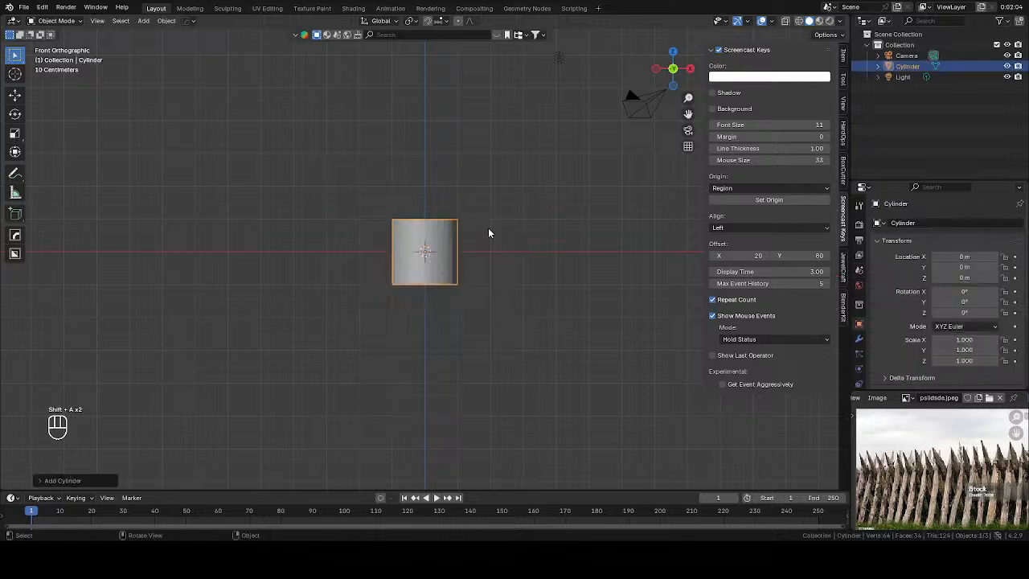
Step: Stretch the cylinder along the Z axis to a scale of about 2.85
scroll(499, 232, "down", 3)
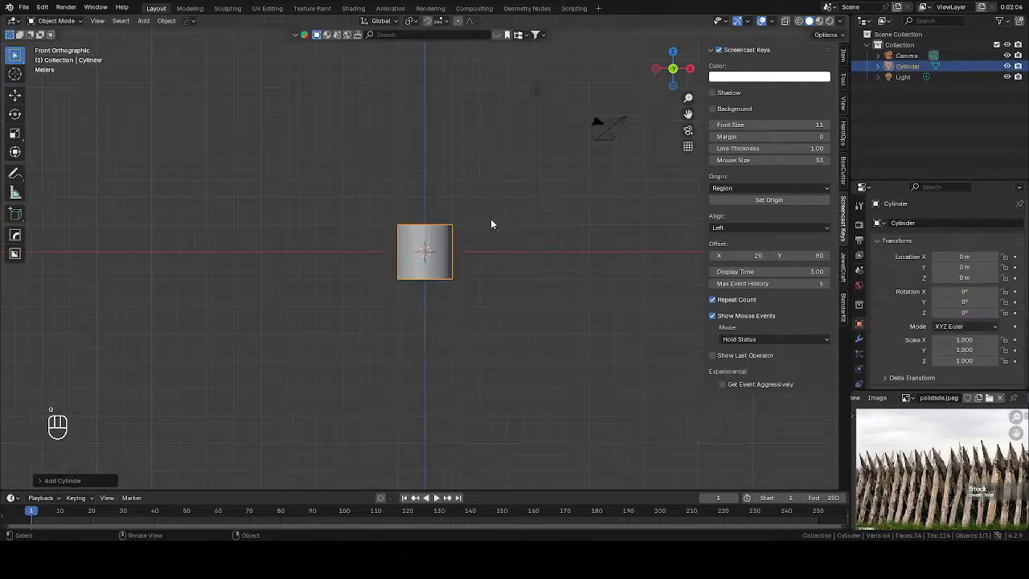
left_click(820, 52)
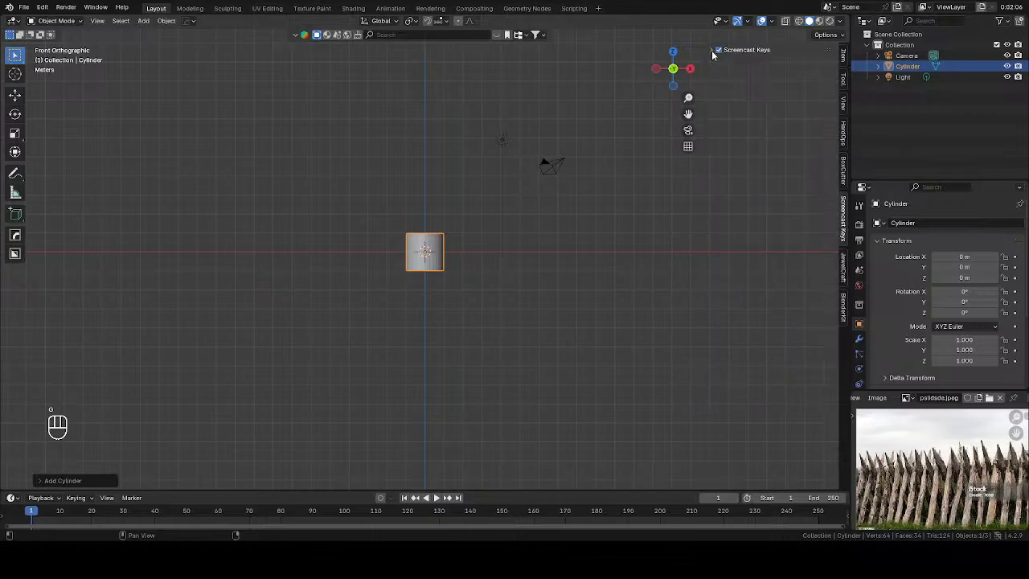
key("s")
key("z")
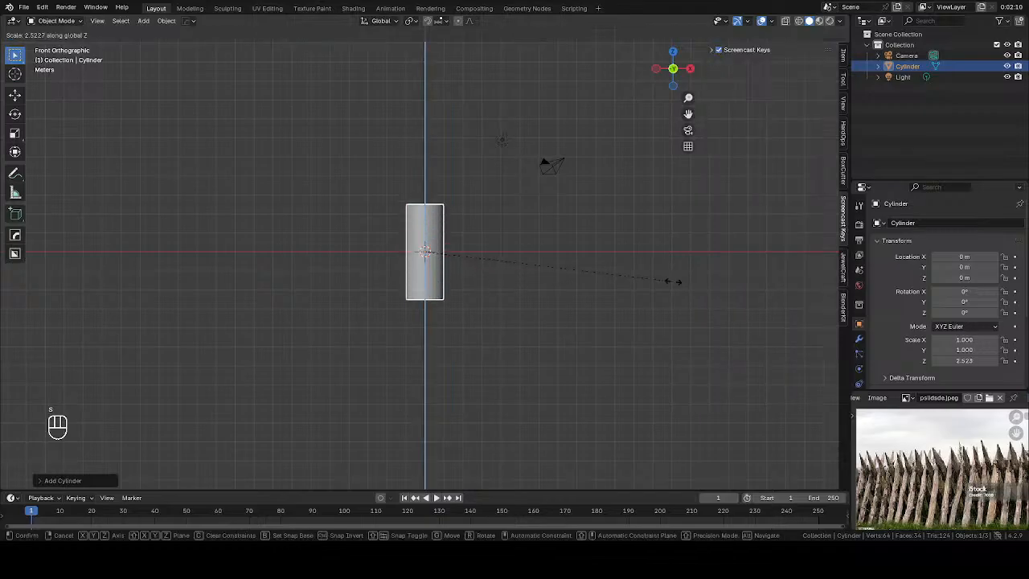
left_click(683, 282)
scroll(563, 249, "down", 1)
key("s")
right_click(475, 233)
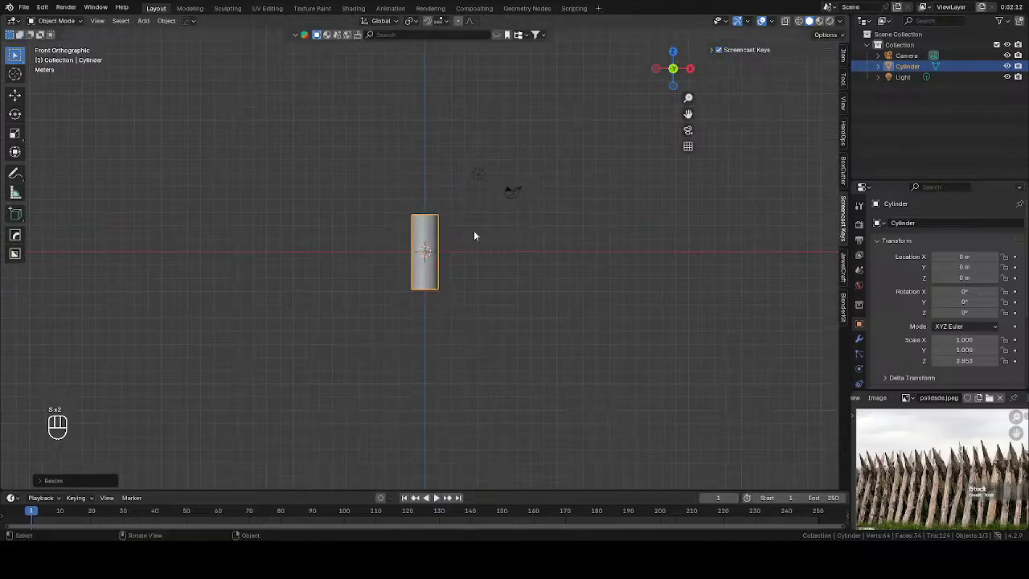
Step: Import the soldier figure model and shift it along X by about 92 m, to the other side of the cylinder
left_click(24, 7)
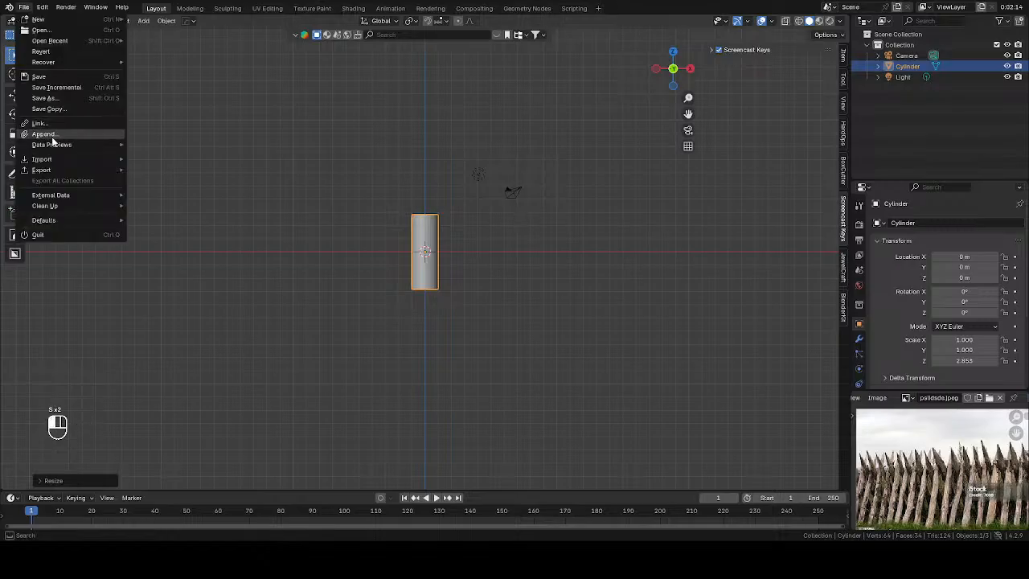
mouse_move(42, 159)
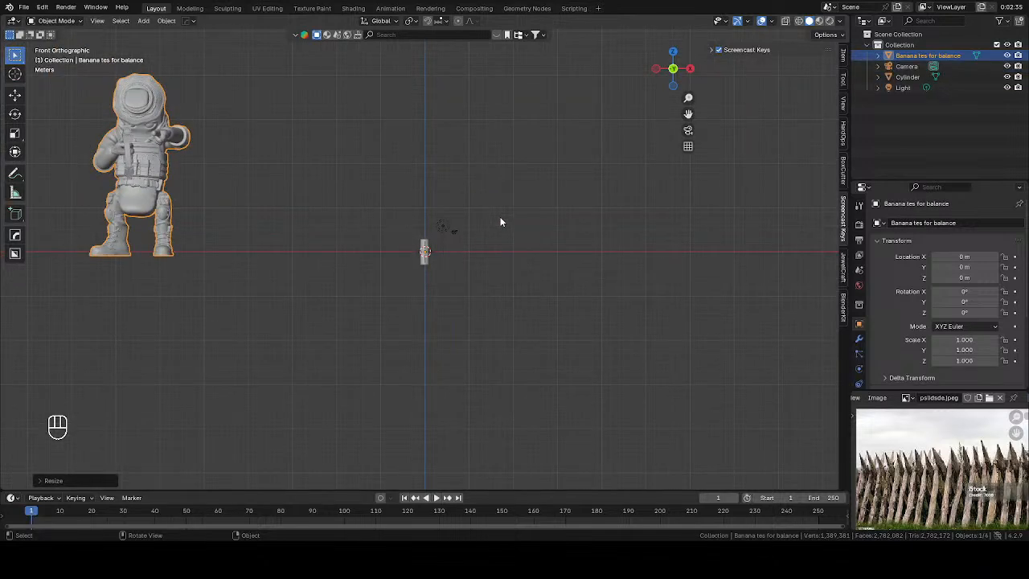
key("g")
key("x")
left_click(346, 209)
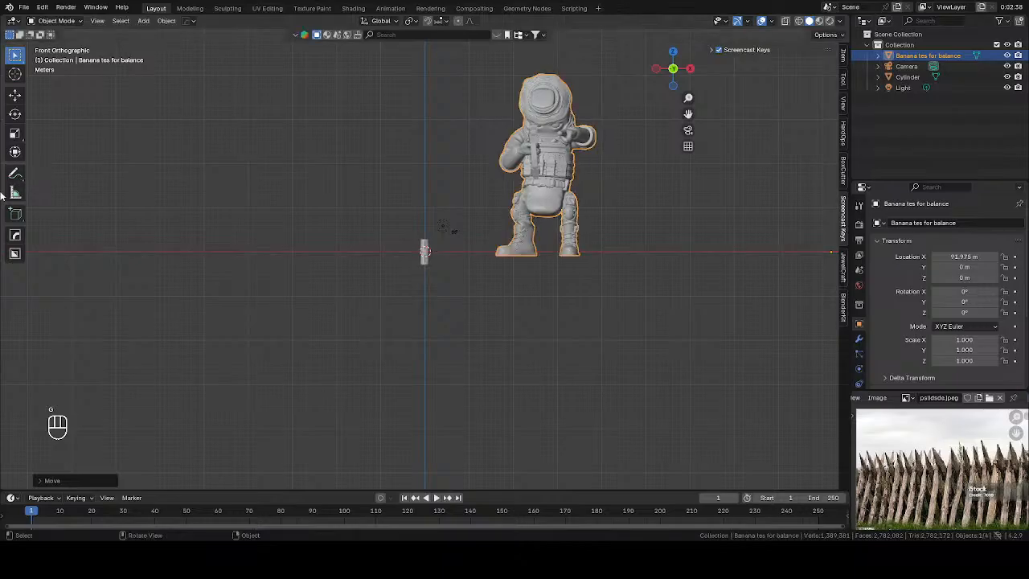
Step: Set the soldier figure's origin to its geometry and rotate it about 33.6° around the Z axis
middle_click_drag(346, 210, 502, 219)
key("r")
key("z")
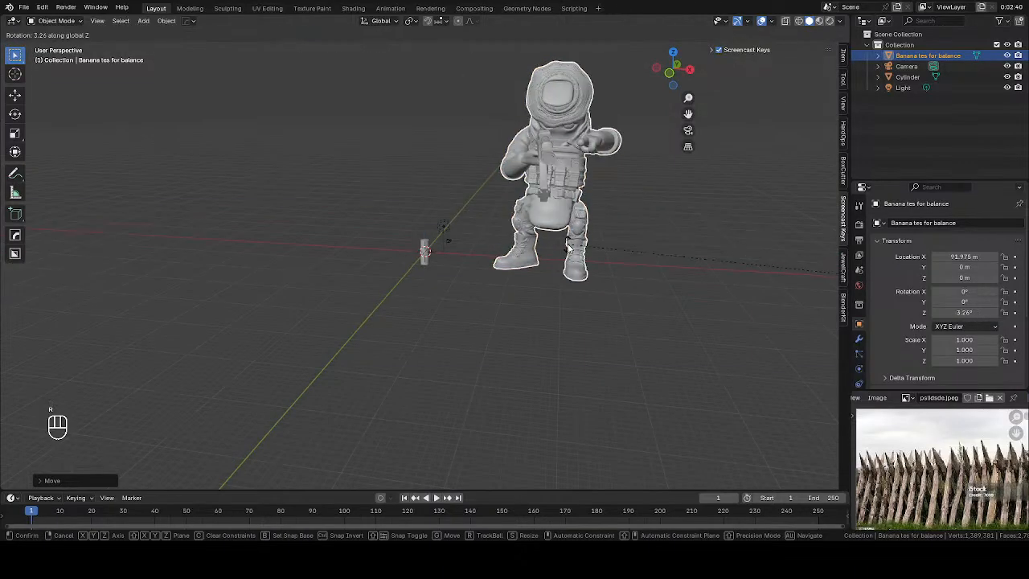
right_click(498, 215)
left_click(167, 25)
mouse_move(186, 44)
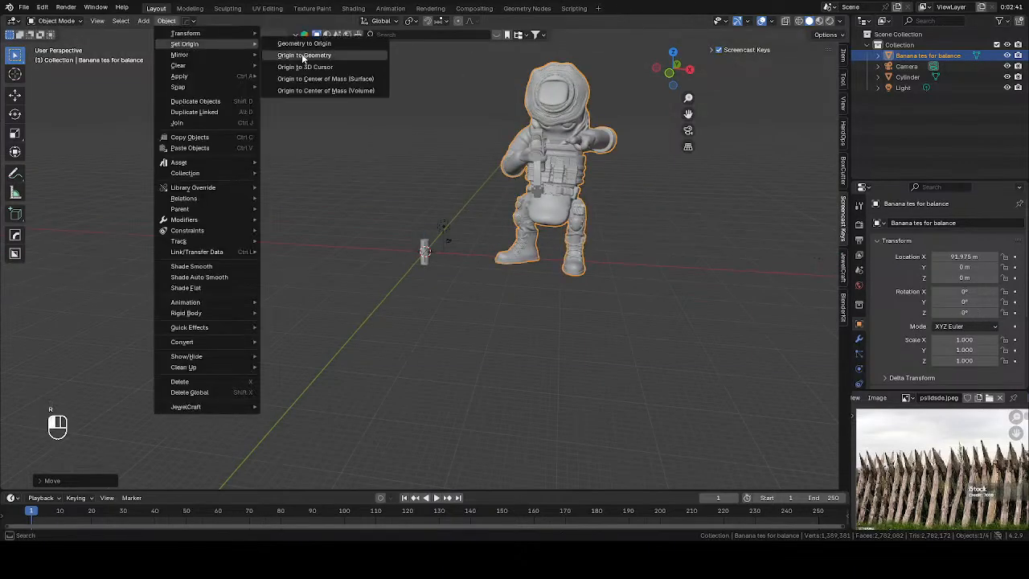
left_click(306, 53)
key("r")
key("z")
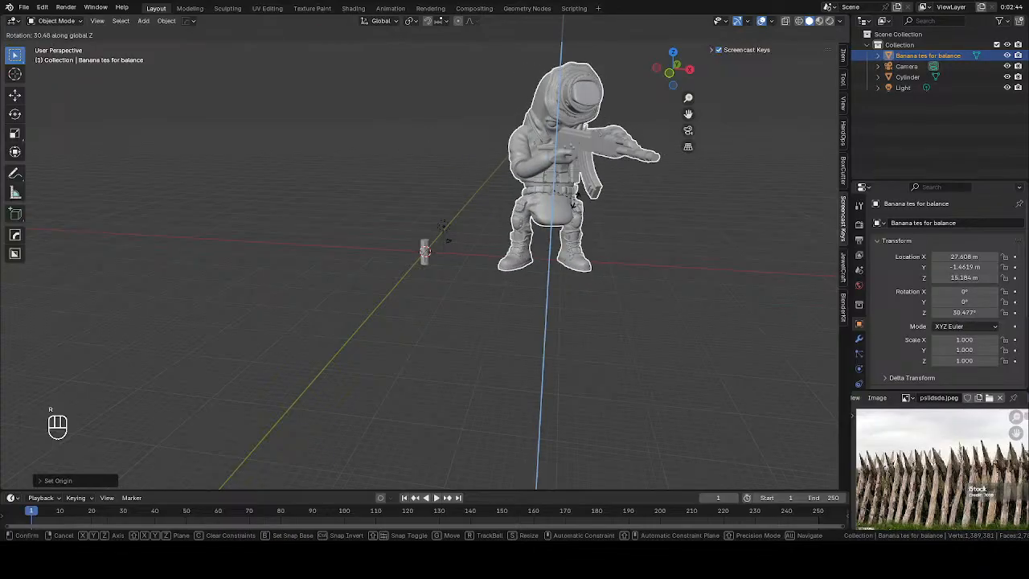
left_click(408, 266)
Step: Scale the cylinder up uniformly by about 4.18 in the front view
left_click(424, 256)
key("KP_1")
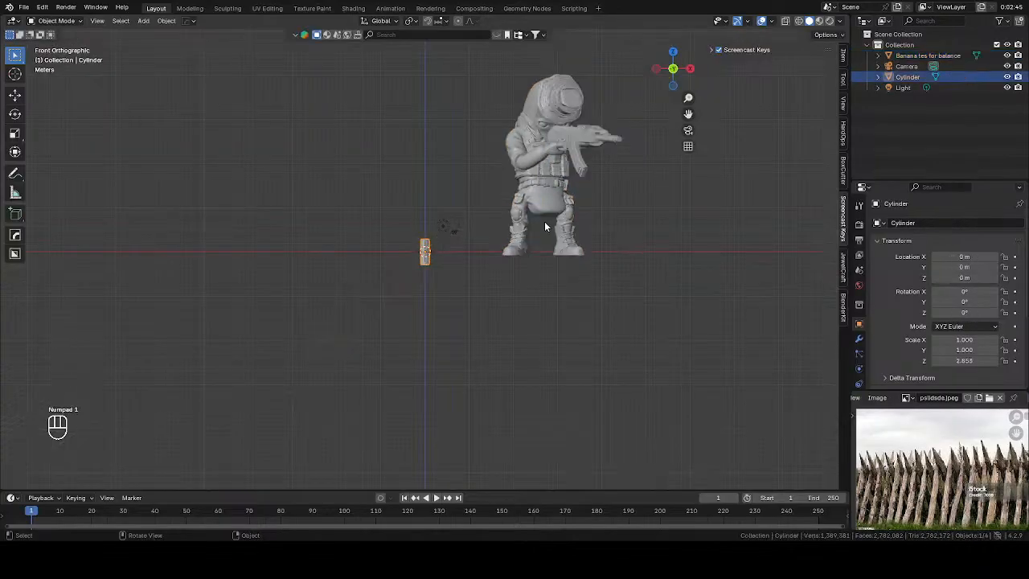
key("s")
left_click(4, 208)
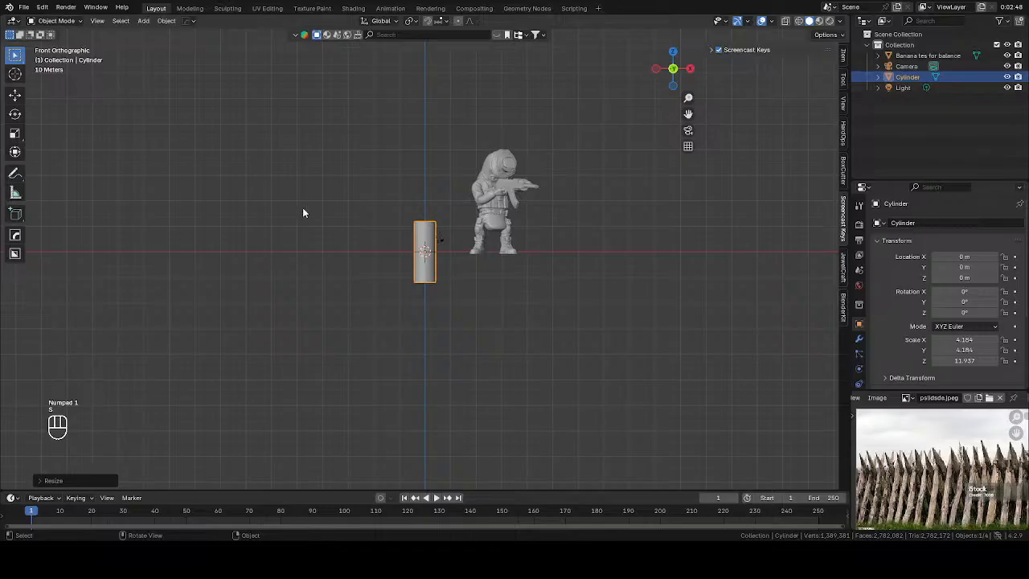
Step: Compare the cylinder against the soldier figure and place it at about X -0.21 m, Z 12.8 m, standing on the ground line
key("g")
left_click(375, 190)
key("g")
key("z")
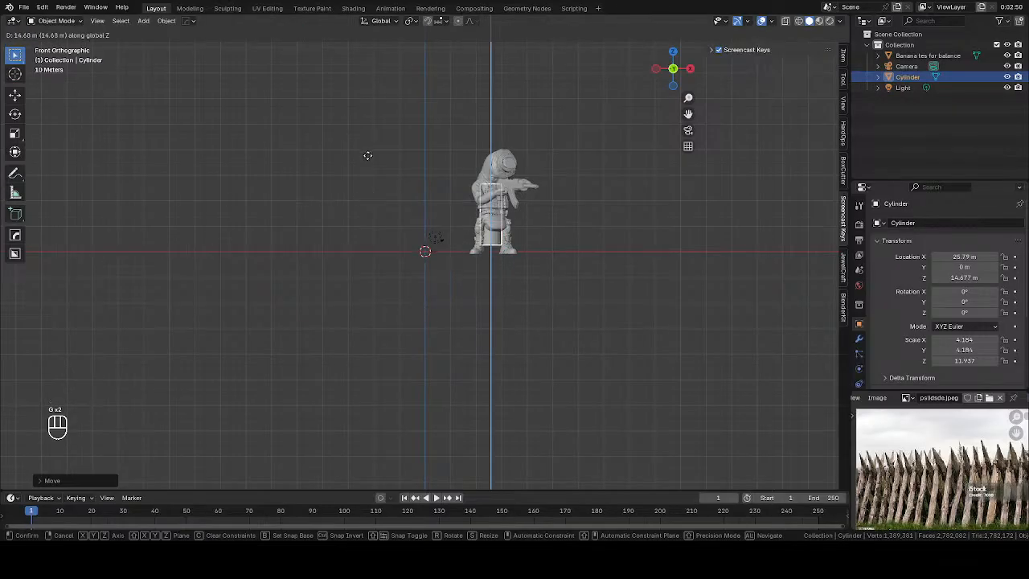
left_click(367, 155)
key("g")
left_click(511, 198)
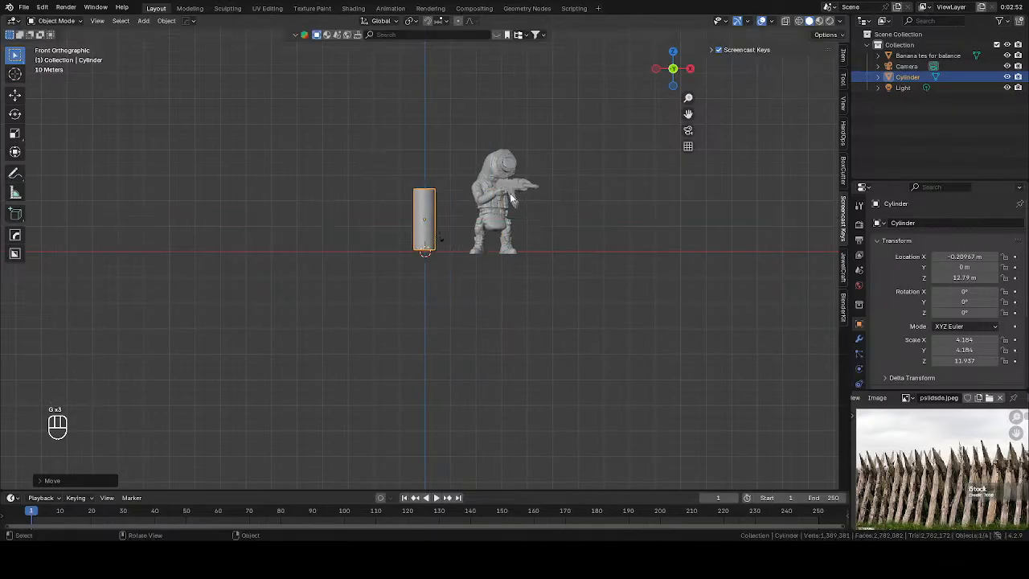
Step: Slim the cylinder to an X and Y scale of about 3.83 and stretch its Z scale to about 38.5
key("s")
left_click(494, 205)
key("s")
key("z")
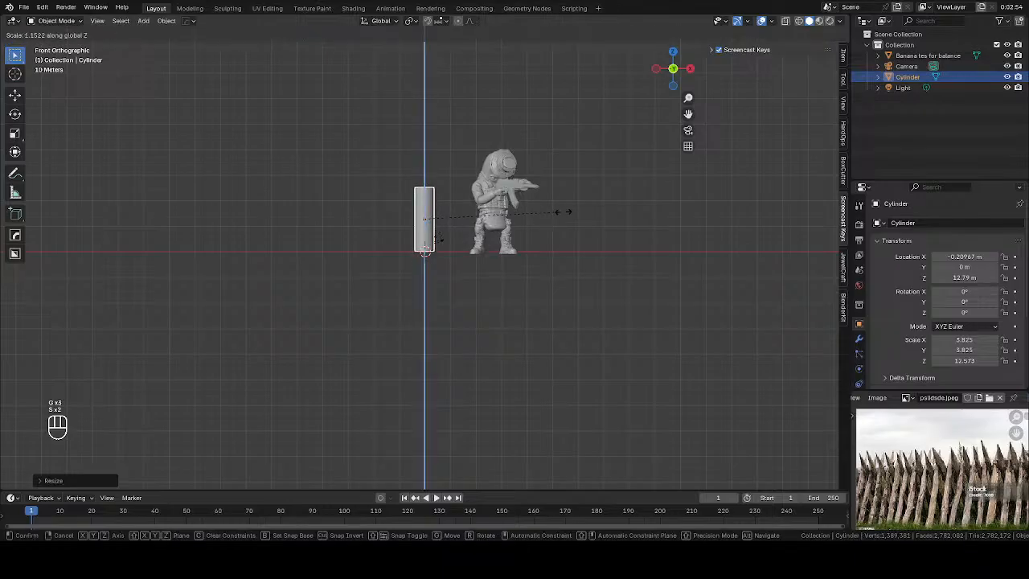
left_click(793, 217)
Step: Raise the tall cylinder along Z to about 38.4 m so its base rests on the ground line
key("g")
key("z")
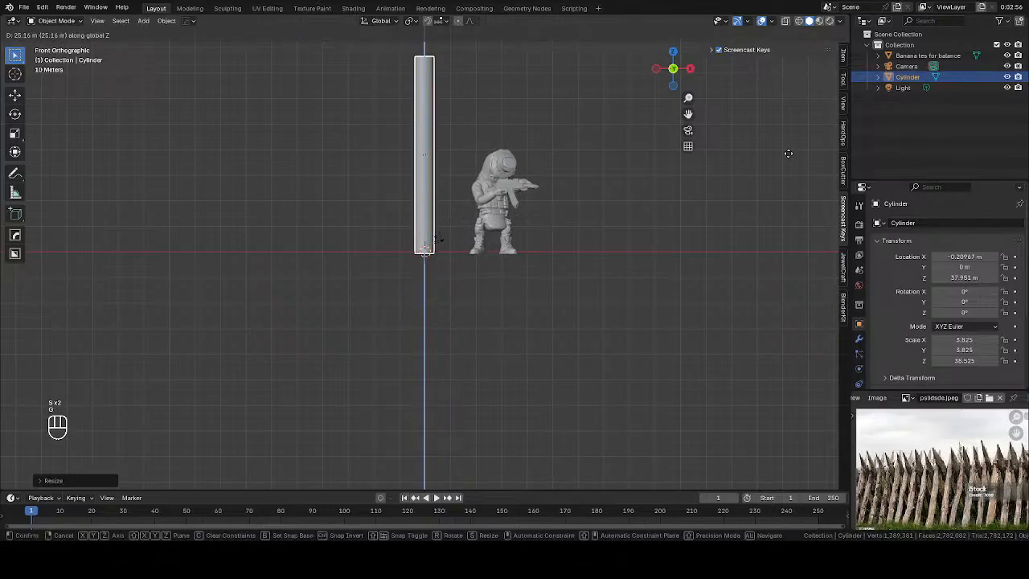
left_click(657, 207)
Step: Try the soldier figure beside the pole's upper half to compare heights, and undo the move
left_click(515, 193)
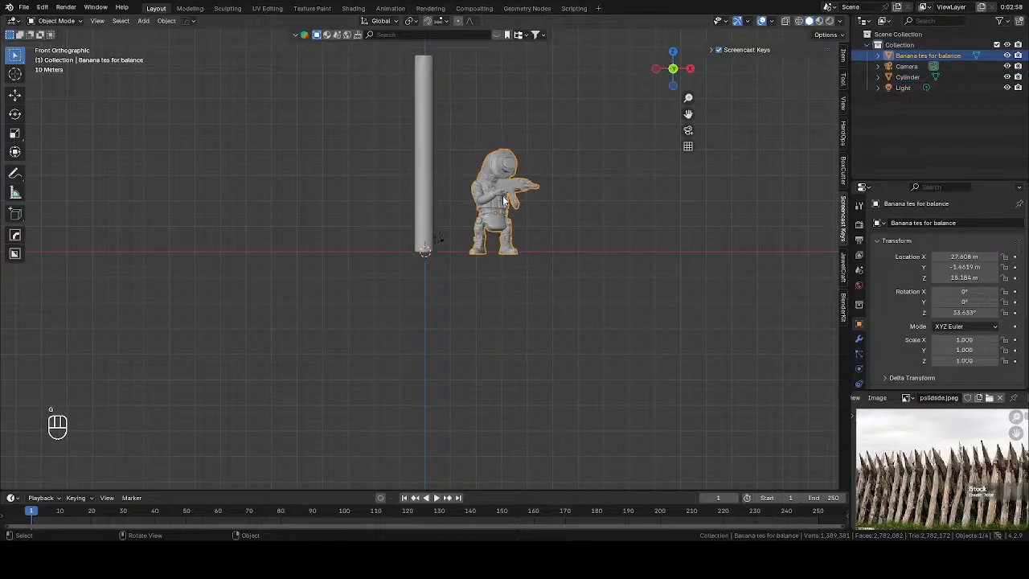
key("g")
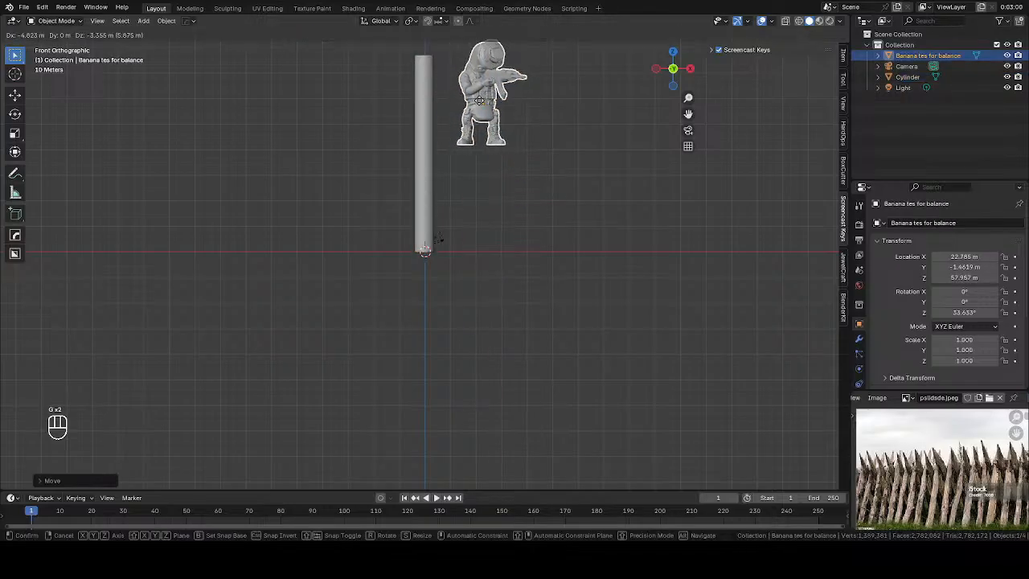
left_click(515, 149)
key("ctrl+z")
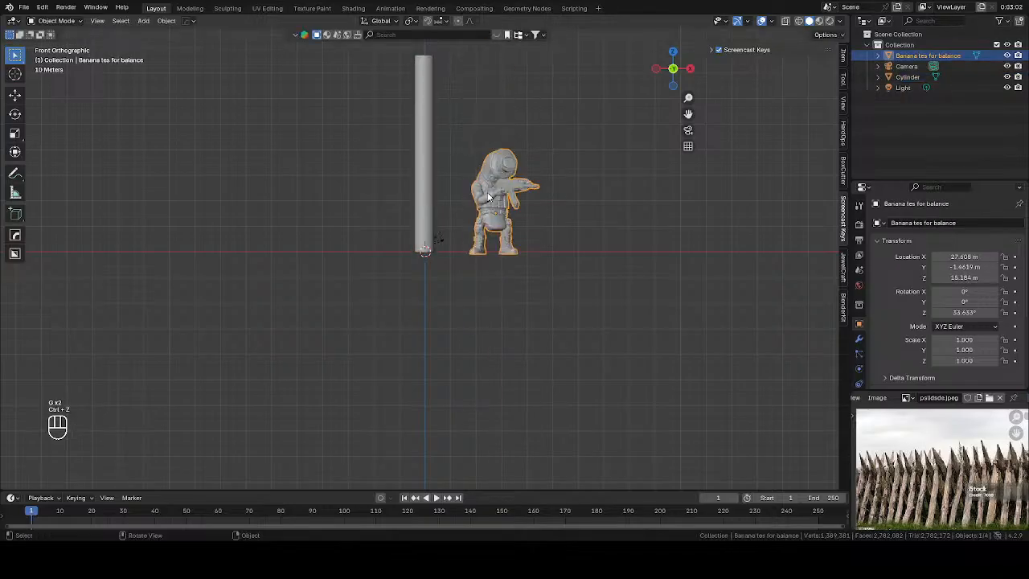
middle_click_drag(570, 170, 573, 177, "shift")
scroll(530, 157, "up", 3)
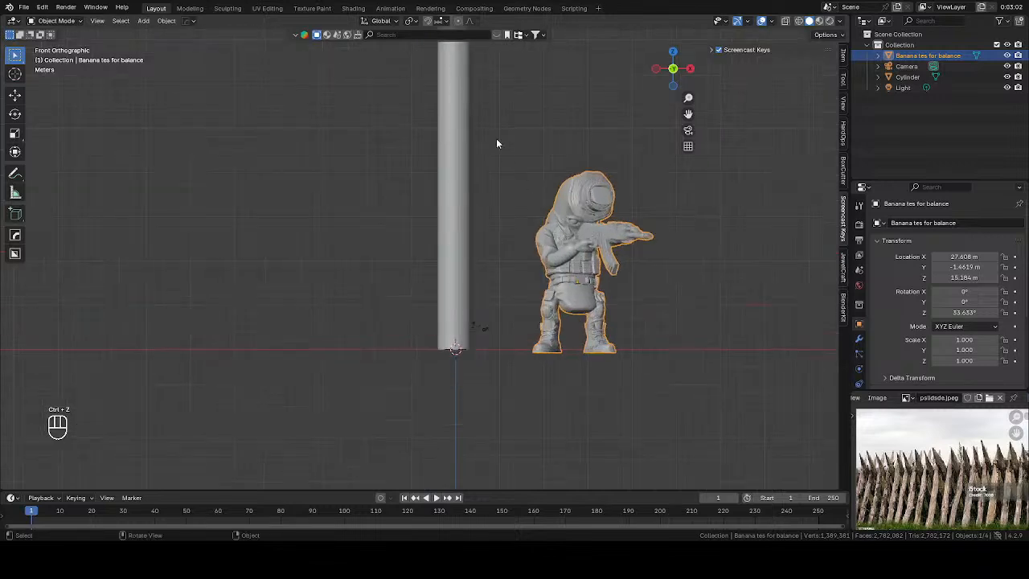
left_click(442, 135)
key("Tab")
scroll(451, 125, "up", 4)
scroll(452, 125, "down", 4)
key("alt+z")
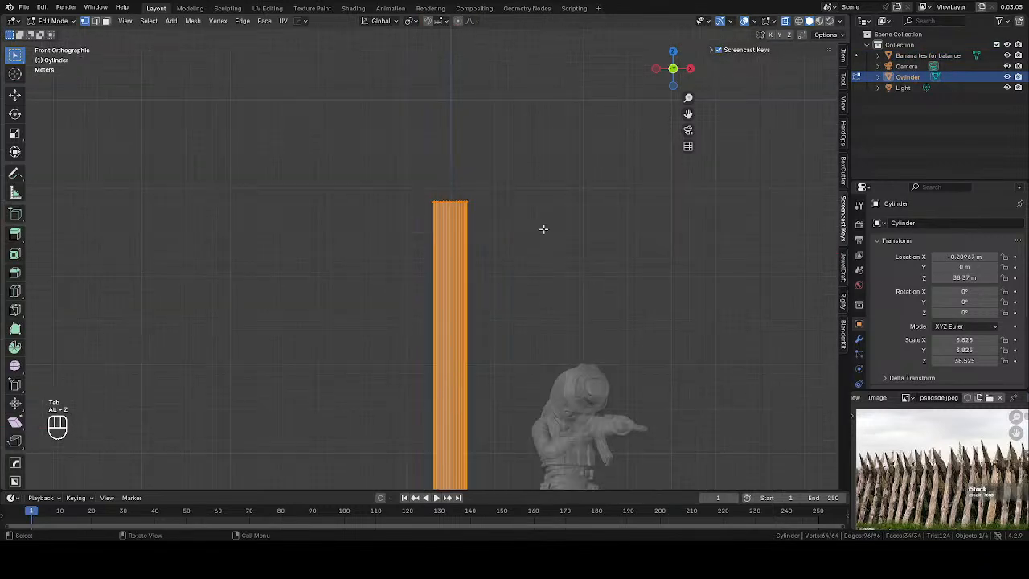
scroll(925, 471, "up", 2)
scroll(925, 470, "down", 2)
key("Tab")
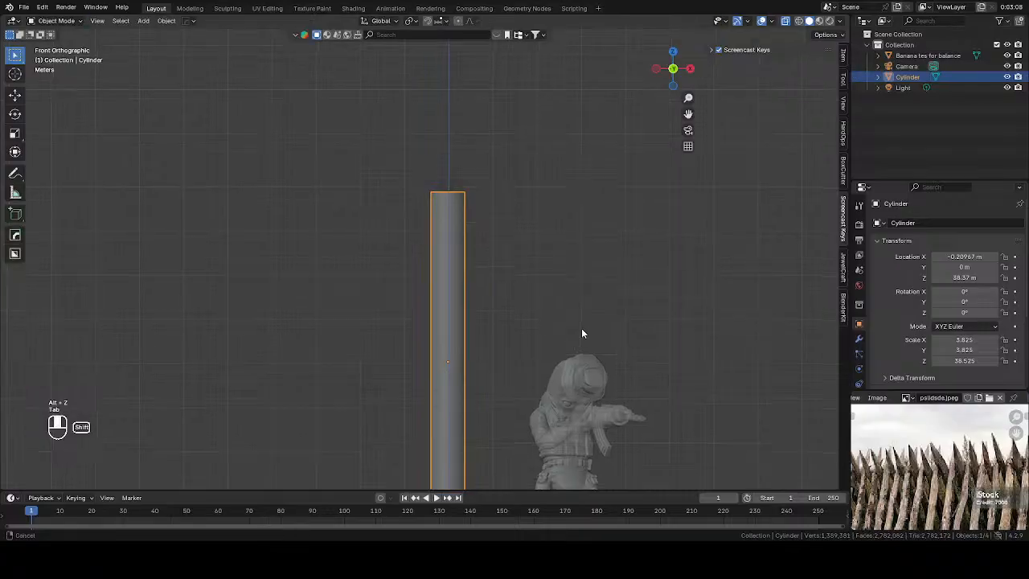
Step: Try a second, wider cylinder at the origin, scaled to about 6.4 and stretched along Z to about 71.4
scroll(581, 328, "down", 2)
key("shift+a")
mouse_move(390, 257)
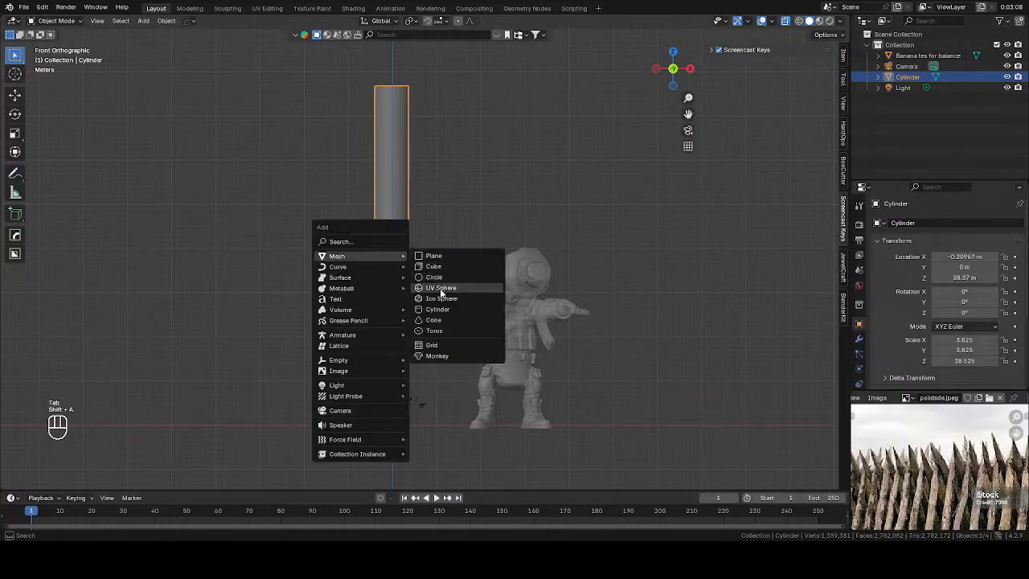
left_click(438, 310)
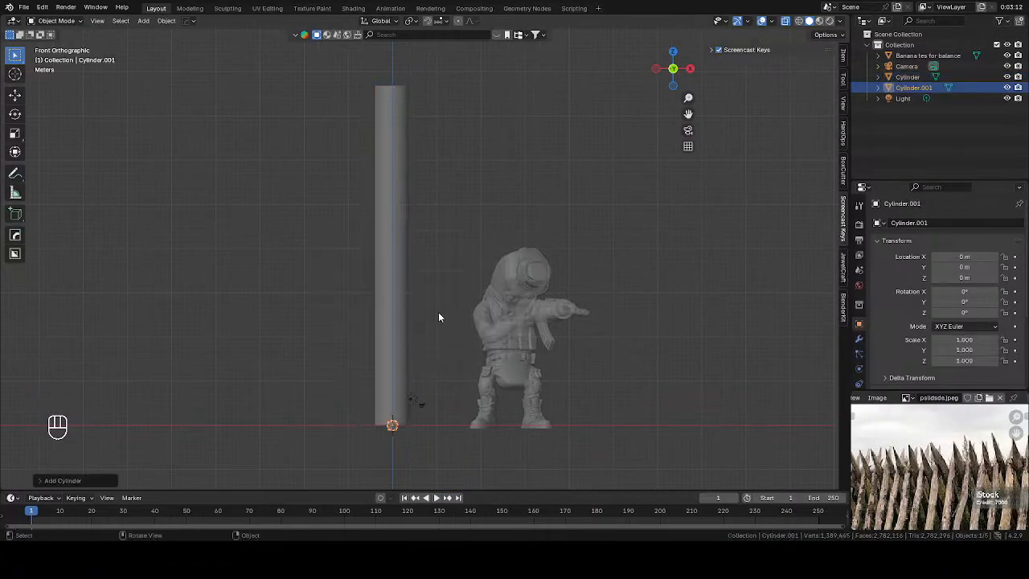
key("g")
right_click(370, 279)
key("s")
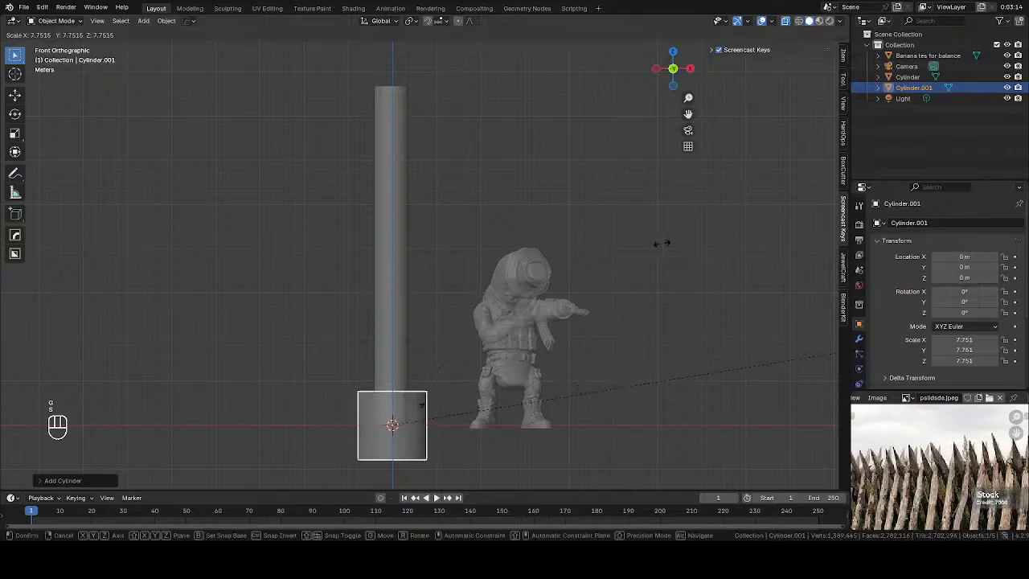
left_click(434, 324)
key("s")
key("z")
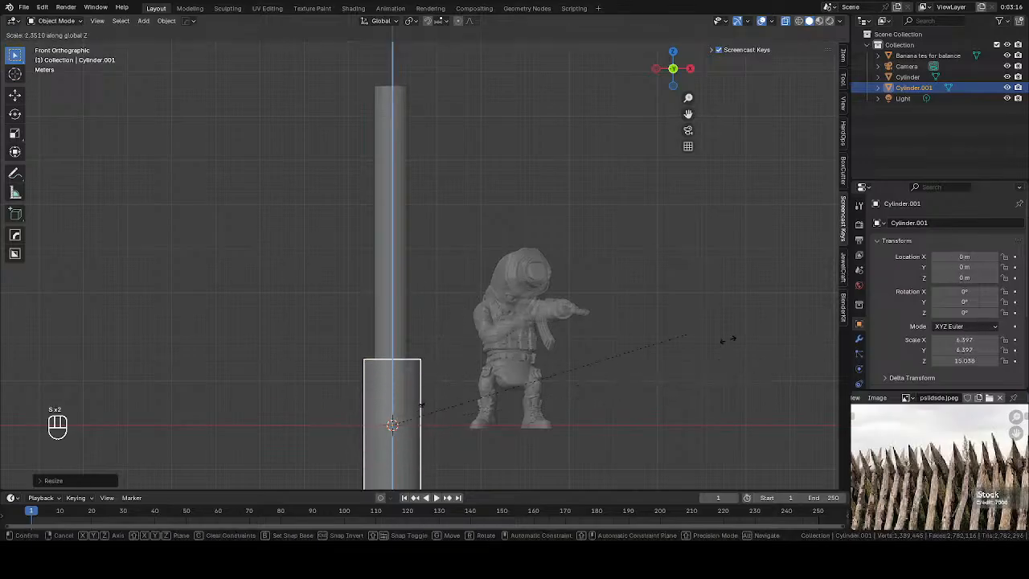
left_click(417, 352)
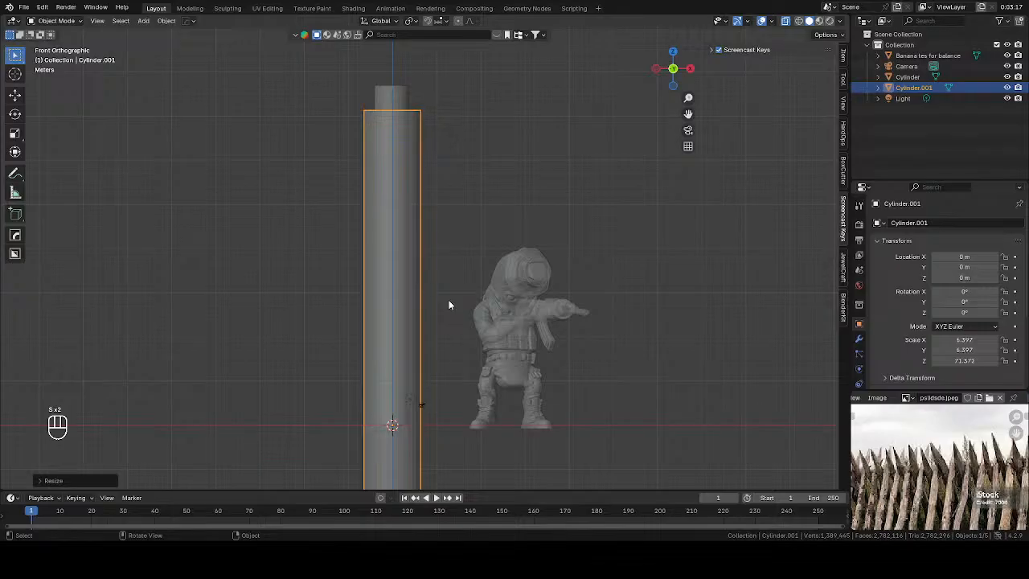
Step: Delete the second cylinder and reselect the original pole with X-ray display turned off
key("Delete")
left_click(394, 282)
key("alt+z")
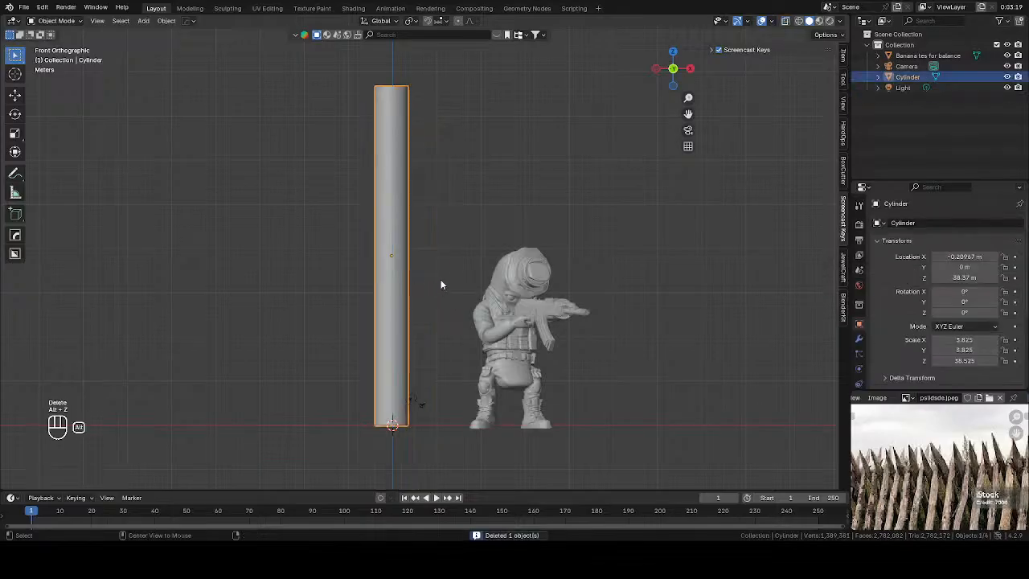
Step: Check the stake tips in the reference photo and select the pole's top face in Edit Mode, ending with X-ray off
scroll(949, 465, "up", 2)
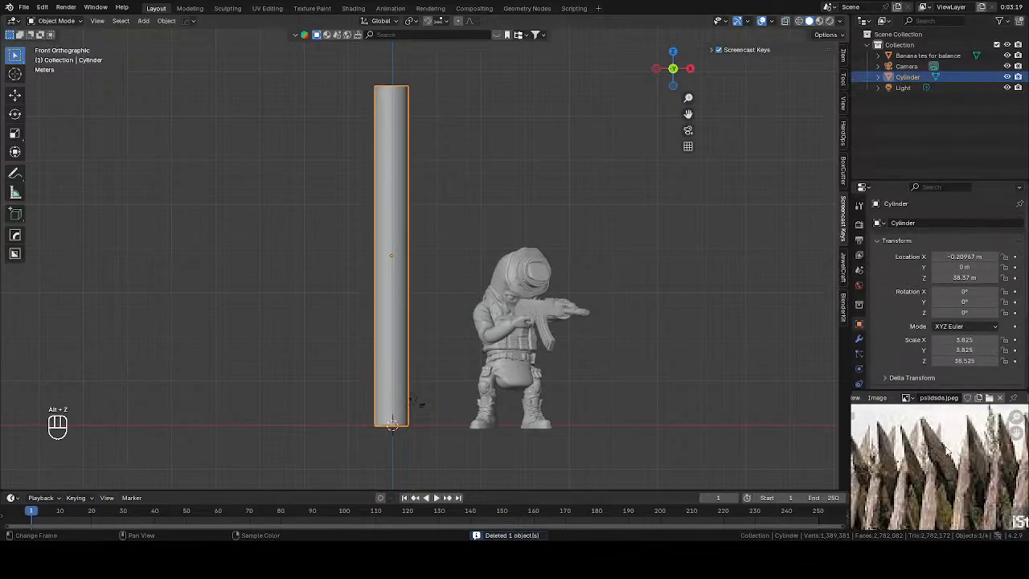
scroll(965, 456, "down", 2)
scroll(965, 456, "up", 3)
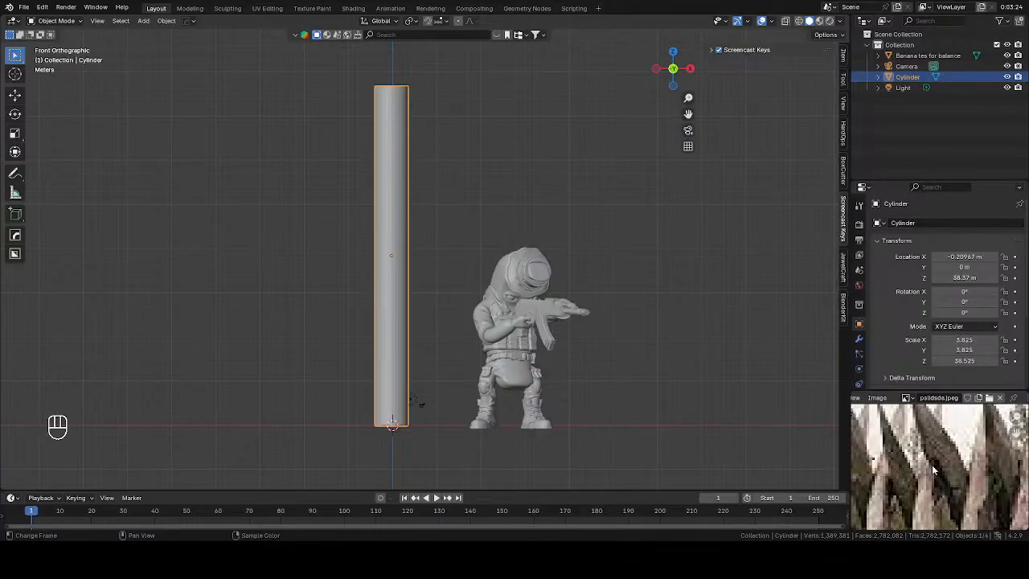
scroll(544, 274, "down", 2)
key("Tab")
middle_click_drag(451, 152, 477, 305)
key("alt+z")
key("3")
left_click(482, 270)
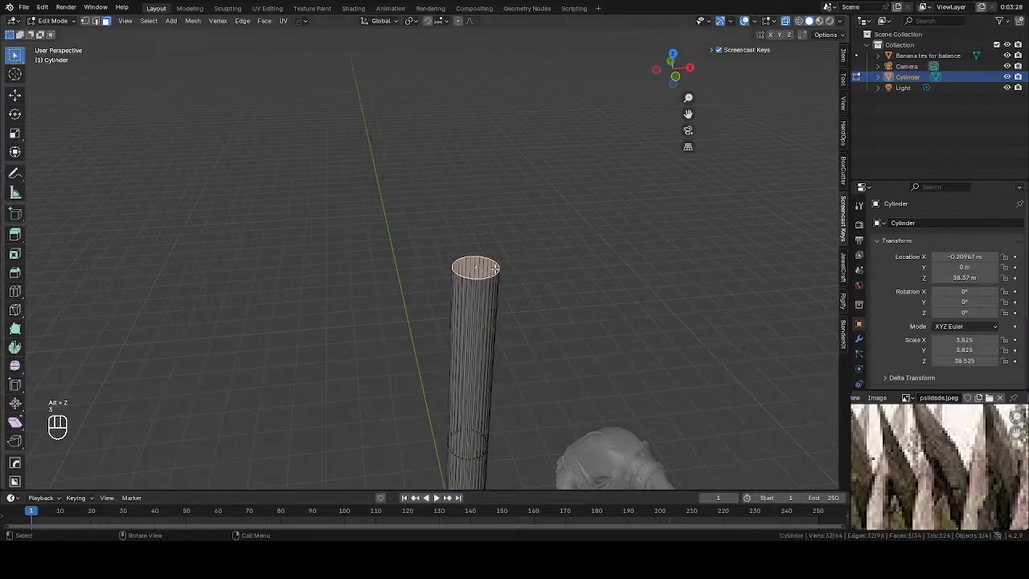
middle_click_drag(487, 269, 549, 259)
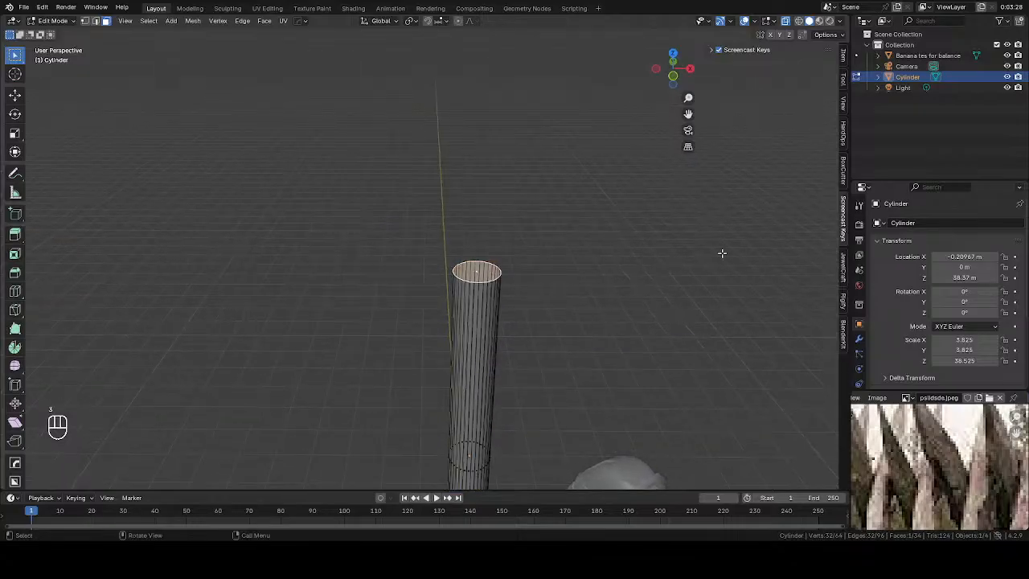
scroll(597, 284, "up", 3)
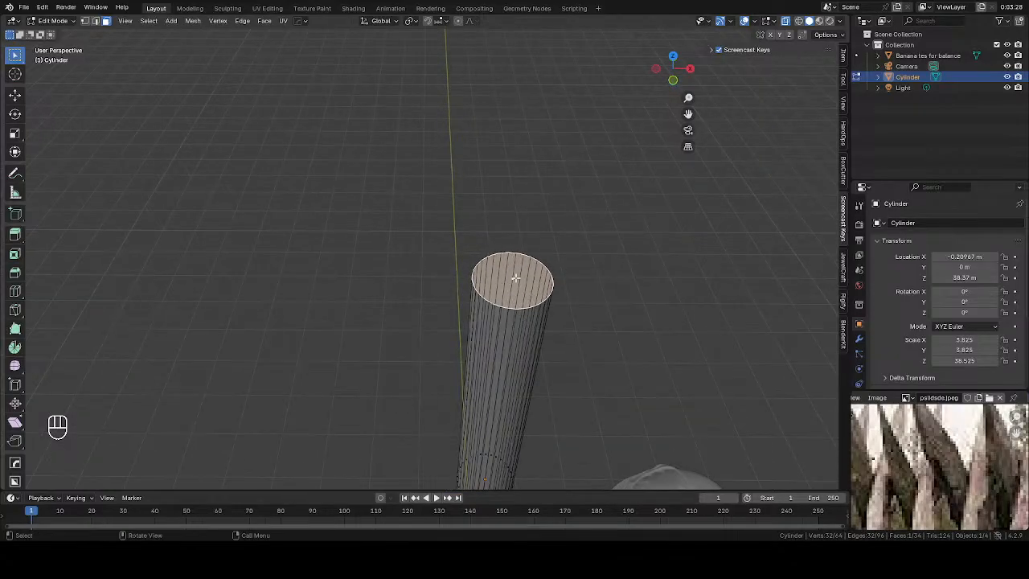
key("alt+z")
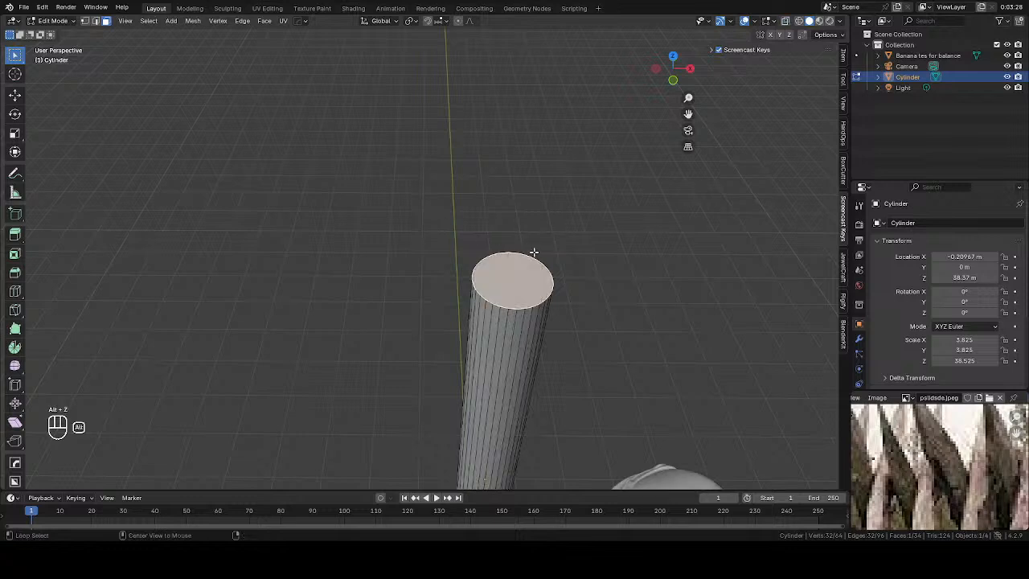
Step: Cycle through the vertex, edge and face selection modes, ending on face selection
key("alt+z")
key("alt+z")
key("Tab")
key("Tab")
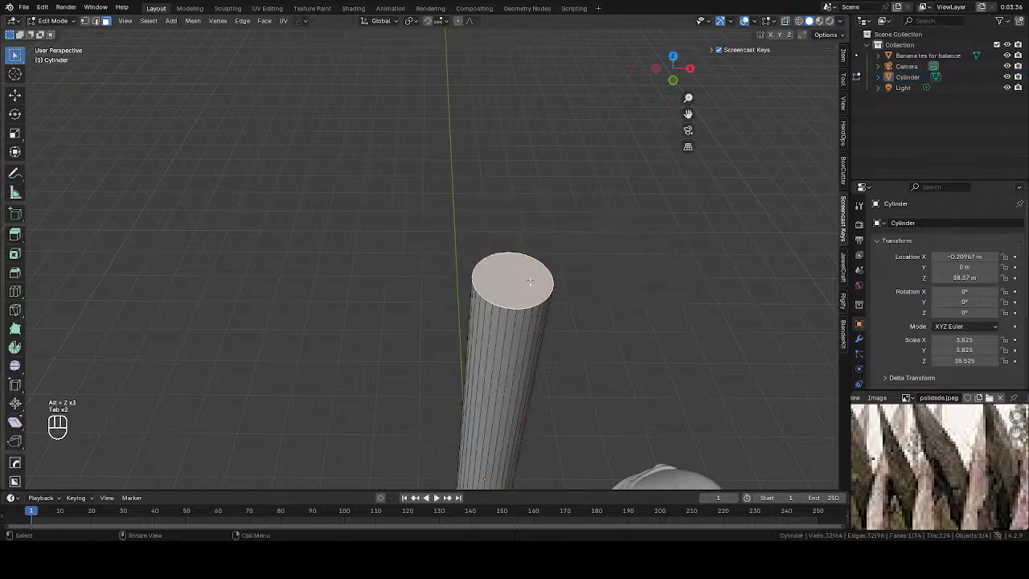
key("3")
key("2")
key("1")
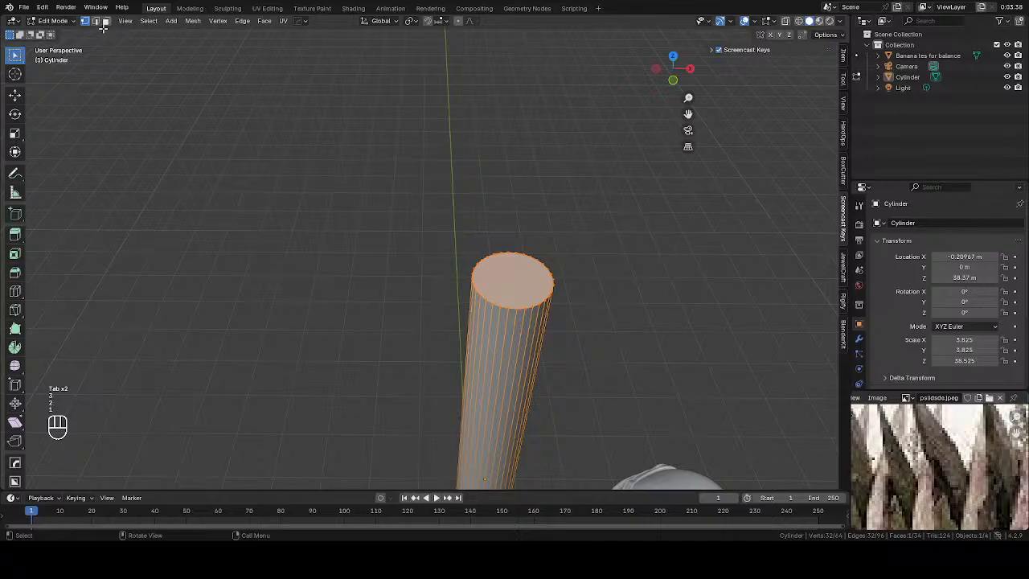
left_click(105, 21)
left_click(95, 22)
left_click(85, 22)
left_click(96, 23)
left_click(108, 23)
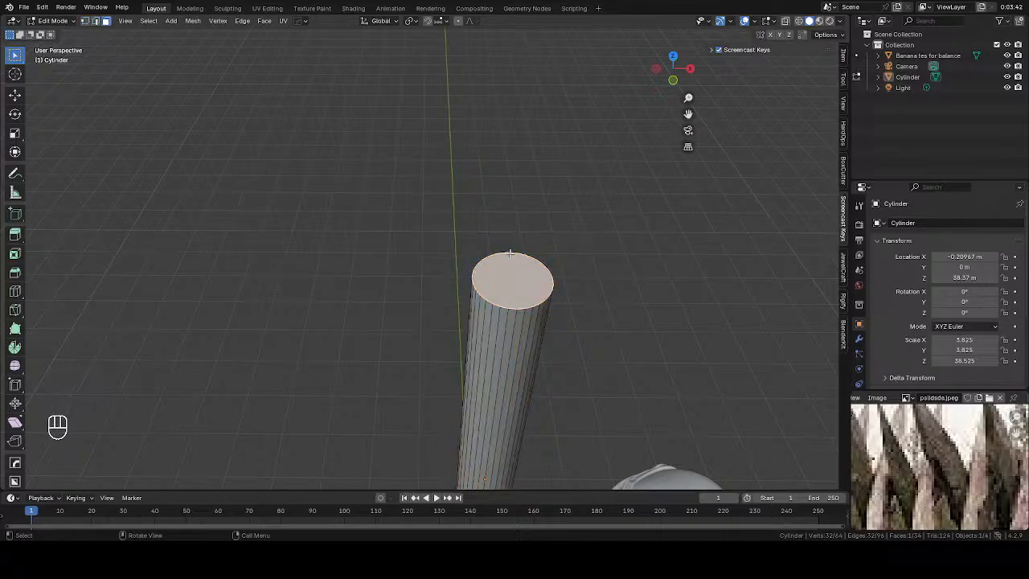
Step: Inset the pole's top face down to a tiny central face and add six evenly spaced loop cuts around it
key("i")
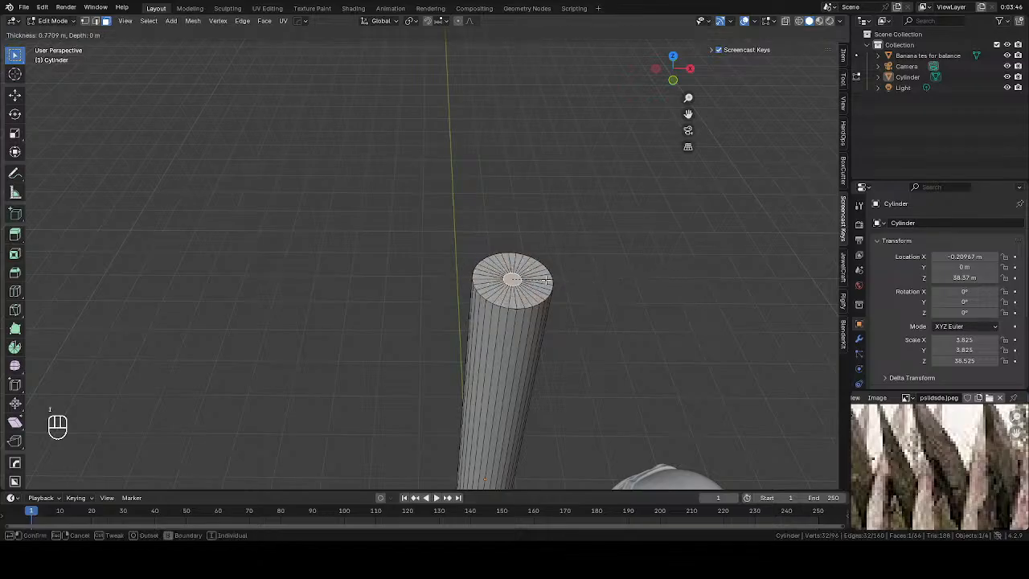
left_click(513, 278)
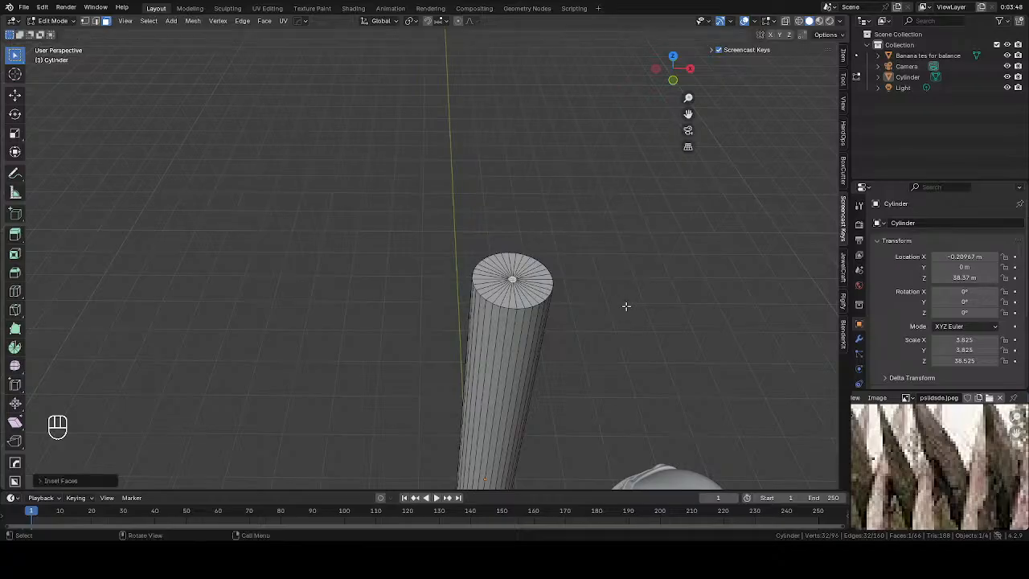
key("ctrl+r")
scroll(544, 289, "up", 5)
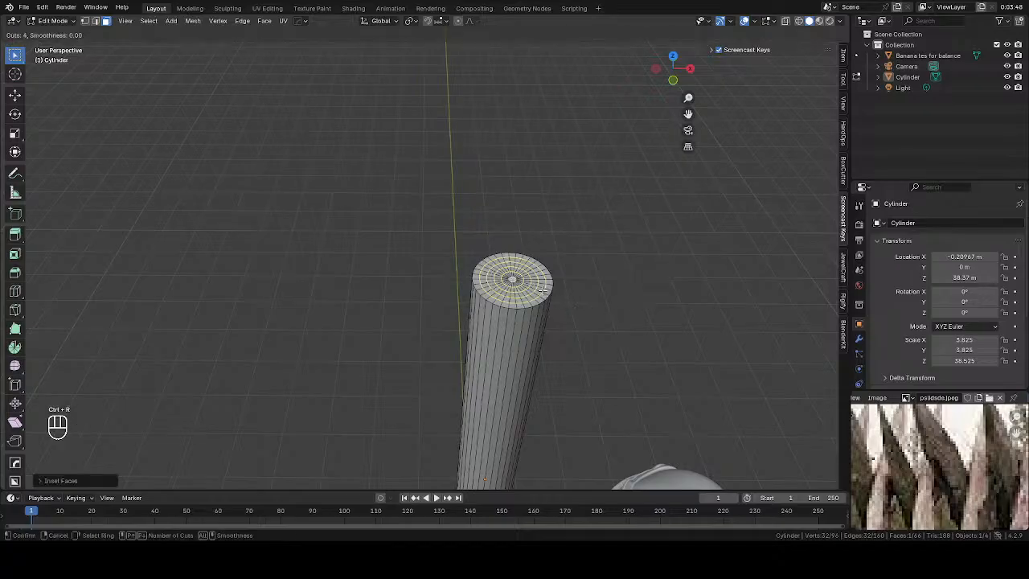
left_click(543, 290)
right_click(542, 290)
Step: Select the tiny central face on top and enable proportional editing with Inverse Square falloff
key("3")
left_click(513, 280)
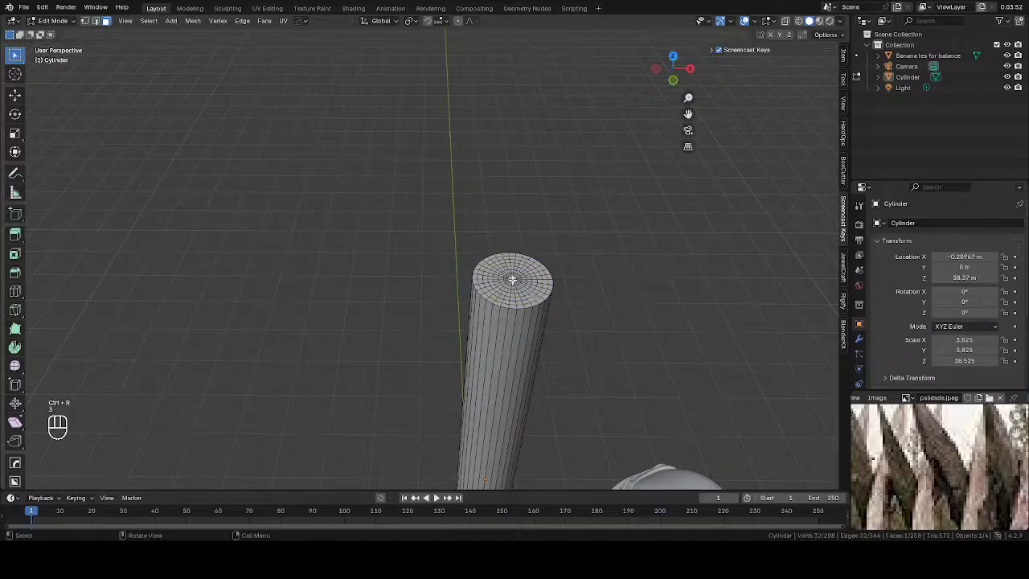
left_click(472, 22)
left_click(459, 22)
left_click(477, 23)
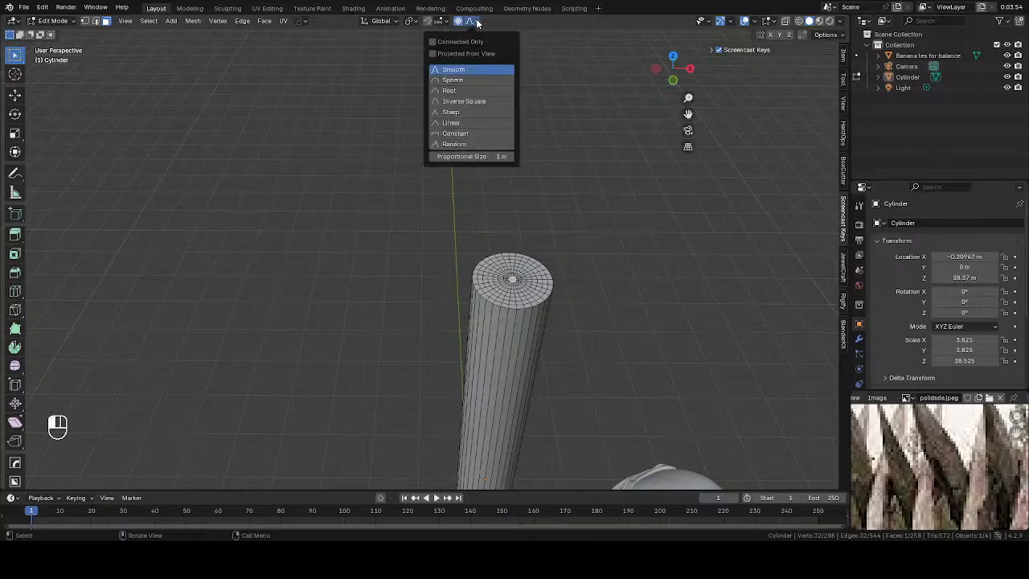
left_click(459, 102)
Step: Raise the central face about 9.4 m along Z with a proportional size of about 3.1 m to form a pointed tip
key("g")
key("z")
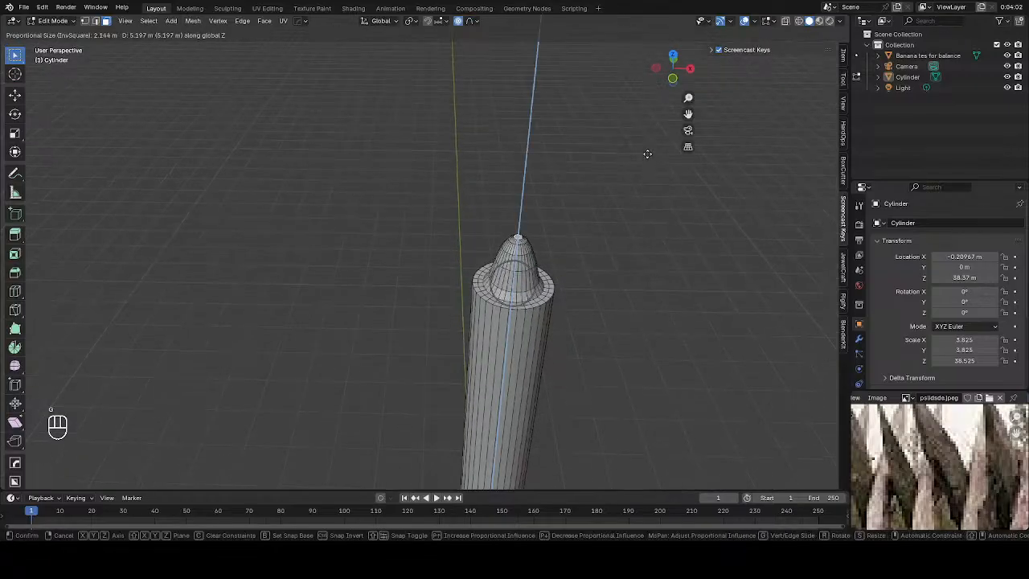
scroll(647, 153, "down", 8)
scroll(645, 147, "down", 3)
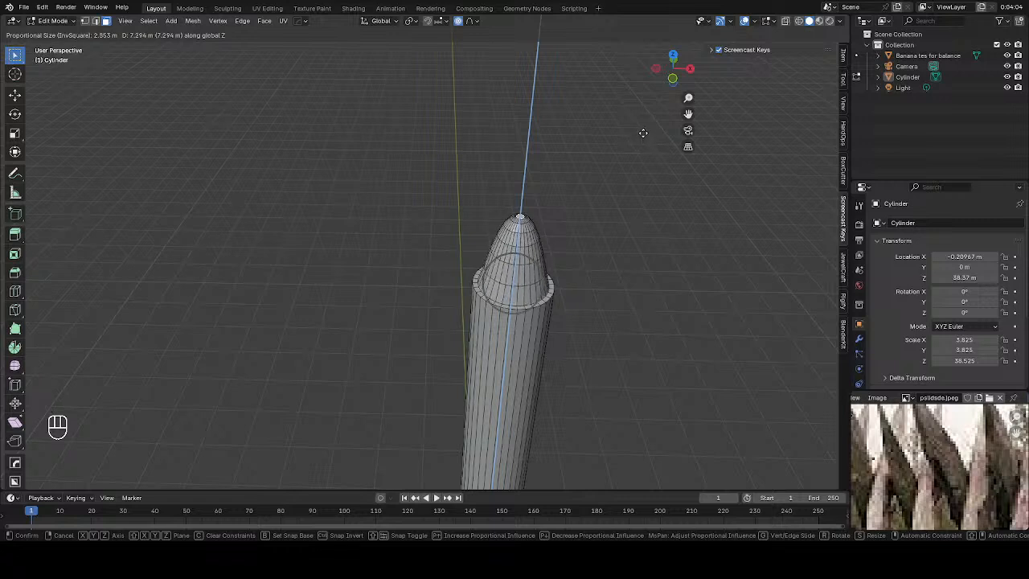
scroll(641, 119, "down", 1)
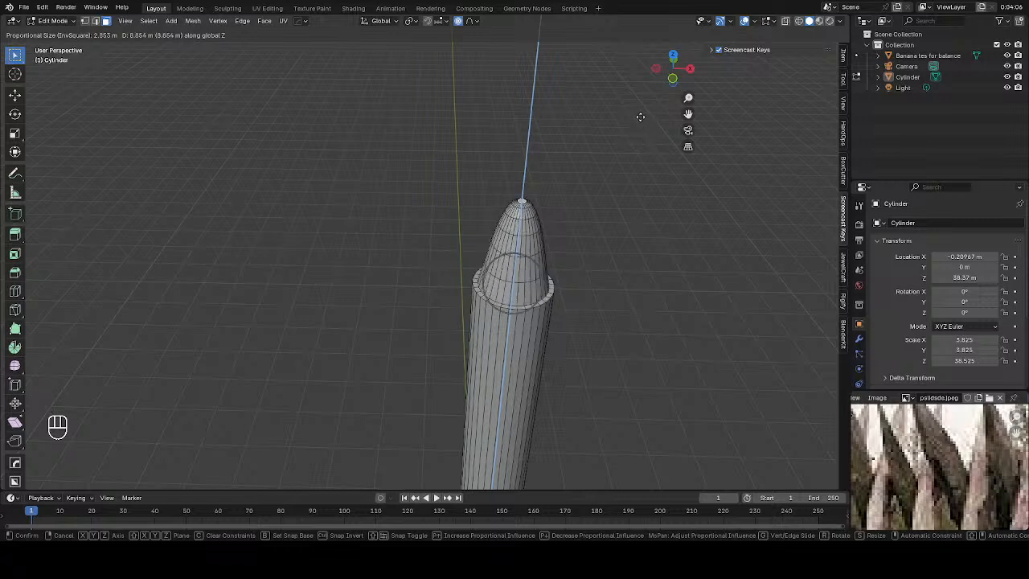
scroll(641, 116, "up", 1)
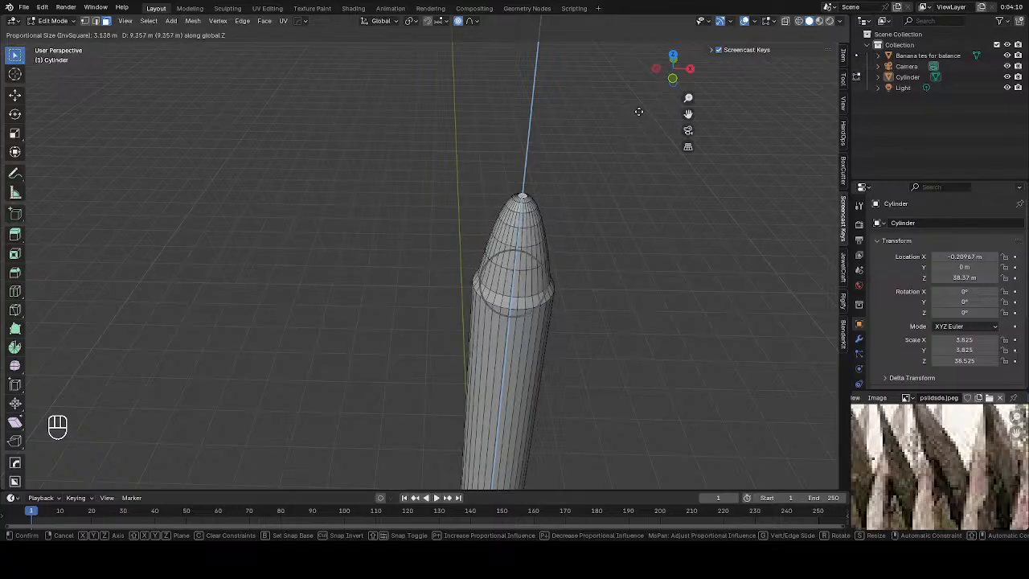
left_click(639, 112)
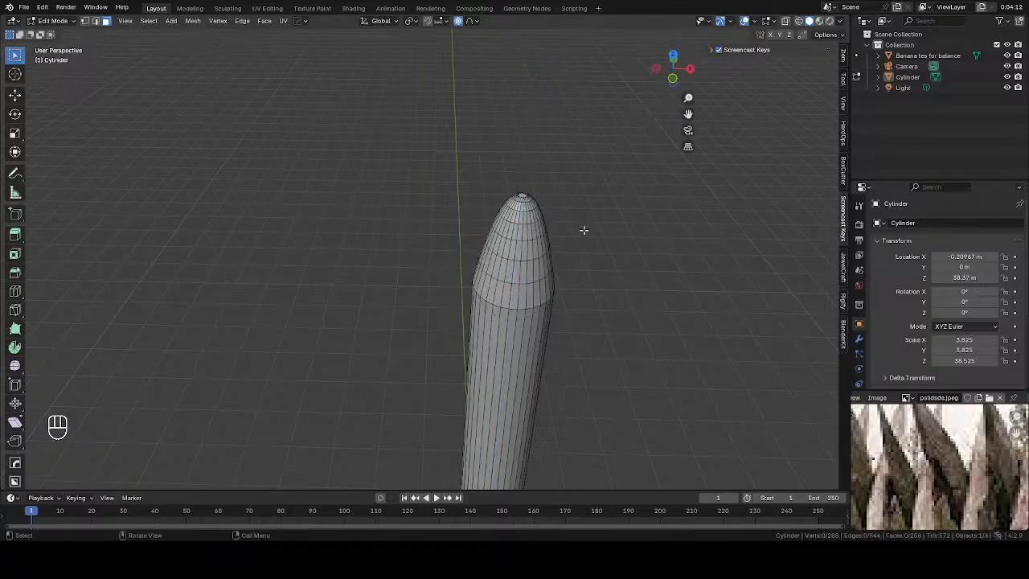
Step: Compare the pointed pole with the soldier in front view in Object Mode and try shifting the pole along X
key("KP_1")
scroll(583, 230, "down", 6)
key("Tab")
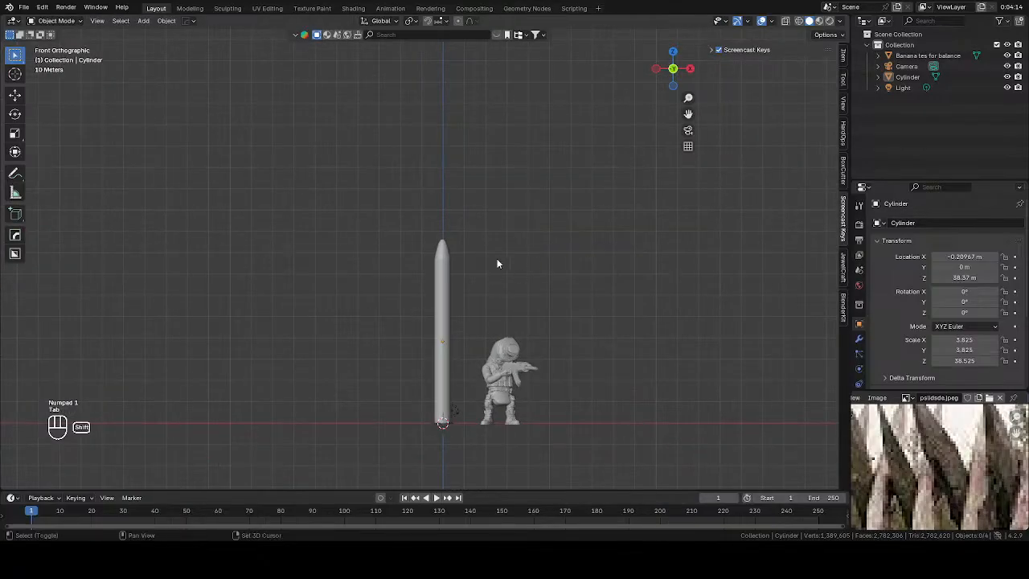
scroll(475, 266, "up", 3)
left_click(462, 265)
key("g")
key("x")
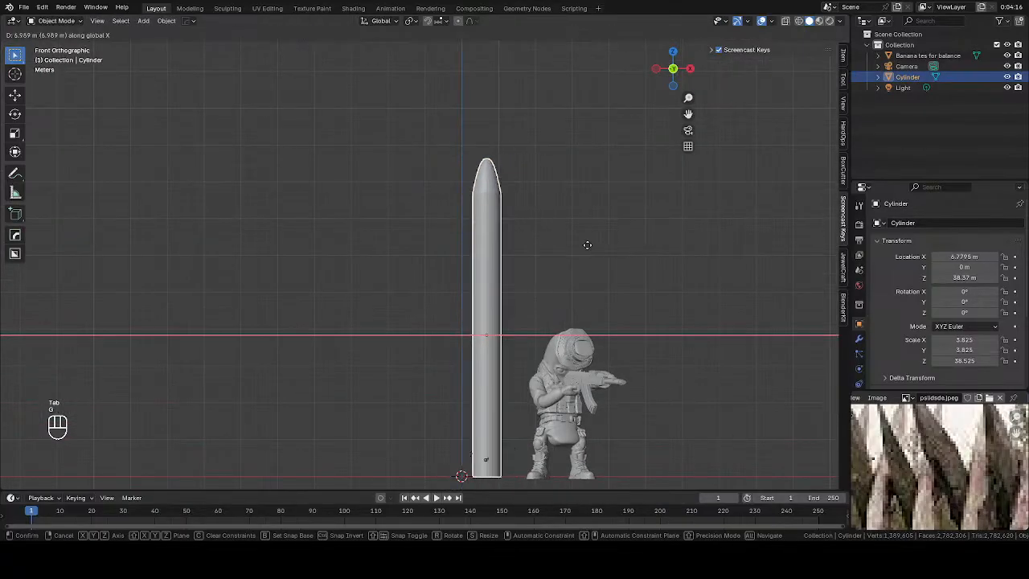
left_click(566, 252)
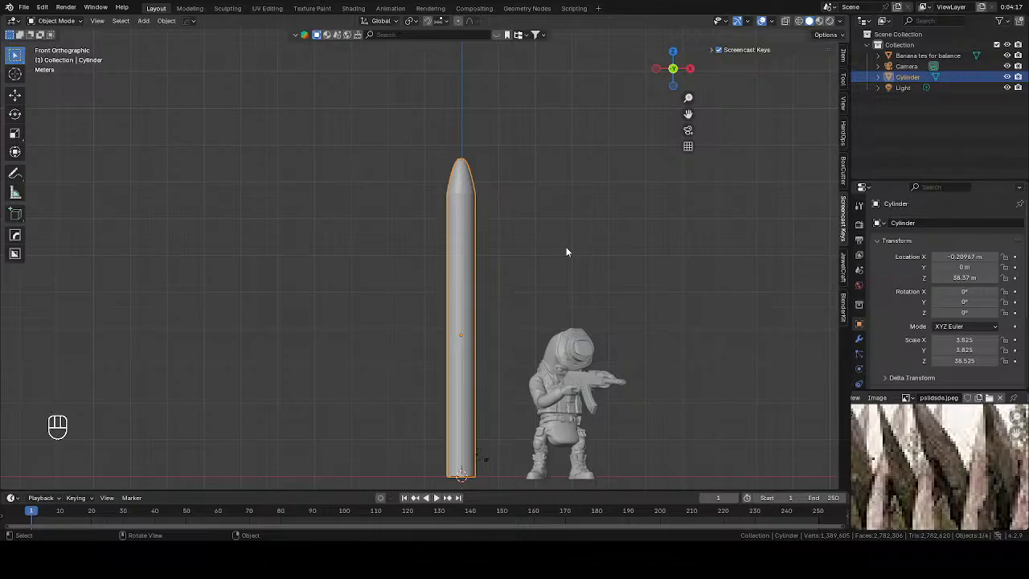
Step: Lower the vertex ring at the tip's base slightly along Z with proportional editing, then return to Object Mode with X-ray off
key("Tab")
key("alt+z")
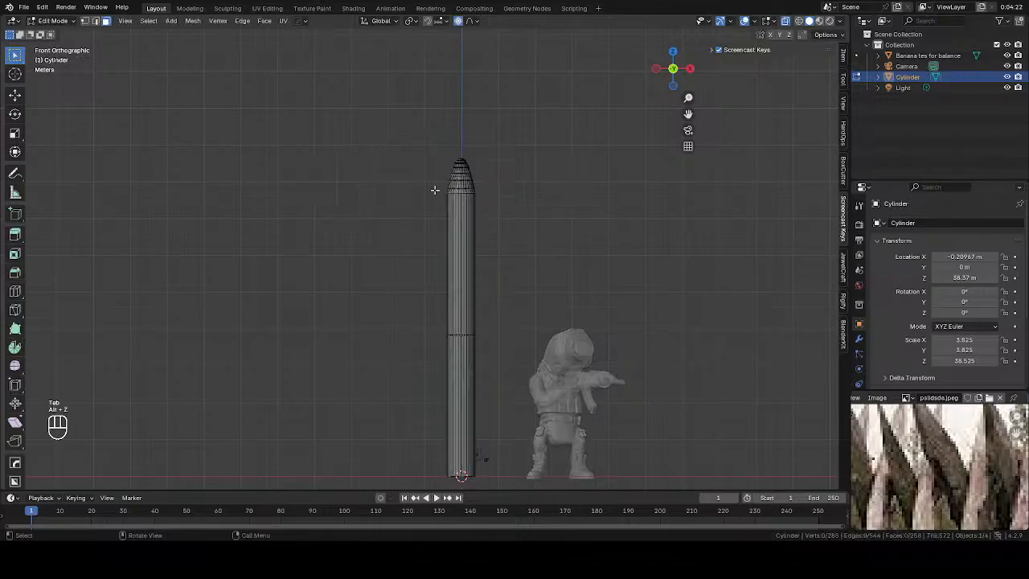
left_click_drag(435, 190, 527, 201)
key("g")
key("1")
left_click_drag(441, 189, 528, 202)
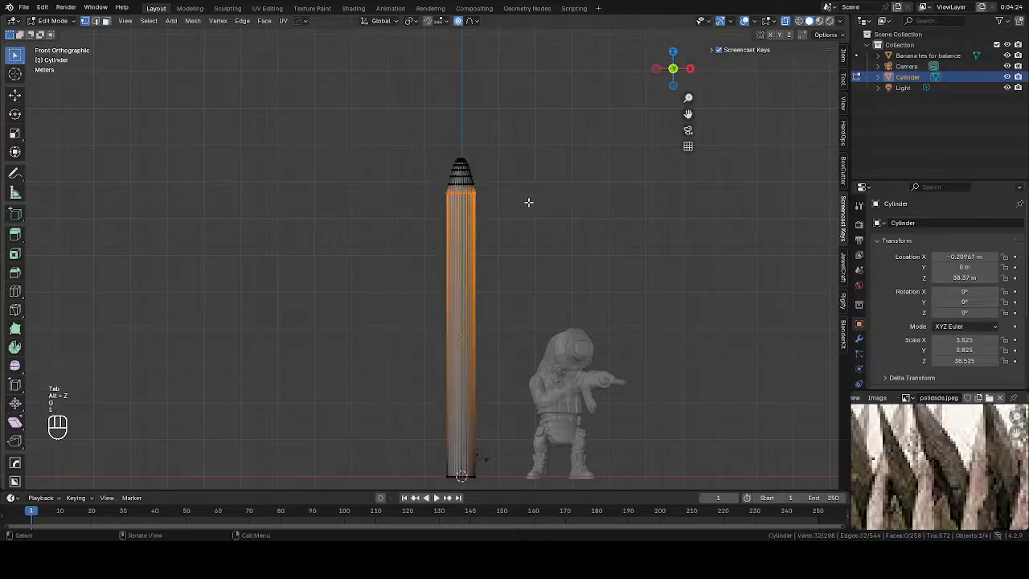
key("g")
right_click(528, 202)
key("g")
key("z")
left_click(556, 175)
key("Tab")
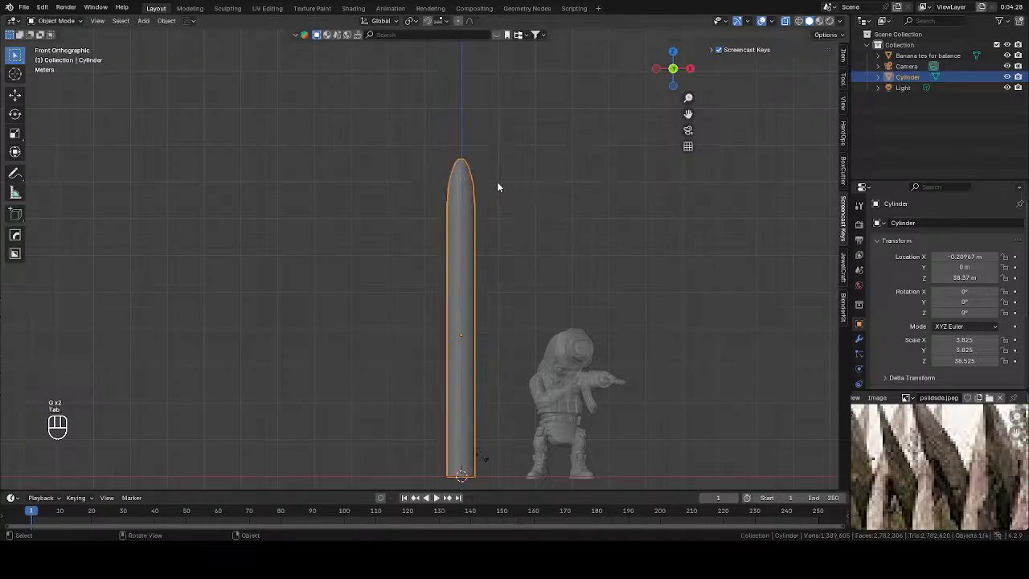
key("alt+z")
scroll(547, 199, "down", 3)
middle_click_drag(571, 234, 519, 239)
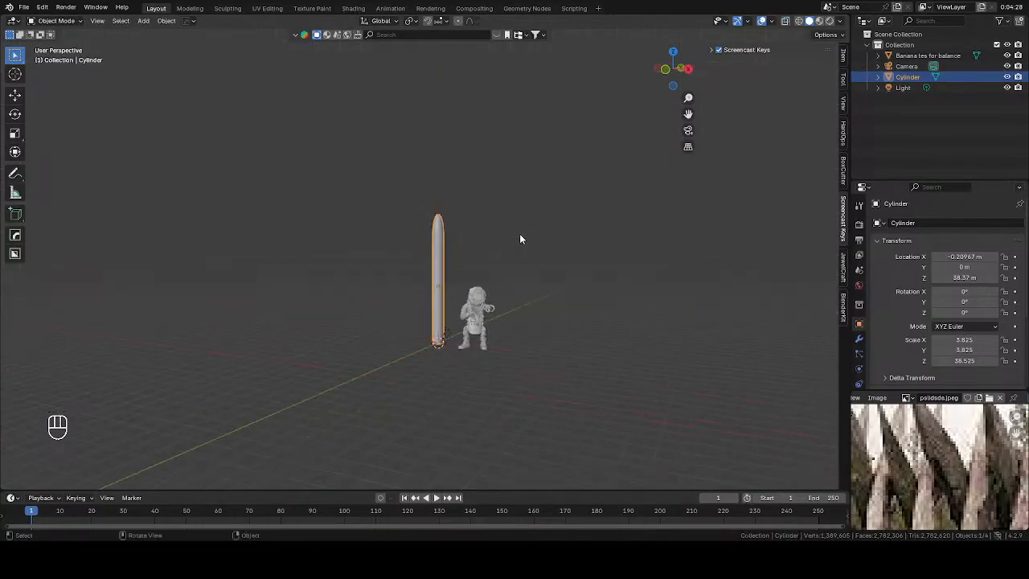
key("KP_1")
scroll(482, 253, "up", 3)
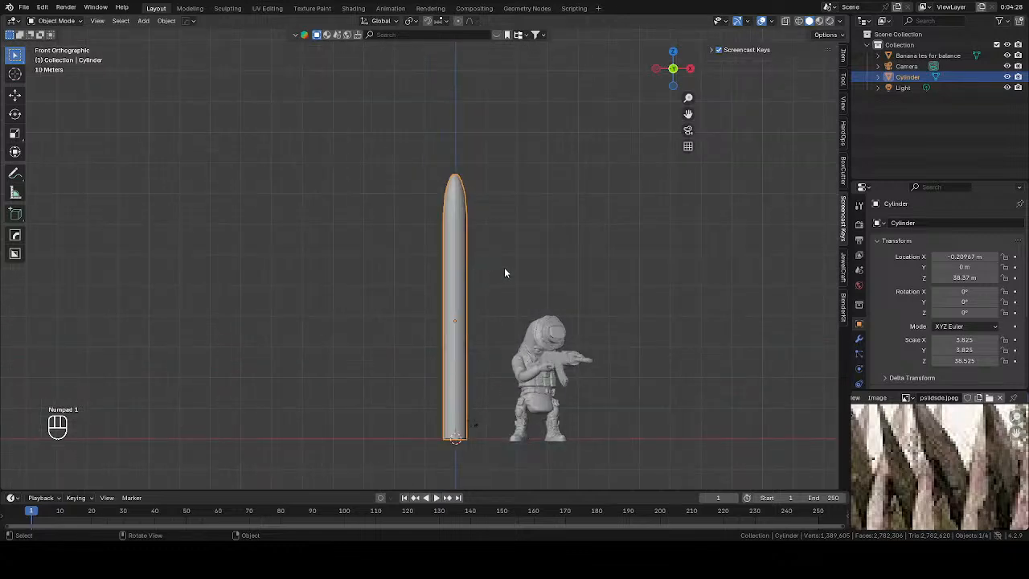
key("r")
key("x")
key("Escape")
Step: Tilt the pole about X to about 40.8° in right view and lower it along Z to about 31.2 m
key("KP_4")
key("KP_1")
key("KP_3")
key("r")
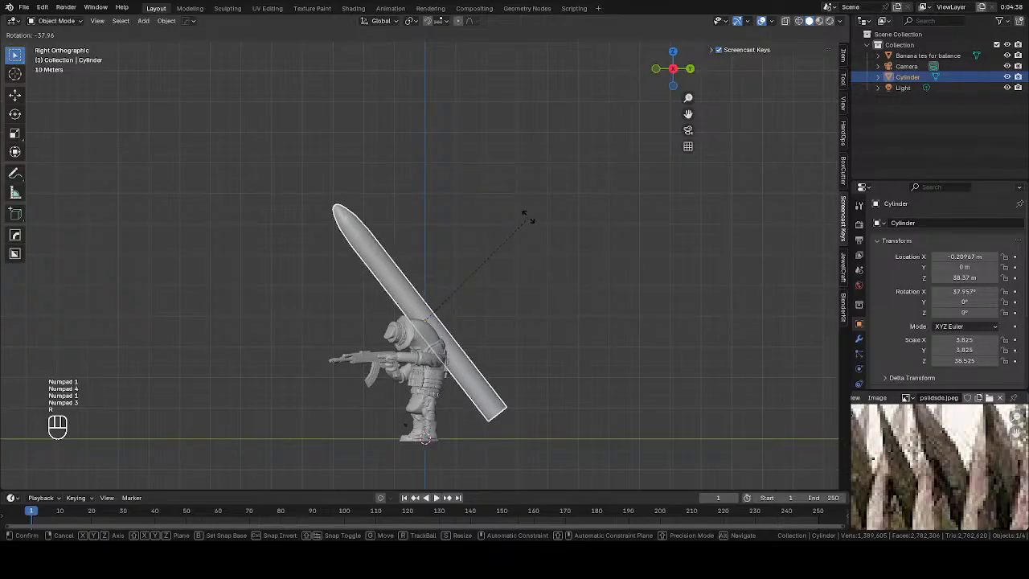
left_click(527, 211)
key("g")
key("z")
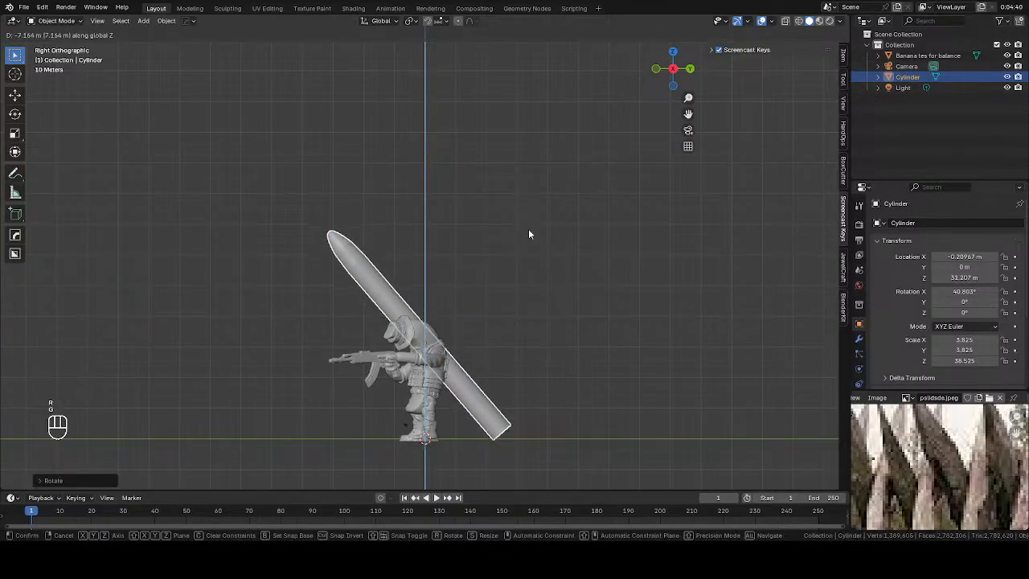
left_click(529, 232)
Step: Tilt the pole further to about 47.7° and move it to about Y -2.1 m, Z 28.4 m
middle_click_drag(528, 233, 572, 263)
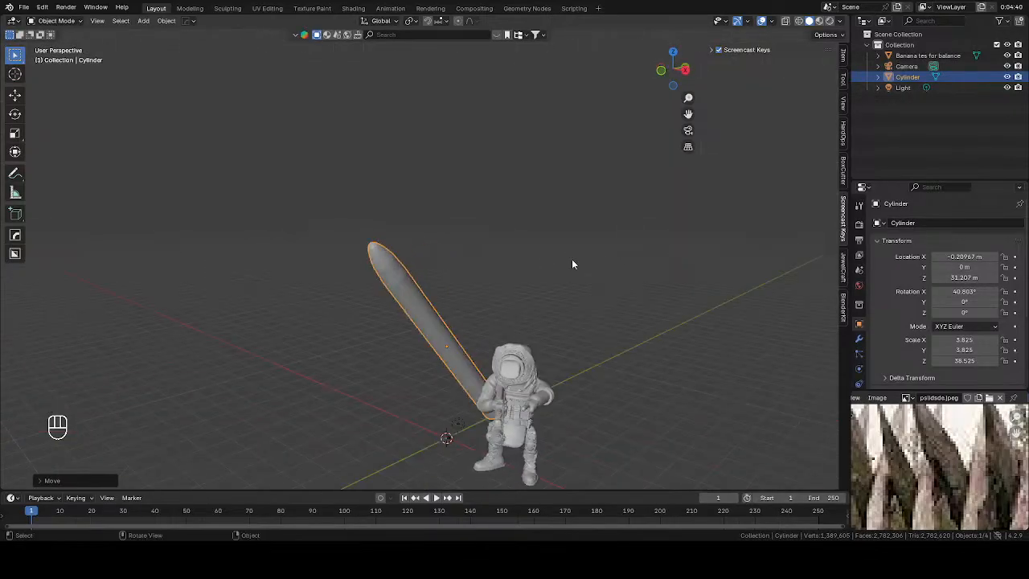
key("KP_1")
key("KP_3")
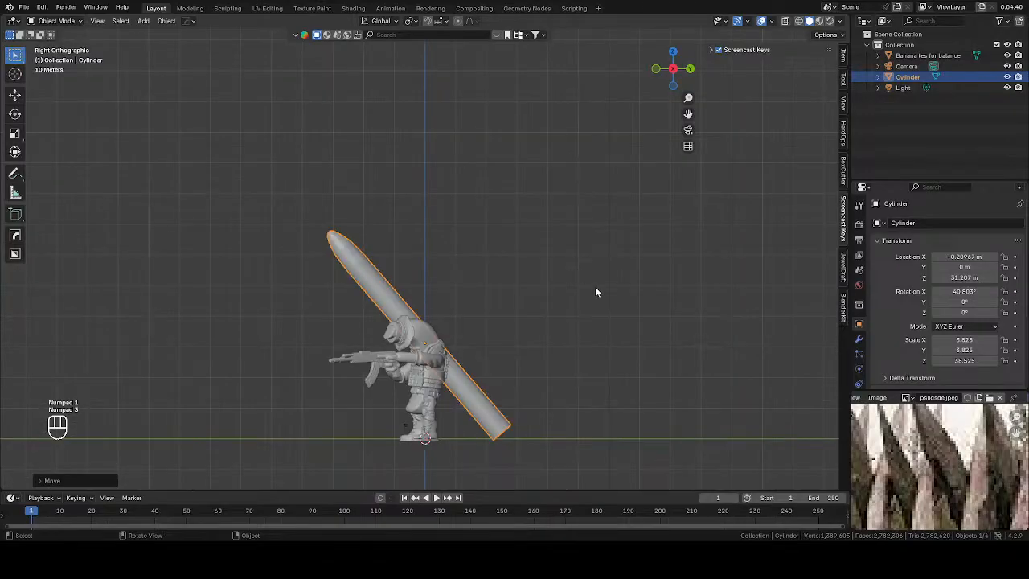
key("r")
left_click(623, 268)
key("g")
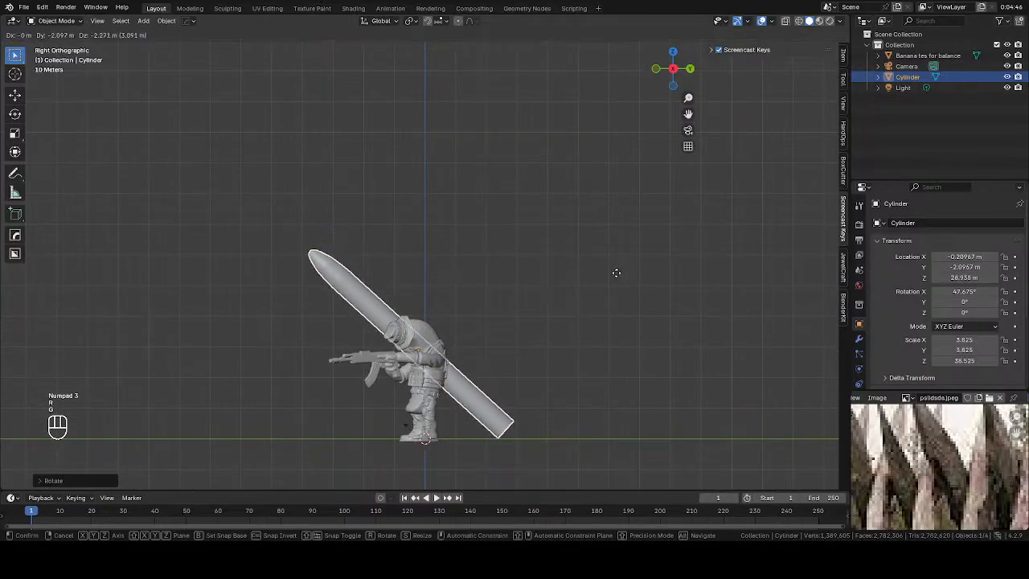
left_click(618, 279)
left_click(521, 327)
mouse_move(521, 326)
middle_mouse_down()
mouse_move(647, 336)
mouse_move(521, 329)
mouse_move(537, 332)
middle_mouse_up()
left_click(410, 323)
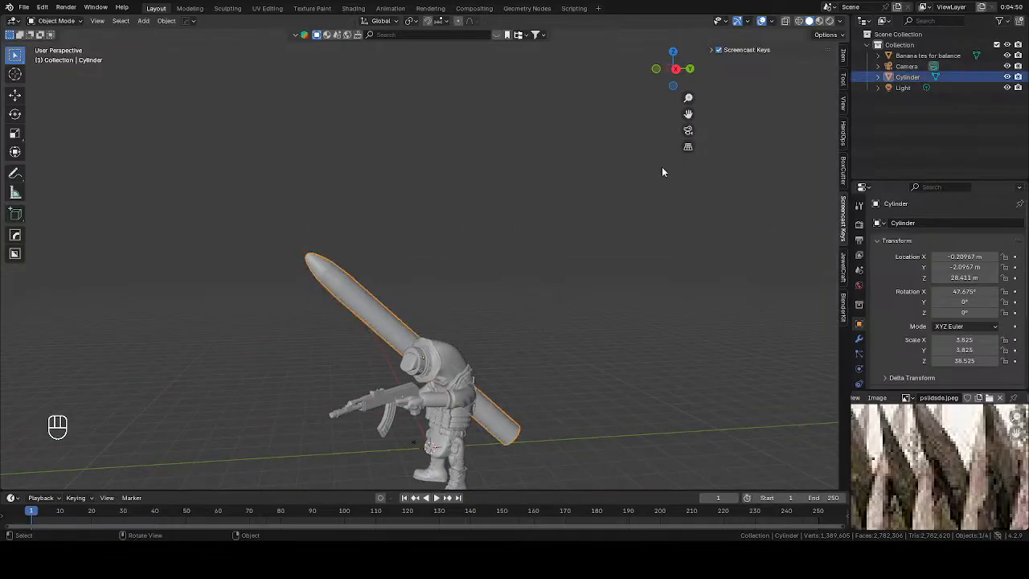
Step: Reset the pole's X rotation to 0° and deselect it
left_click(842, 58)
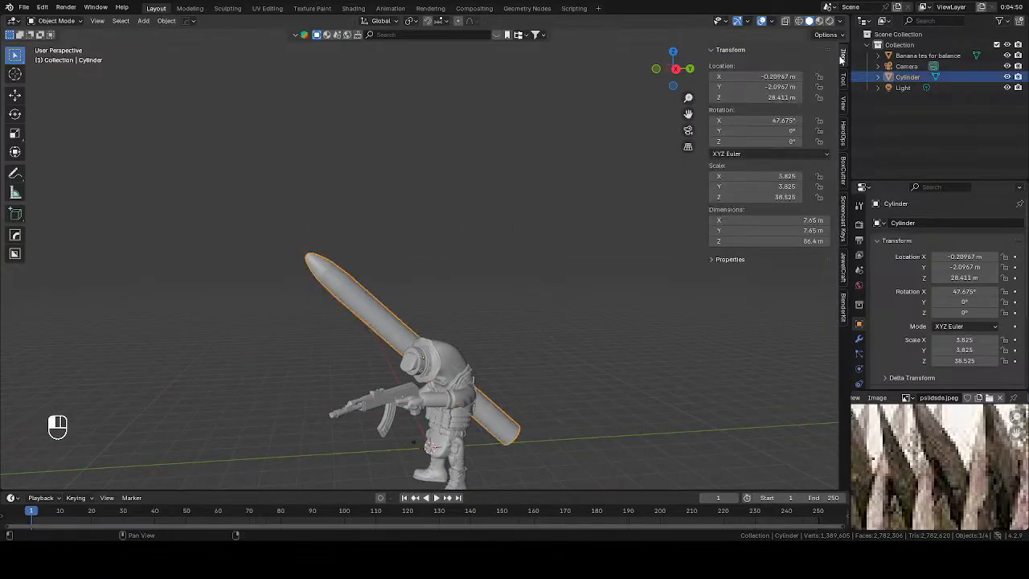
left_click(772, 121)
type("0")
key("Return")
left_click(603, 208)
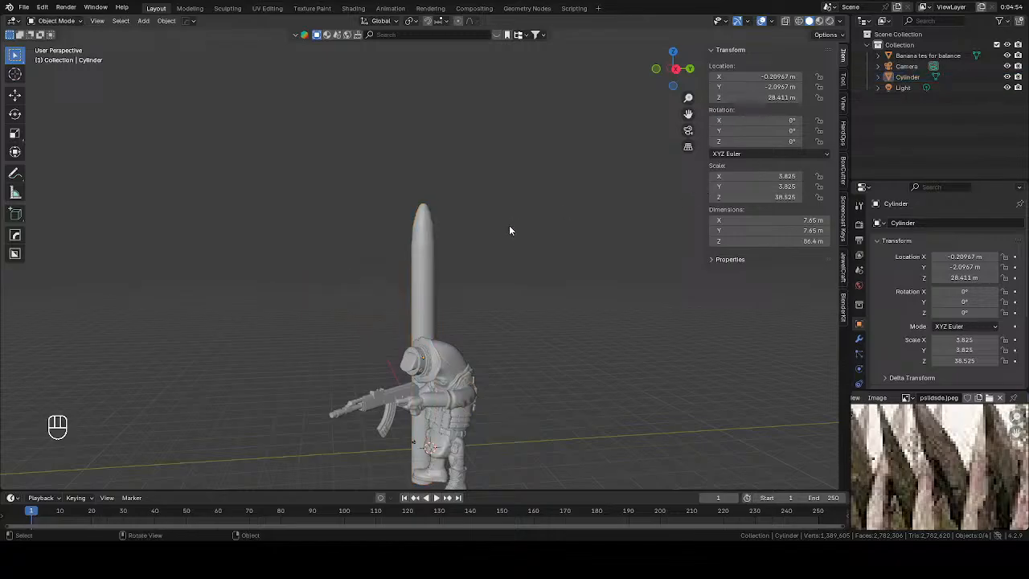
Step: Raise the pole in front view to about Z 38.5 m so its base stands on the ground line
left_click(423, 250)
key("KP_1")
key("g")
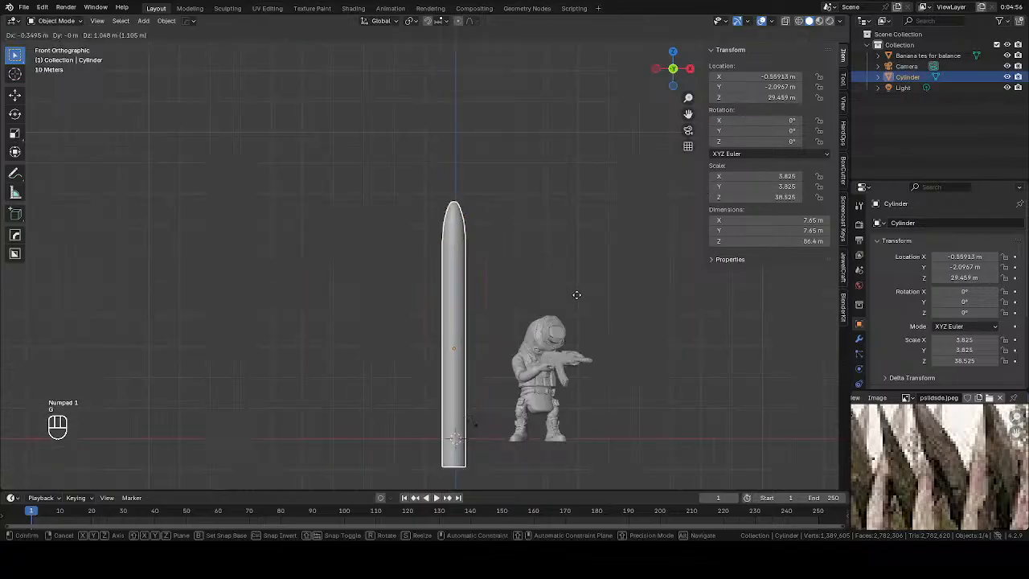
left_click(587, 274)
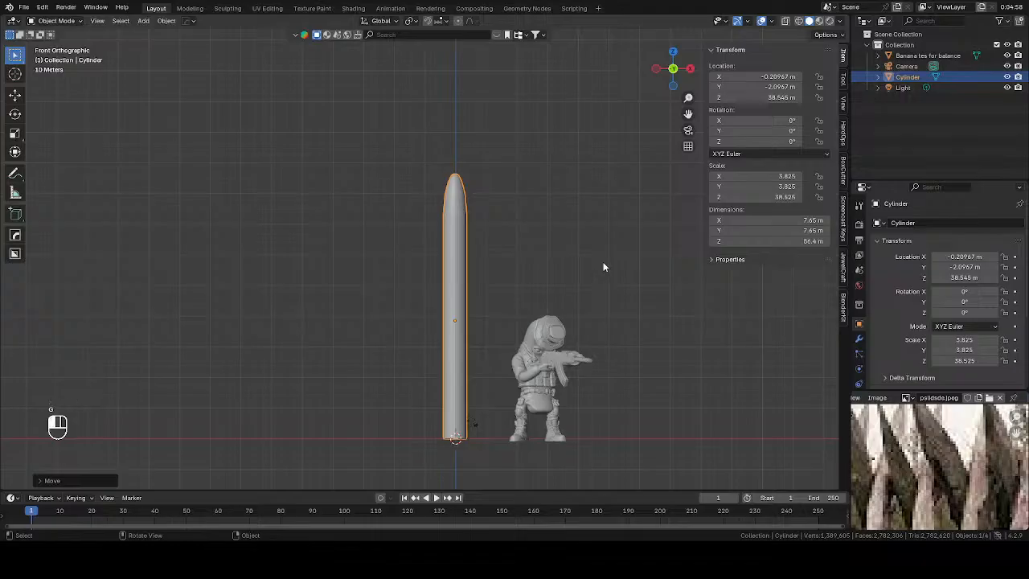
left_click(604, 267)
left_click(451, 283)
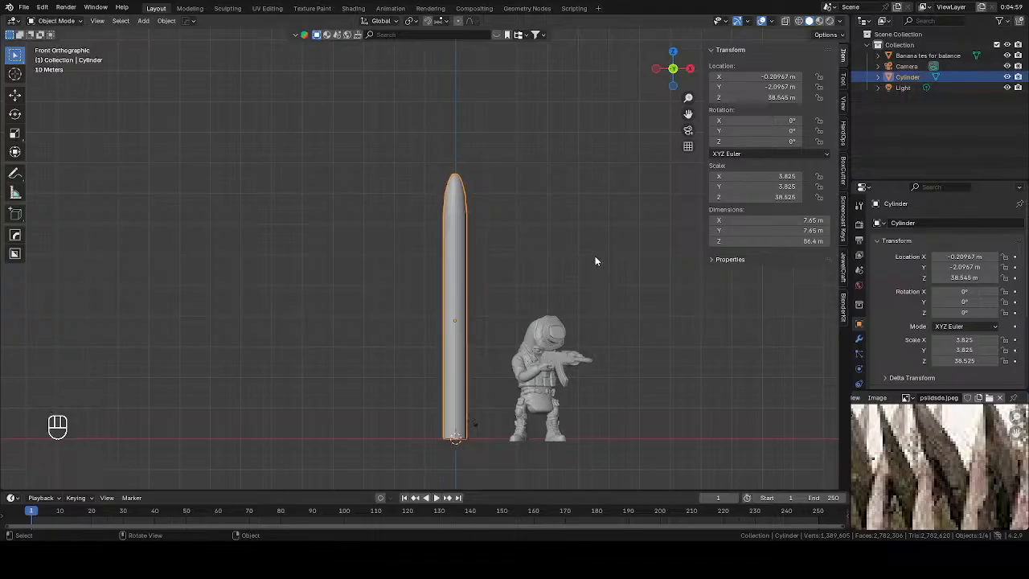
Step: Thicken the pole by scaling it in X and Y only to about 4.86, leaving Z locked
scroll(609, 259, "up", 3)
key("s")
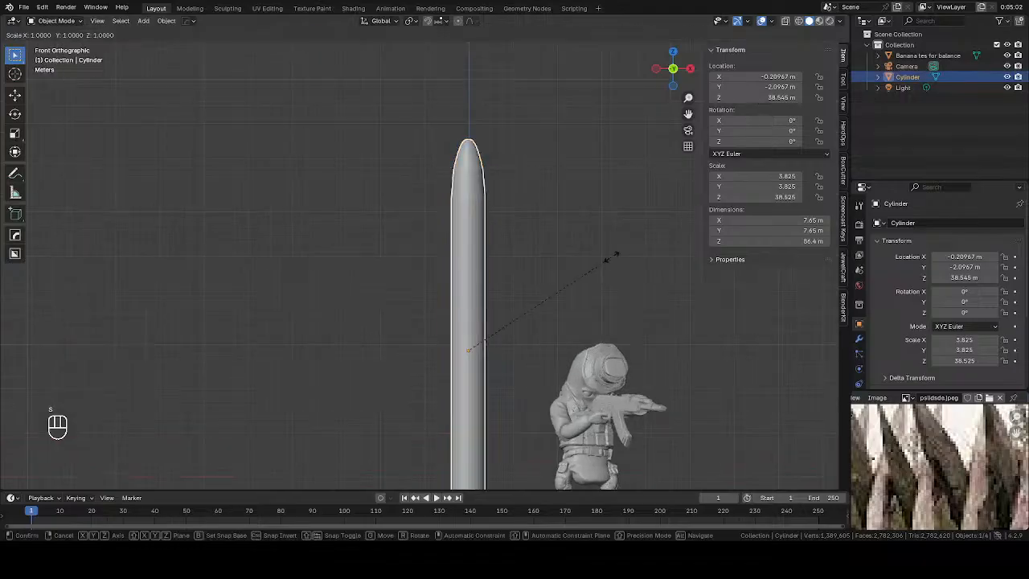
key("shift+z")
right_click(611, 255)
key("s")
key("shift+z")
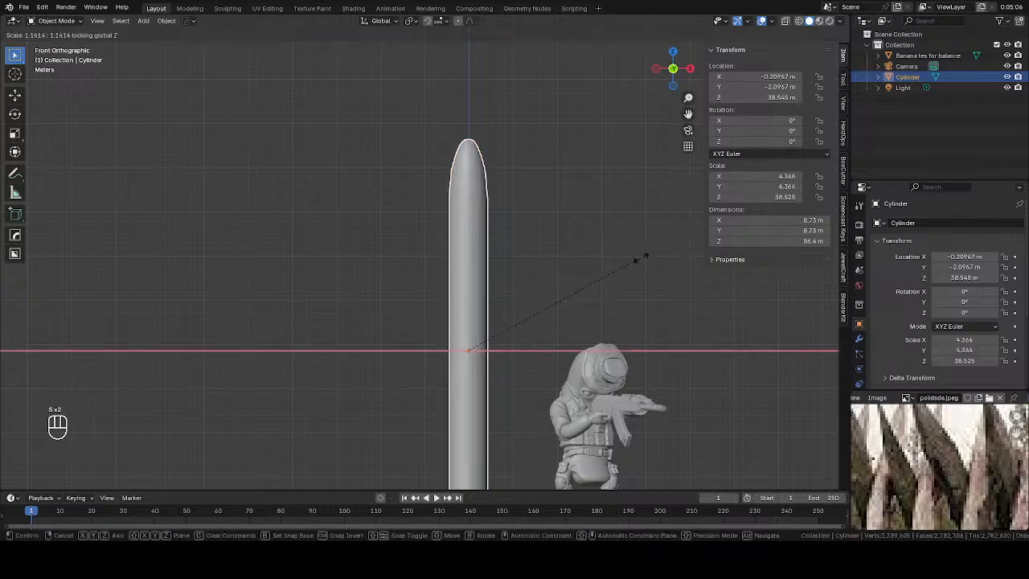
left_click(604, 250)
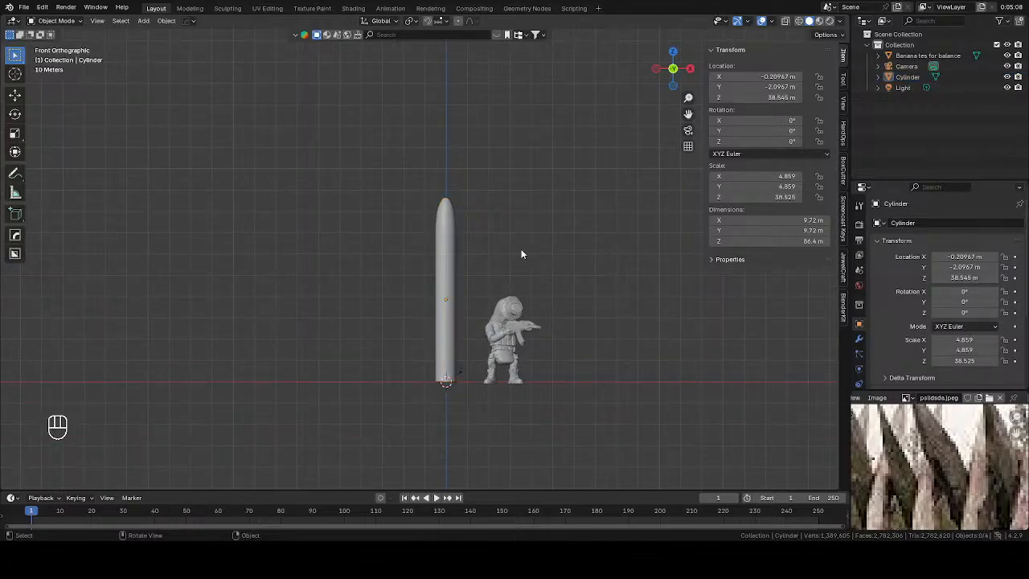
Step: Put the pole in Sculpt Mode and enable Dyntopo, accepting the attribute data warning
left_click(858, 338)
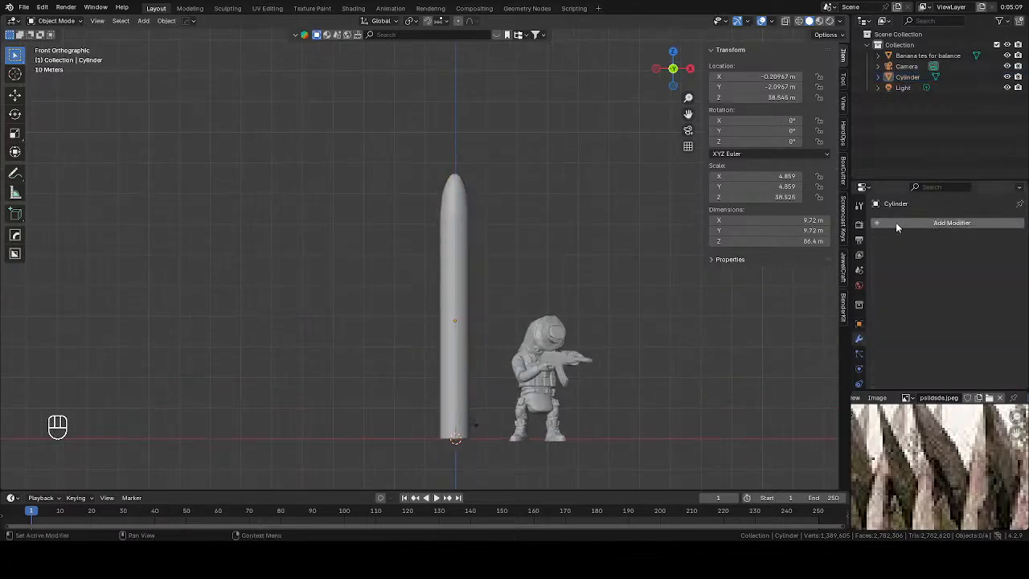
key("Tab")
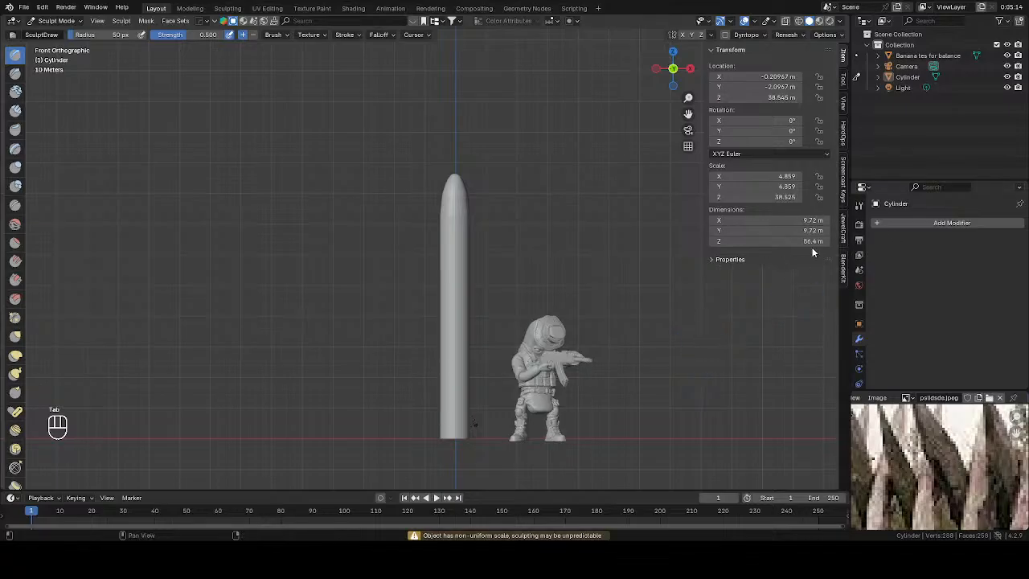
left_click(859, 225)
scroll(911, 345, "down", 3)
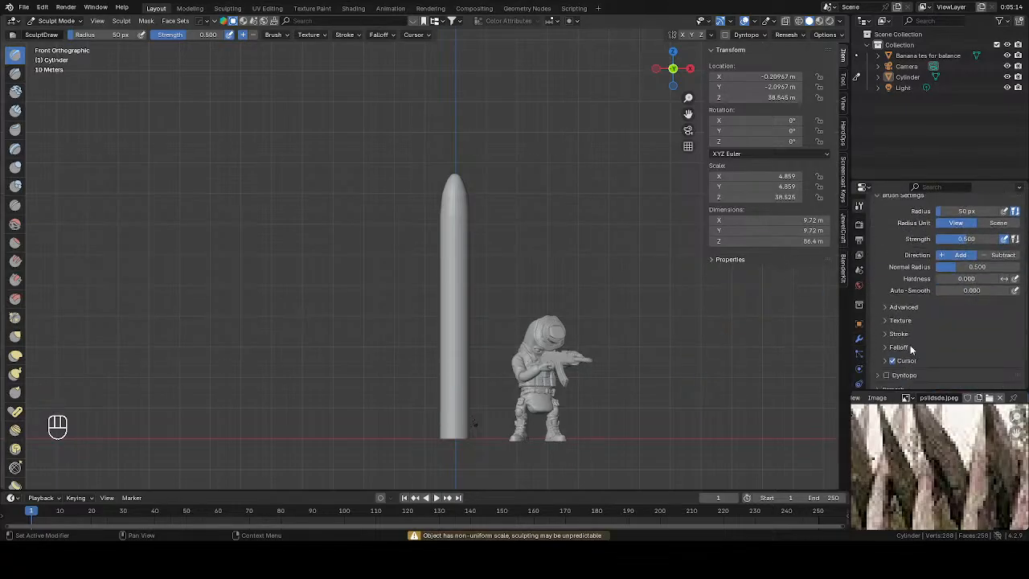
left_click(880, 324)
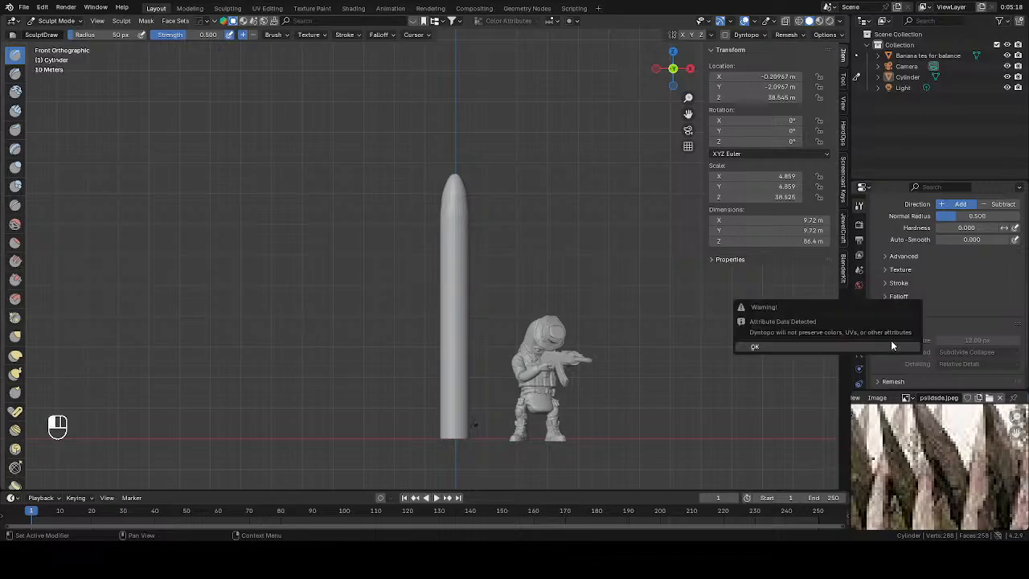
left_click(886, 325)
Step: Set Dyntopo to Constant Detail with a resolution of 5 and turn on X and Y sculpt symmetry
left_click(961, 365)
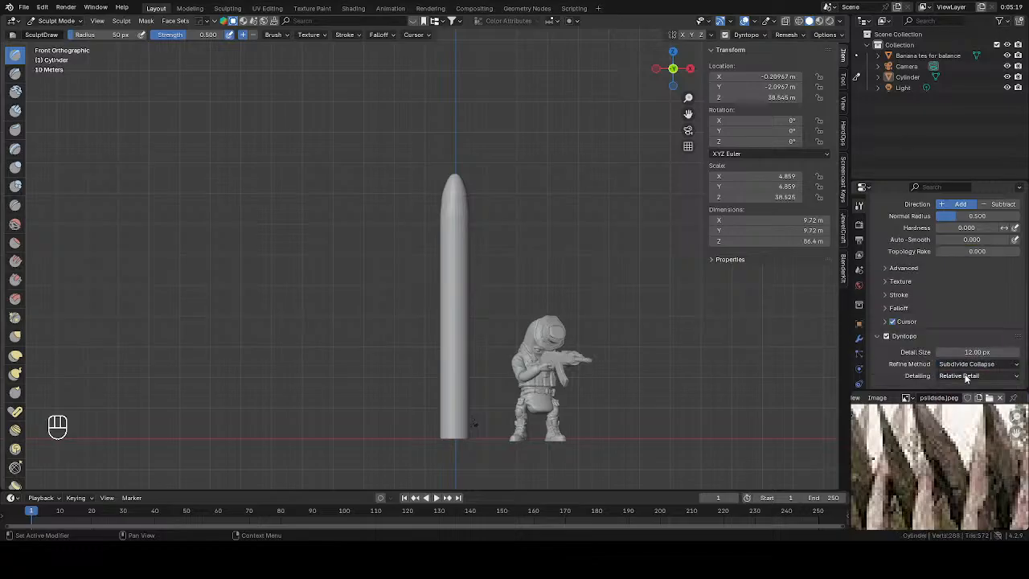
left_click(965, 376)
left_click(959, 400)
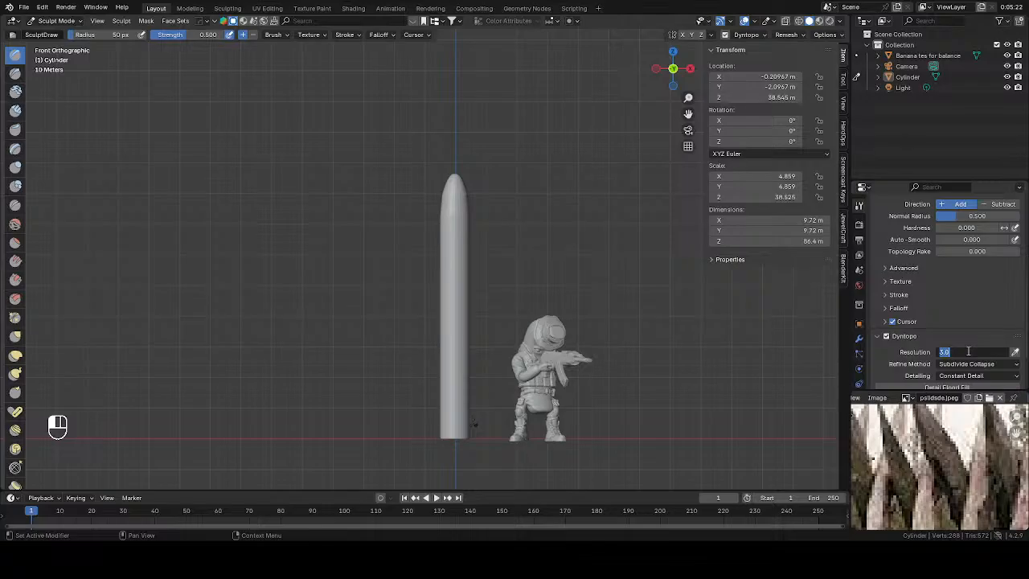
key("Return")
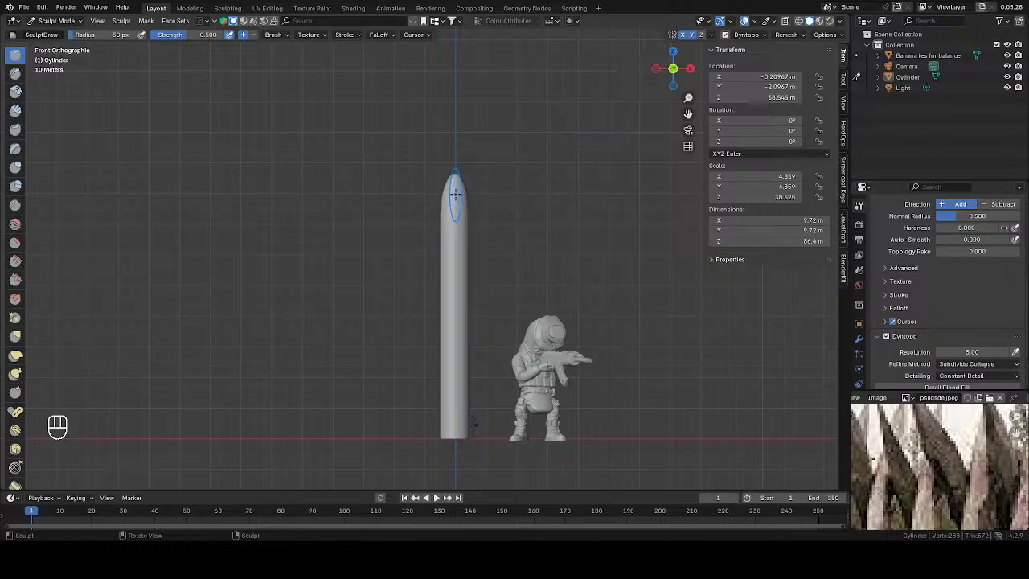
Step: Apply the pole's scale in Object Mode and return to Sculpt Mode
key("Tab")
key("ctrl+a")
left_click(476, 206)
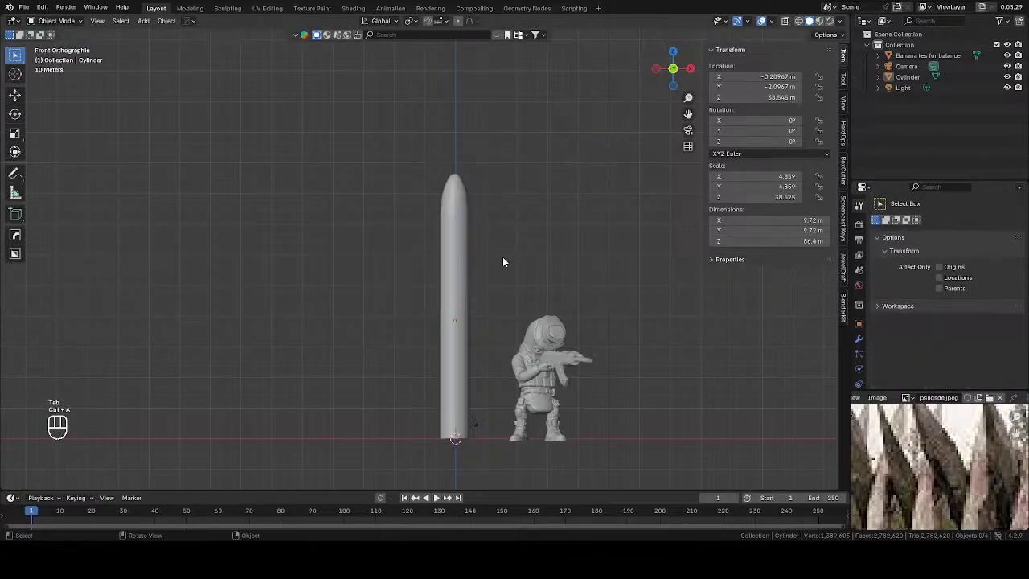
key("ctrl+a")
left_click(526, 258)
key("Tab")
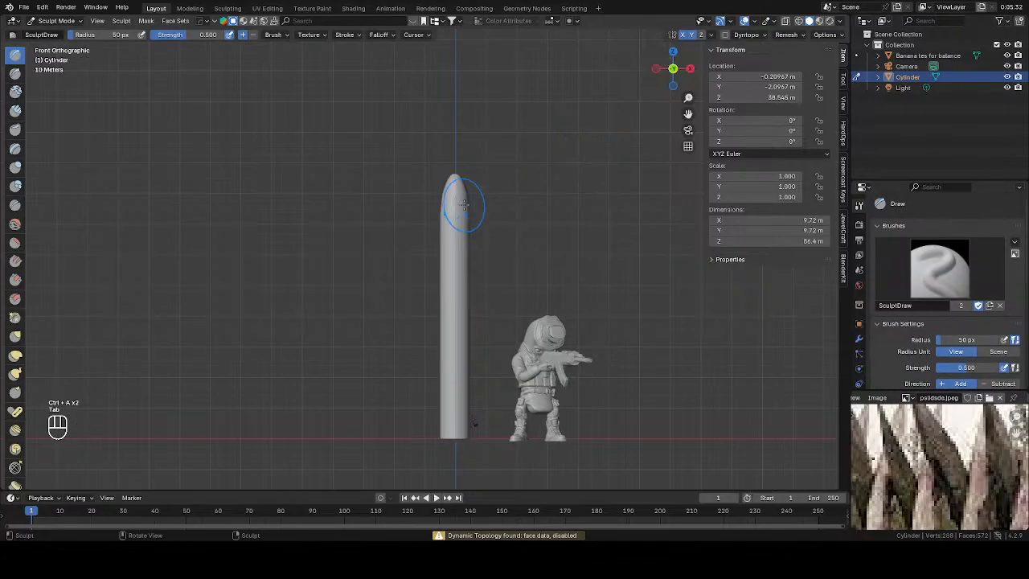
Step: Turn Dyntopo back on and enlarge the Draw brush radius to 77 px
scroll(827, 301, "down", 4)
scroll(919, 314, "down", 5)
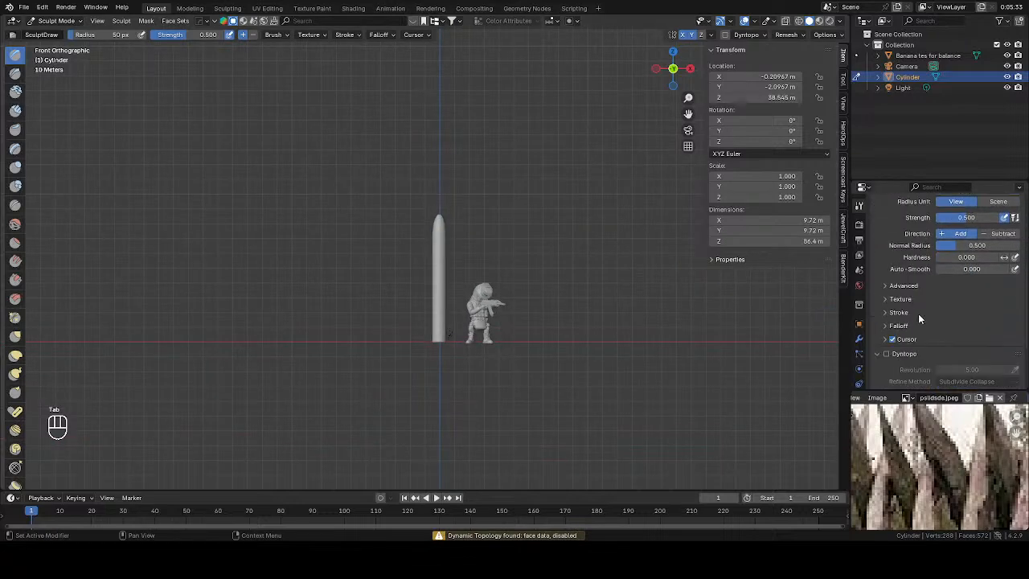
left_click(879, 354)
left_click(884, 357)
scroll(473, 213, "up", 4)
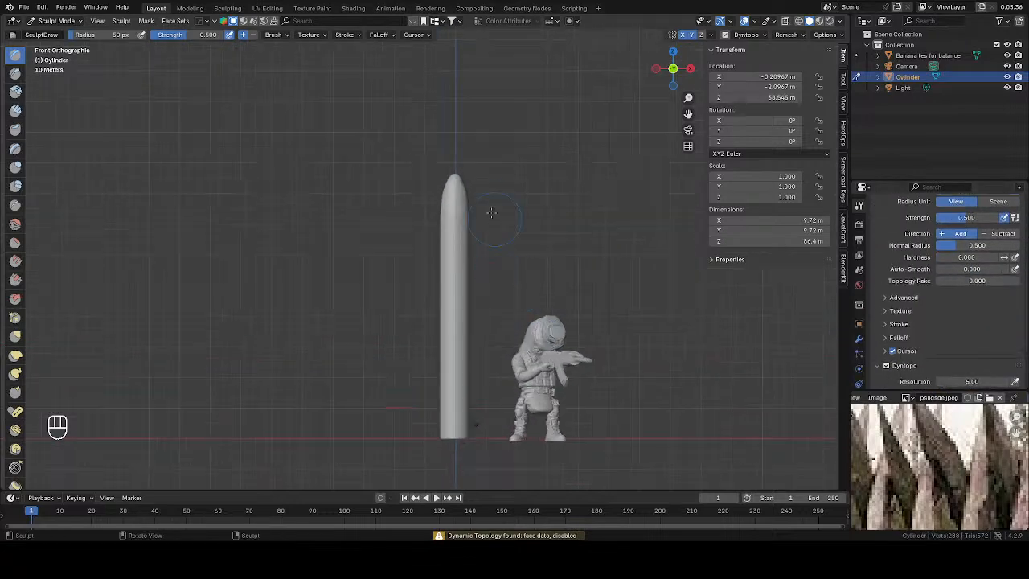
key("f")
left_click(473, 213)
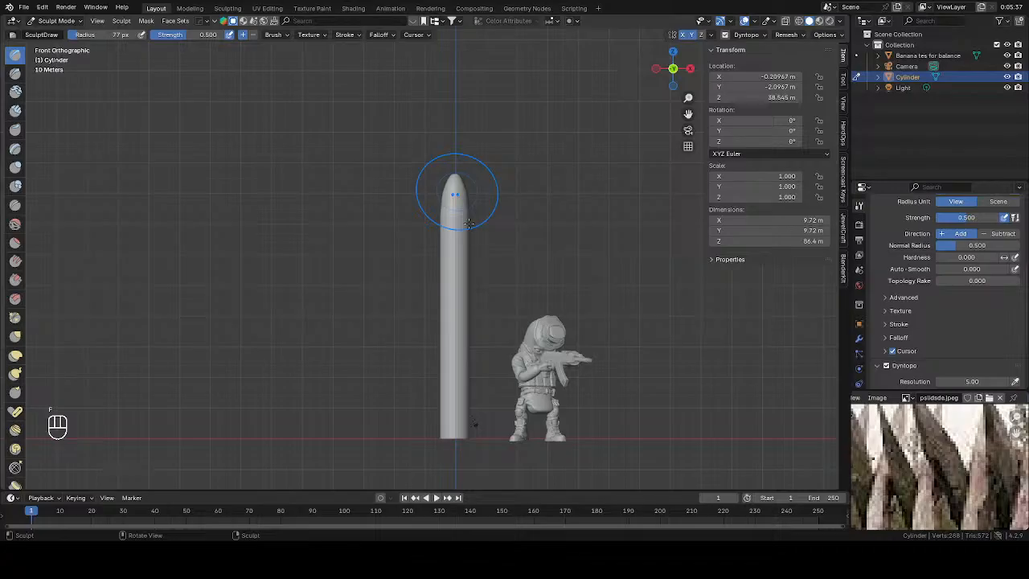
Step: Try a Draw stroke below the pole's tip, undo it, and set the Dyntopo resolution to 2
left_click_drag(457, 218, 459, 230)
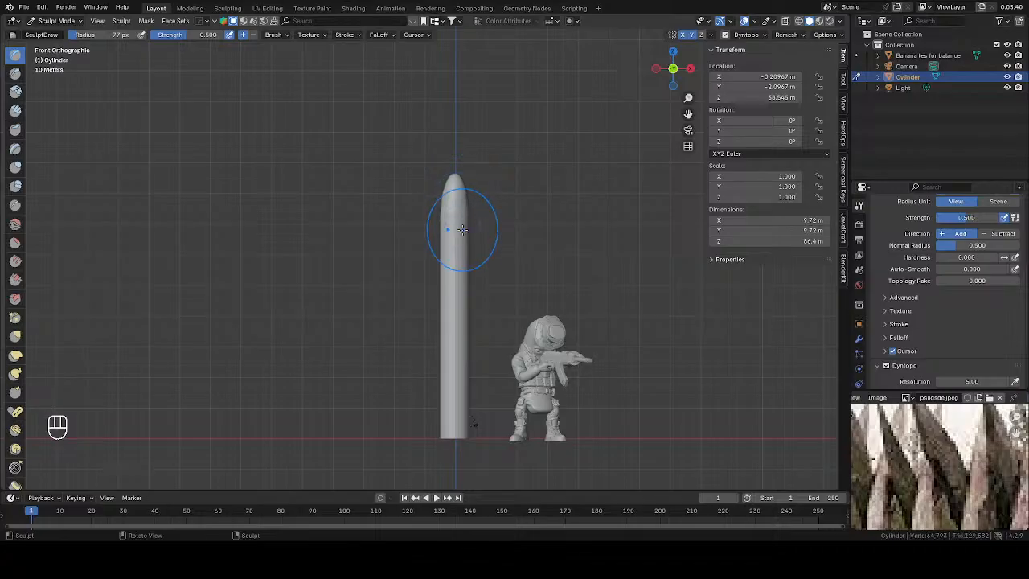
key("ctrl+z")
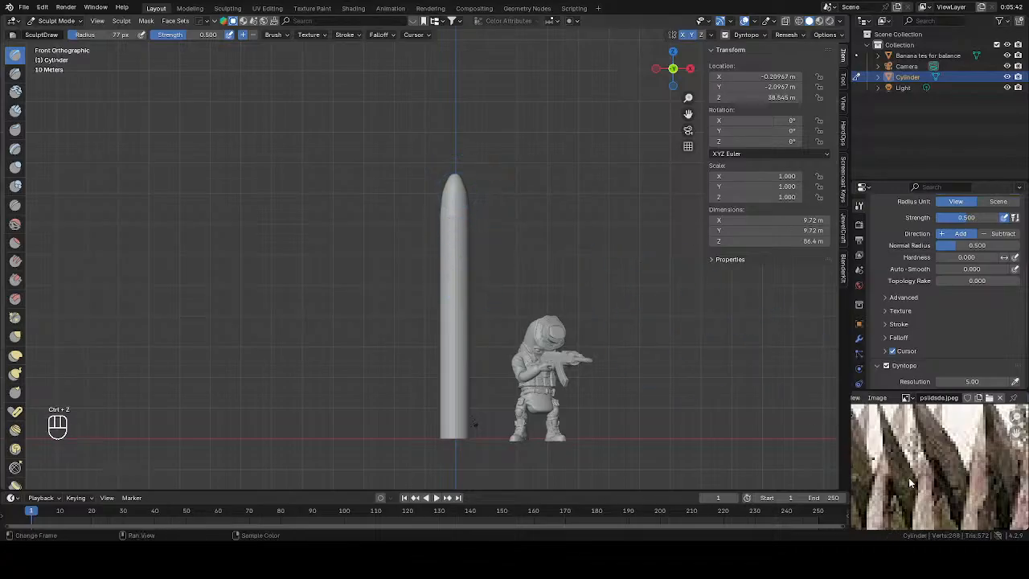
left_click(961, 381)
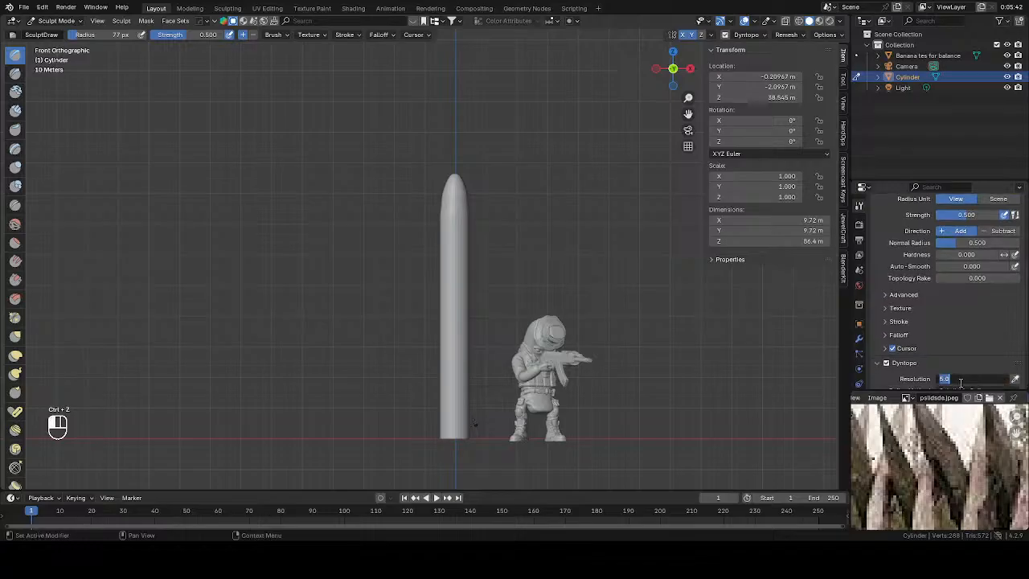
type("2")
key("Return")
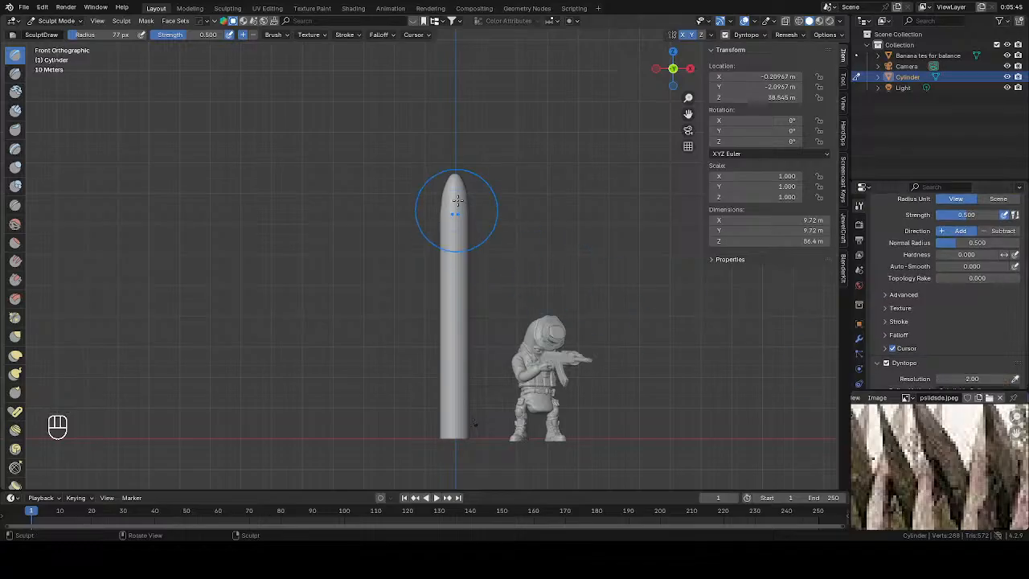
Step: Sculpt uneven bulges with the Draw brush down the pole's length and around its tip from several sides
left_click_drag(457, 201, 453, 202)
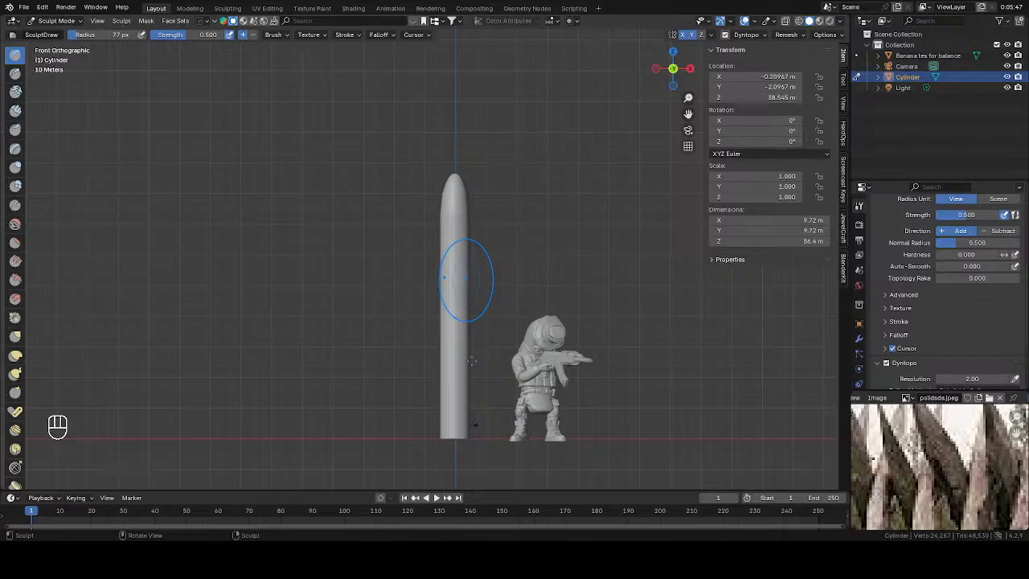
mouse_move(467, 279)
left_mouse_down()
mouse_move(458, 333)
mouse_move(466, 424)
left_mouse_up()
mouse_move(466, 425)
middle_mouse_down()
mouse_move(487, 318)
mouse_move(482, 266)
middle_mouse_up()
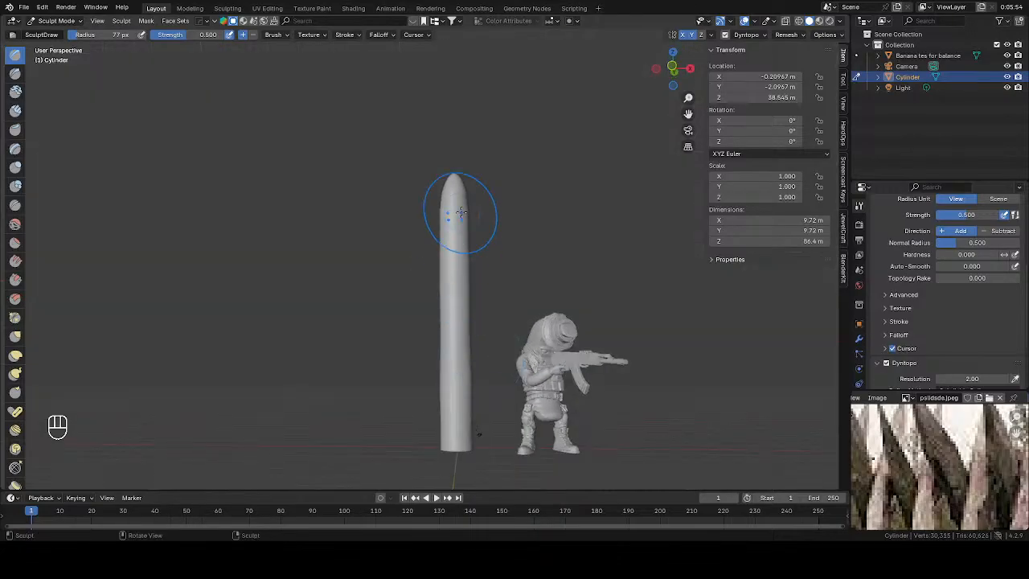
left_click_drag(453, 214, 455, 186)
middle_click_drag(455, 187, 437, 207)
mouse_move(437, 206)
left_mouse_down()
mouse_move(459, 236)
mouse_move(446, 266)
left_mouse_up()
Step: Turn Dyntopo off and set the Draw brush to strength 0 and radius 87 px in front view
left_click_drag(196, 34, 150, 35)
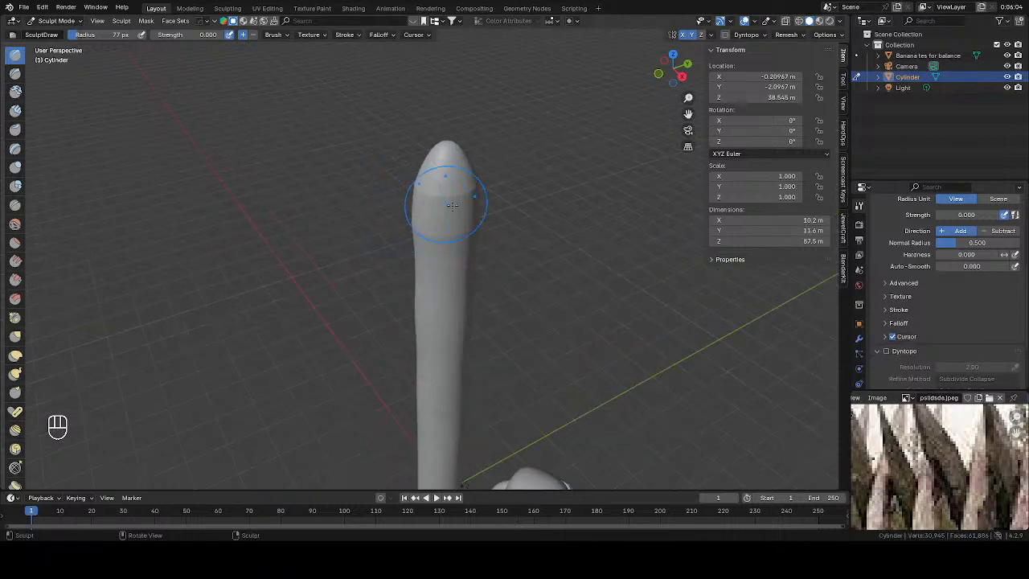
key("KP_1")
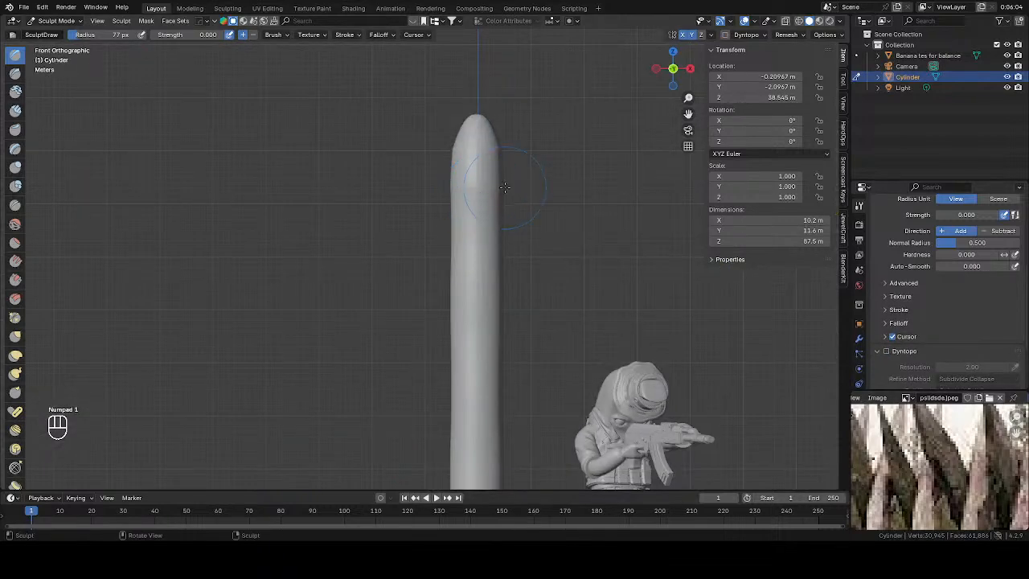
key("f")
left_click(474, 193)
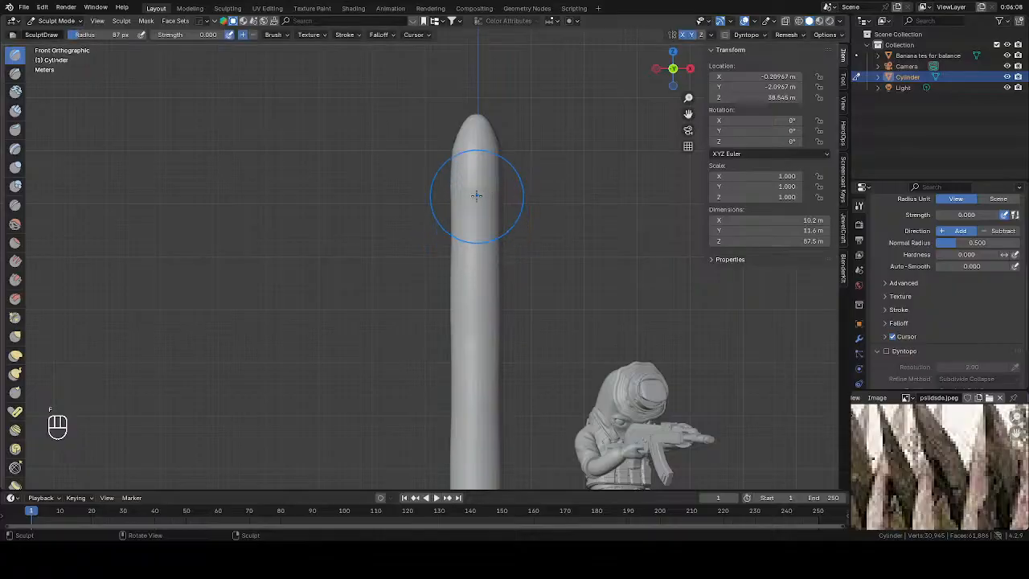
Step: Switch to the Smooth brush with a radius of 65 px and a strength of 0.4
key("s")
key("f")
left_click(466, 193)
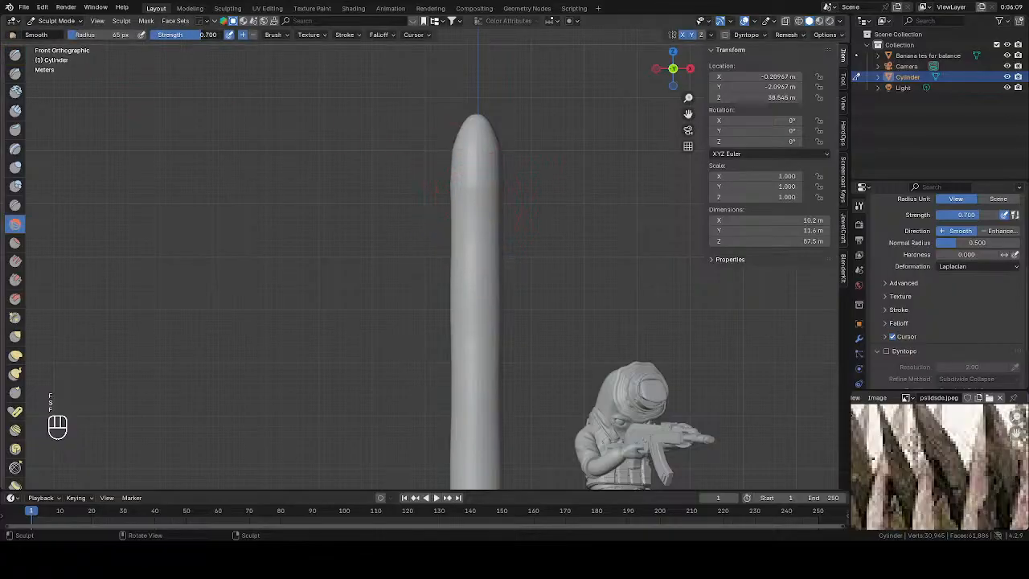
left_click(187, 35)
type("0.4")
key("Return")
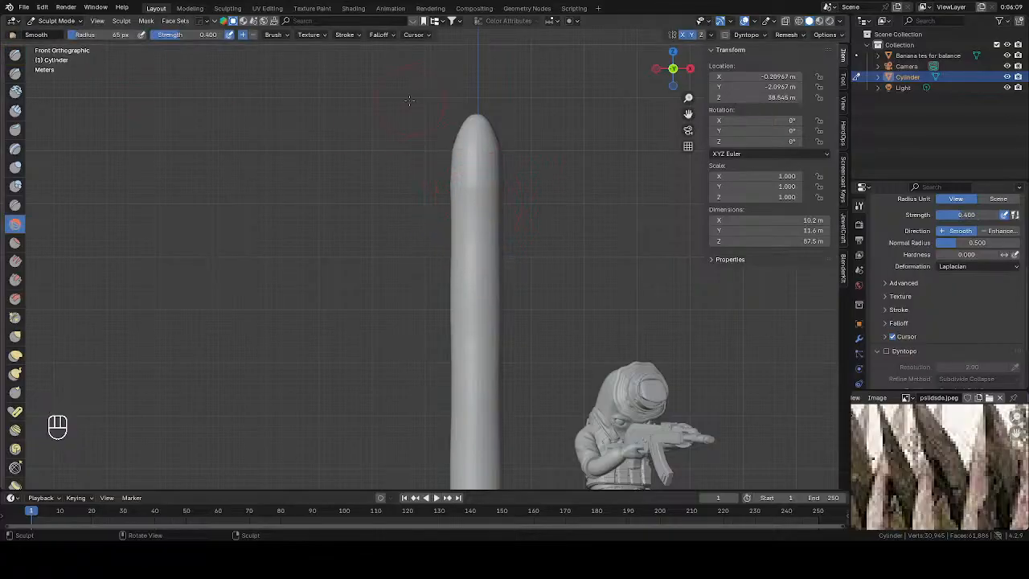
Step: Smooth the sculpted bulges along the pole's front from the tip downward
mouse_move(487, 131)
left_mouse_down()
mouse_move(500, 179)
mouse_move(485, 152)
mouse_move(478, 330)
left_mouse_up()
mouse_move(478, 329)
left_mouse_down()
mouse_move(477, 241)
mouse_move(475, 292)
left_mouse_up()
mouse_move(475, 293)
left_mouse_down()
mouse_move(466, 175)
mouse_move(489, 230)
left_mouse_up()
mouse_move(489, 287)
middle_mouse_down()
mouse_move(486, 276)
mouse_move(494, 314)
mouse_move(484, 398)
mouse_move(451, 402)
mouse_move(451, 349)
mouse_move(455, 390)
middle_mouse_up()
Step: Reduce the Smooth brush radius to 39 px and bring the pole's side into view
key("f")
left_click(457, 392)
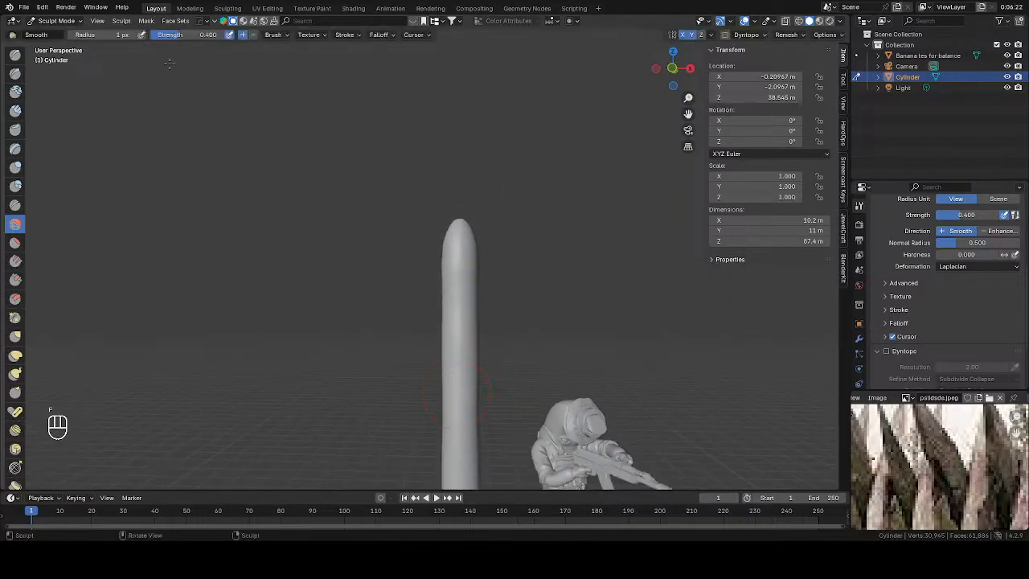
key("f")
left_click(402, 125)
key("f")
left_click(402, 120)
mouse_move(402, 120)
middle_mouse_down()
mouse_move(391, 131)
mouse_move(153, 113)
middle_mouse_up()
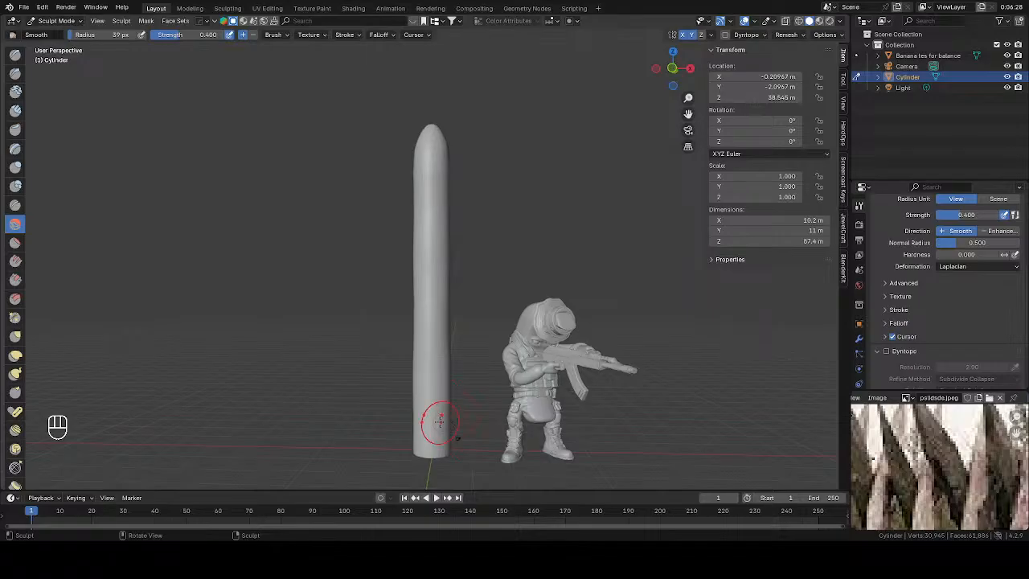
mouse_move(437, 379)
middle_mouse_down()
mouse_move(426, 390)
mouse_move(434, 402)
middle_mouse_up()
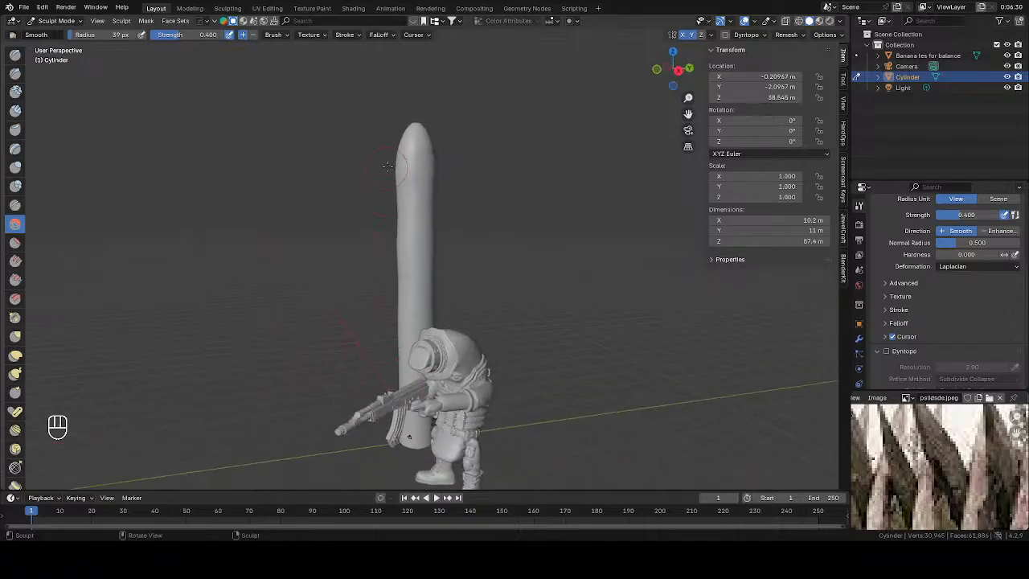
Step: Smooth the ridge below the pole's tip, enlarging the brush radius to 55 px
mouse_move(408, 185)
left_mouse_down()
mouse_move(410, 172)
mouse_move(405, 201)
mouse_move(408, 168)
mouse_move(418, 180)
left_mouse_up()
key("f")
left_click(418, 163)
mouse_move(426, 175)
left_mouse_down()
mouse_move(419, 153)
mouse_move(428, 170)
left_mouse_up()
middle_click_drag(452, 186, 416, 191)
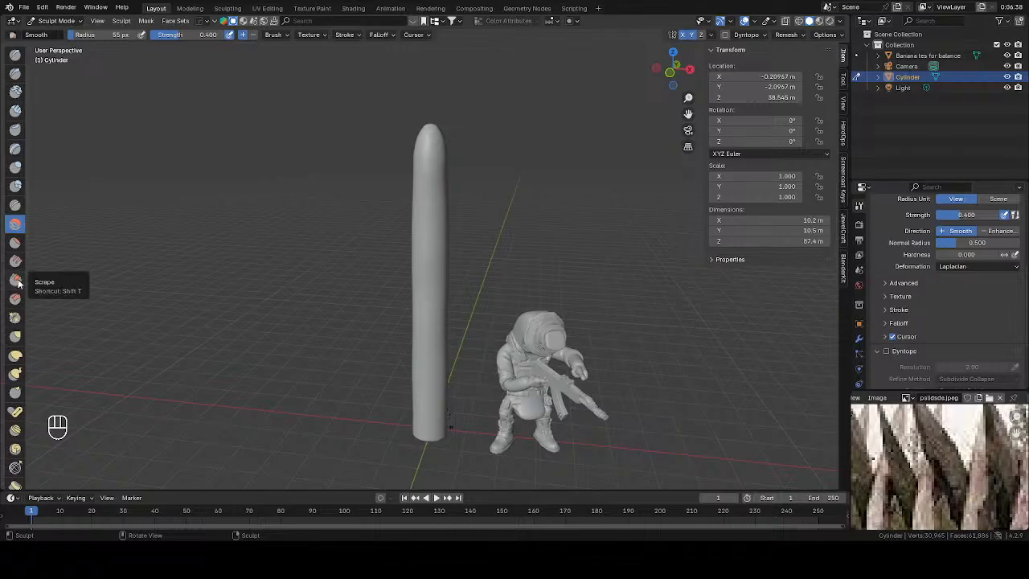
Step: From the front view, switch to the Mask brush and set its strength to 1
key("KP_1")
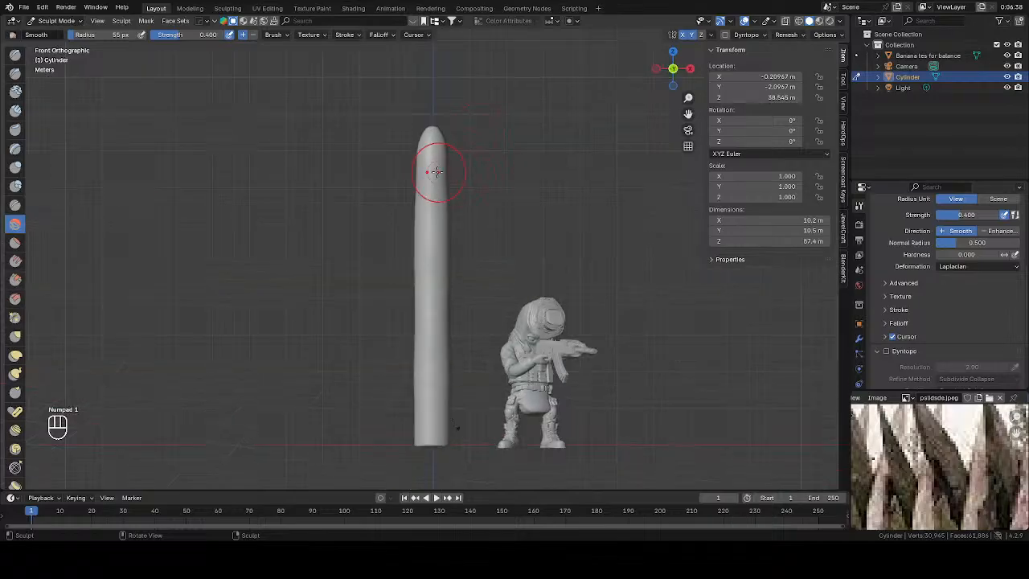
key("m")
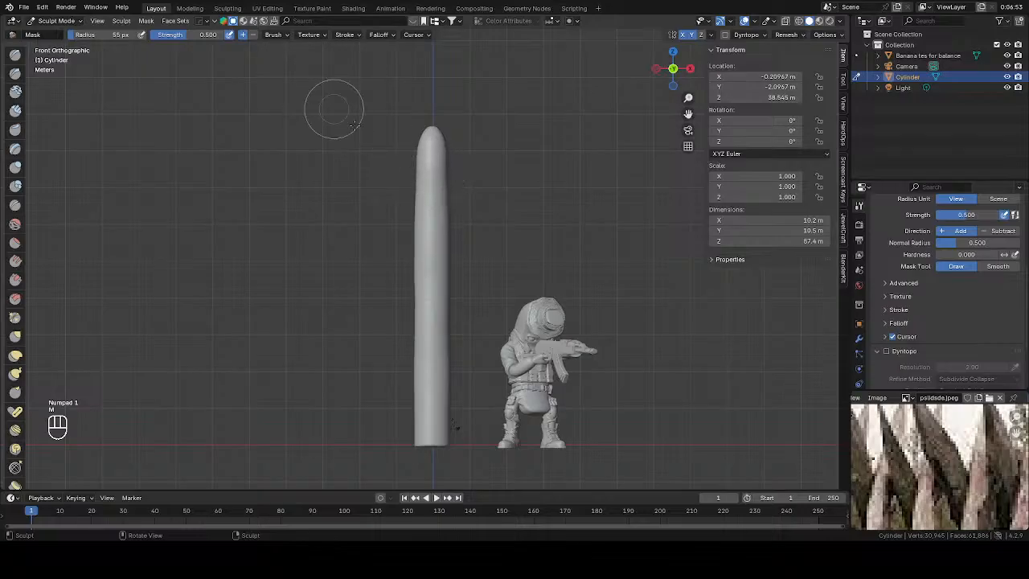
left_click(211, 35)
type("1")
key("Return")
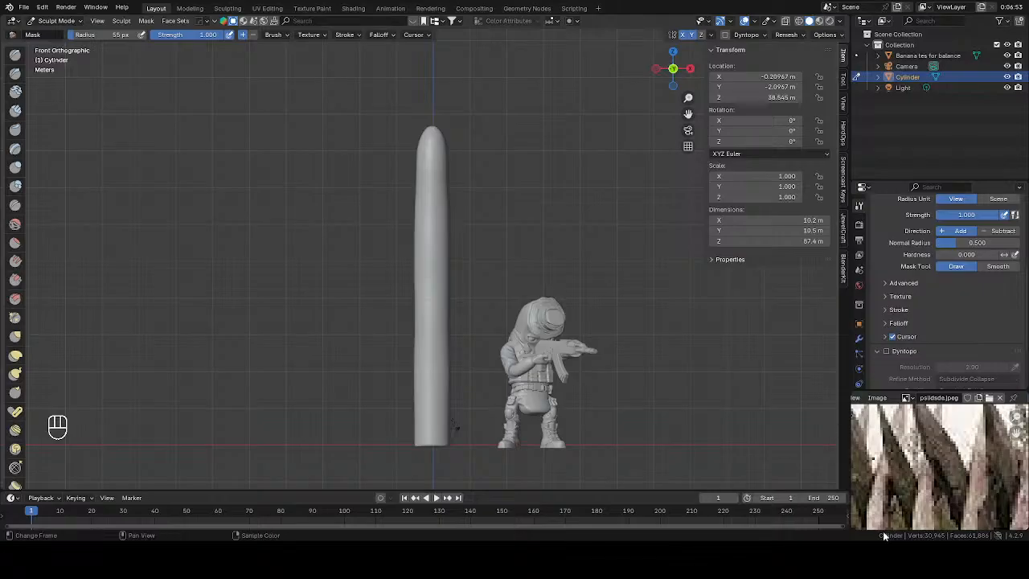
Step: Examine the stakes' pointed tips and overall proportions across the whole palisade in the reference photo
scroll(957, 459, "down", 4)
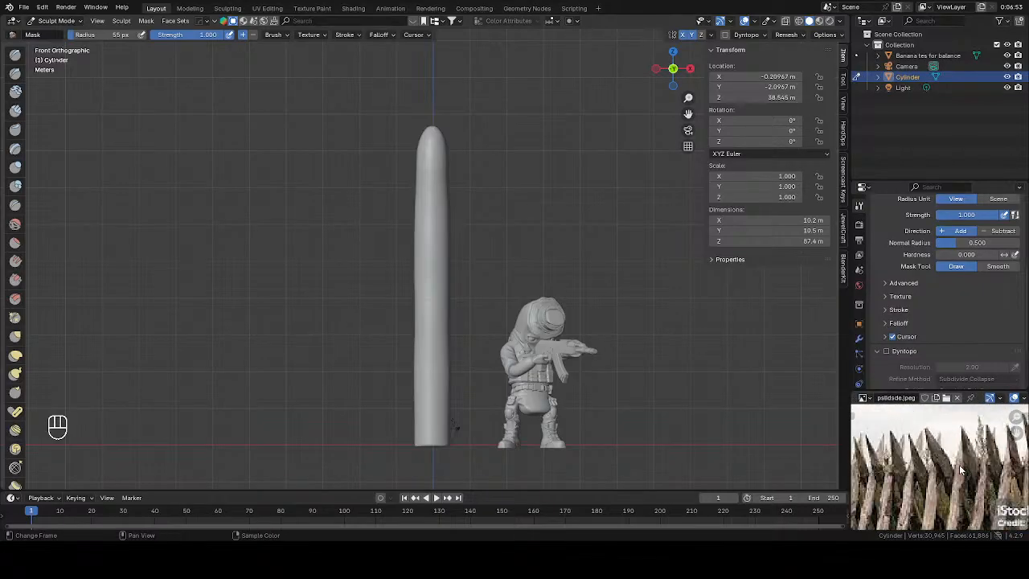
scroll(961, 471, "down", 2)
scroll(949, 465, "up", 3)
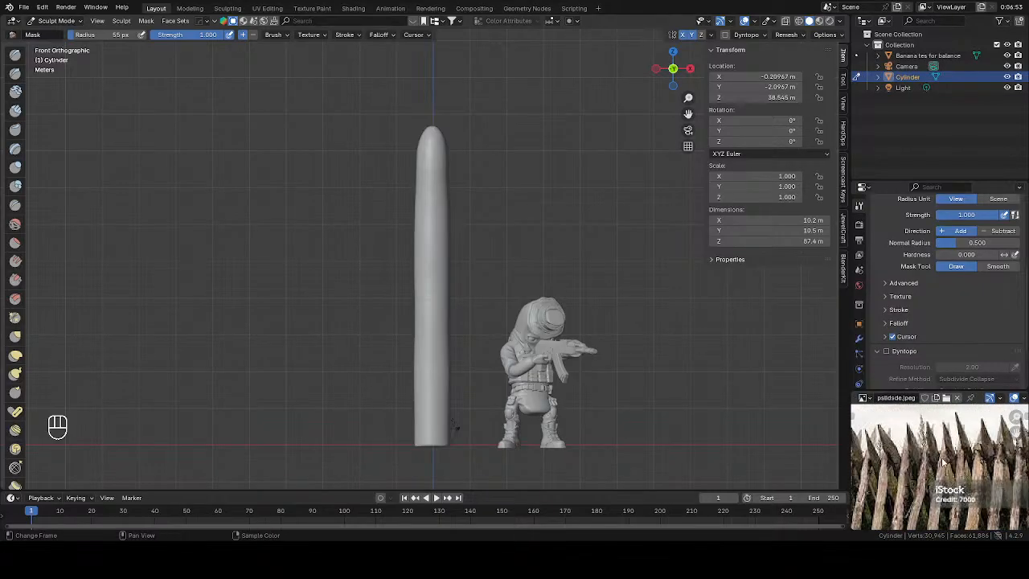
scroll(943, 465, "down", 2)
scroll(941, 461, "up", 3)
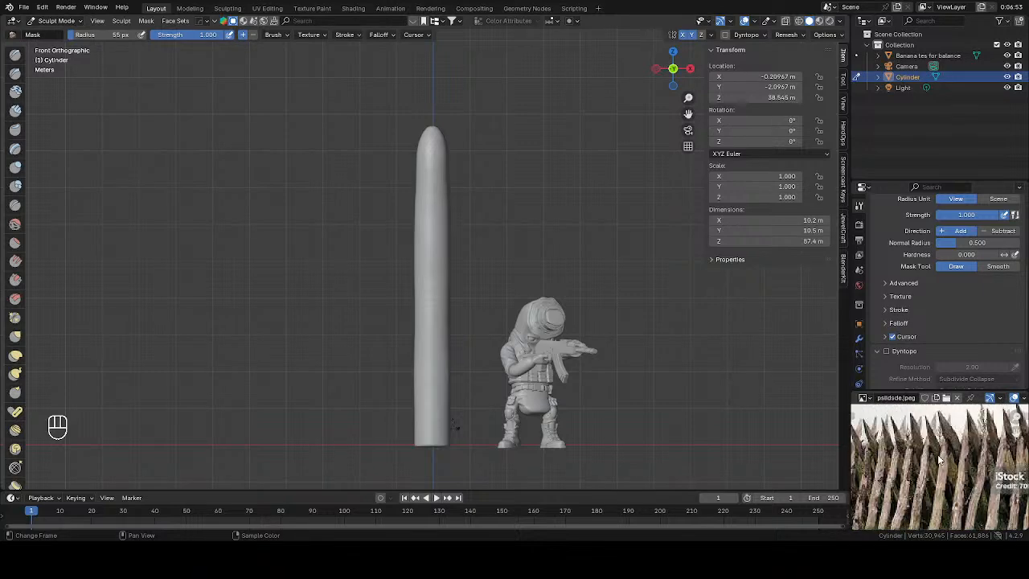
scroll(913, 450, "down", 1)
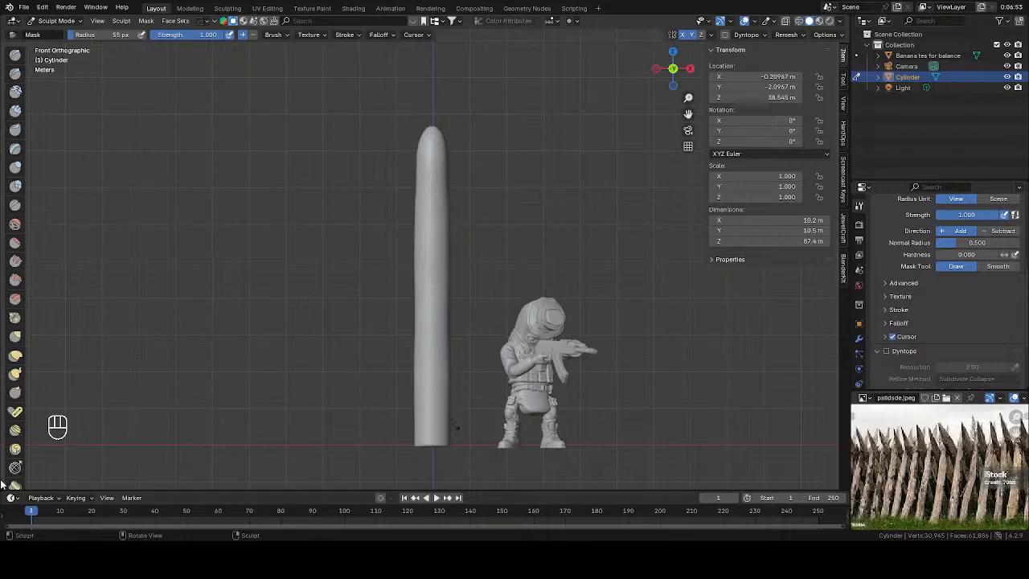
Step: Try masking across the pole's upper section, below the tip
scroll(14, 402, "down", 5)
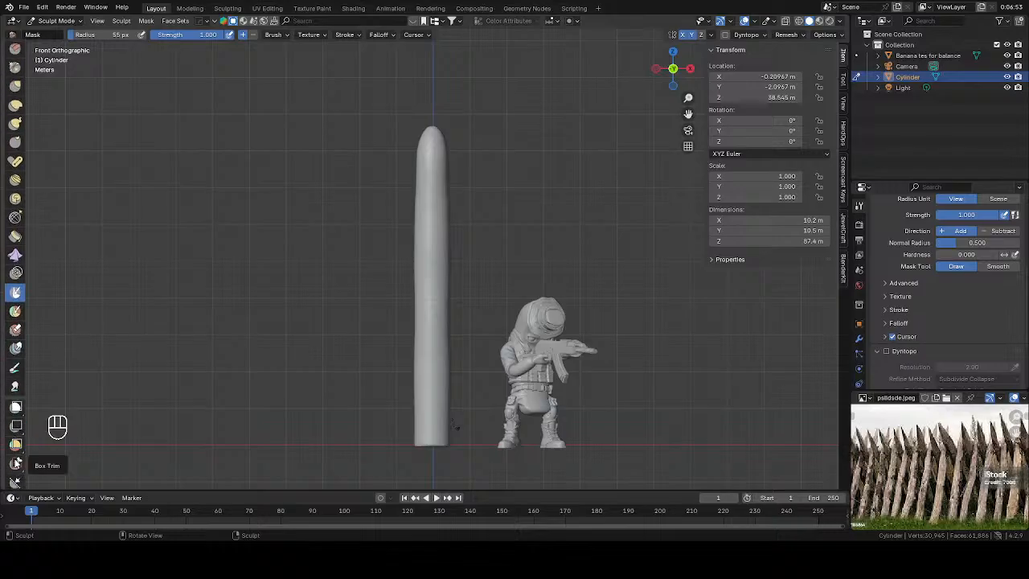
scroll(17, 394, "down", 3)
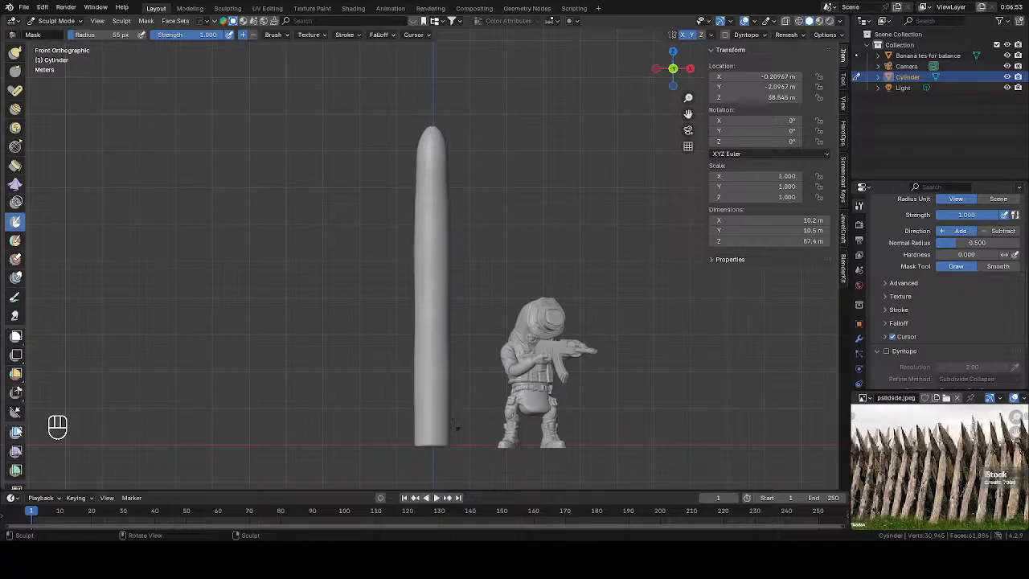
left_click(20, 357)
mouse_move(299, 157)
left_mouse_down()
mouse_move(497, 307)
mouse_move(498, 319)
left_mouse_up()
left_click_drag(464, 169, 386, 235)
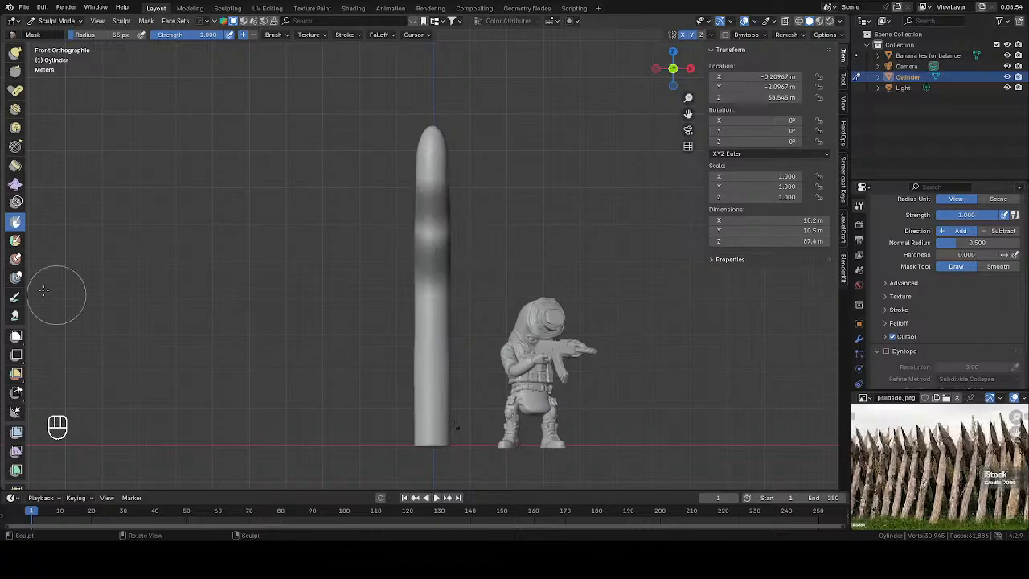
Step: Try to isolate the pole's tip by hiding the shaft with Box Hide
left_click(15, 355)
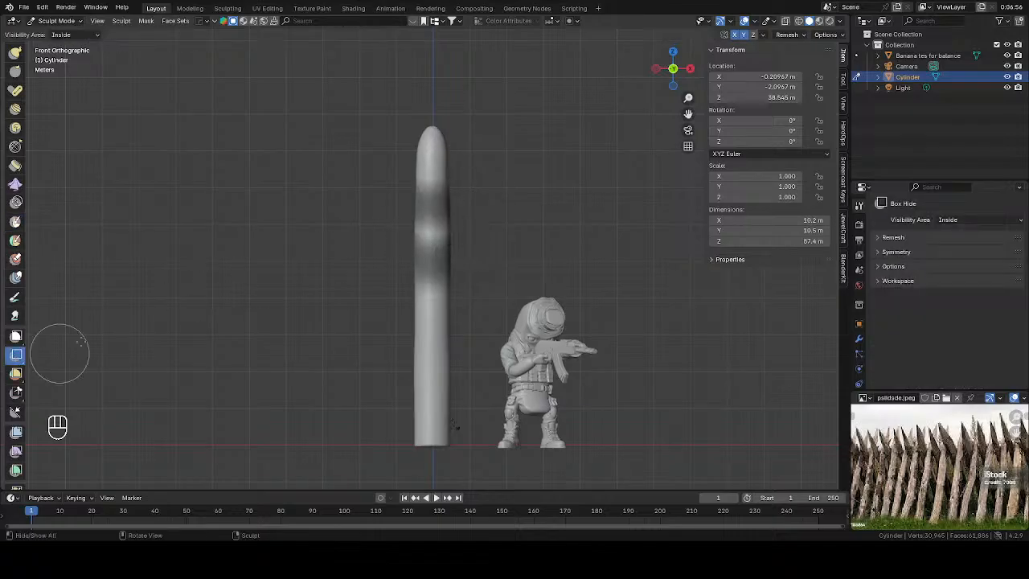
left_click_drag(320, 180, 563, 487)
key("ctrl+z")
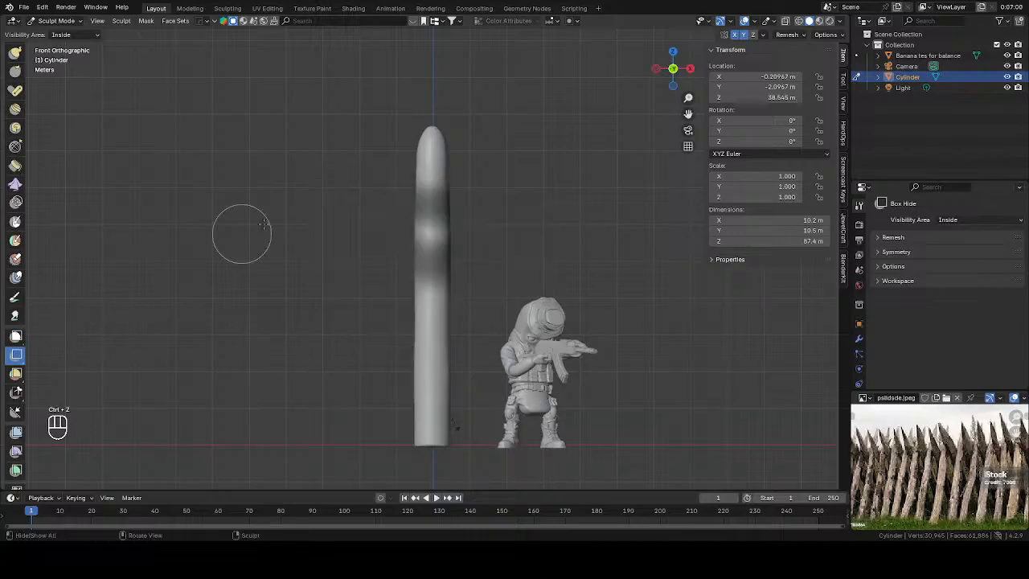
left_click_drag(325, 172, 611, 491)
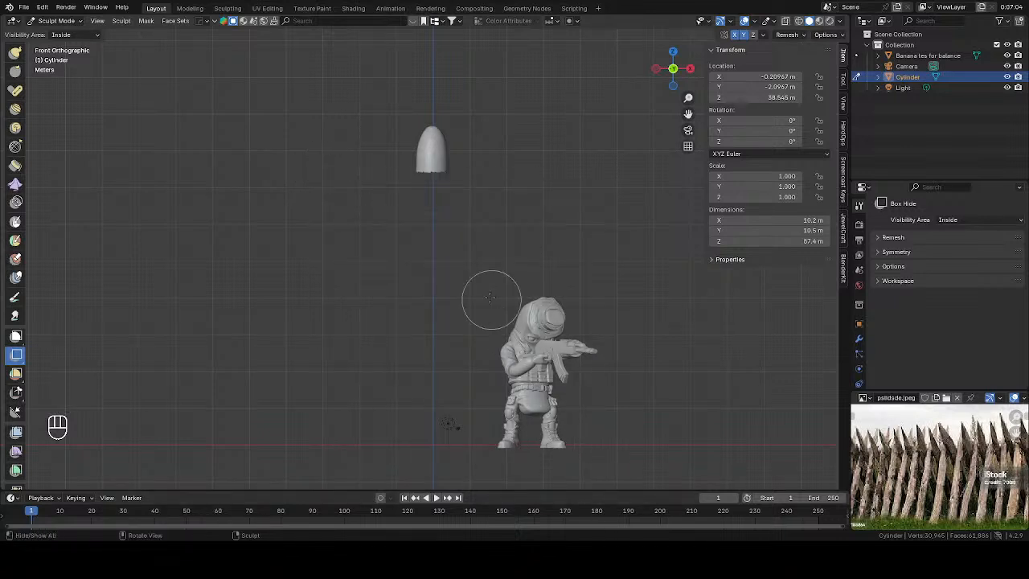
key("ctrl+z")
Step: Box-mask the pole's whole shaft below the tip and invert the mask so only the tip is protected
left_click(16, 337)
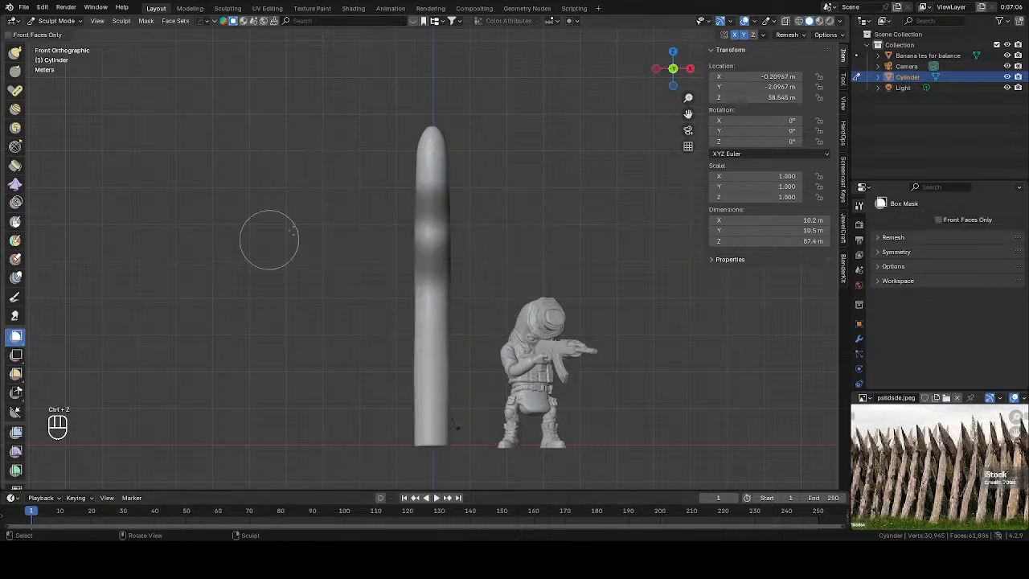
left_click_drag(300, 170, 571, 489)
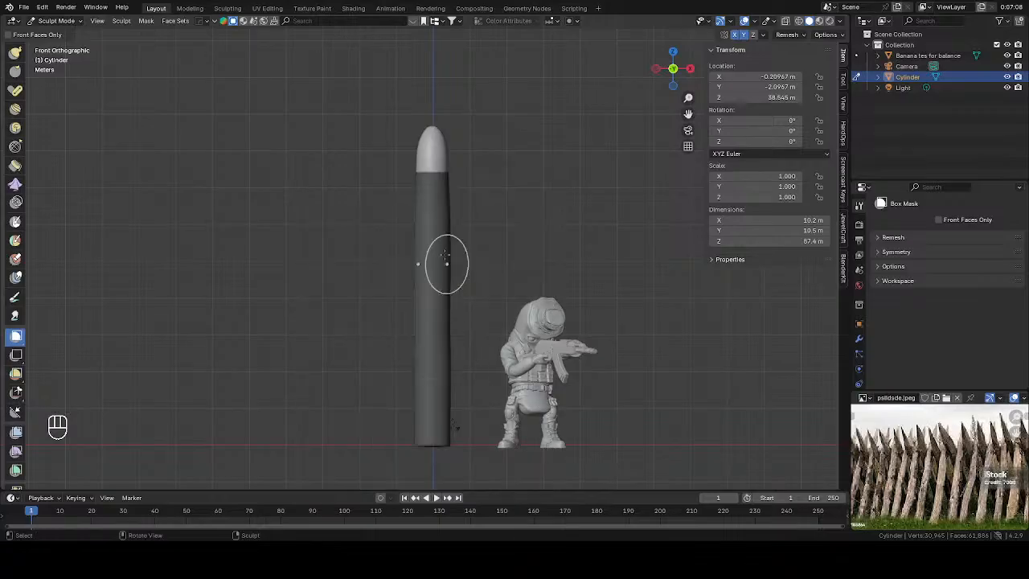
middle_click_drag(436, 280, 395, 248)
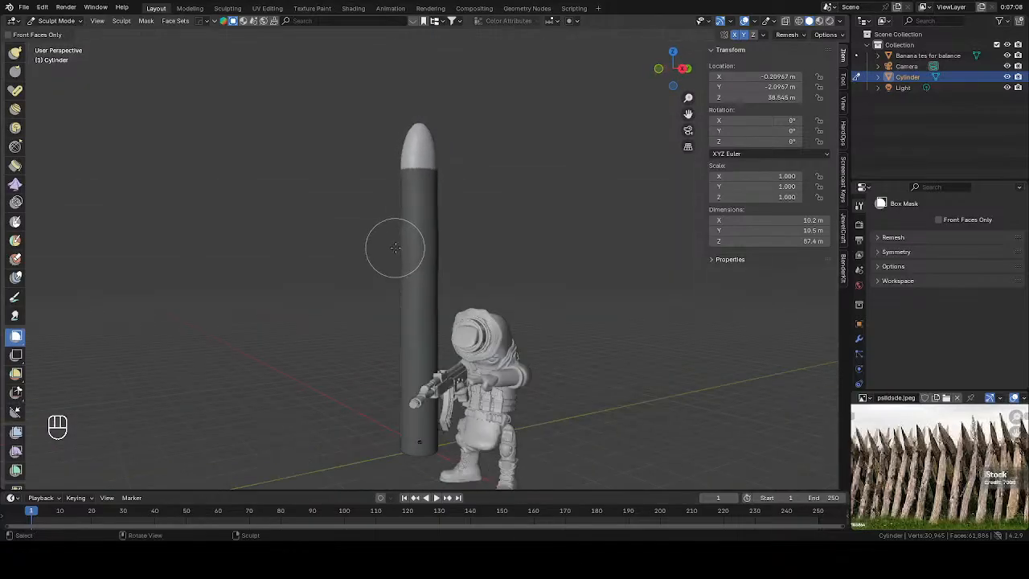
key("KP_1")
key("ctrl+i")
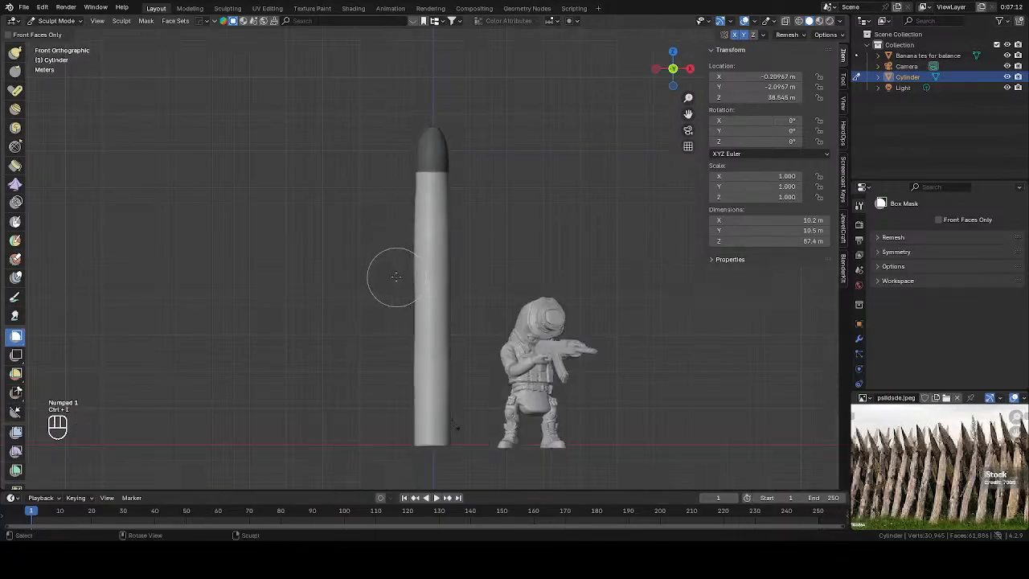
Step: Inflate the shaft below the tip with the Inflate mesh filter and invert the mask so the shaft is protected
left_click(16, 432)
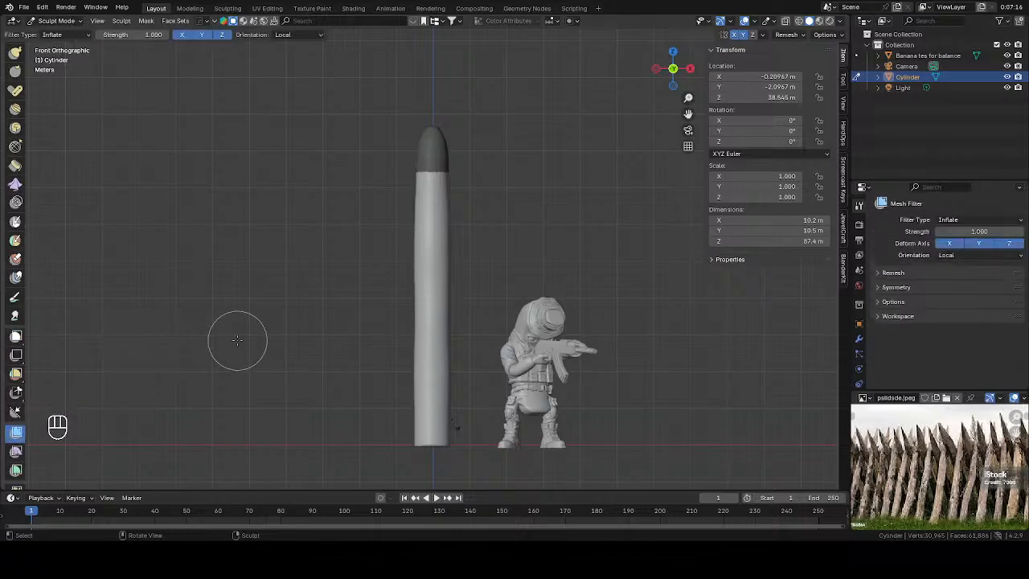
left_click_drag(246, 341, 437, 292)
middle_click_drag(349, 293, 294, 298)
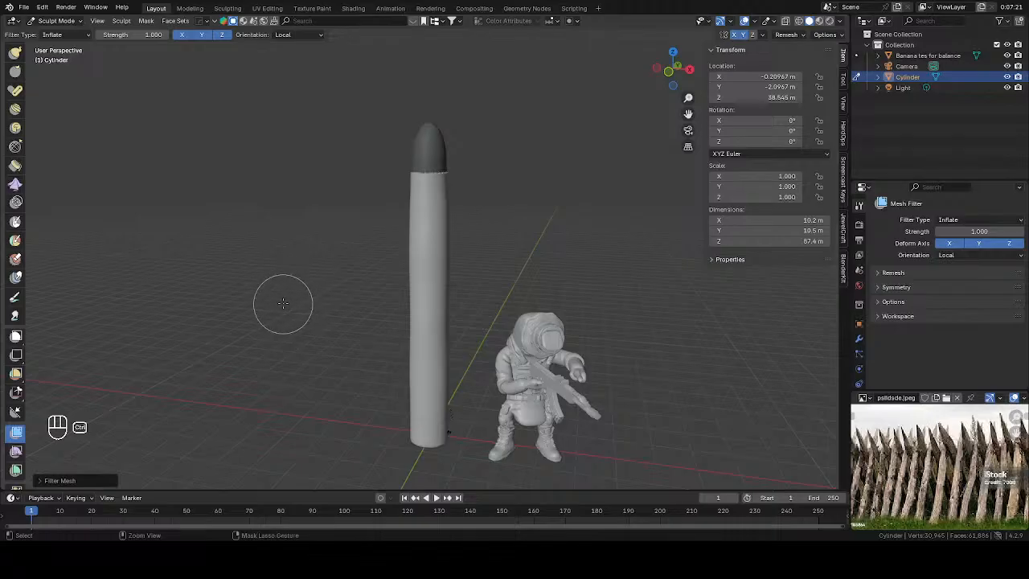
key("ctrl+1")
middle_click_drag(329, 270, 284, 281)
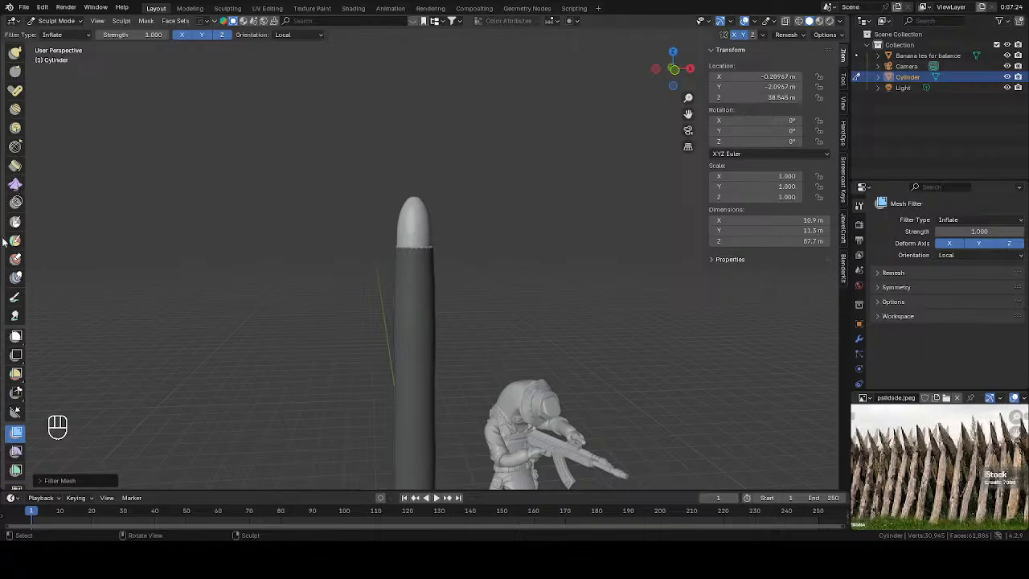
Step: Try shaving the pole's tip with the Scrape brush at 0.7 strength, undo the strokes and restore the shaft mask
scroll(18, 251, "up", 10)
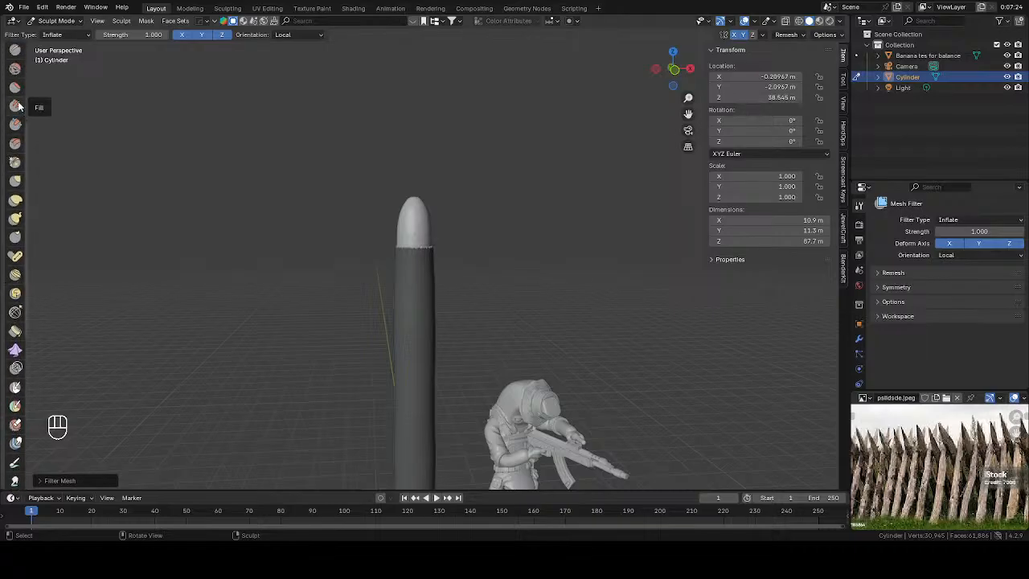
left_click(15, 124)
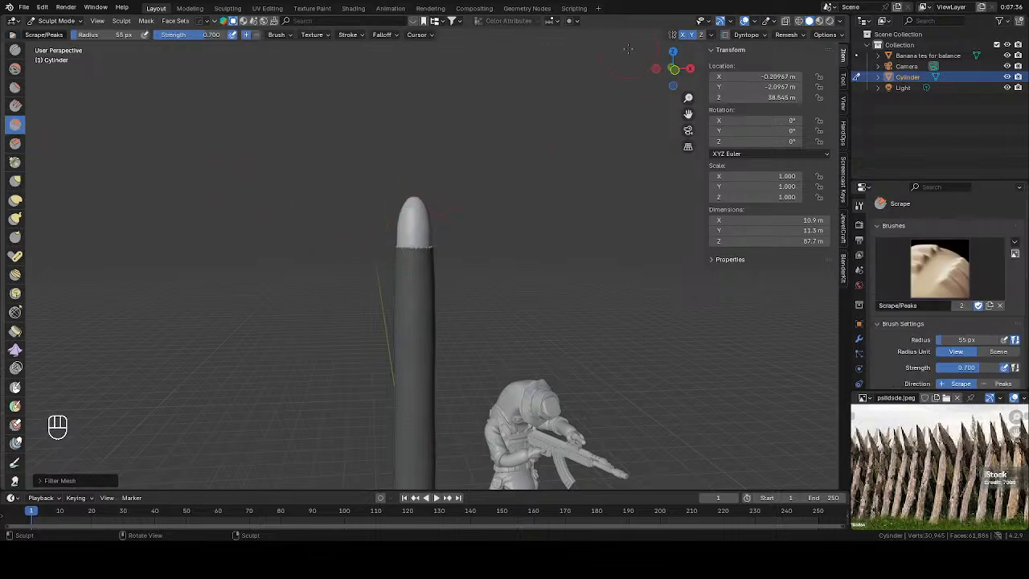
middle_click_drag(628, 48, 441, 218)
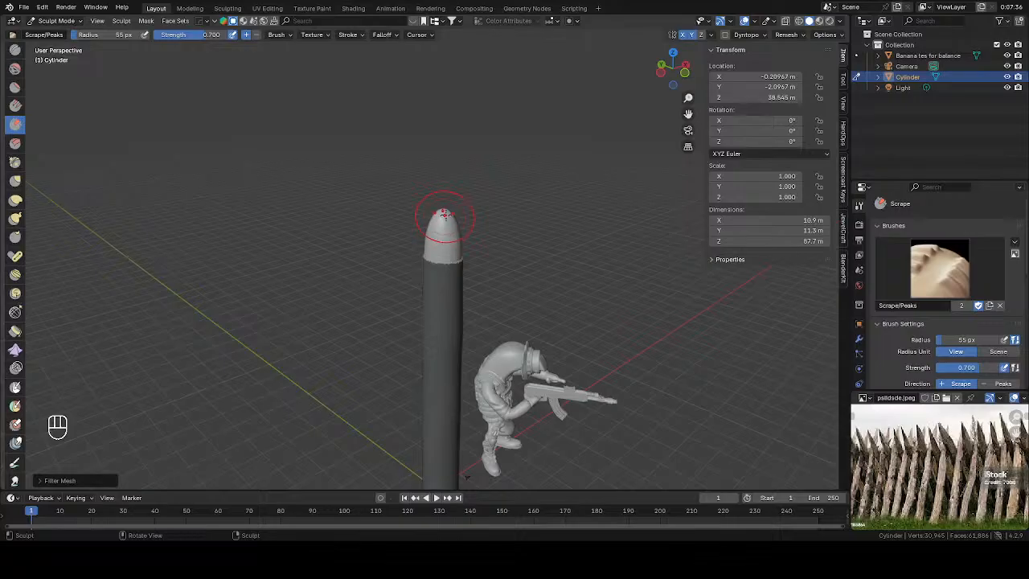
left_click_drag(449, 213, 441, 235)
left_click_drag(447, 216, 448, 233)
middle_click_drag(448, 228, 551, 156)
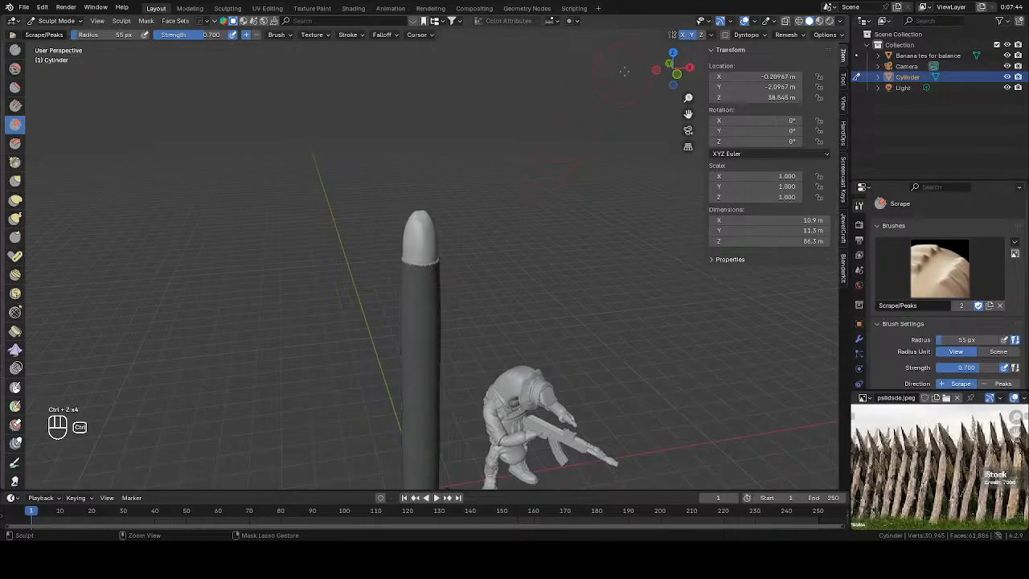
key("ctrl+z")
key("ctrl+i")
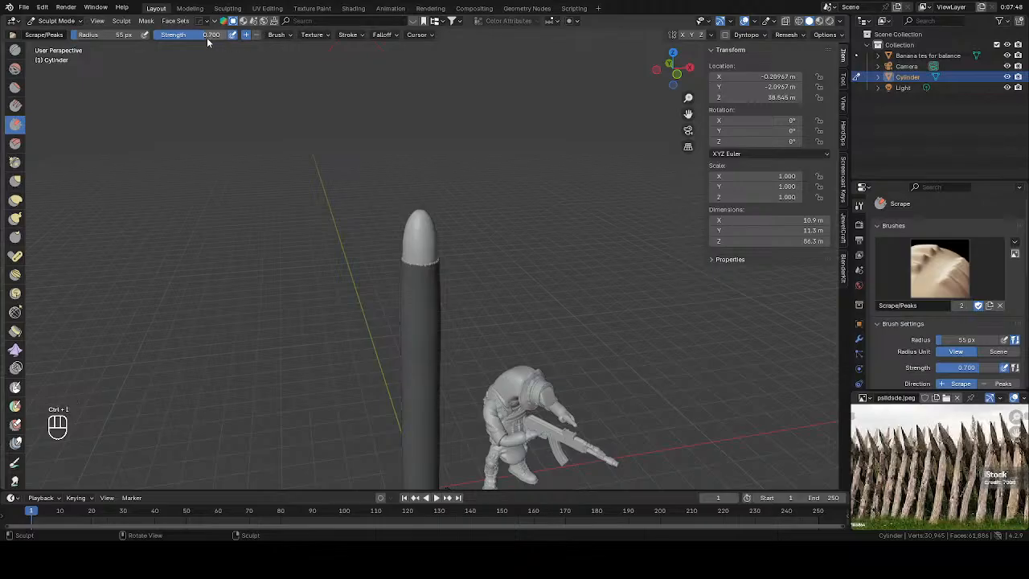
Step: Set the Scrape brush to a strength of 0.35 and a radius of 69 px
type("5")
key("Return")
middle_click_drag(422, 227, 435, 221)
key("shift+s")
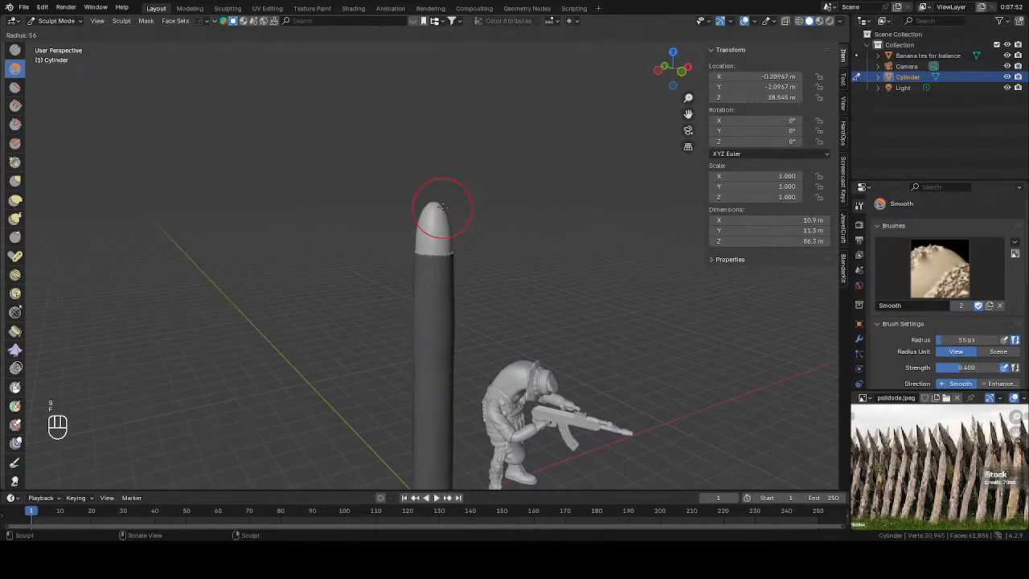
left_click(16, 126)
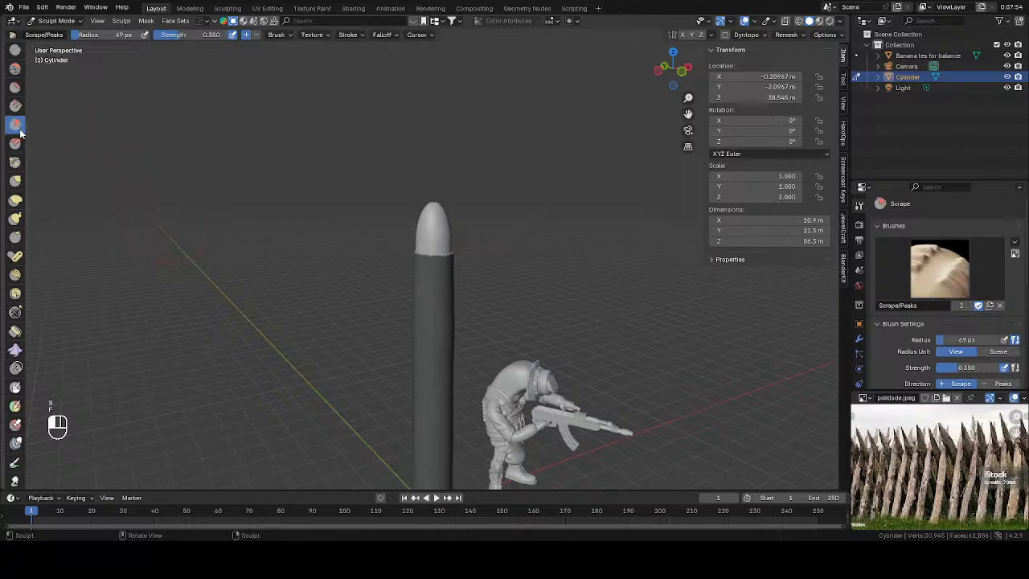
Step: Scrape the pole's tip from two adjacent sides to narrow it toward a point
left_click_drag(435, 210, 433, 235)
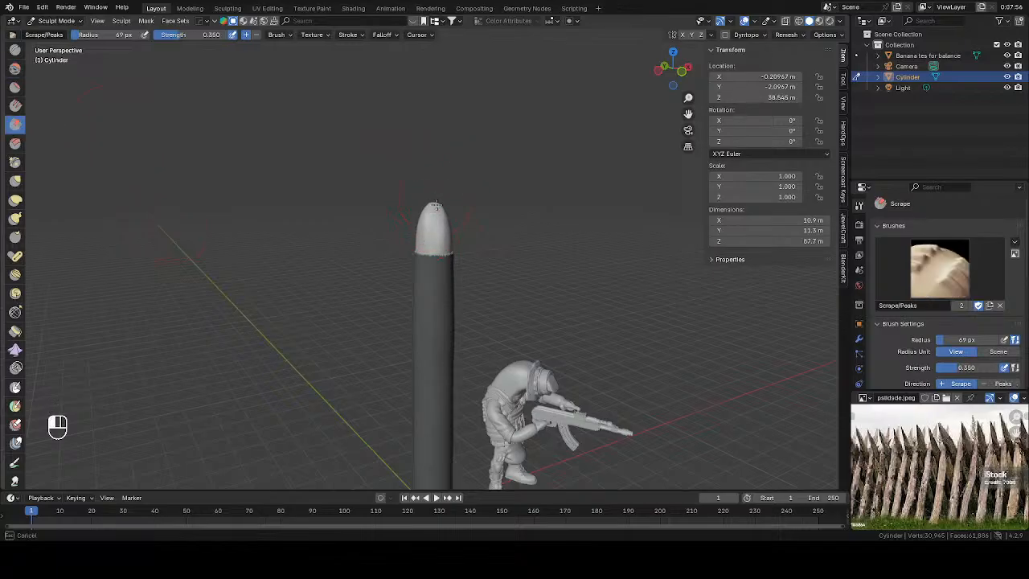
middle_click_drag(434, 207, 321, 190)
left_click_drag(389, 209, 389, 216)
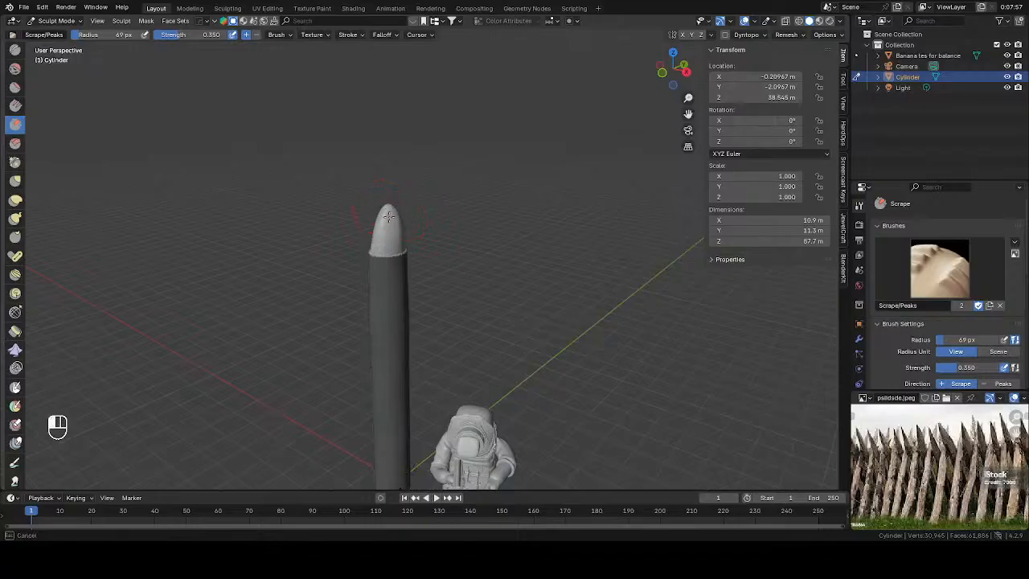
Step: Reduce the Scrape brush radius to 48 px and shave the tip from the pole's back
mouse_move(379, 230)
middle_mouse_down()
mouse_move(386, 210)
mouse_move(421, 207)
mouse_move(408, 210)
mouse_move(426, 224)
mouse_move(443, 214)
middle_mouse_up()
key("f")
key("f")
left_click(454, 201)
left_click_drag(454, 201, 452, 191)
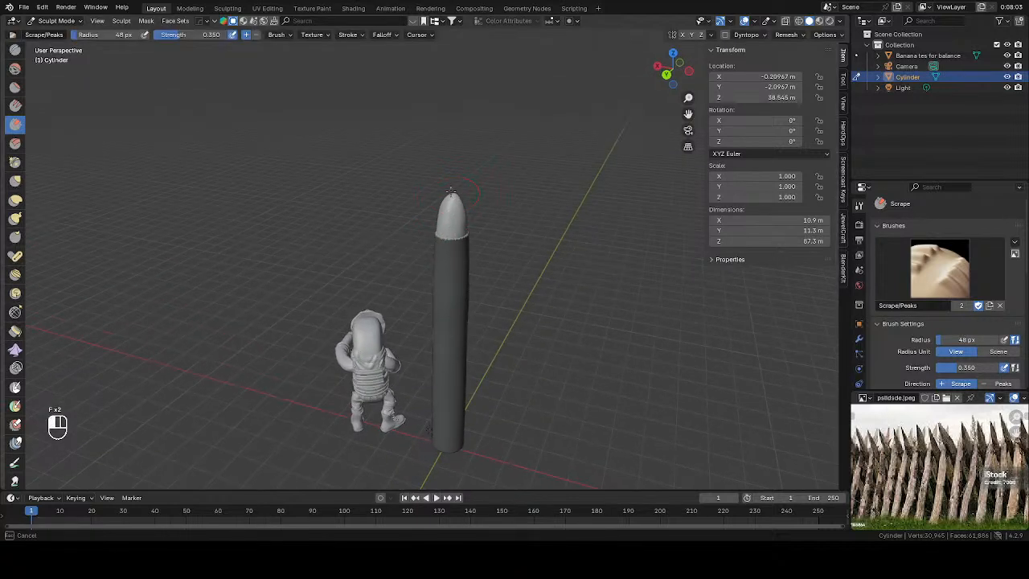
Step: Scrape the tip from the next side around and reduce the brush radius to 37 px
middle_click_drag(446, 215, 424, 191)
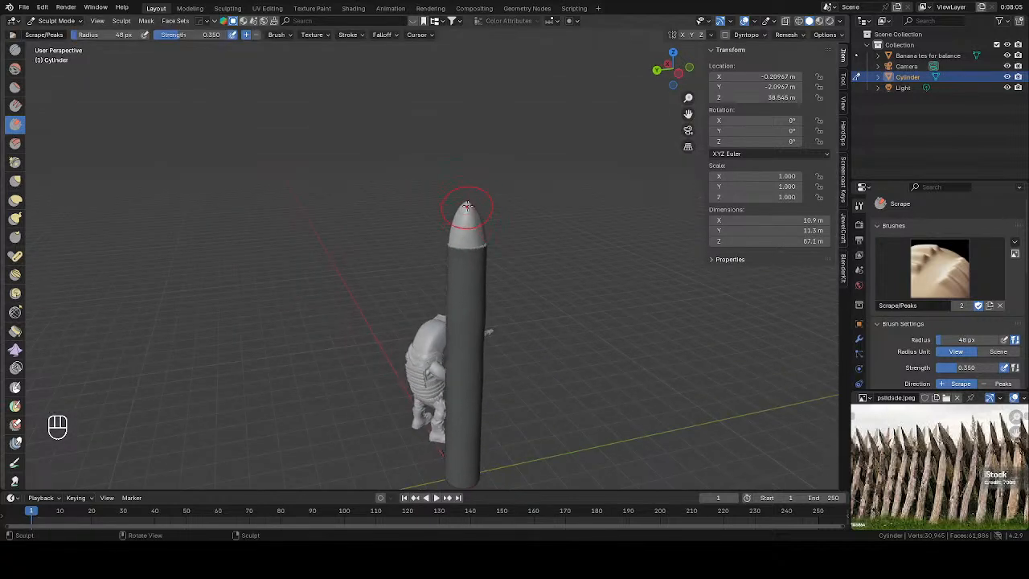
left_click_drag(467, 207, 470, 205)
mouse_move(491, 243)
middle_mouse_down()
mouse_move(408, 219)
mouse_move(397, 243)
mouse_move(380, 235)
mouse_move(403, 218)
mouse_move(389, 203)
mouse_move(445, 202)
mouse_move(467, 231)
mouse_move(448, 210)
middle_mouse_up()
key("f")
left_click(397, 207)
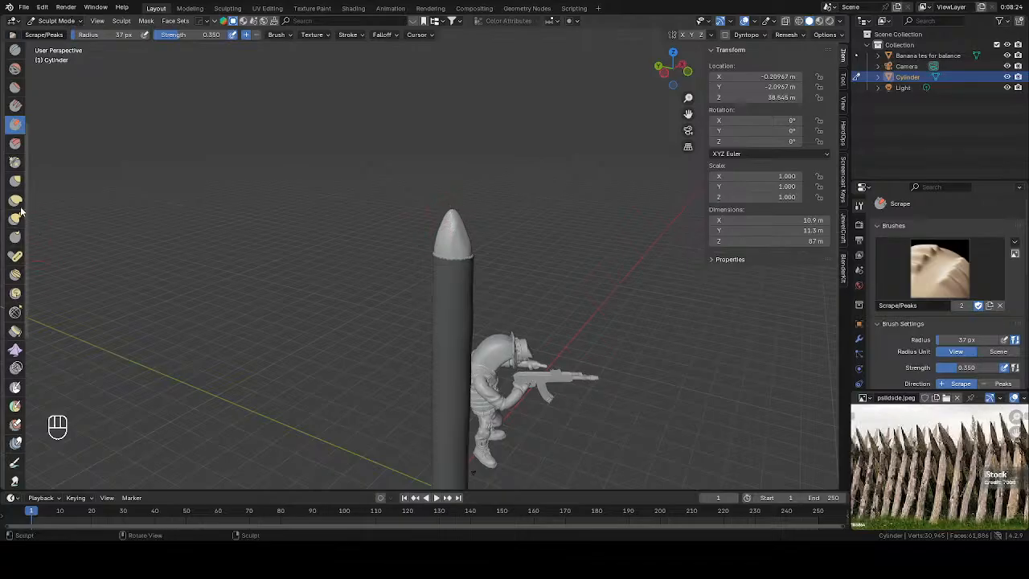
Step: Switch to the Pinch brush with a radius of 73 px and bring another side of the tip into view
left_click(17, 162)
key("f")
left_click(450, 190)
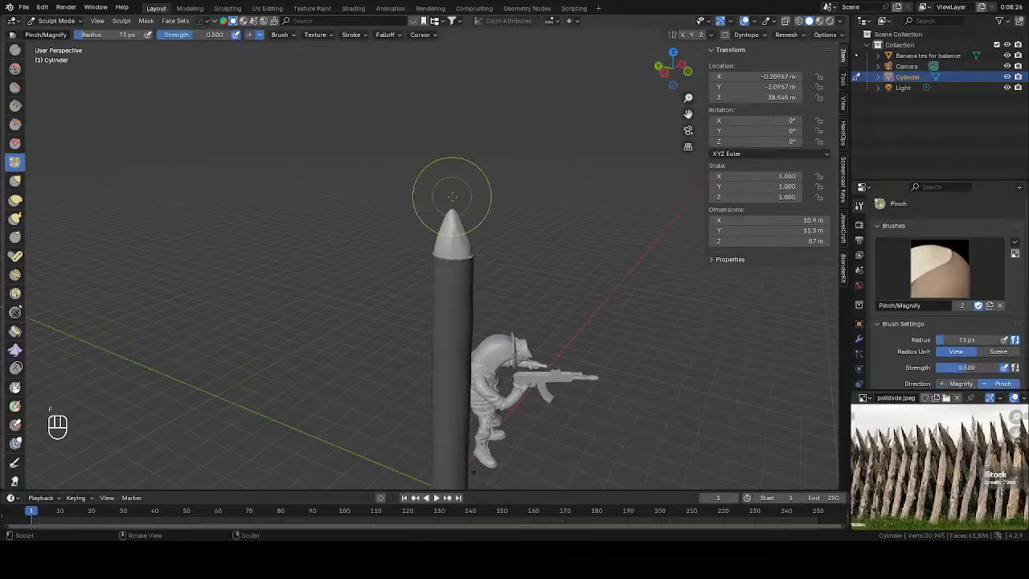
mouse_move(453, 196)
middle_mouse_down()
mouse_move(400, 218)
mouse_move(382, 204)
mouse_move(356, 212)
mouse_move(515, 189)
middle_mouse_up()
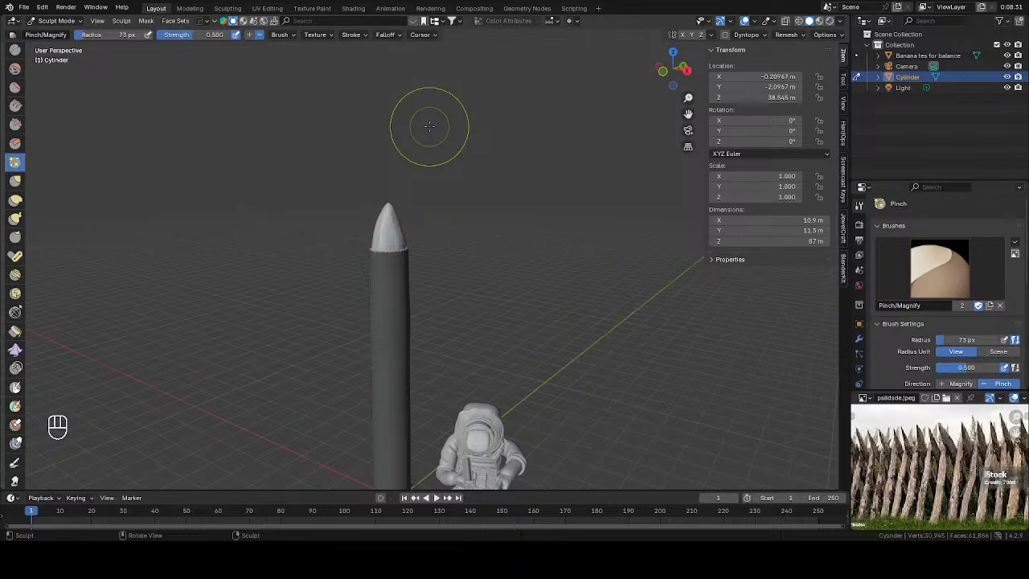
Step: Leave sculpting for Object Mode and view the whole pole beside the soldier figure
middle_click_drag(429, 126, 471, 316)
key("Tab")
mouse_move(322, 372)
middle_mouse_down()
mouse_move(551, 294)
mouse_move(464, 337)
middle_mouse_up()
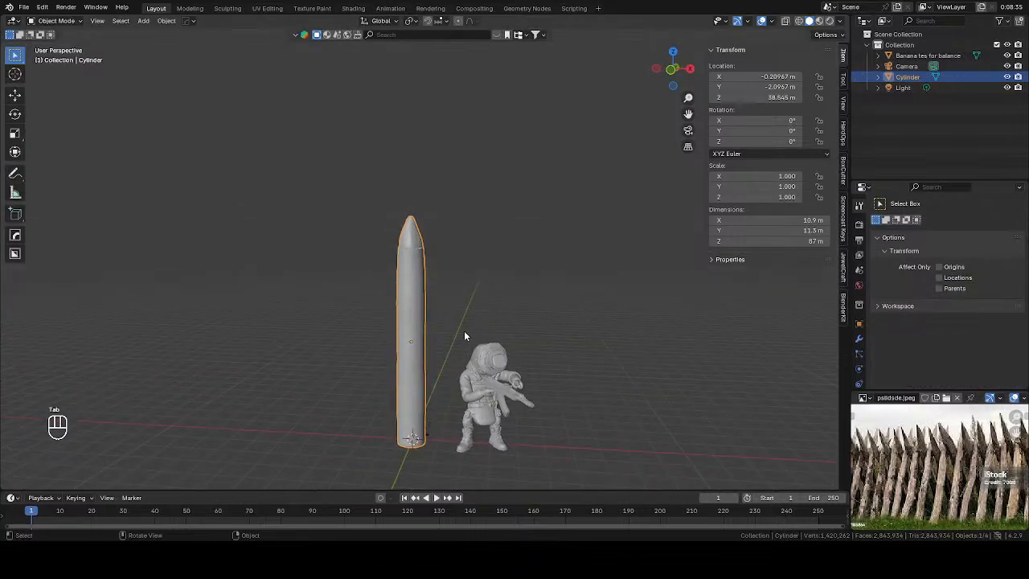
Step: Enter Edit Mode on the pole in front view with X-ray turned on
key("KP_1")
scroll(349, 278, "up", 2)
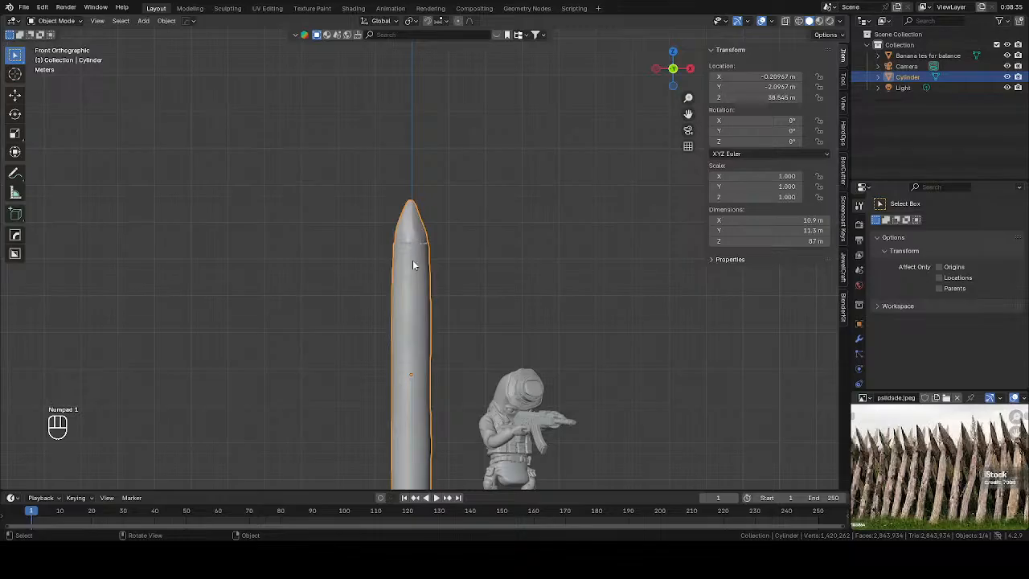
middle_click_drag(412, 266, 446, 220, "shift")
key("Tab")
key("alt+z")
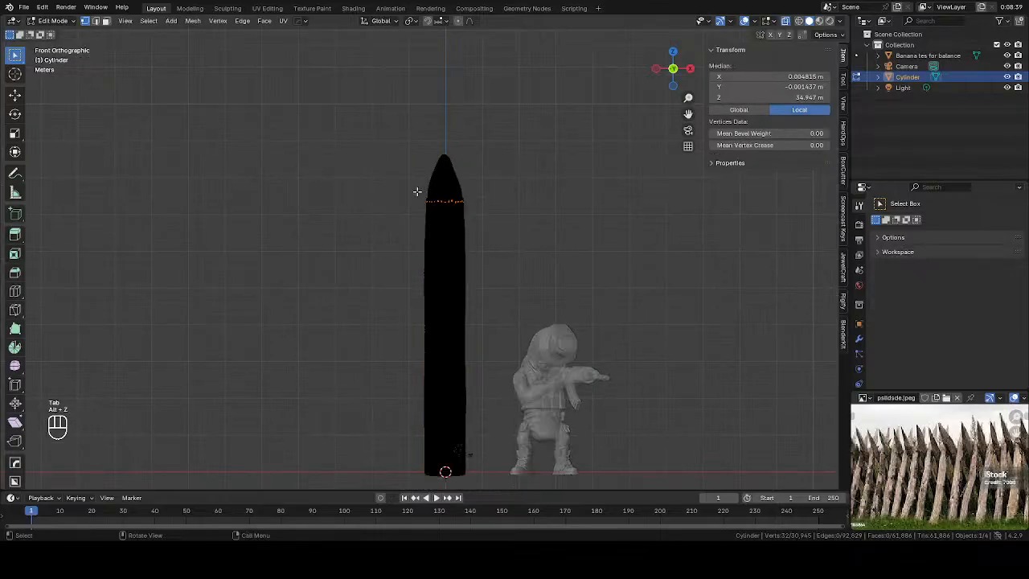
left_click_drag(410, 193, 532, 228)
scroll(552, 201, "up", 1)
key("g")
key("z")
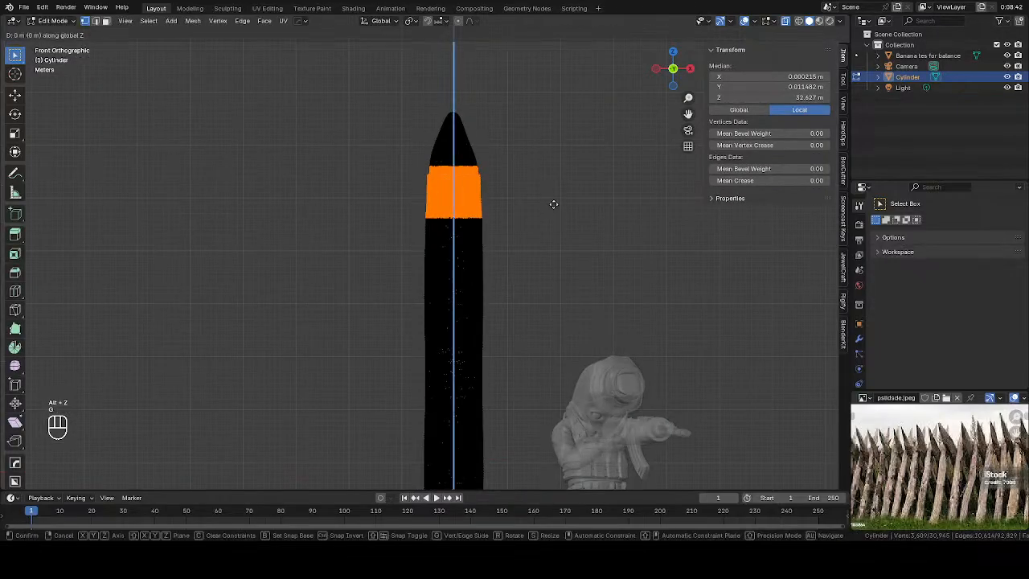
right_click(553, 204)
Step: Lower a tall band of vertices below the tip along Z with proportional editing enabled, and return to Object Mode without X-ray
left_click_drag(405, 163, 603, 282)
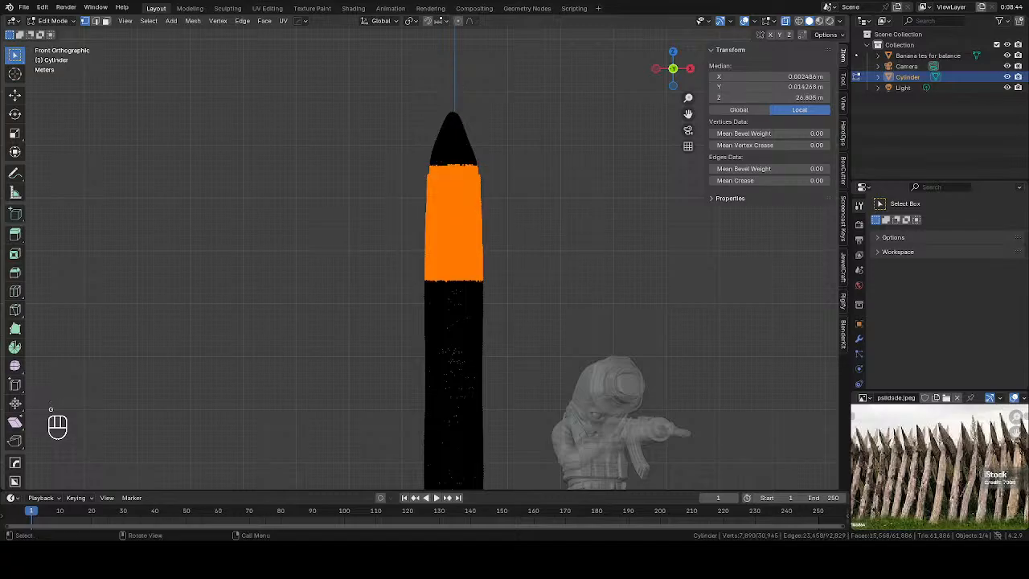
left_click(458, 21)
left_click(471, 27)
left_click(459, 101)
key("g")
key("z")
scroll(581, 224, "down", 4)
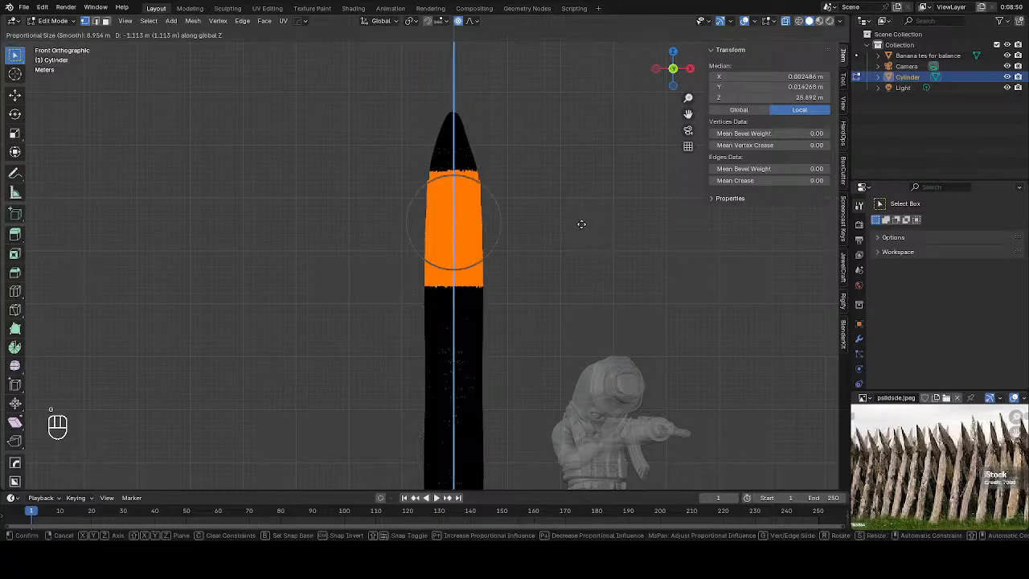
scroll(583, 227, "down", 1)
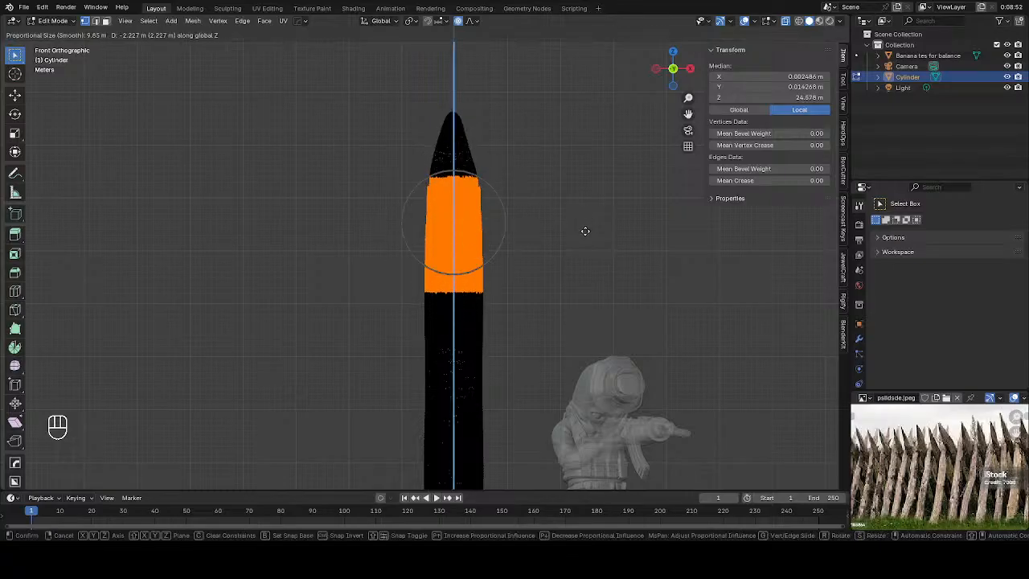
scroll(586, 232, "up", 2)
left_click(587, 234)
key("Tab")
key("alt+z")
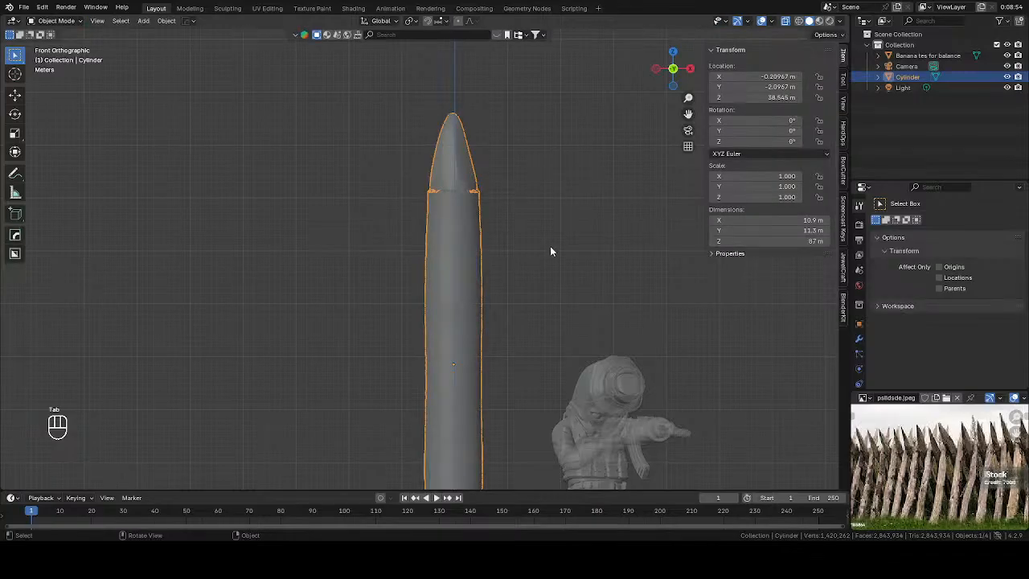
Step: Return to Sculpt Mode on the pole and clear its existing mask, keeping the front view
scroll(515, 259, "down", 2)
left_click(532, 254)
middle_click_drag(532, 254, 491, 238)
key("KP_1")
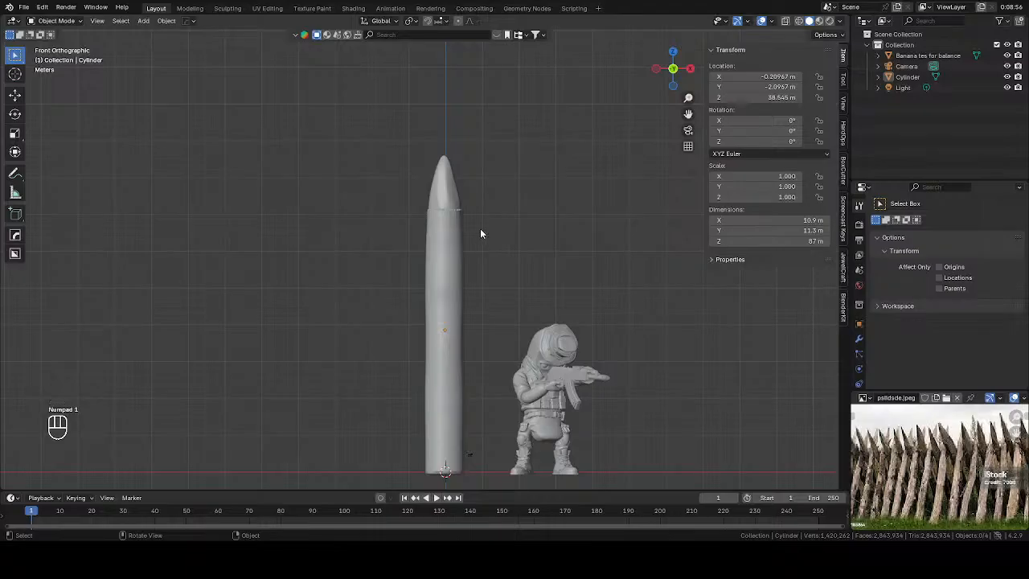
left_click(453, 268)
key("ctrl+Tab")
left_click(521, 283)
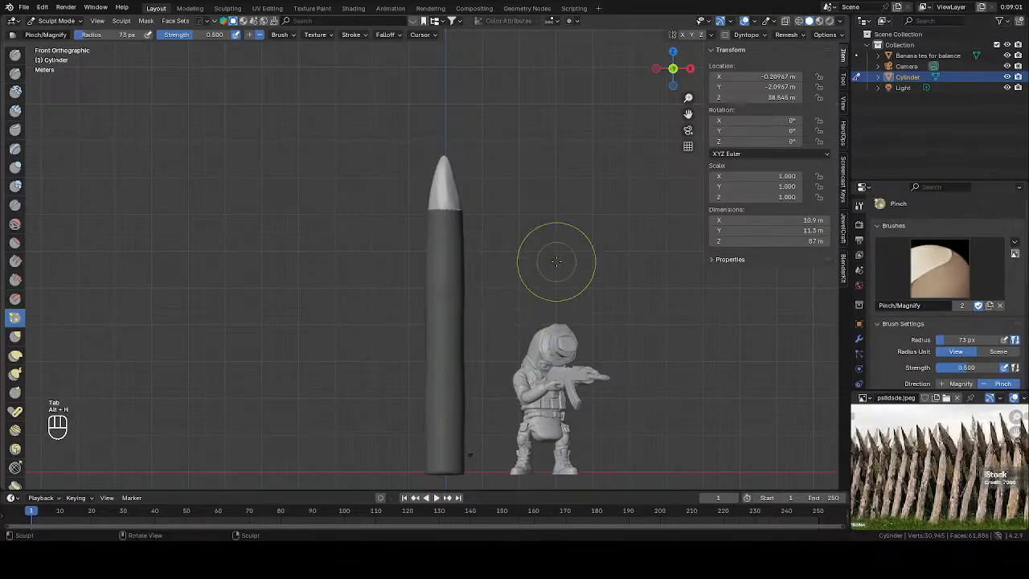
key("alt+m")
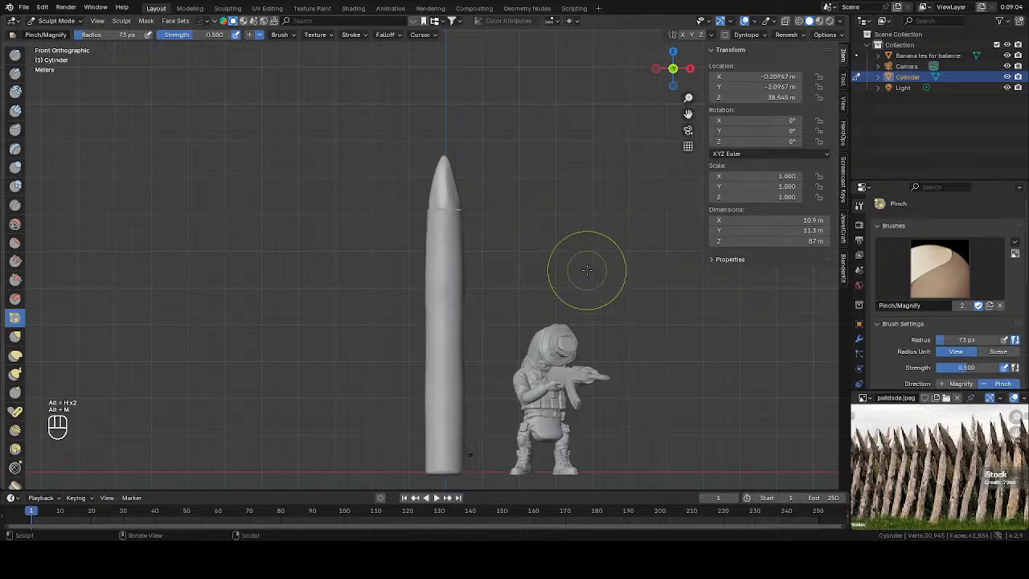
middle_click_drag(614, 246, 573, 267)
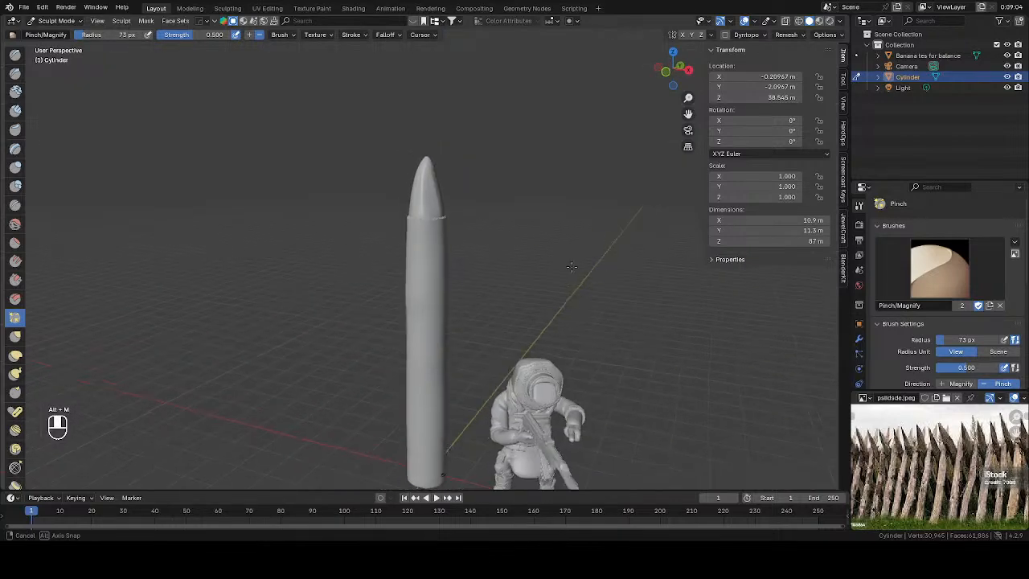
scroll(860, 307, "down", 3)
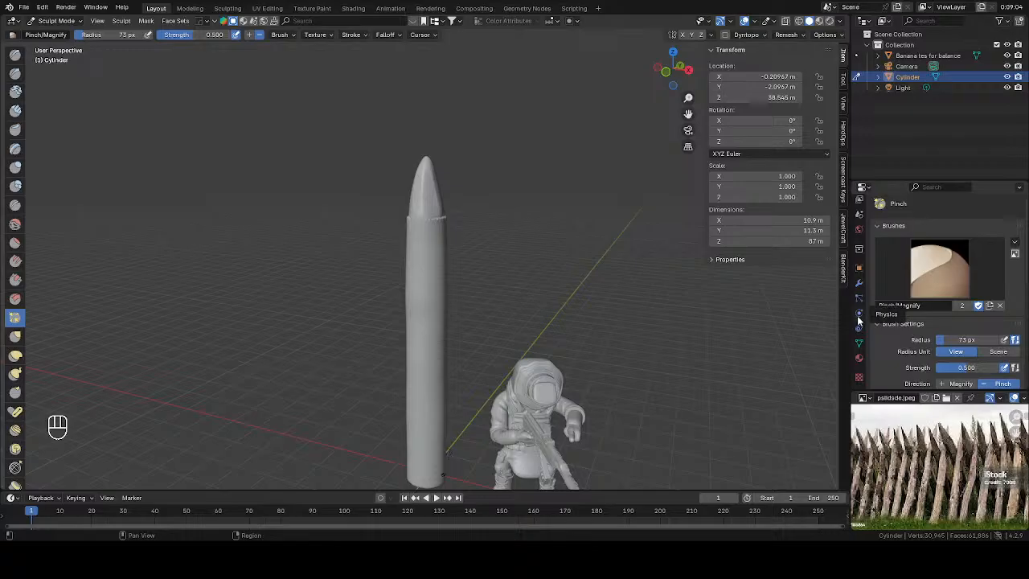
key("KP_1")
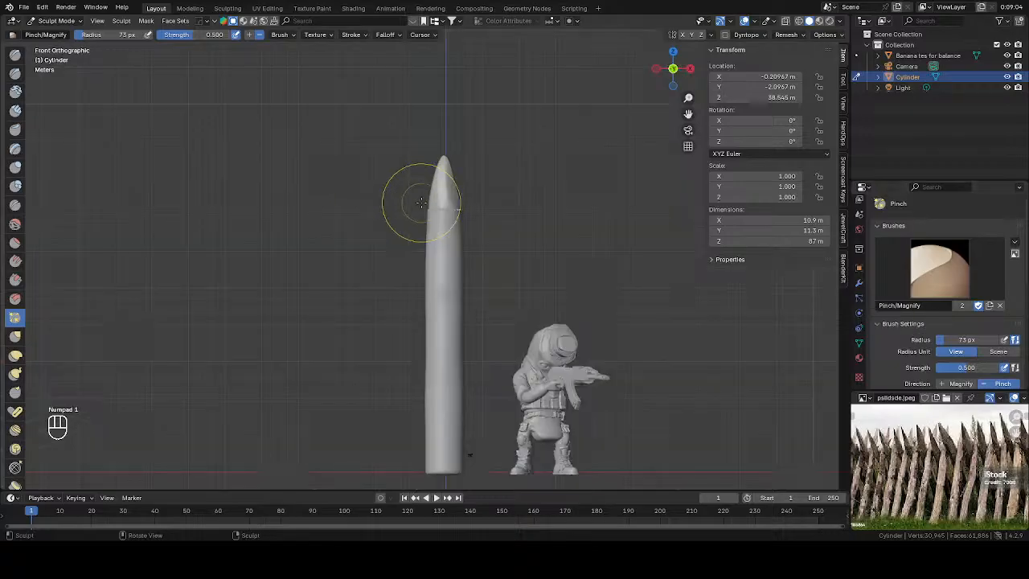
Step: Mask the pole's pointed tip down to the ledge using Box Mask
key("m")
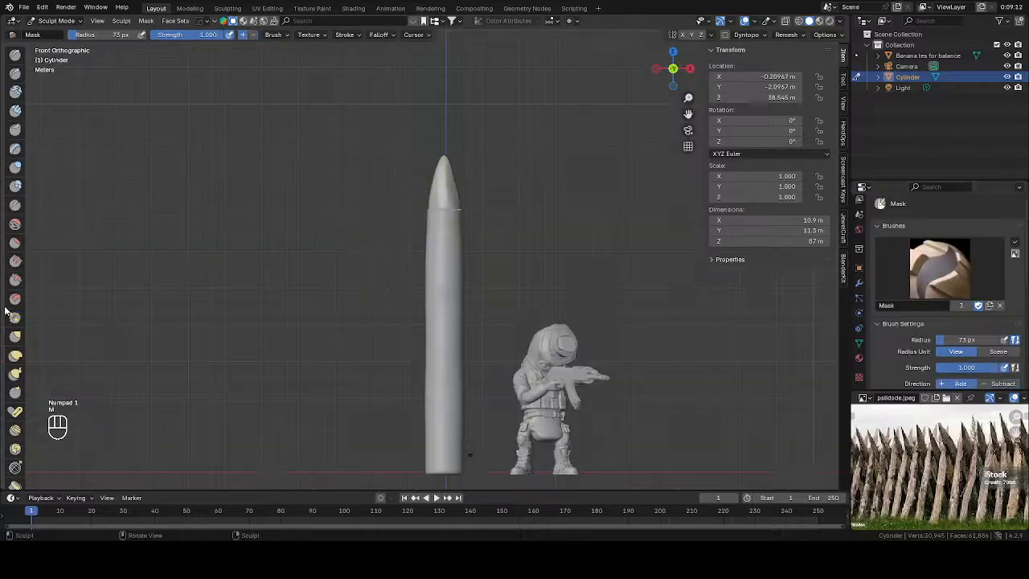
scroll(15, 312, "down", 10)
left_click(15, 421)
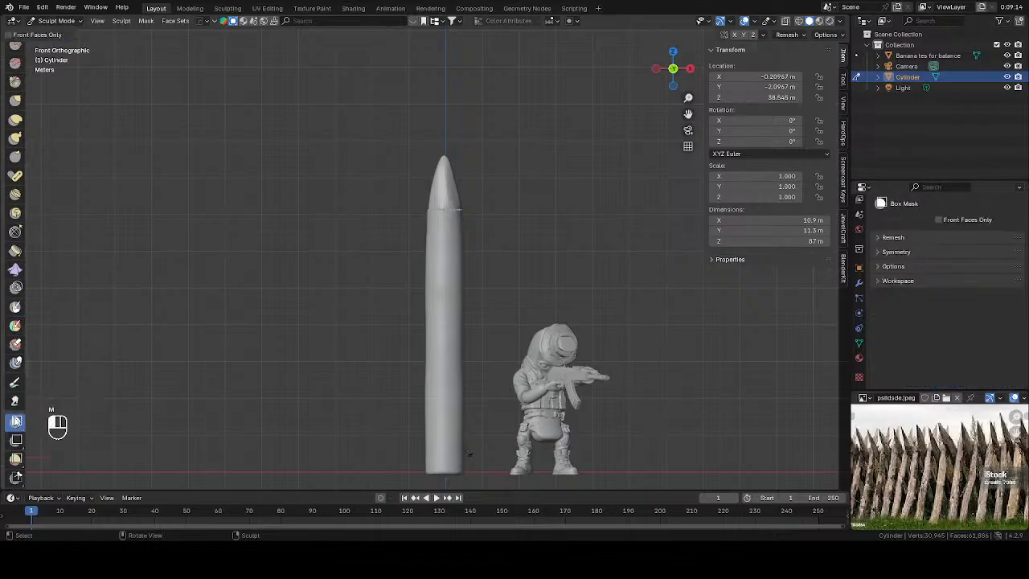
left_click_drag(374, 101, 519, 211)
middle_click_drag(519, 211, 448, 222)
key("KP_1")
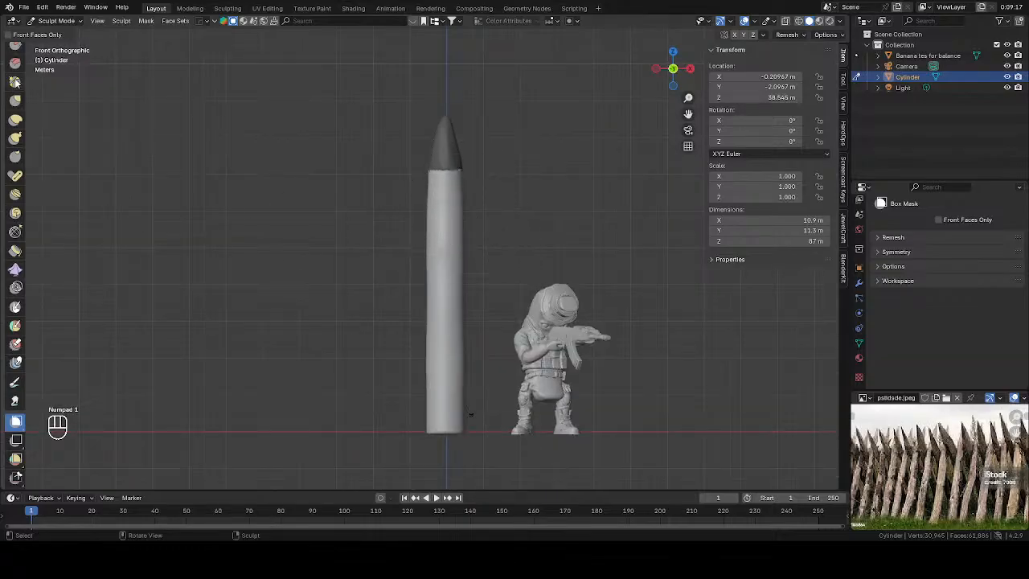
Step: Switch to the Draw Sharp brush with a 14 px radius and symmetry on X and Y
scroll(16, 82, "up", 10)
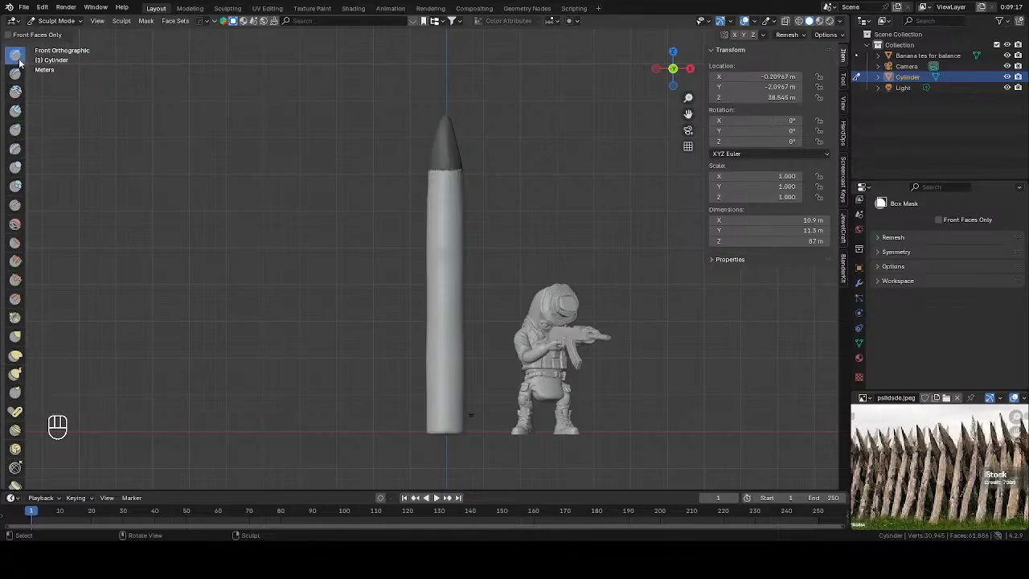
left_click(15, 73)
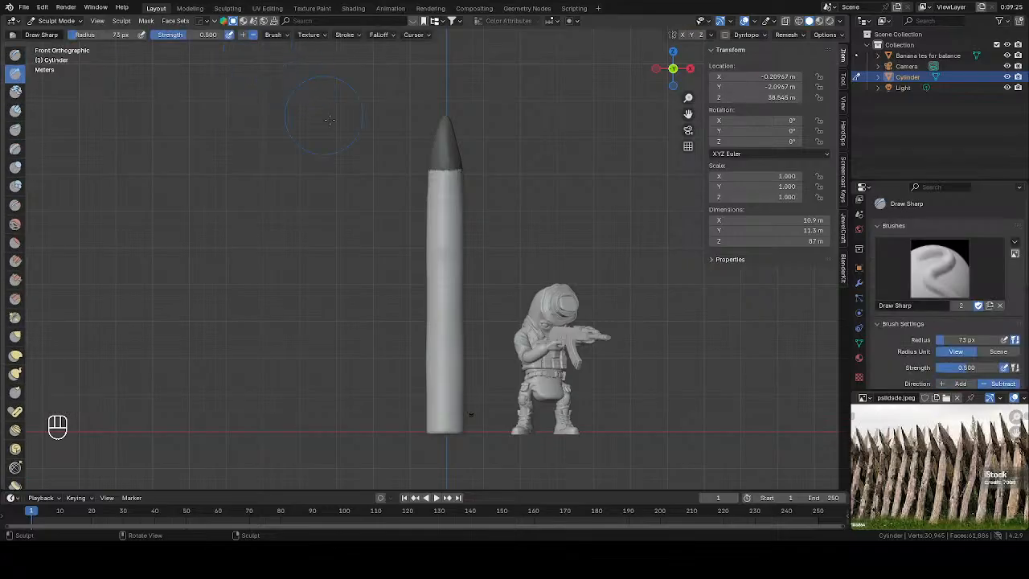
key("f")
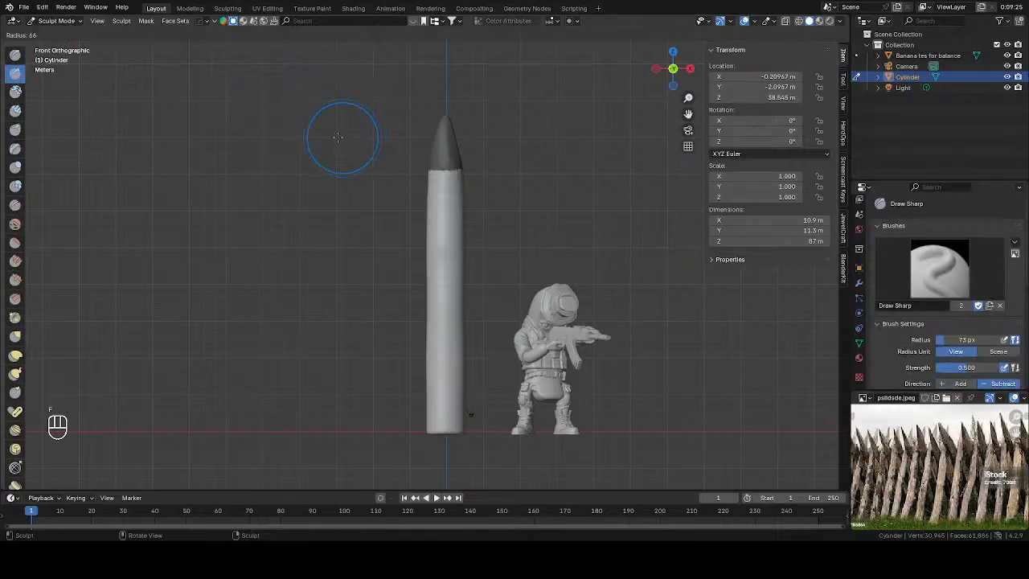
left_click(316, 123)
key("f")
left_click(457, 220)
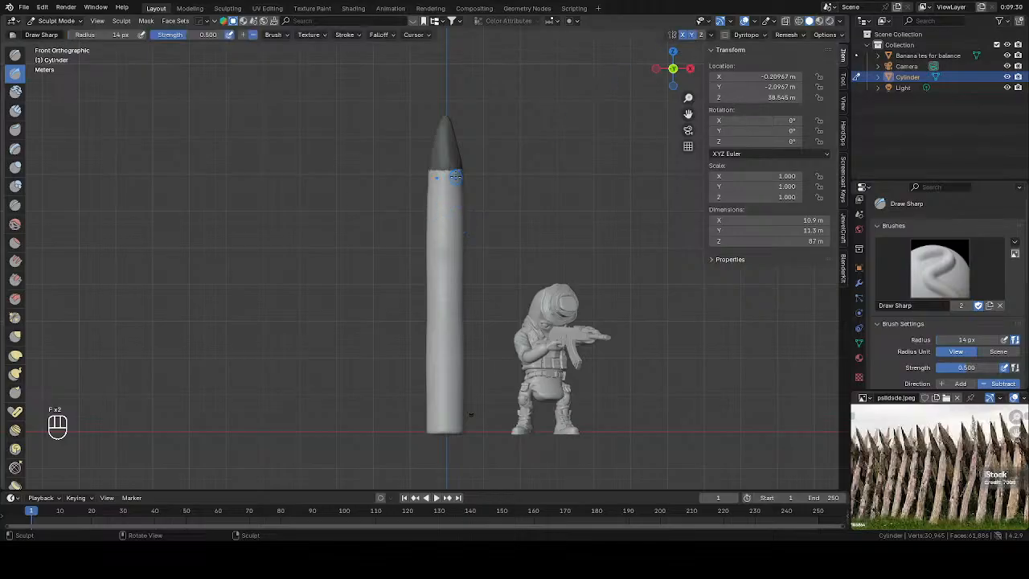
Step: Try carving long vertical grooves down the unmasked pole body from several angles
mouse_move(441, 171)
left_mouse_down()
mouse_move(452, 310)
mouse_move(443, 430)
left_mouse_up()
middle_click_drag(442, 344, 408, 195)
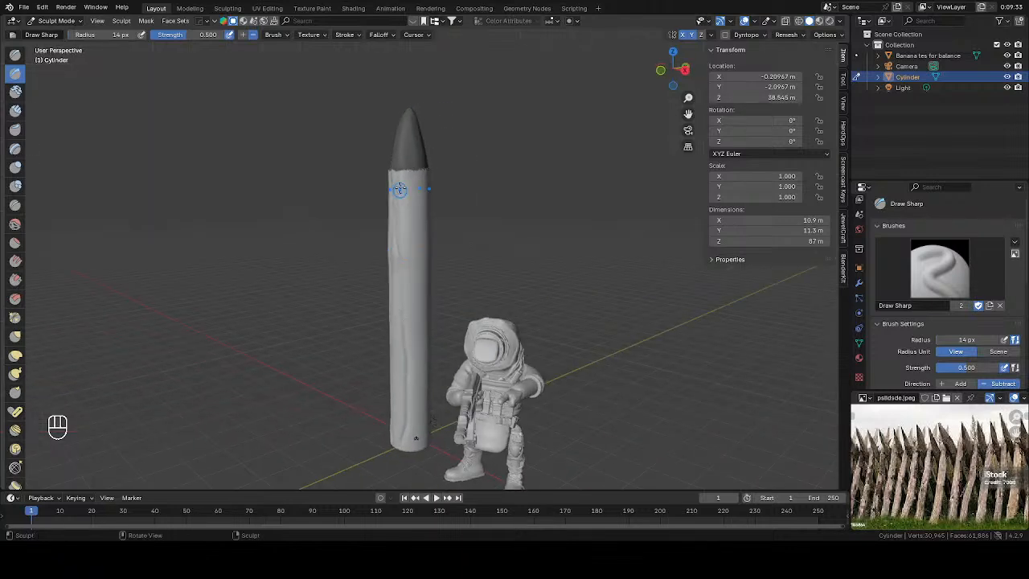
left_click_drag(412, 172, 416, 439)
middle_click_drag(439, 233, 392, 219)
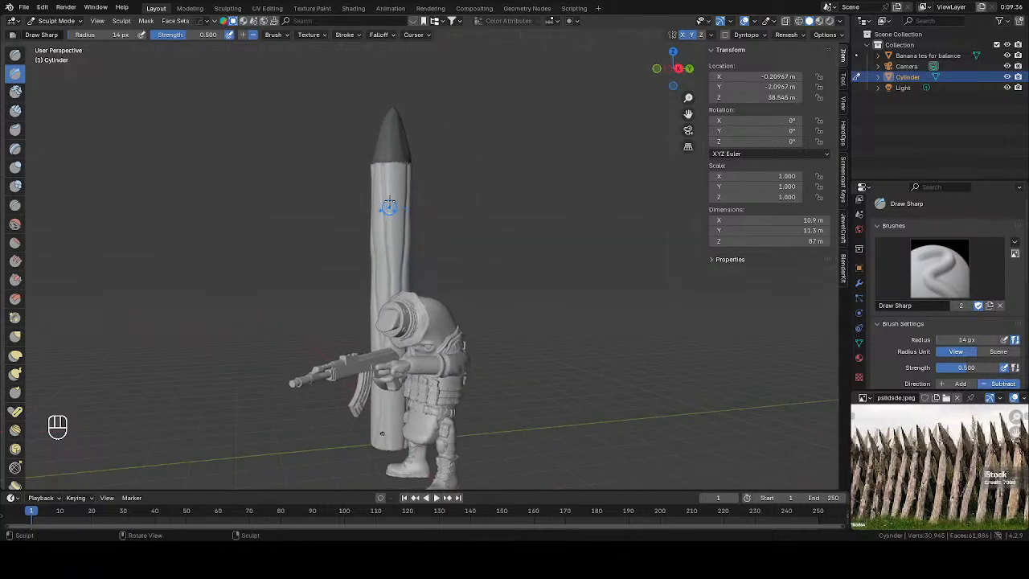
left_click_drag(393, 168, 381, 441)
middle_click_drag(381, 439, 450, 434)
Step: Undo the trial groove strokes on the pole body
key("ctrl+z")
key("ctrl+z")
key("ctrl+z")
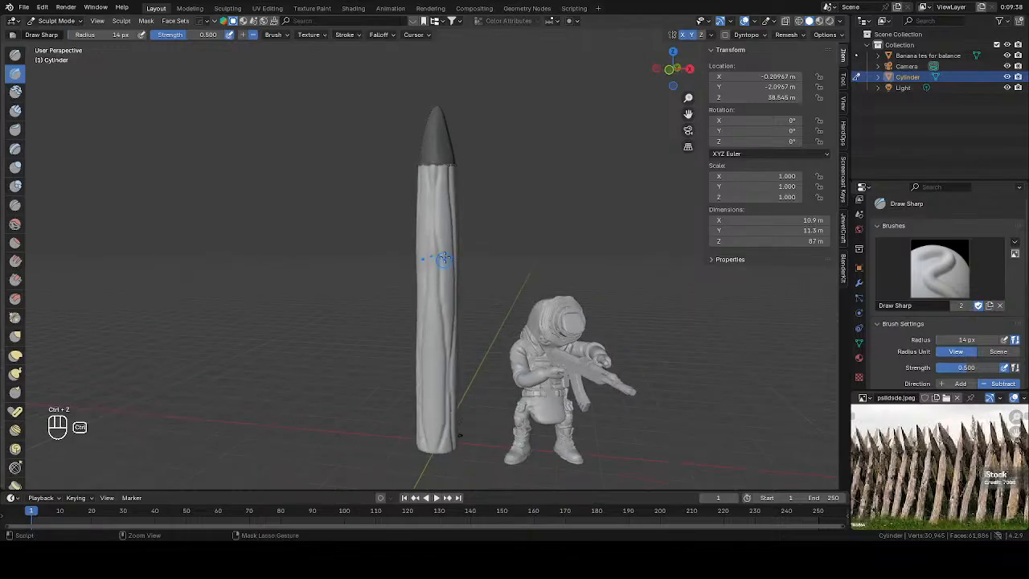
Step: Carve fresh wavy grooves along the pole's front and side between the masked tip and the base
middle_click_drag(438, 217, 451, 215)
left_click_drag(448, 164, 451, 346)
key("ctrl+z")
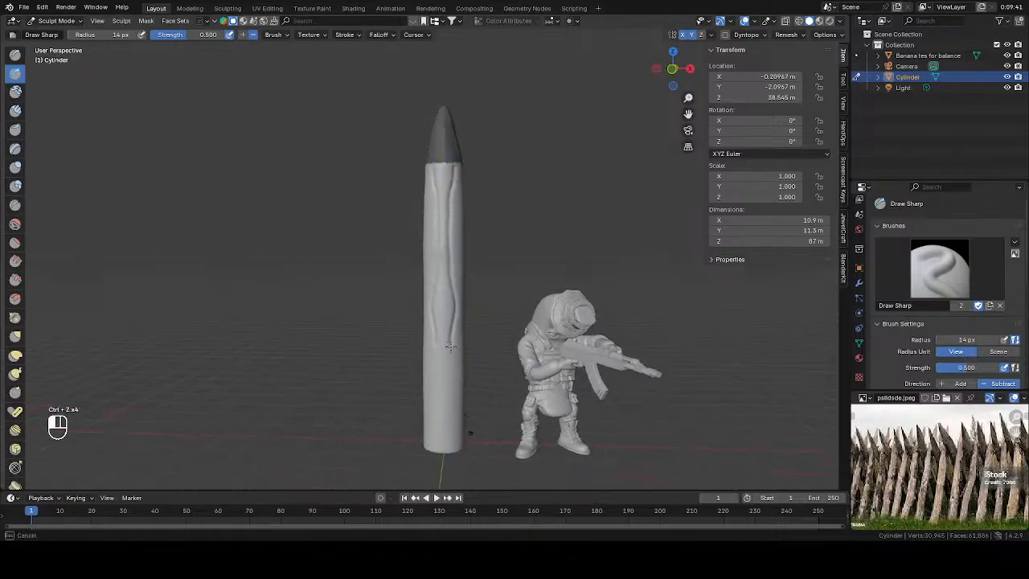
left_click_drag(452, 434, 452, 437)
middle_click_drag(452, 437, 403, 436)
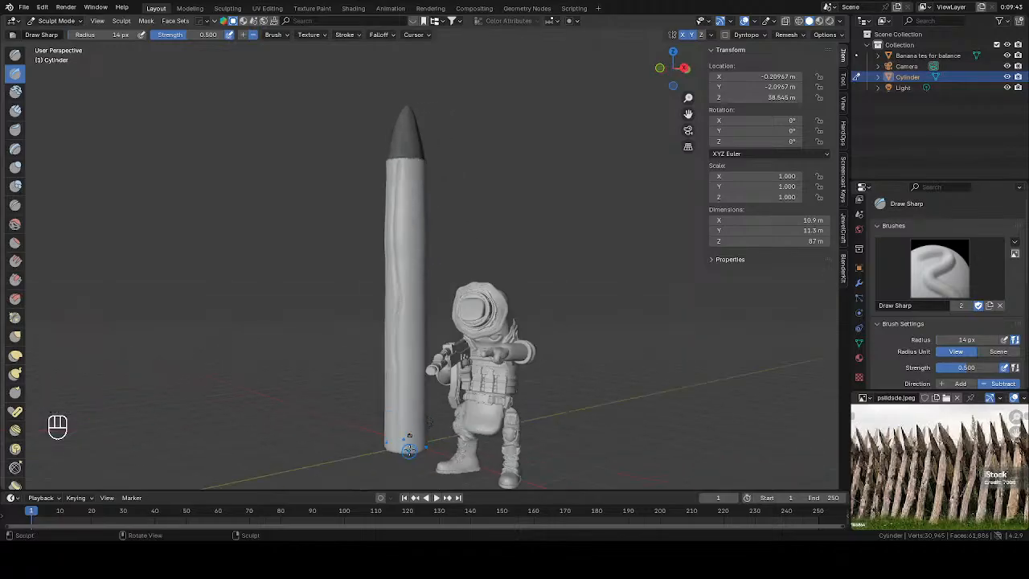
left_click_drag(409, 450, 415, 257)
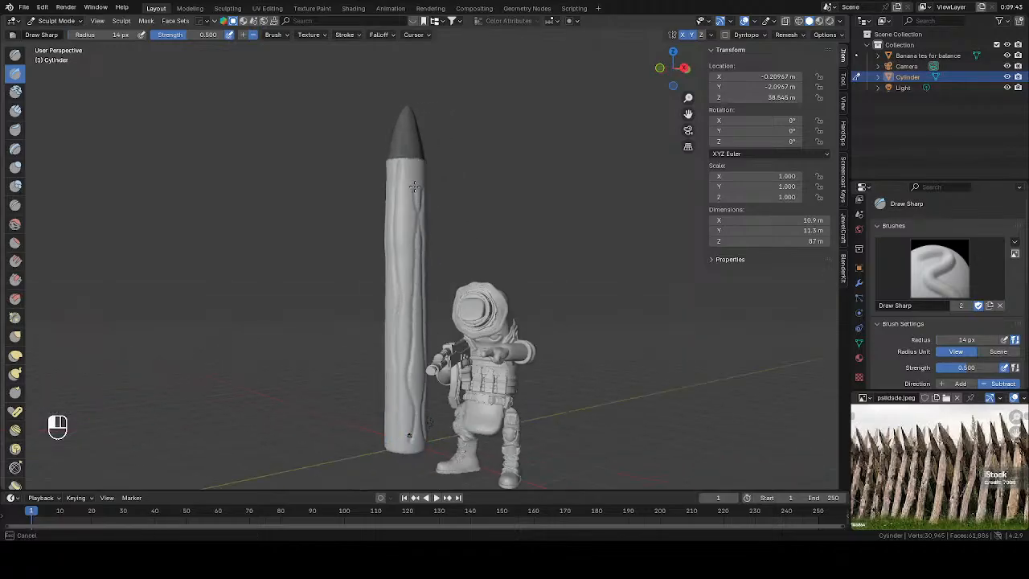
left_click_drag(414, 186, 417, 173)
Step: Add more wavy wood-grain grooves between the existing ones, including branching cuts around the middle of the pole
middle_click_drag(417, 173, 421, 178)
left_click_drag(432, 173, 431, 185)
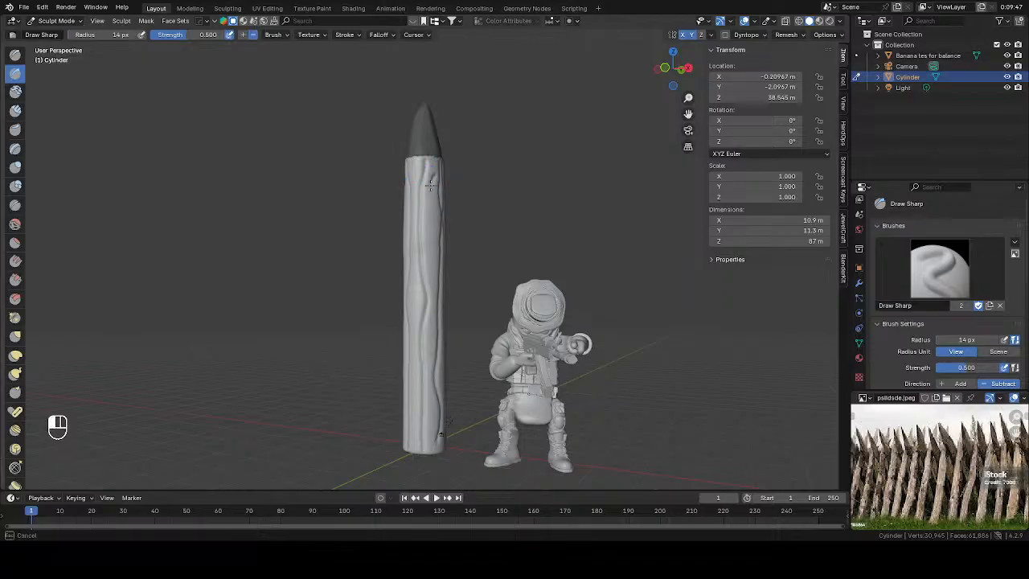
left_click_drag(427, 326, 429, 446)
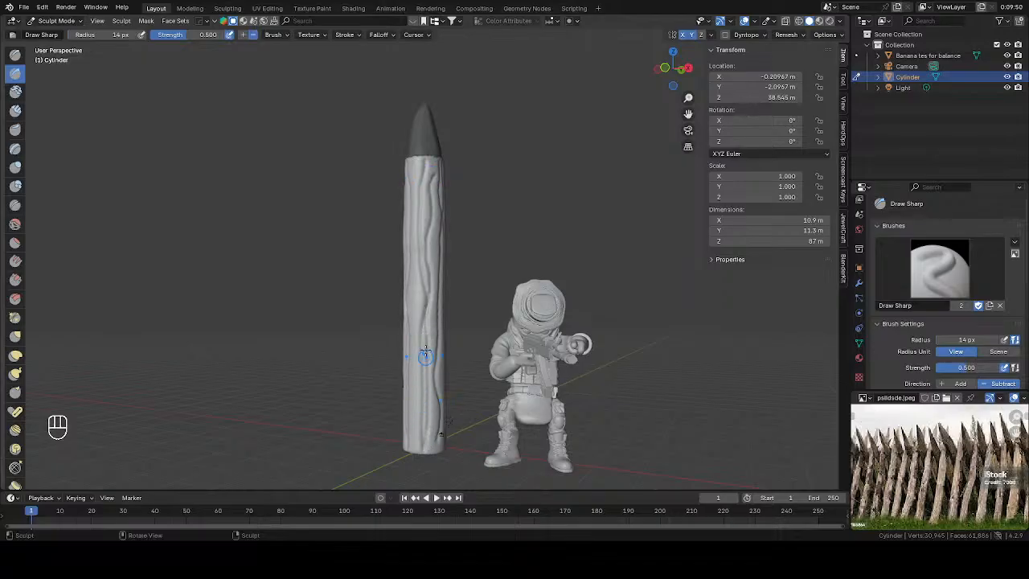
left_click_drag(423, 291, 411, 365)
left_click_drag(415, 465, 415, 466)
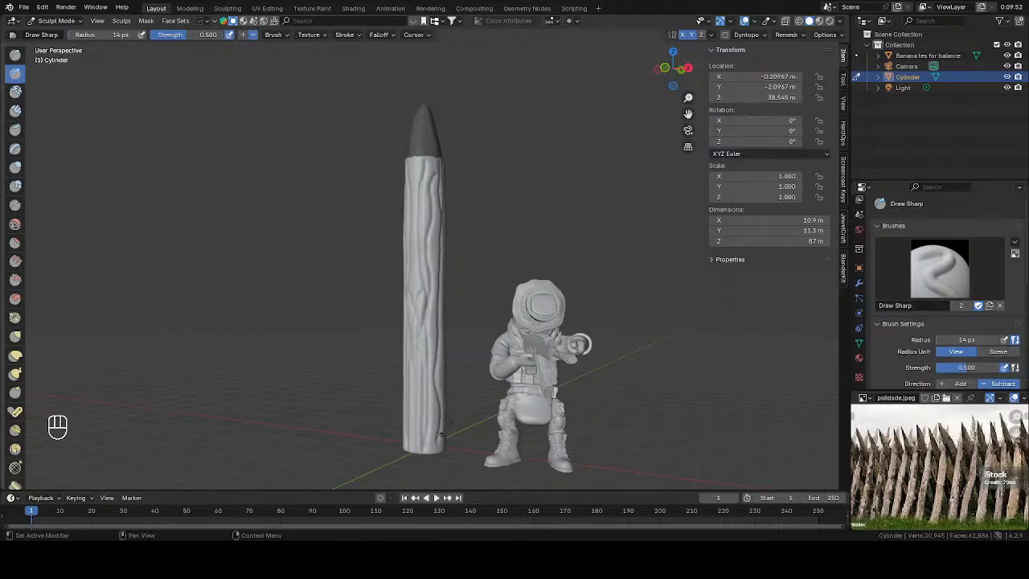
Step: Leave sculpting for Object Mode in front view and switch the viewport to Rendered shading
key("KP_1")
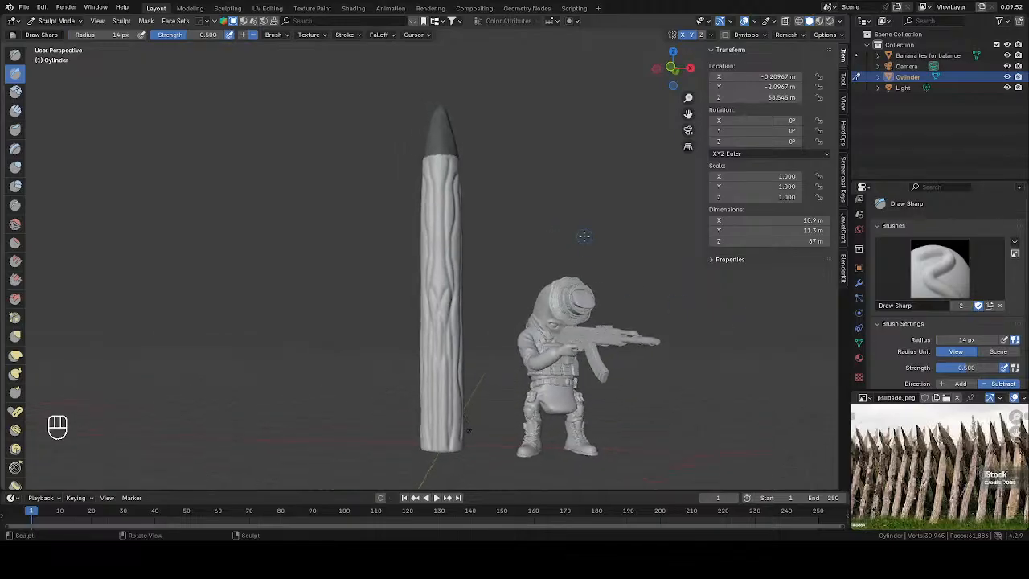
scroll(556, 247, "down", 2)
key("Tab")
left_click(448, 259)
key("z")
left_click(545, 195)
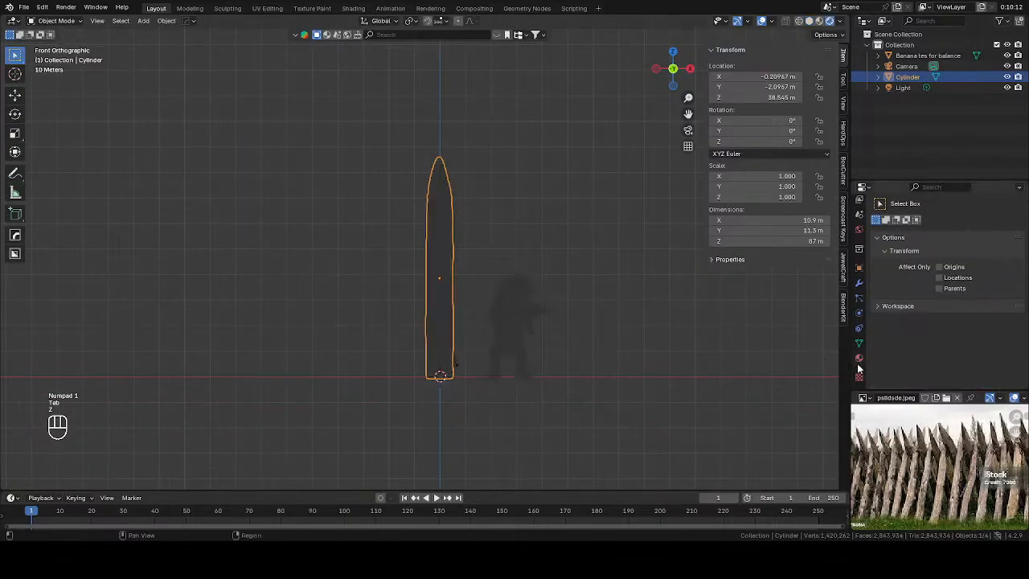
Step: Change the scene light to a Sun with a strength of 5
left_click(903, 87)
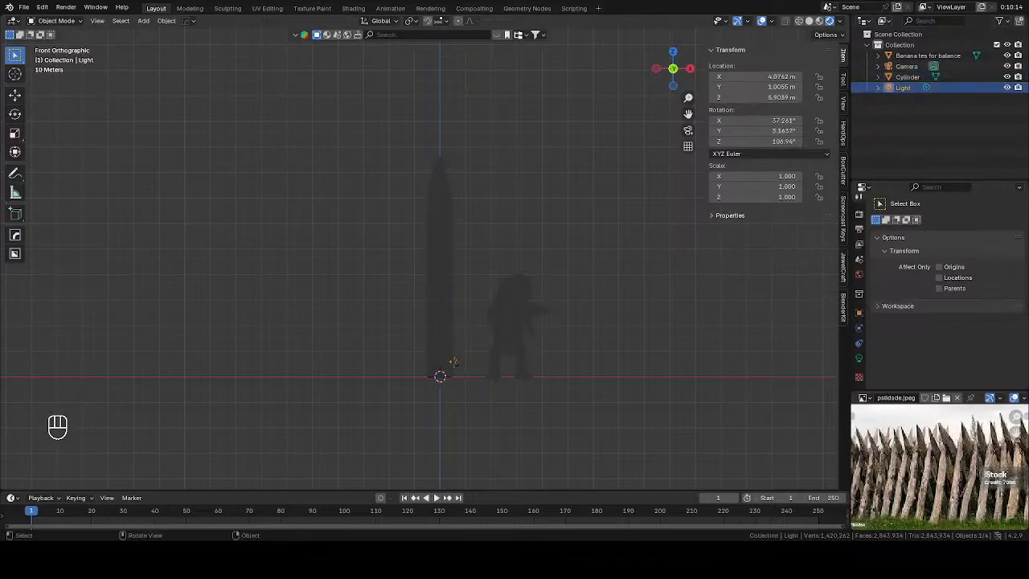
left_click(859, 358)
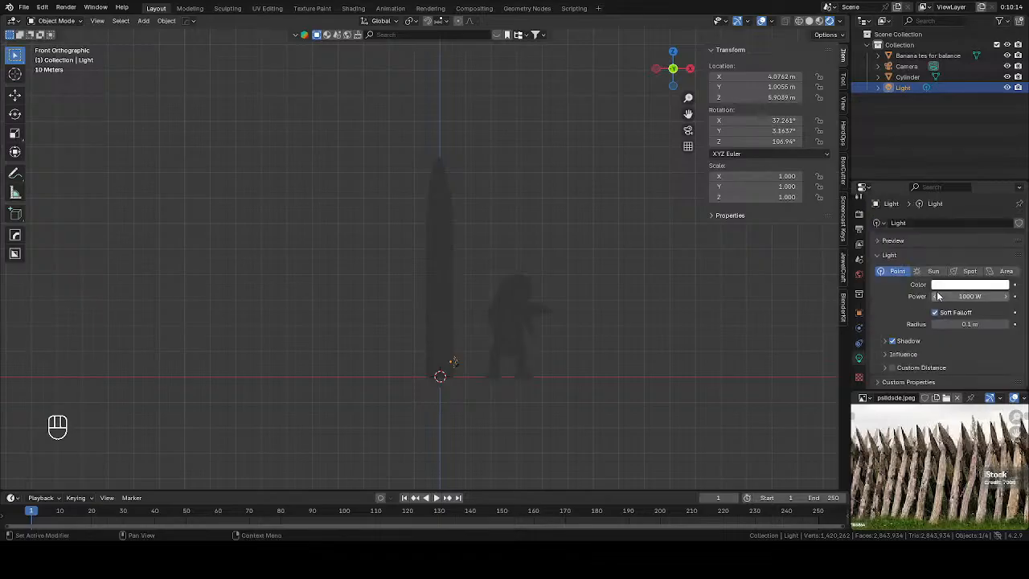
left_click(932, 271)
left_click(970, 296)
type("5")
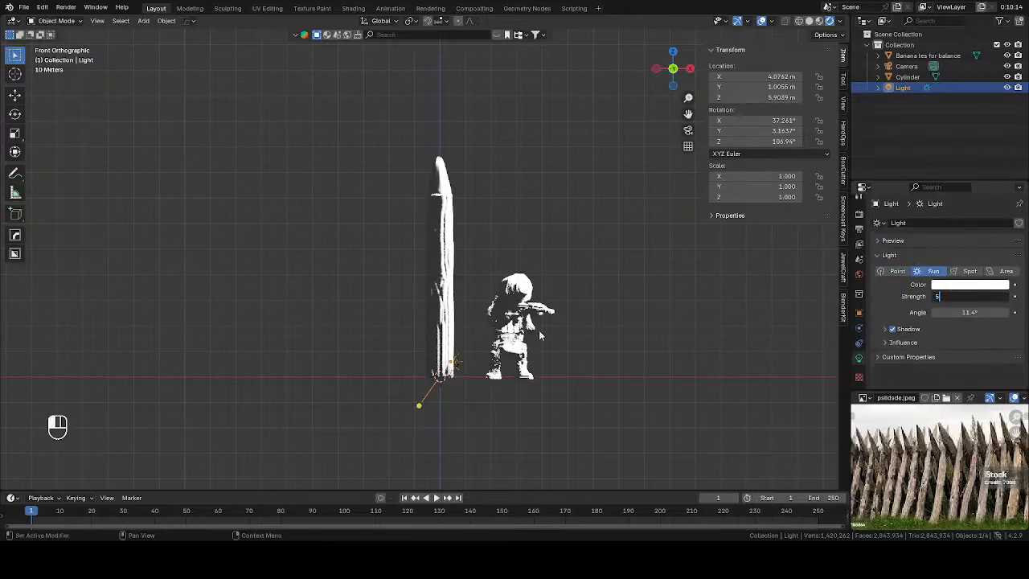
key("Return")
Step: Move the sun light in front of and above the stake, to about Y -51 m and Z 57 m, and re-aim it
middle_click_drag(541, 336, 518, 320)
key("g")
key("z")
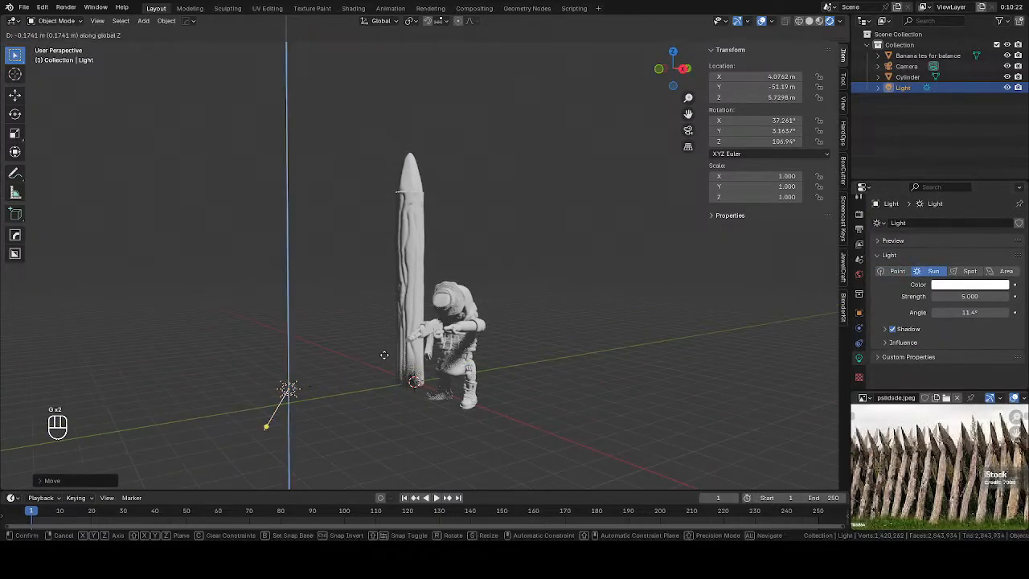
left_click(361, 195)
mouse_move(265, 274)
left_mouse_down()
mouse_move(315, 290)
mouse_move(326, 280)
mouse_move(316, 321)
left_mouse_up()
middle_click_drag(324, 323, 412, 331)
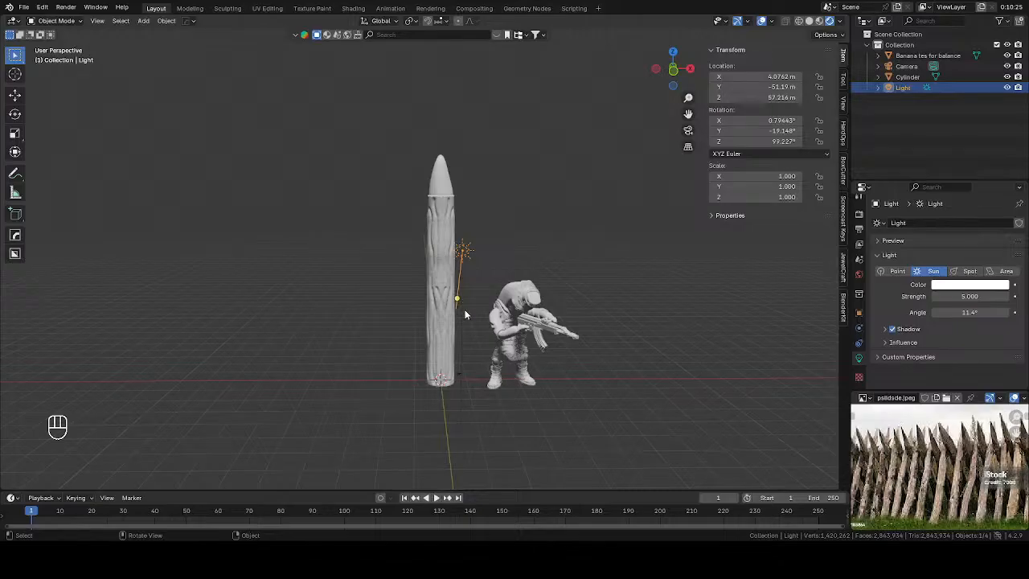
Step: Duplicate the sun light, place the copy on the side of the stake opposite the soldier, and aim it inward
key("shift+d")
left_click(165, 255)
mouse_move(166, 255)
left_mouse_down()
mouse_move(187, 247)
mouse_move(217, 264)
mouse_move(232, 252)
left_mouse_up()
Step: Move the original sun light to the soldier's side at about X 64 m and Z 64 m, and aim it toward the stake
left_click(453, 253)
left_click(464, 256)
key("g")
left_click(666, 234)
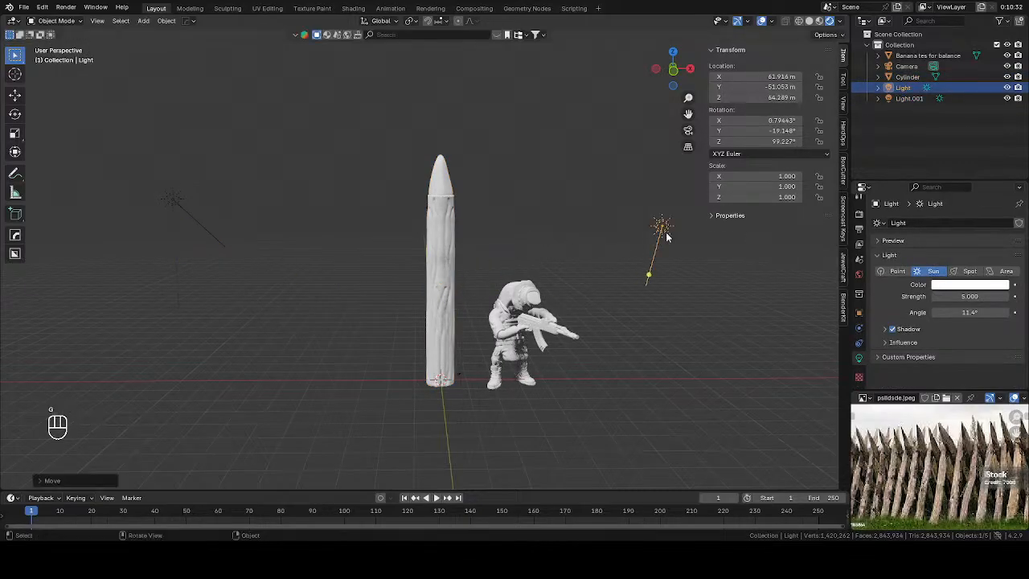
left_click_drag(649, 275, 615, 282)
Step: Select the stake and compare how its grooves look in Solid and Rendered shading
left_click(440, 249)
scroll(487, 271, "up", 1)
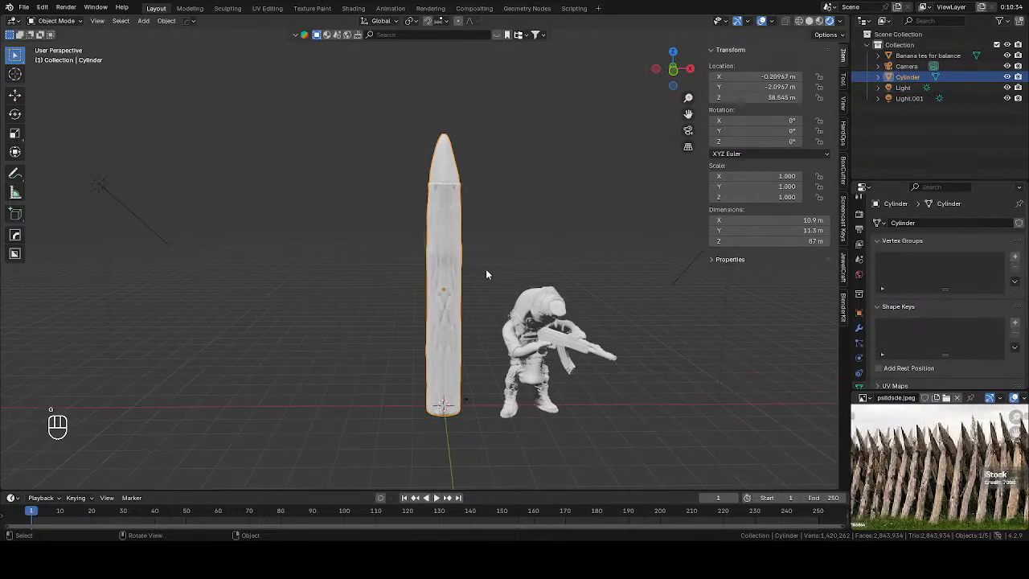
key("z")
left_click(534, 276)
middle_click_drag(531, 276, 578, 279)
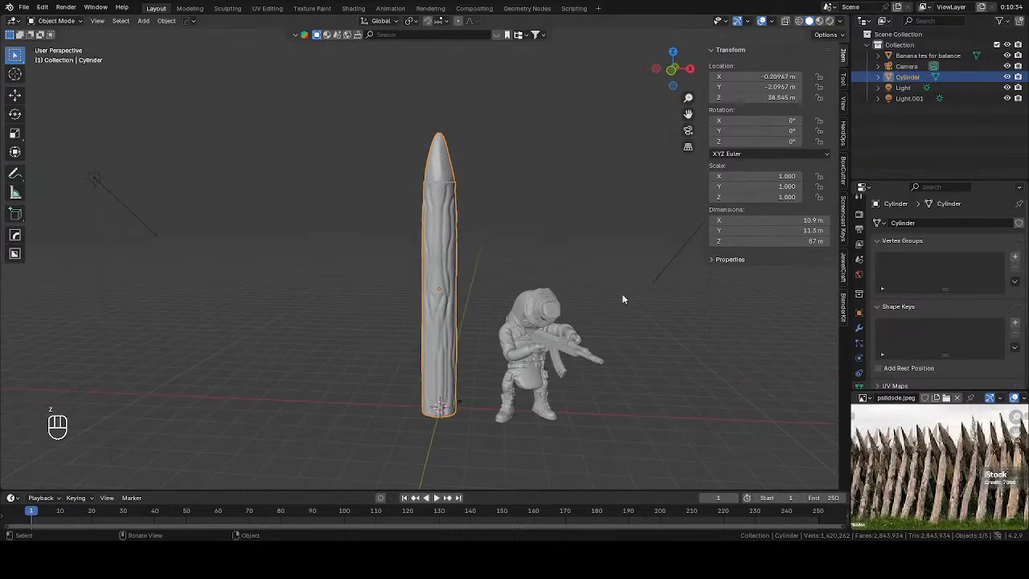
key("z")
left_click(728, 316)
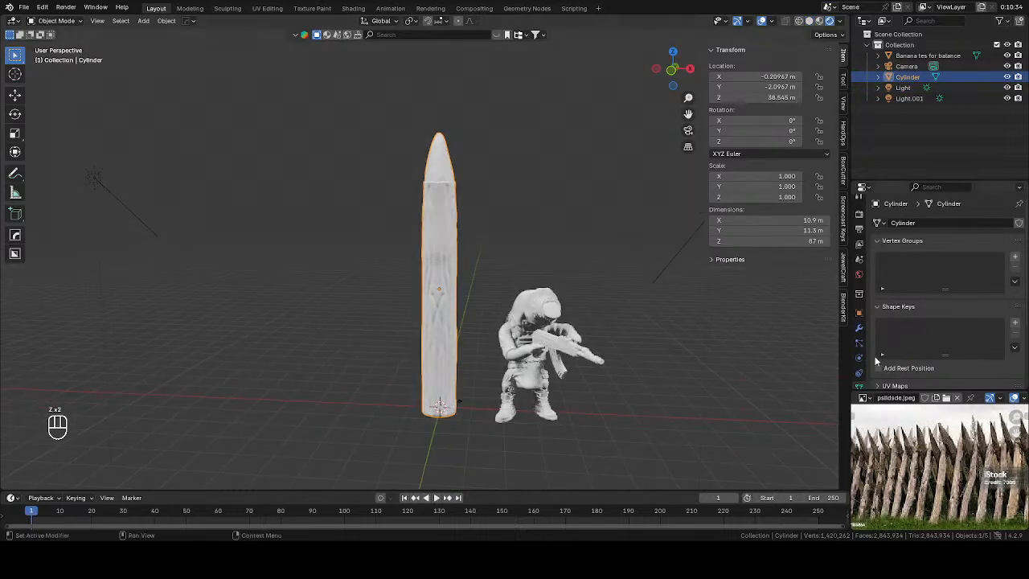
Step: Create a new material on the stake and sample its base color from a wooden stake in the reference photo
left_click(42, 10)
left_click(41, 9)
scroll(859, 290, "down", 2)
left_click(859, 359)
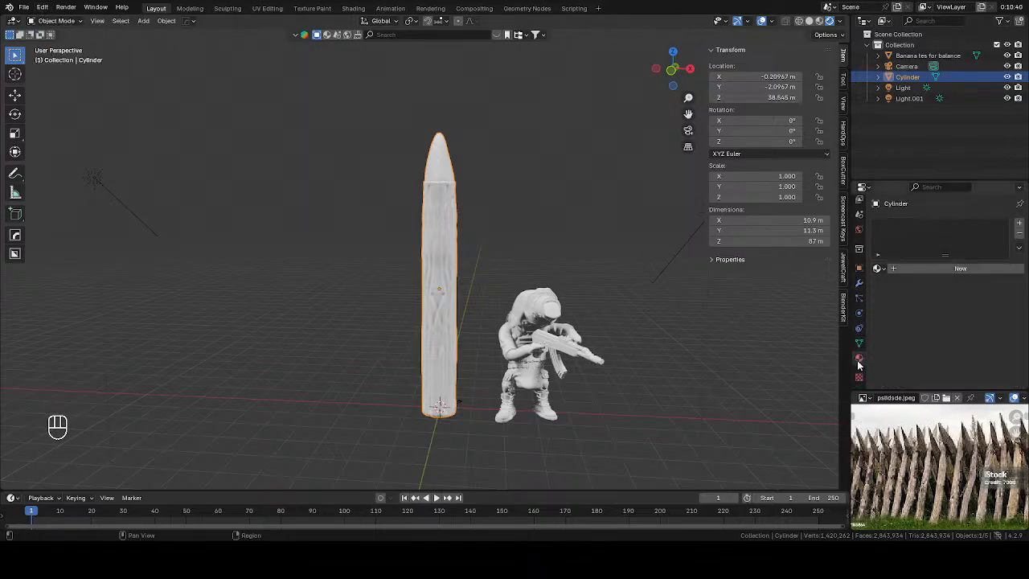
left_click(936, 271)
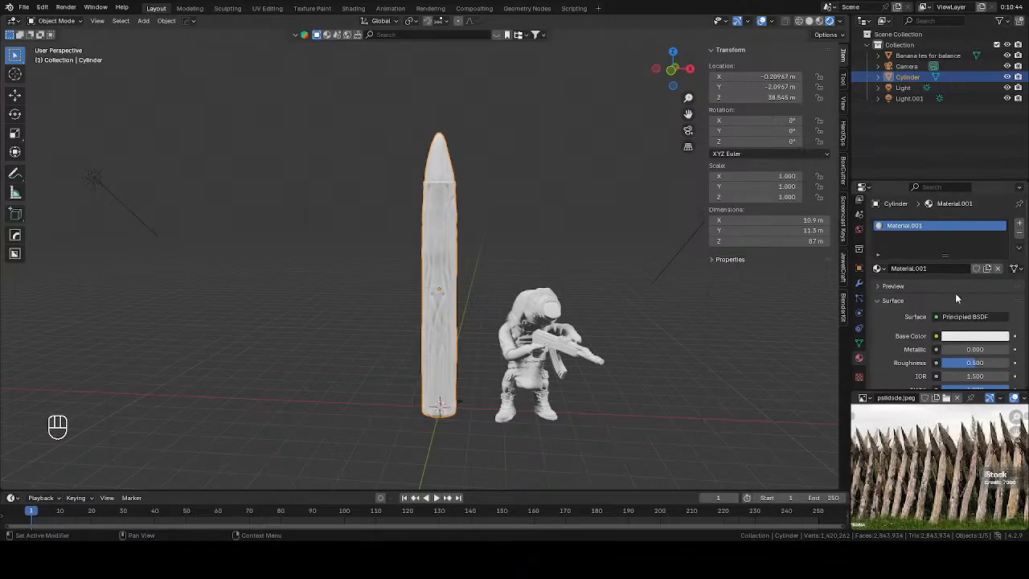
left_click(970, 336)
left_click(1001, 290)
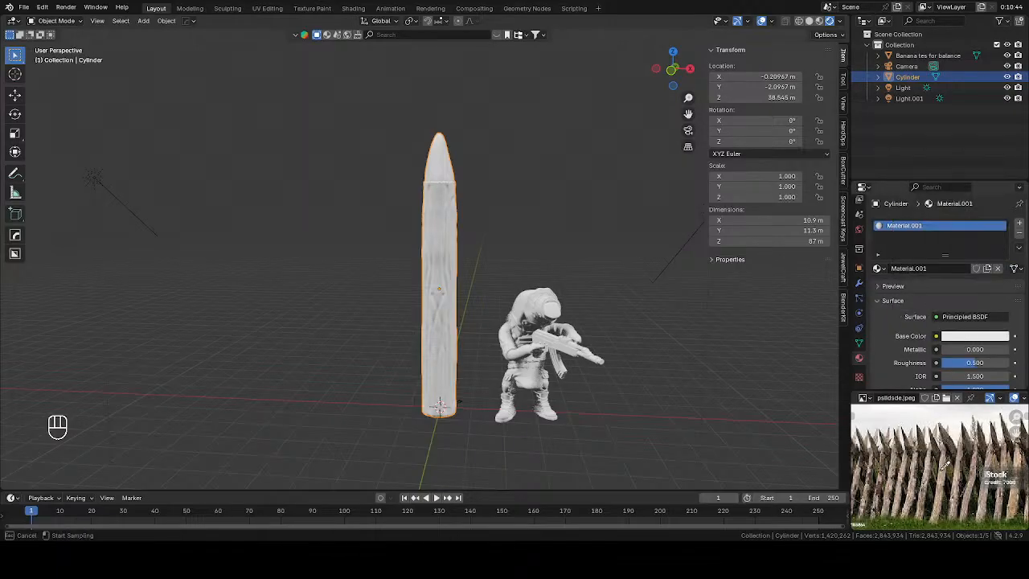
left_click(924, 492)
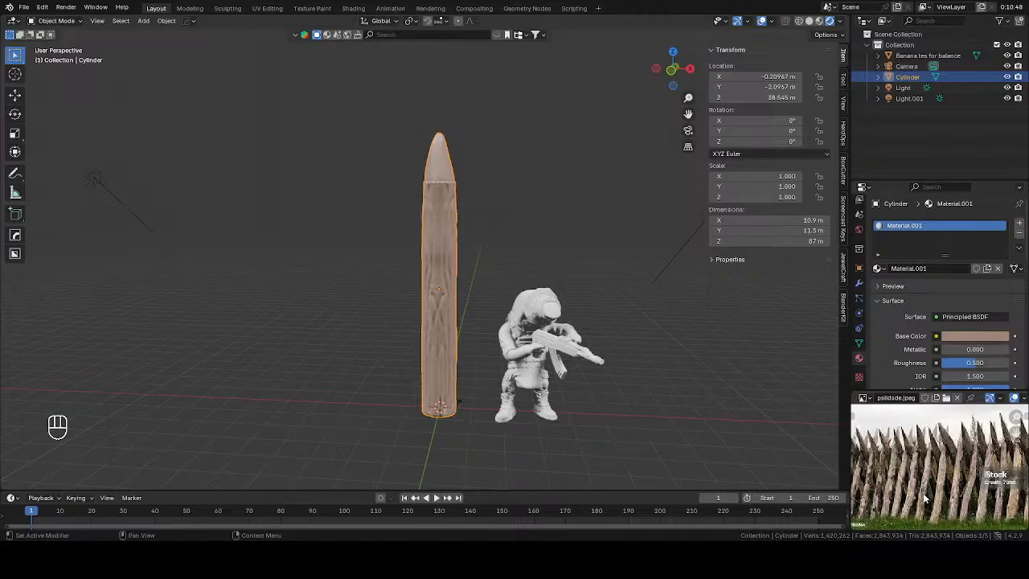
Step: Darken the base color of the stake's material to a deeper brown
left_click(591, 235)
left_click(442, 201)
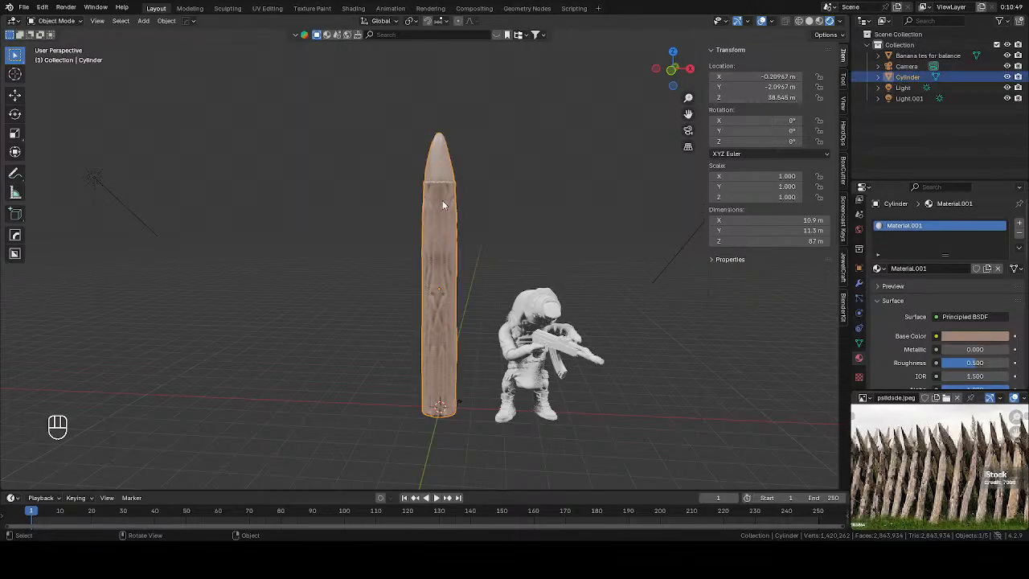
left_click(959, 336)
left_click_drag(1000, 203, 1001, 222)
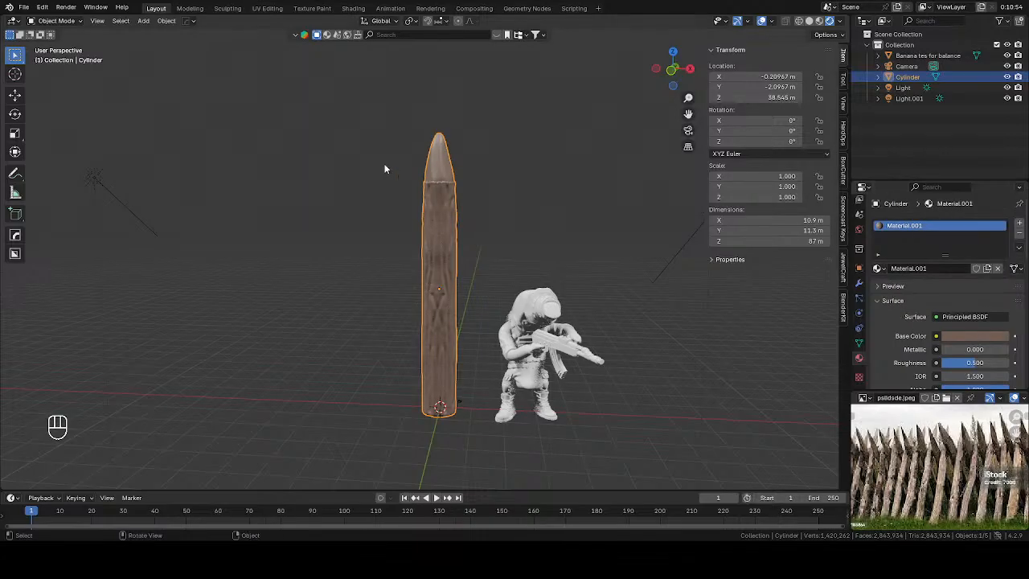
Step: Box-select the stake's whole pointed tip in Edit Mode from the front view, with X-ray enabled to include the back
key("Tab")
key("KP_1")
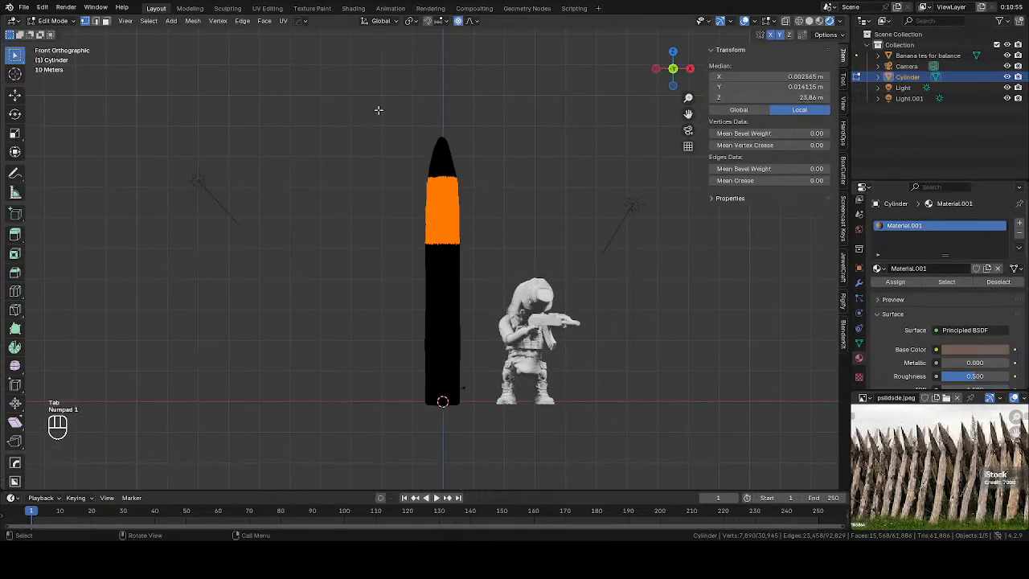
left_click_drag(375, 102, 495, 187)
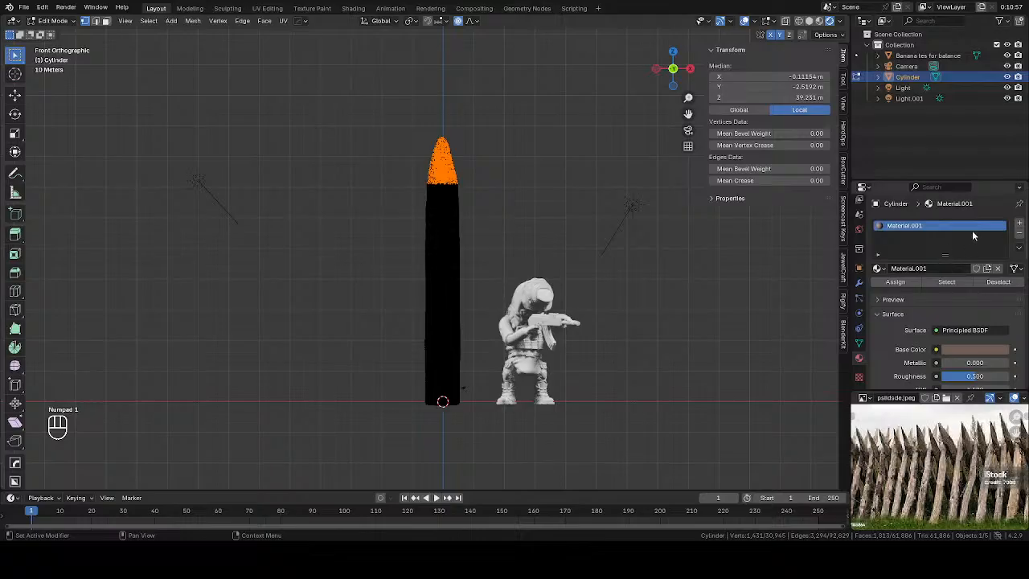
key("alt+z")
key("alt+z")
key("alt+z")
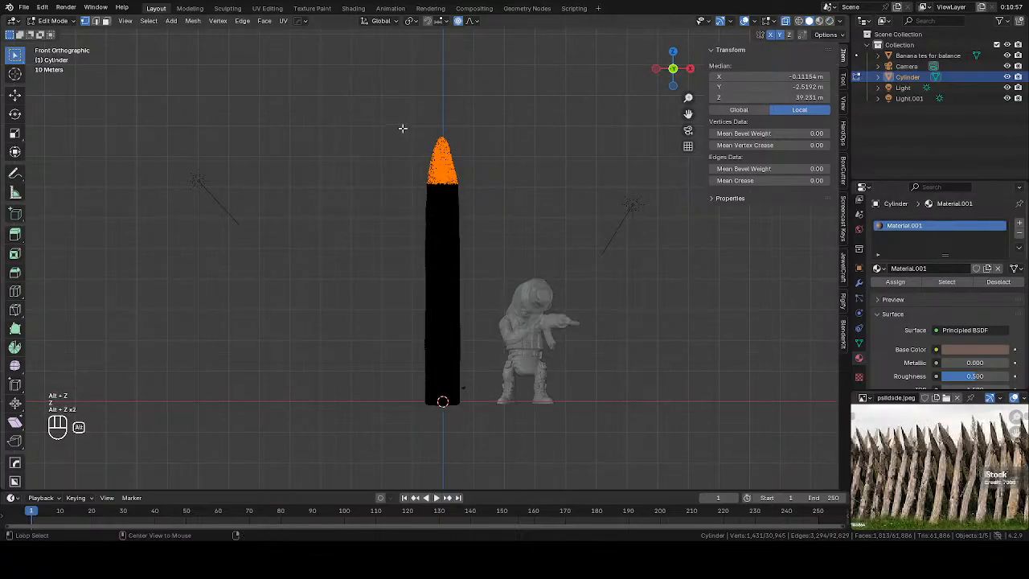
left_click_drag(403, 128, 487, 188)
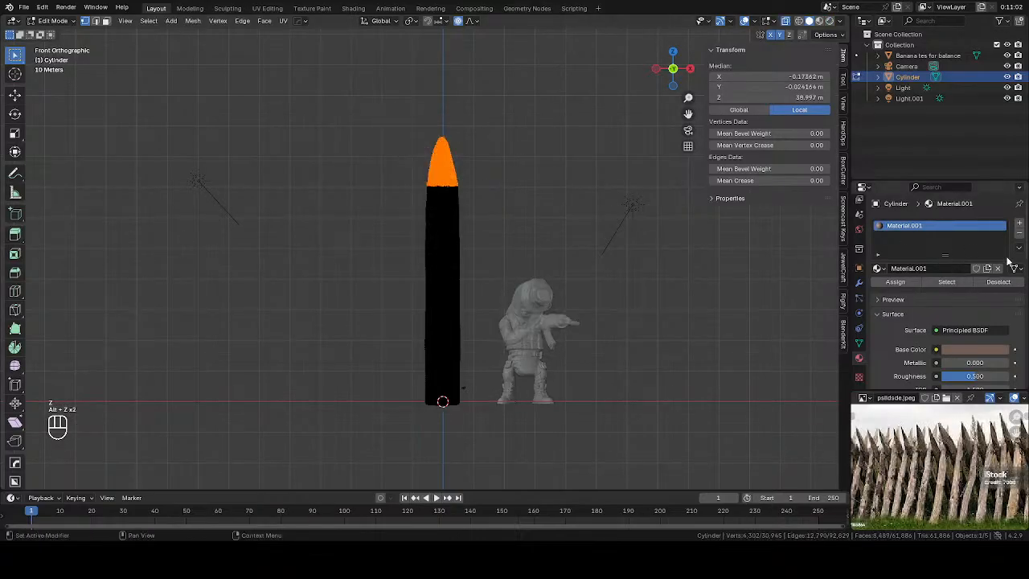
Step: Add a second material slot with a new material and sample a light beige base color from the reference photo
left_click(1019, 227)
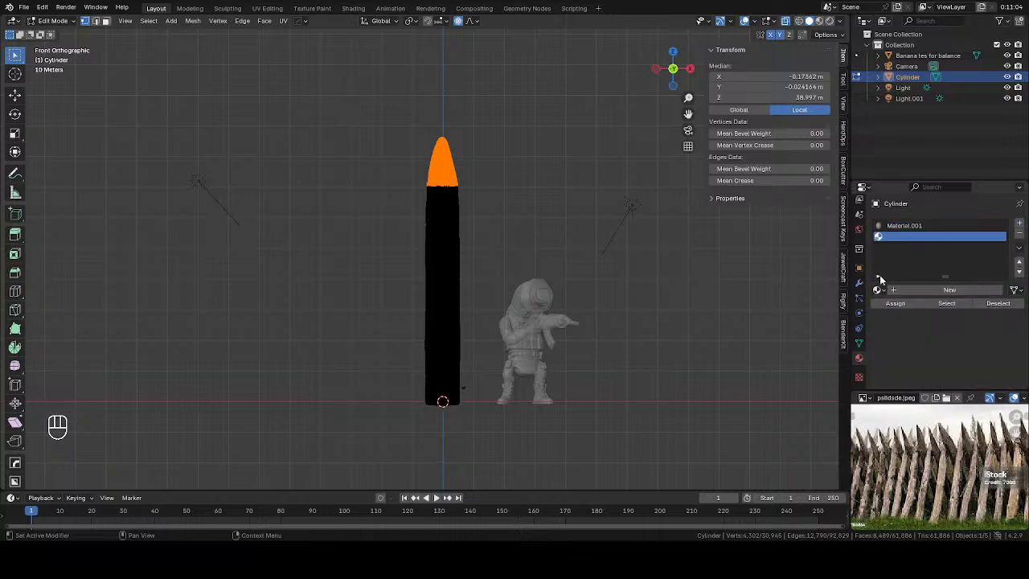
left_click(931, 290)
left_click(977, 371)
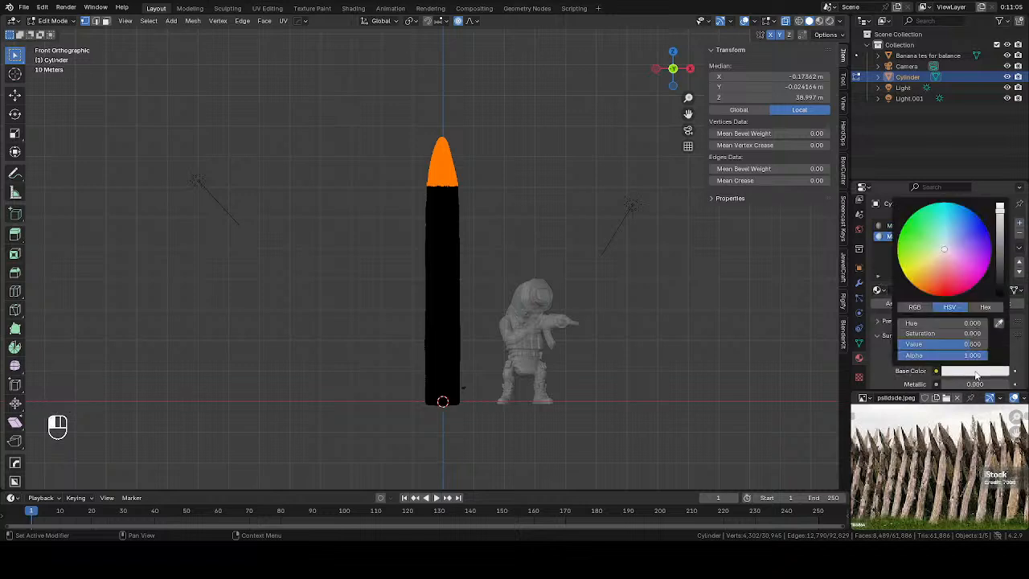
left_click(999, 324)
left_click(948, 460)
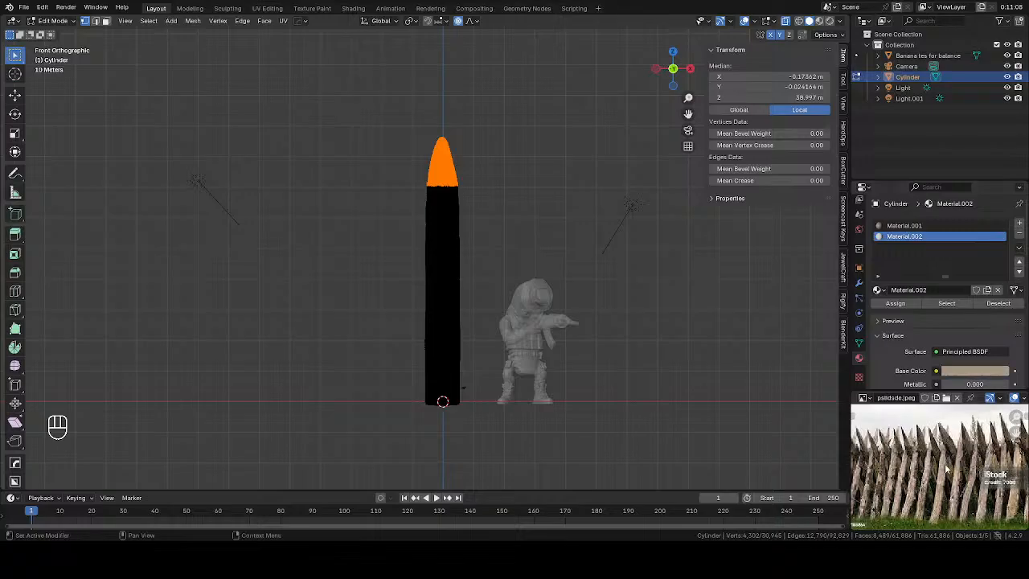
Step: Clear the selection and return to Object Mode with Rendered shading and X-ray off
left_click(572, 238)
key("z")
left_click(568, 200)
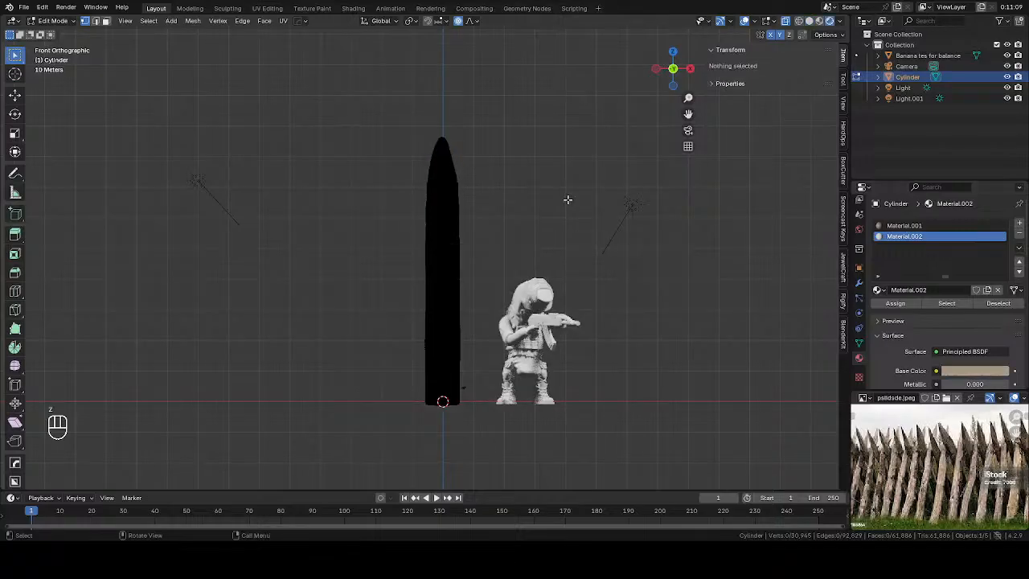
key("alt+z")
key("Tab")
left_click(396, 200)
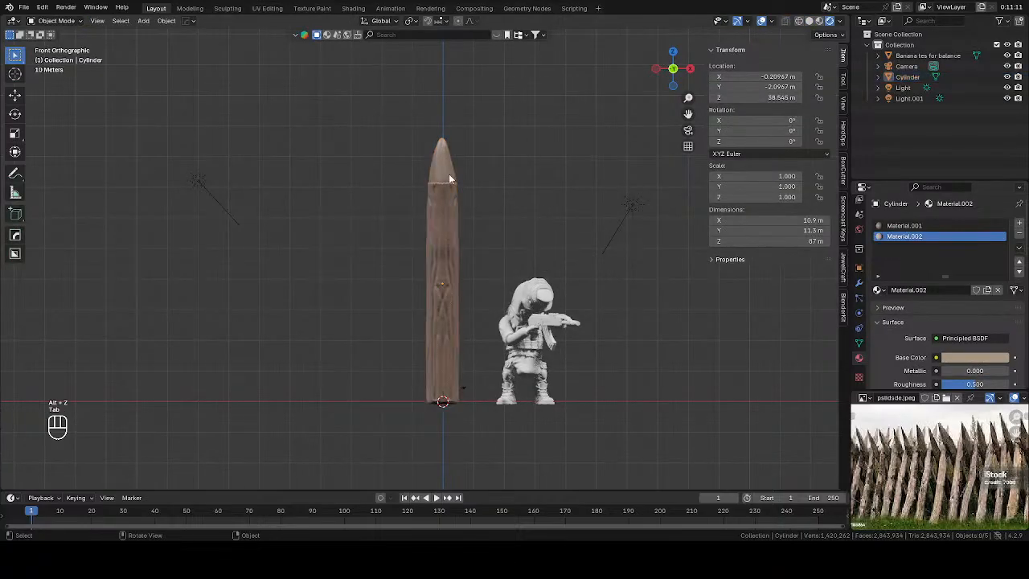
Step: Select the stake and lighten the base color of Material.002
scroll(453, 156, "up", 2)
left_click(460, 153)
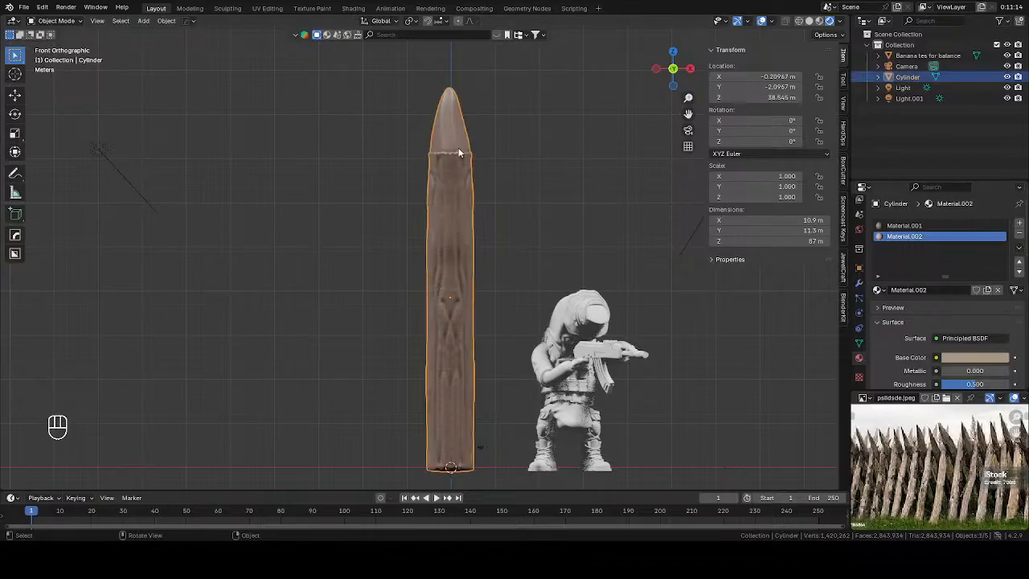
left_click(963, 358)
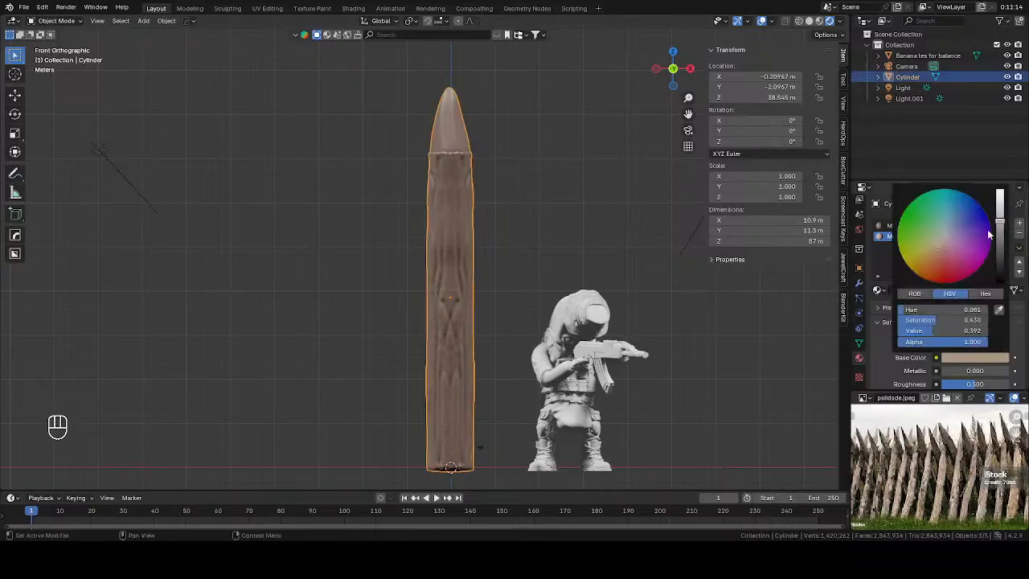
scroll(945, 237, "up", 4)
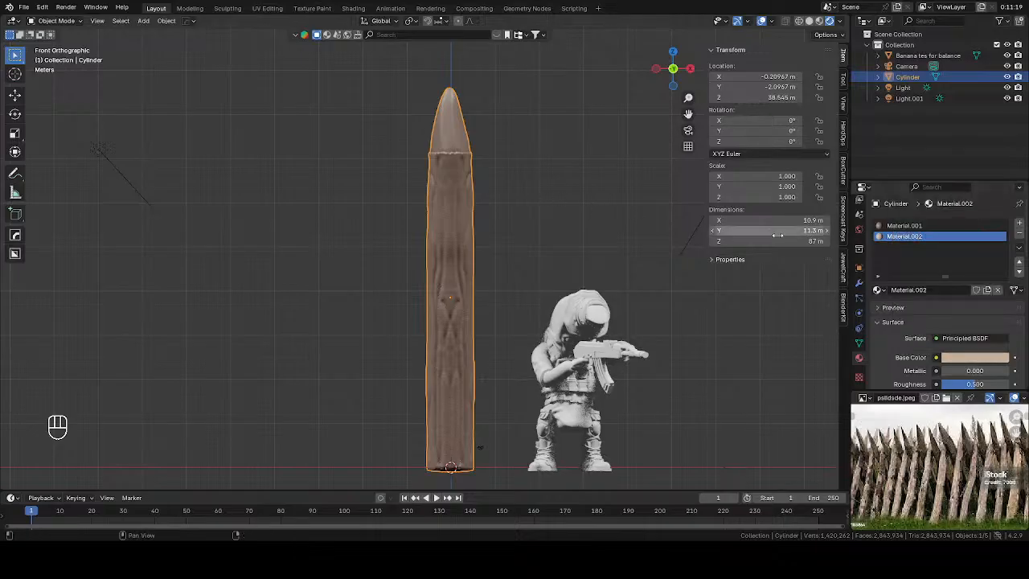
Step: Select the stake's tip down to the groove line in Edit Mode with X-ray on and assign Material.002 to it
key("Tab")
key("alt+z")
left_click_drag(364, 67, 516, 160)
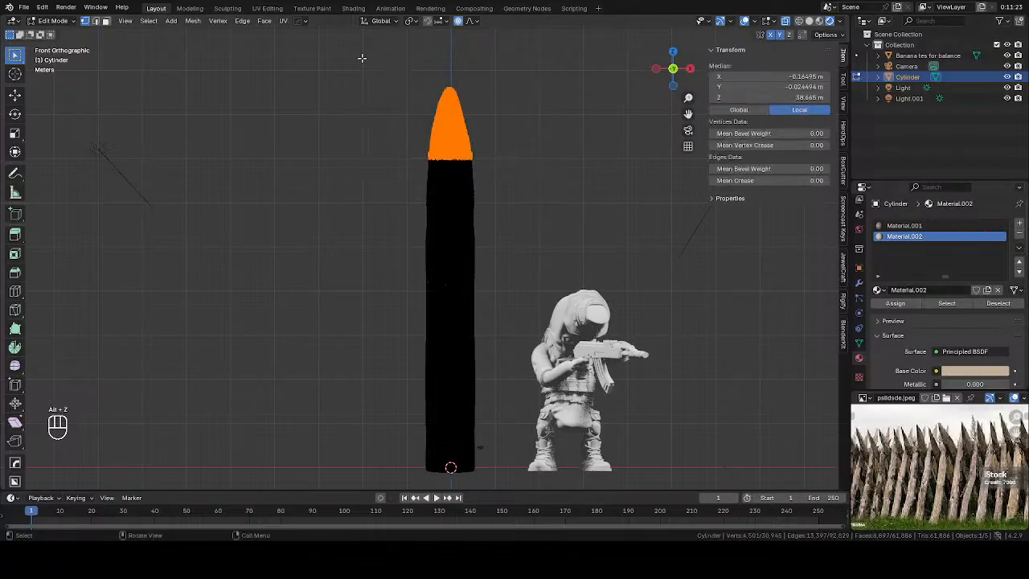
left_click_drag(357, 58, 506, 158)
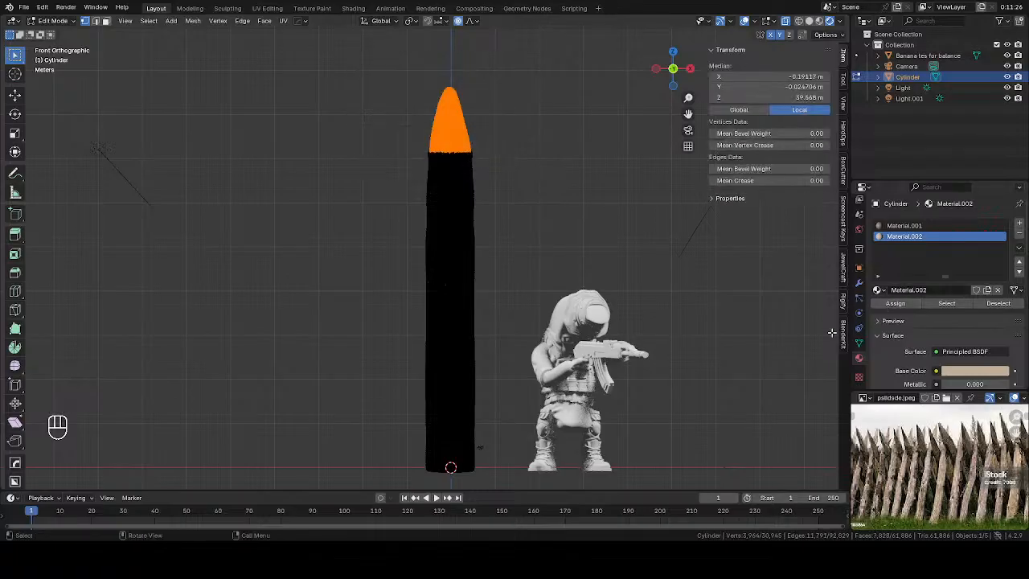
left_click(893, 304)
Step: Return to Object Mode in Rendered shading and check the lighter tip against the brown shaft
key("z")
key("z")
key("z")
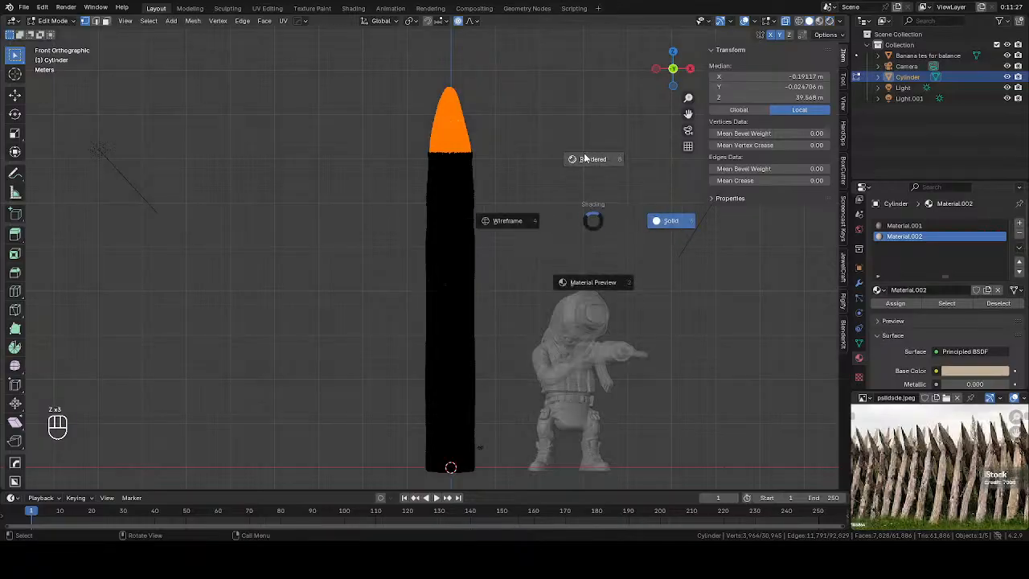
key("Tab")
key("Tab")
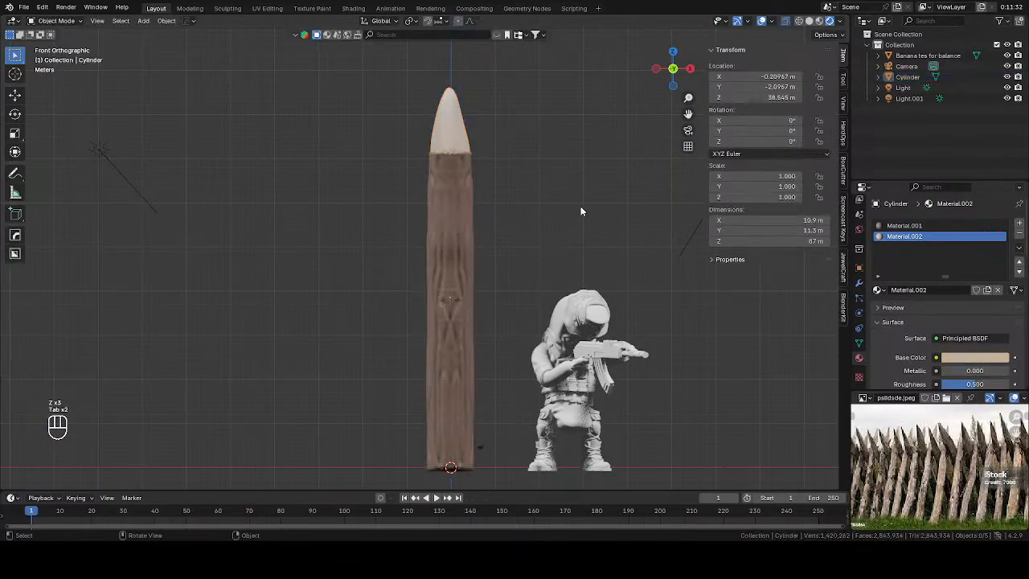
scroll(540, 226, "down", 5)
scroll(483, 216, "up", 3)
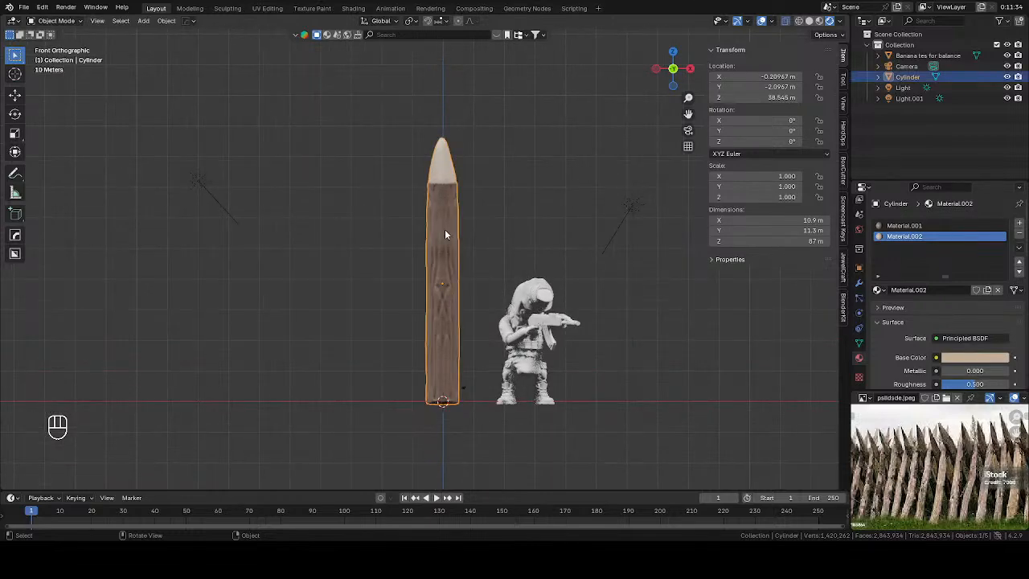
Step: Put the stake in Sculpt Mode with Solid shading and turn X-ray off
scroll(442, 239, "up", 3)
key("Tab")
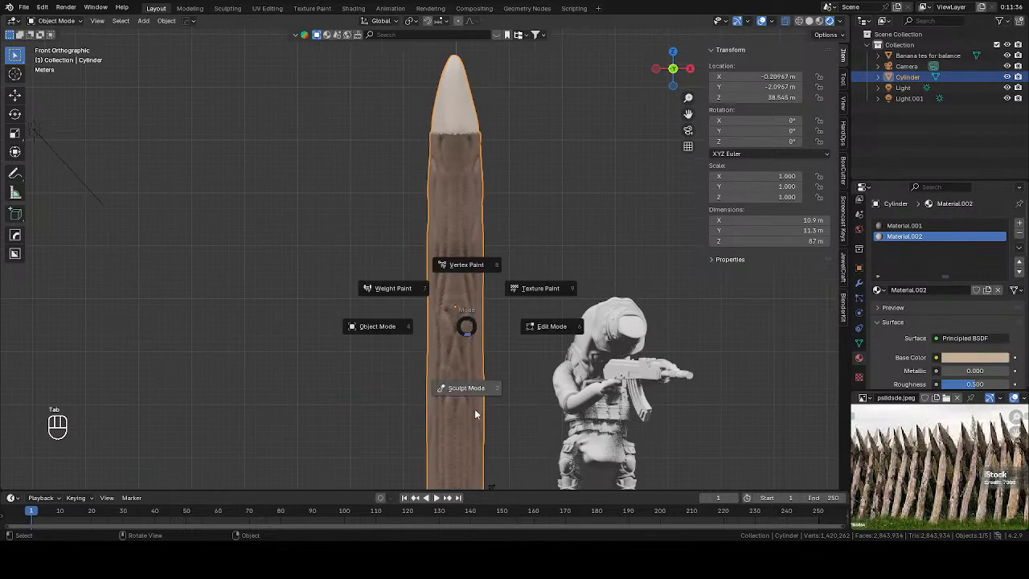
left_click(474, 402)
key("z")
left_click(577, 346)
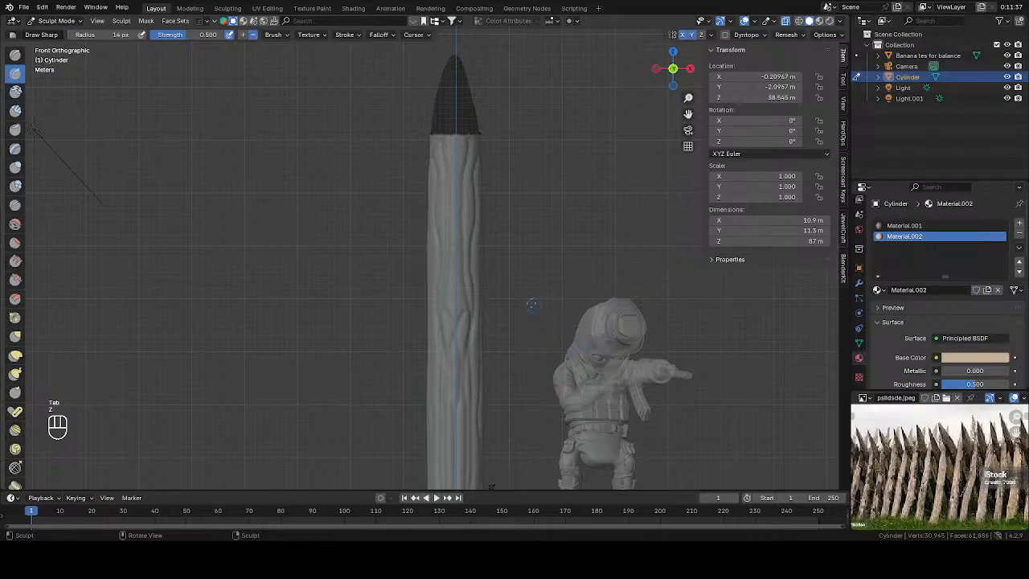
key("z")
left_click(525, 325)
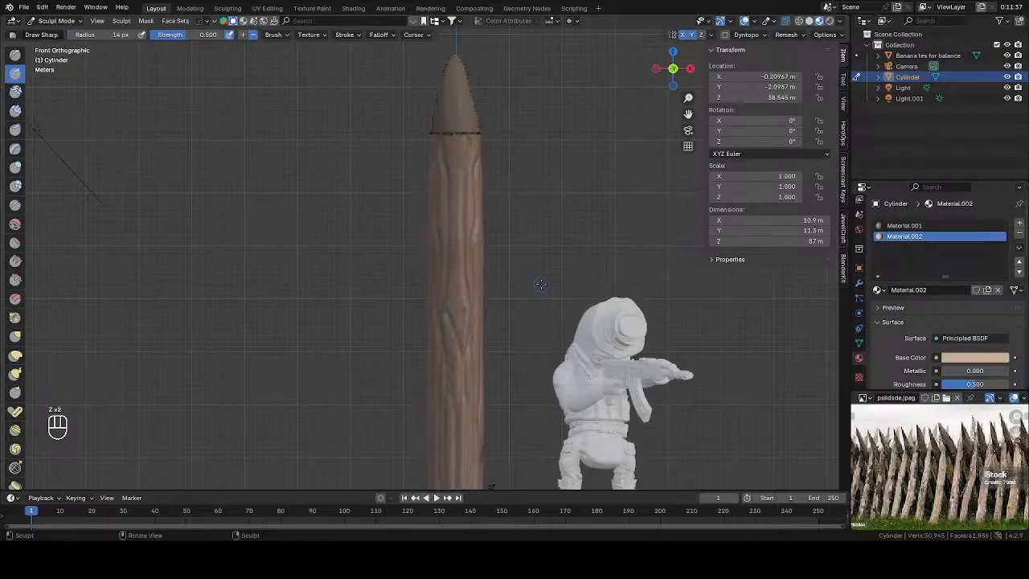
key("z")
key("alt+x")
right_click(478, 266)
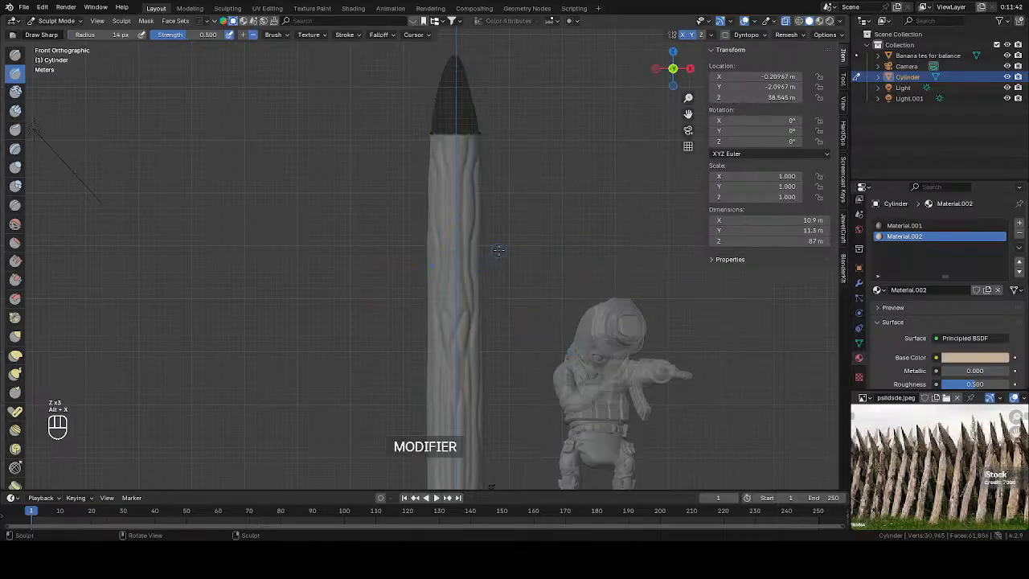
key("alt+z")
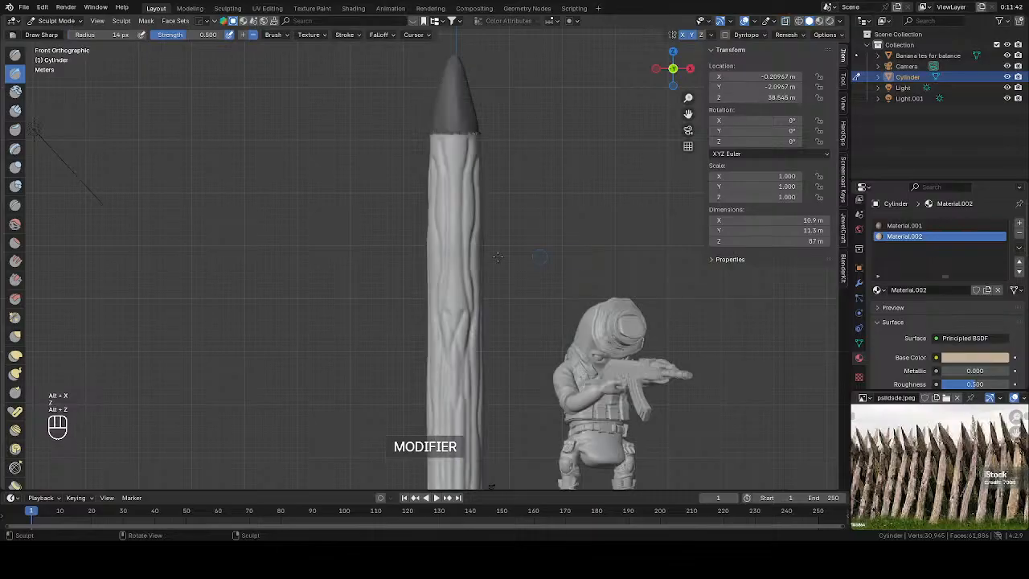
Step: Soften the carved grain along the stake's shaft with the Smooth brush at an 82 px radius, working around its sides
left_click(14, 224)
key("f")
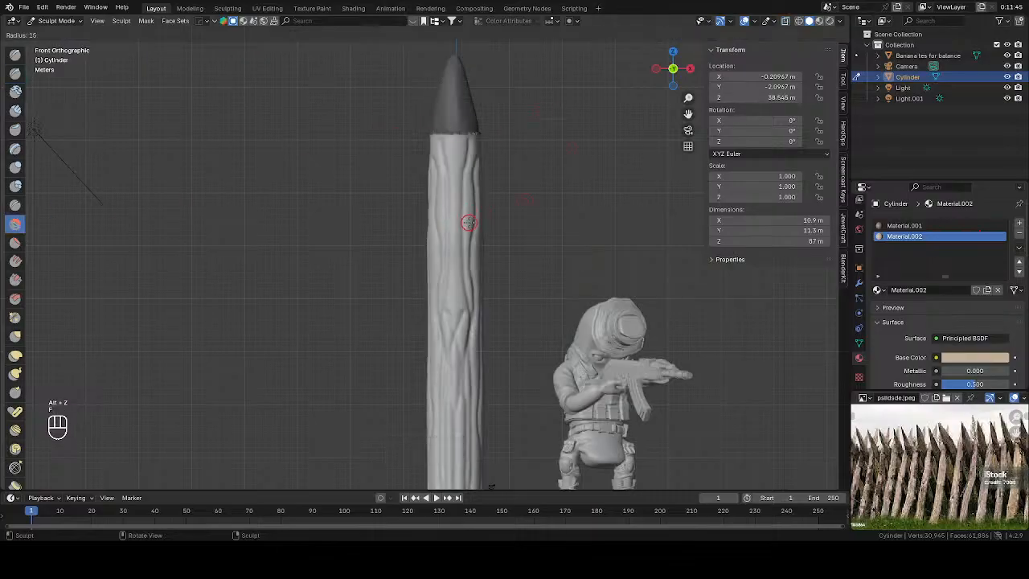
left_click(482, 229)
left_click_drag(463, 241, 458, 180)
middle_click_drag(458, 180, 460, 132, "shift")
left_click_drag(462, 274, 480, 446)
middle_click_drag(481, 446, 436, 88)
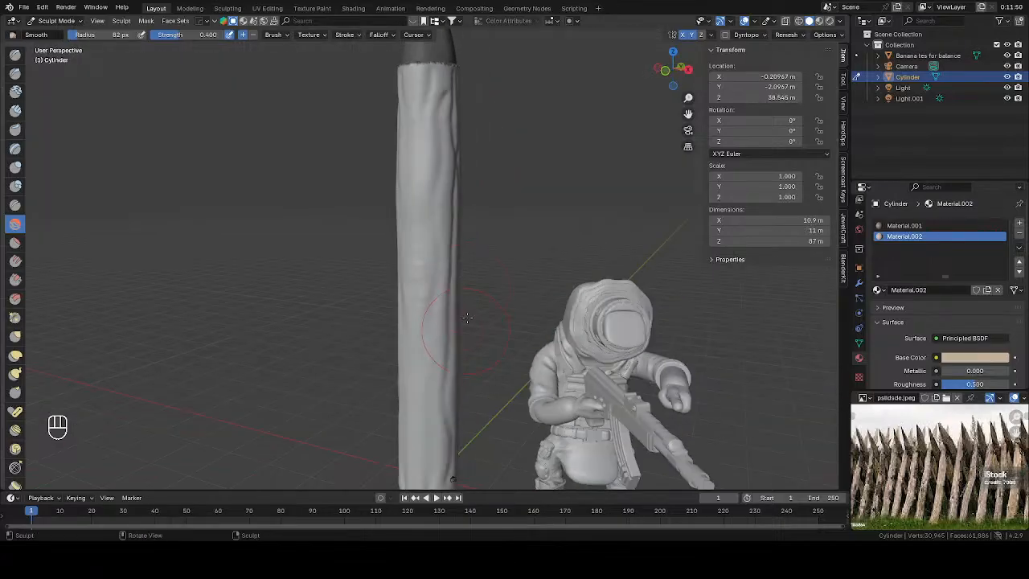
scroll(436, 271, "down", 4)
middle_click_drag(453, 196, 386, 202)
scroll(386, 202, "up", 3)
mouse_move(377, 396)
middle_mouse_down()
mouse_move(402, 406)
mouse_move(453, 296)
mouse_move(462, 353)
mouse_move(434, 346)
middle_mouse_up()
Step: Inspect the smoothed stake in Object Mode and return it to Sculpt Mode
key("Tab")
scroll(490, 355, "up", 5)
scroll(434, 346, "down", 5)
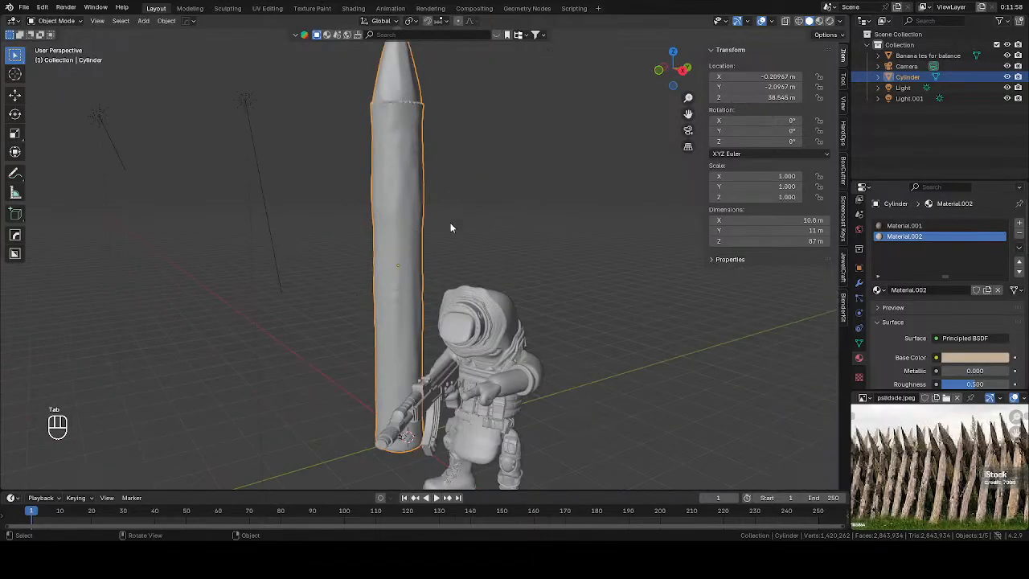
middle_click_drag(450, 228, 545, 195)
key("Tab")
Step: Give the Draw brush a new image texture using wood grain stamp.tiff
left_click(16, 54)
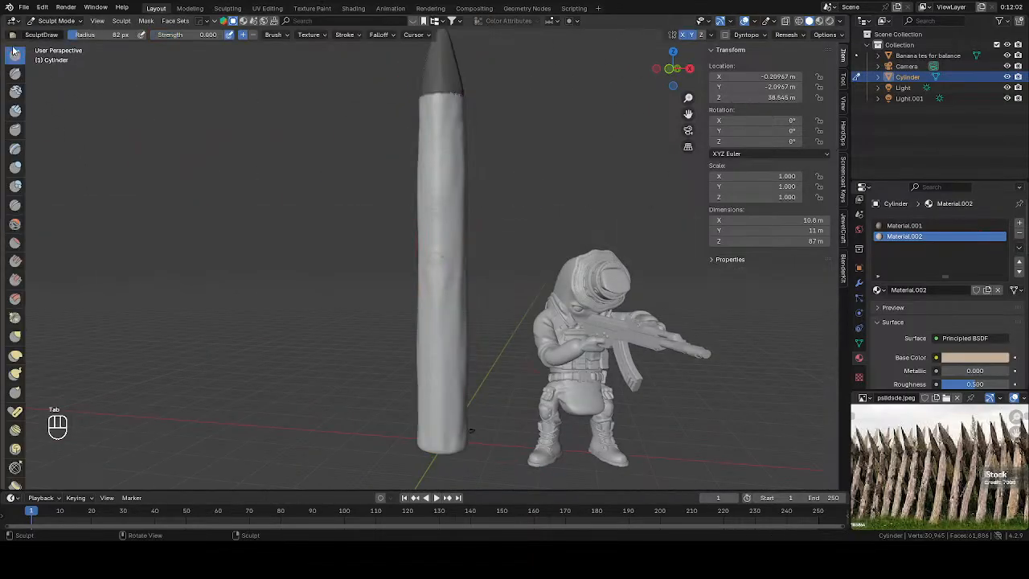
left_click(860, 377)
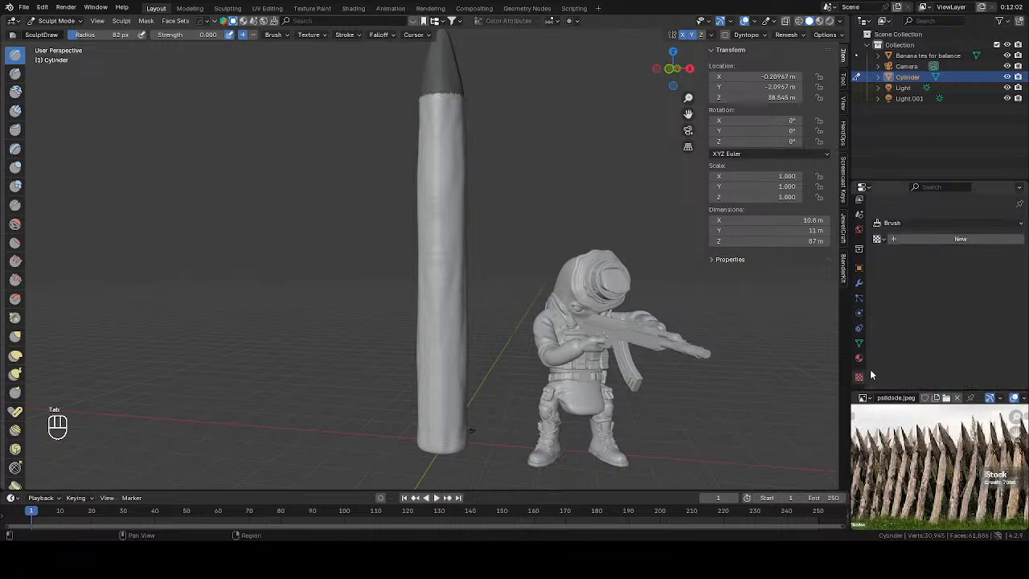
left_click(945, 239)
scroll(965, 301, "down", 2)
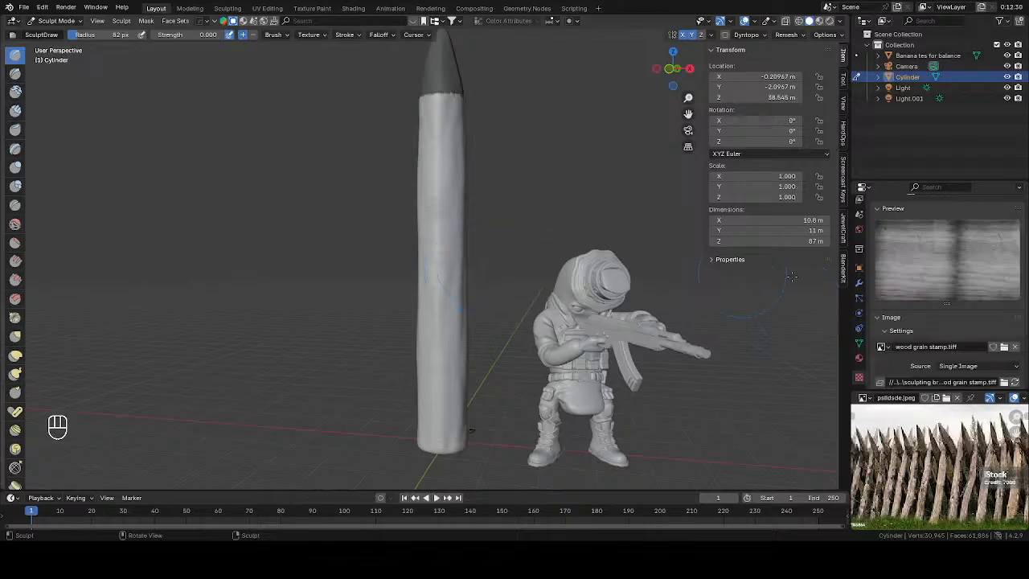
scroll(875, 216, "up", 1)
Step: Set the Draw brush to Front Faces Only and its texture mapping to Area Plane with Vector Displacement, and review the stroke methods
left_click(858, 208)
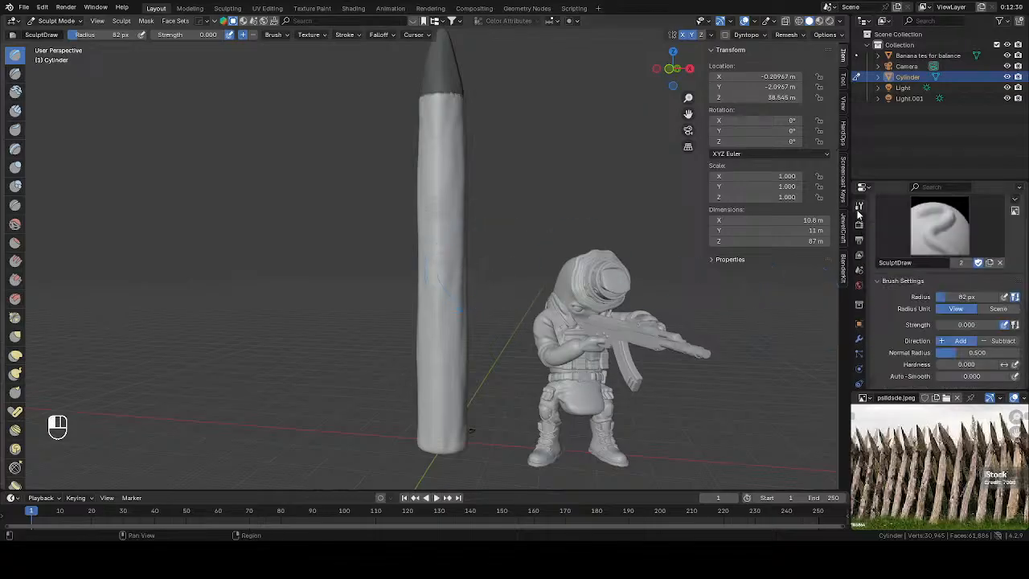
scroll(894, 311, "down", 5)
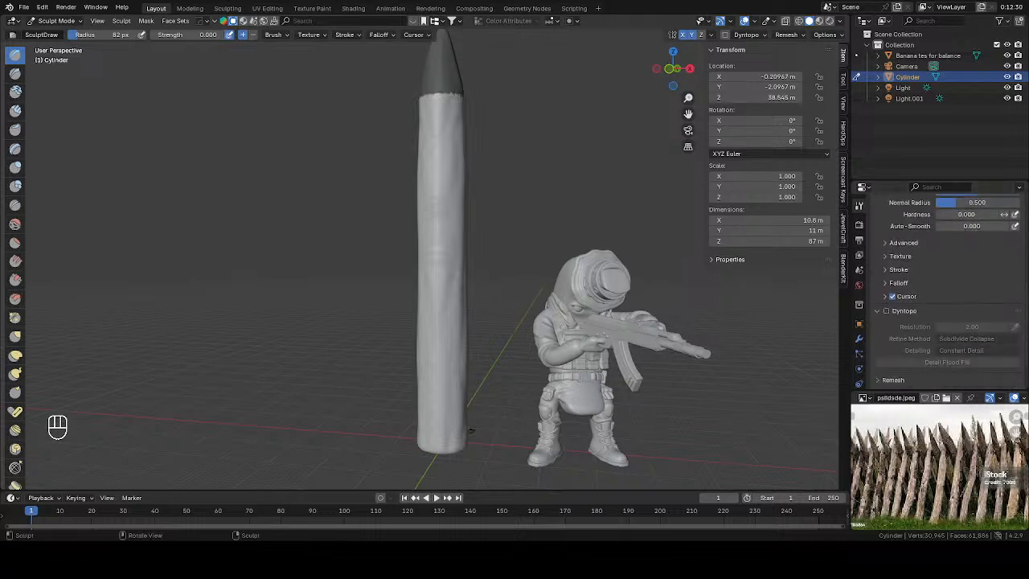
left_click(273, 34)
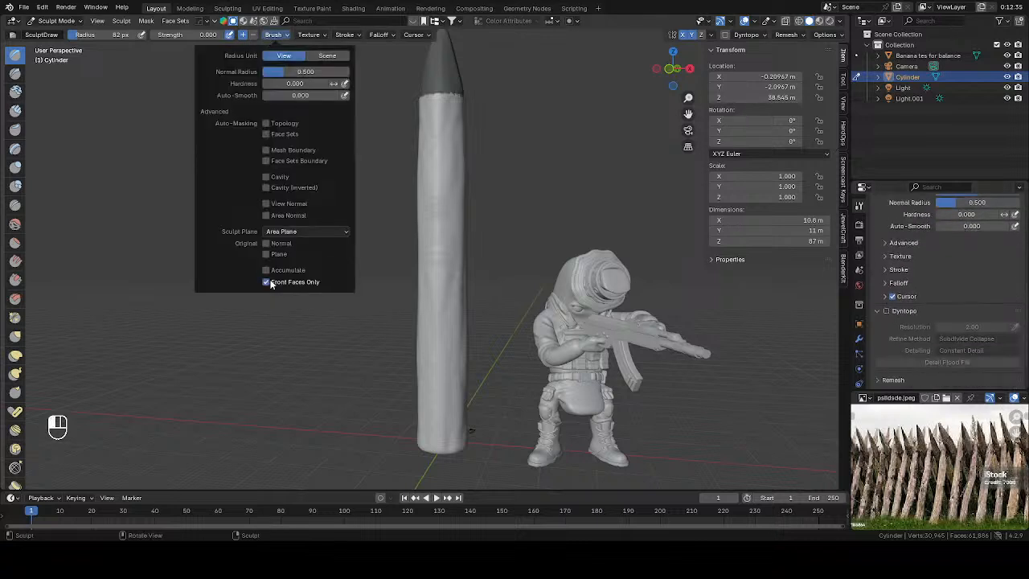
mouse_move(309, 35)
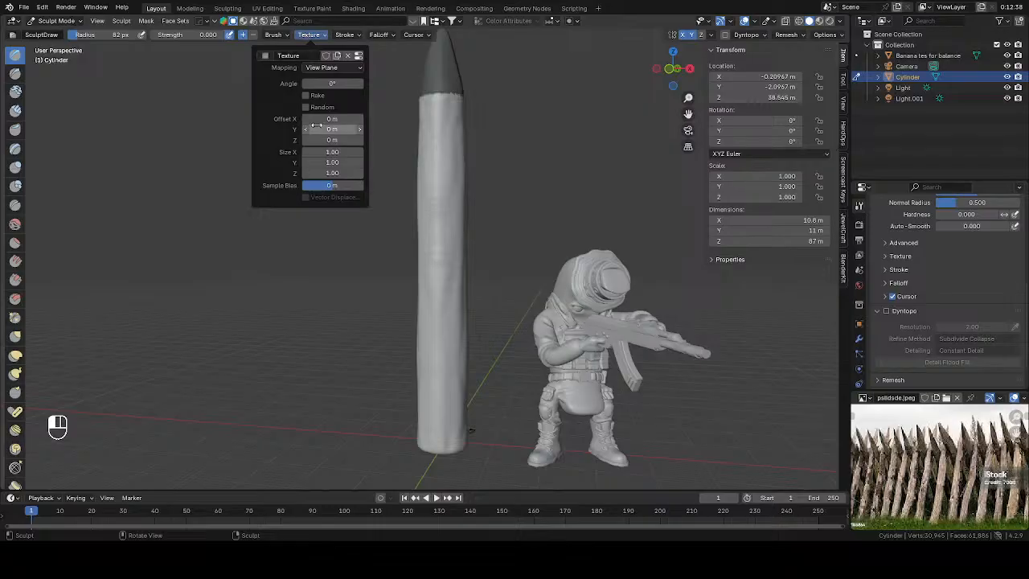
left_click(332, 68)
left_click(330, 90)
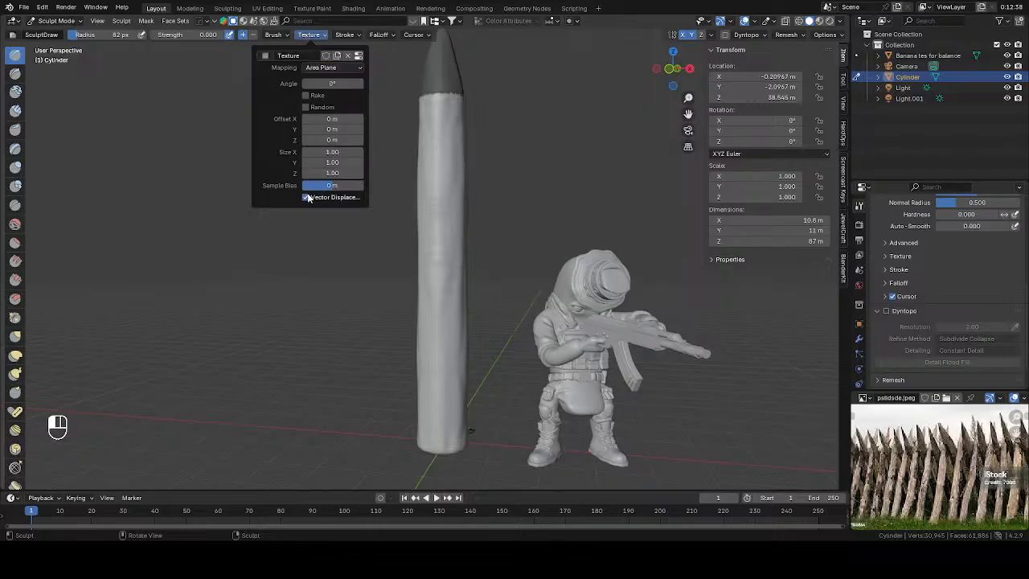
mouse_move(346, 35)
left_click(352, 55)
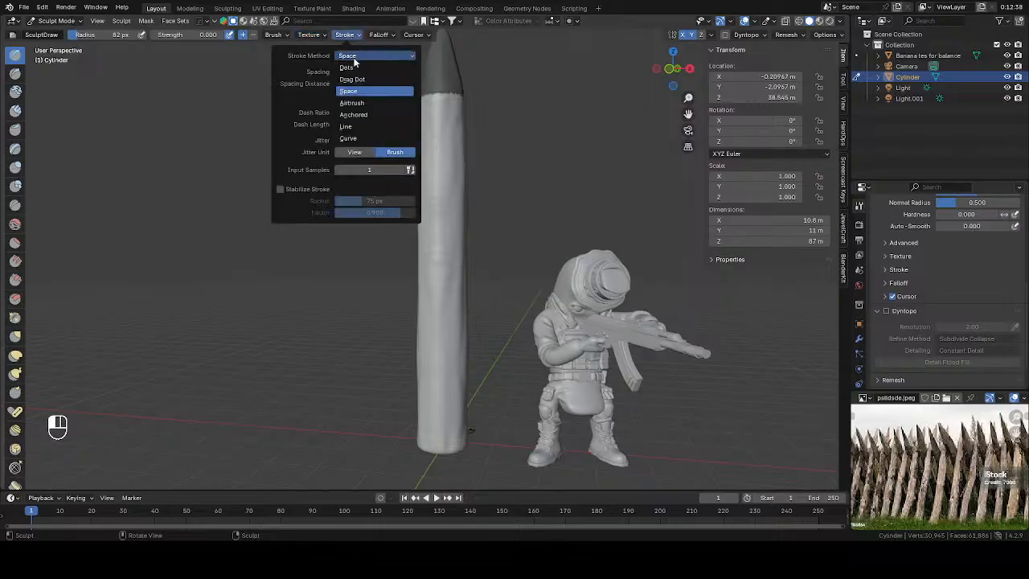
scroll(897, 278, "up", 2)
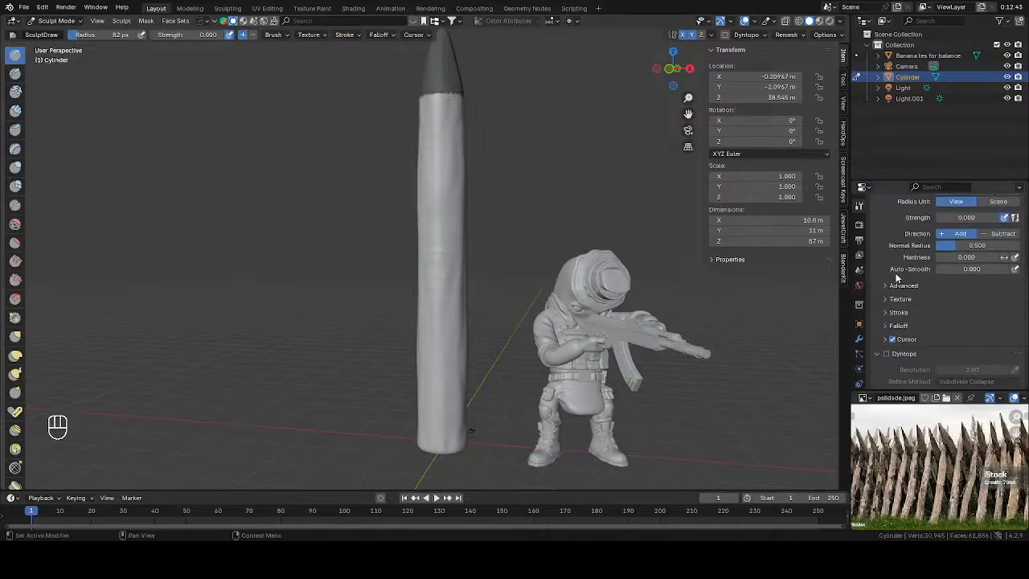
Step: Change the Draw brush's falloff to Custom and reshape its two middle curve points into a nearly straight slope
left_click(890, 325)
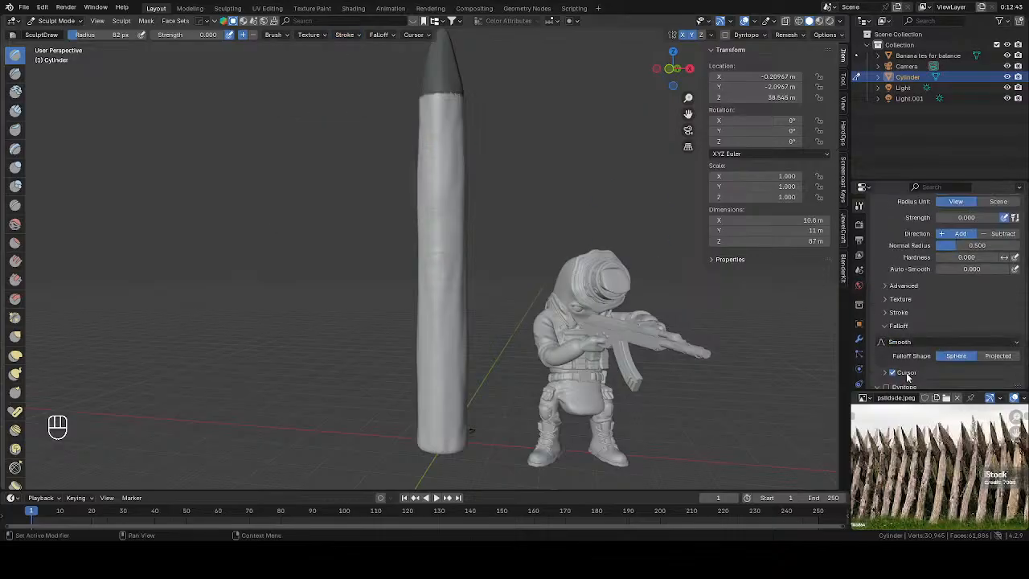
left_click(917, 342)
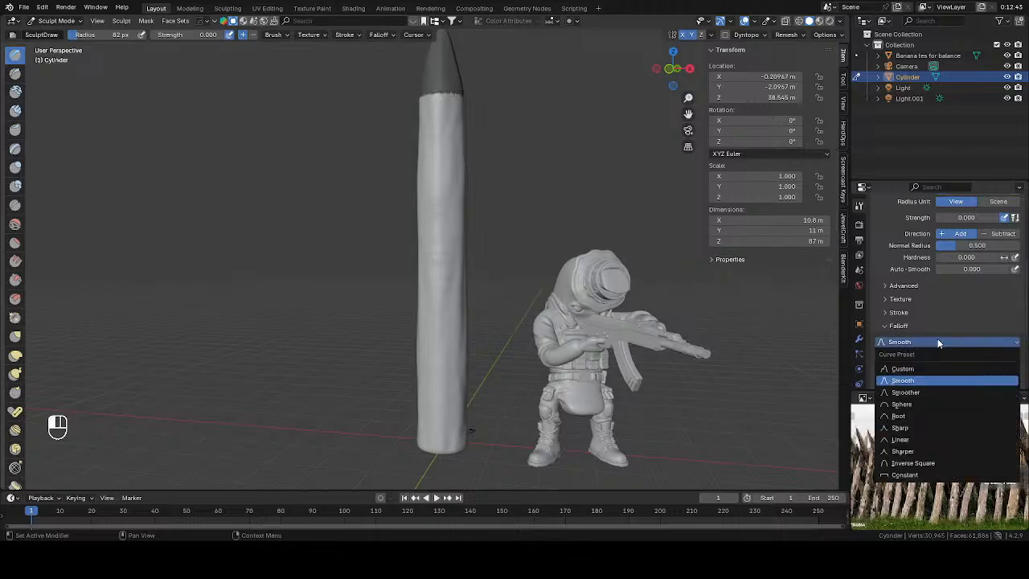
left_click(905, 368)
scroll(921, 368, "down", 4)
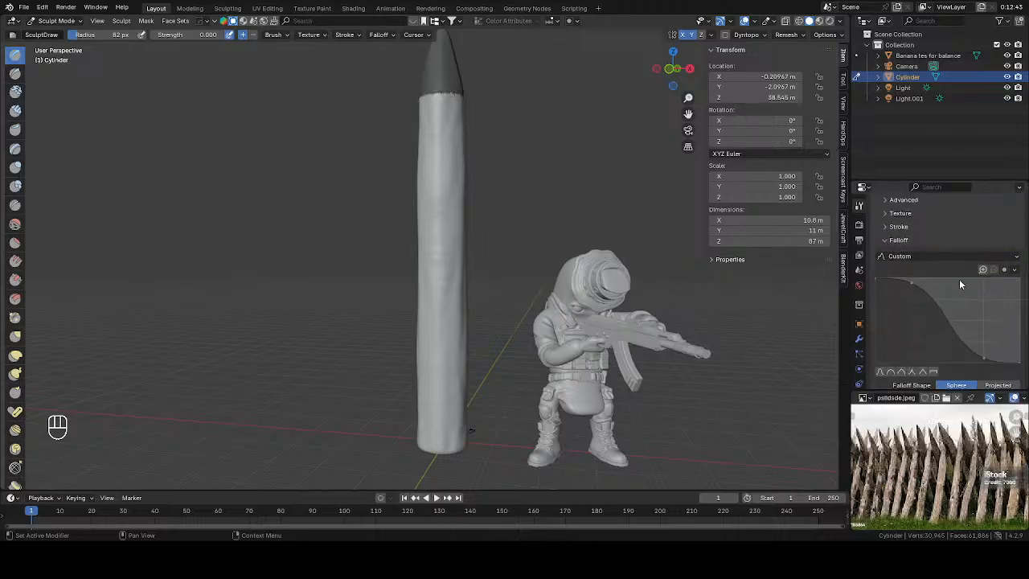
left_click_drag(912, 283, 936, 323)
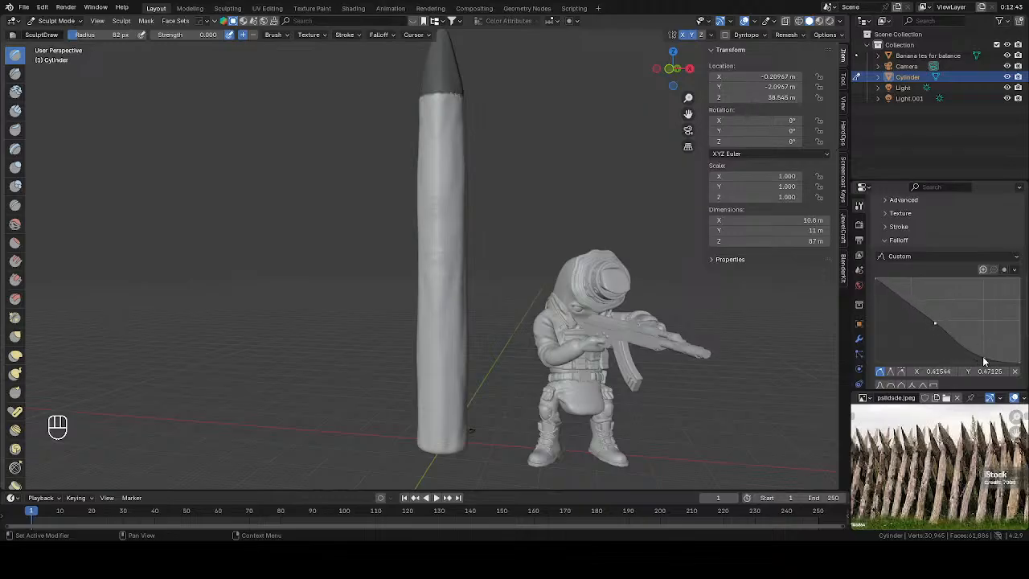
left_click_drag(983, 356, 984, 349)
left_click_drag(936, 323, 936, 322)
left_click_drag(985, 350, 987, 348)
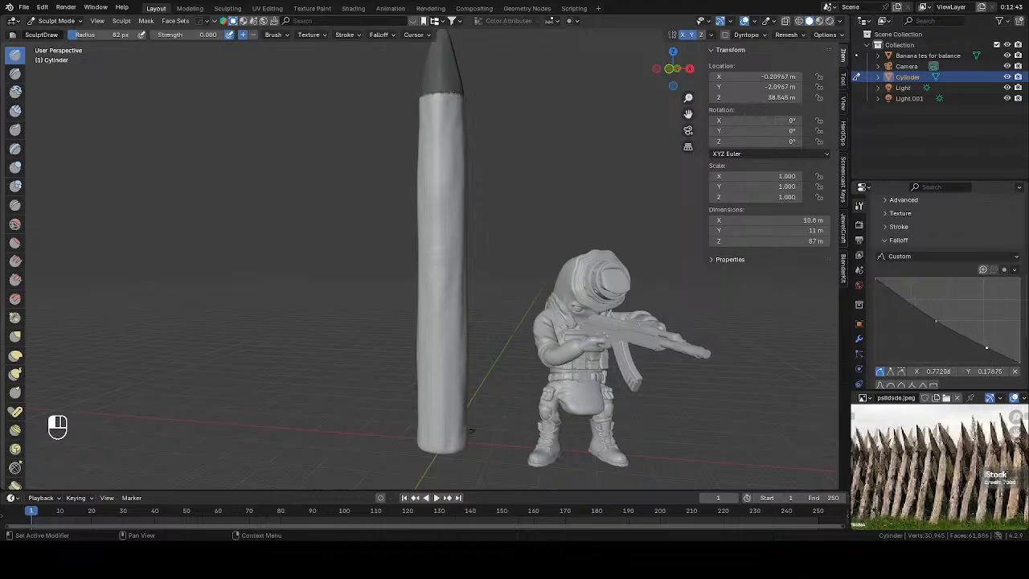
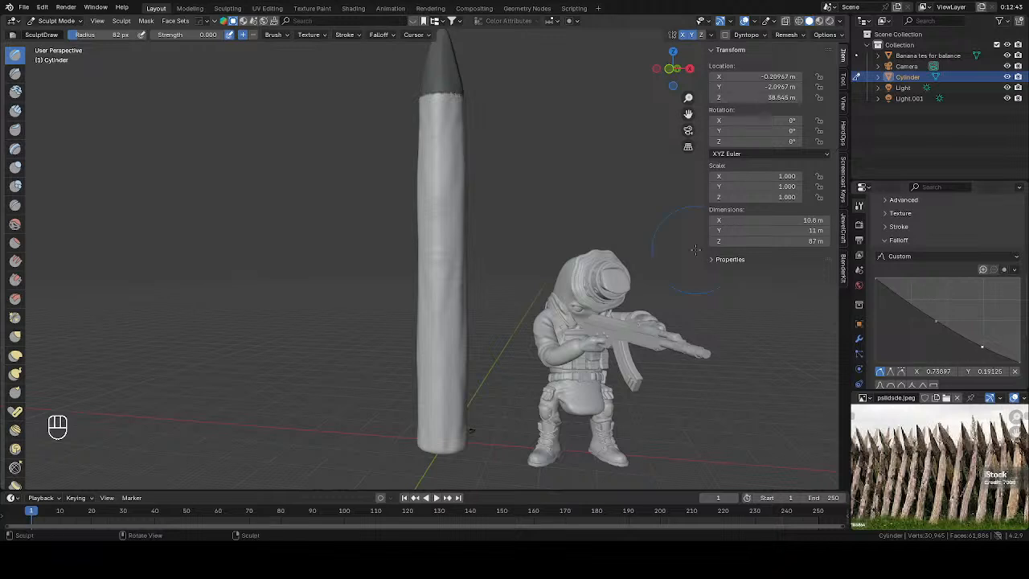
Step: Try textured Draw strokes on the upper shaft with a 77 px radius and 0.583 strength, and undo the last one
left_click_drag(441, 132, 447, 131)
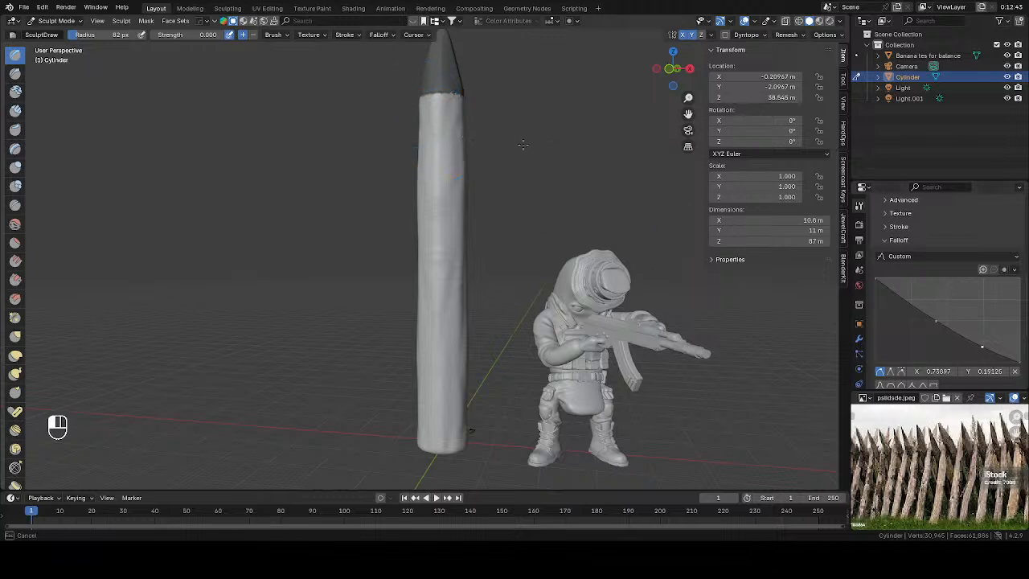
left_click_drag(523, 144, 432, 132)
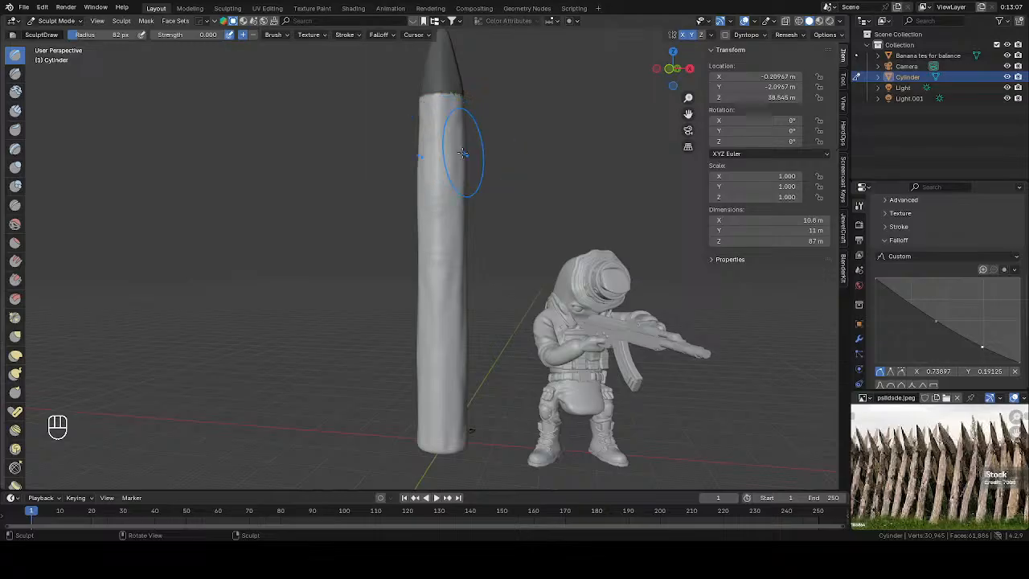
key("f")
left_click(441, 187)
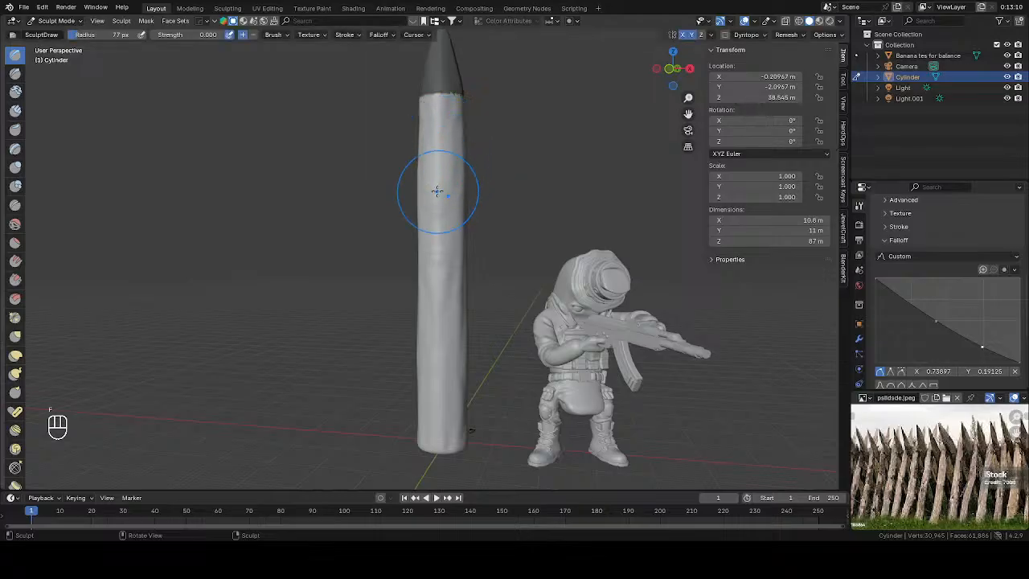
mouse_move(193, 35)
left_mouse_down()
mouse_move(235, 35)
mouse_move(196, 35)
left_mouse_up()
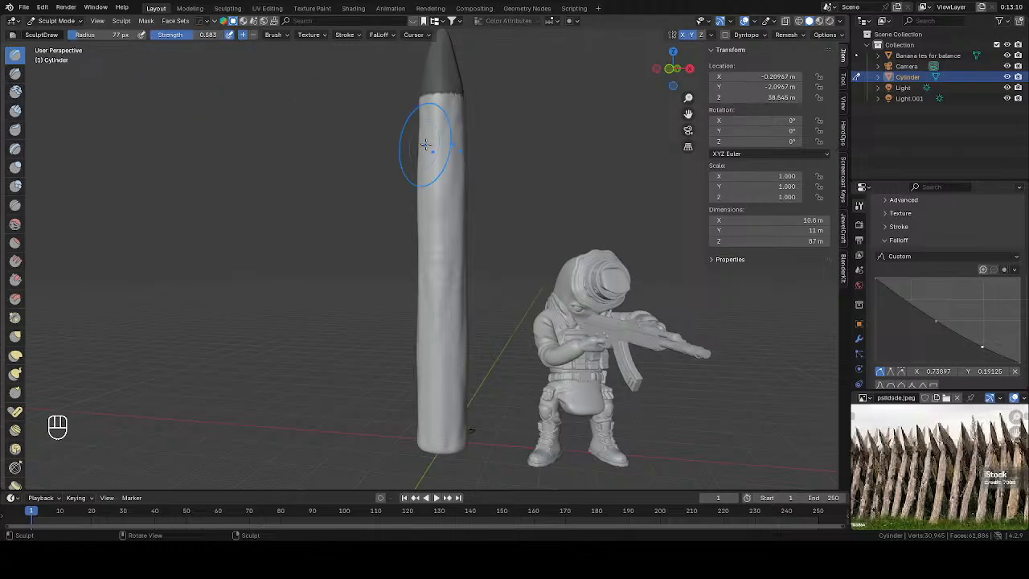
mouse_move(467, 174)
left_mouse_down()
mouse_move(517, 173)
mouse_move(521, 164)
left_mouse_up()
key("ctrl+z")
Step: Reduce the Draw brush radius to 55 px, try textured strokes on the upper shaft from another angle and undo the last one
middle_click_drag(484, 145, 443, 206)
mouse_move(441, 202)
left_mouse_down()
mouse_move(436, 161)
mouse_move(421, 156)
left_mouse_up()
key("f")
mouse_move(451, 202)
left_mouse_down()
mouse_move(430, 215)
mouse_move(382, 183)
left_mouse_up()
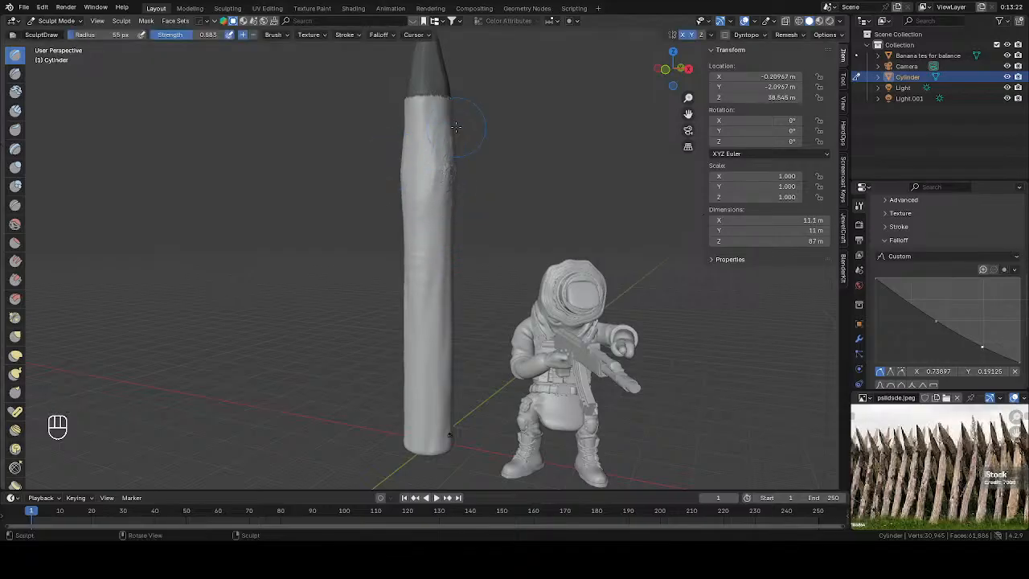
key("ctrl+z")
Step: Try a textured stroke just below the tip with a 56 px radius and 0.417 strength, and undo it
key("f")
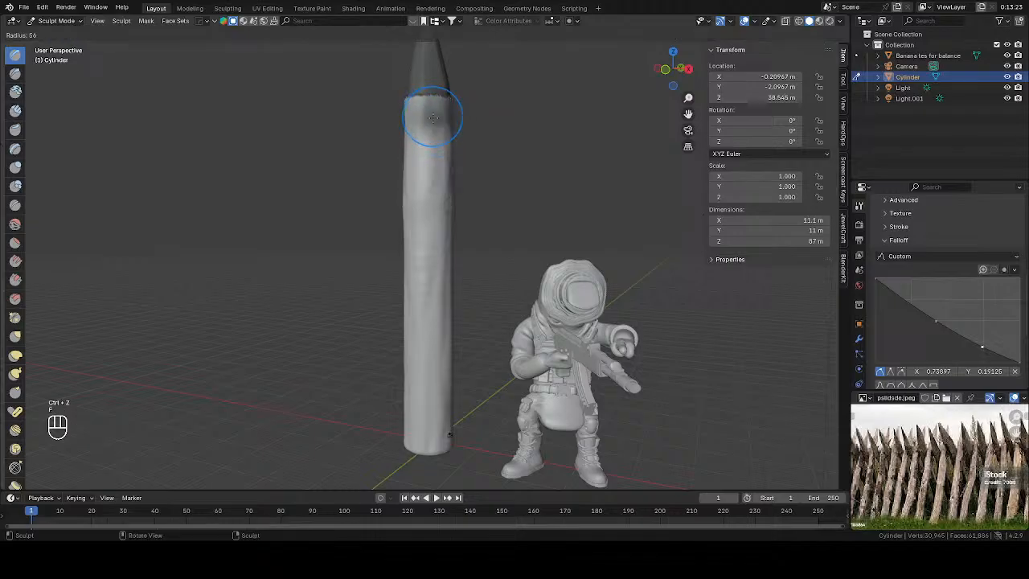
left_click(433, 117)
left_click_drag(220, 36, 180, 35)
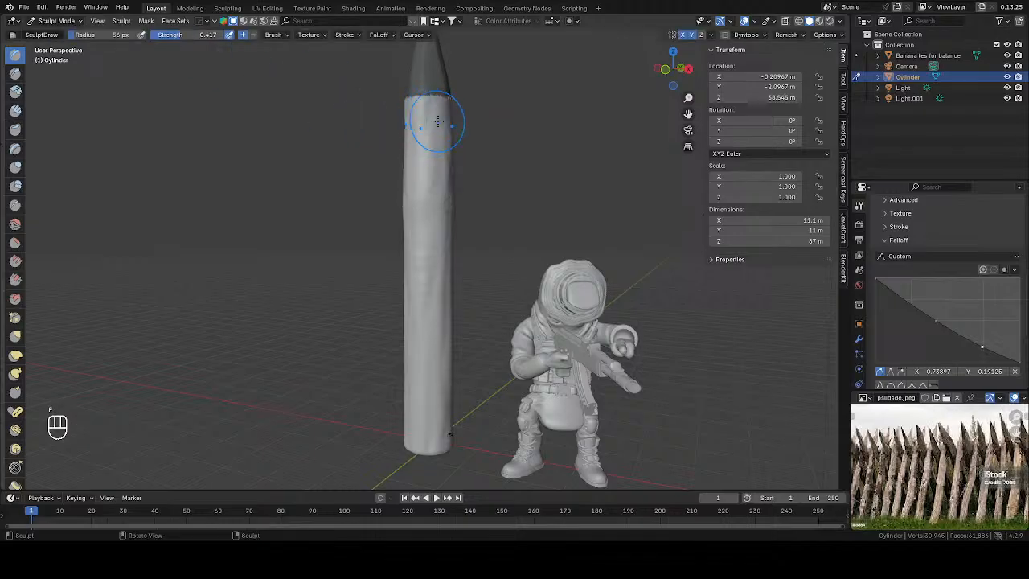
left_click_drag(437, 115, 447, 154)
left_click_drag(362, 123, 365, 123)
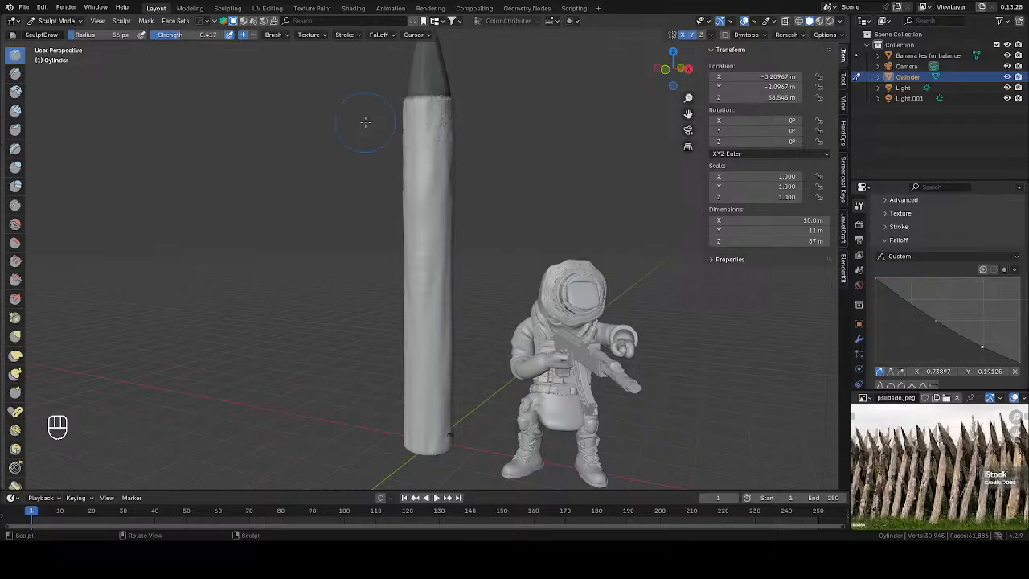
key("ctrl+z")
Step: Set the Draw brush radius to 45 px, try a stroke below the tip at 0.849 strength and undo the stroke
left_click_drag(183, 36, 213, 35)
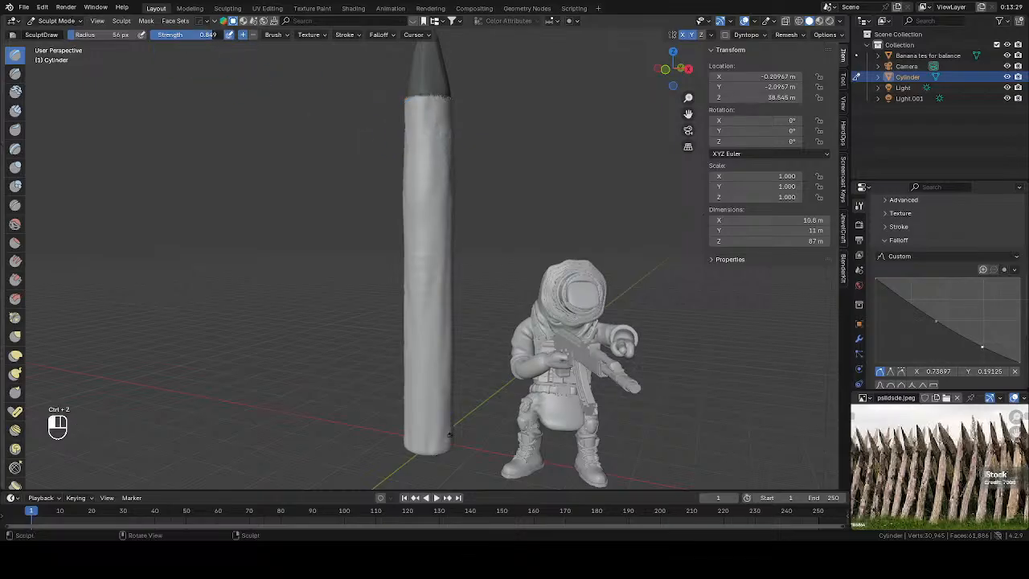
key("f")
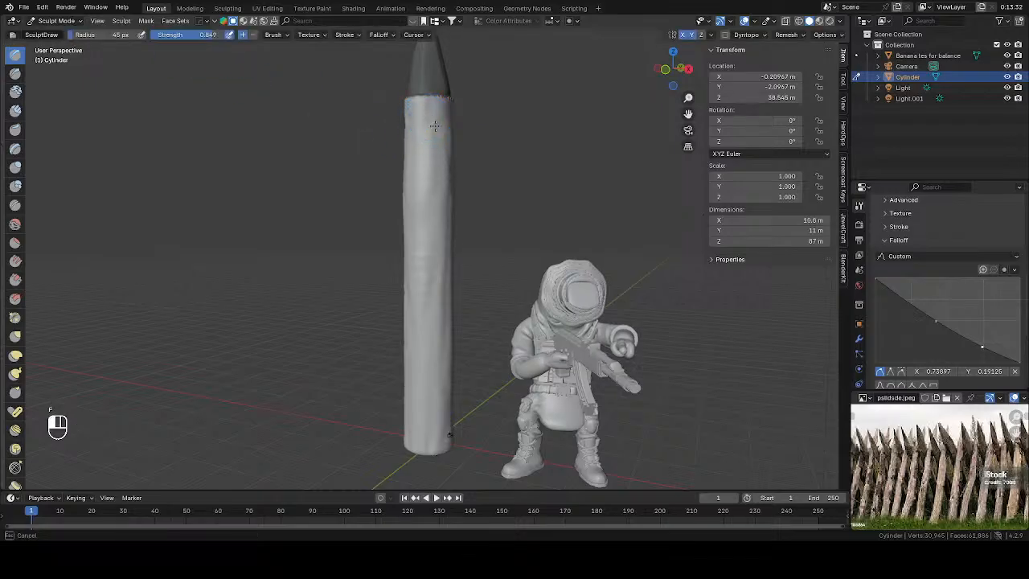
mouse_move(434, 126)
left_mouse_down()
mouse_move(402, 108)
mouse_move(446, 121)
mouse_move(395, 131)
mouse_move(442, 129)
left_mouse_up()
key("ctrl+z")
Step: Set the Draw brush strength to 0.511 and brush the wood grain texture down the shaft from below the tip to the base
left_click_drag(213, 35, 188, 38)
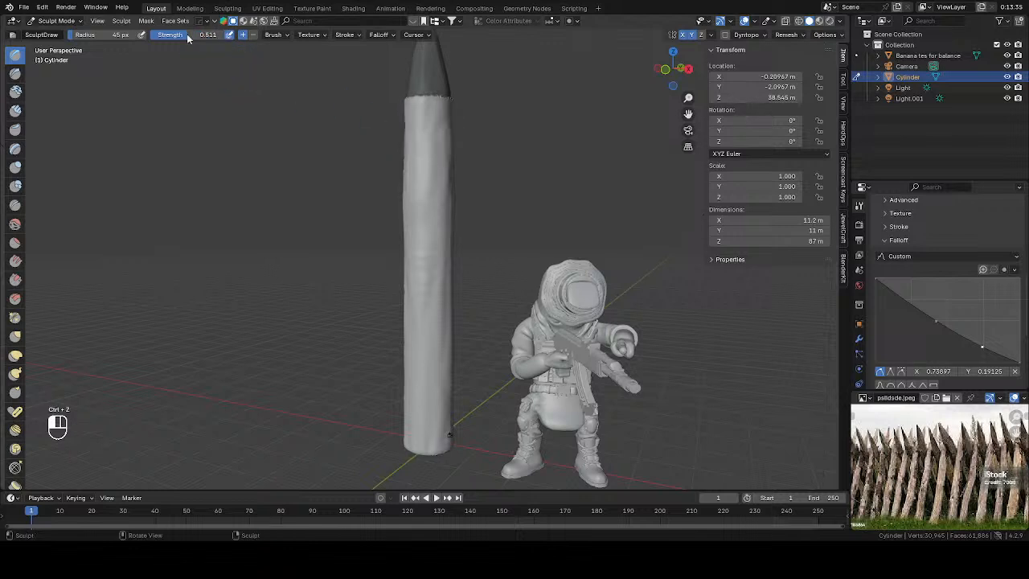
mouse_move(426, 137)
left_mouse_down()
mouse_move(445, 137)
mouse_move(389, 138)
mouse_move(430, 209)
mouse_move(448, 209)
mouse_move(394, 241)
mouse_move(423, 285)
mouse_move(423, 321)
mouse_move(380, 301)
left_mouse_up()
middle_click_drag(427, 363, 436, 278, "shift")
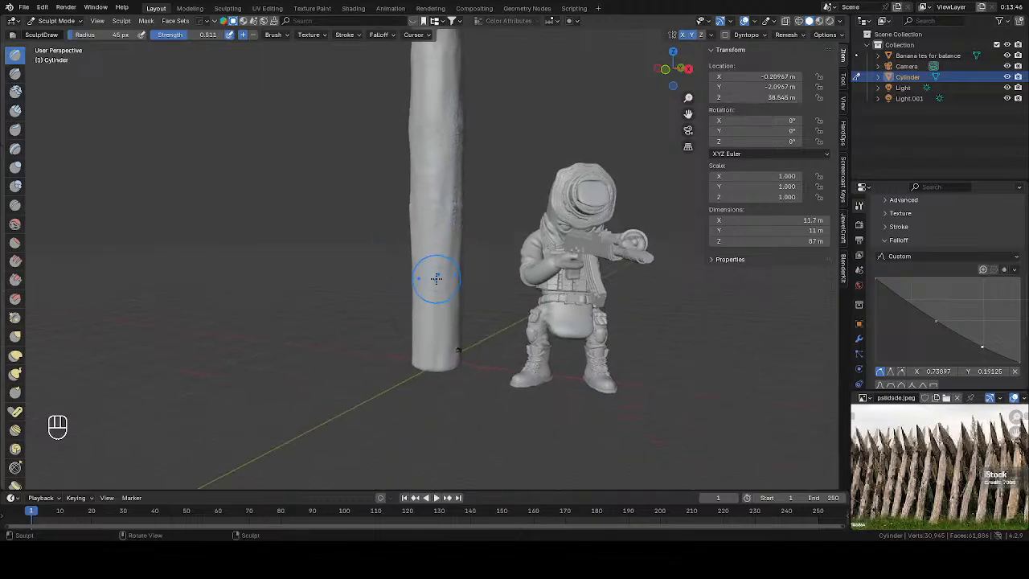
mouse_move(449, 286)
left_mouse_down()
mouse_move(471, 339)
mouse_move(414, 344)
left_mouse_up()
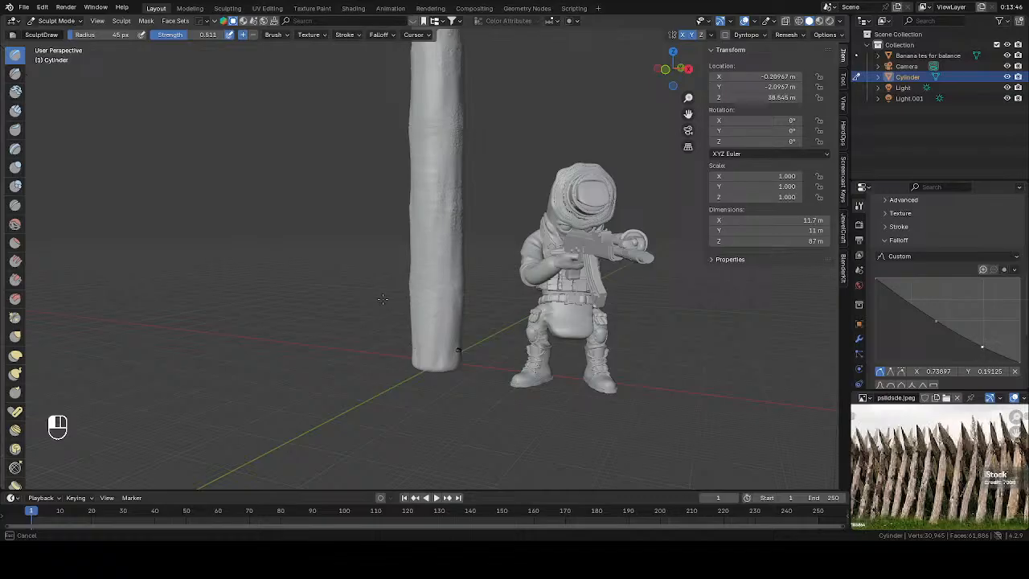
mouse_move(387, 294)
left_mouse_down()
mouse_move(454, 350)
mouse_move(451, 338)
mouse_move(386, 329)
left_mouse_up()
middle_click_drag(397, 344, 439, 288)
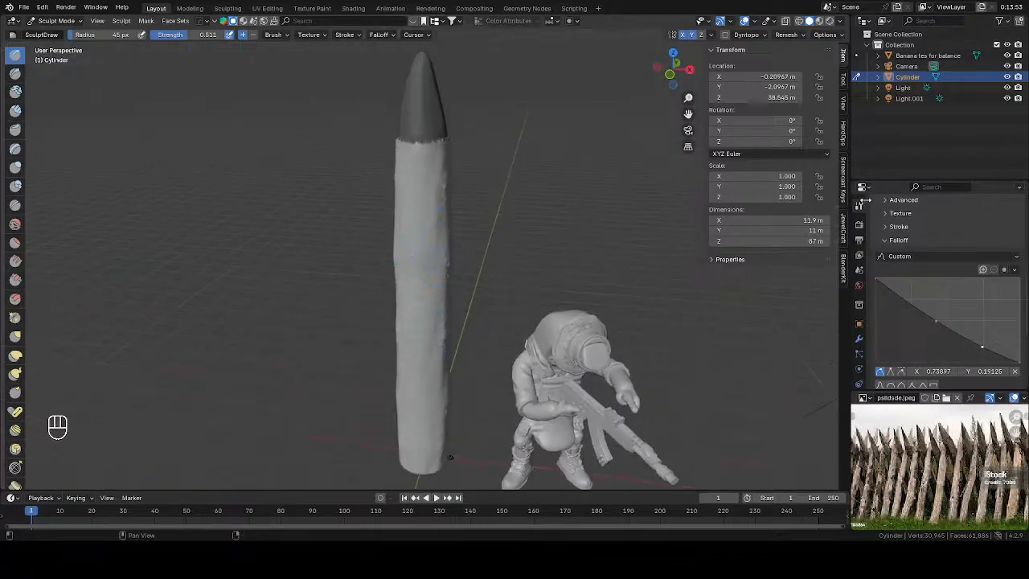
Step: Carve grooves into the upper shaft with the Draw Sharp brush at 20 px radius and 0.212 strength
left_click(14, 73)
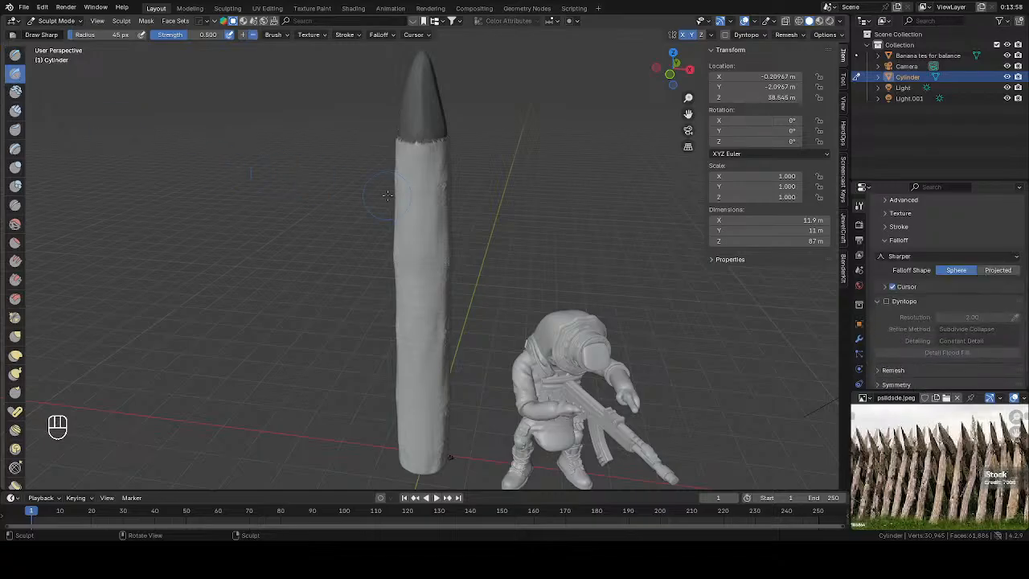
scroll(430, 167, "up", 2)
left_click_drag(207, 35, 203, 34)
key("f")
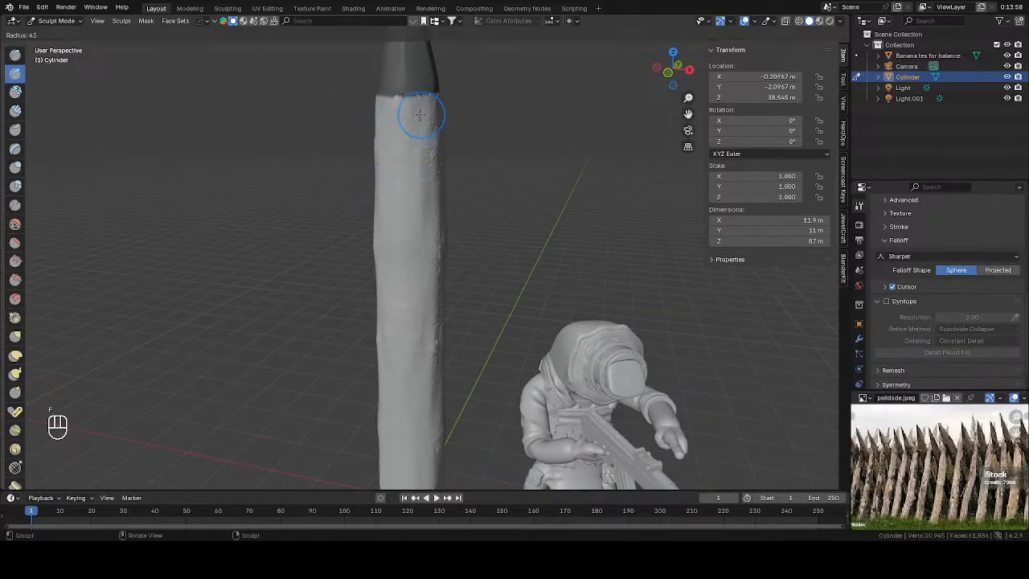
left_click(414, 109)
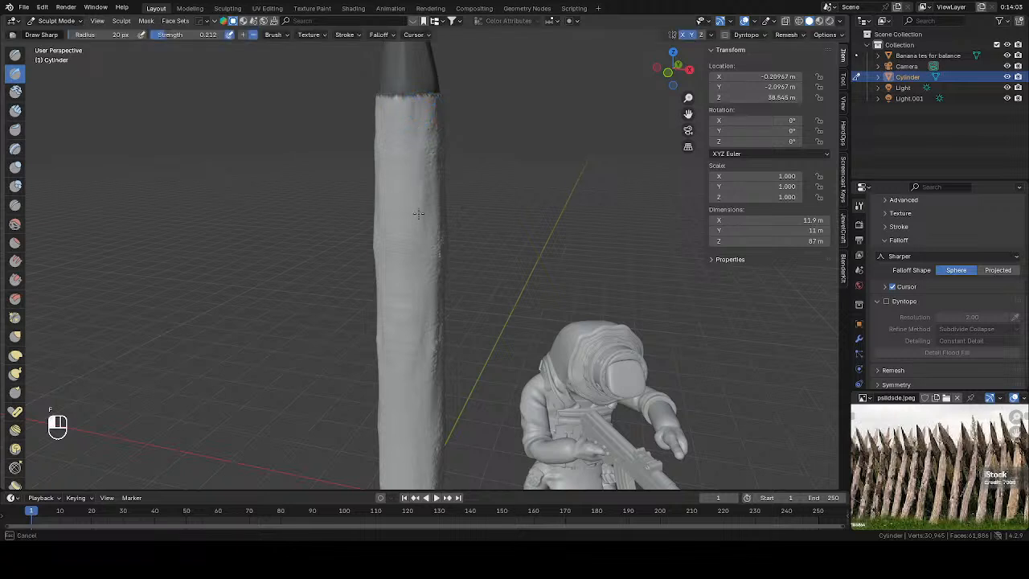
Step: Enlarge the Draw Sharp radius to 45 px and carve wider grooves down the upper and middle shaft
key("f")
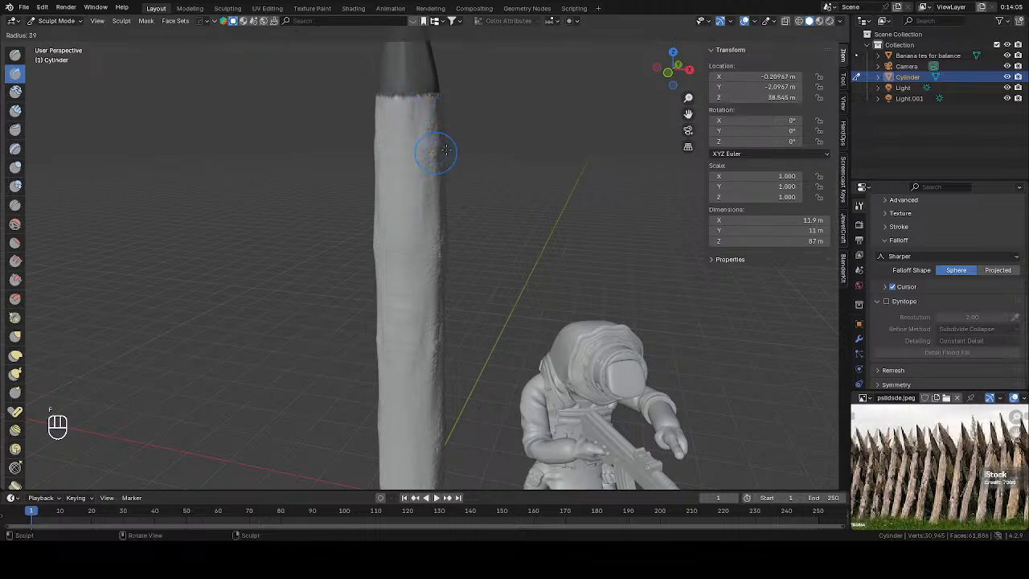
left_click(438, 150)
key("f")
left_click_drag(430, 244, 421, 340)
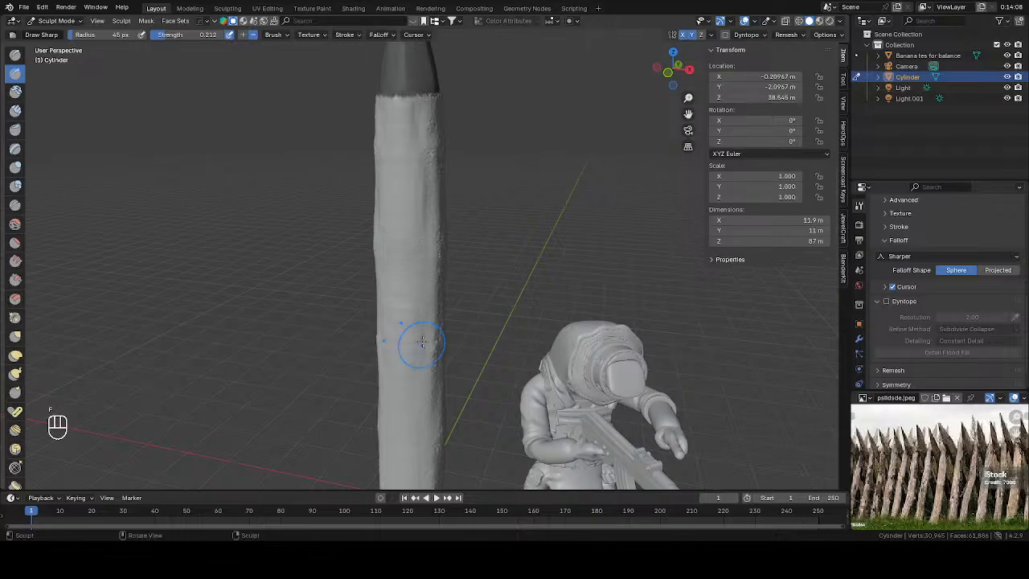
Step: Carve grooves down to the stake's base at 38 px radius, and further ones from another side at 29 px
middle_click_drag(420, 344, 408, 97, "shift")
scroll(413, 113, "down", 3)
key("f")
left_click(411, 108)
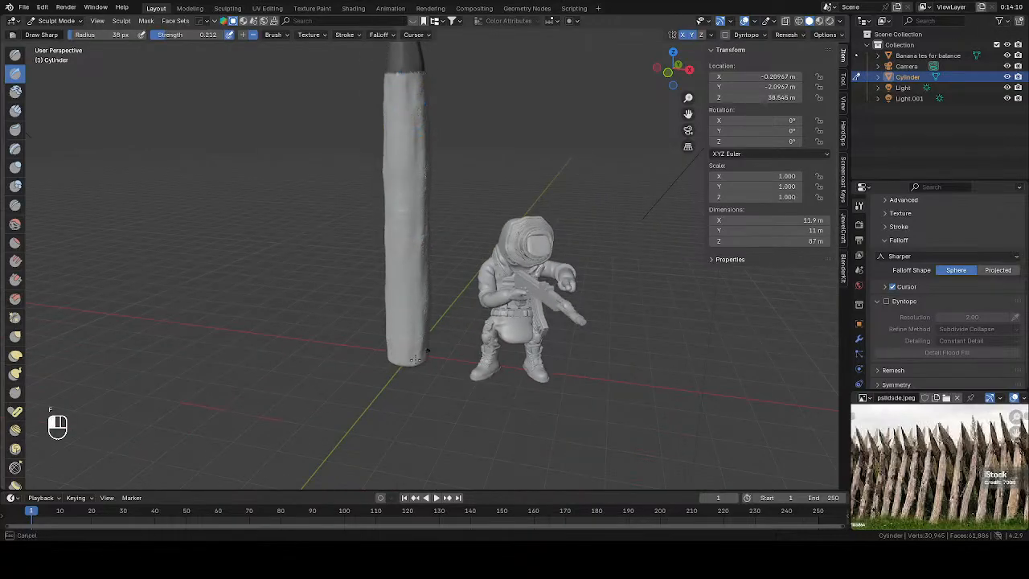
middle_click_drag(416, 358, 429, 143)
key("f")
left_click(420, 122)
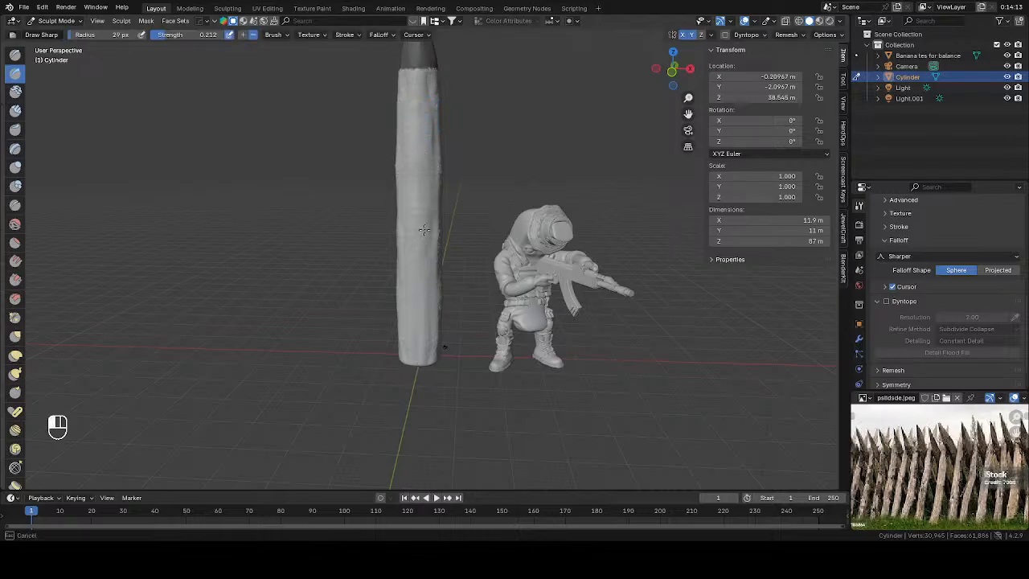
Step: Raise the Draw Sharp strength to 0.291 and carve long grooves from the tip's edge to the base around the shaft
middle_click_drag(424, 77, 225, 64)
left_click_drag(186, 38, 193, 38)
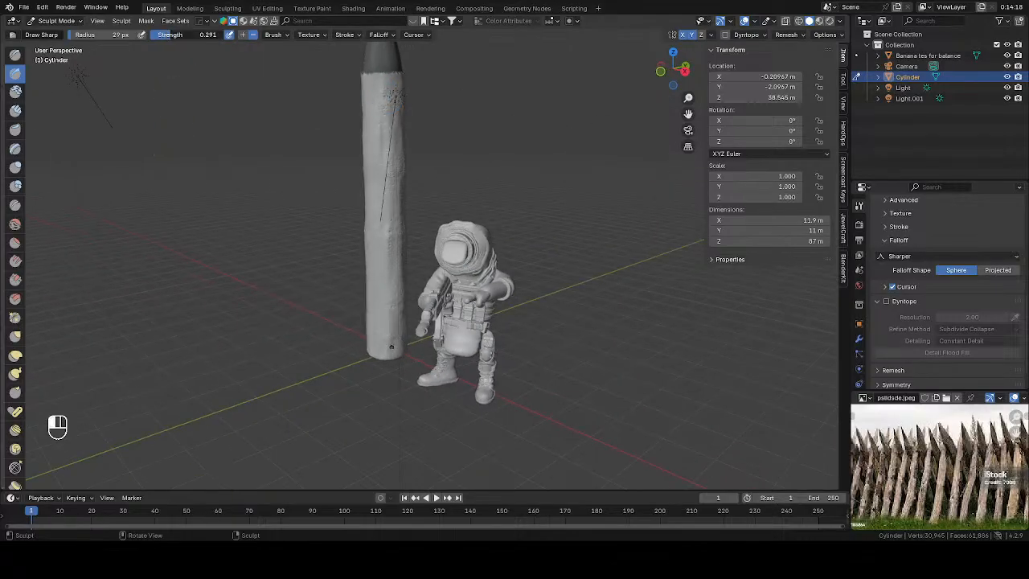
middle_click_drag(390, 98, 378, 130)
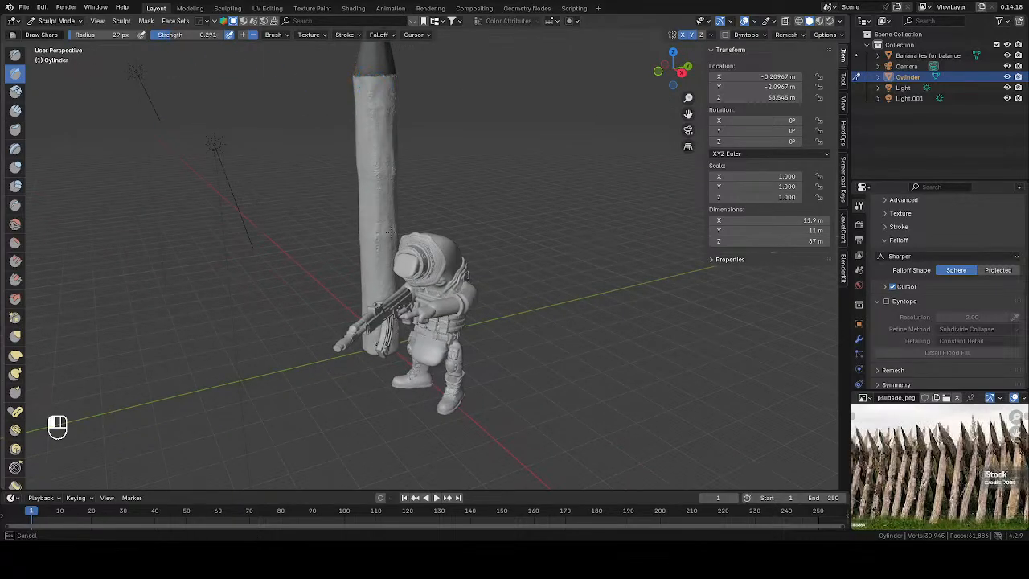
middle_click_drag(418, 225, 455, 223)
left_click_drag(391, 87, 394, 163)
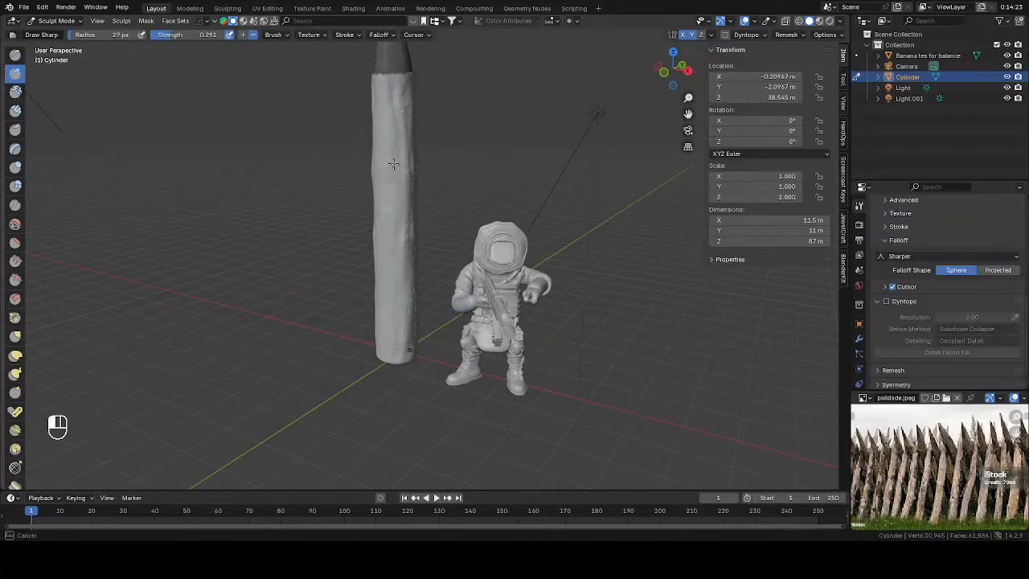
left_click_drag(393, 303, 391, 346)
middle_click_drag(391, 342, 402, 222)
left_click_drag(403, 222, 401, 159)
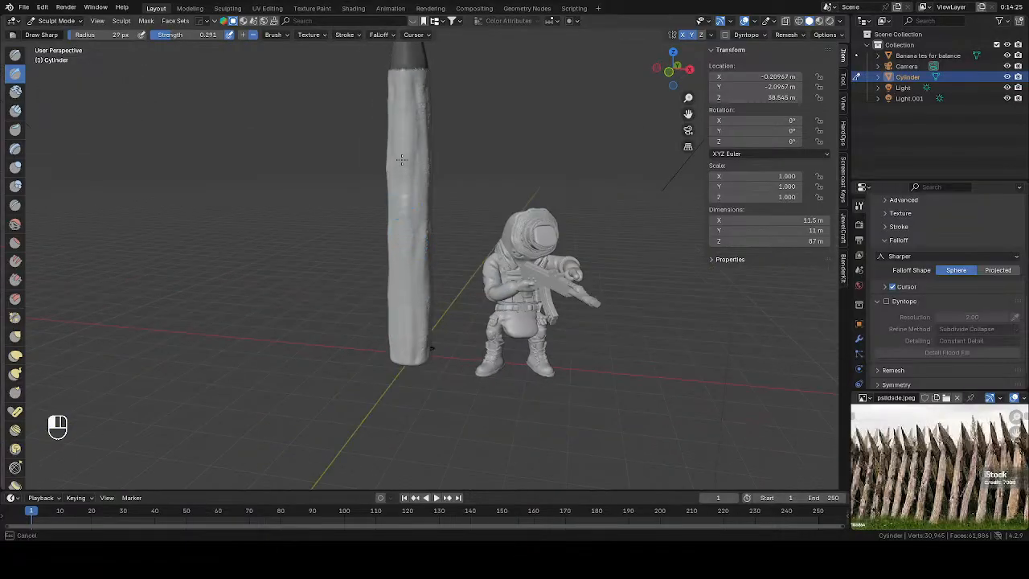
mouse_move(410, 71)
middle_mouse_down()
mouse_move(404, 100)
mouse_move(392, 80)
middle_mouse_up()
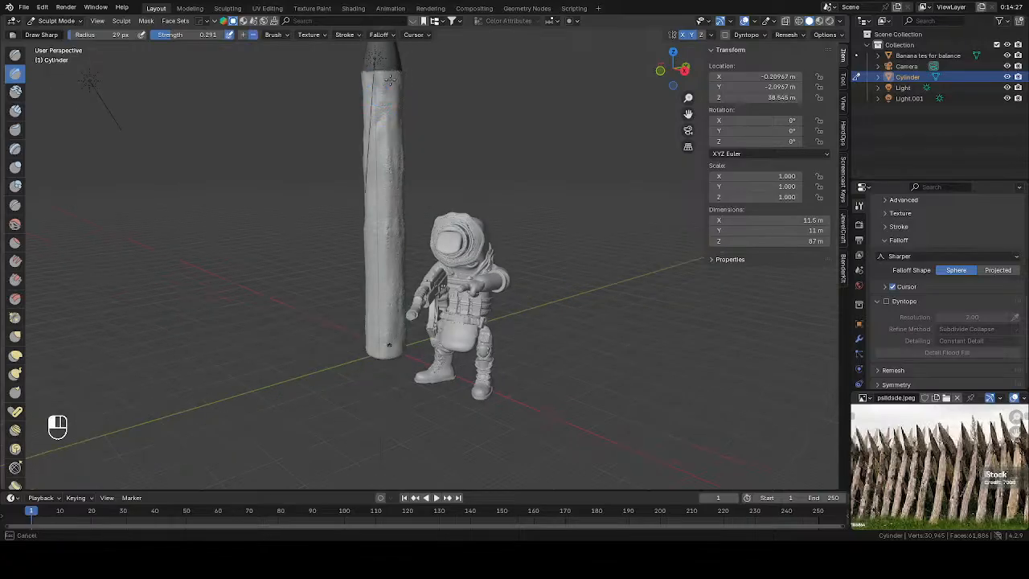
Step: Try two long grooves along another side of the shaft at 29 px radius and undo both strokes
left_click_drag(392, 81, 385, 363)
left_click_drag(391, 323, 396, 237)
key("ctrl+z")
key("ctrl+z")
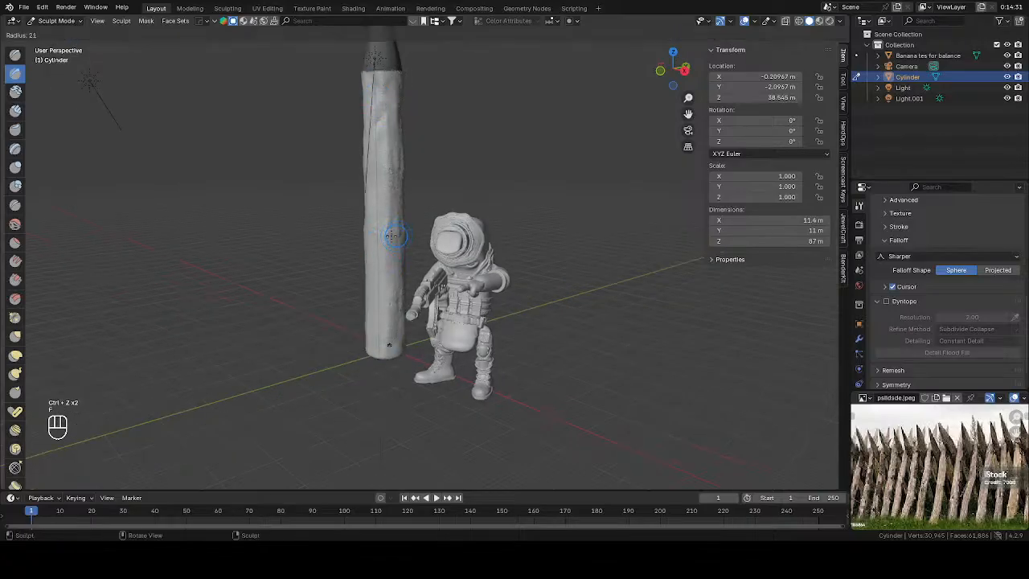
Step: Reduce the Draw Sharp radius to 20 px and carve finer grooves along the same side of the shaft
key("f")
left_click(394, 236)
left_click_drag(395, 177, 391, 275)
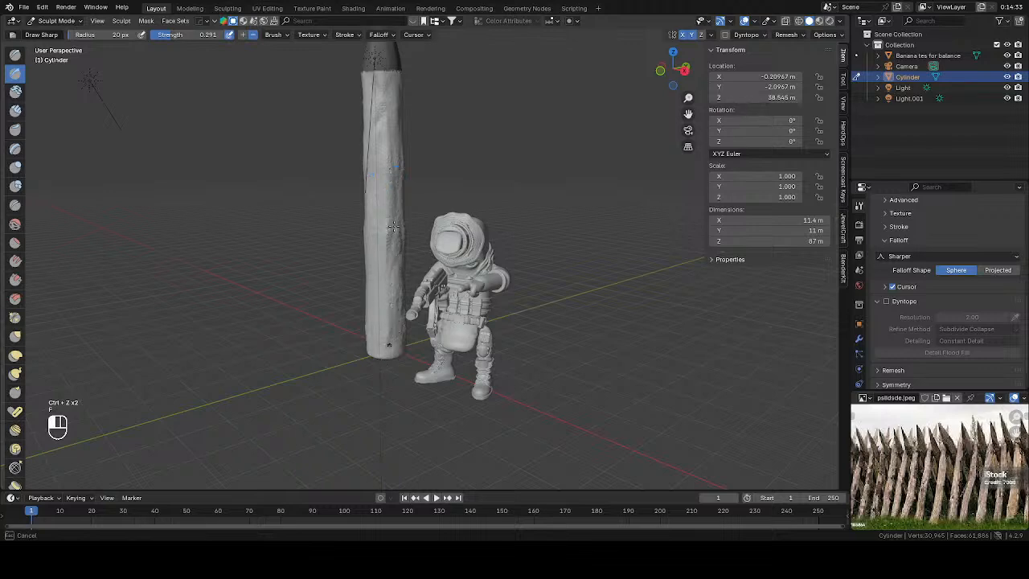
left_click_drag(393, 226, 381, 95)
mouse_move(379, 103)
middle_mouse_down()
mouse_move(519, 139)
mouse_move(464, 176)
middle_mouse_up()
Step: Inspect the whole stake from the front in Object Mode, and return the cylinder to Sculpt Mode
key("Tab")
key("KP_1")
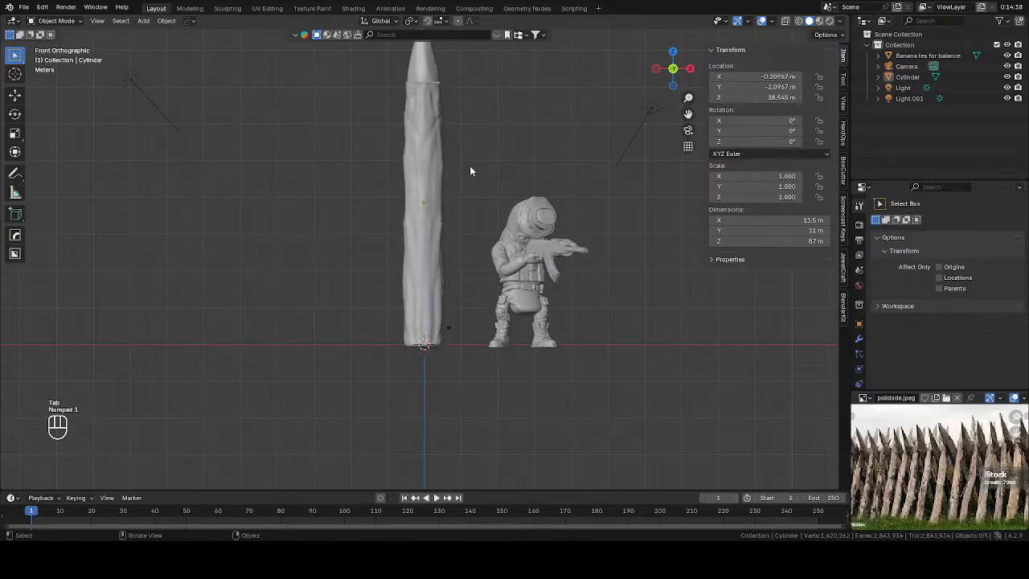
left_click(445, 221)
key("Tab")
middle_click_drag(456, 322, 460, 285, "shift")
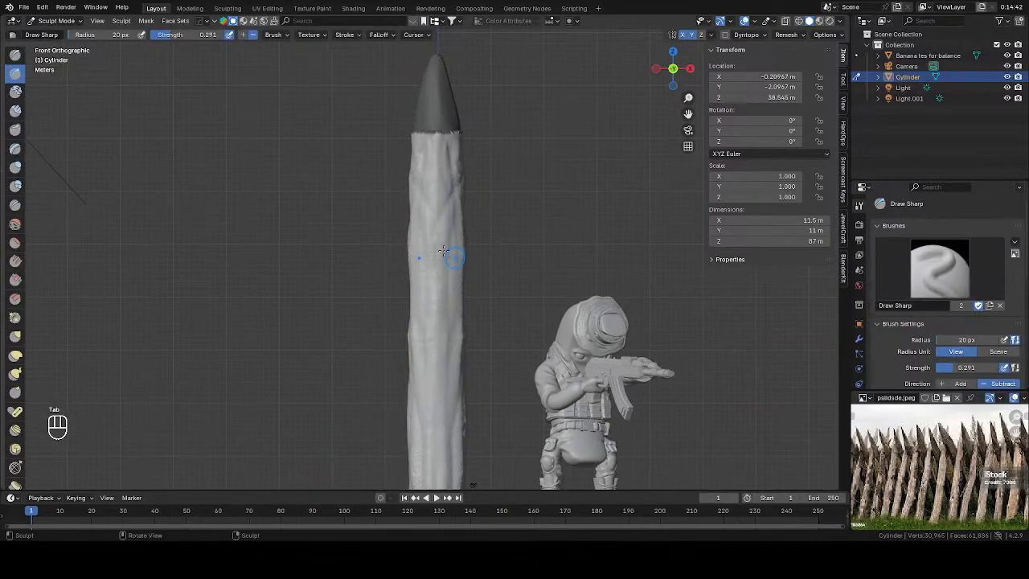
Step: Duplicate the Draw brush as a separate copy and unlink the image from its texture
left_click(14, 53)
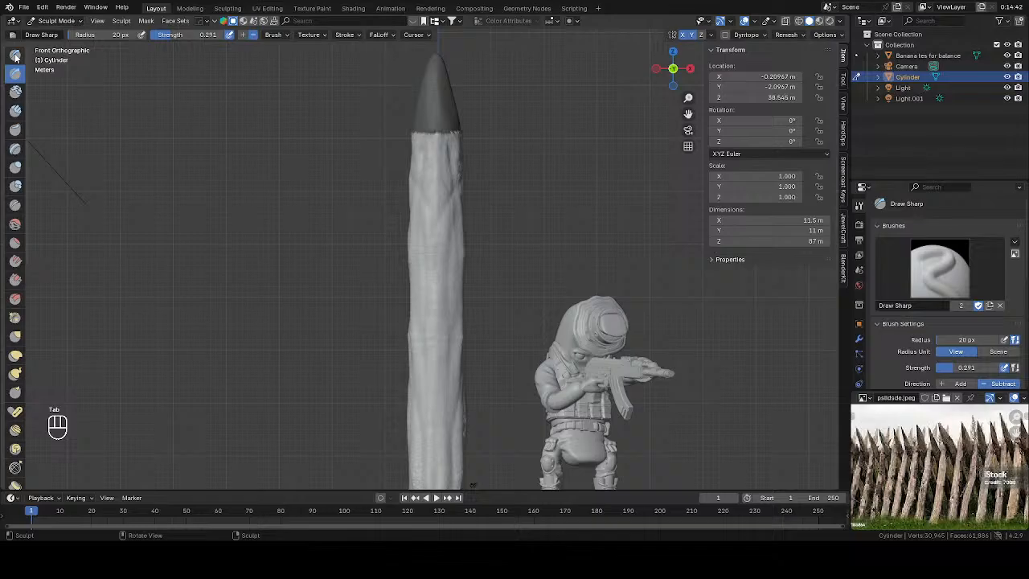
left_click(990, 306)
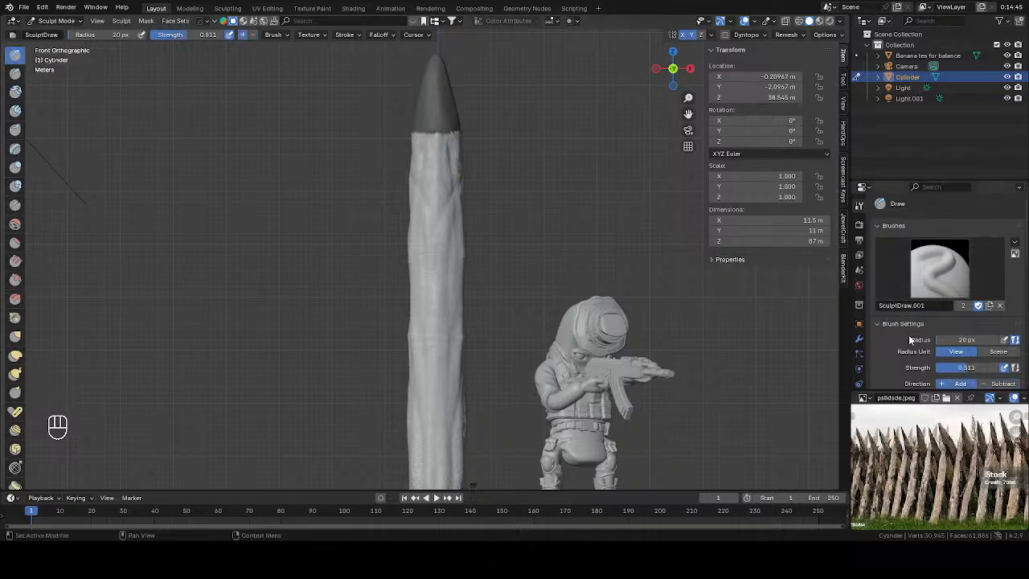
scroll(912, 339, "down", 4)
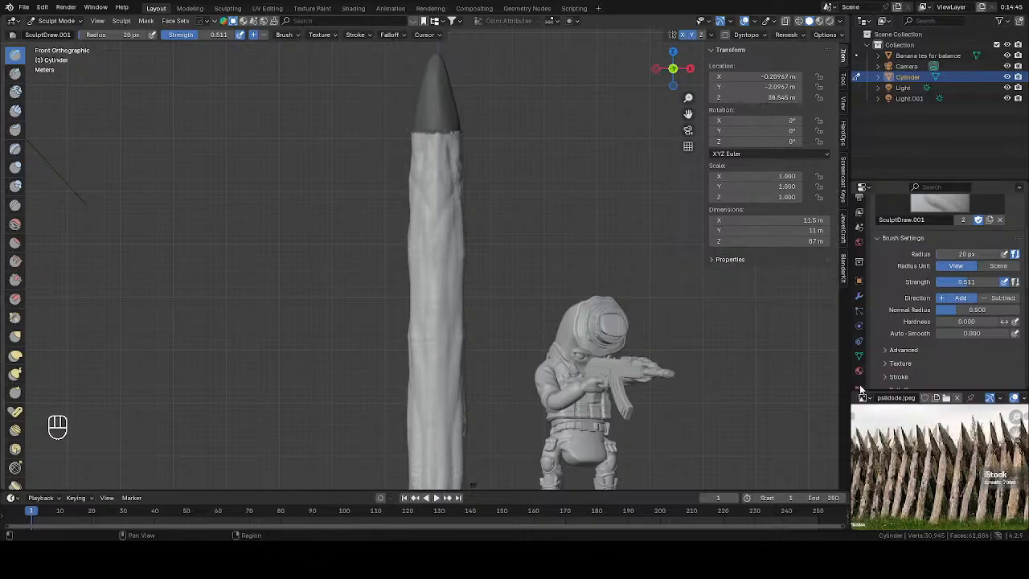
left_click(860, 387)
left_click(1016, 327)
Step: Remove the texture from the duplicated Draw brush and check that its texture slot is empty
scroll(860, 258, "up", 3)
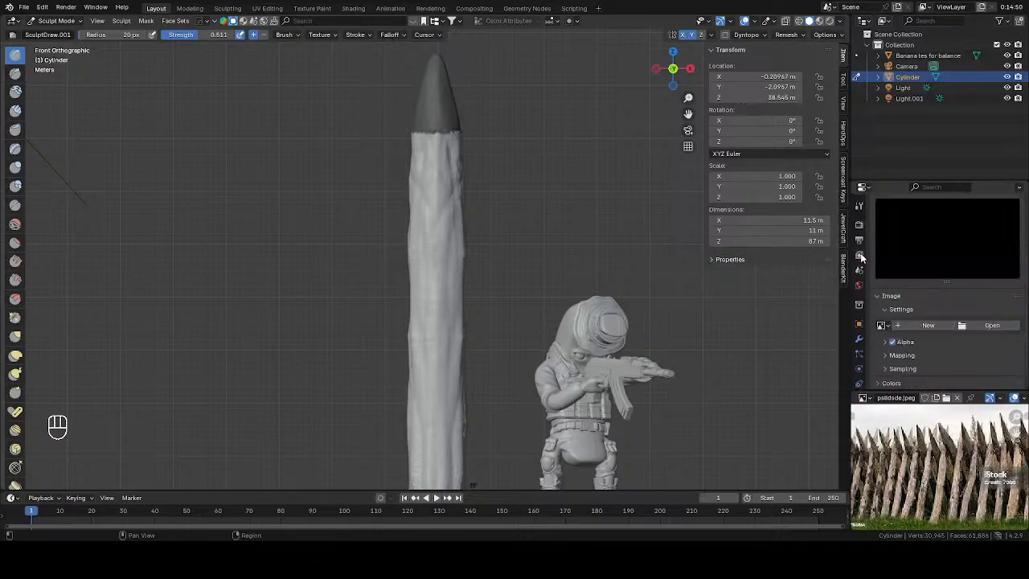
left_click(859, 205)
left_click(886, 336)
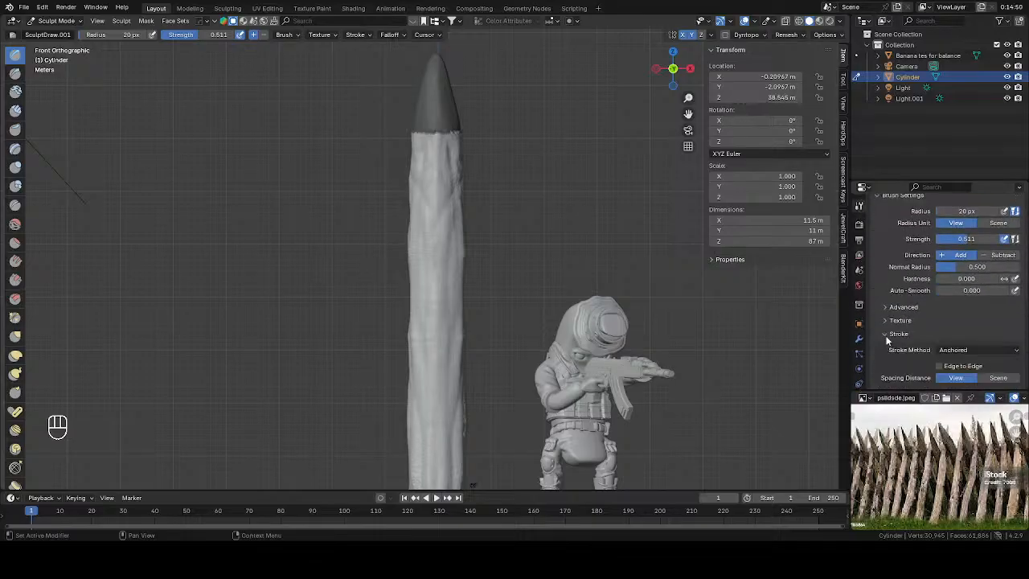
left_click(886, 320)
scroll(937, 335, "down", 3)
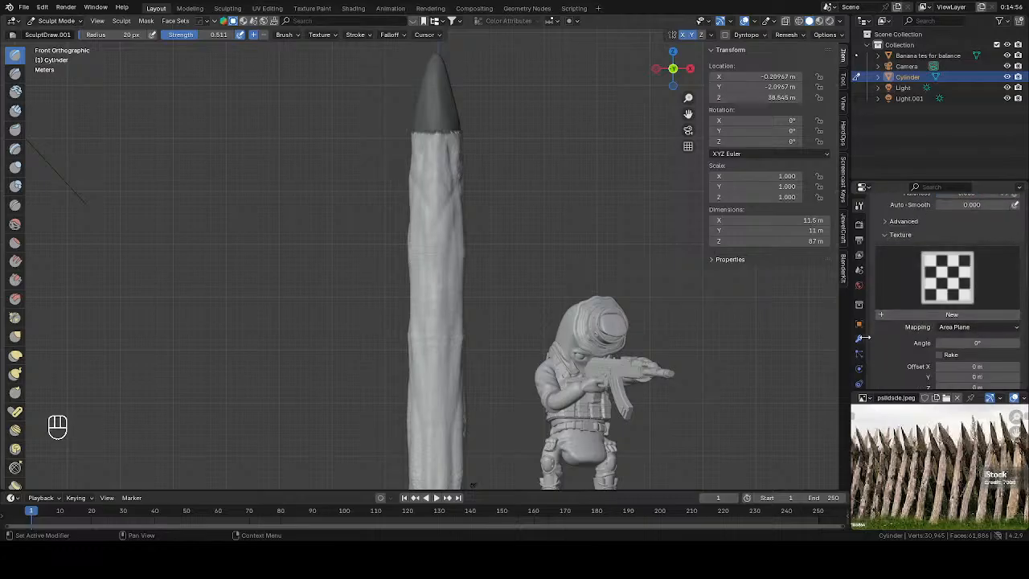
scroll(863, 338, "down", 3)
left_click(859, 377)
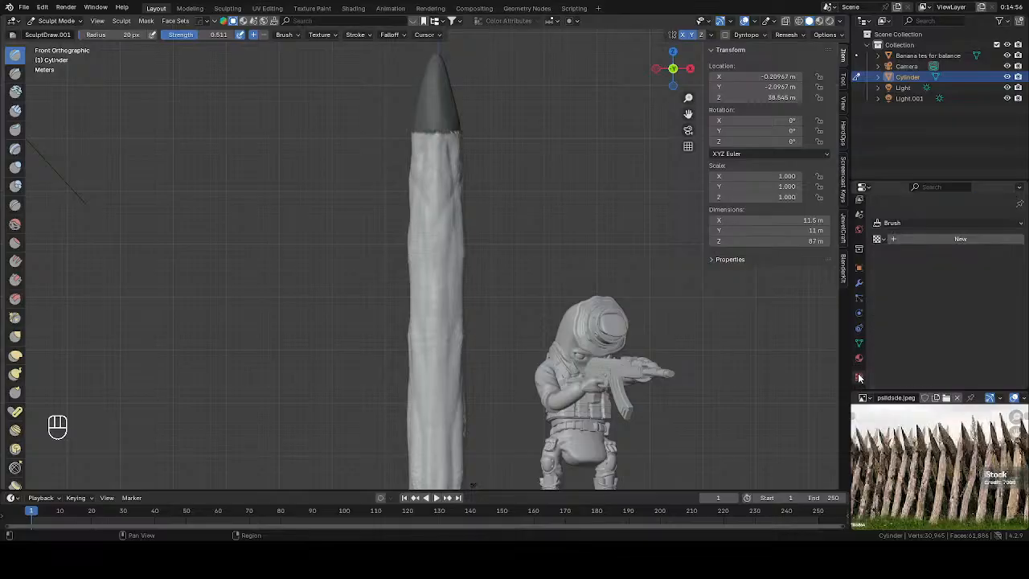
scroll(863, 218, "up", 3)
left_click(860, 215)
Step: Set the duplicated brush's stroke method to Space and its falloff curve to Smooth
scroll(962, 321, "down", 10)
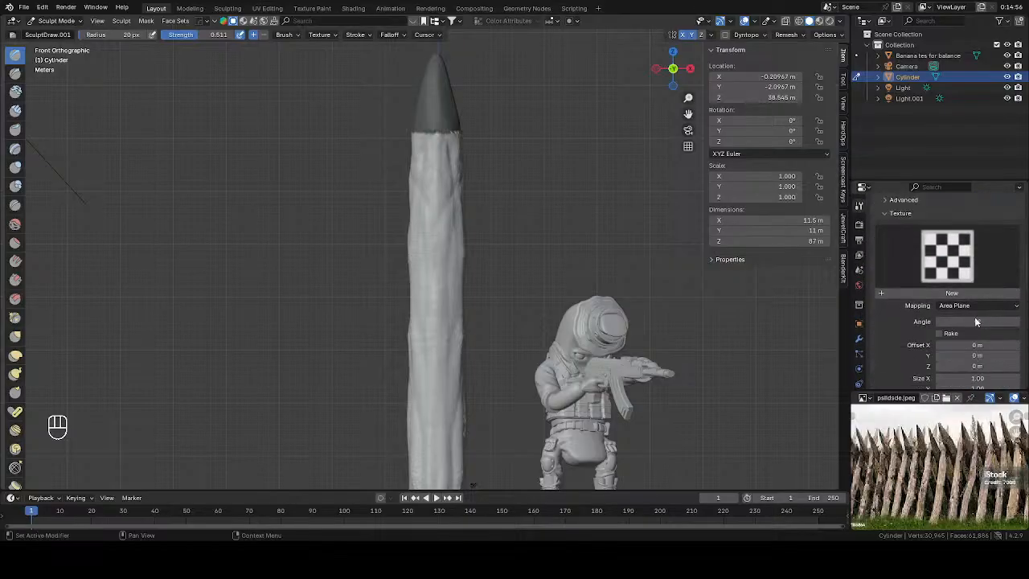
left_click(1003, 327)
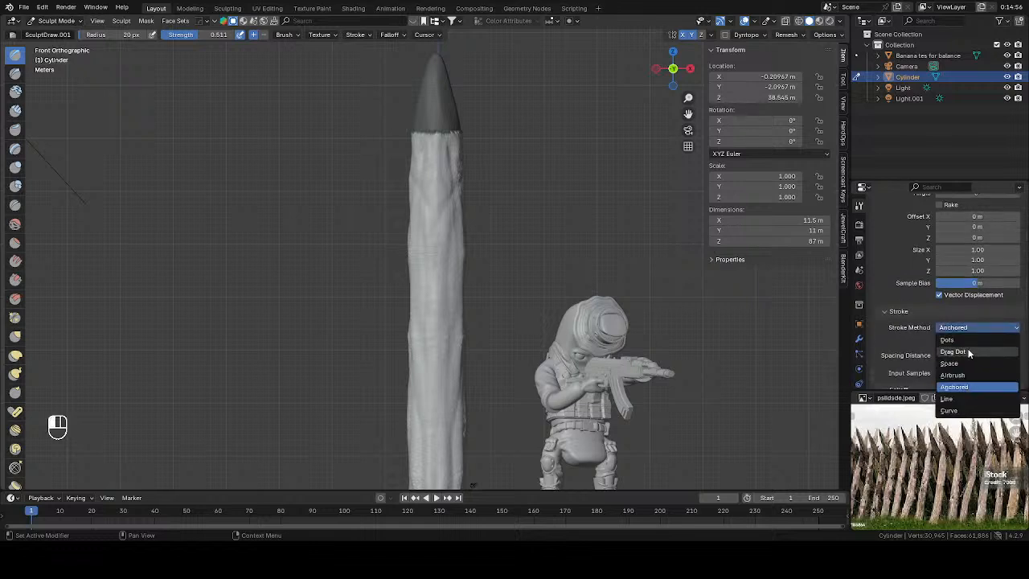
left_click(961, 369)
scroll(909, 329, "down", 2)
scroll(909, 328, "down", 3)
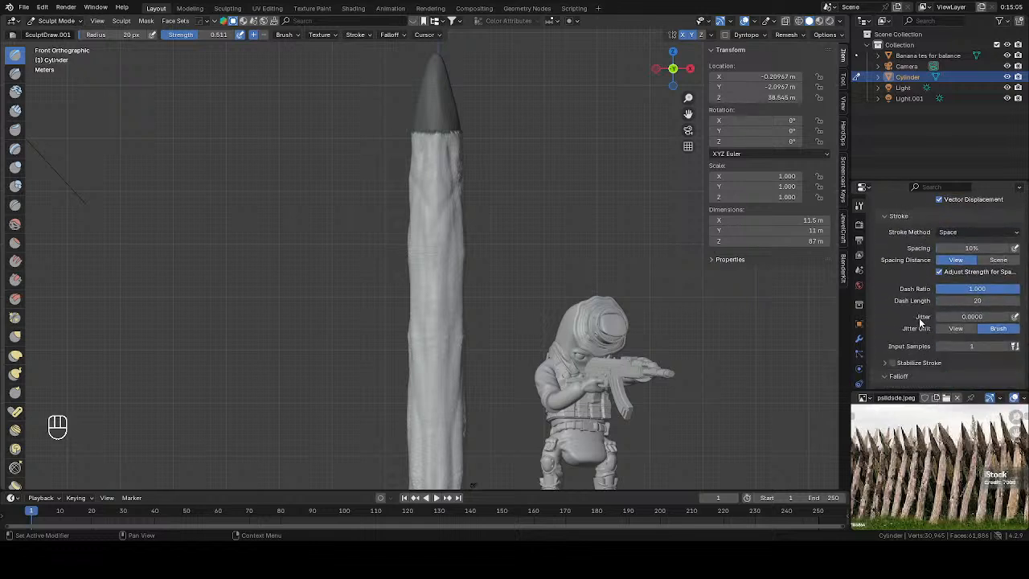
left_click(916, 346)
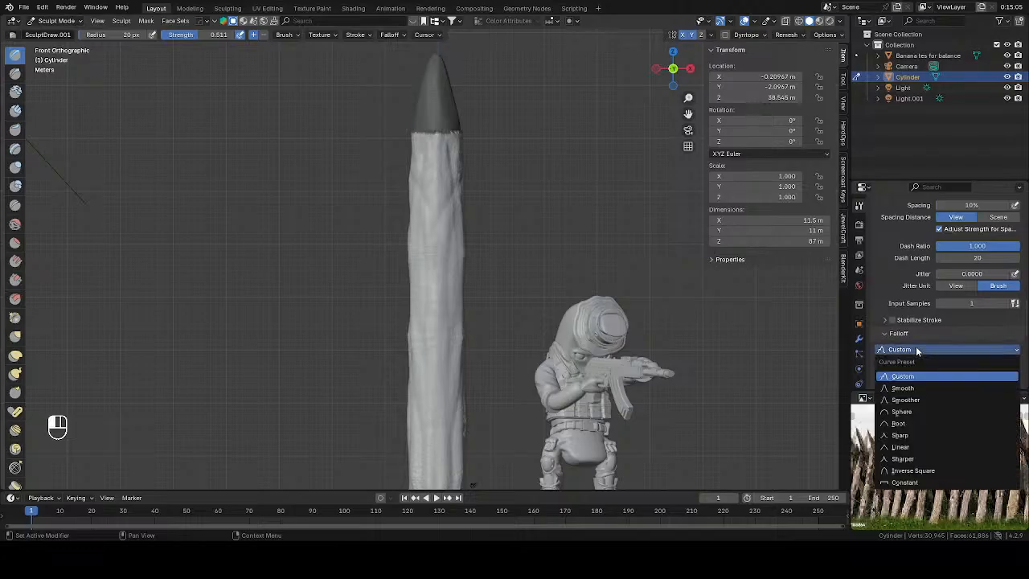
left_click(897, 393)
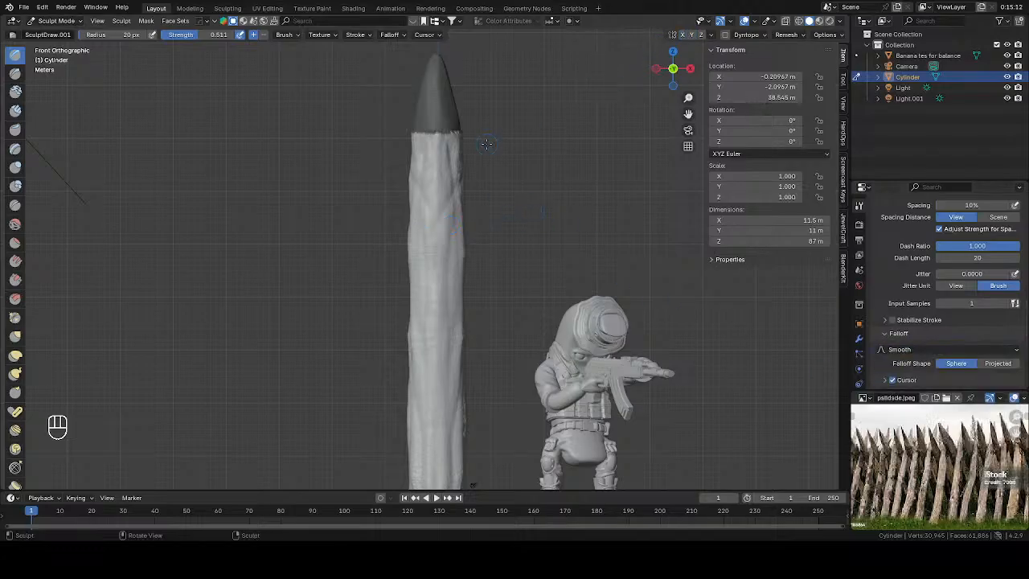
Step: Try a dab with the untextured Draw brush on the middle shaft and undo it
key("f")
key("f")
left_click(452, 235)
key("ctrl+z")
Step: Set the brush radius to 22 px, turn off X and Y symmetry, and dent a knot into the shaft
key("f")
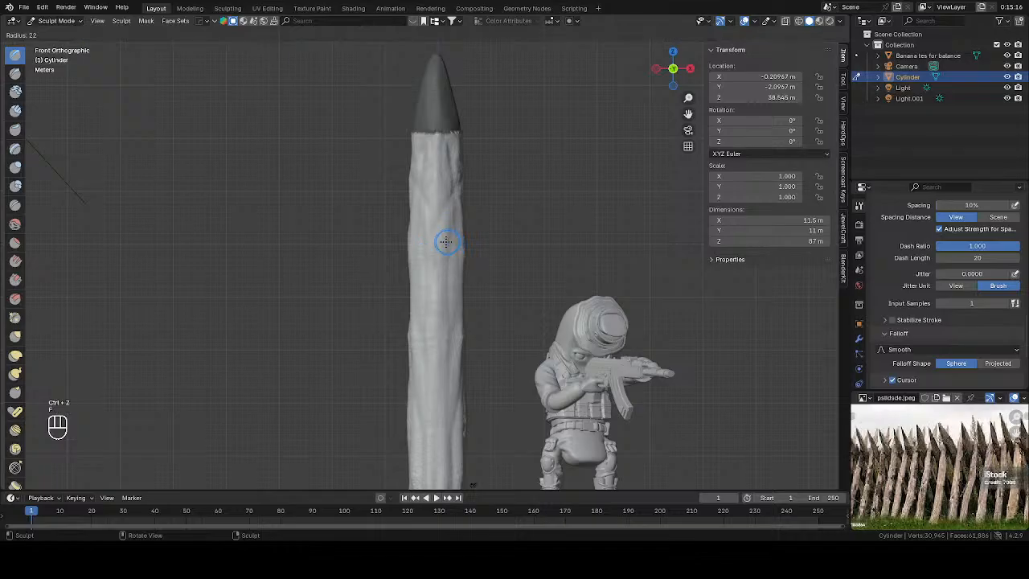
left_click(444, 220)
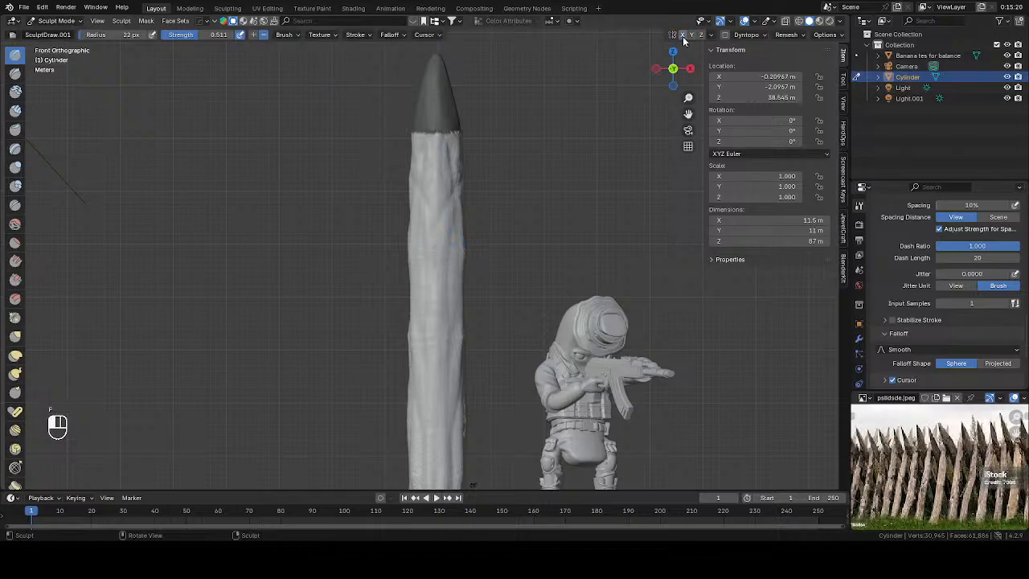
left_click_drag(447, 254, 448, 254)
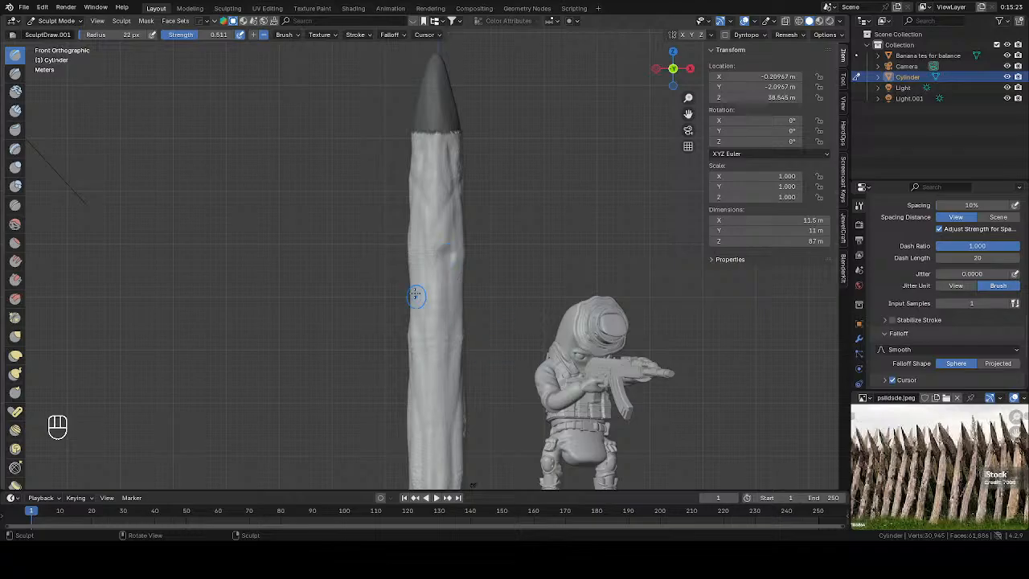
Step: Reduce the brush radius to 15 px, deepen the knot hole and carve a second one lower on the shaft
key("f")
left_click(445, 251)
left_click_drag(445, 252, 448, 257)
mouse_move(438, 439)
middle_mouse_down("shift")
mouse_move(464, 276)
mouse_move(452, 275)
middle_mouse_up("shift")
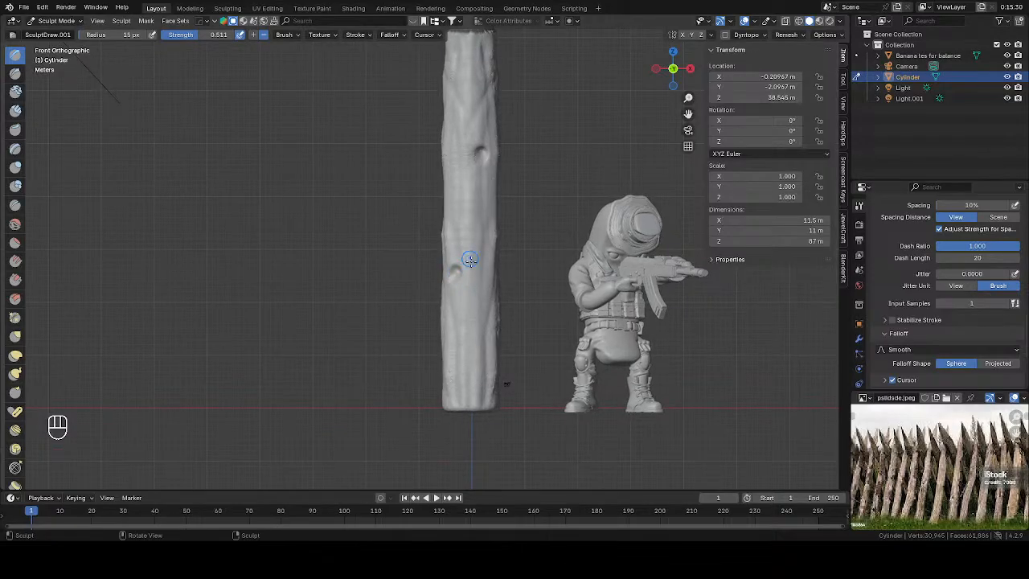
Step: Switch the brush direction to Add, set its radius to 23 px and build up a raised rim around a knot hole
middle_click_drag(477, 207, 257, 65)
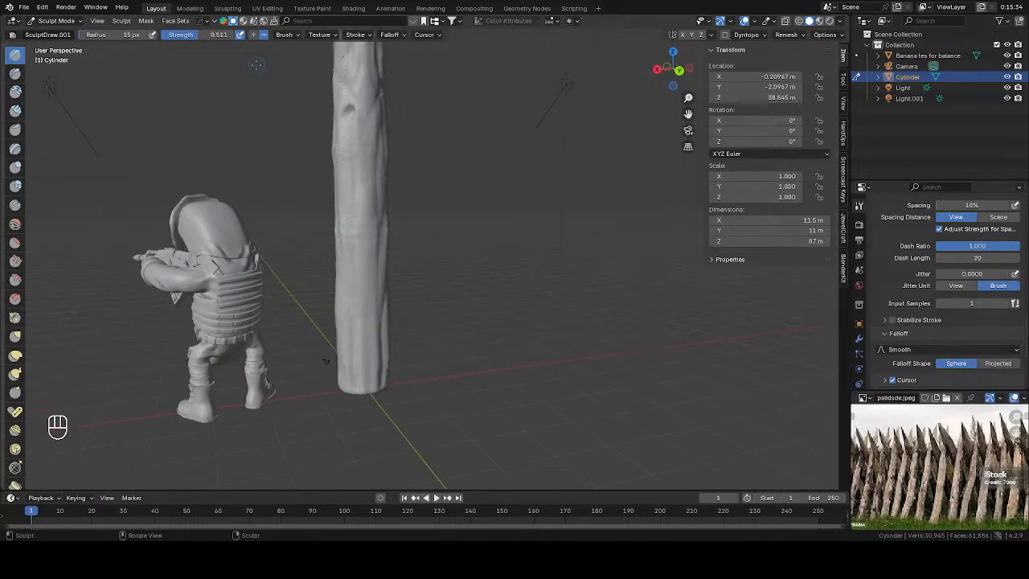
left_click(255, 38)
mouse_move(322, 113)
middle_mouse_down()
mouse_move(354, 124)
mouse_move(338, 119)
middle_mouse_up()
key("f")
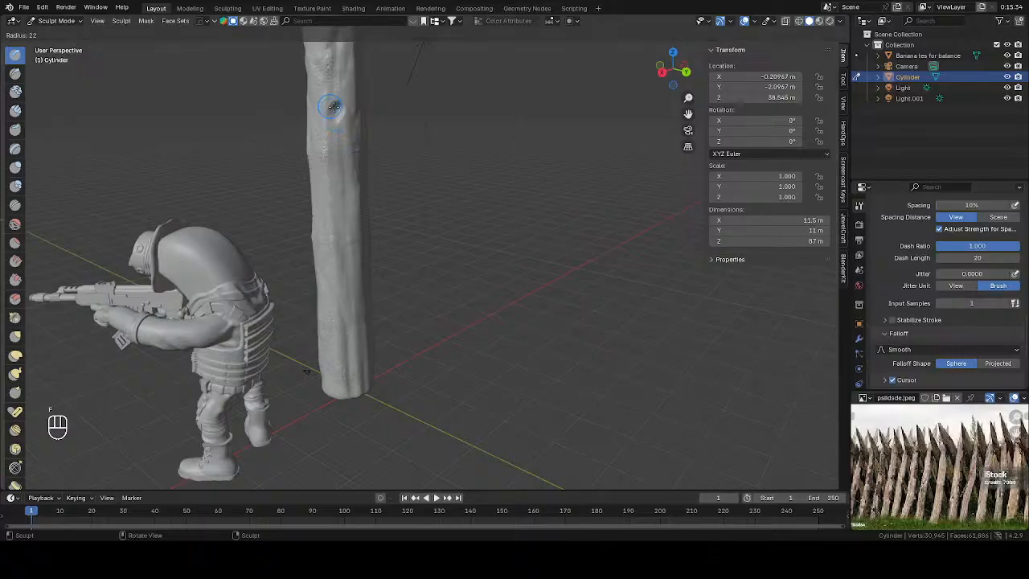
mouse_move(334, 96)
left_mouse_down()
mouse_move(346, 104)
mouse_move(333, 124)
mouse_move(328, 109)
left_mouse_up()
mouse_move(332, 114)
middle_mouse_down()
mouse_move(342, 136)
mouse_move(416, 142)
middle_mouse_up()
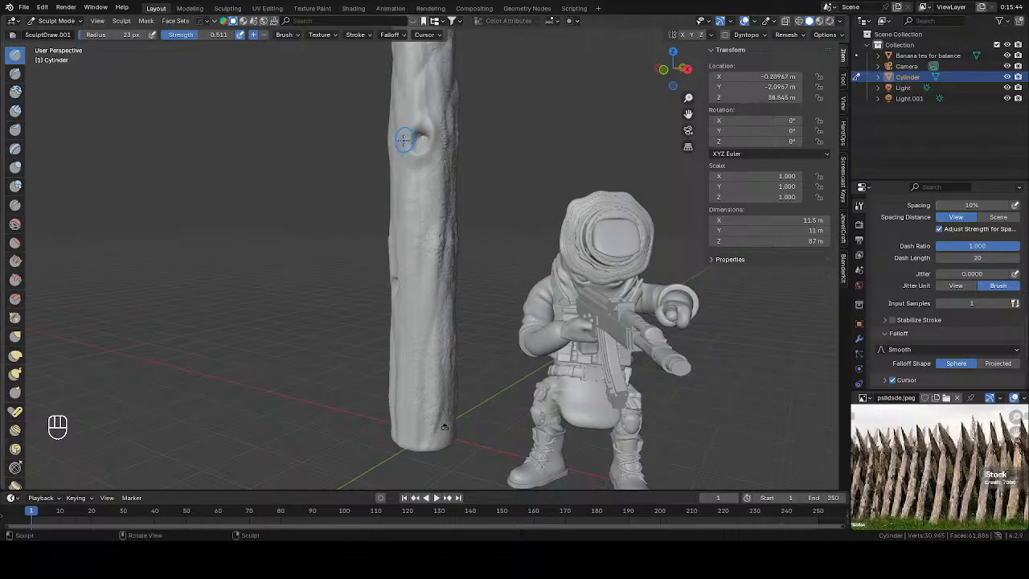
Step: Build up raised rims around both knot holes on the shaft with the Draw brush, undoing a stray stroke
left_click_drag(408, 137, 402, 202)
middle_click_drag(402, 202, 487, 257)
left_click_drag(451, 246, 453, 271)
middle_click_drag(453, 271, 474, 272)
key("ctrl+z")
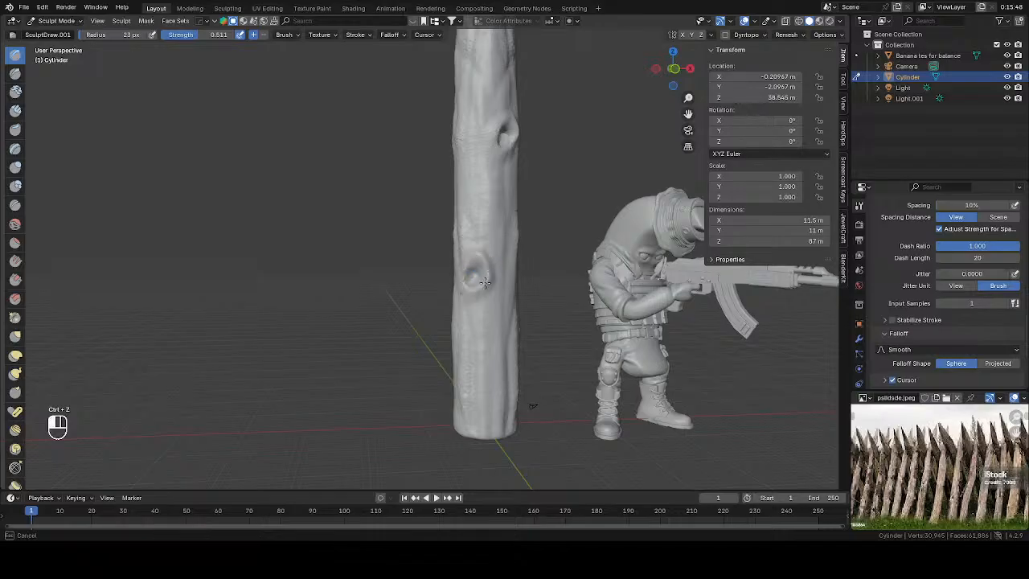
left_click_drag(461, 266, 479, 276)
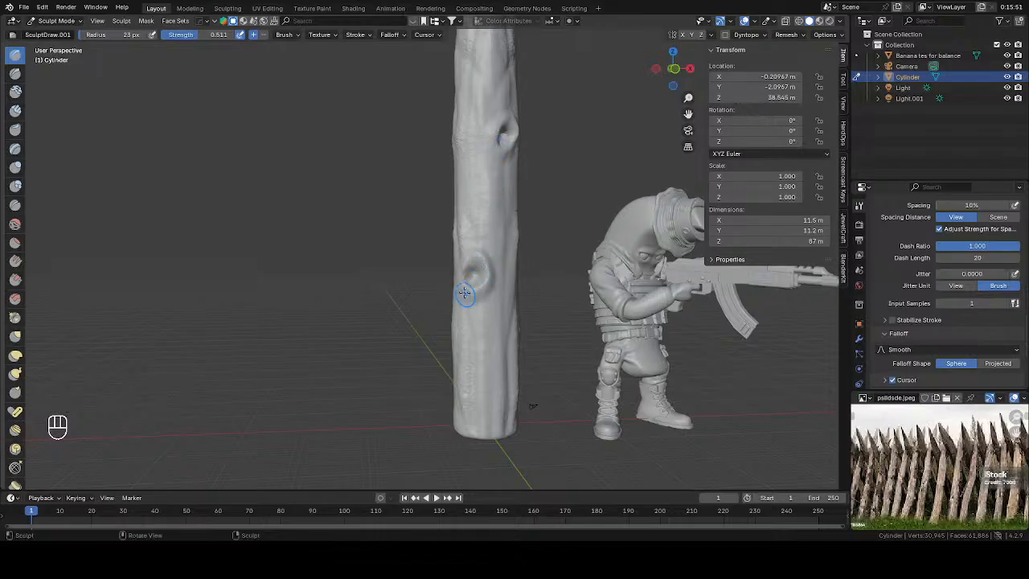
Step: Soften the rims of both knot holes from several sides with the Smooth brush at a 27 px radius
key("f")
key("s")
key("f")
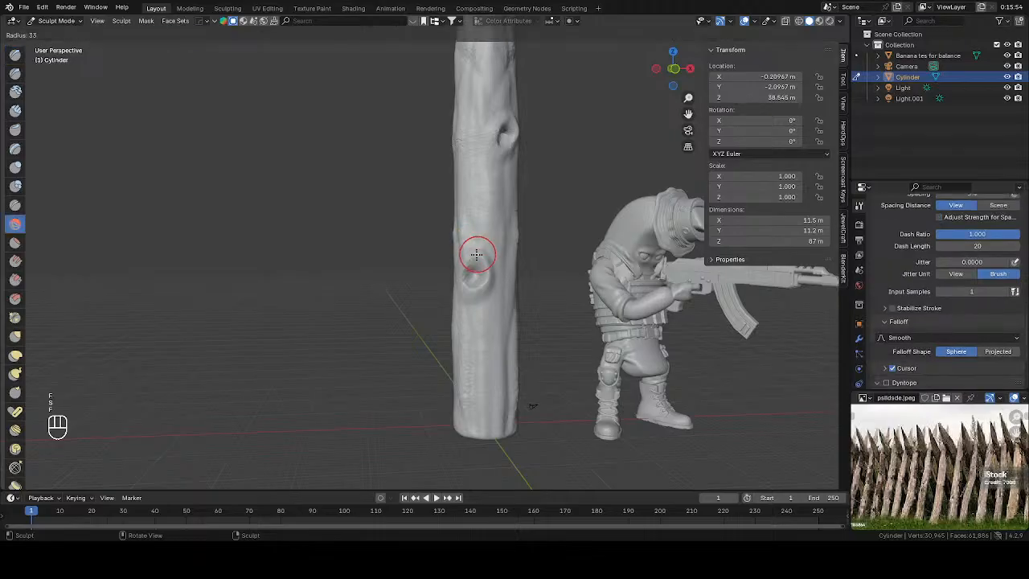
left_click(477, 255)
mouse_move(477, 255)
left_mouse_down()
mouse_move(484, 276)
mouse_move(467, 283)
mouse_move(476, 256)
mouse_move(464, 270)
left_mouse_up()
middle_click_drag(497, 140, 436, 152)
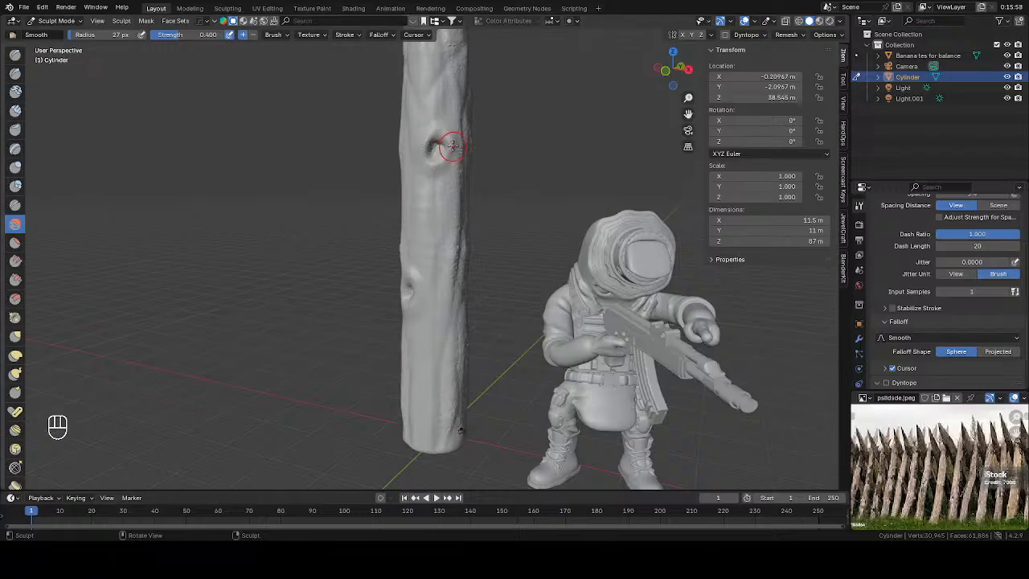
left_click_drag(453, 145, 433, 168)
mouse_move(447, 161)
middle_mouse_down()
mouse_move(413, 193)
mouse_move(353, 202)
mouse_move(315, 190)
middle_mouse_up()
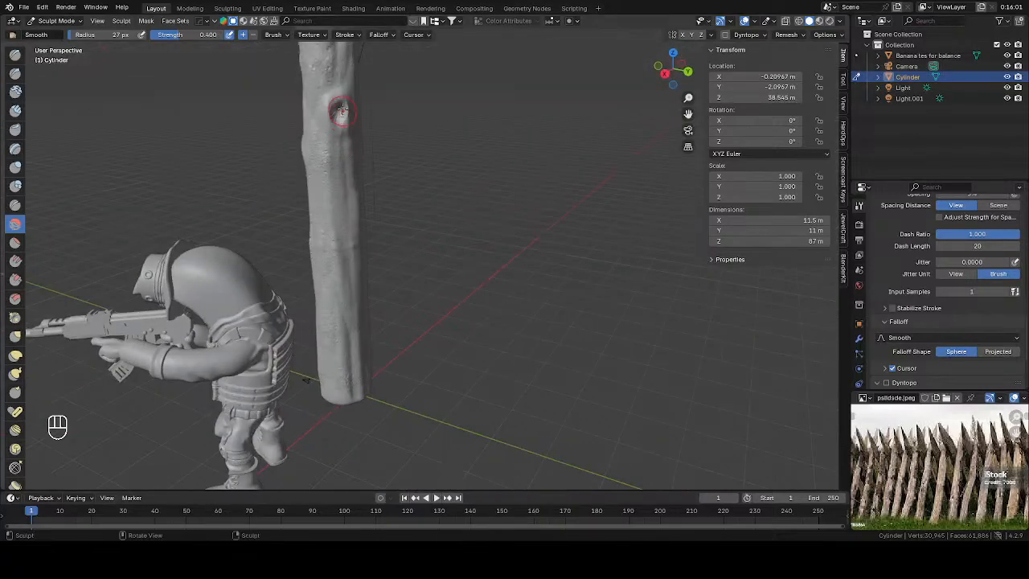
left_click_drag(341, 110, 335, 127)
middle_click_drag(335, 128, 434, 143)
left_click_drag(432, 153, 415, 157)
Step: Touch up the upper knot hole with the Draw brush and the Smooth brush, reducing the Smooth radius to 21 px
key("x")
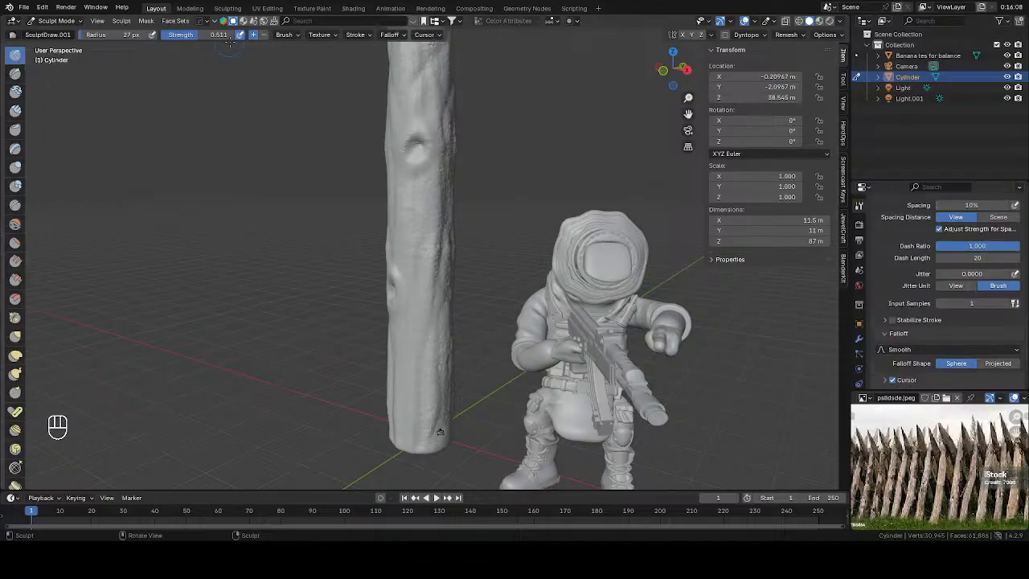
key("f")
left_click(417, 147)
key("s")
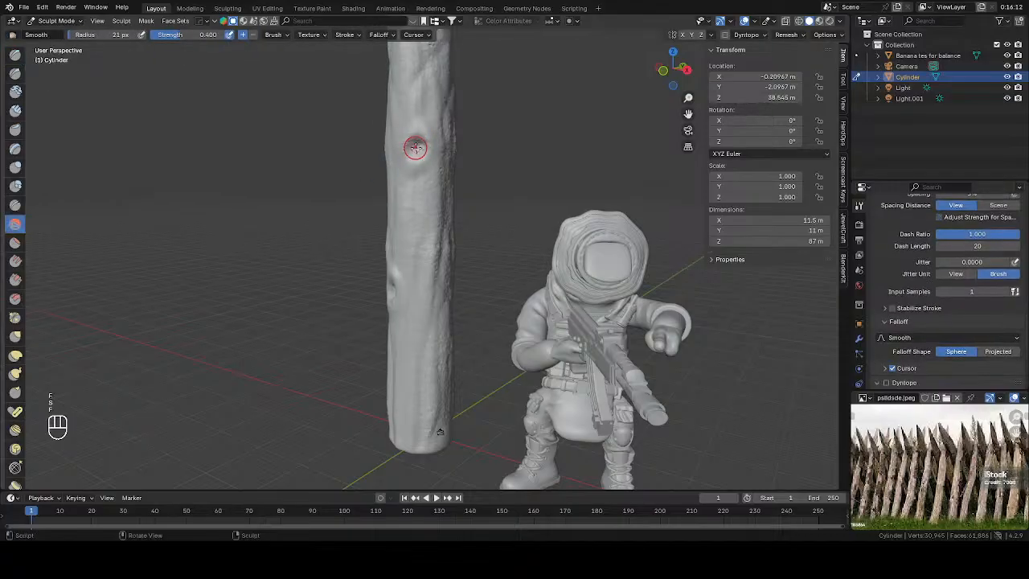
key("f")
Step: Check the whole stake from the front in Object Mode, return to Sculpt Mode and invert the mask to free the sharpened tip
key("KP_1")
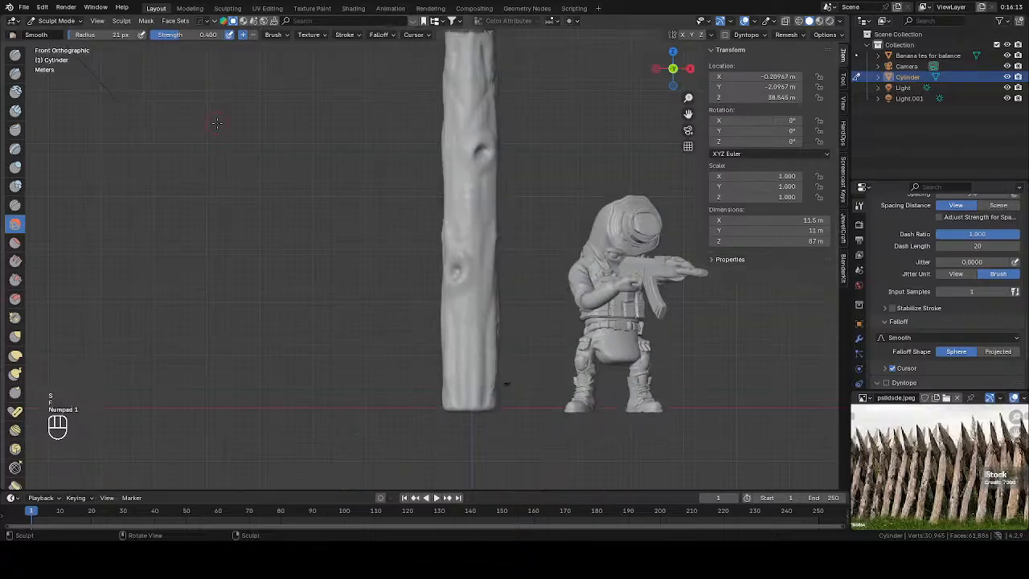
scroll(216, 123, "down", 3)
key("Tab")
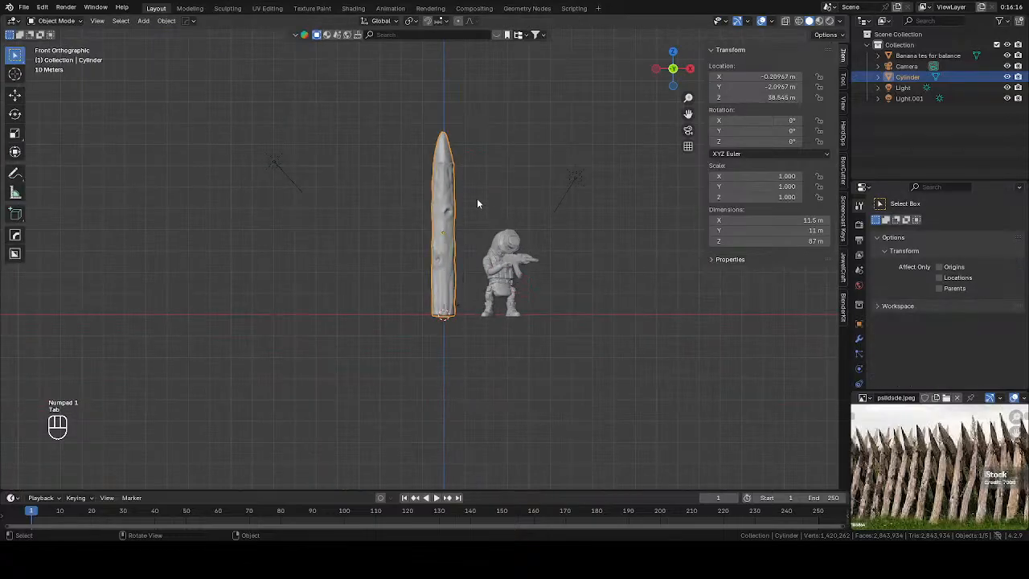
middle_click_drag(477, 198, 493, 177, "shift")
middle_click_drag(495, 212, 501, 264, "shift")
left_click(457, 193)
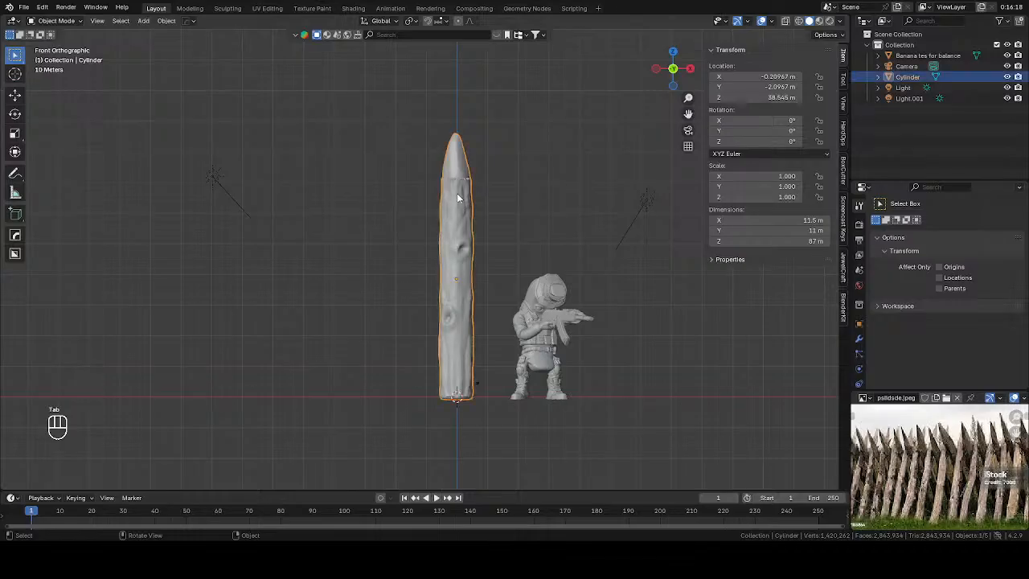
key("Tab")
scroll(462, 233, "up", 3)
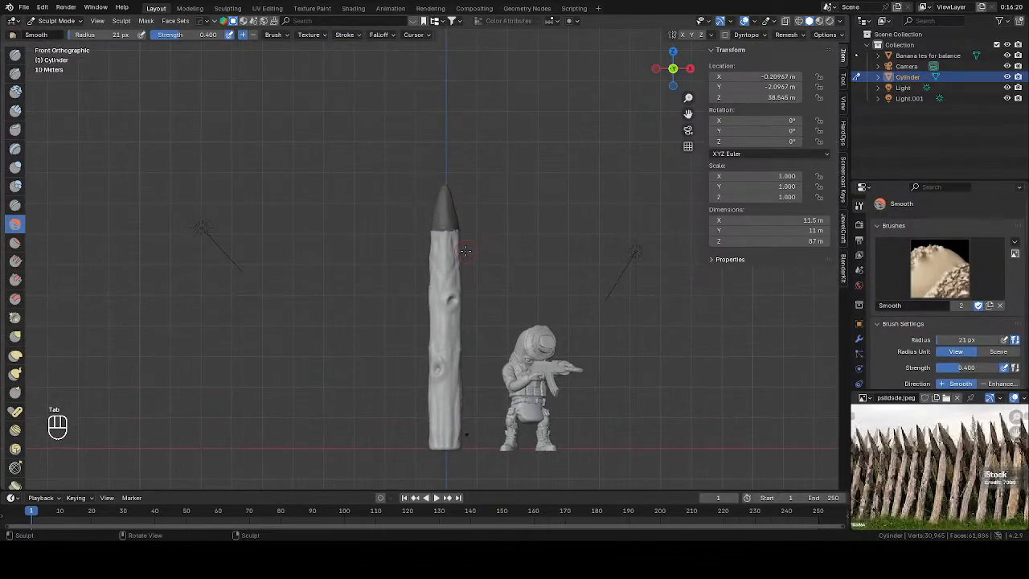
key("ctrl+i")
scroll(471, 237, "up", 2)
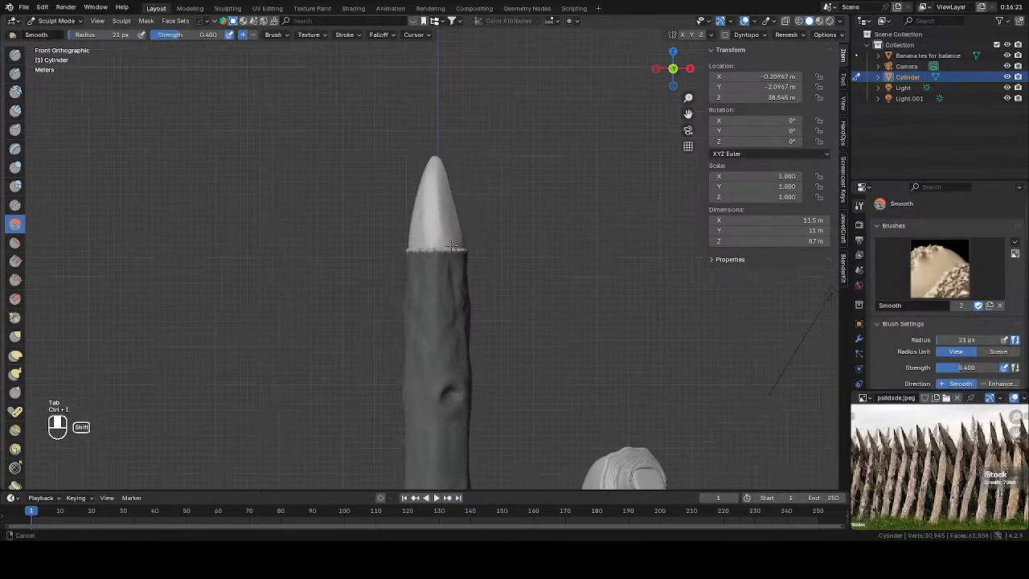
Step: Choose the Draw Sharp brush, enable X and Y symmetry, and undo a trial cut across the tip
left_click(15, 73)
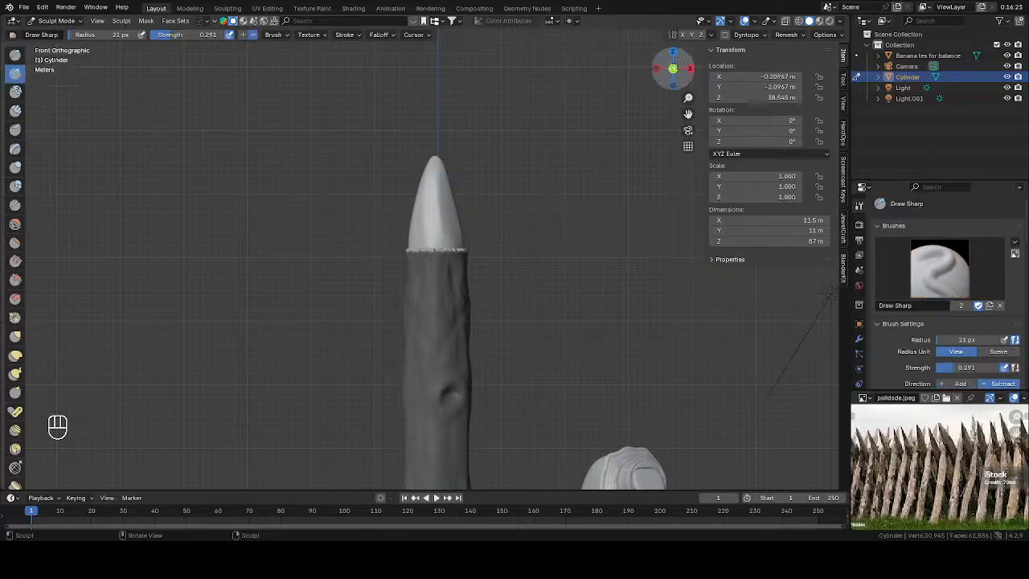
left_click(684, 35)
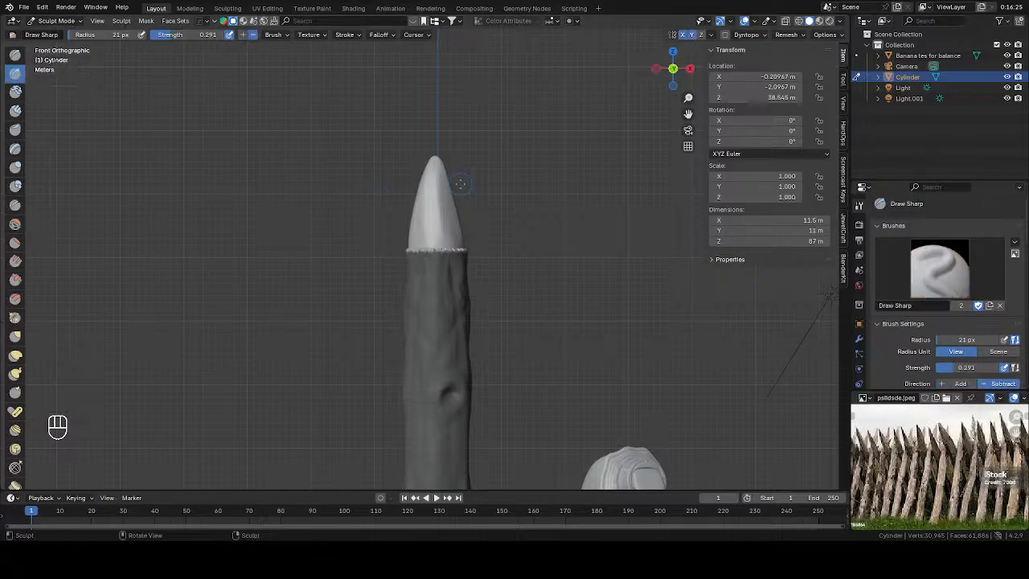
mouse_move(461, 184)
left_mouse_down()
mouse_move(440, 195)
mouse_move(410, 189)
left_mouse_up()
key("ctrl+z")
Step: Set the Draw Sharp radius to 16 px and strength to 0.522, and carve horizontal notches around the tip
key("f")
left_click(454, 187)
left_click_drag(179, 35, 196, 36)
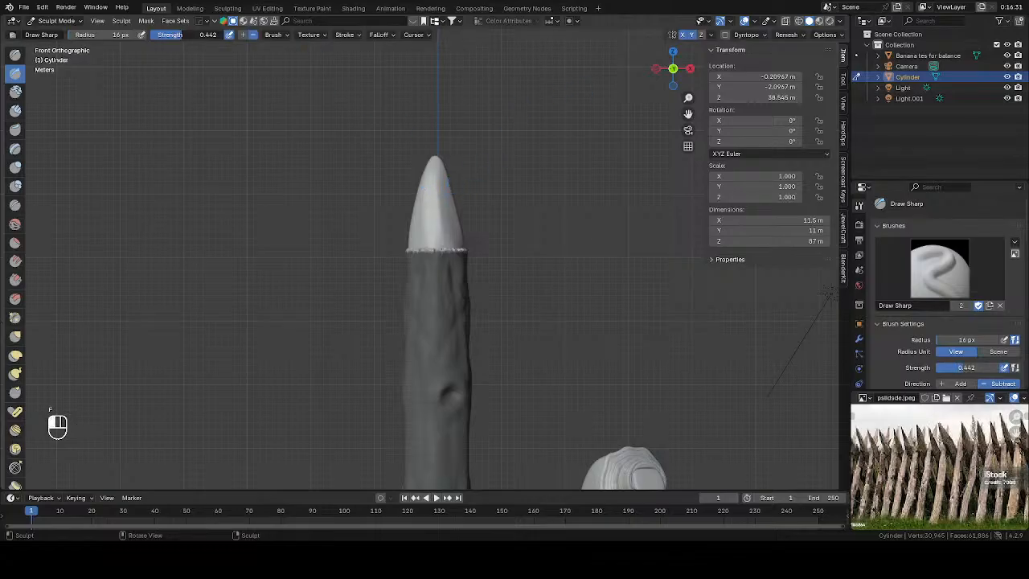
mouse_move(451, 182)
left_mouse_down()
mouse_move(415, 187)
mouse_move(461, 203)
mouse_move(420, 222)
mouse_move(459, 233)
left_mouse_up()
key("ctrl+z")
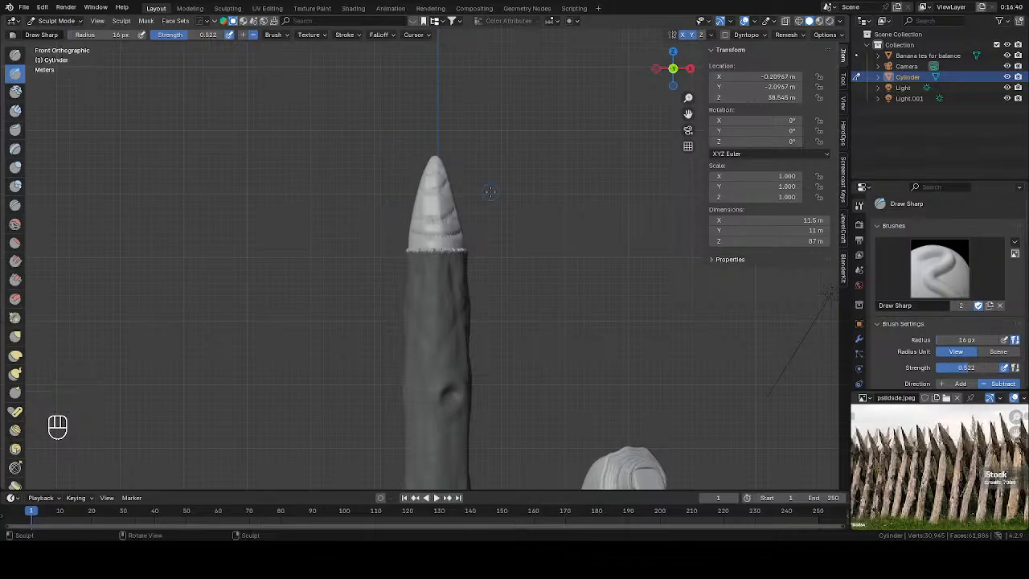
mouse_move(392, 150)
middle_mouse_down()
mouse_move(395, 204)
mouse_move(333, 179)
mouse_move(331, 193)
middle_mouse_up()
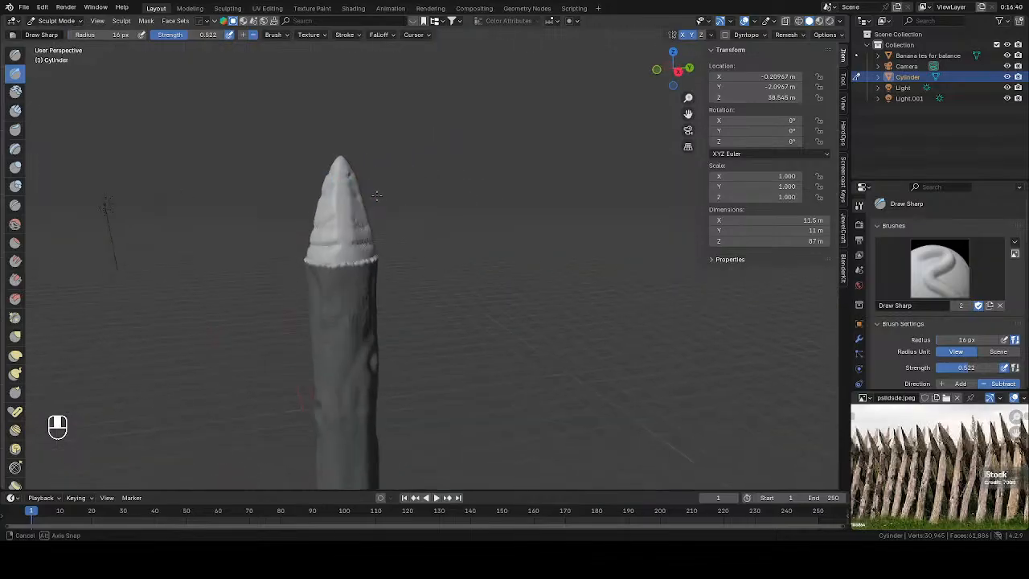
left_click_drag(369, 224, 317, 224)
left_click_drag(371, 243, 315, 243)
Step: Switch to the Blob brush and enable Dyntopo with a resolution of 3
left_click(15, 186)
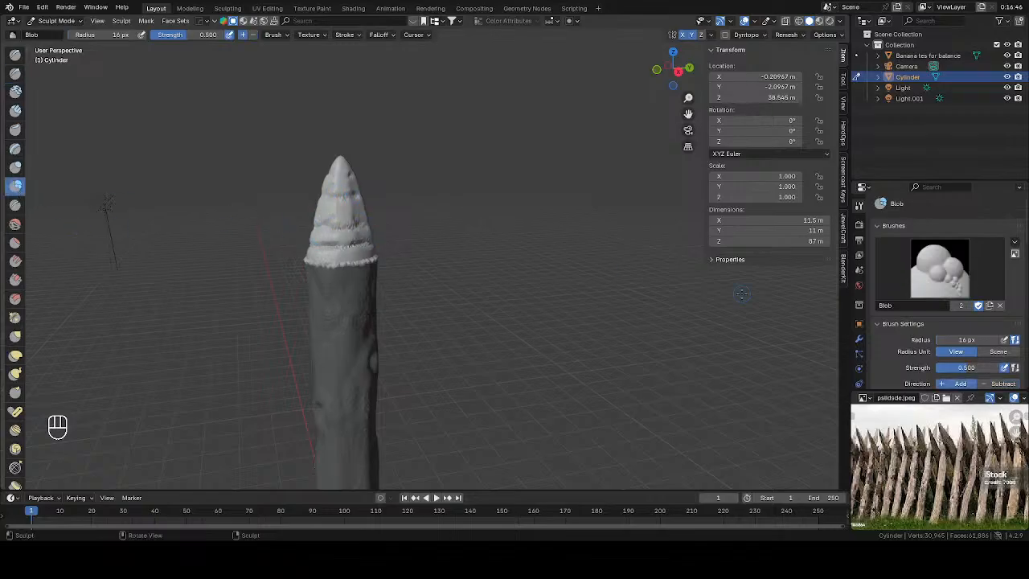
scroll(895, 333, "down", 8)
scroll(891, 336, "down", 10)
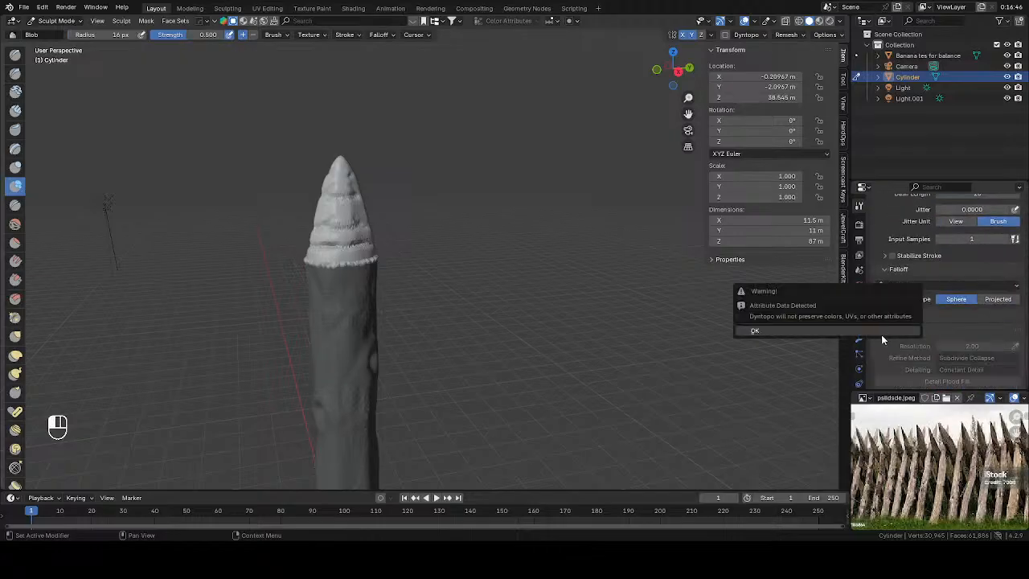
left_click(886, 331)
scroll(885, 334, "up", 1)
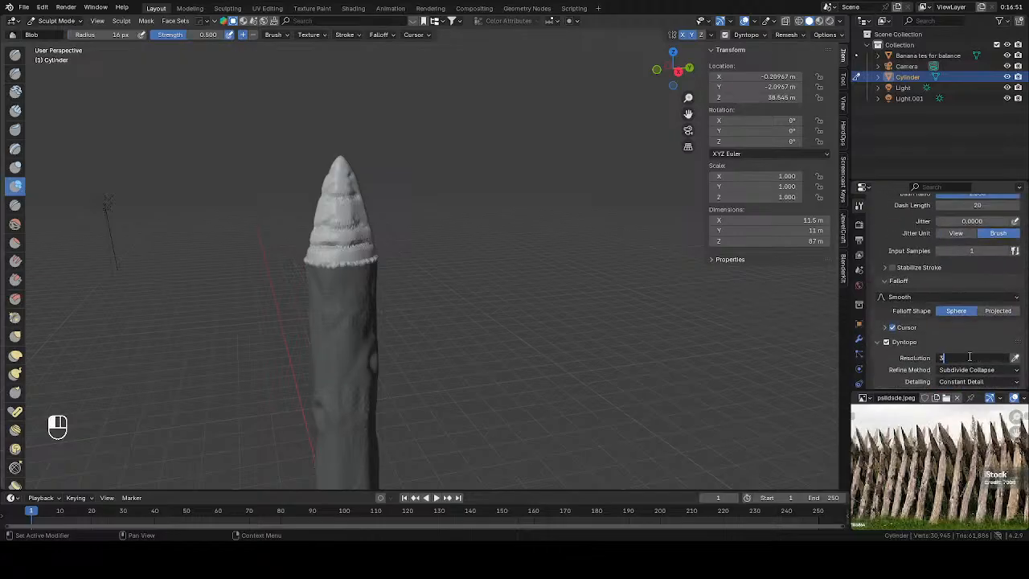
type("3")
key("Return")
Step: Set the Blob radius to 54 px, reduce its strength to 0, and brush over the tip to refine its mesh
key("f")
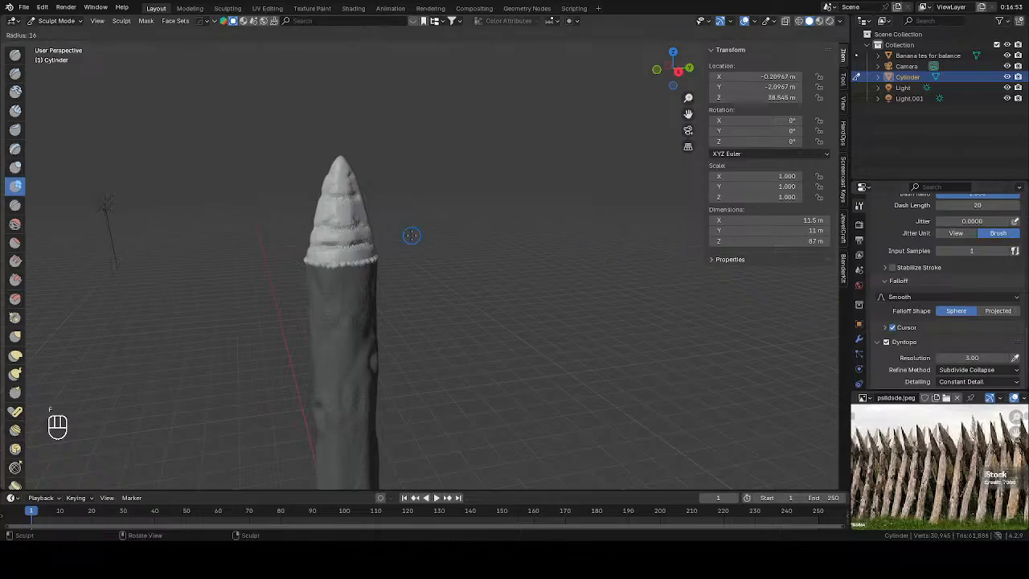
left_click(434, 233)
mouse_move(362, 197)
left_mouse_down()
mouse_move(342, 227)
mouse_move(302, 193)
left_mouse_up()
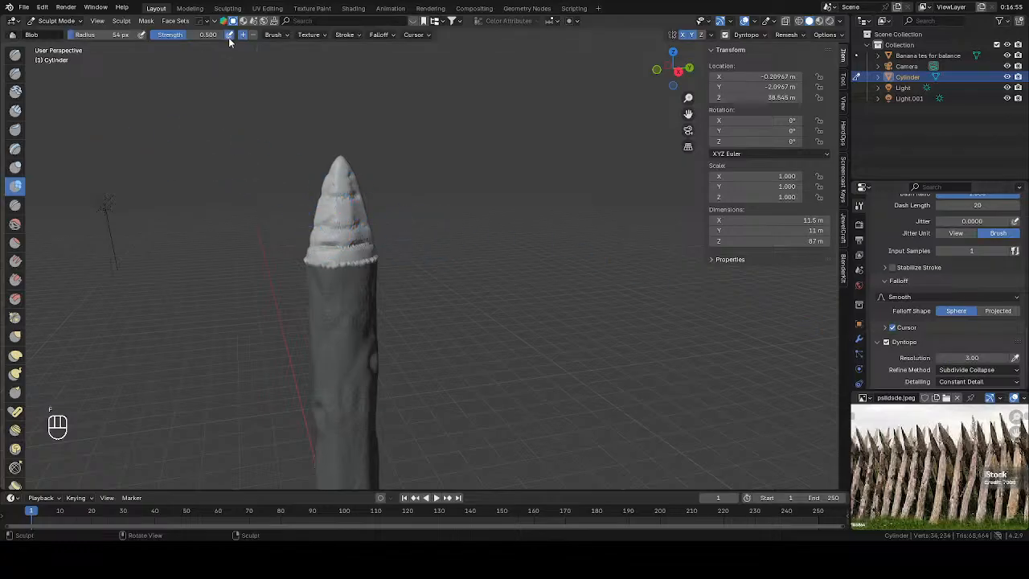
left_click_drag(201, 36, 147, 36)
mouse_move(344, 203)
left_mouse_down()
mouse_move(326, 236)
mouse_move(318, 207)
left_mouse_up()
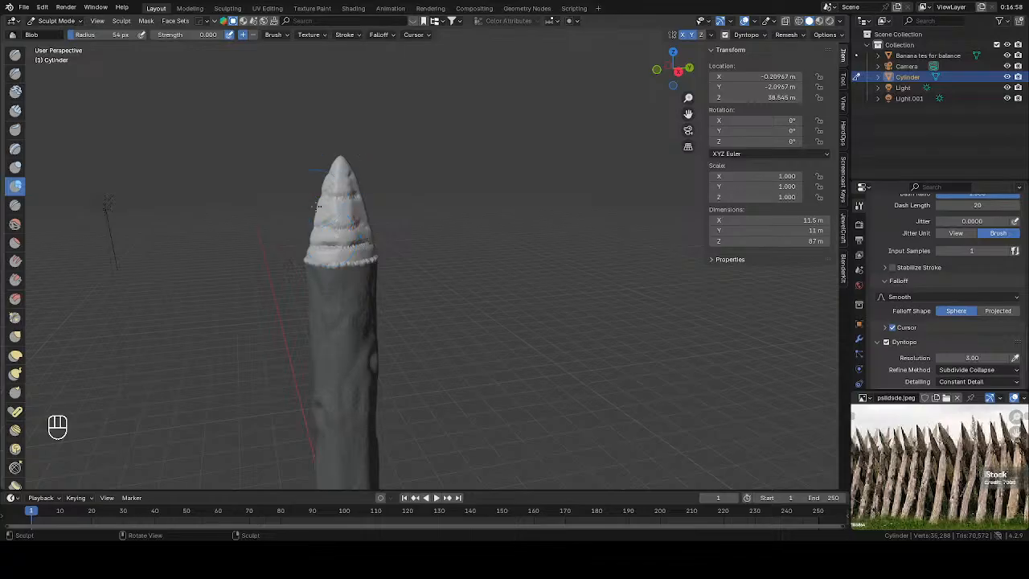
middle_click_drag(318, 207, 496, 192)
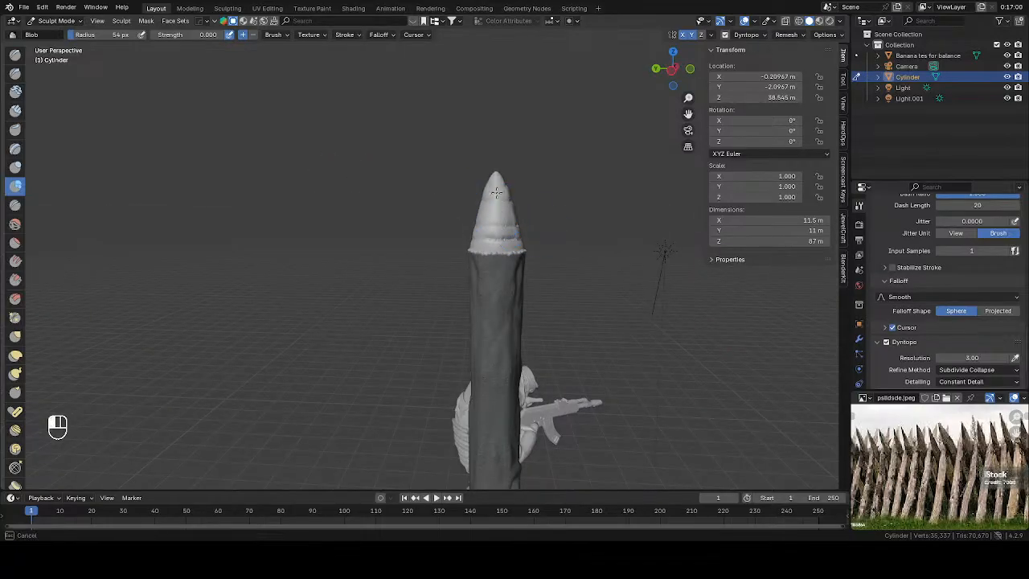
middle_click_drag(524, 238, 517, 291, "shift")
scroll(515, 283, "up", 3)
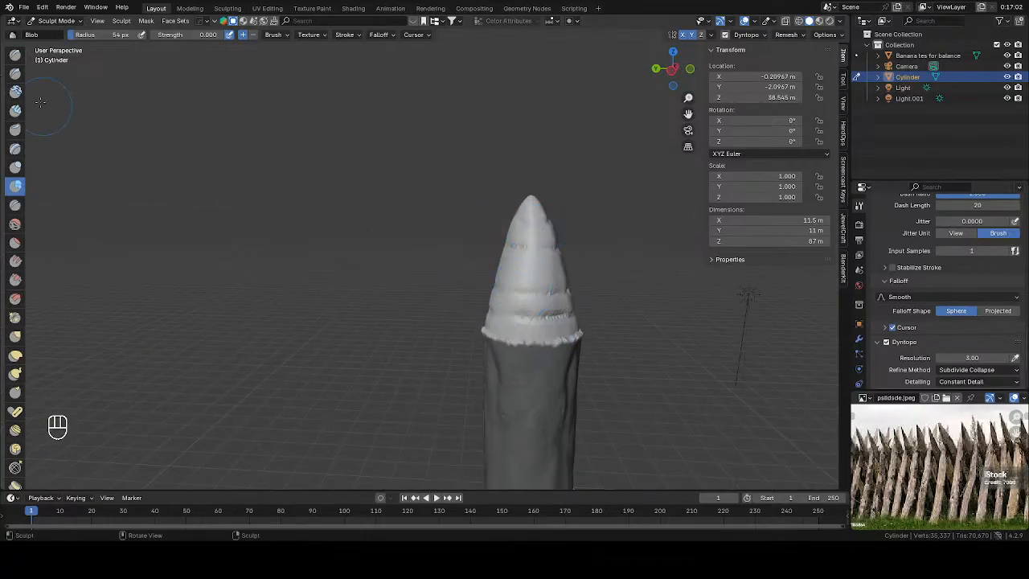
Step: Return to Draw Sharp with a 28 px radius, turn off Dyntopo and deepen the notches around the tip
left_click(16, 72)
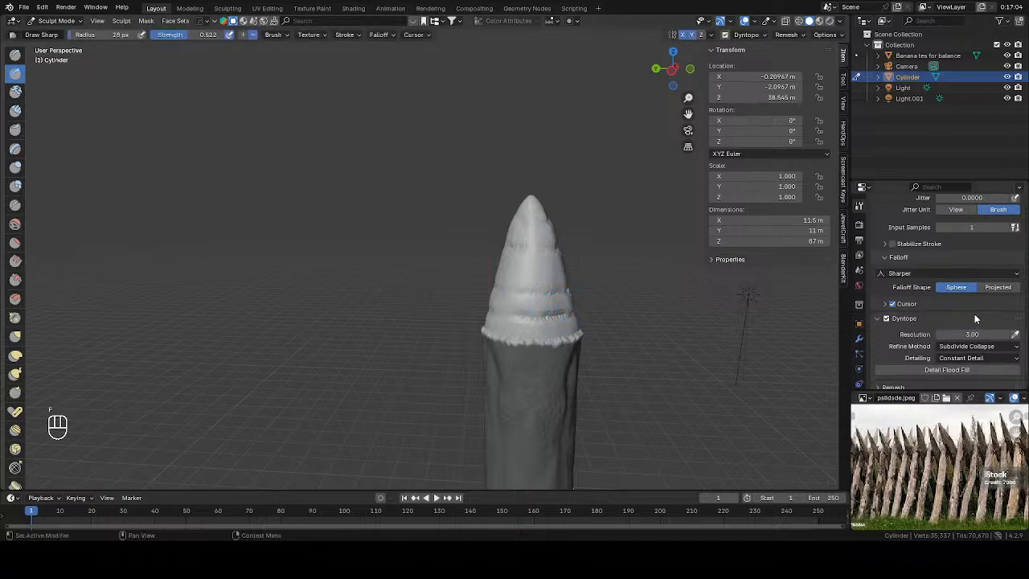
left_click(887, 319)
left_click_drag(557, 288, 505, 290)
middle_click_drag(587, 302, 487, 298)
mouse_move(507, 254)
left_mouse_down()
mouse_move(459, 237)
mouse_move(478, 237)
left_mouse_up()
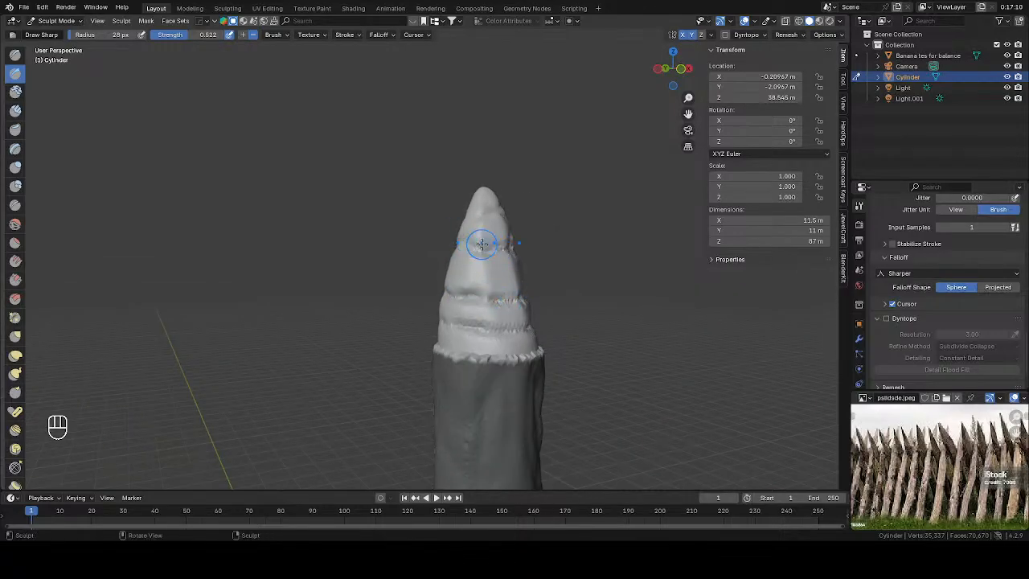
middle_click_drag(478, 237, 460, 223)
middle_click_drag(458, 279, 354, 267)
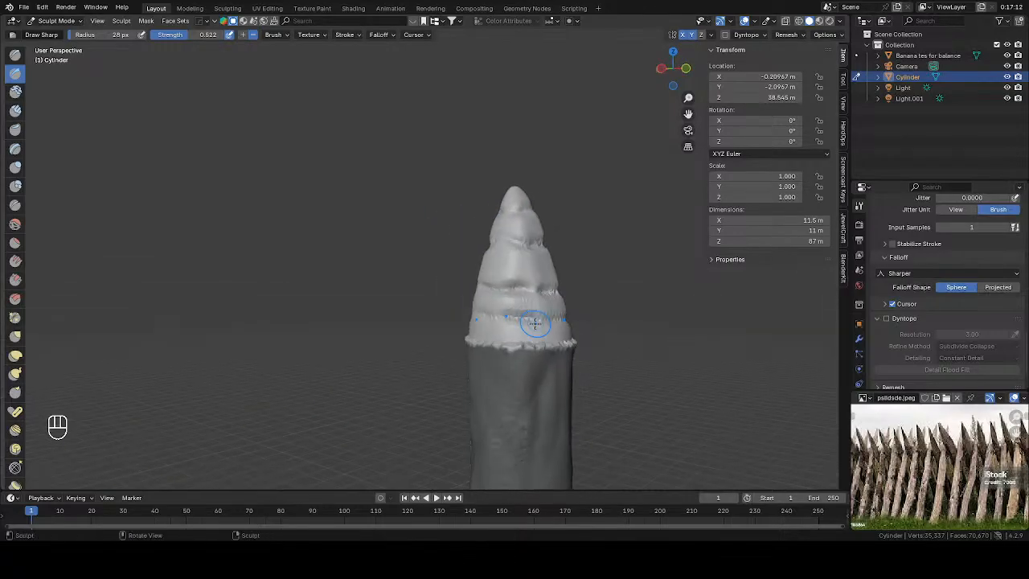
Step: Go over the tip's remaining notches, then soften them with the Smooth brush at a 78 px radius
mouse_move(532, 323)
left_mouse_down()
mouse_move(475, 314)
mouse_move(552, 295)
mouse_move(506, 312)
mouse_move(494, 253)
mouse_move(517, 242)
mouse_move(514, 254)
left_mouse_up()
key("shift+s")
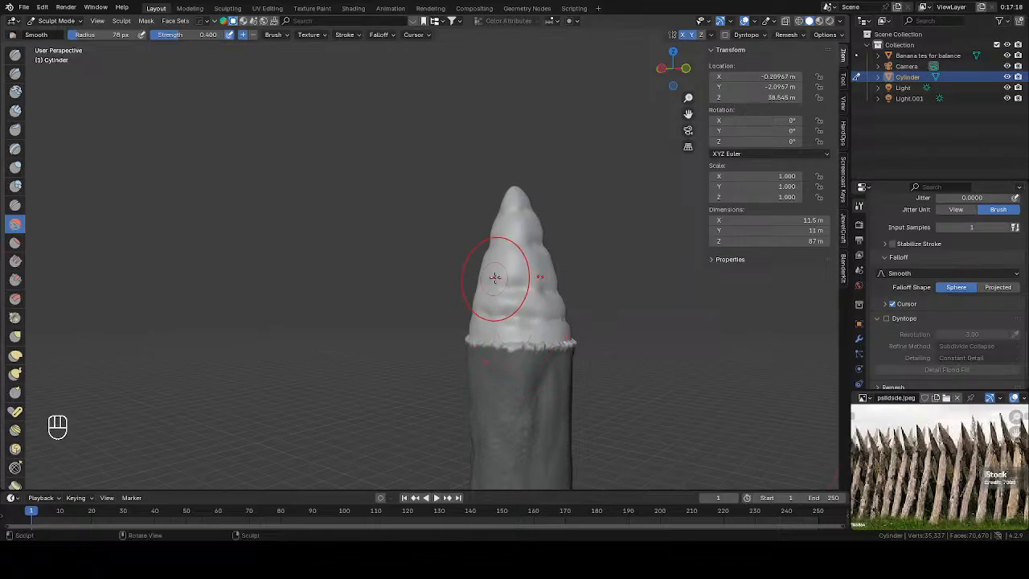
middle_click_drag(524, 322, 347, 315)
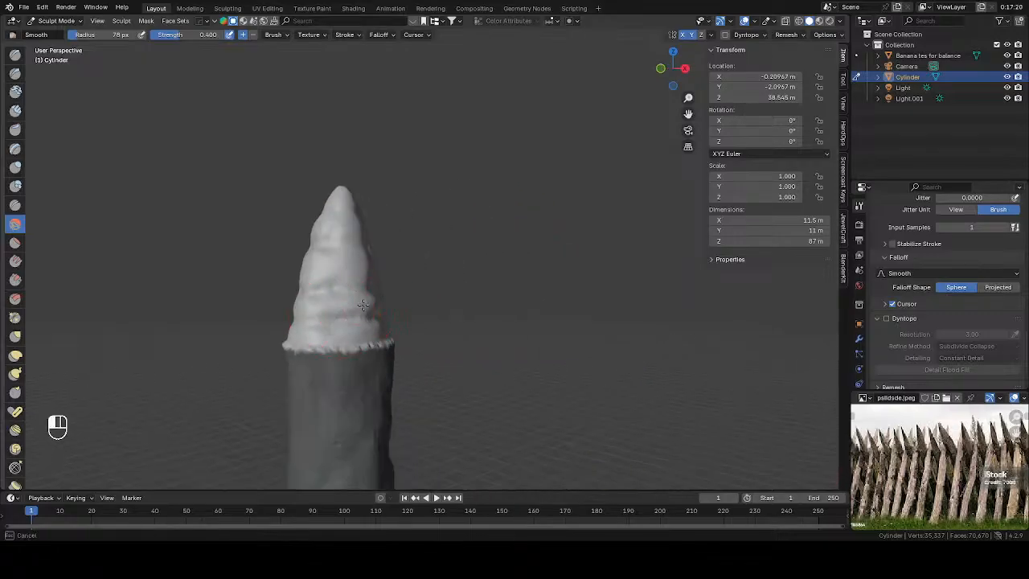
Step: Show the model from the front in Object Mode, deselect everything and switch to rendered shading
key("KP_1")
scroll(506, 295, "down", 3)
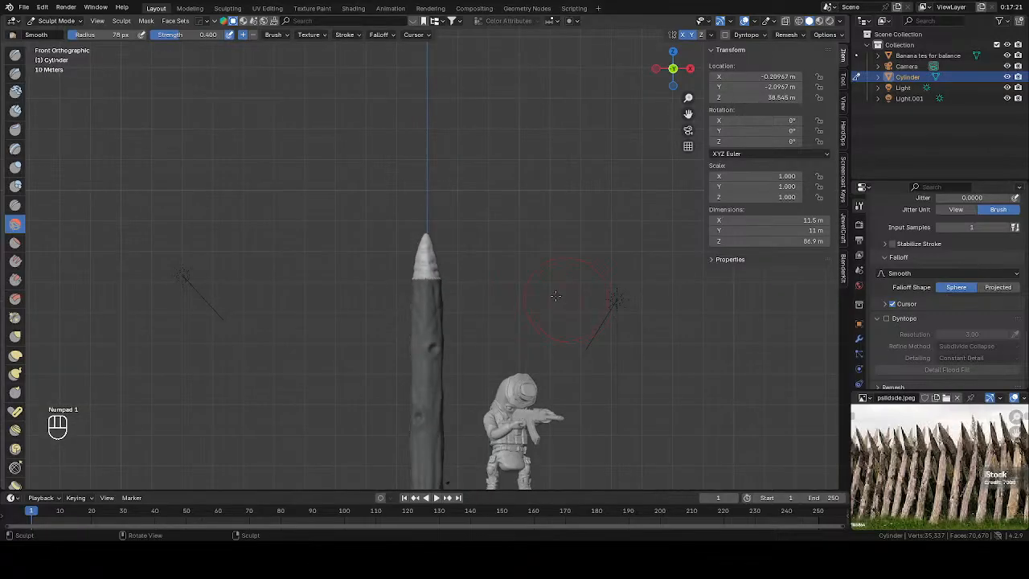
key("Tab")
left_click(558, 304)
key("z")
middle_click_drag(553, 296, 563, 224, "shift")
scroll(563, 233, "down", 1)
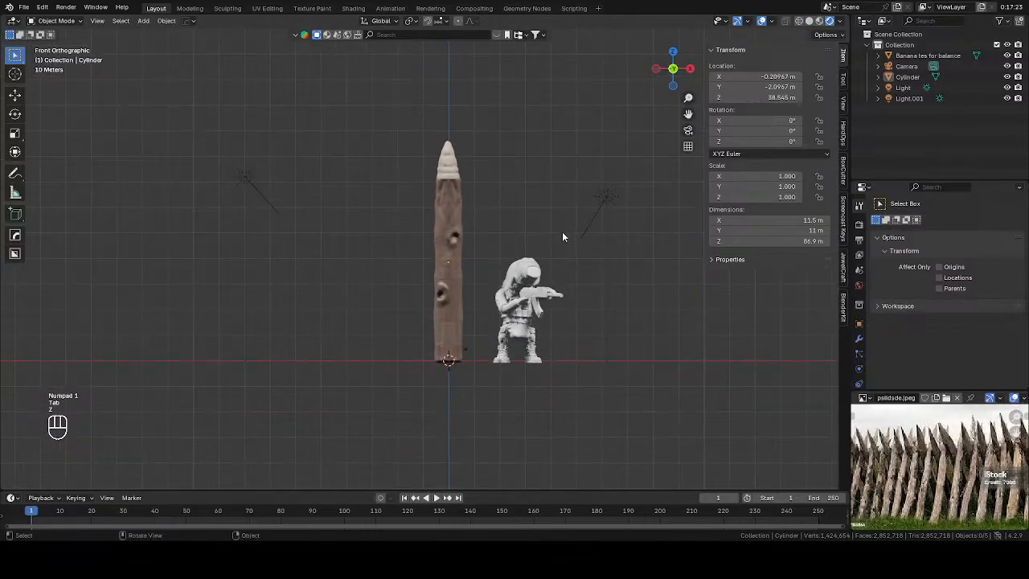
Step: Duplicate the finished stake and move the copy along the X axis to about -73.67 m
left_click(454, 276)
key("shift+d")
right_click(639, 239)
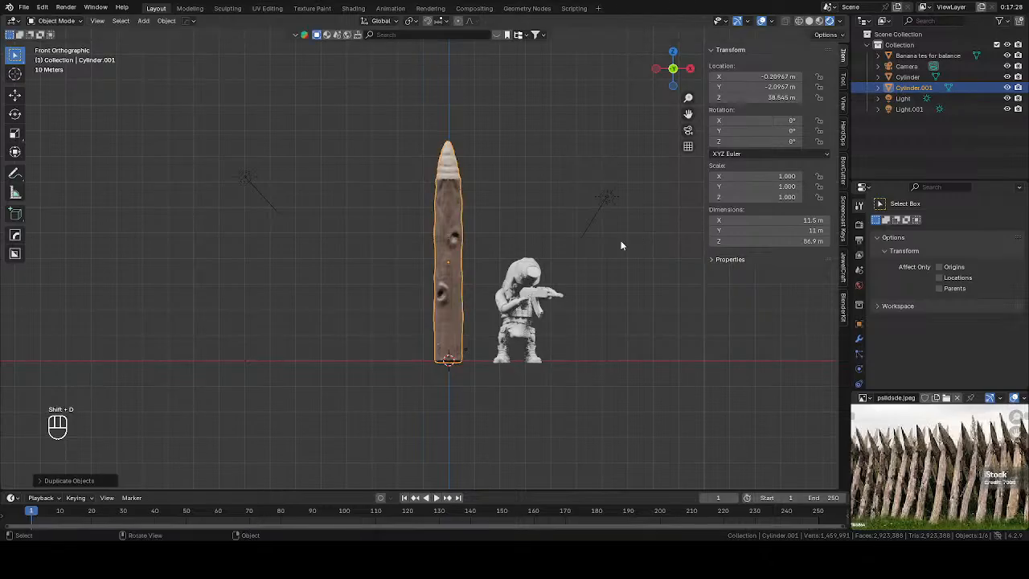
key("g")
key("x")
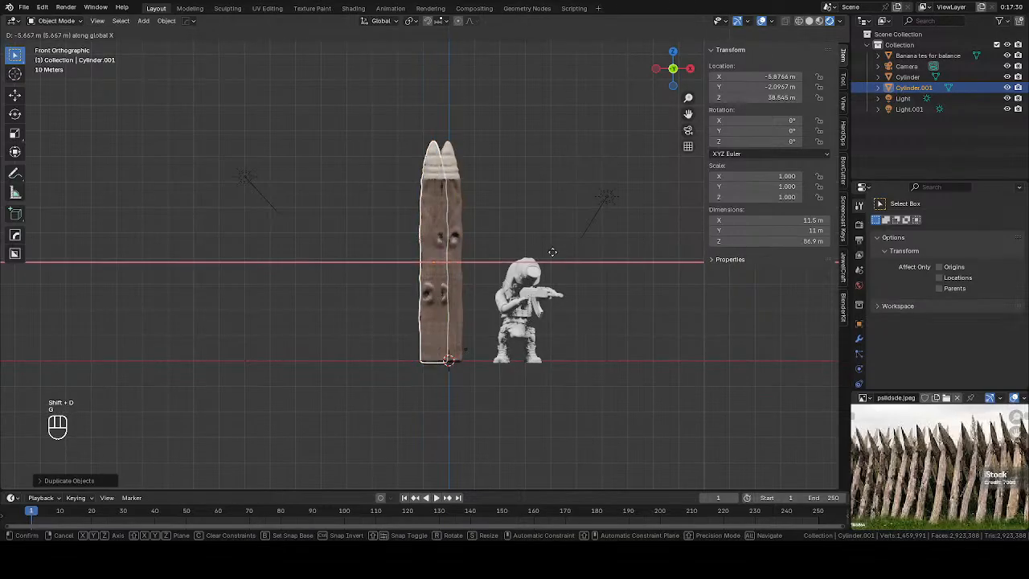
left_click(281, 209)
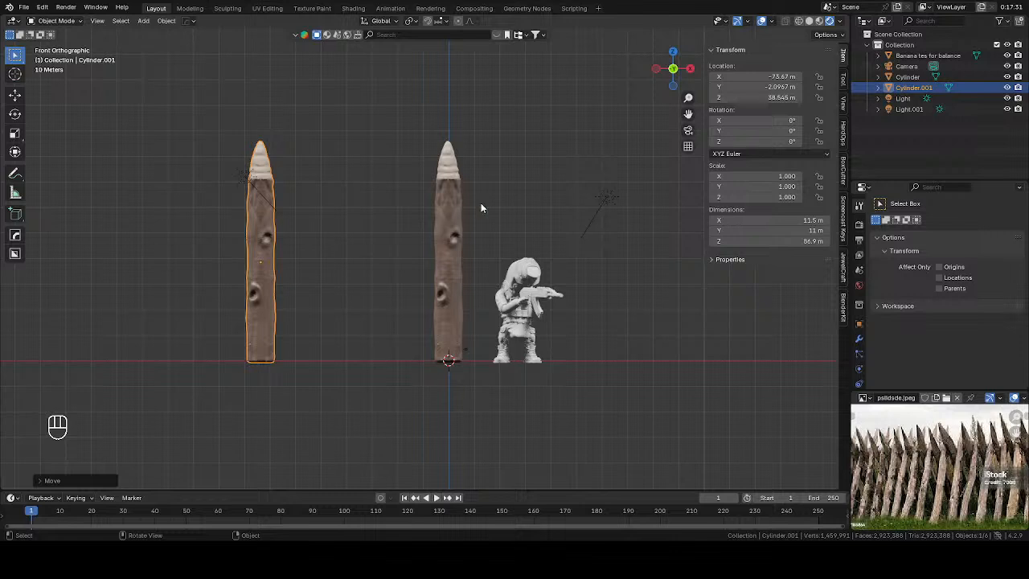
Step: Rename the original stake as tall and its duplicate as short
double_click(907, 78)
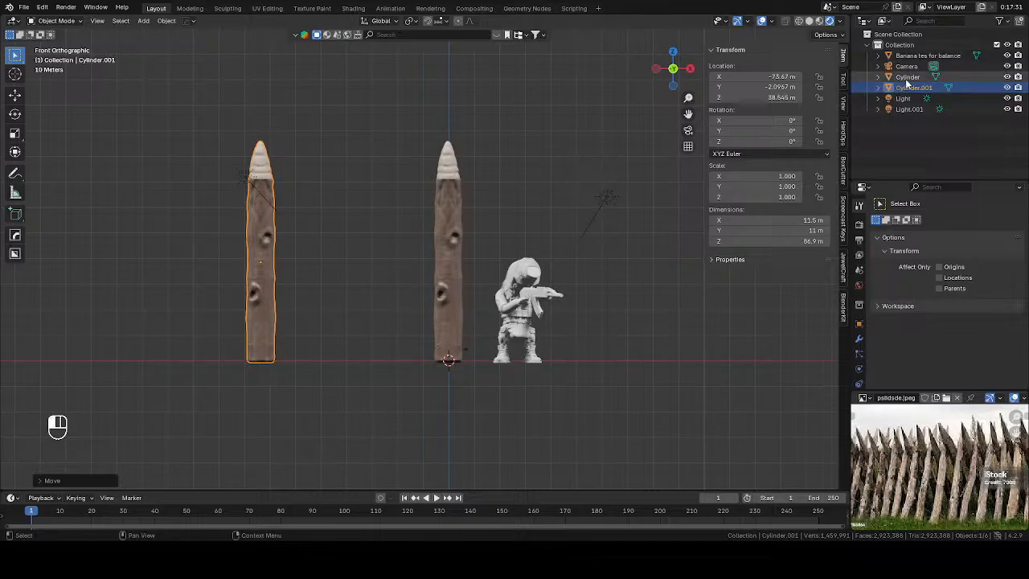
type("ta")
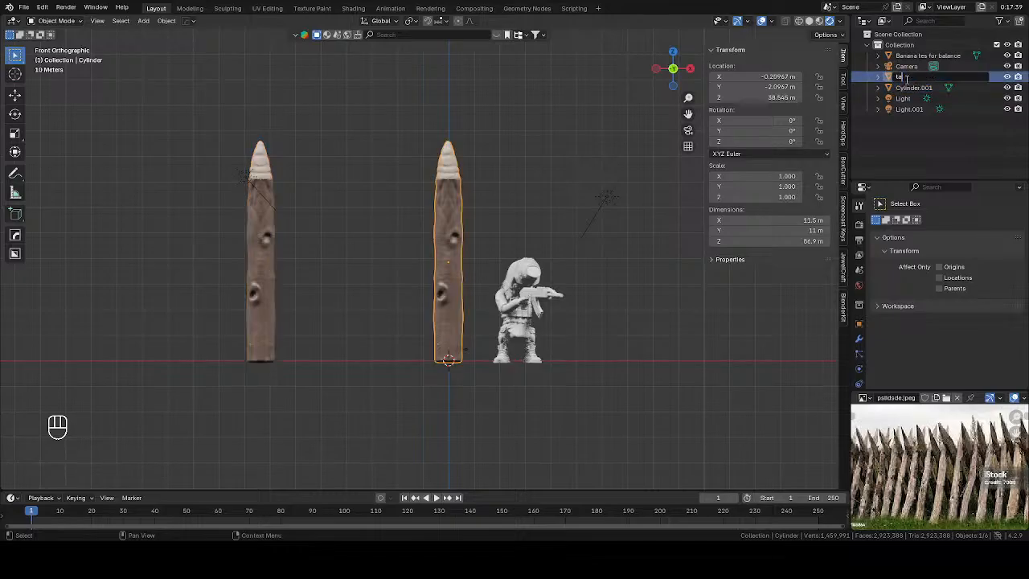
type("ll")
key("Return")
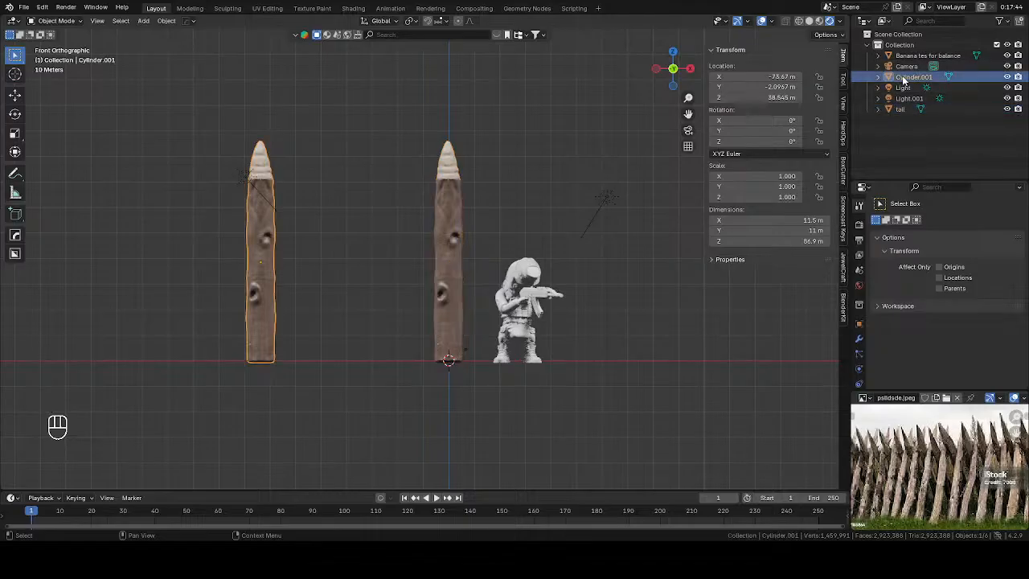
double_click(904, 77)
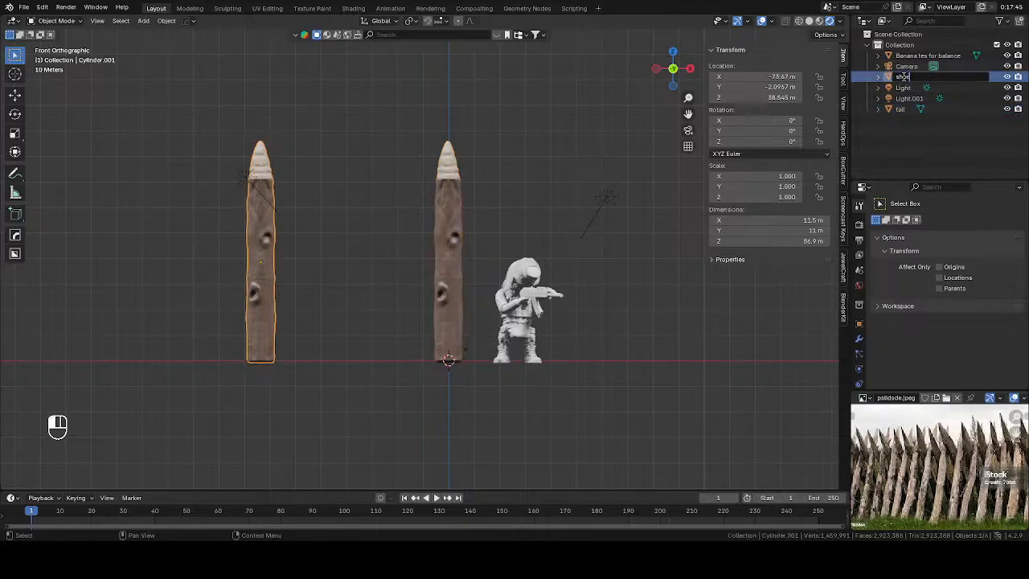
type("short")
key("Return")
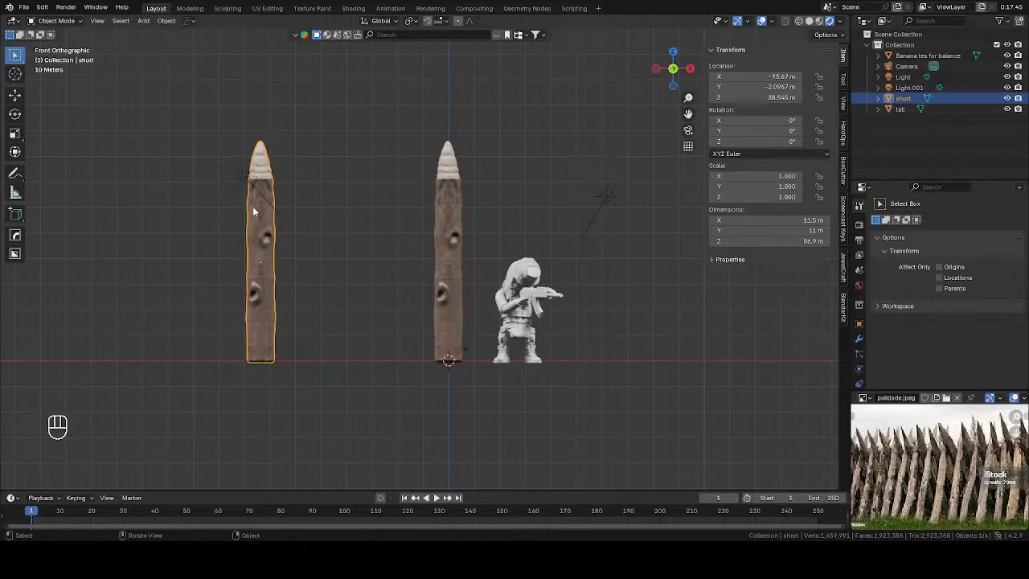
key("s")
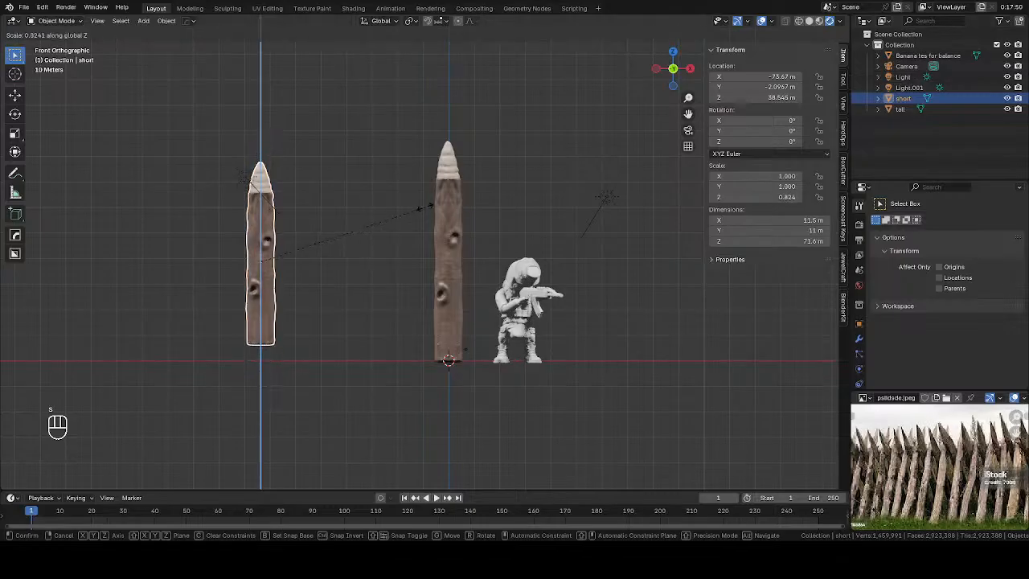
key("Escape")
key("s")
left_click(446, 213)
key("s")
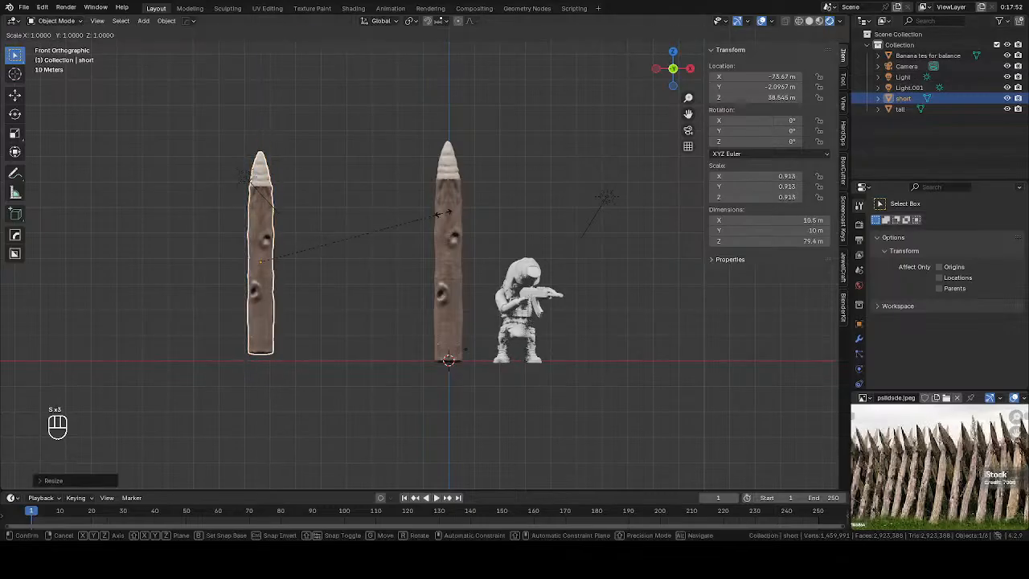
right_click(443, 212)
key("ctrl+z")
key("s")
key("z")
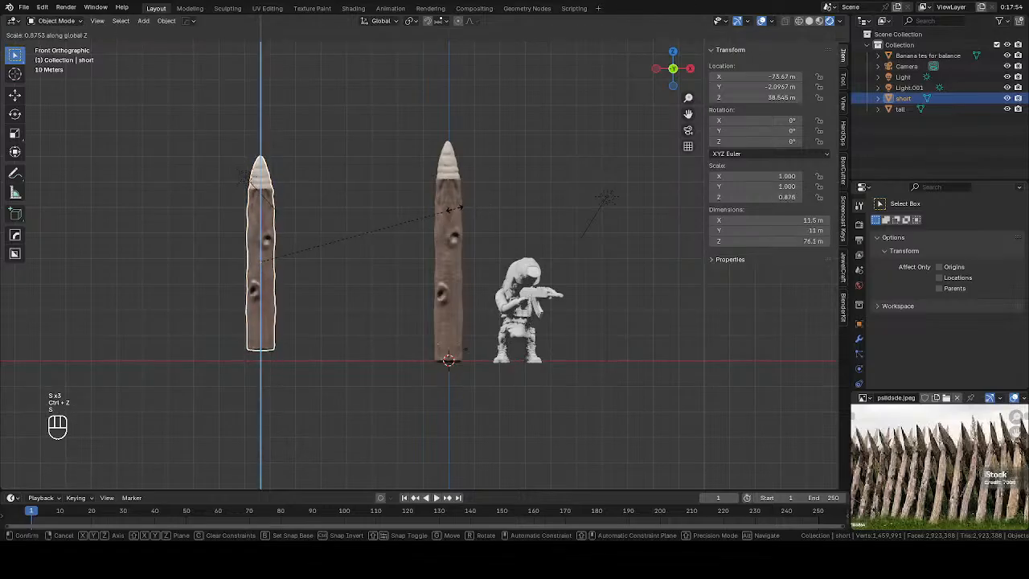
left_click(439, 210)
key("g")
key("z")
right_click(441, 224)
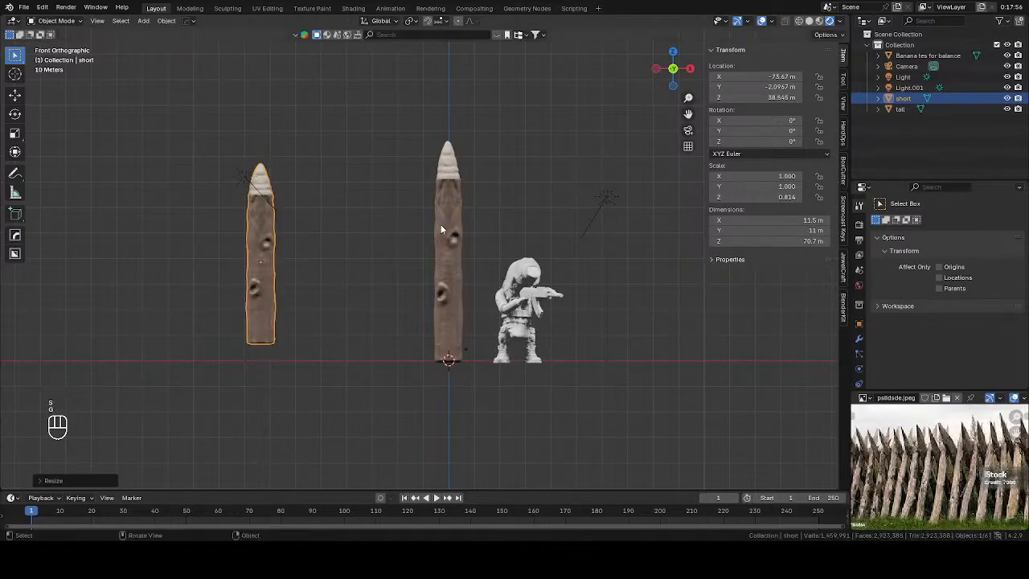
key("ctrl+z")
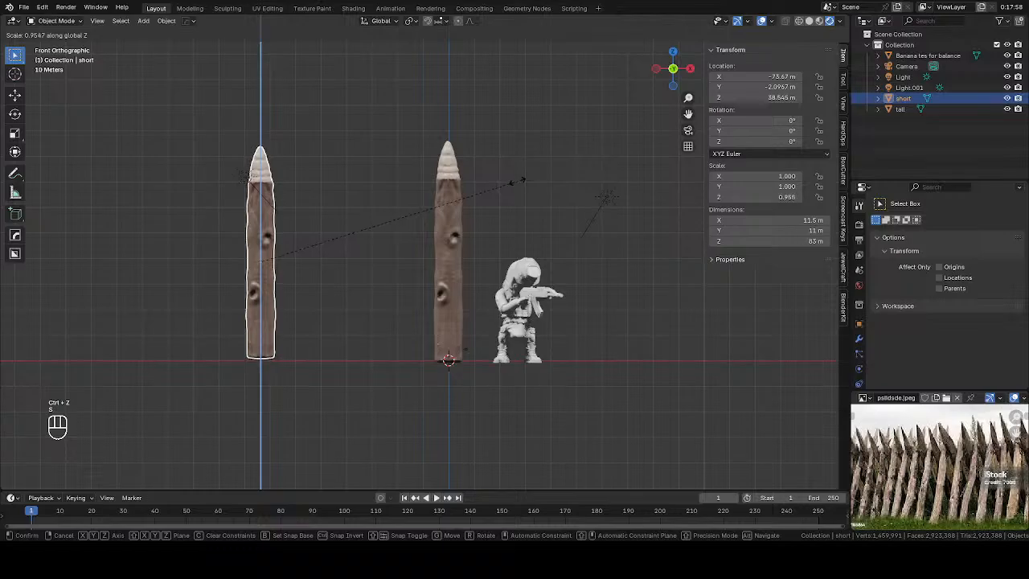
Step: Scale the short stake to about 0.908 along Z and lower it to the ground, at about Z 35.82 m
left_click(505, 183)
key("g")
left_click(504, 189)
Step: Move the short stake beside the tall one, to about X -11.12 m, and rotate it about -94.5° around Z
key("g")
key("x")
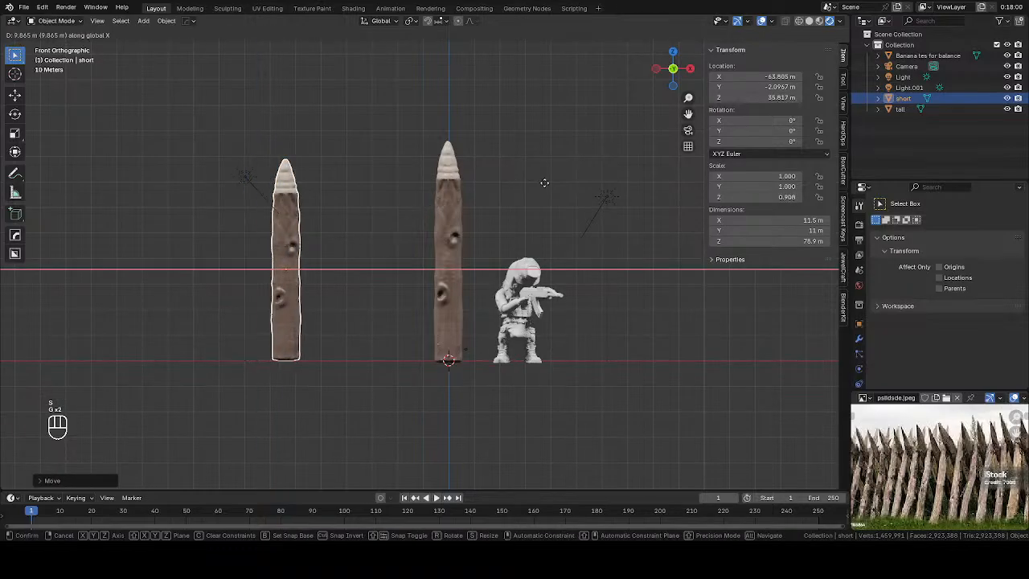
left_click(664, 165)
key("r")
key("z")
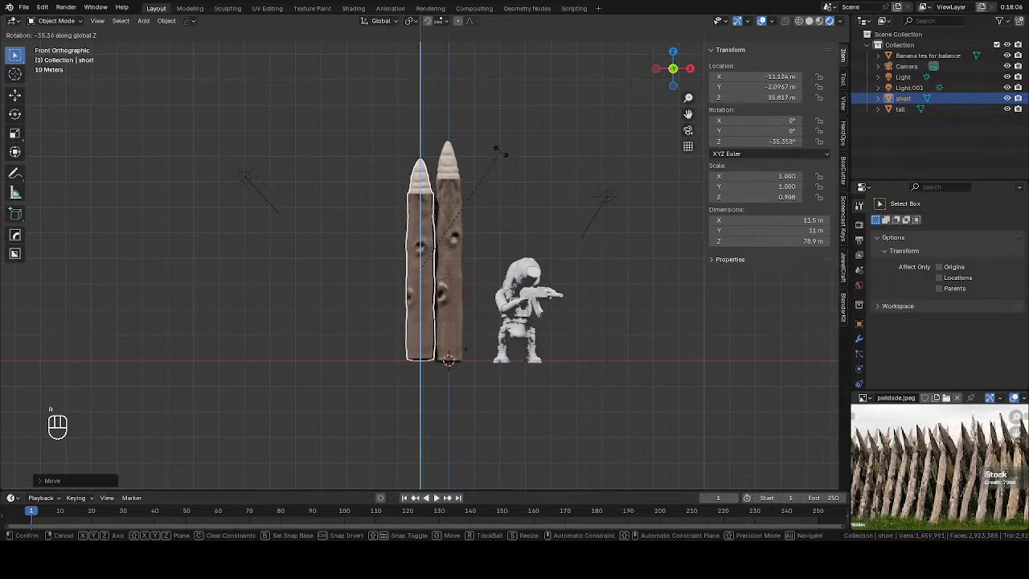
left_click(546, 155)
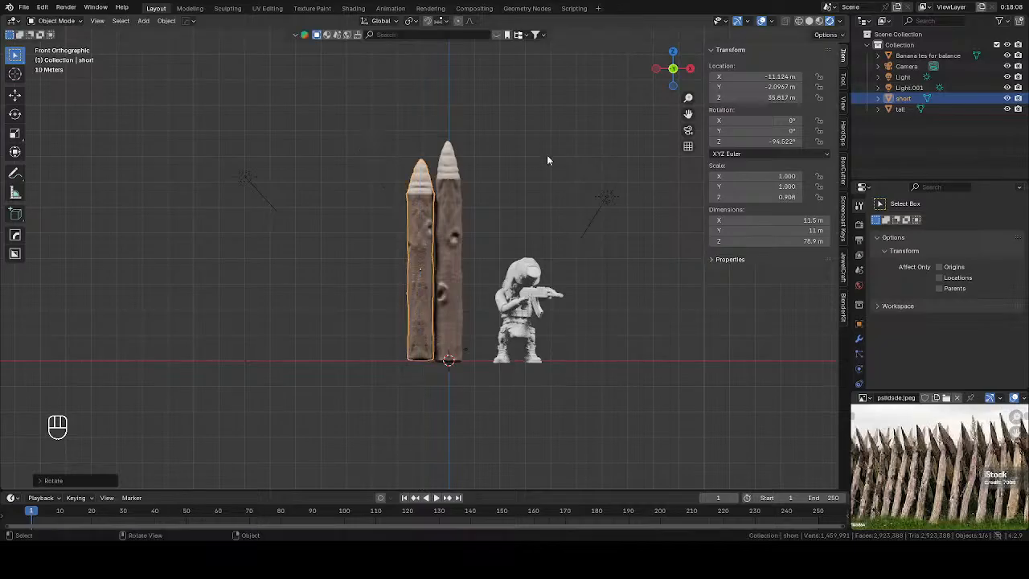
Step: Nudge the short stake against the tall one along X to about -10.07 m and lower it to about Z 34.94 m
left_click(527, 200)
left_click(416, 264)
key("g")
key("x")
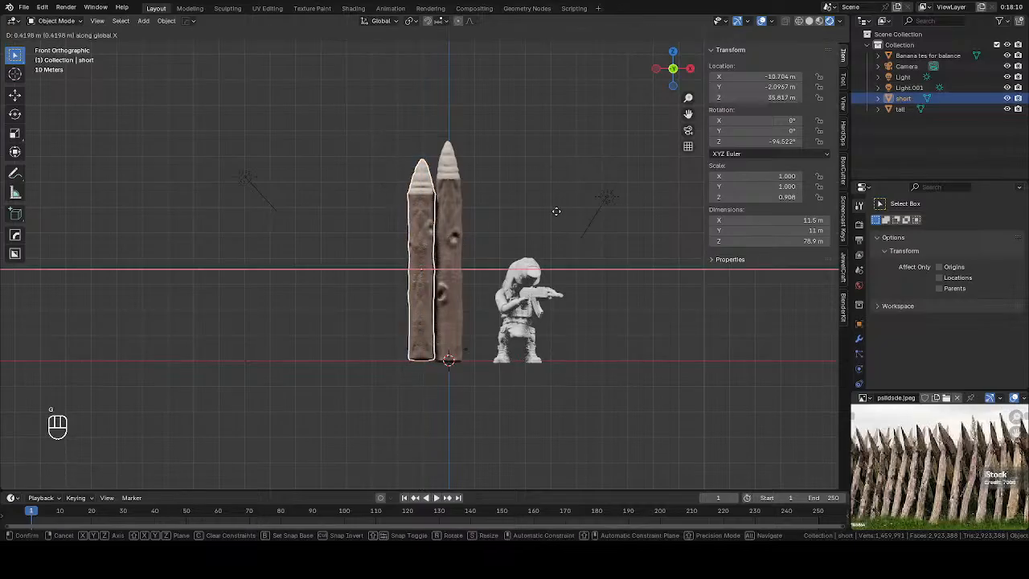
key("g")
scroll(550, 205, "up", 3)
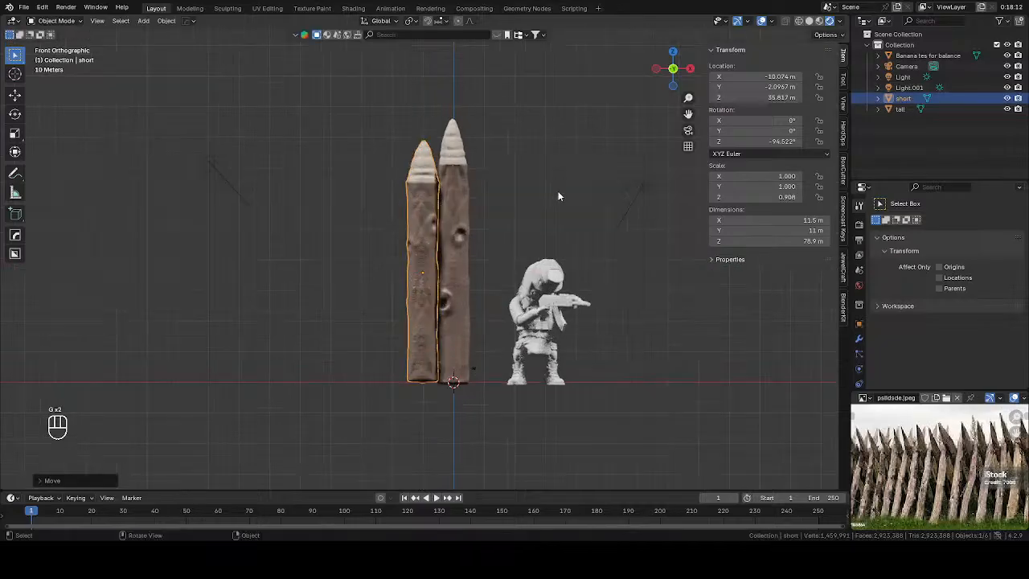
key("z")
left_click(535, 198)
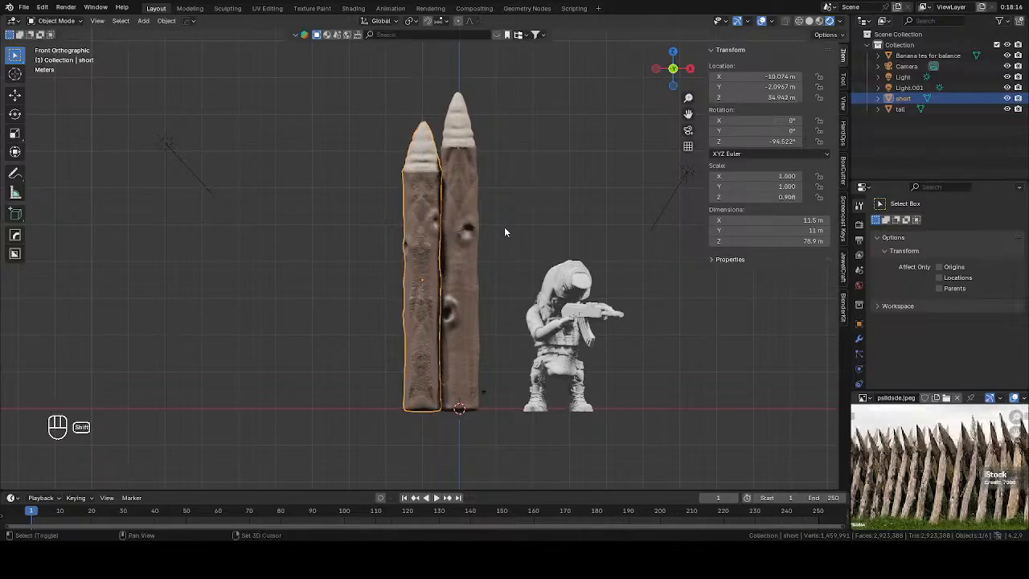
Step: Duplicate the short stake, move the copy along X to about 51.43 m and switch to solid shading
key("shift+d")
key("x")
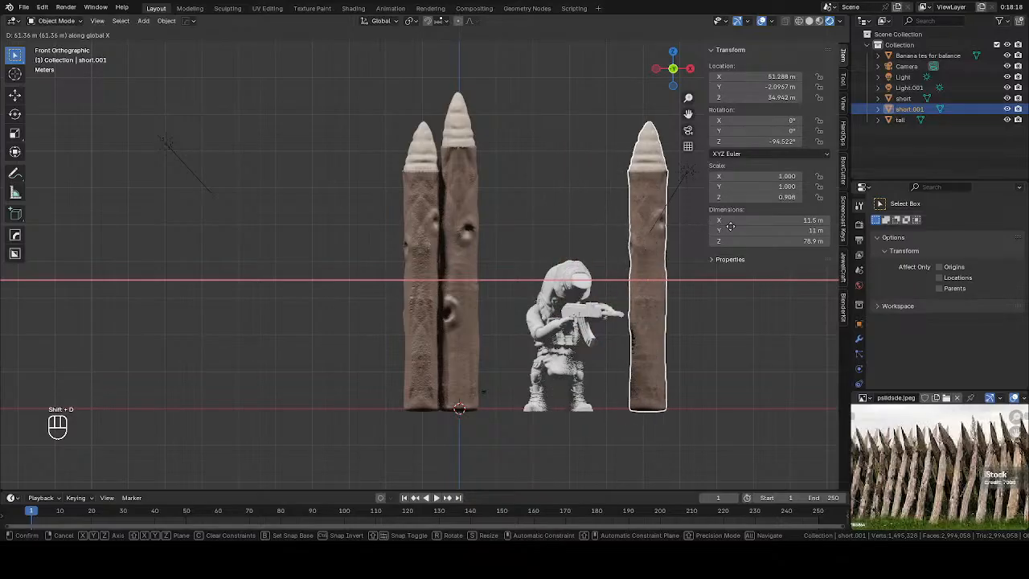
left_click(736, 232)
middle_click_drag(680, 301, 570, 284, "shift")
key("z")
left_click(626, 305)
Step: Show the model from the right side and set the copied stake's Z rotation to 0°
key("KP_3")
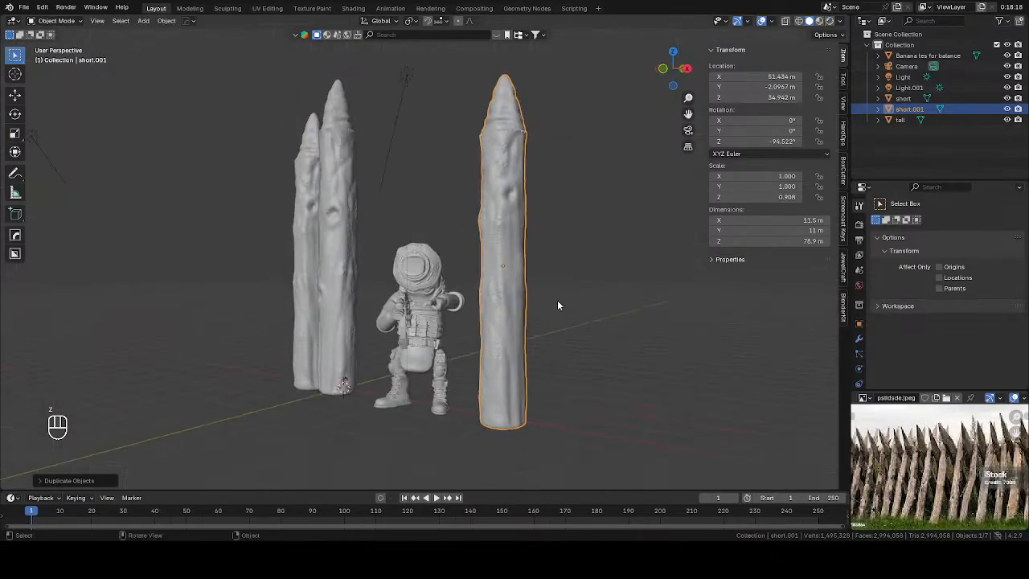
scroll(535, 303, "down", 3)
key("r")
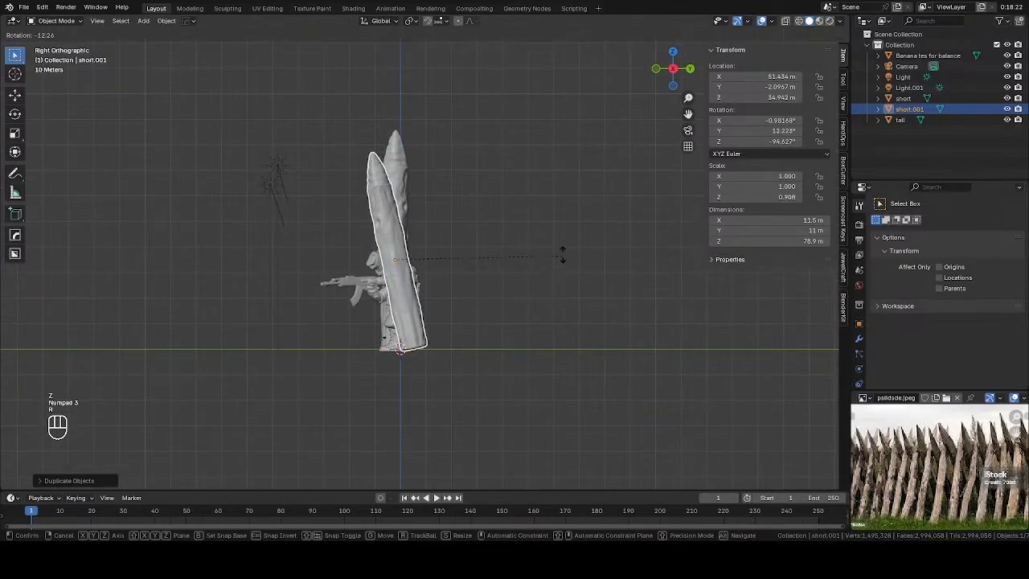
right_click(552, 208)
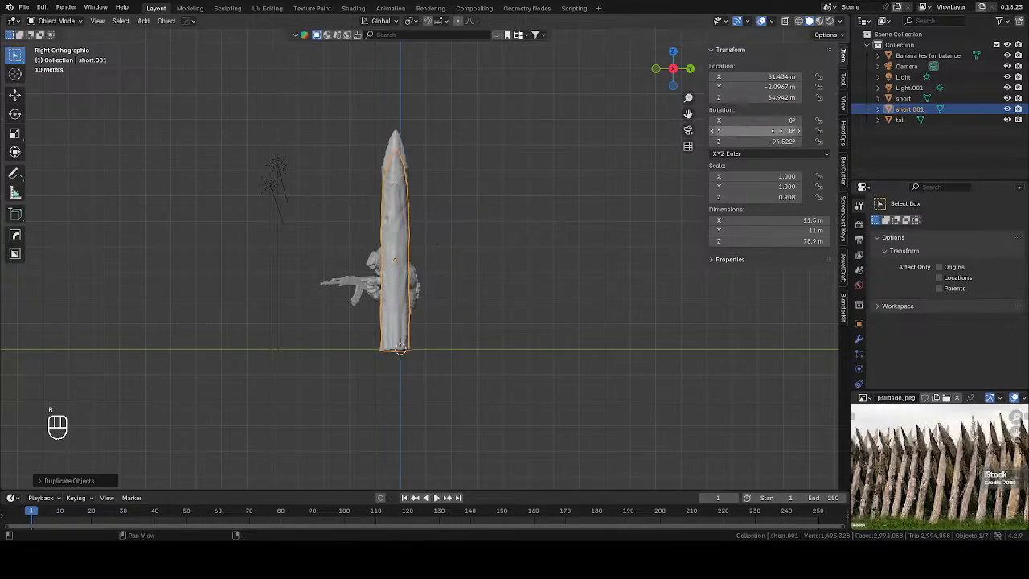
type("0")
key("Return")
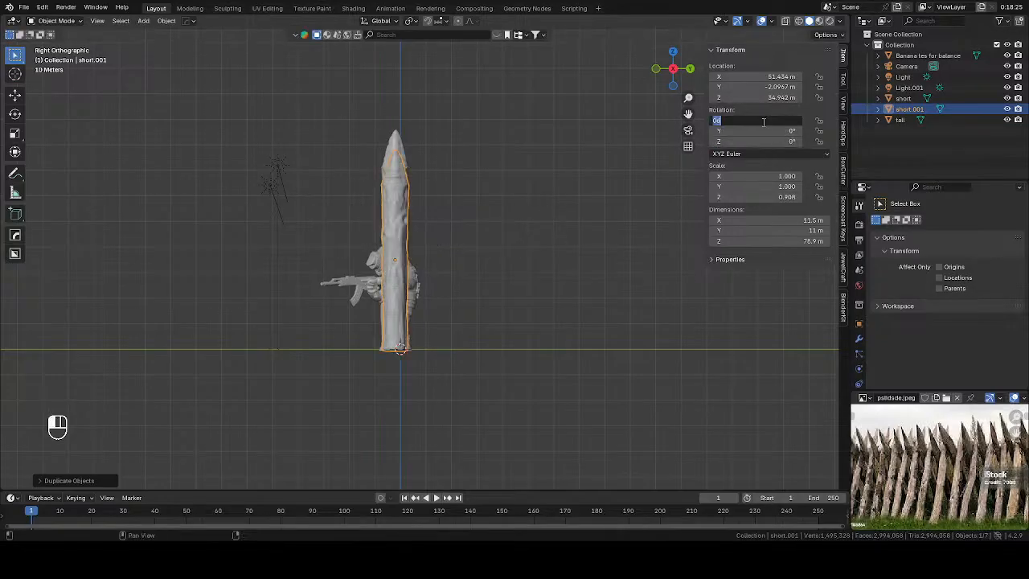
Step: Tilt the copied stake to 60° around X and lower it along Z to about 21.3 m
type("60")
key("Return")
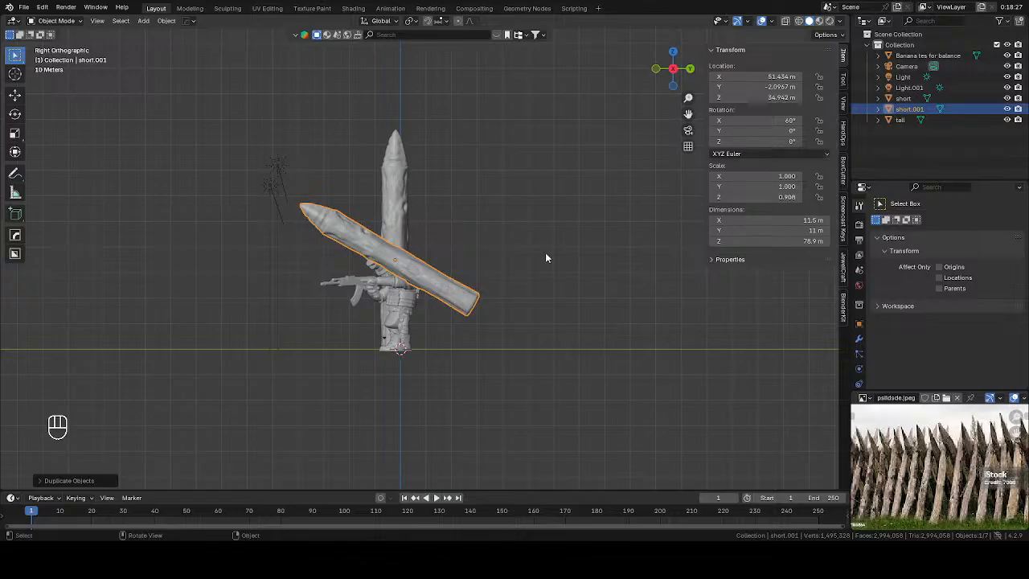
key("g")
key("z")
left_click(556, 288)
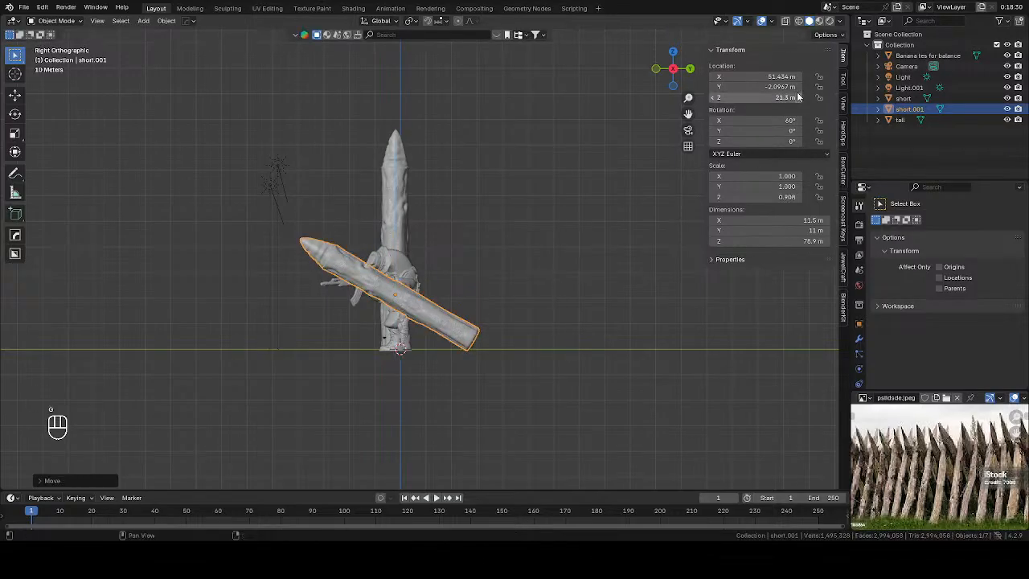
Step: Set the leaning stake's X rotation to 45° and move it to about Y 3.57 m, Z 28.23 m
key("Return")
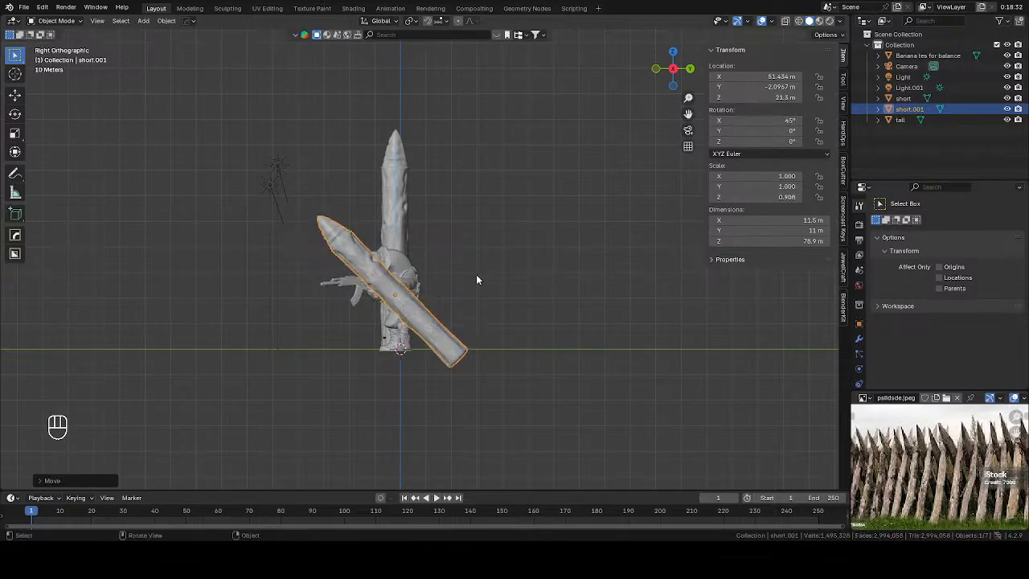
key("g")
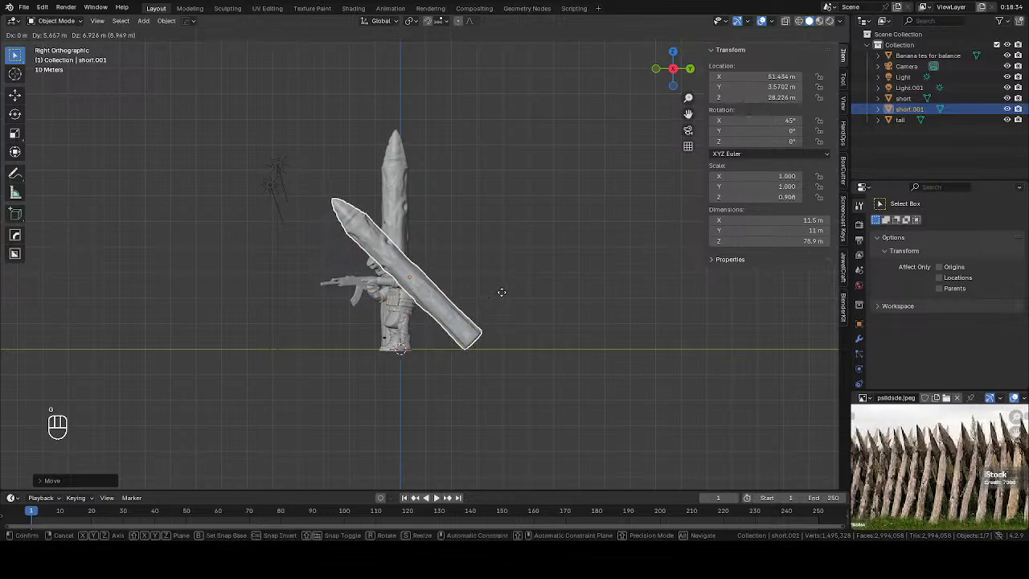
left_click(502, 292)
Step: Duplicate the leaning stake and move the copy along X to about 57.38 m
middle_click_drag(502, 292, 580, 320)
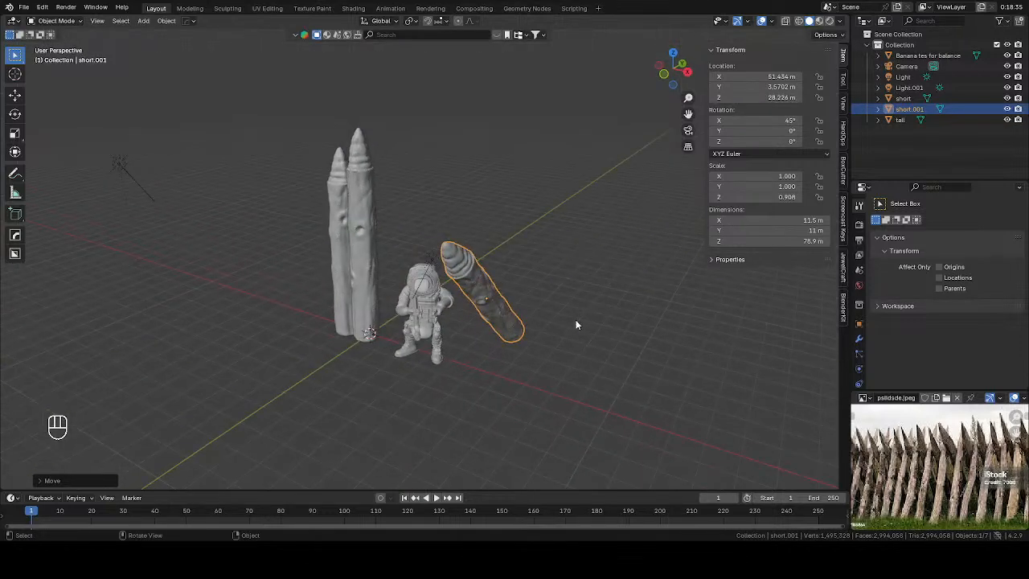
key("shift+d")
right_click(577, 323)
key("g")
key("x")
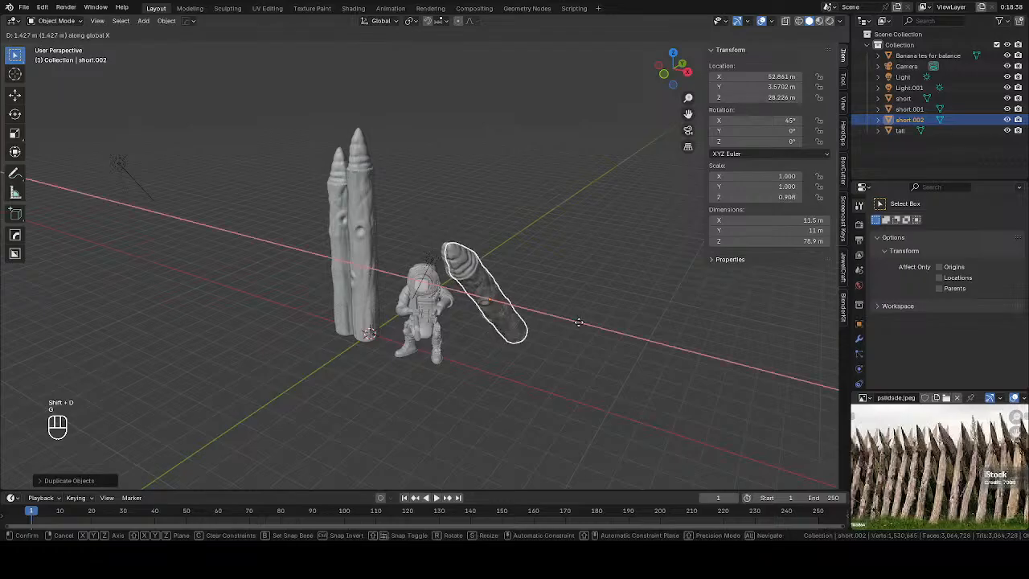
left_click(590, 323)
Step: Rotate the new leaning stake 180° around Z so it leans the opposite way
key("r")
key("z")
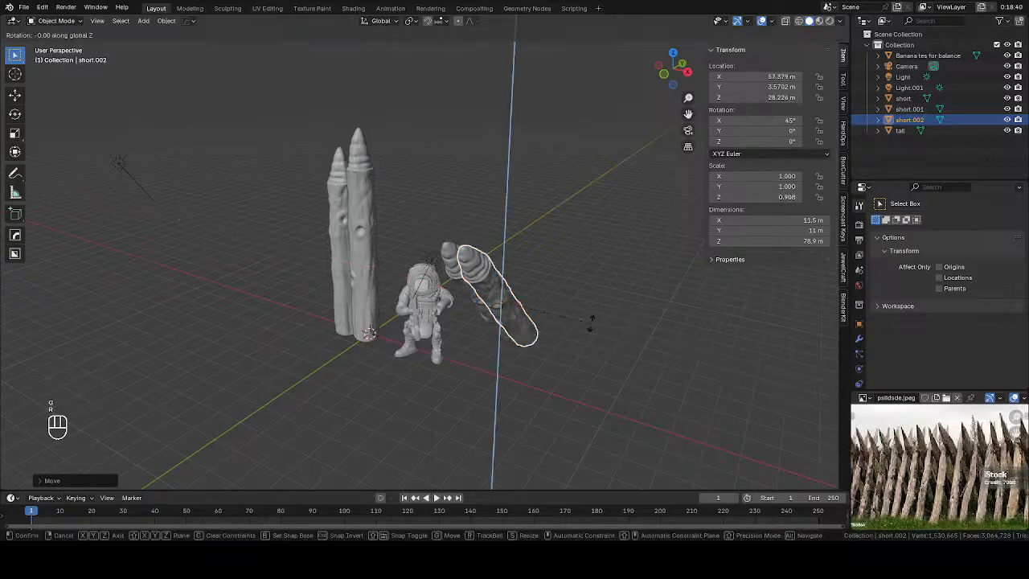
key("0")
key("BackSpace")
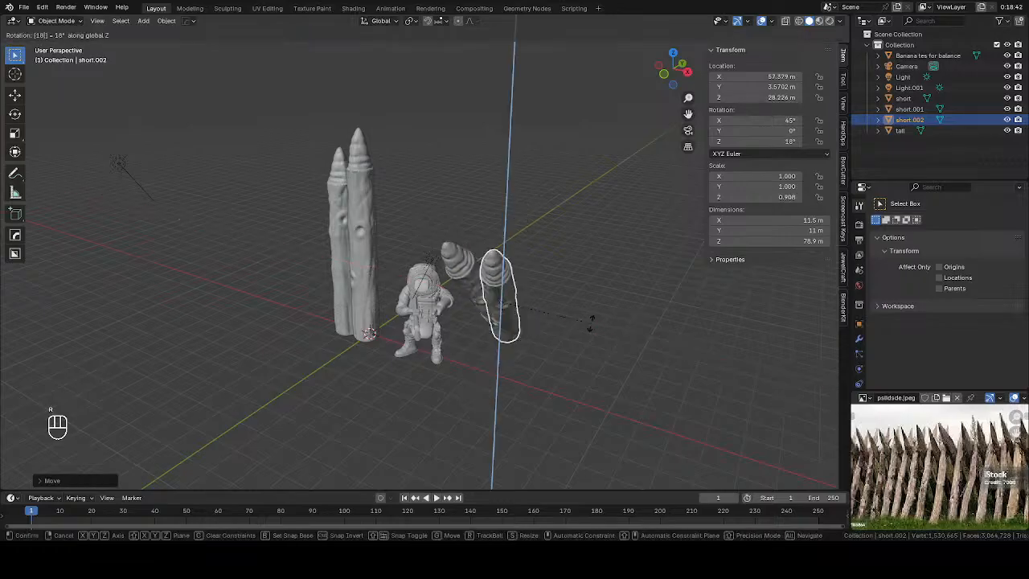
type("0")
key("Return")
Step: Move the reversed leaning stake along X to about 61.12 m, beside the other one, and check from the front
key("g")
key("x")
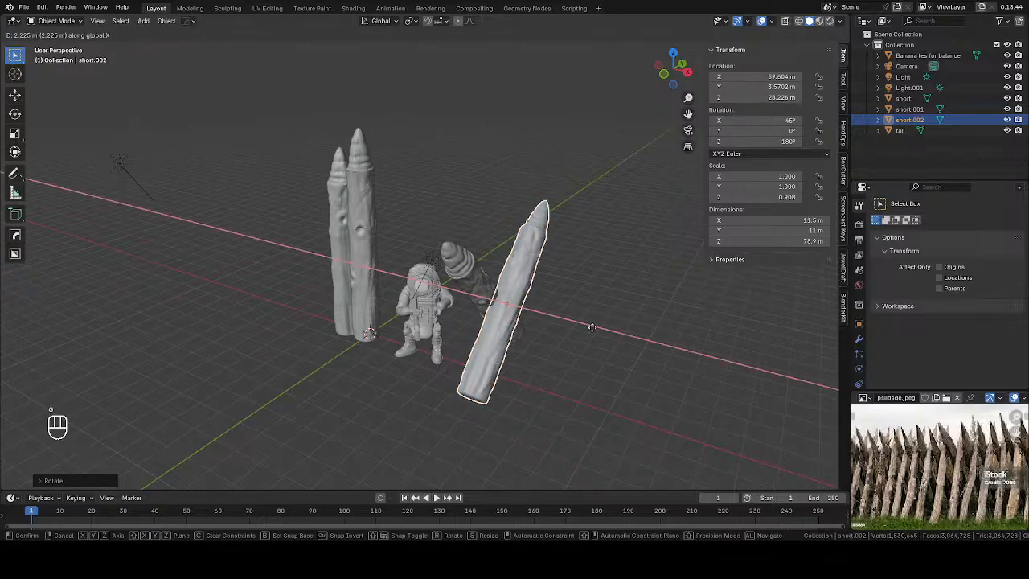
left_click(594, 334)
key("KP_1")
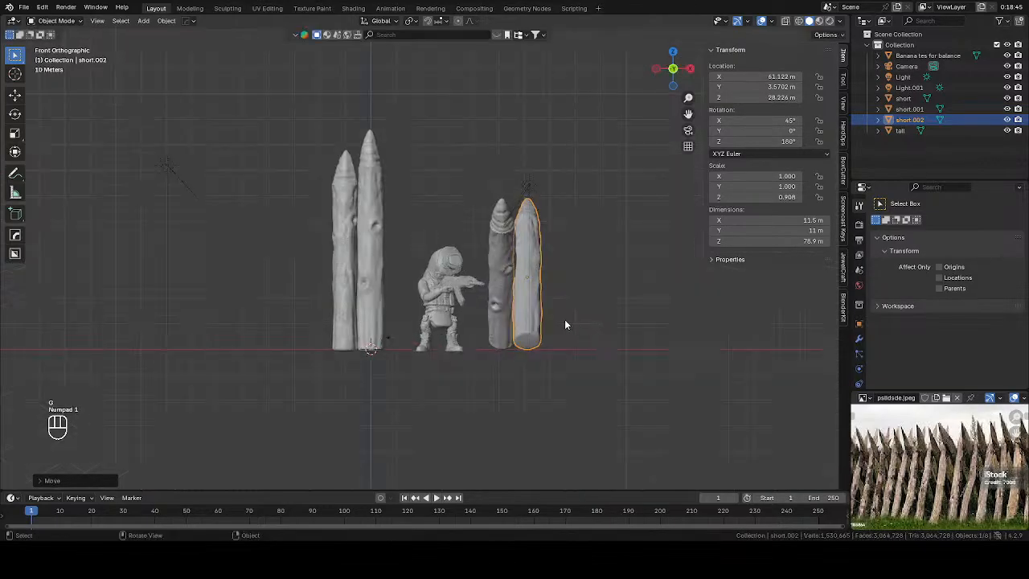
left_click(585, 299)
Step: Select both leaning stakes, with the reversed one active, and combine them with a HardOps Union boolean
middle_click_drag(586, 299, 564, 328)
left_click(466, 272)
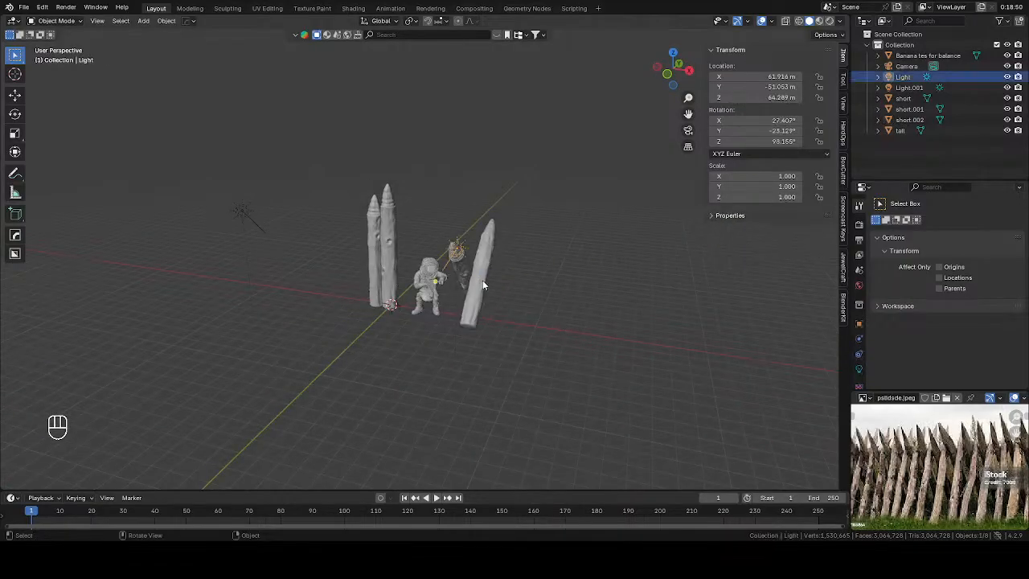
left_click(474, 275)
middle_click_drag(508, 288, 380, 247)
scroll(450, 260, "up", 8)
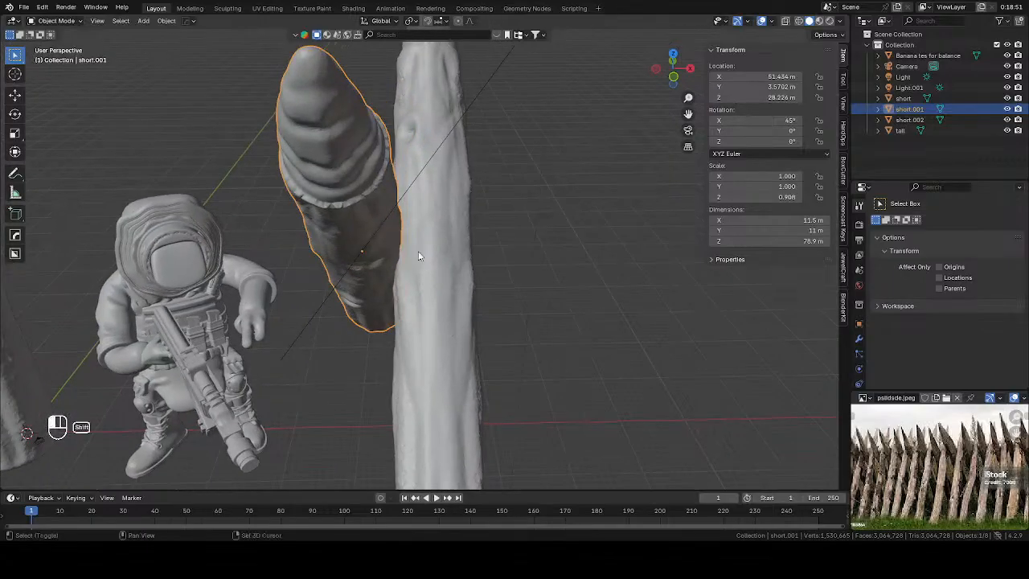
left_click(418, 256, "shift")
scroll(455, 273, "down", 5)
key("q")
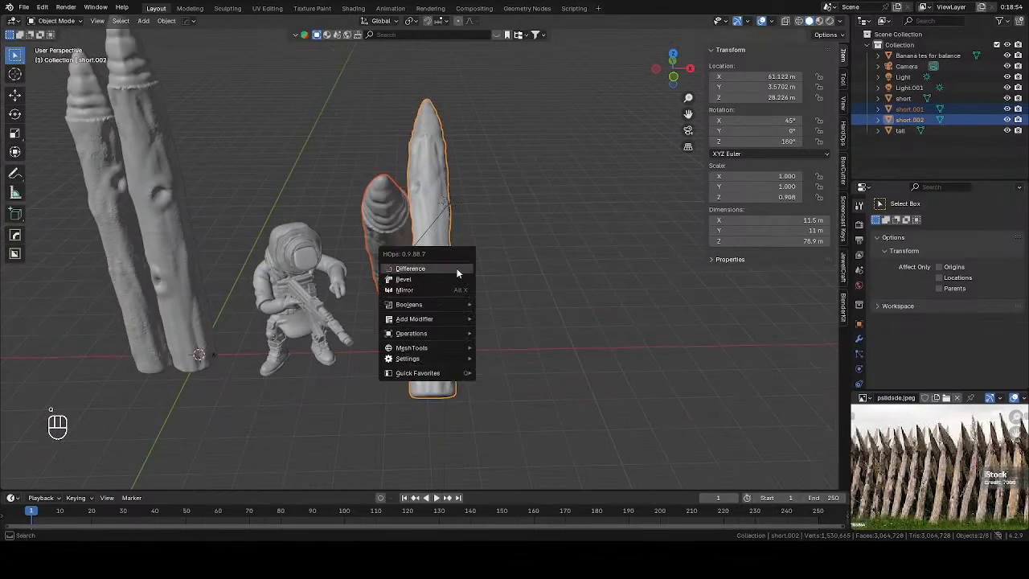
mouse_move(424, 306)
left_click(503, 331)
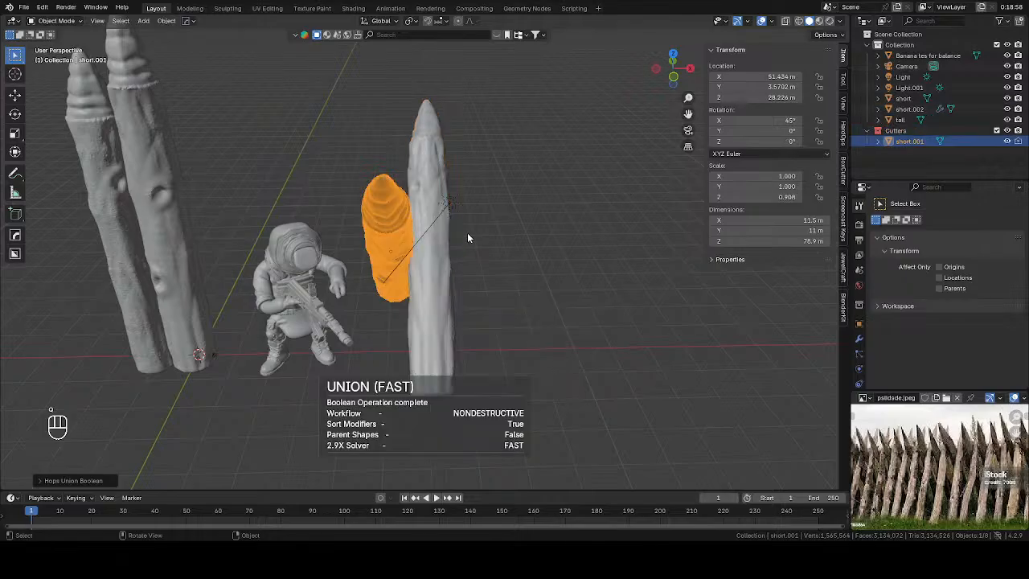
Step: Apply the Boolean modifier on the reversed leaning stake and delete the leftover cutter stake
left_click(426, 268)
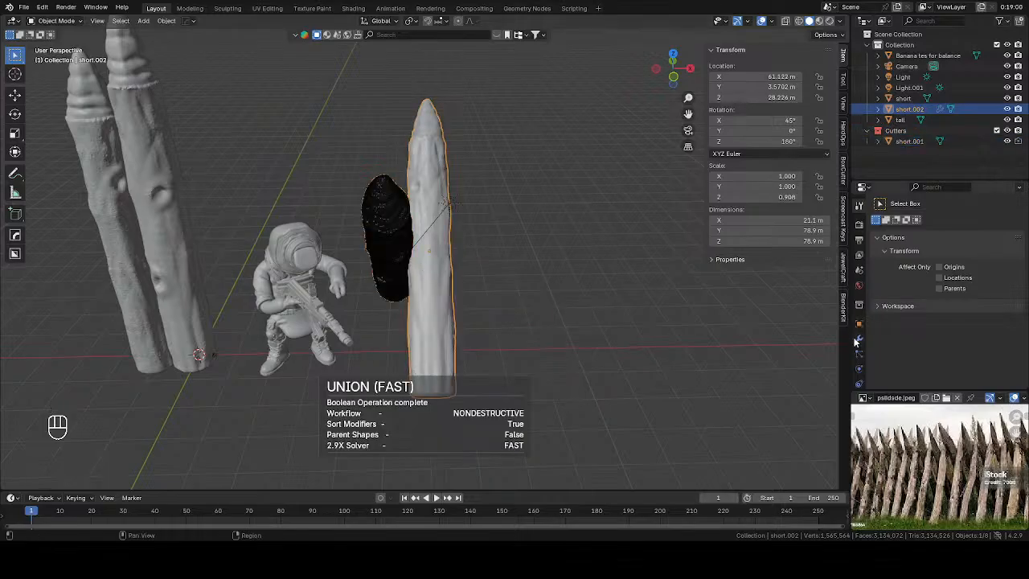
left_click(858, 339)
left_click(991, 241)
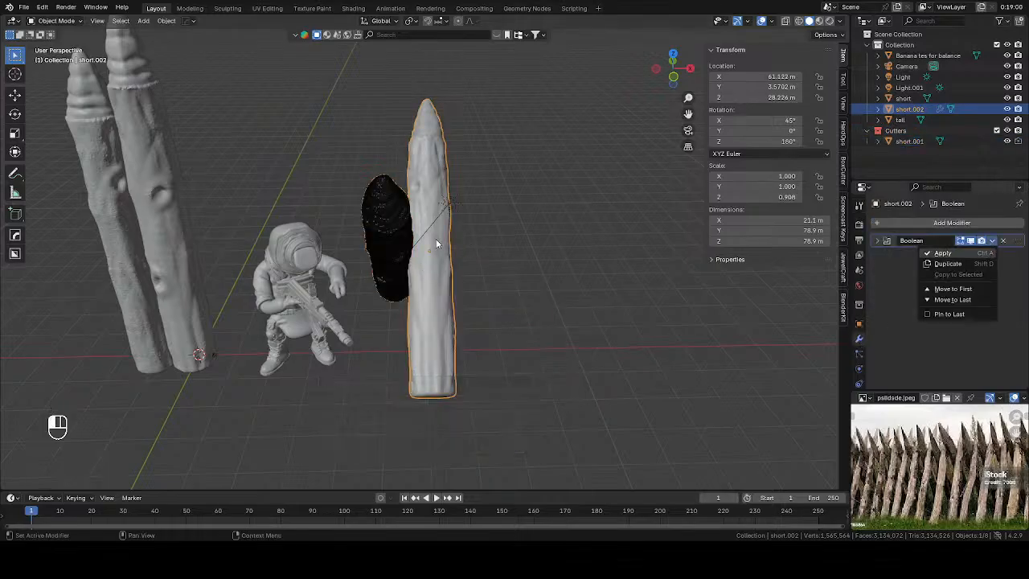
key("ctrl+a")
left_click(381, 218)
key("Delete")
Step: Select the merged leaning stakes and examine up close where the two stakes join
left_click(429, 242)
scroll(429, 242, "up", 5)
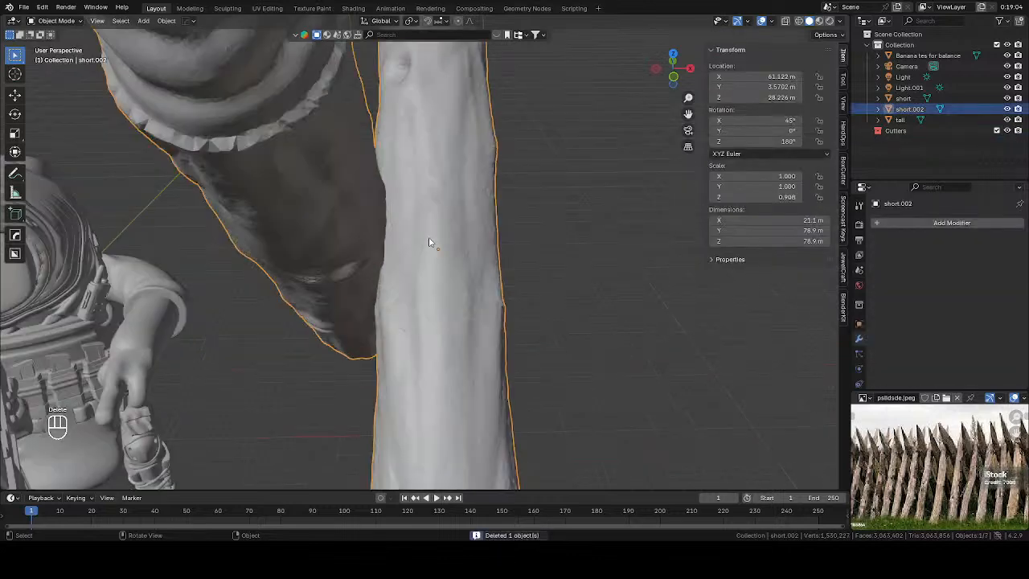
scroll(429, 242, "up", 3)
middle_click_drag(430, 242, 393, 172, "shift")
scroll(337, 214, "up", 4)
scroll(444, 329, "down", 9)
middle_click_drag(443, 328, 460, 325)
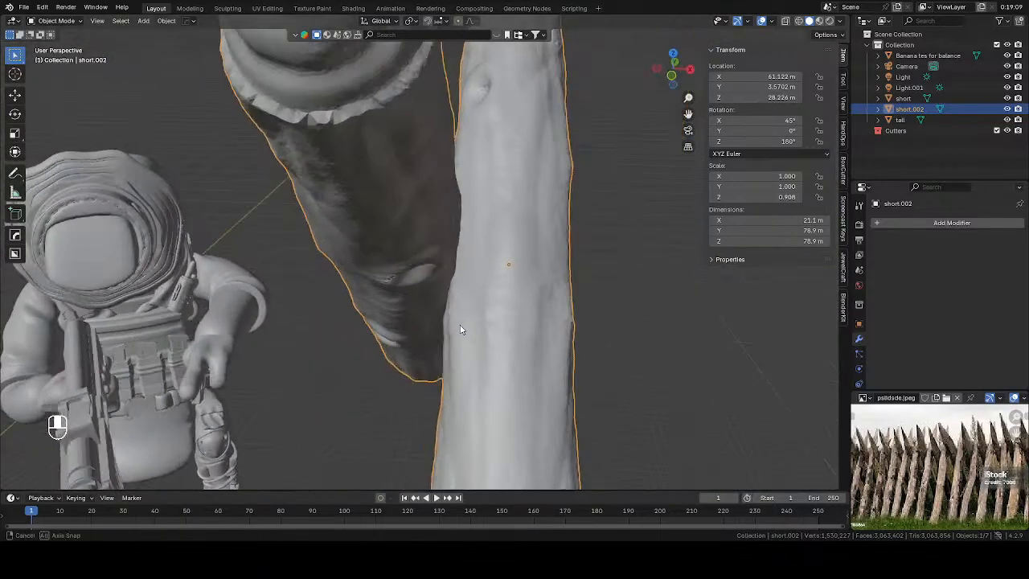
scroll(461, 330, "down", 6)
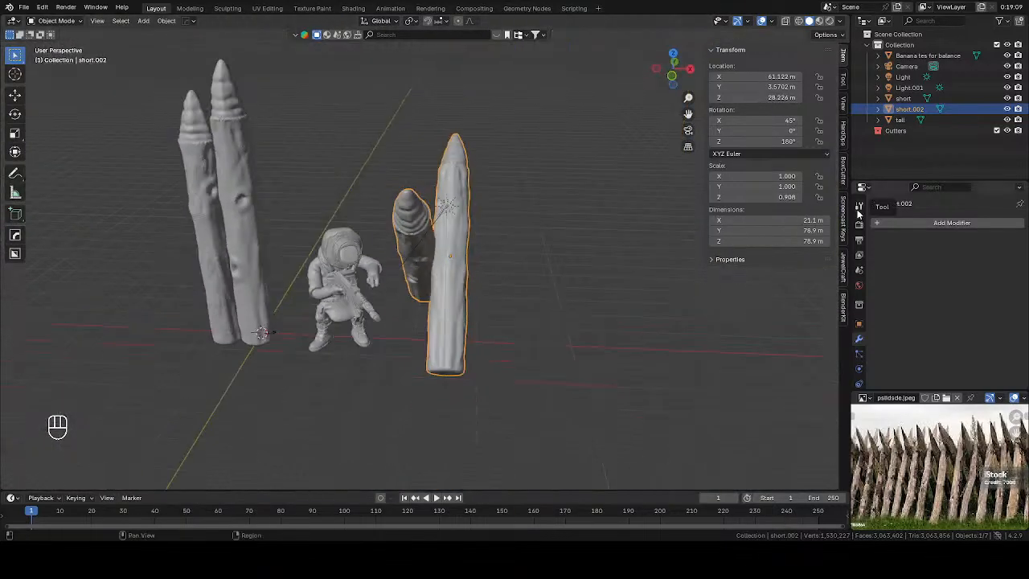
Step: Add an Array modifier to the merged crossed stakes and set its count to 3
left_click(859, 209)
left_click(859, 337)
left_click(877, 219)
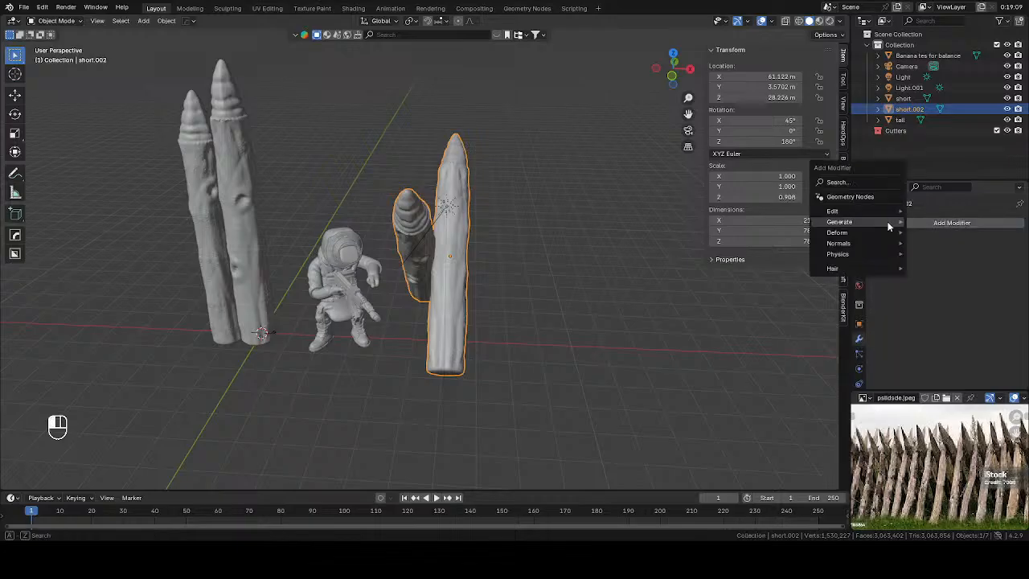
mouse_move(877, 218)
left_click(927, 222)
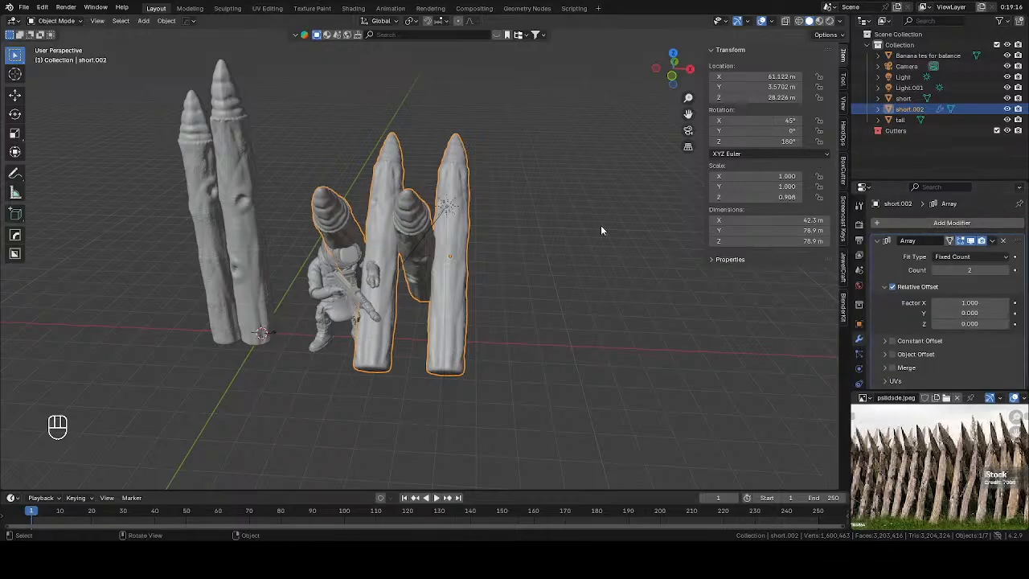
left_click(1010, 270)
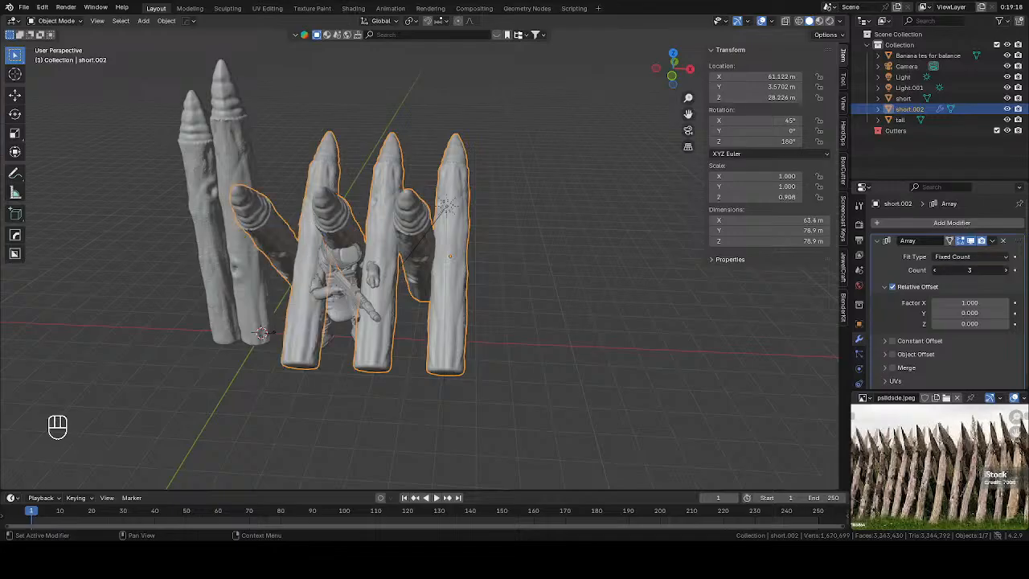
Step: Set the spiked barricade's array count to 5 and move the barricade along X to about 127.6 m
left_click(1009, 270)
left_click(1006, 270)
scroll(545, 241, "down", 3)
key("g")
key("x")
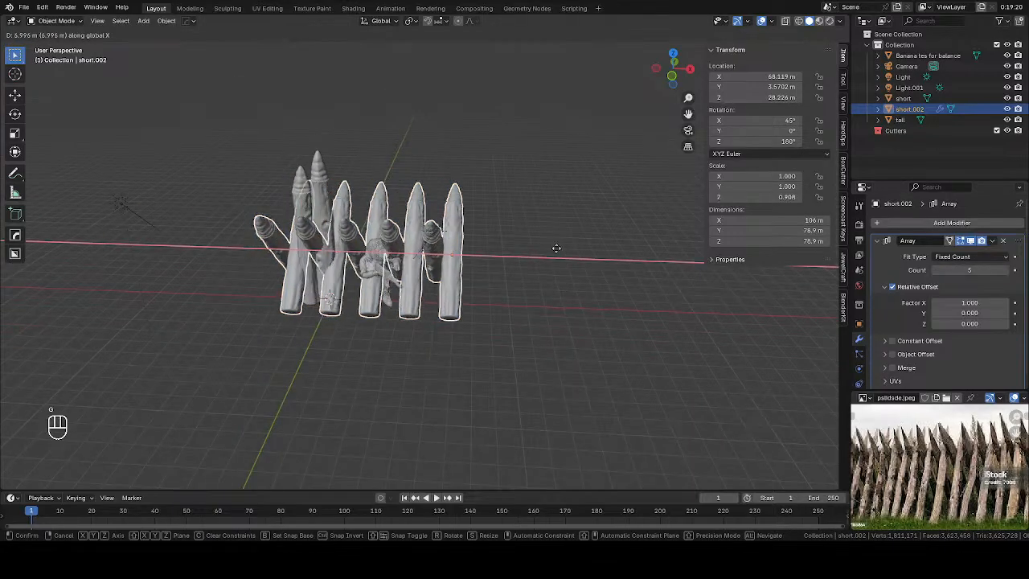
left_click(659, 249)
middle_click_drag(622, 261, 550, 249, "shift")
Step: Scale the barricade along X to about 0.81 and switch the viewport to rendered shading
key("s")
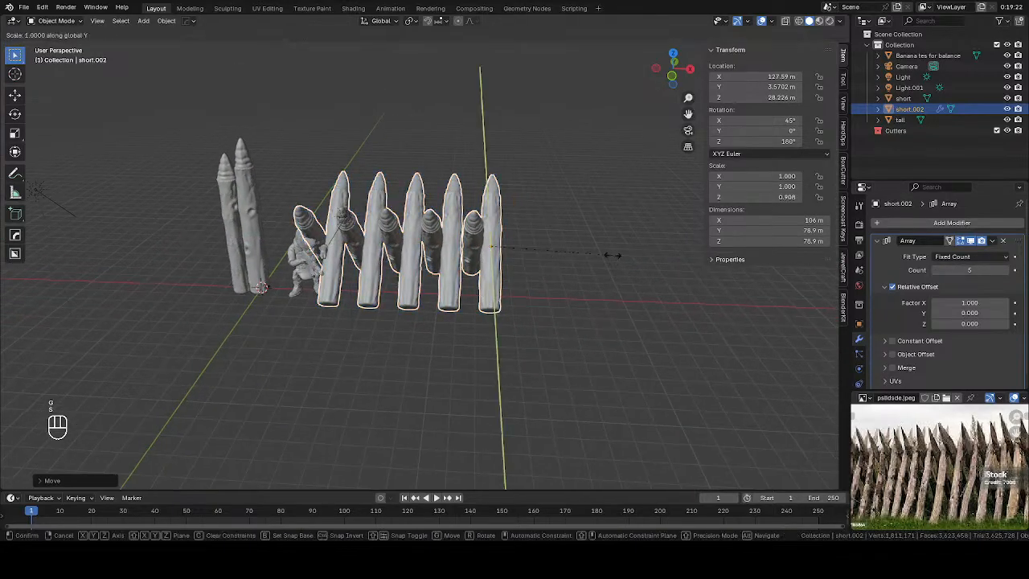
key("x")
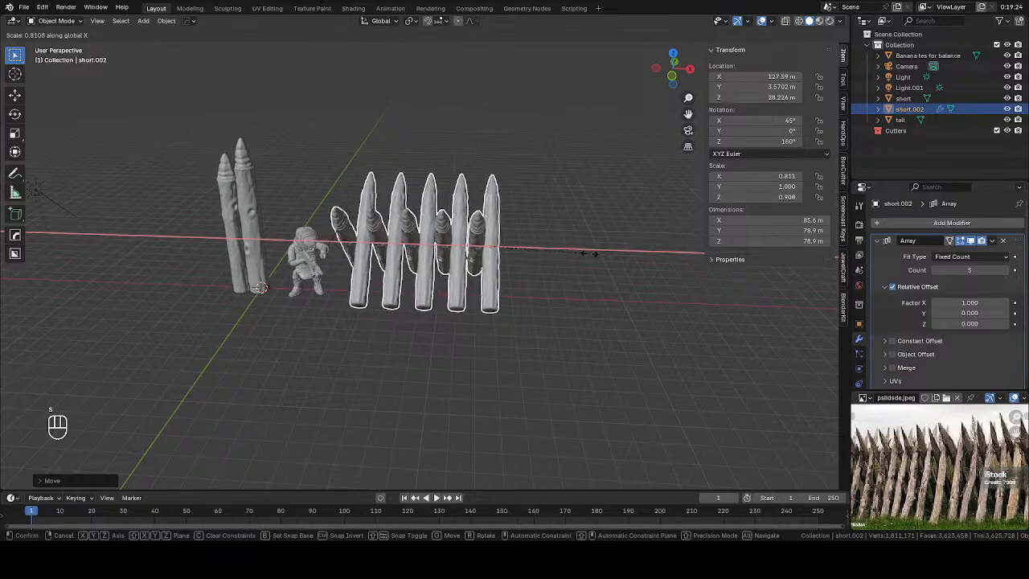
left_click(579, 268)
middle_click_drag(579, 268, 485, 268)
scroll(484, 268, "up", 6)
key("z")
mouse_move(551, 240)
middle_mouse_down()
mouse_move(443, 237)
mouse_move(615, 235)
mouse_move(506, 254)
mouse_move(466, 245)
mouse_move(526, 234)
mouse_move(554, 241)
mouse_move(464, 232)
mouse_move(532, 233)
mouse_move(507, 255)
mouse_move(478, 258)
mouse_move(537, 232)
middle_mouse_up()
left_click(477, 258)
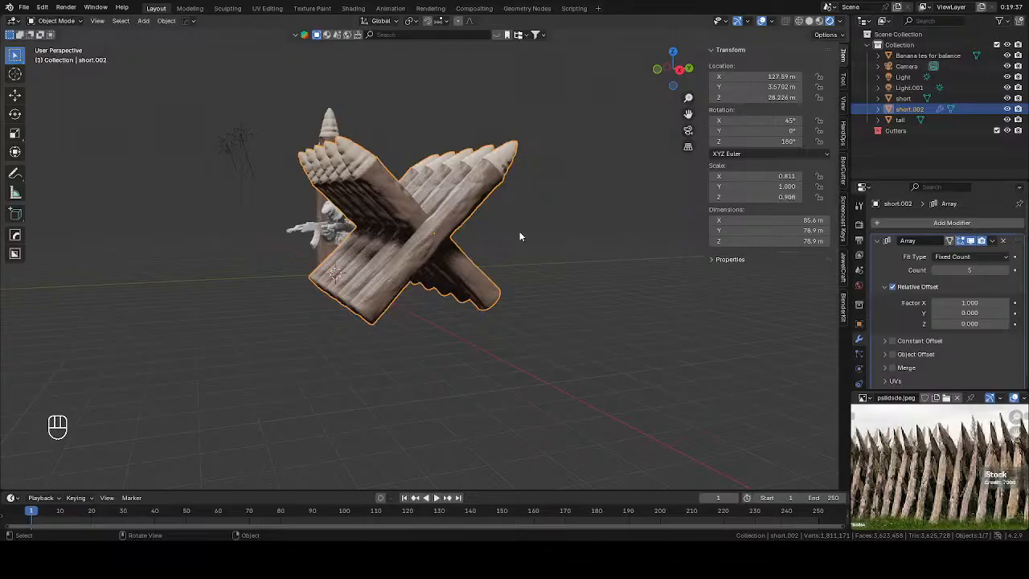
Step: Scale the barricade down uniformly to about 44.4 m wide and lower it along Z to about 19 m
key("s")
left_click(479, 233)
key("g")
key("z")
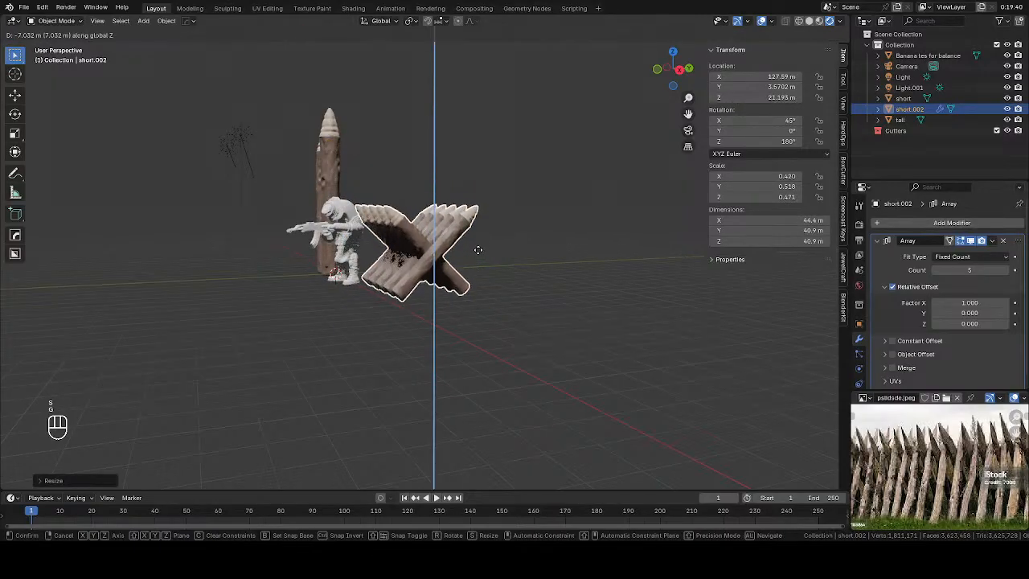
left_click(477, 255)
middle_click_drag(478, 255, 500, 278)
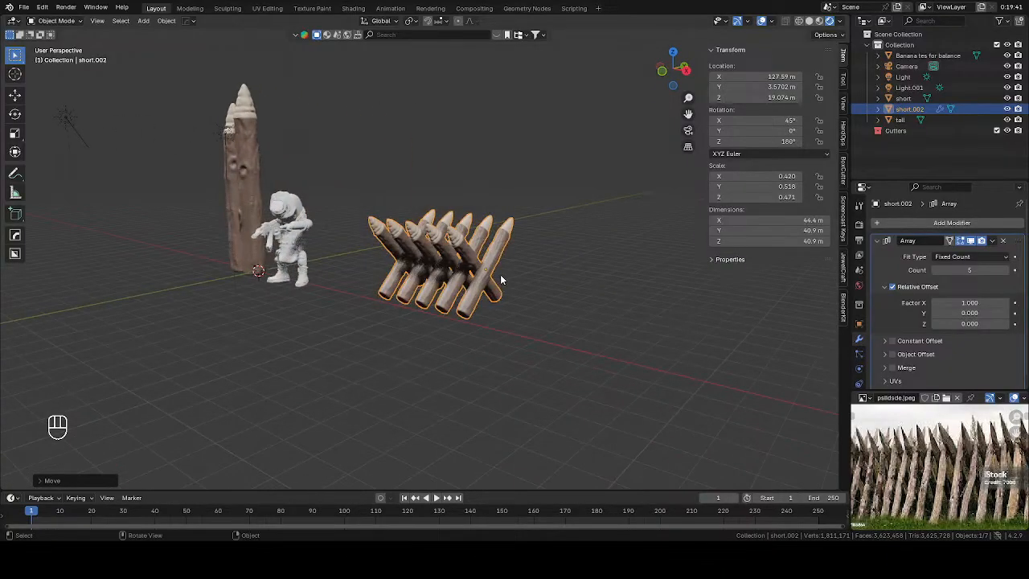
Step: Place the barricade on the ground beside the soldier figure, at about X 85.6 m and Z 15.1 m
key("KP_1")
key("g")
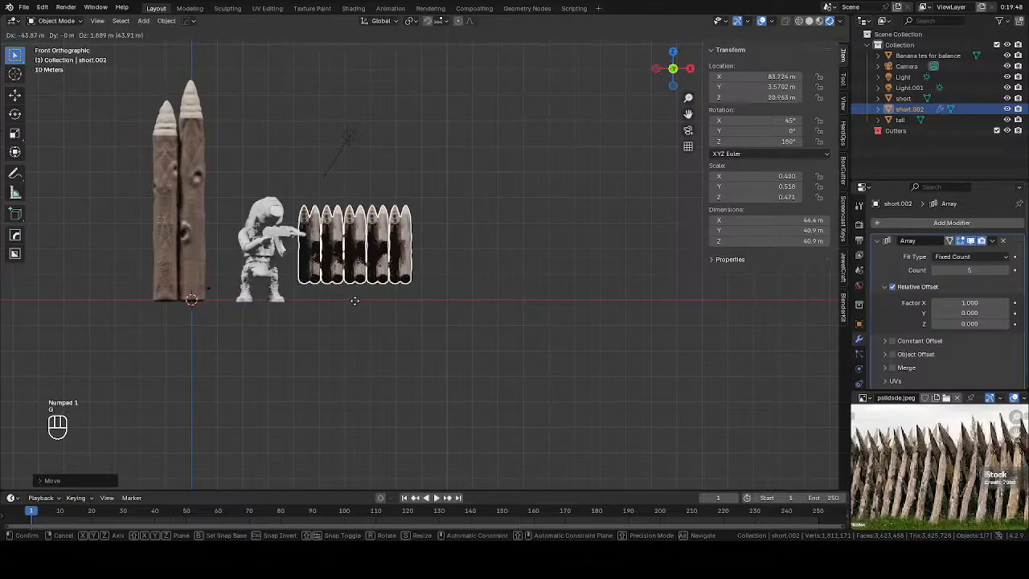
left_click(375, 314)
mouse_move(375, 315)
middle_mouse_down()
mouse_move(325, 328)
mouse_move(420, 361)
mouse_move(478, 328)
mouse_move(390, 343)
mouse_move(378, 322)
middle_mouse_up()
Step: Create a new material for the soldier figure and give it a pale yellow base color
left_click(346, 223)
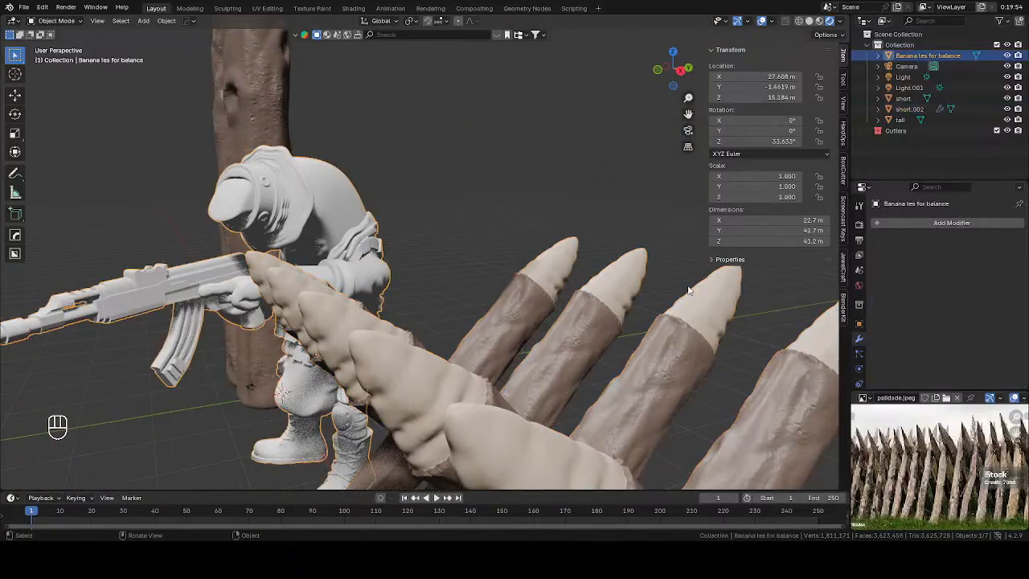
left_click(858, 359)
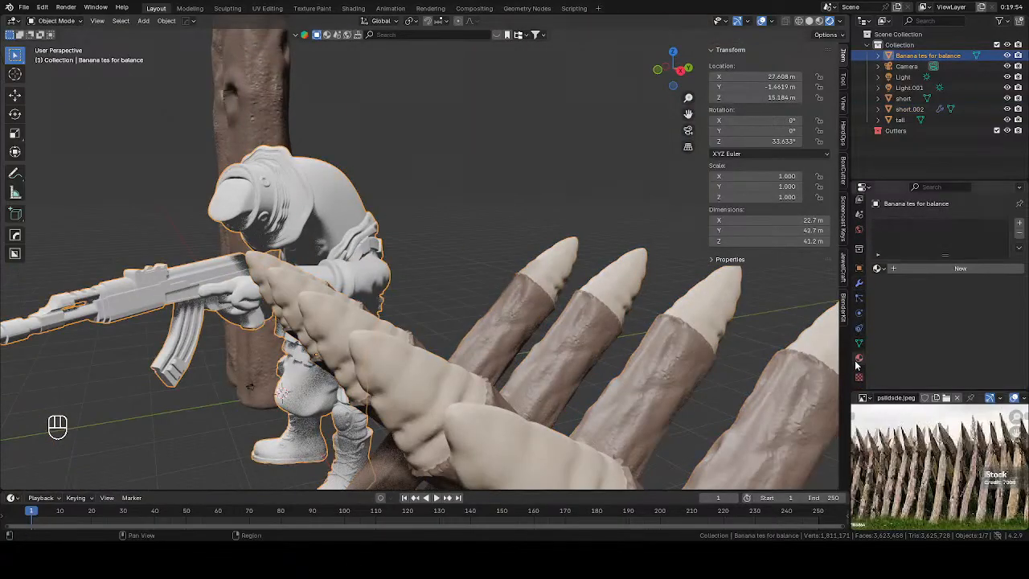
left_click(928, 269)
left_click(971, 336)
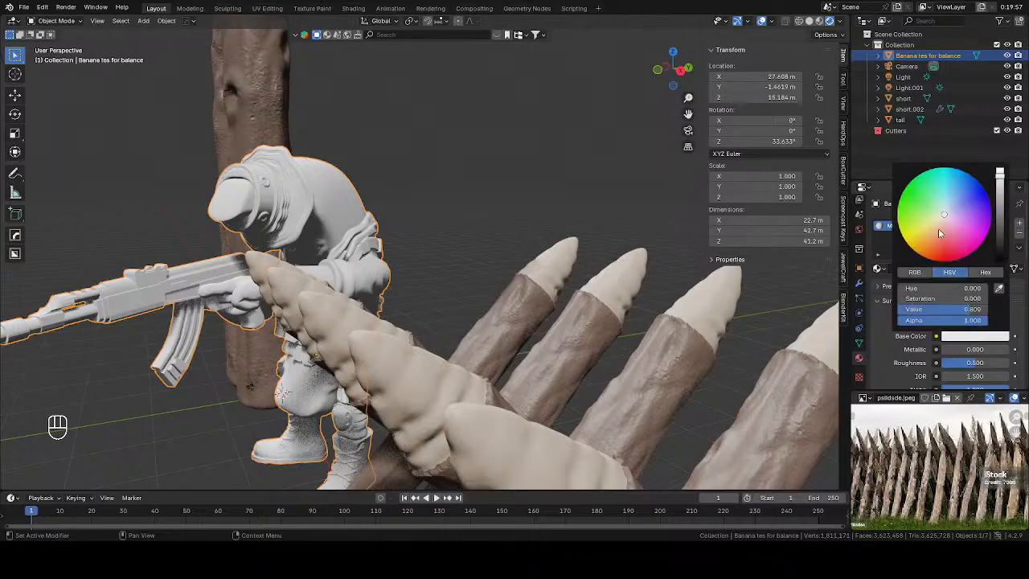
left_click_drag(941, 233, 939, 213)
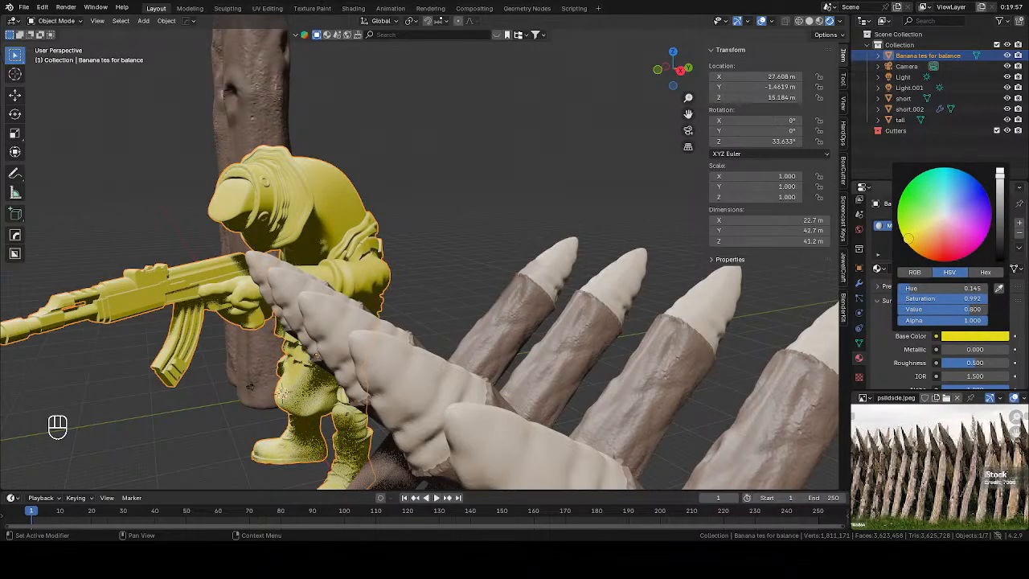
left_click(964, 336)
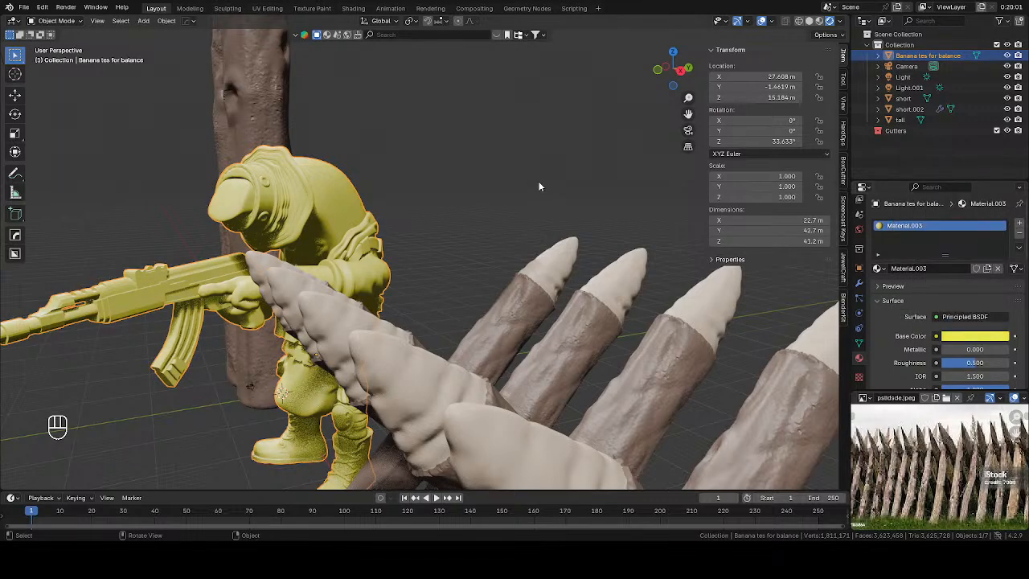
Step: Move the soldier figure along X to about 61 m and along Y until it stands behind the barricade
middle_click_drag(539, 181, 346, 273)
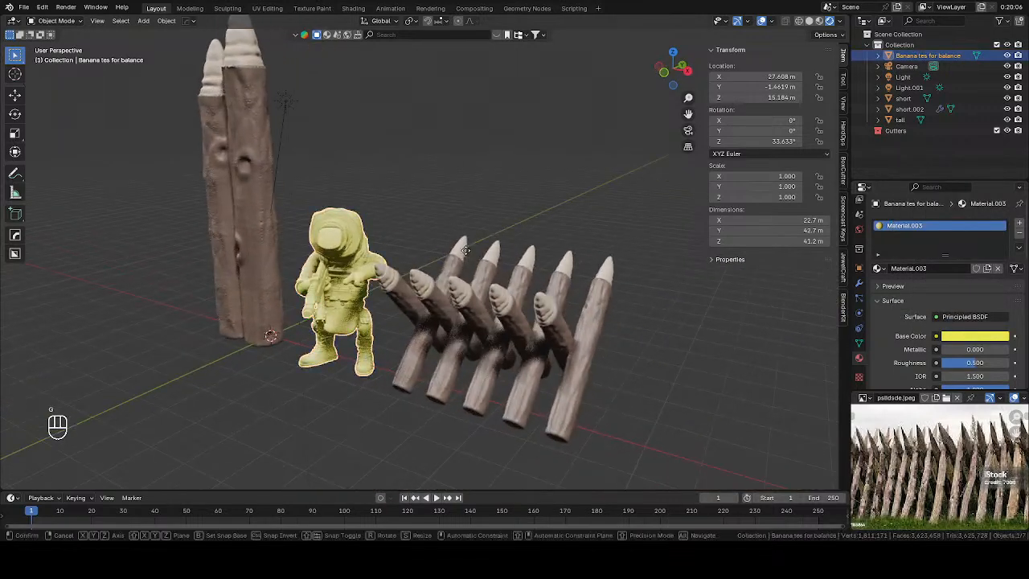
left_click(346, 273)
key("g")
key("x")
left_click(591, 257)
key("g")
key("y")
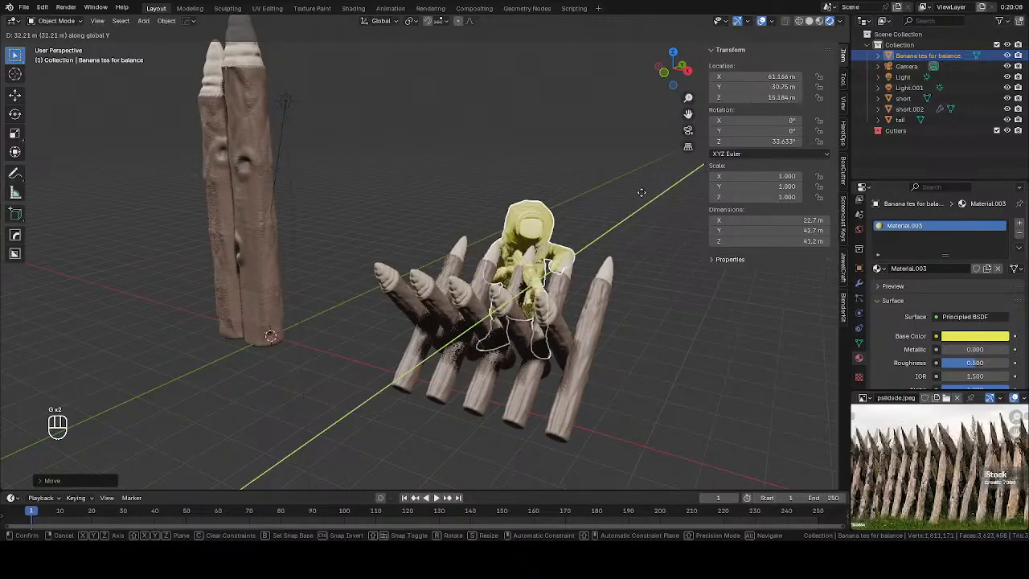
left_click(657, 180)
middle_click_drag(657, 181, 547, 322)
Step: Duplicate the barricade and move the copy along X to about 162 m
left_click(547, 323)
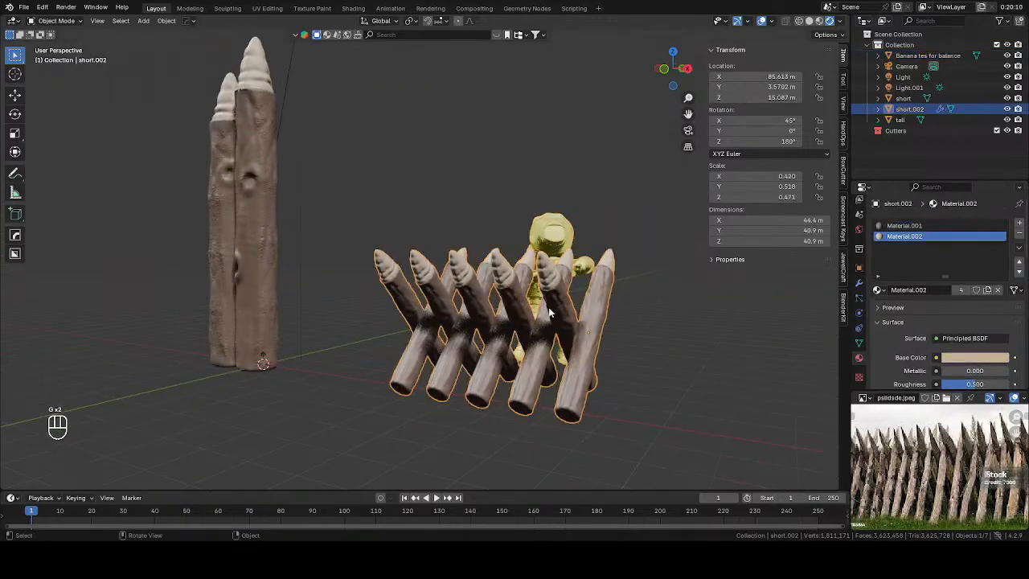
key("KP_1")
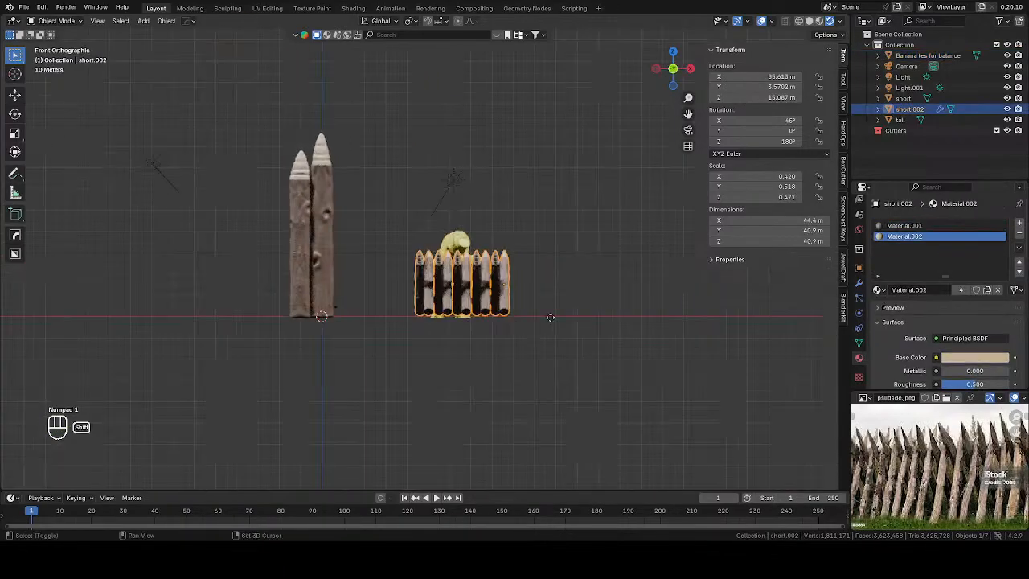
key("shift+d")
key("x")
left_click(713, 317)
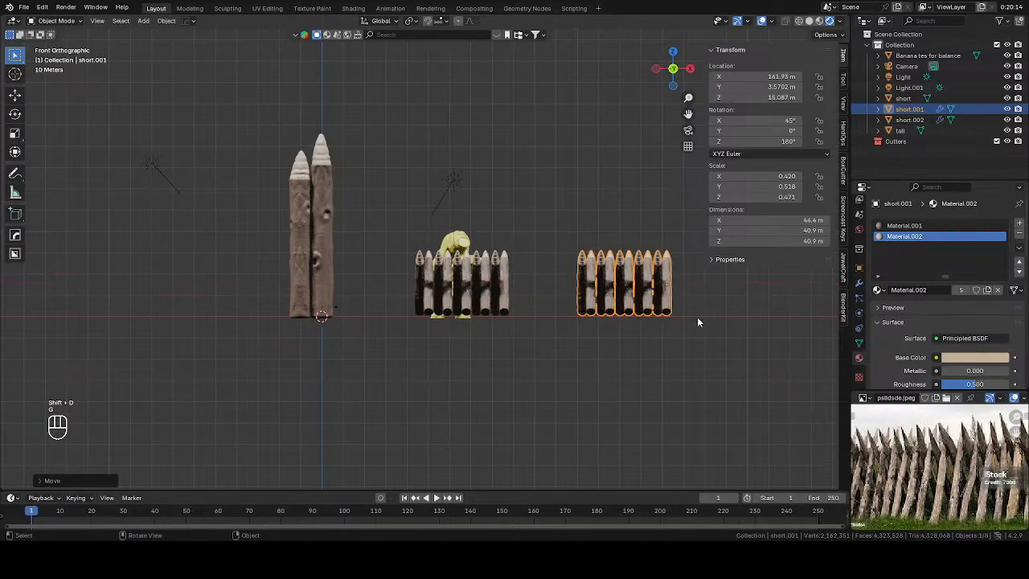
Step: Scale the barricade copy up to about 82 m wide and rest it on the ground at about X 180 m
key("s")
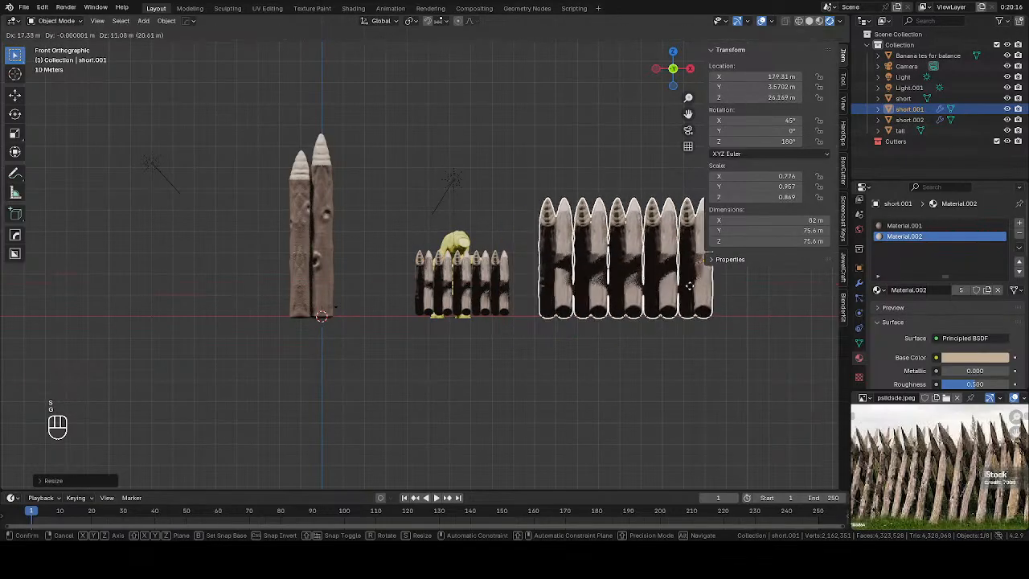
left_click(681, 340)
left_click(656, 354)
scroll(656, 354, "down", 3)
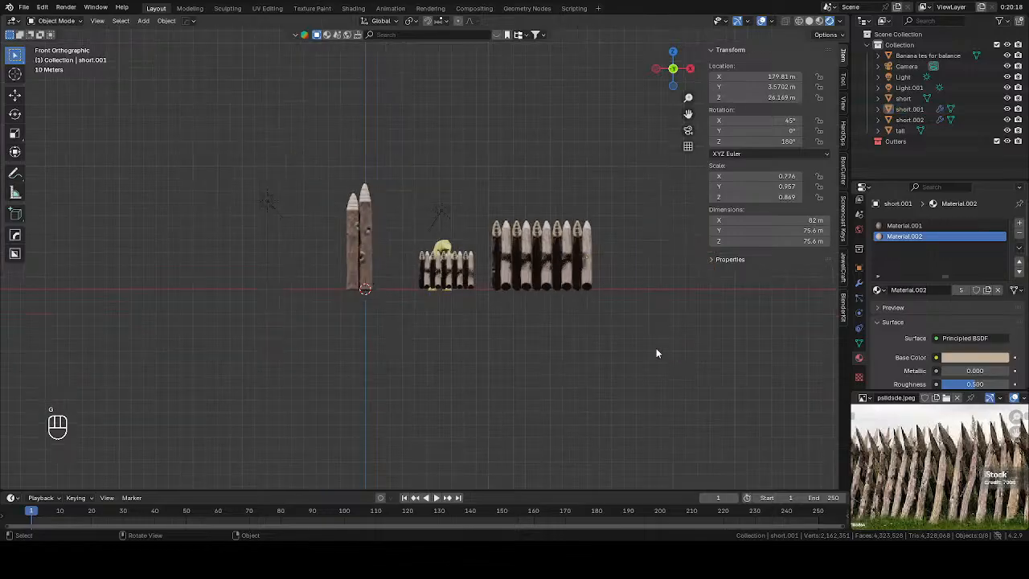
middle_click_drag(656, 353, 513, 338)
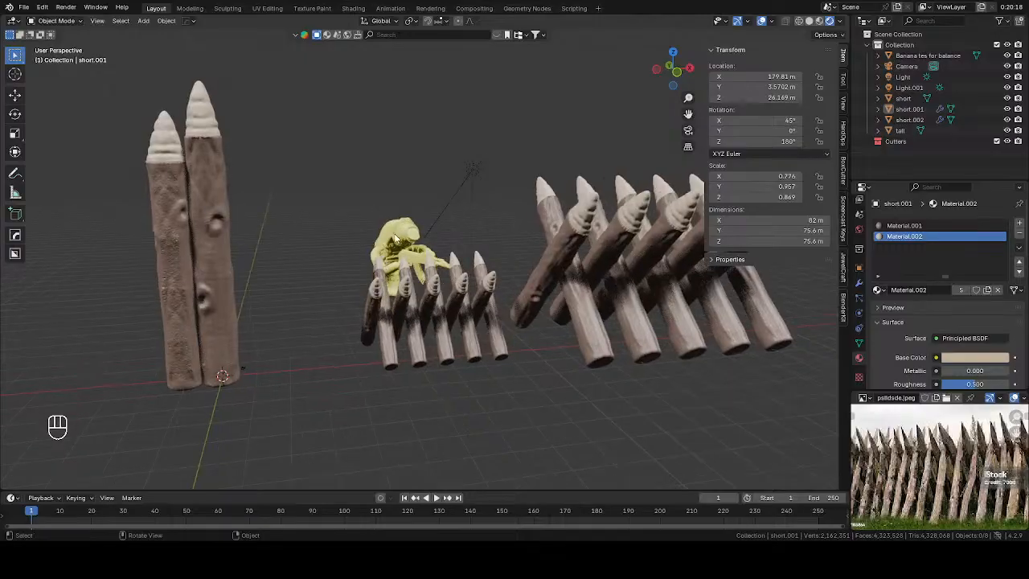
Step: Duplicate the small barricade along X to about 237.5 m, past the large barricade
left_click(397, 235)
middle_click_drag(606, 397, 526, 251)
left_click(516, 406)
key("KP_1")
left_click(526, 251)
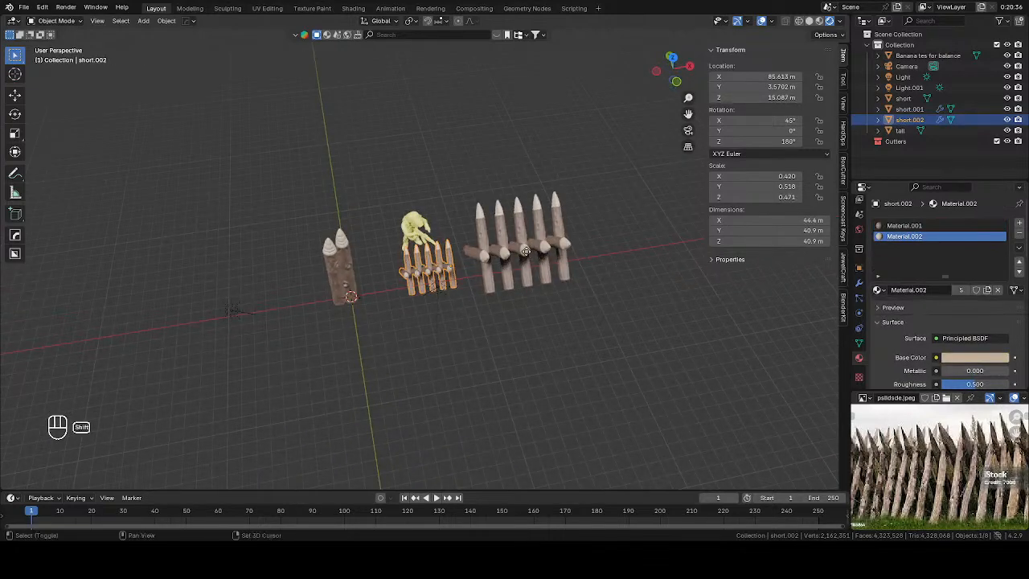
key("shift+d")
key("x")
key("x")
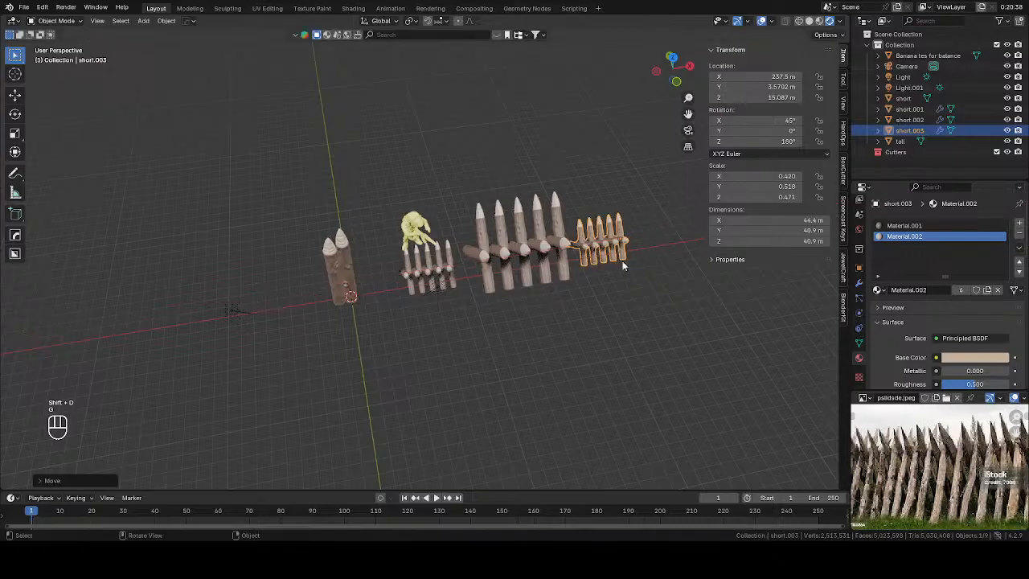
key("x")
key("x")
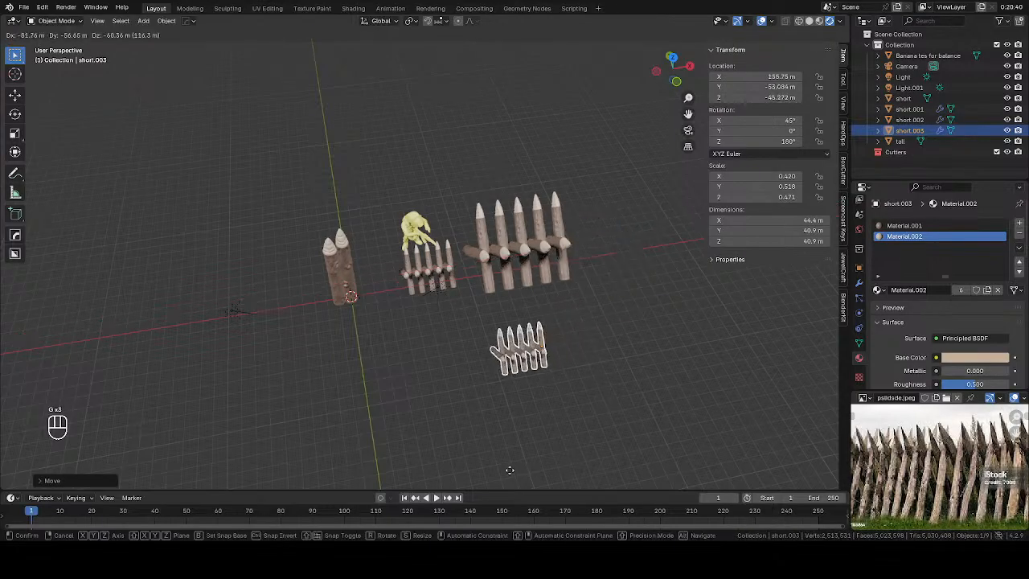
left_click(507, 447)
middle_click_drag(507, 447, 560, 244)
Step: Show the new small barricade from the front in solid shading with nothing selected
key("KP_1")
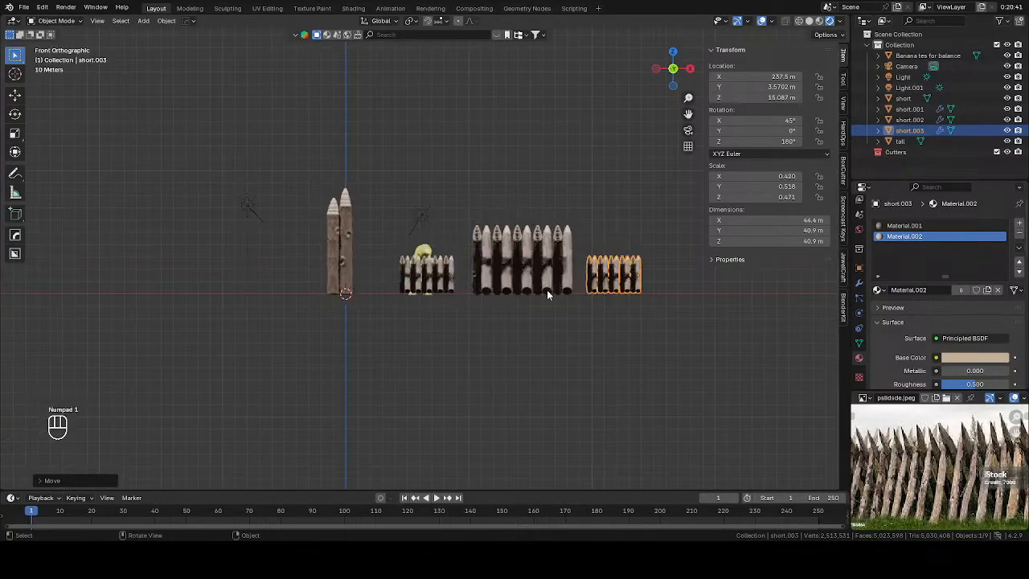
scroll(570, 312, "up", 3)
middle_click_drag(631, 328, 388, 320, "shift")
middle_click_drag(646, 311, 610, 311, "shift")
left_click(607, 309)
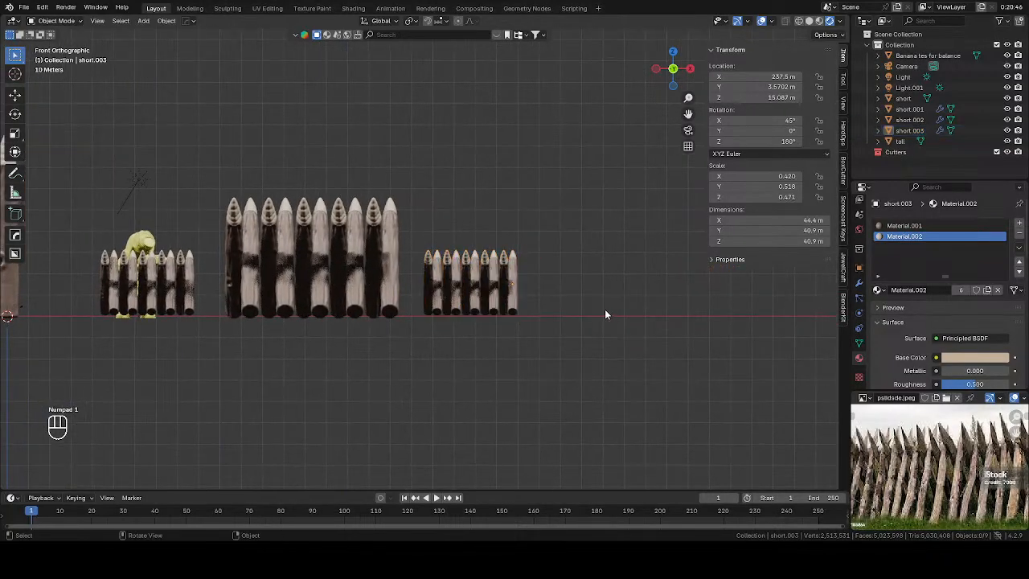
key("z")
left_click(660, 297)
scroll(659, 297, "up", 2)
Step: Add a UV sphere, move it along X to about 218 m and scale it to about 20.5 m across
key("shift+a")
mouse_move(659, 298)
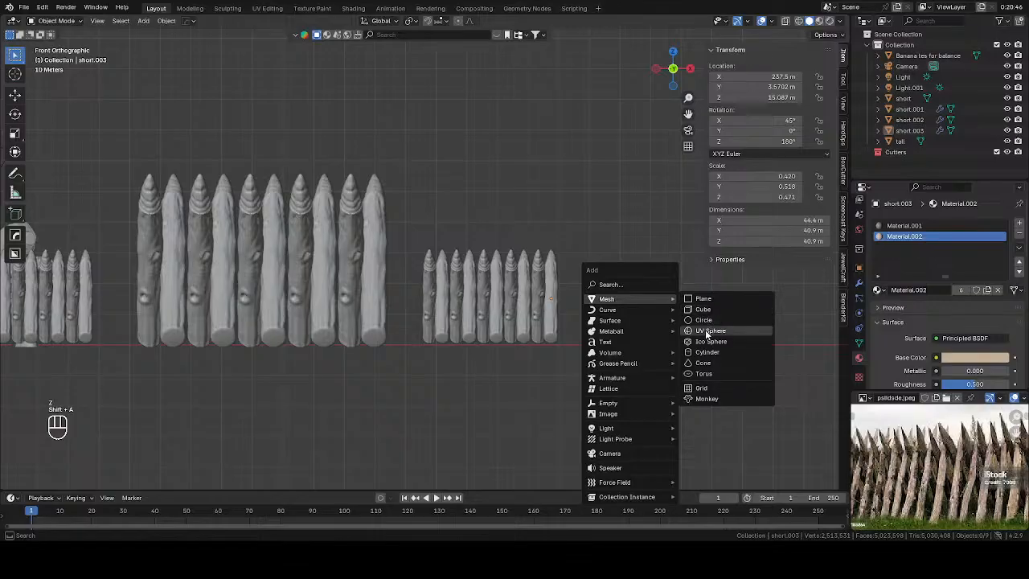
left_click(710, 330)
key("g")
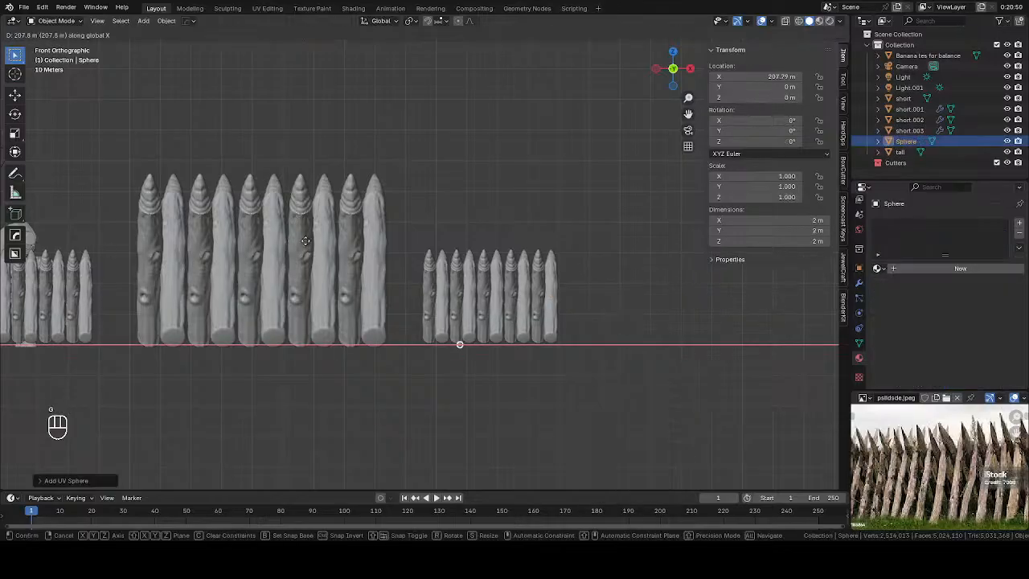
left_click(333, 238)
key("s")
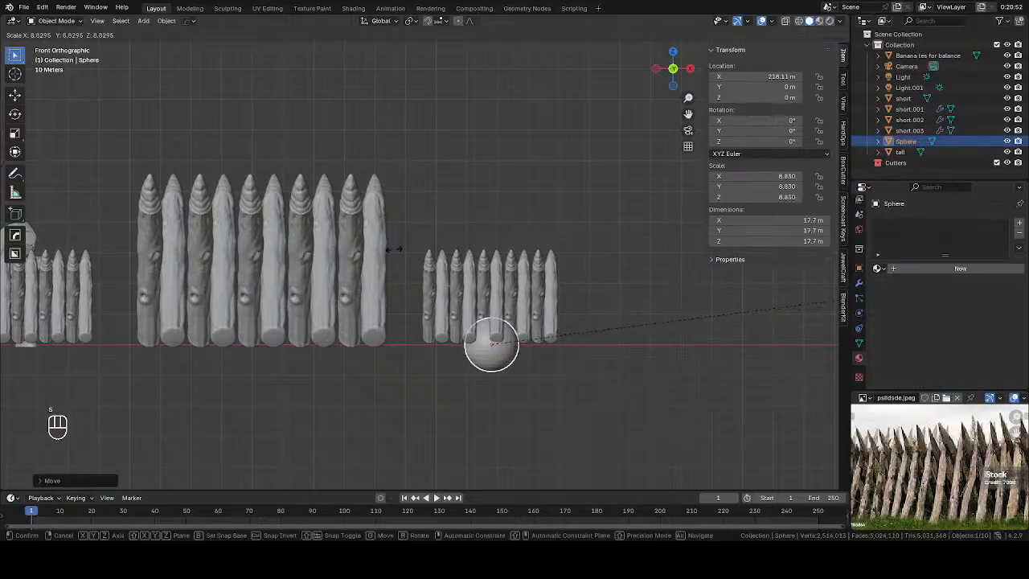
left_click(540, 349)
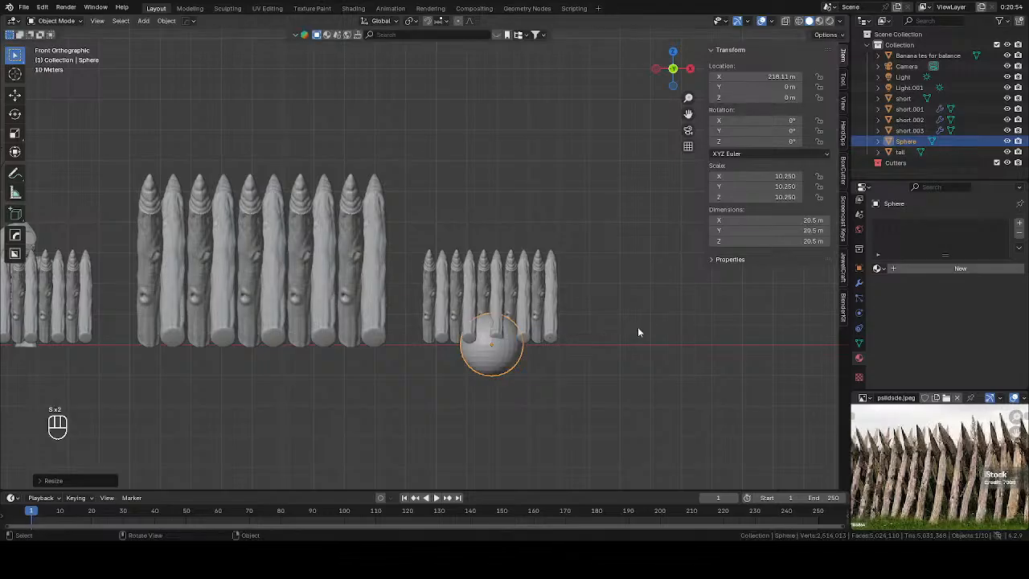
Step: Try scaling the sphere along X, cancel, and delete the sphere
key("s")
key("x")
right_click(24, 332)
key("Delete")
Step: Add a mesh cylinder to the scene
key("shift+a")
mouse_move(543, 327)
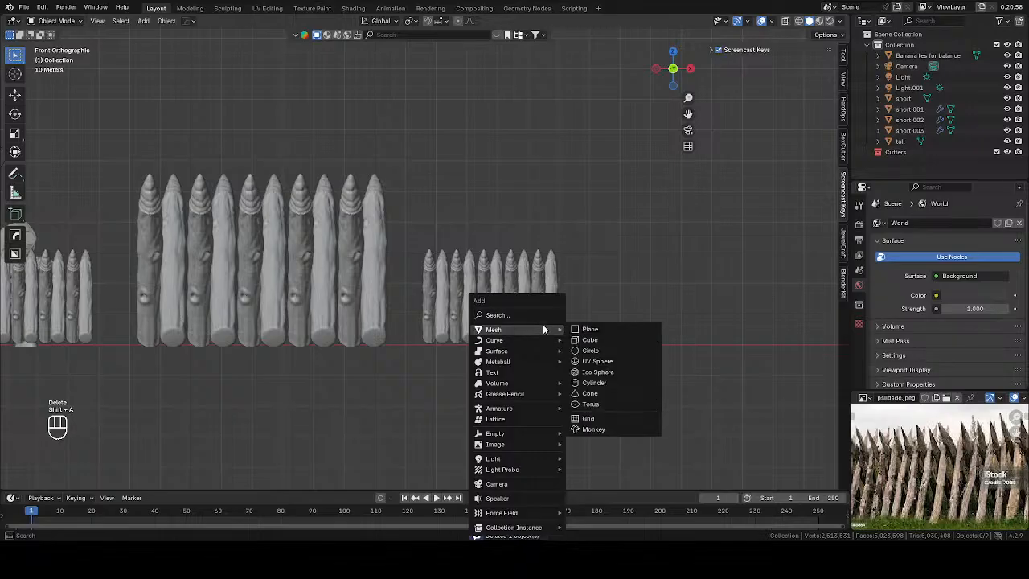
left_click(593, 383)
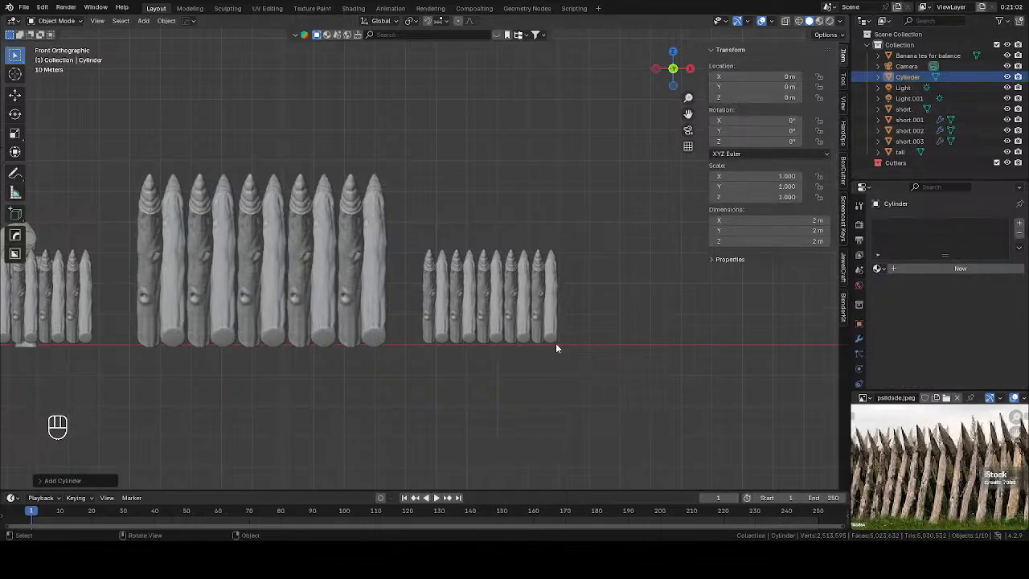
Step: Move the cylinder along X to about 231 m and set its X and Y dimensions to 50 m
key("g")
key("x")
left_click(404, 193)
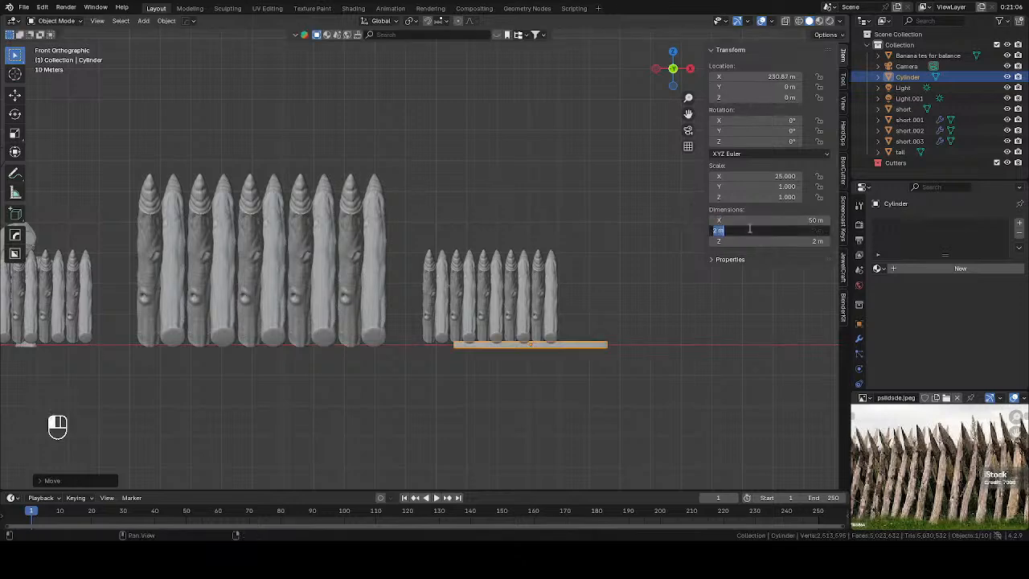
middle_click_drag(636, 273, 632, 296)
key("x")
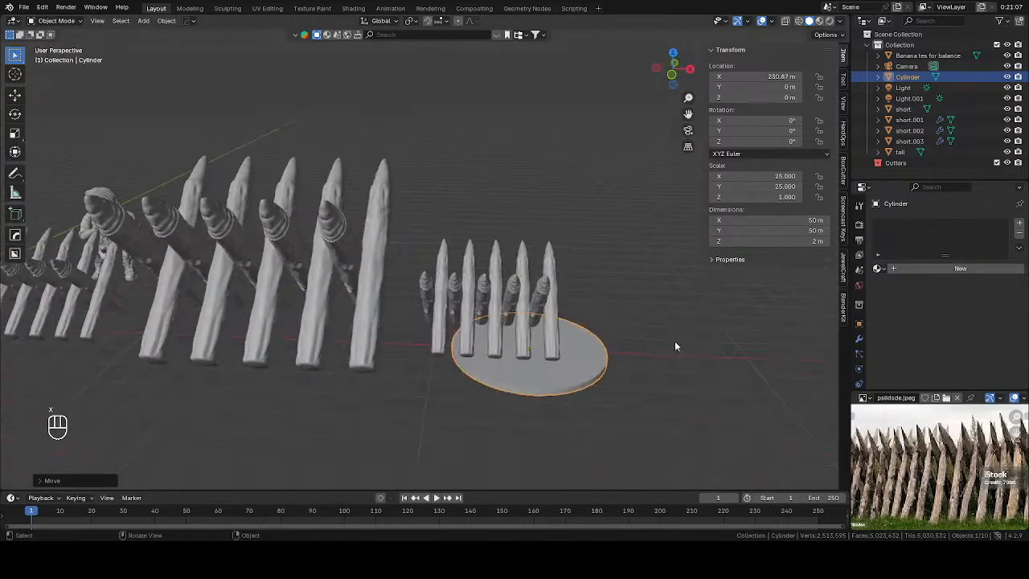
Step: Center the cylinder disc under the new small barricade, at about X 217.6 m and Y 3.8 m
key("g")
key("x")
left_click(629, 351)
middle_click_drag(630, 350, 522, 410)
key("KP_7")
key("g")
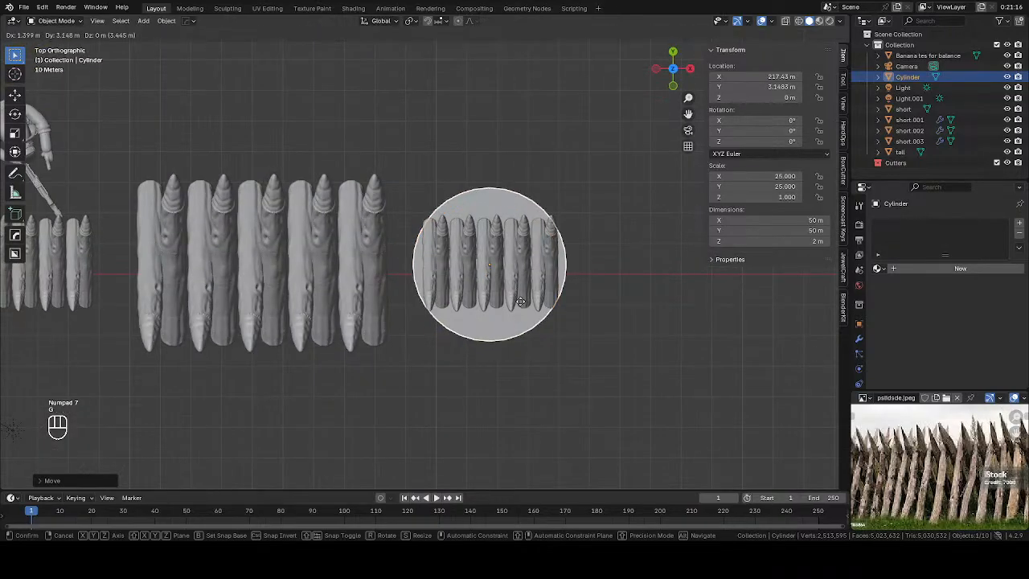
left_click(521, 299)
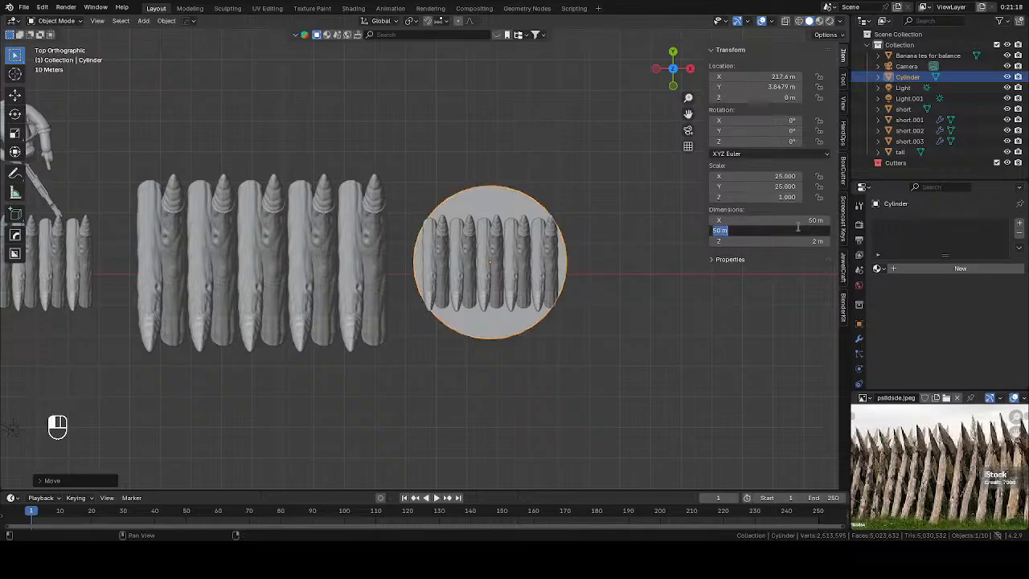
Step: Set the cylinder disc's dimensions to 55 m in X and 45 m in Y to make an oval base
key("Return")
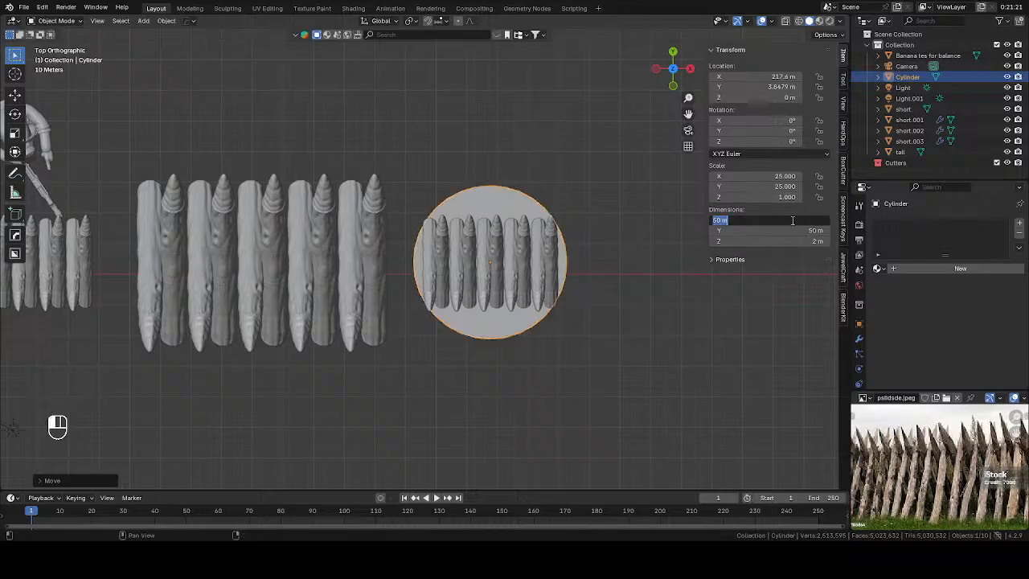
left_click(793, 221)
type("45")
key("Return")
left_click(792, 220)
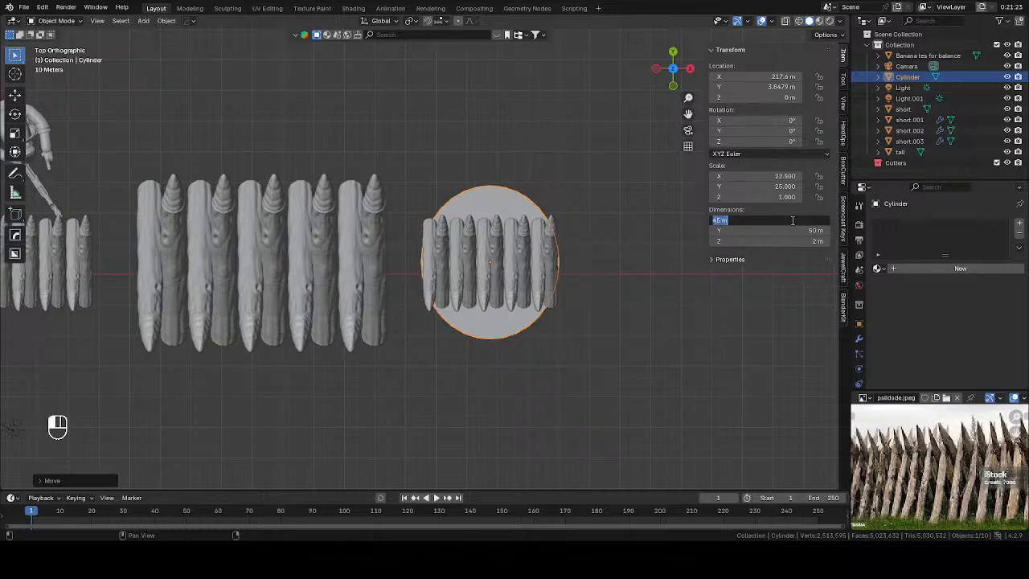
type("55")
key("Return")
left_click(789, 231)
type("45")
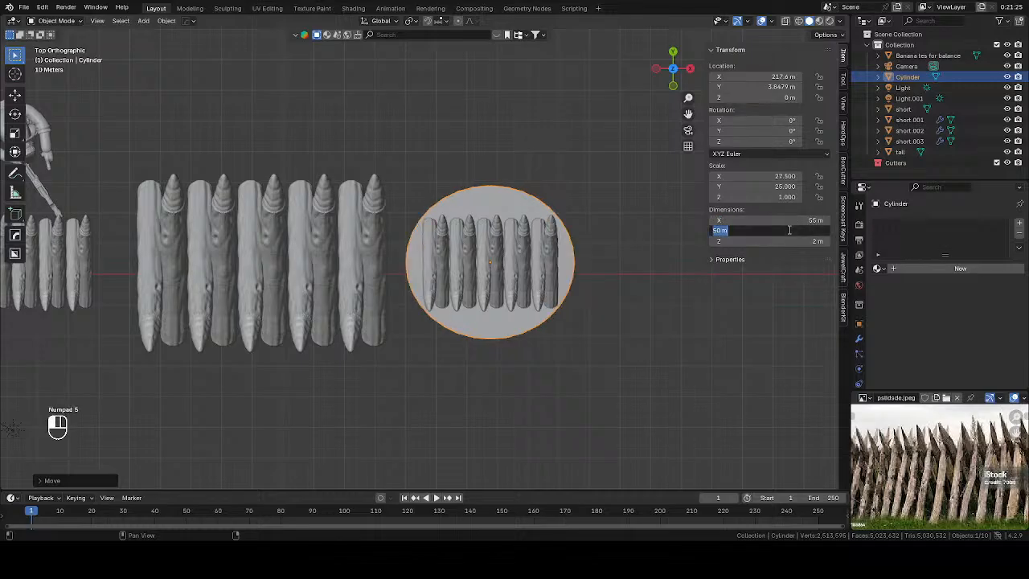
key("Return")
Step: Adjust the small barricade's height along Z so its stakes rest on the oval disc base
middle_click_drag(659, 245, 435, 231)
left_click(429, 288)
left_click(429, 285)
middle_click_drag(430, 286, 505, 282)
key("g")
key("z")
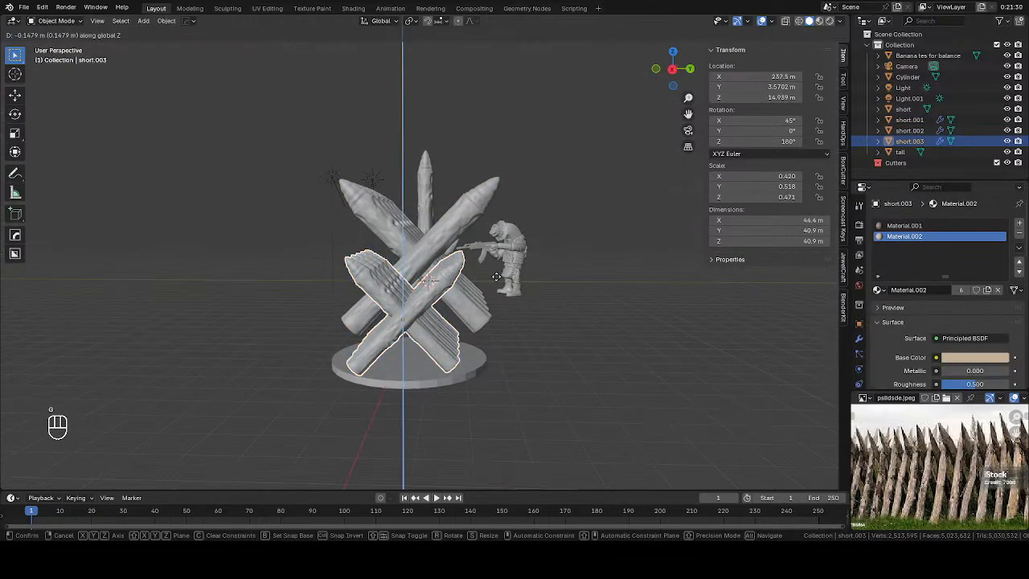
left_click(507, 290)
Step: Switch the viewport to rendered shading and inspect the barricades and the disc base
mouse_move(548, 322)
middle_mouse_down()
mouse_move(652, 310)
mouse_move(653, 333)
middle_mouse_up()
key("z")
left_click(642, 275)
left_click(607, 280)
middle_click_drag(608, 280, 483, 283)
Step: Assign a new material with a black base color to the disc base
left_click(567, 324)
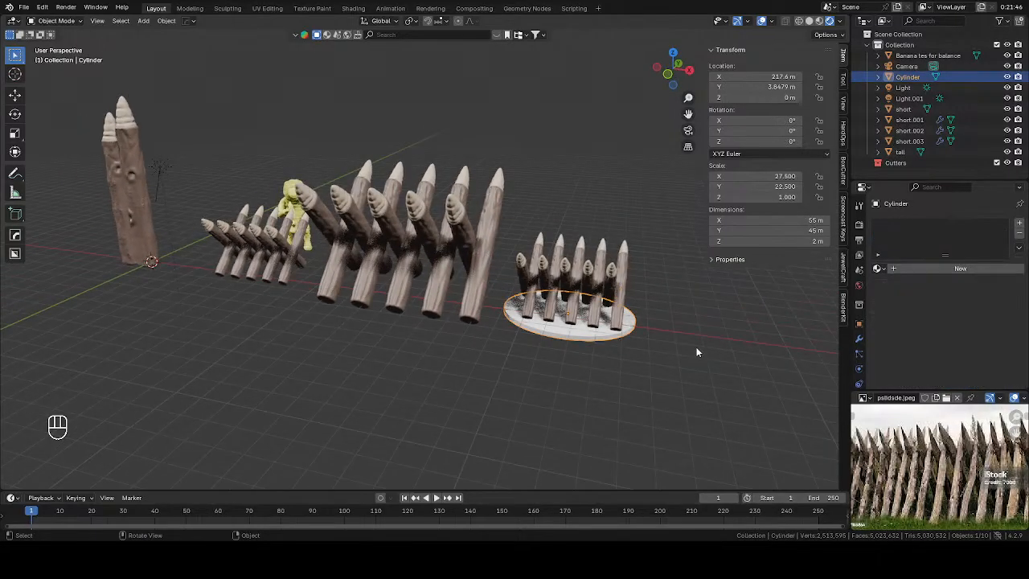
left_click(879, 268)
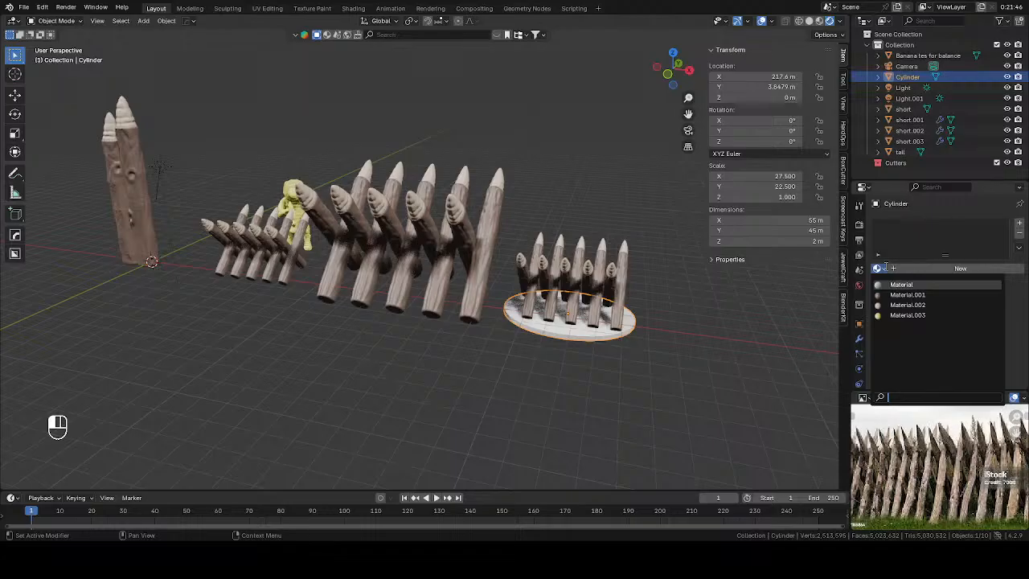
left_click(957, 268)
left_click(975, 337)
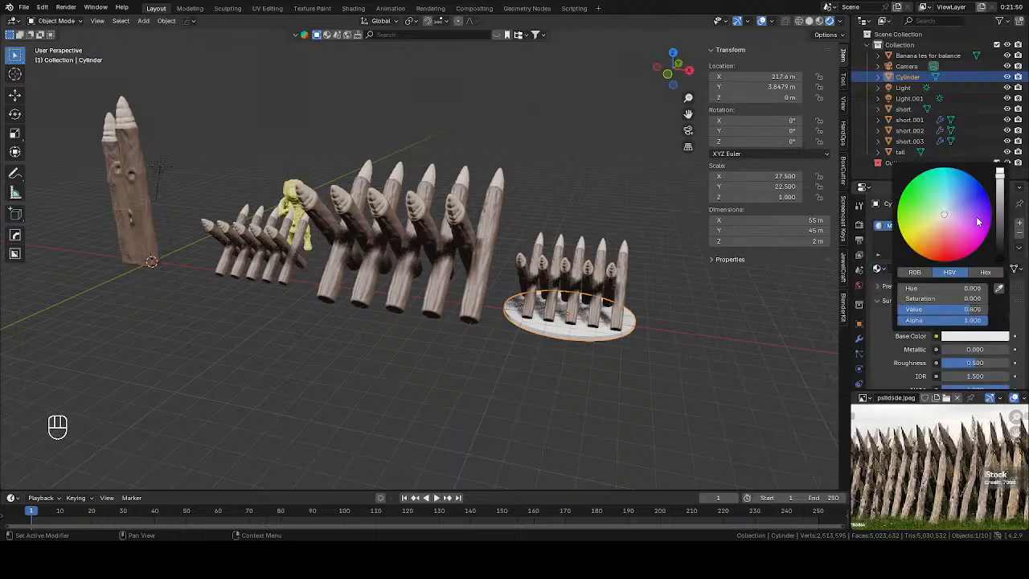
left_click_drag(1000, 178, 1001, 260)
left_click(735, 313)
middle_click_drag(735, 313, 325, 258)
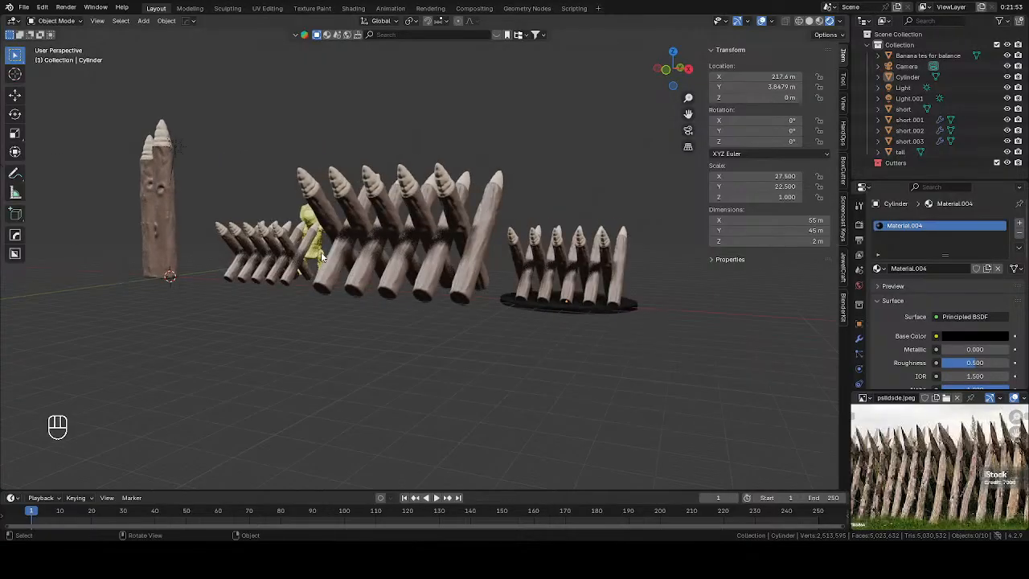
Step: In solid front view, duplicate the original short and tall stakes together and move the copies along X past the barricades
key("KP_1")
scroll(322, 265, "up", 4, "ctrl")
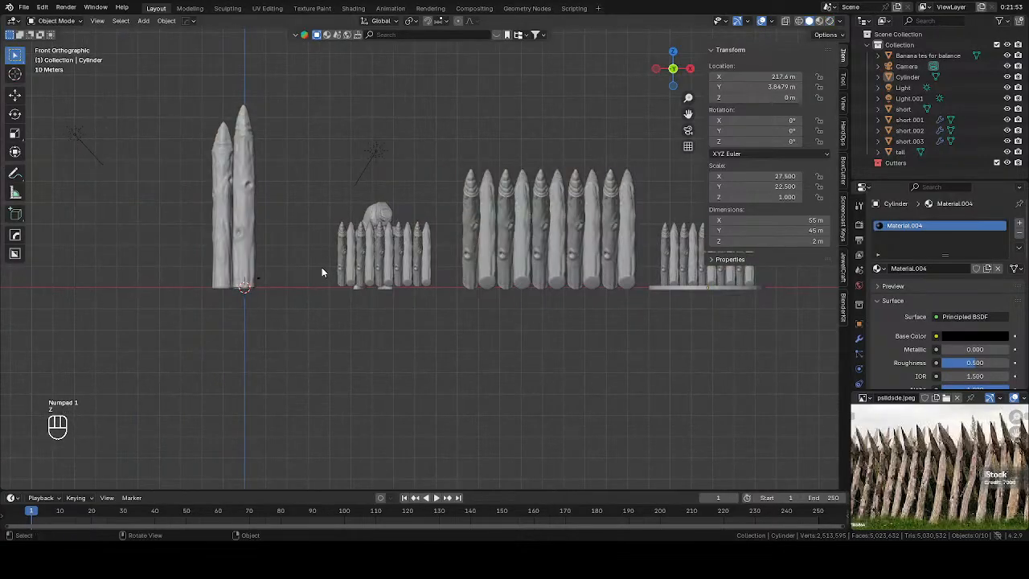
middle_click_drag(322, 272, 669, 244, "shift")
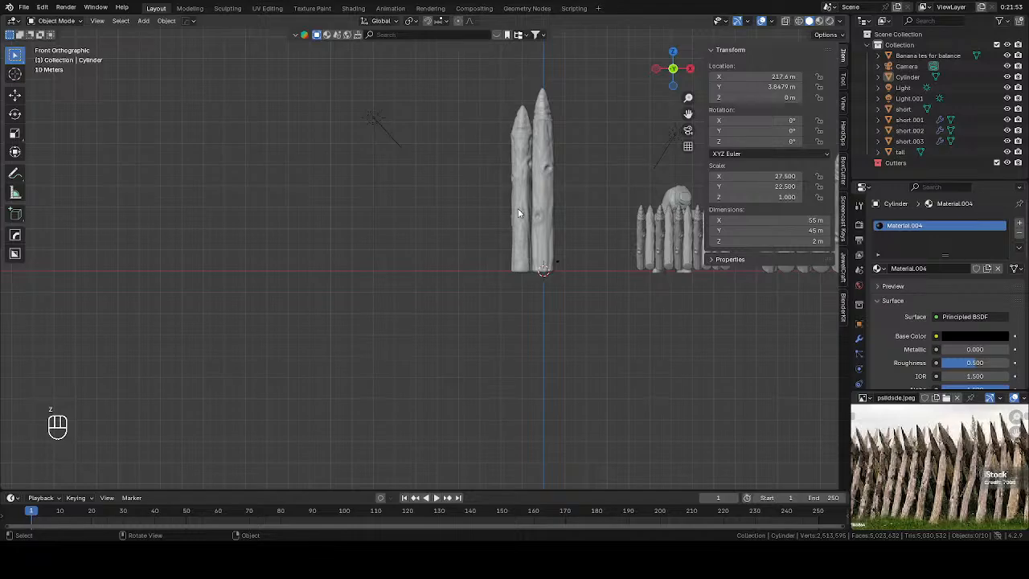
middle_click_drag(518, 208, 458, 223, "shift")
left_click(469, 208)
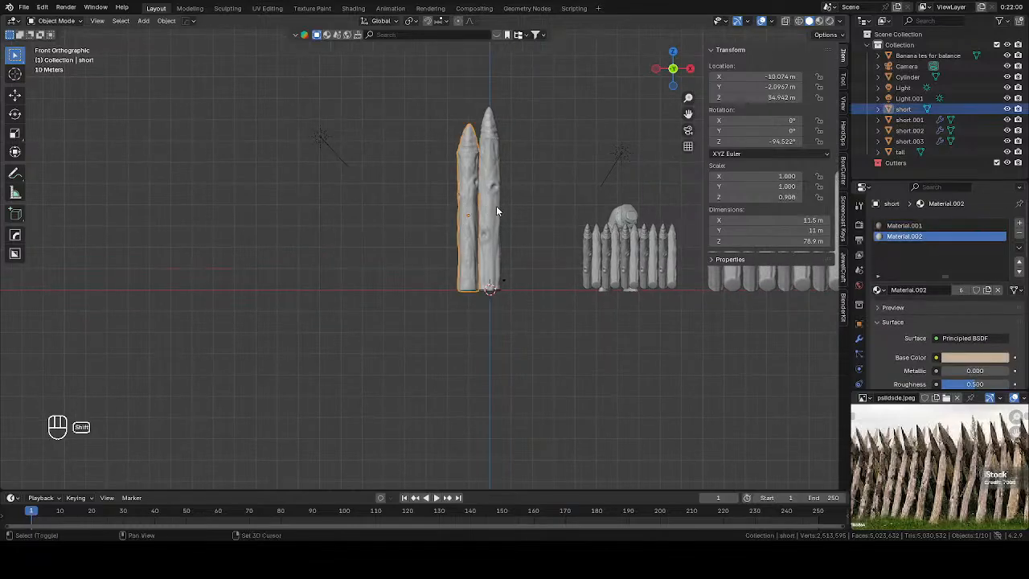
left_click(496, 206, "shift")
scroll(521, 197, "up", 2)
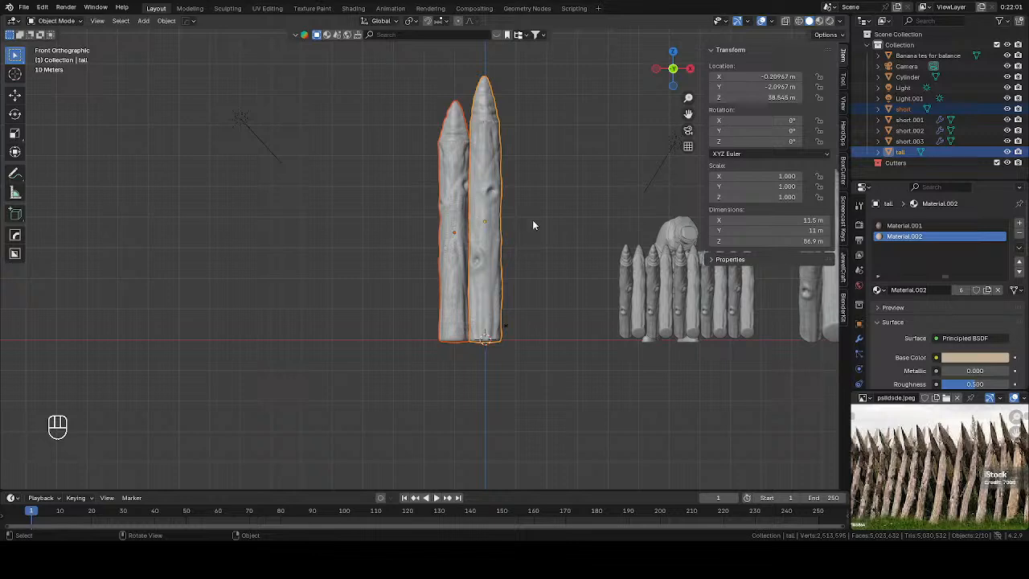
key("shift+d")
scroll(523, 229, "down", 5)
key("x")
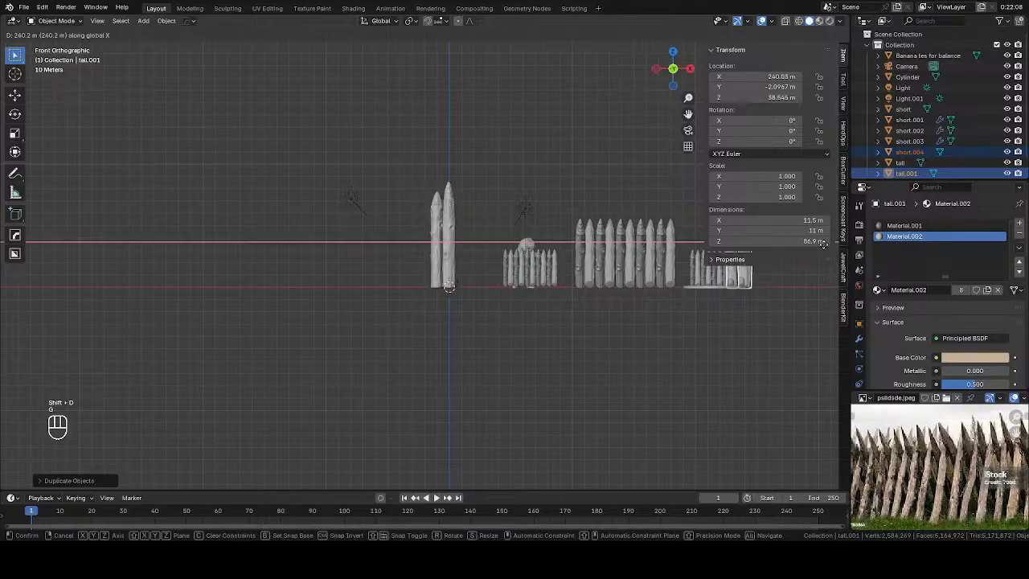
left_click(2, 276)
Step: Shift the duplicated stake pair farther along X so the tall copy sits at about 345 m
middle_click_drag(2, 267, 270, 257, "shift")
key("g")
key("x")
left_click(211, 276)
middle_click_drag(212, 277, 379, 276, "shift")
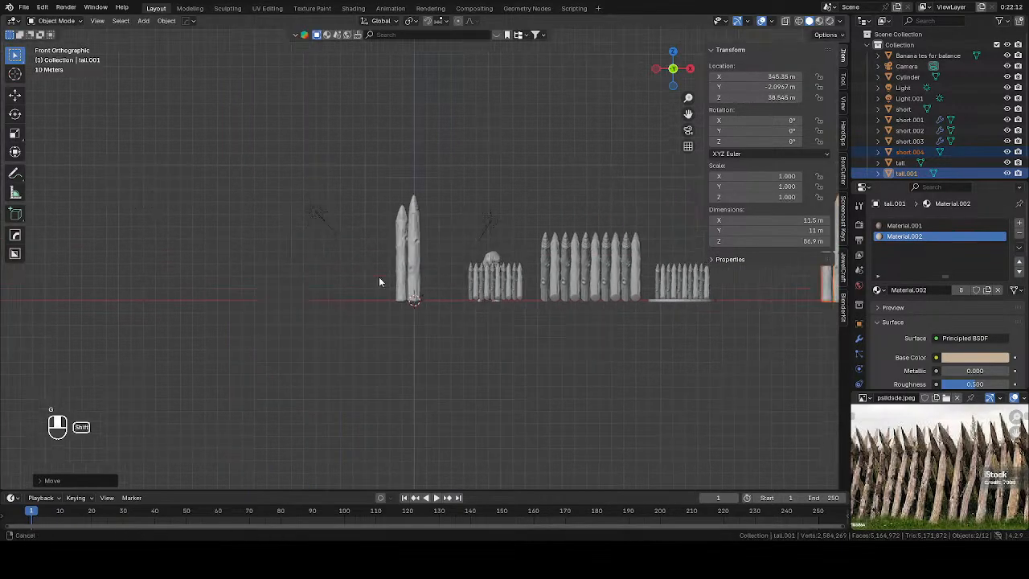
Step: Move the soldier figure along X to about 32.8 m, between the original stakes and the small barricade
scroll(379, 277, "up", 5)
middle_click_drag(490, 284, 402, 276, "shift")
left_click(421, 267)
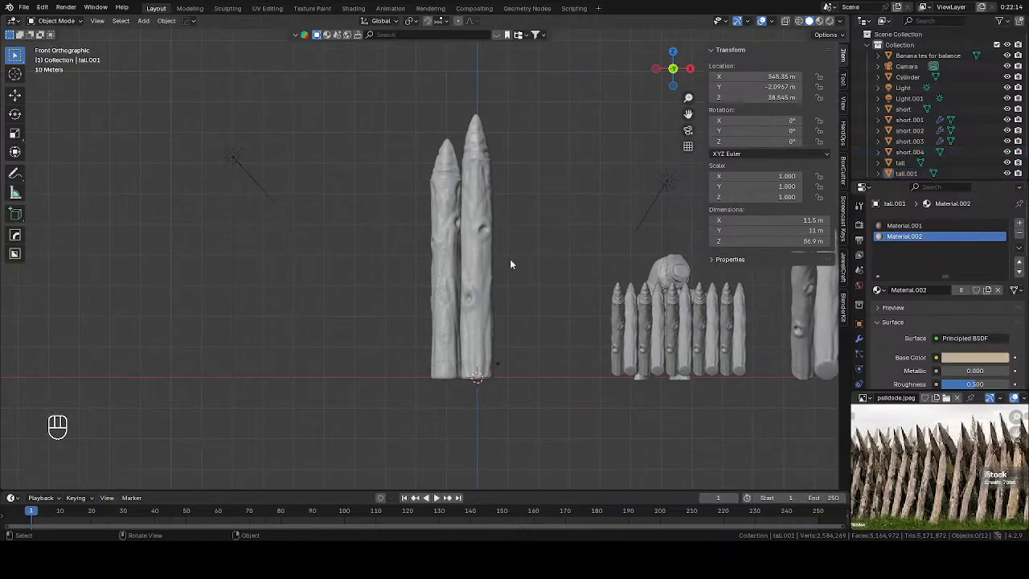
left_click(648, 270)
key("x")
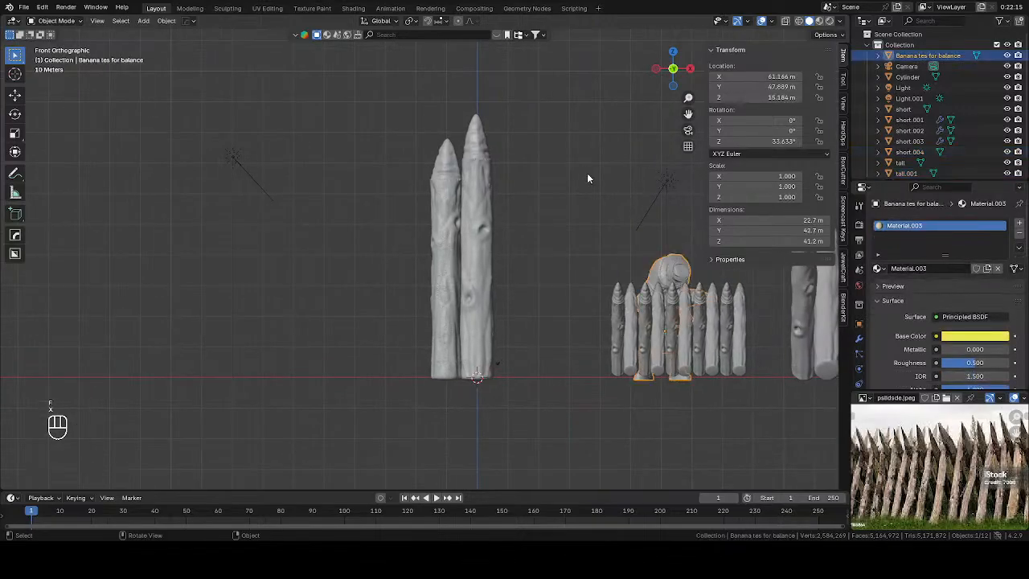
key("g")
left_click(515, 215)
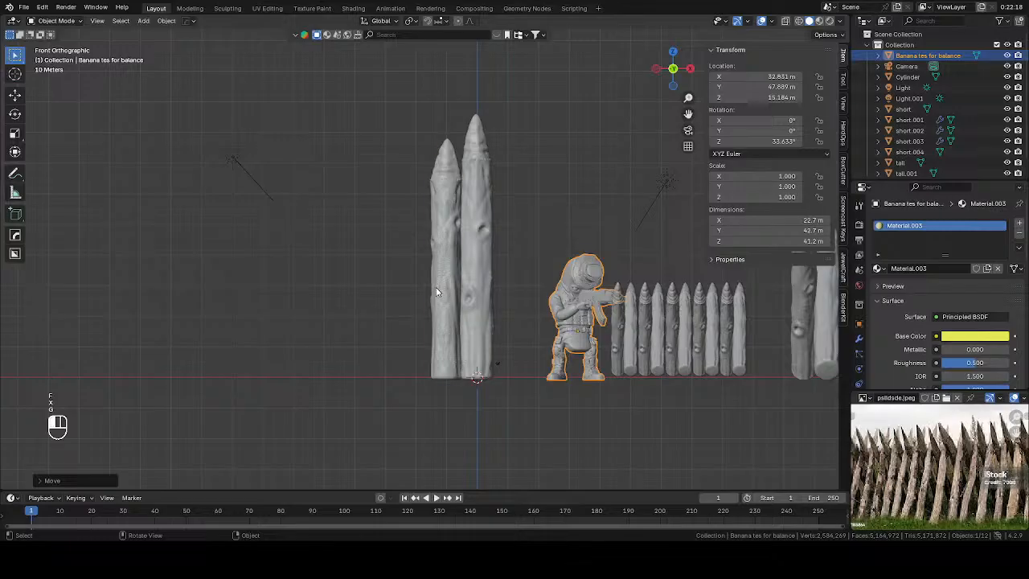
Step: Combine the original short and tall stakes with a HOps Boolean Union
left_click_drag(436, 292, 511, 290)
key("q")
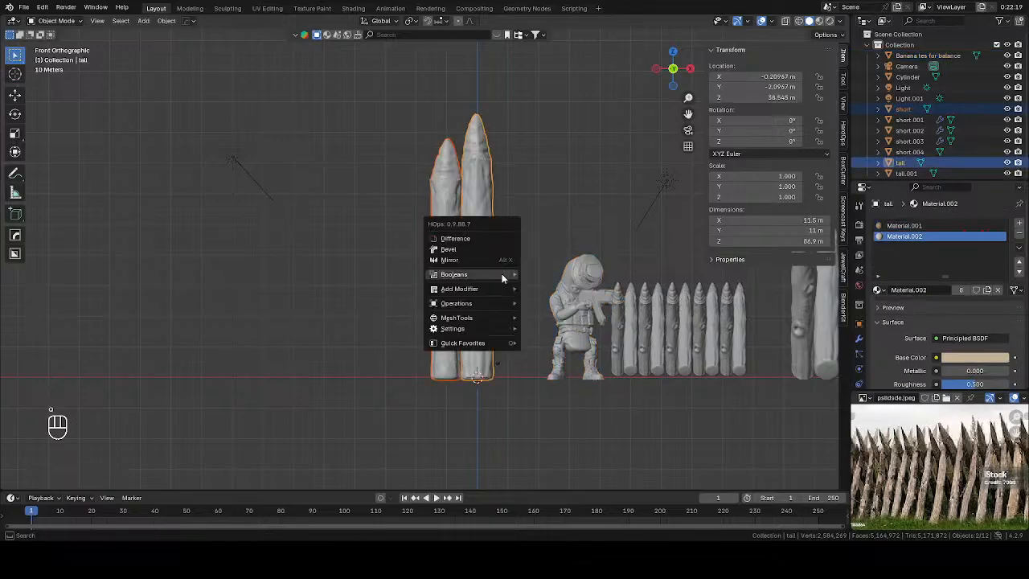
mouse_move(498, 275)
left_click(544, 299)
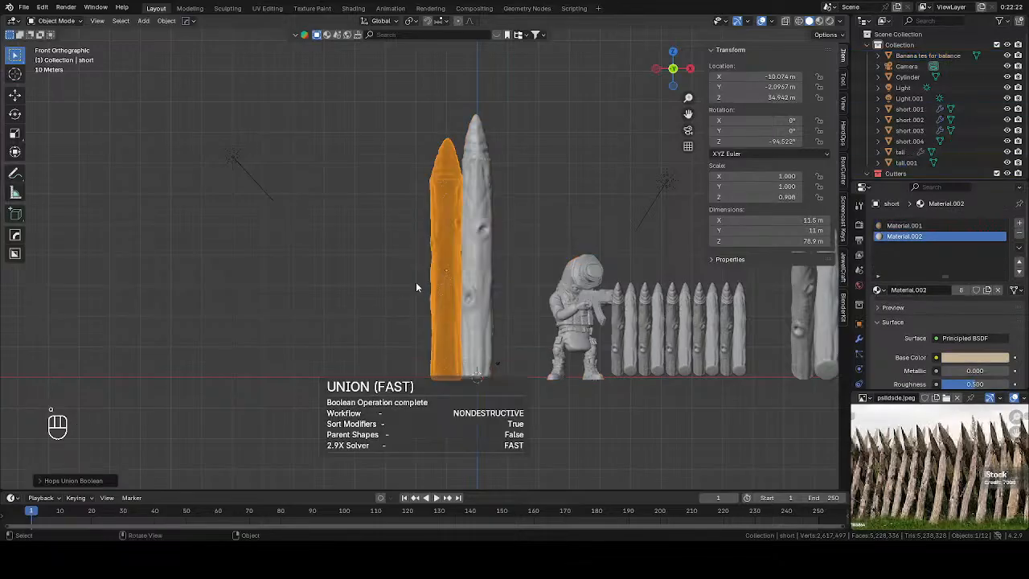
Step: Apply the Boolean modifier on the tall stake and delete the leftover short stake object
left_click(463, 241)
left_click(859, 340)
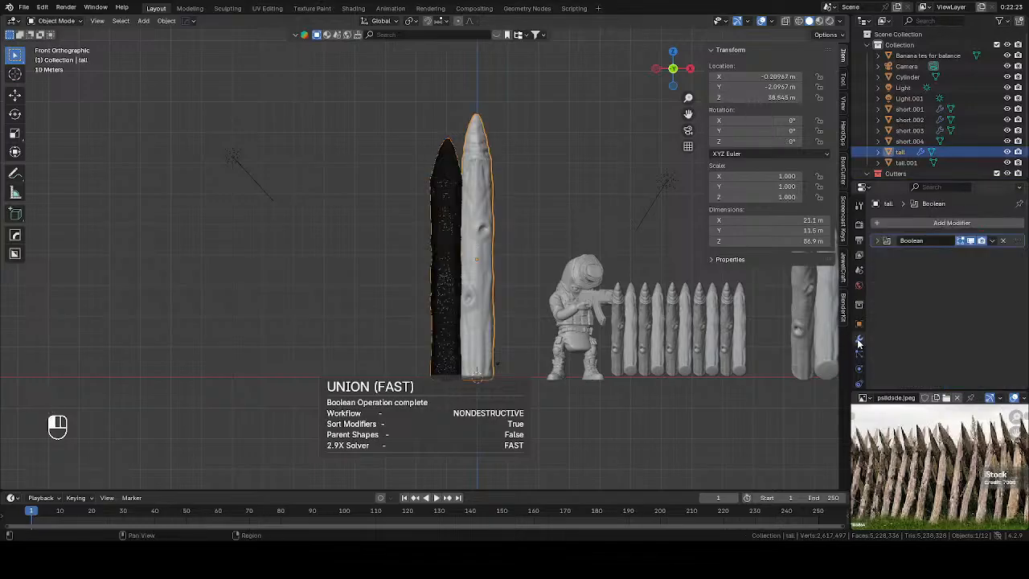
left_click(880, 242)
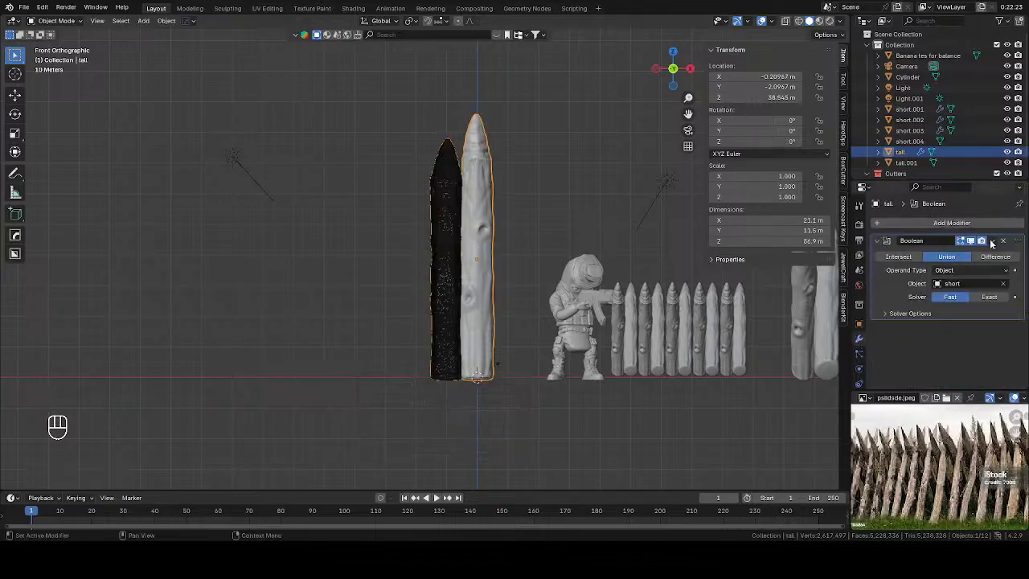
left_click(993, 241)
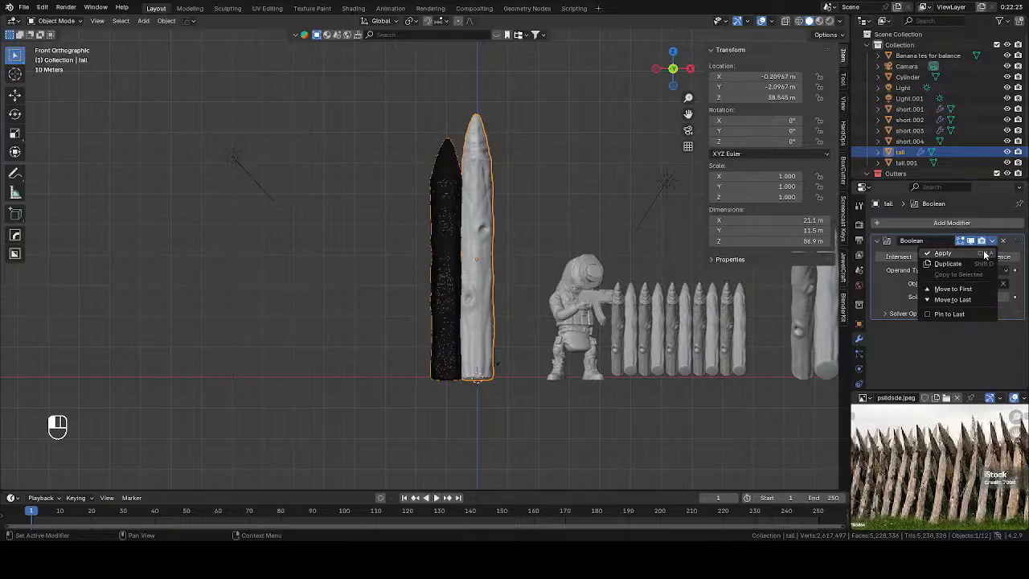
left_click(439, 236)
key("Delete")
left_click(460, 231)
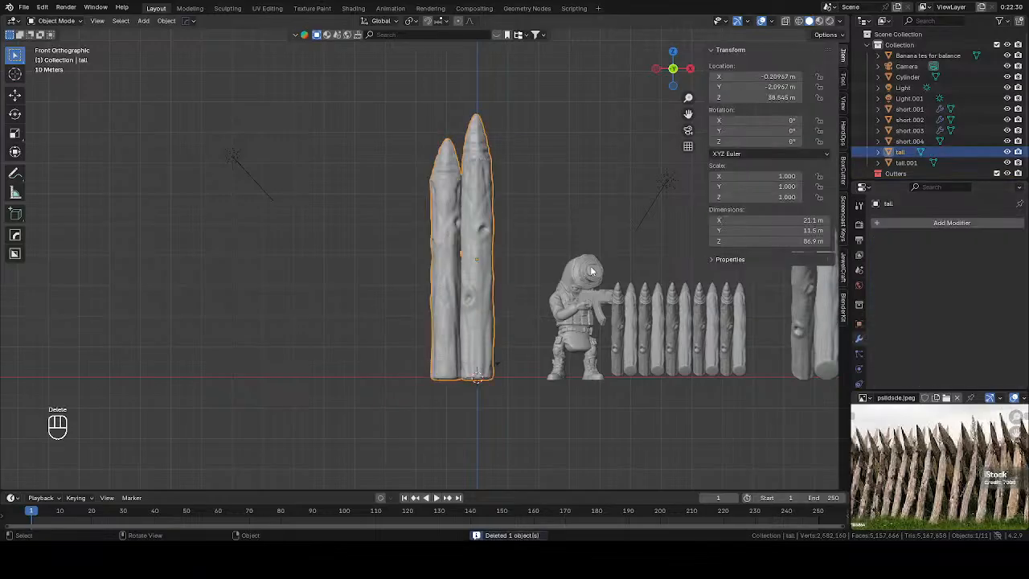
Step: Move the joined stake pair along X to about -85.7 m
scroll(592, 271, "up", 5)
scroll(597, 264, "down", 5)
key("g")
key("x")
left_click(317, 258)
middle_click_drag(519, 248, 602, 215, "shift")
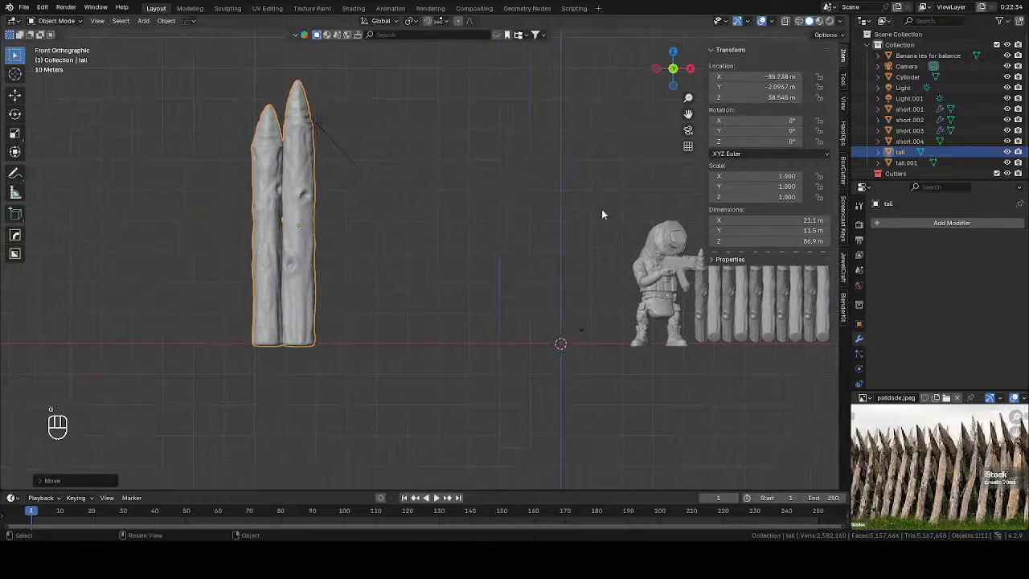
Step: Add an Array modifier to the joined stake pair with count 4 and a relative X offset of 0.9
left_click(932, 223)
mouse_move(905, 218)
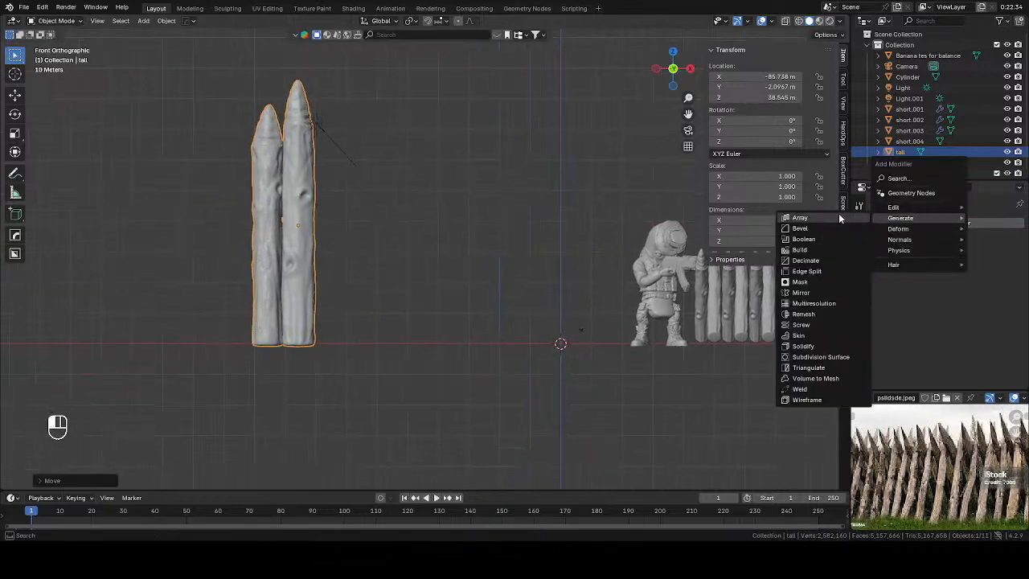
left_click(839, 215)
left_click(1008, 304)
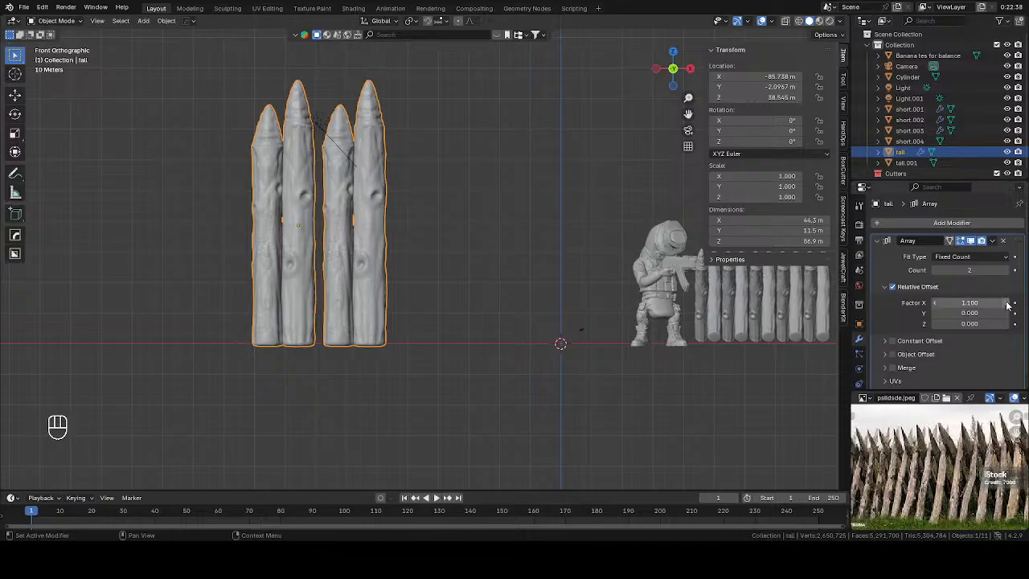
left_click(935, 303)
left_click(934, 303)
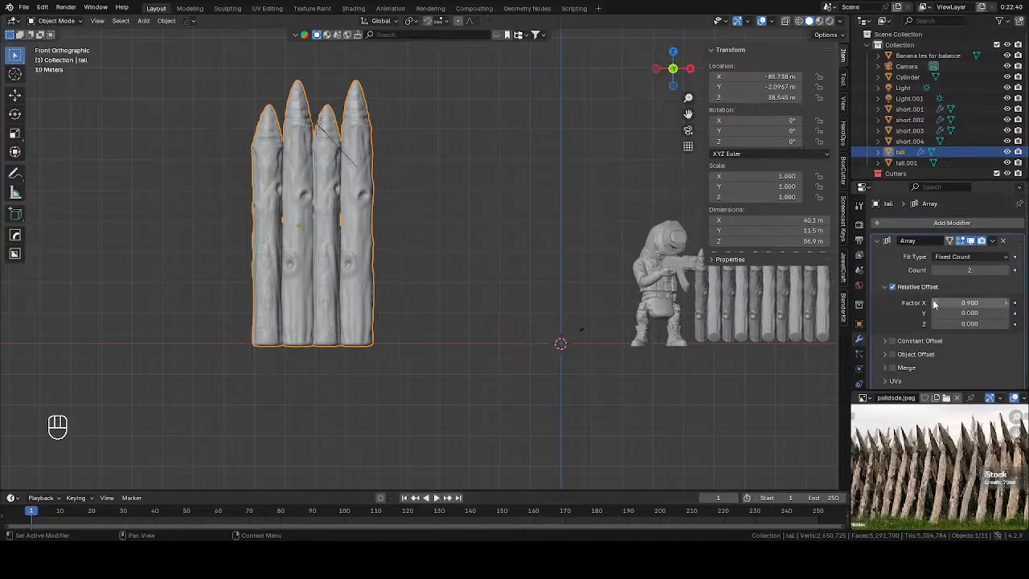
left_click(1006, 271)
left_click(1006, 271)
Step: Move the arrayed palisade wall along X to about -165 m and raise its array count to 5
scroll(513, 201, "down", 4)
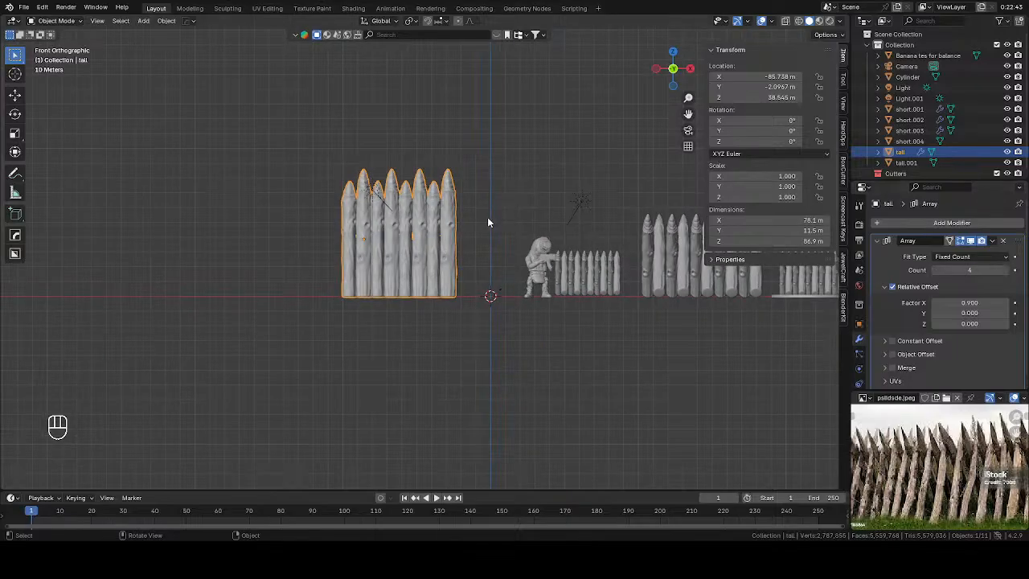
key("g")
key("x")
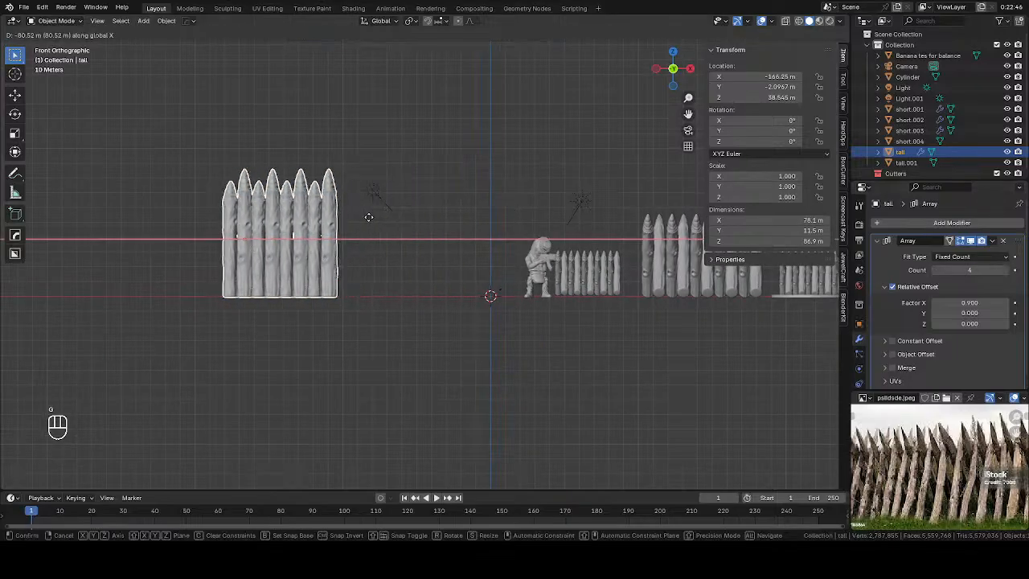
left_click(370, 217)
left_click(1006, 271)
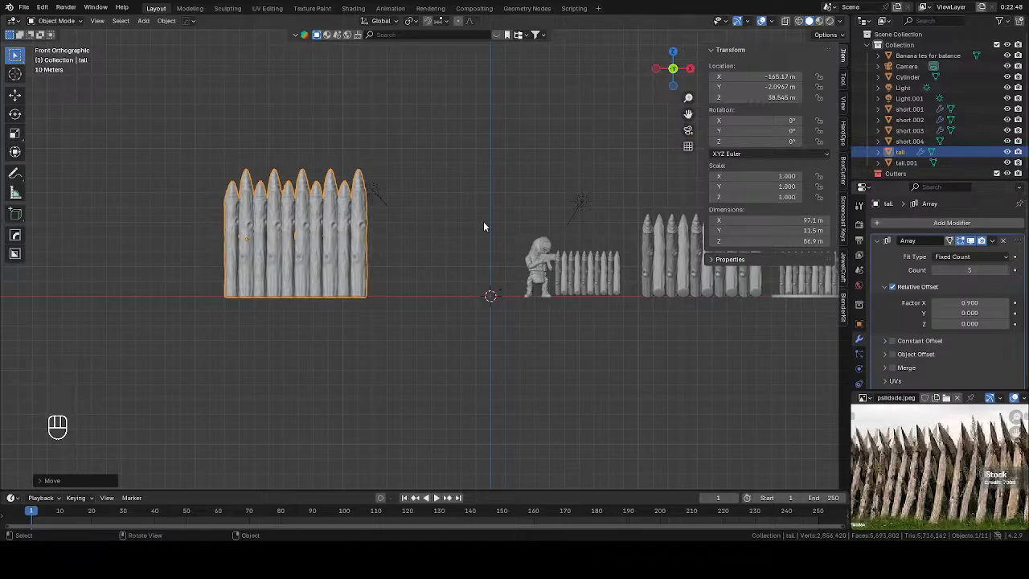
key("shift+d")
key("x")
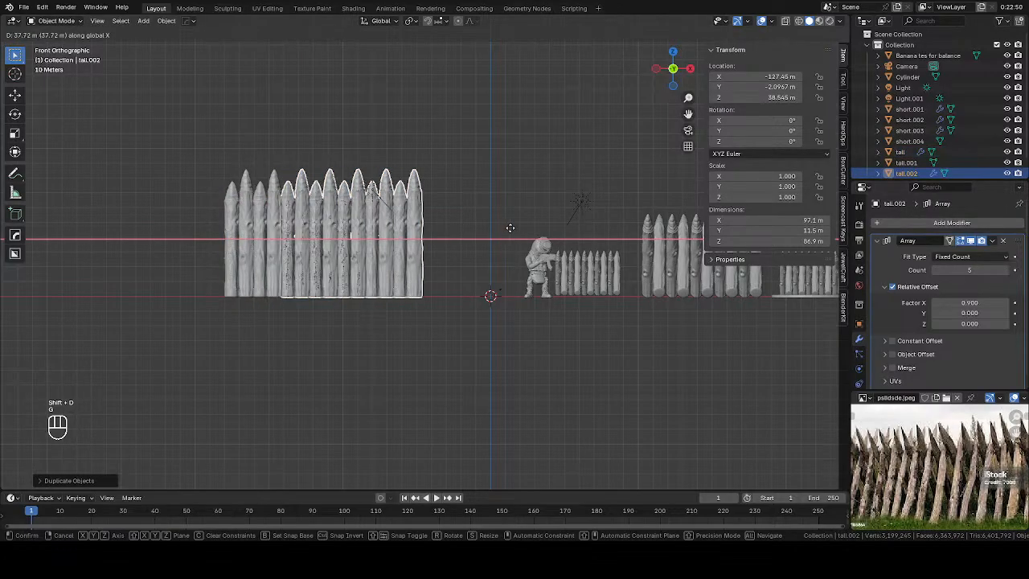
key("Escape")
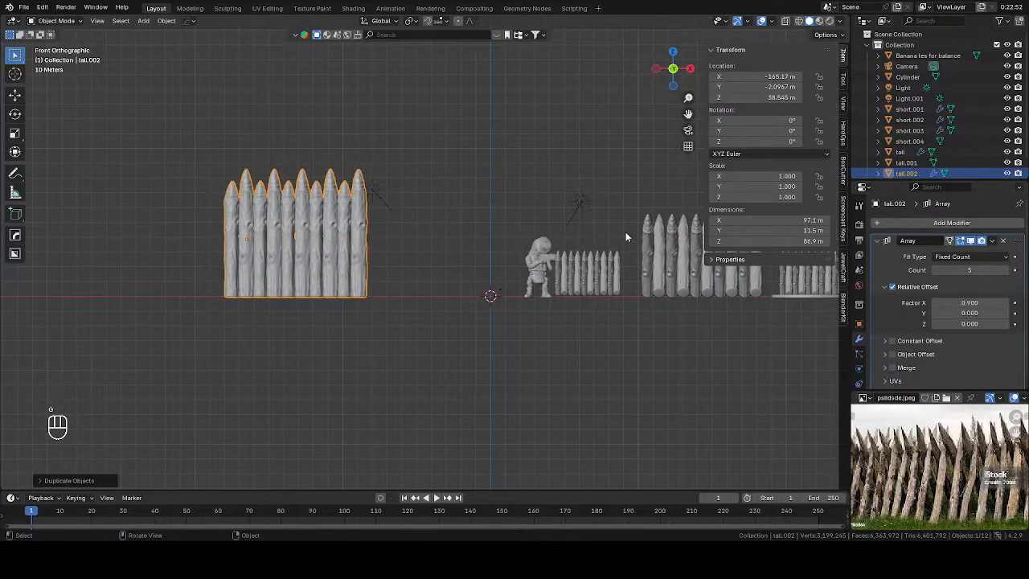
key("Delete")
Step: Move the palisade wall along X to near -110 m, closer to the soldier figure, and fine-tune its position
left_click(329, 259)
key("g")
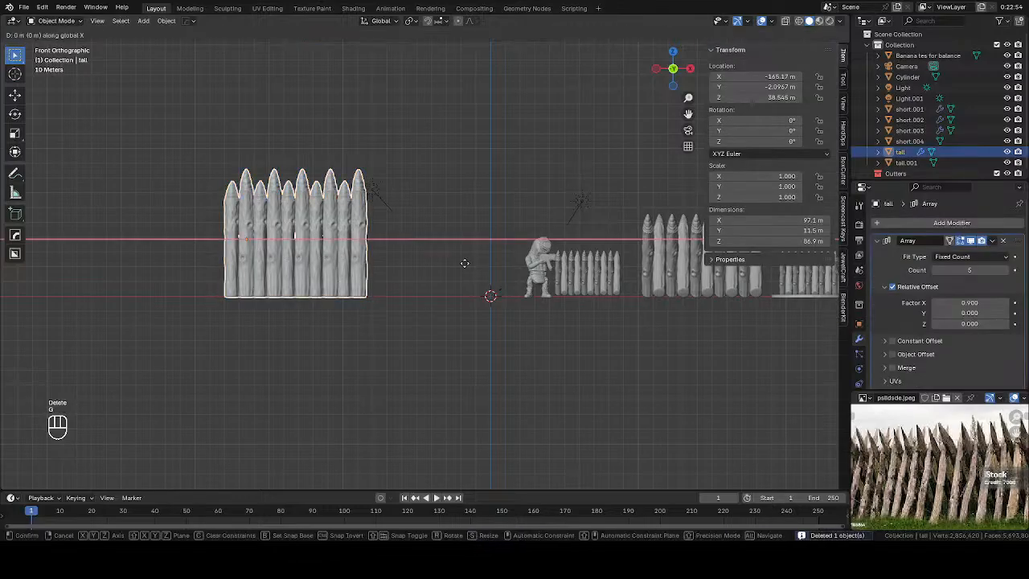
left_click(547, 253)
key("g")
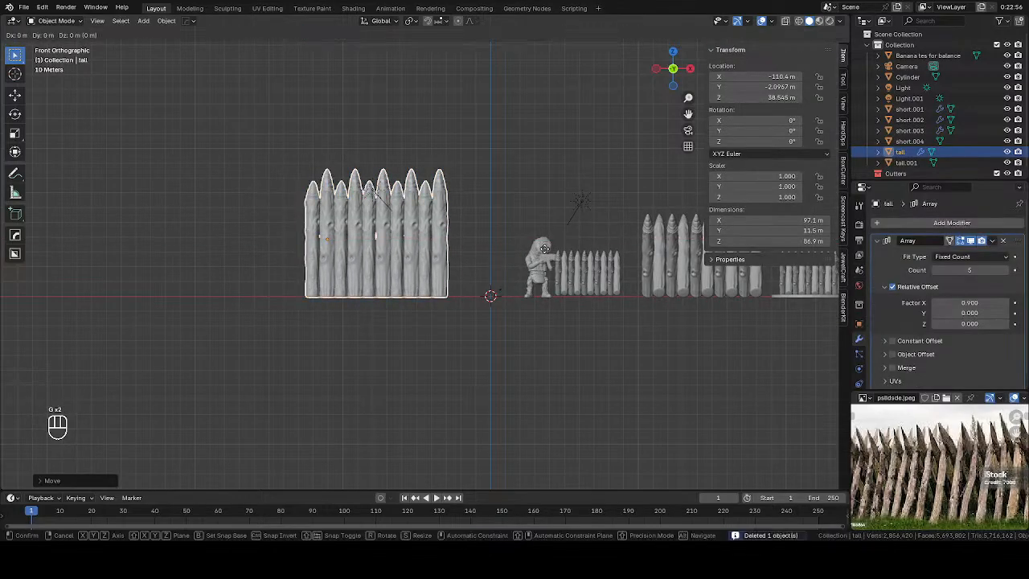
left_click(547, 255)
Step: Move the soldier figure along X to about 11 m, into the open space beside the tall palisade wall
left_click(549, 267)
key("g")
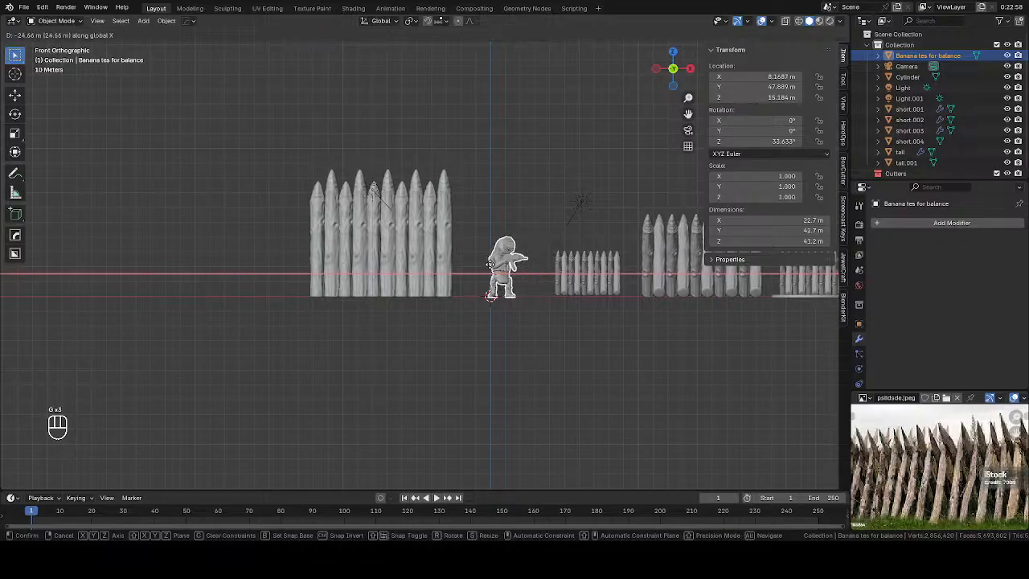
left_click(496, 265)
left_click(455, 267)
left_click(539, 332)
Step: Add an Empty at the world origin
key("shift+a")
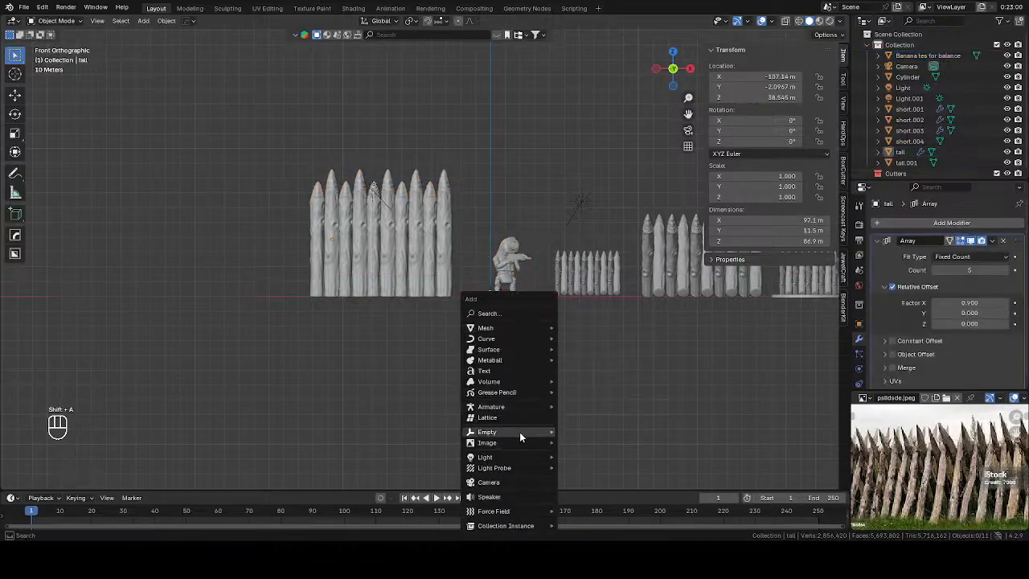
mouse_move(520, 432)
left_click(595, 433)
Step: Add a Mirror modifier on the X axis to the tall palisade wall, using the Empty as the mirror object
left_click(444, 283)
scroll(903, 320, "down", 1)
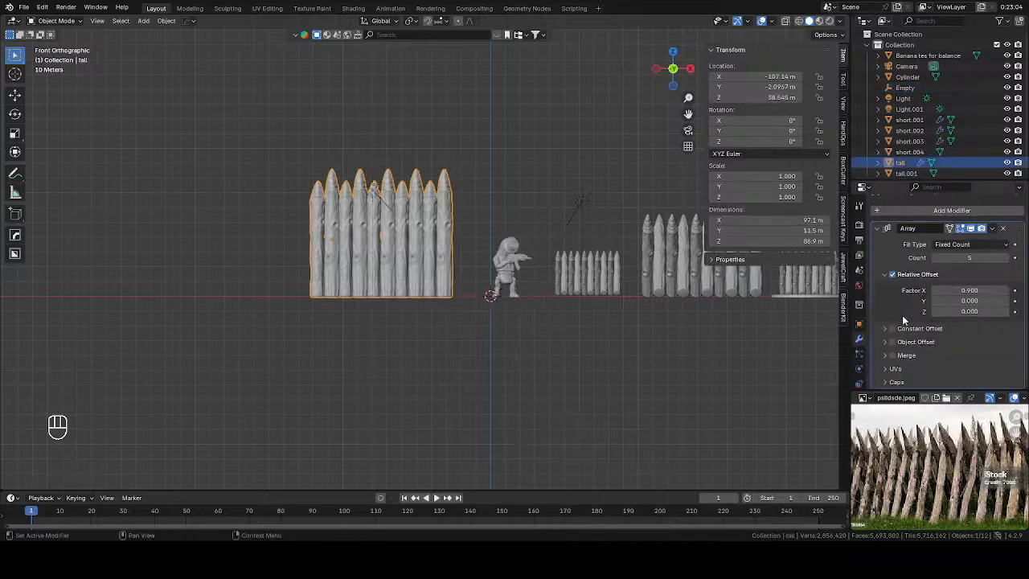
left_click(965, 210)
mouse_move(965, 209)
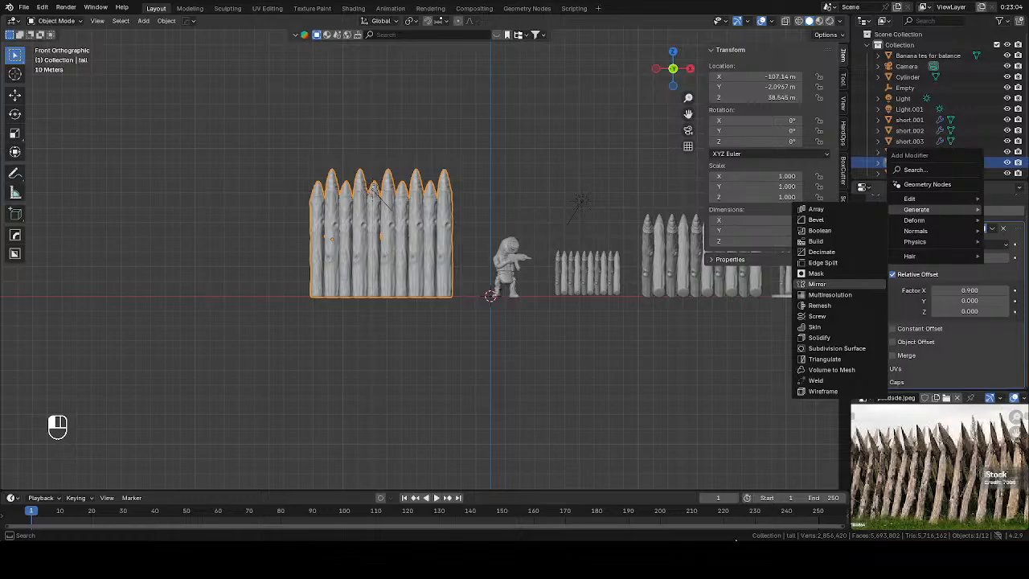
left_click(817, 284)
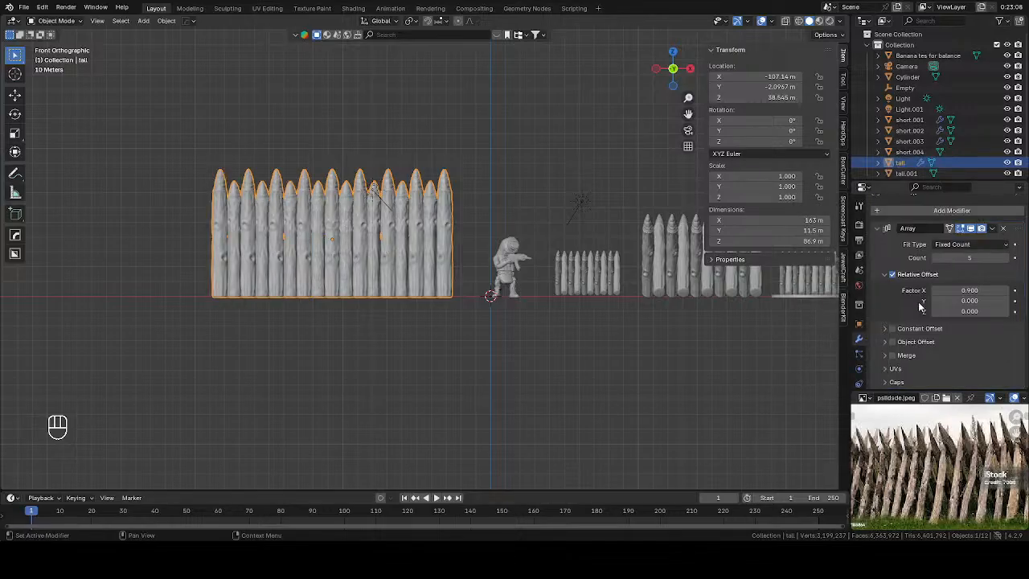
scroll(921, 306, "down", 4)
left_click(1004, 330)
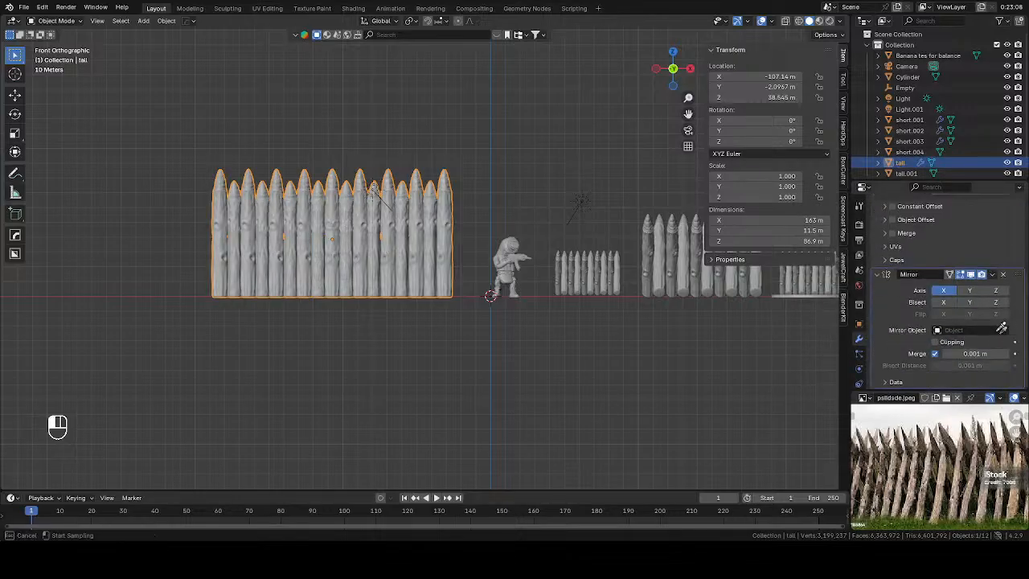
left_click(489, 296)
Step: Move the soldier figure along X to about 0 m, centred in the gap between the two mirrored walls
left_click(521, 257)
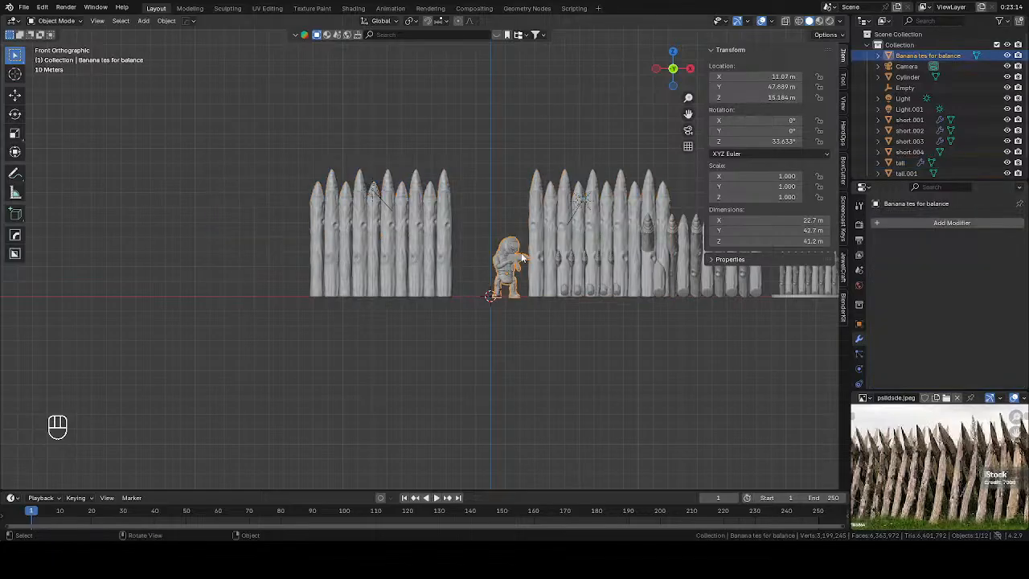
key("g")
right_click(512, 252)
key("g")
key("x")
left_click(494, 252)
left_click(555, 221)
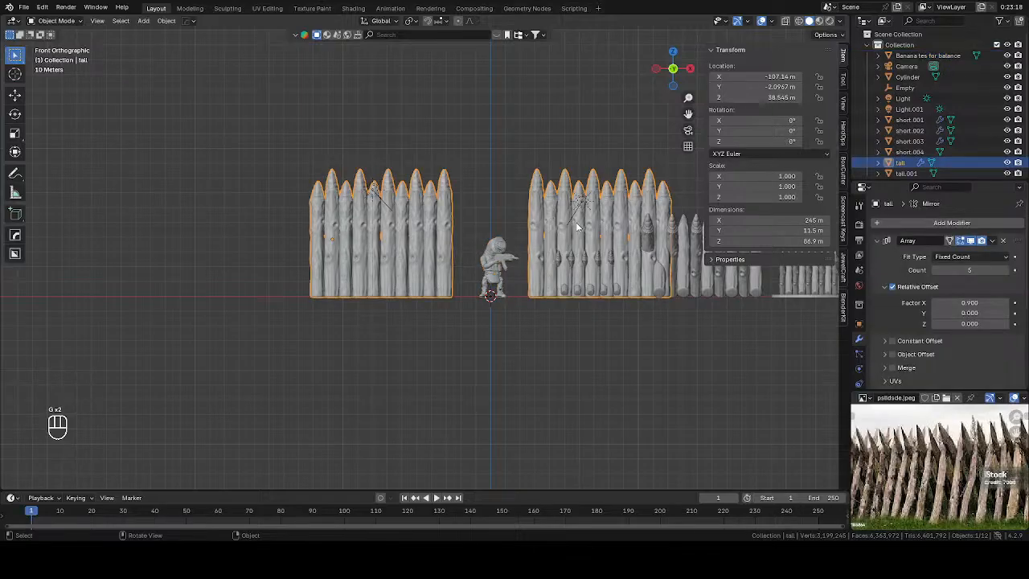
scroll(567, 295, "up", 1)
middle_click_drag(568, 294, 478, 325, "shift")
left_click(451, 264)
scroll(452, 264, "up", 2)
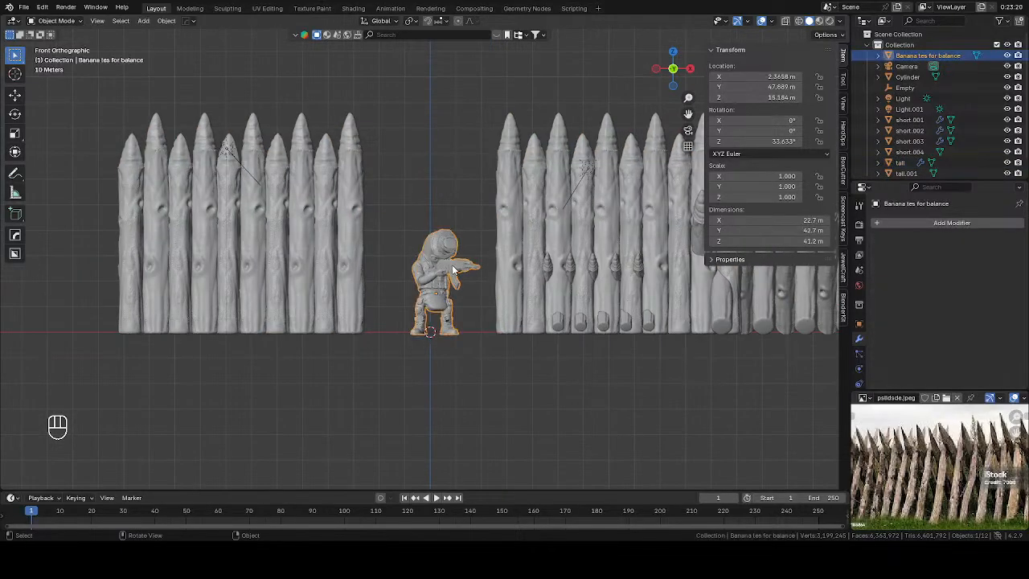
key("g")
key("x")
left_click(480, 325)
scroll(502, 328, "down", 3)
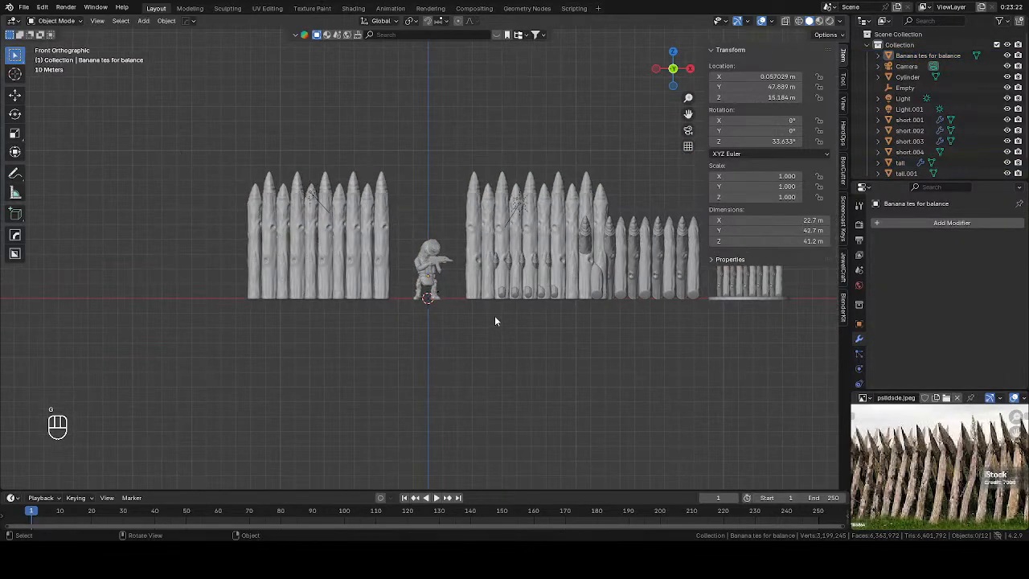
Step: Move the mirrored palisade wall along X to about -102.8 m to narrow the gap around the soldier
left_click(482, 257)
key("g")
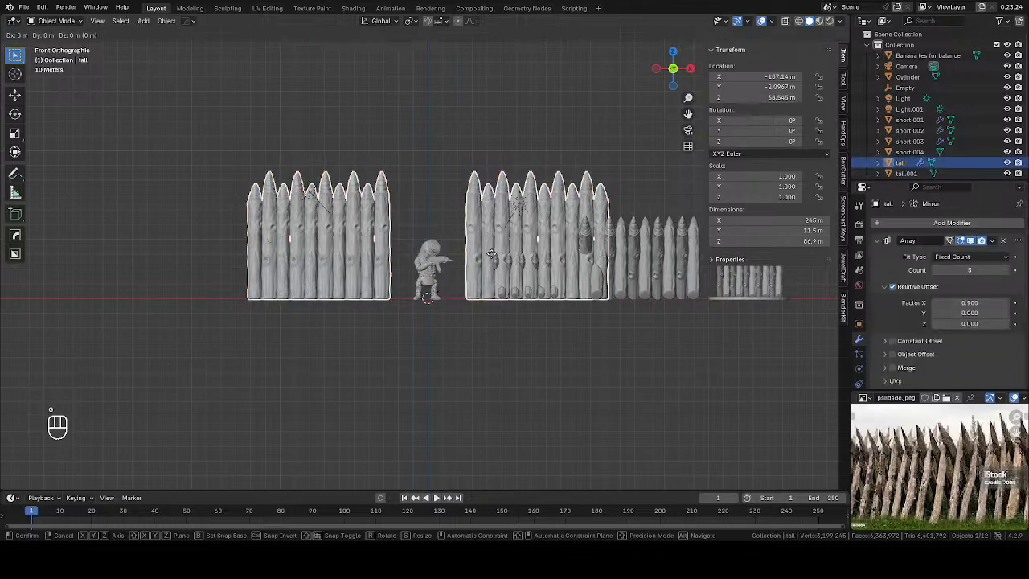
middle_click(471, 259)
right_click(458, 258)
key("g")
middle_click(419, 248)
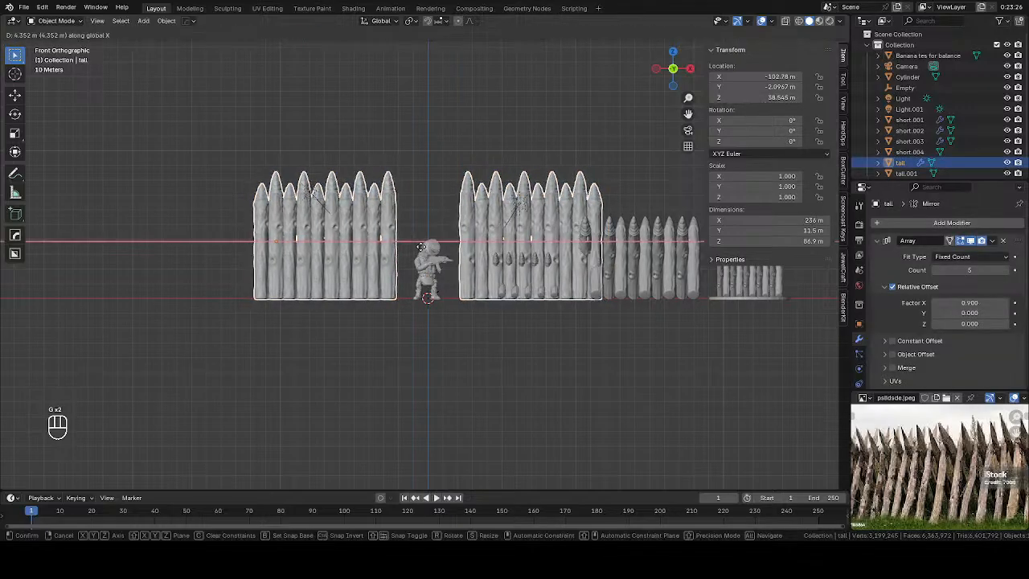
left_click(448, 323)
left_click(449, 323)
Step: Select both wall halves, the soldier and the Empty together and move them along X until the wall is at about -179 m
left_click_drag(339, 224, 480, 310)
key("g")
key("x")
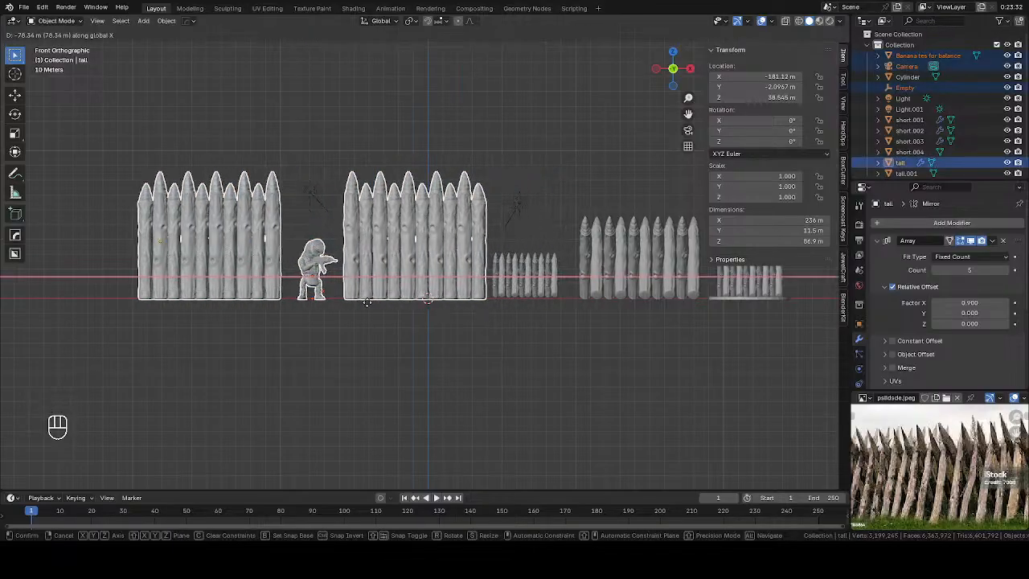
left_click(367, 302)
left_click(402, 309)
middle_click_drag(423, 316, 483, 332, "shift")
left_click(452, 285)
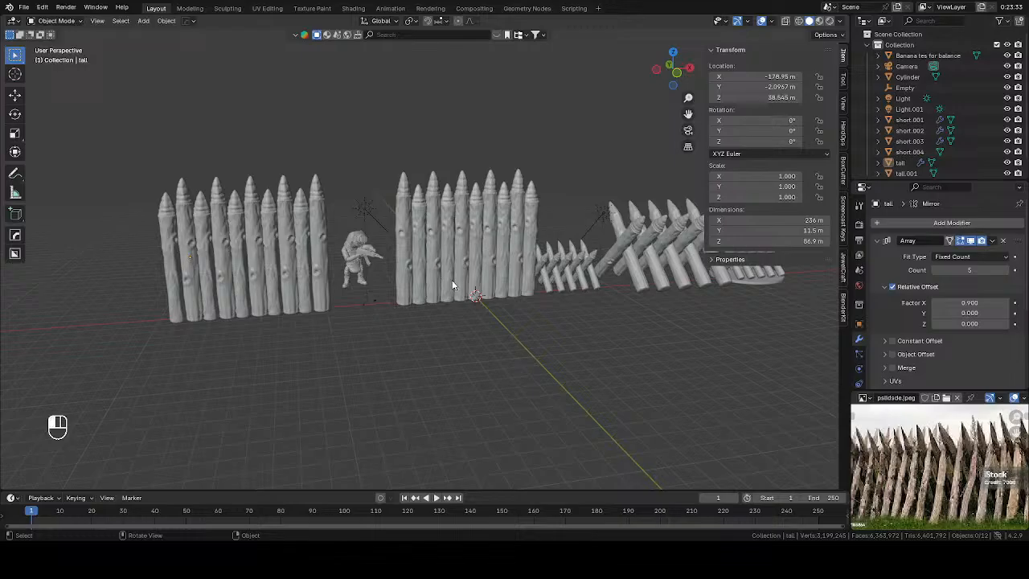
Step: Delete the short barricade on the oval base, together with its base
key("KP_1")
scroll(514, 296, "up", 2)
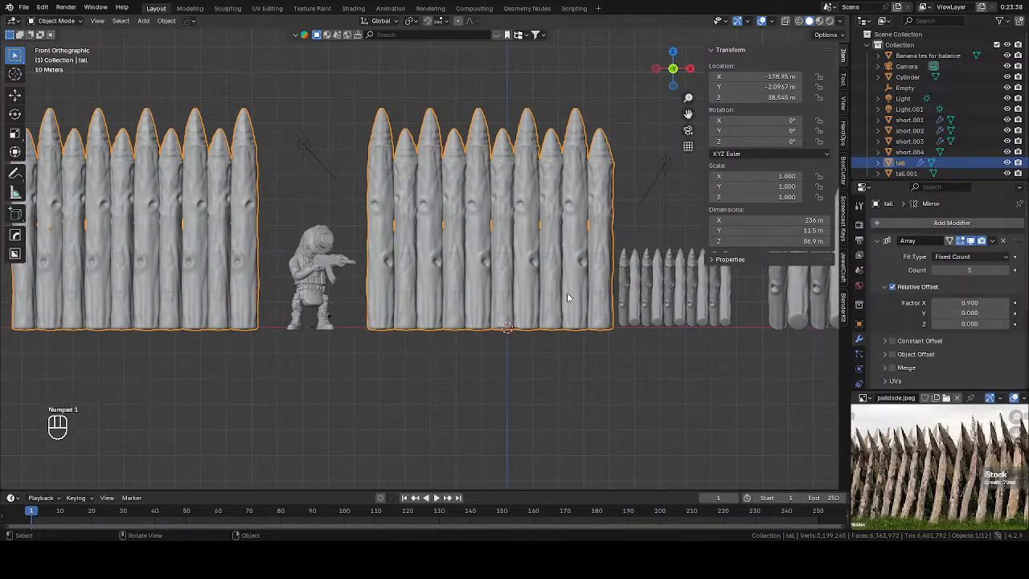
scroll(583, 295, "down", 2)
middle_click_drag(603, 295, 525, 312, "shift")
left_click_drag(735, 263, 803, 335)
key("Delete")
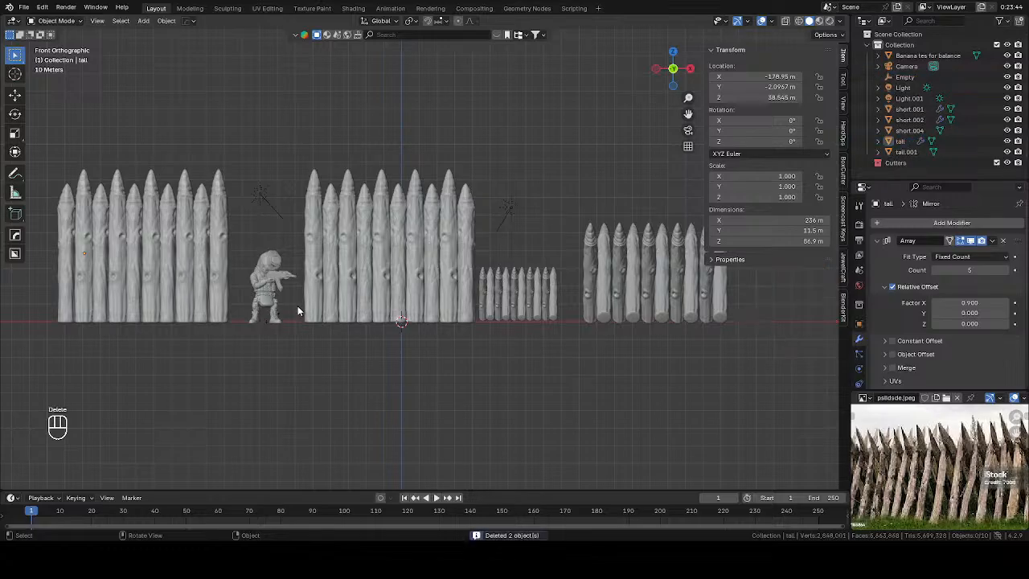
scroll(298, 312, "down", 2)
middle_click_drag(335, 330, 450, 336, "shift")
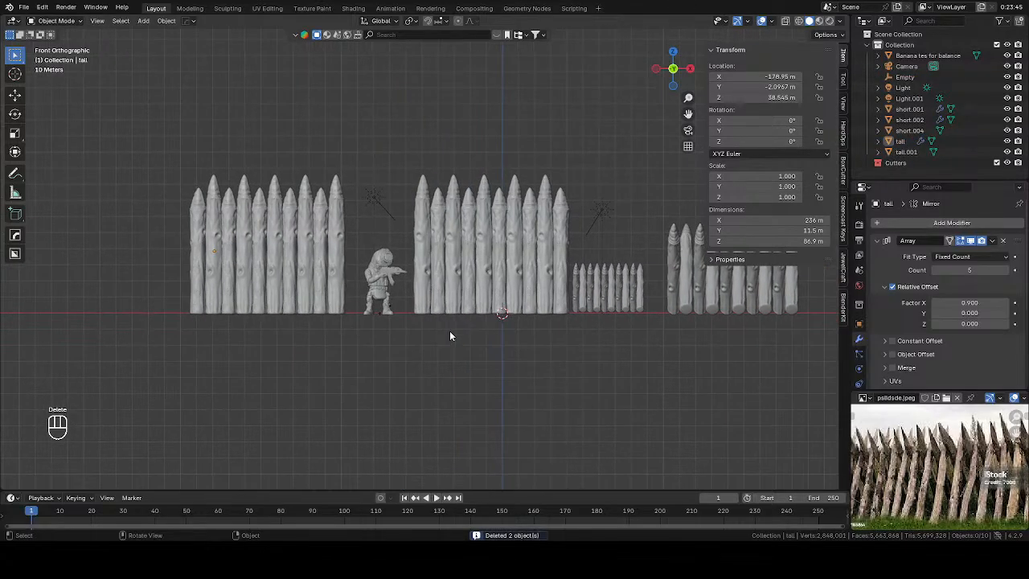
key("shift+a")
mouse_move(457, 250)
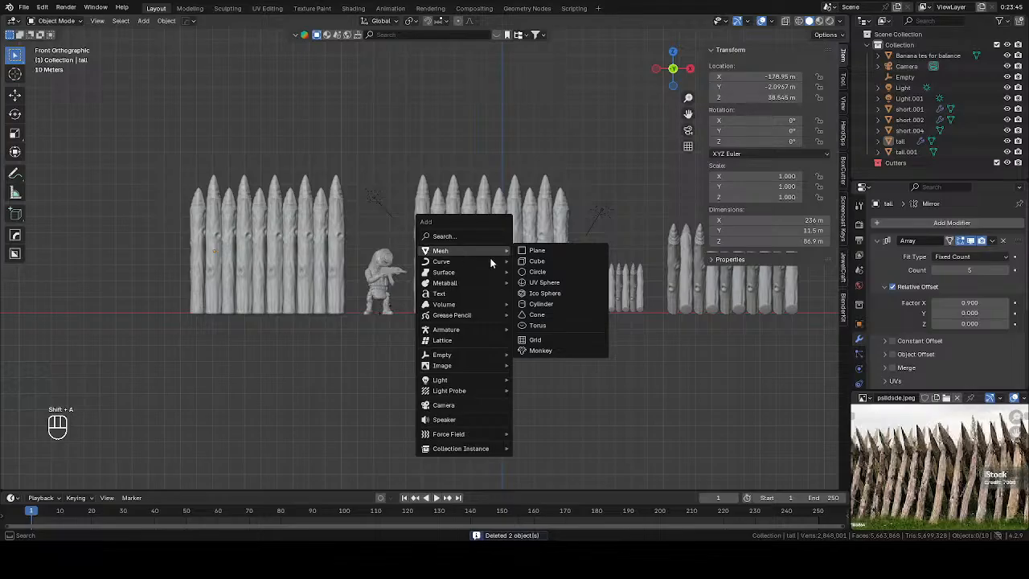
left_click(540, 303)
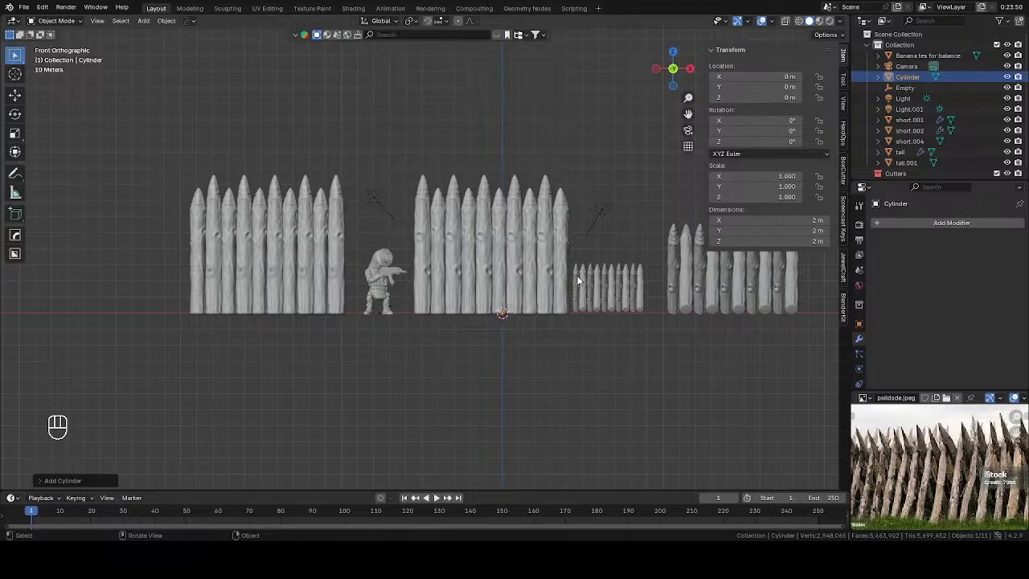
middle_click_drag(565, 277, 537, 284)
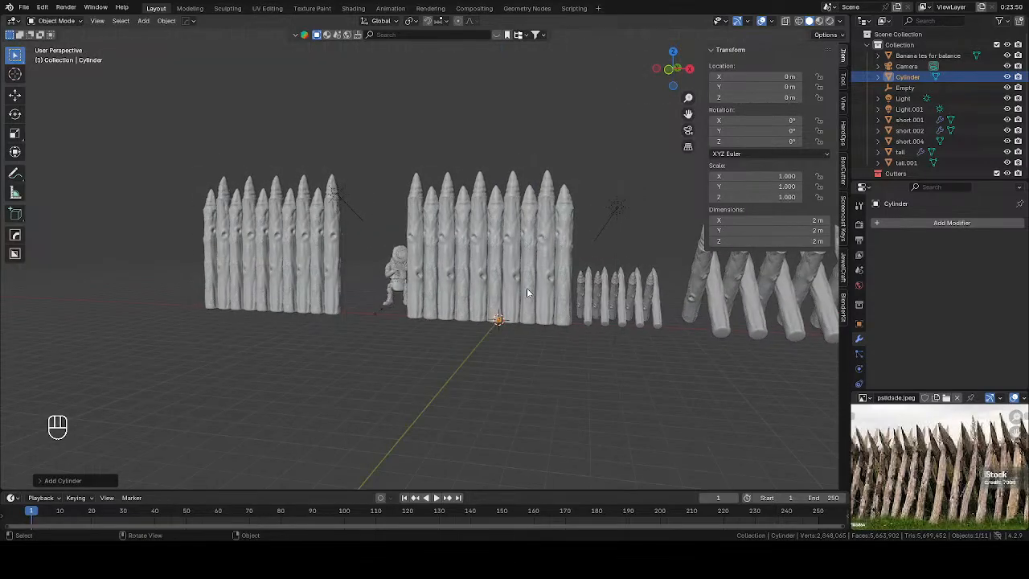
key("Delete")
Step: Add a circle mesh and move it along Y to about -54.9 m, in front of the palisade wall
key("shift+a")
mouse_move(531, 293)
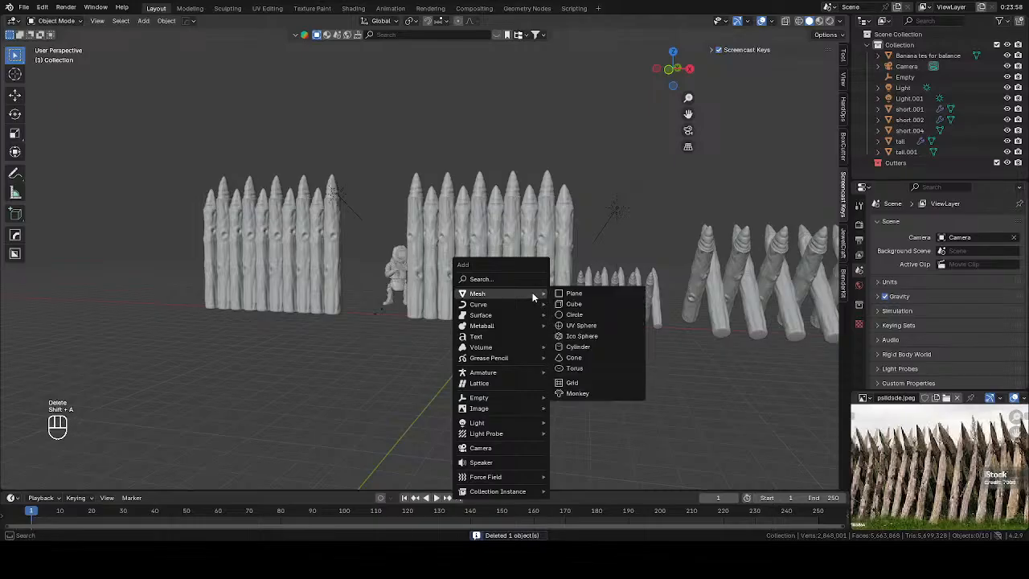
left_click(575, 320)
middle_click_drag(575, 320, 534, 287)
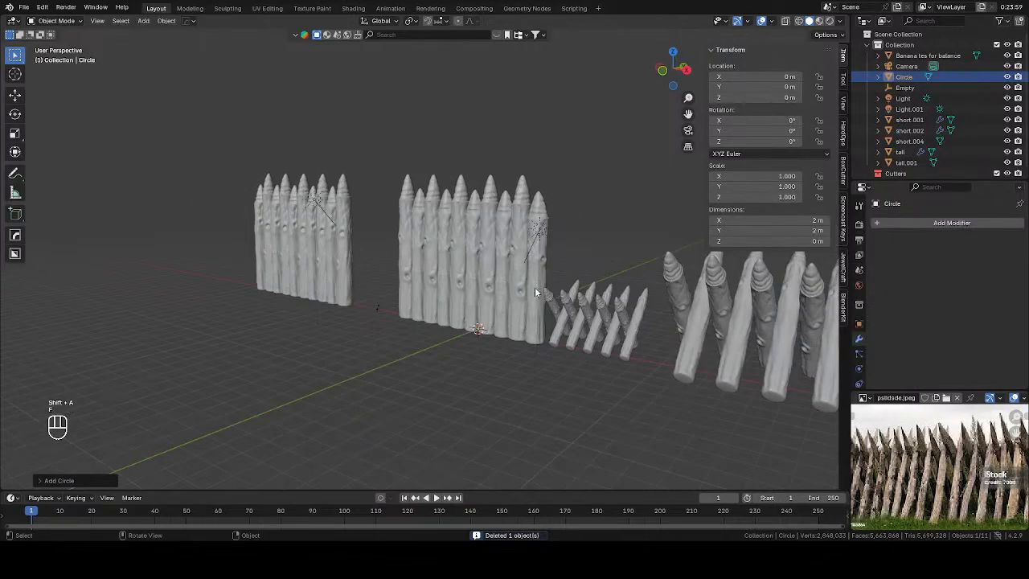
key("t")
key("g")
key("y")
left_click(473, 331)
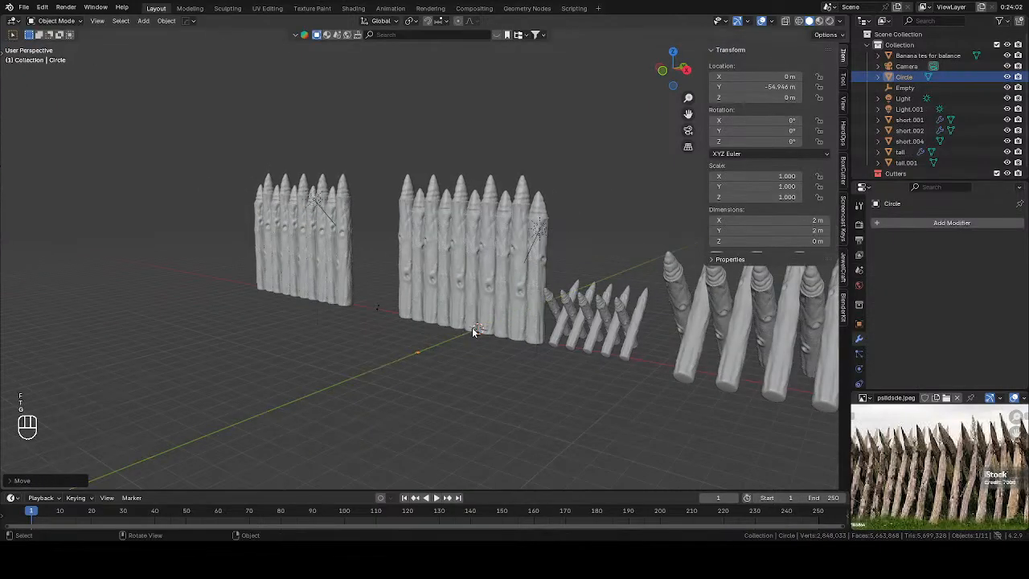
Step: Raise the circle along Z to about 44.1 m and scale it to about 17.3 m across
key("g")
key("z")
left_click(484, 244)
key("s")
left_click(82, 253)
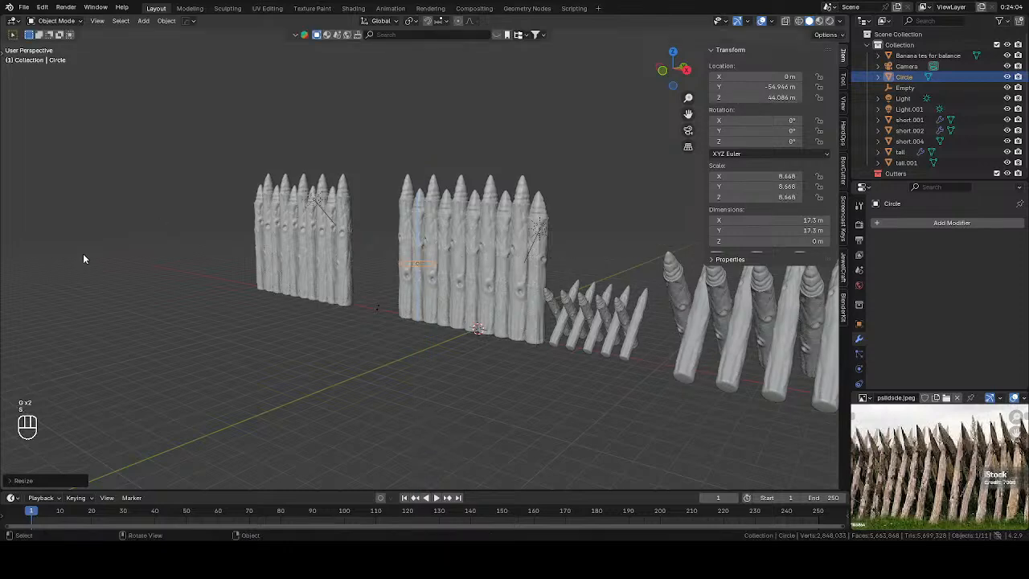
Step: Rotate the circle 90° about X so it stands upright in front of the wall
key("r")
key("x")
key("0")
key("Return")
left_click(294, 252)
left_click(420, 252)
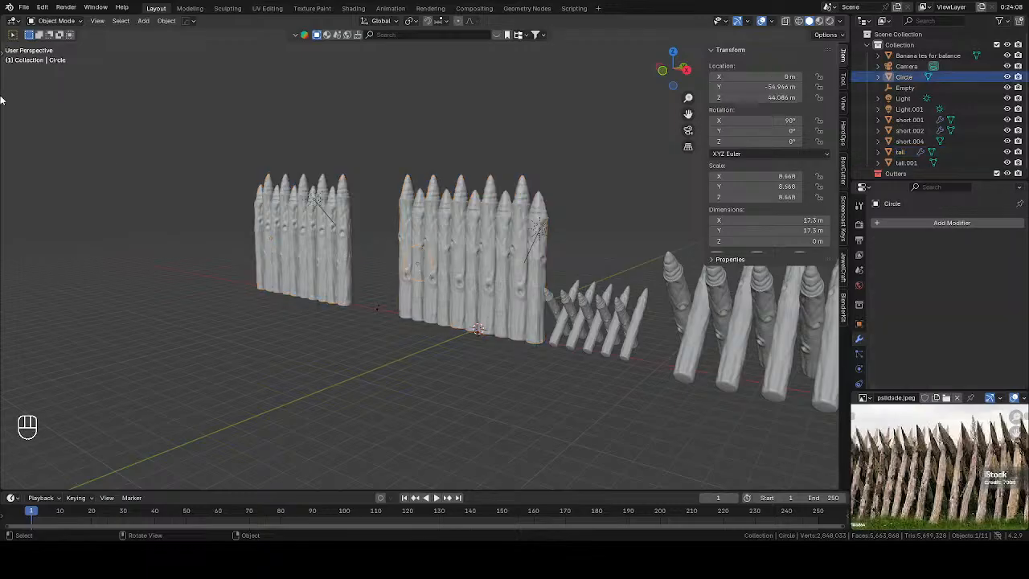
Step: In Edit Mode, connect the circle's leftmost pair of vertically opposite vertices with an edge in front view
left_click(2, 49)
key("Tab")
key("KP_1")
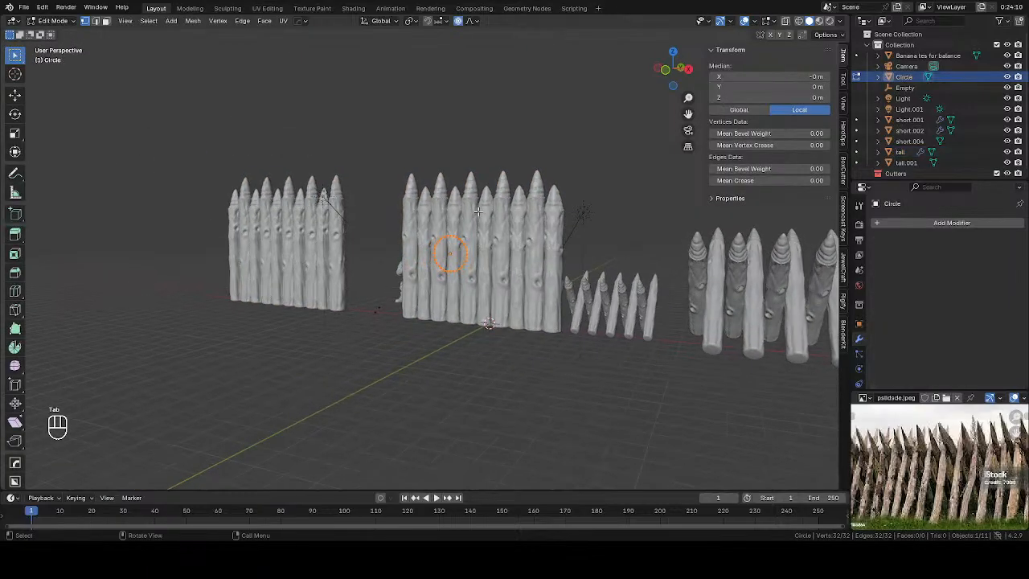
scroll(479, 219, "up", 1)
middle_click_drag(579, 242, 506, 275, "shift")
scroll(159, 280, "up", 5)
middle_click_drag(353, 249, 444, 235, "shift")
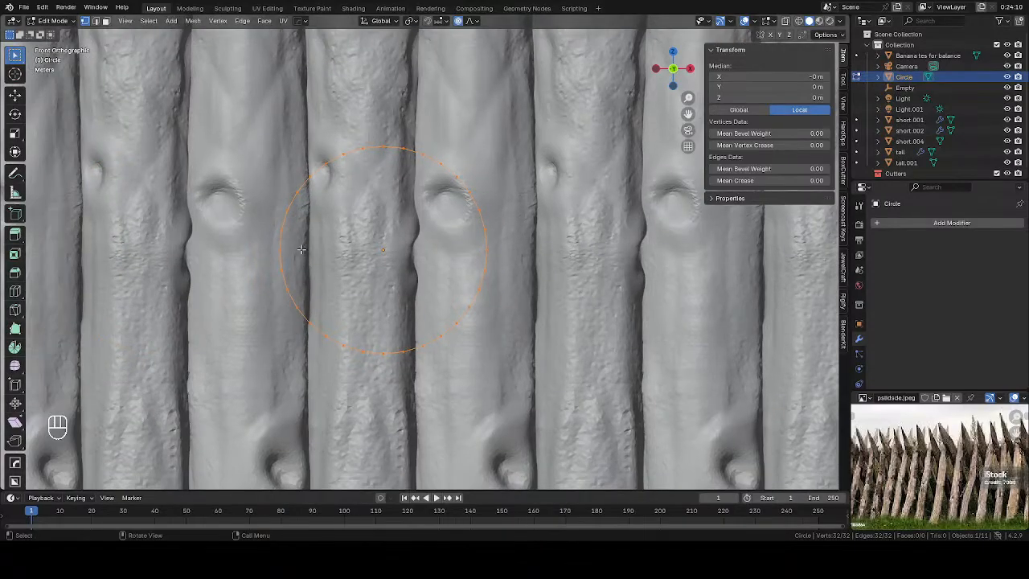
left_click(287, 209)
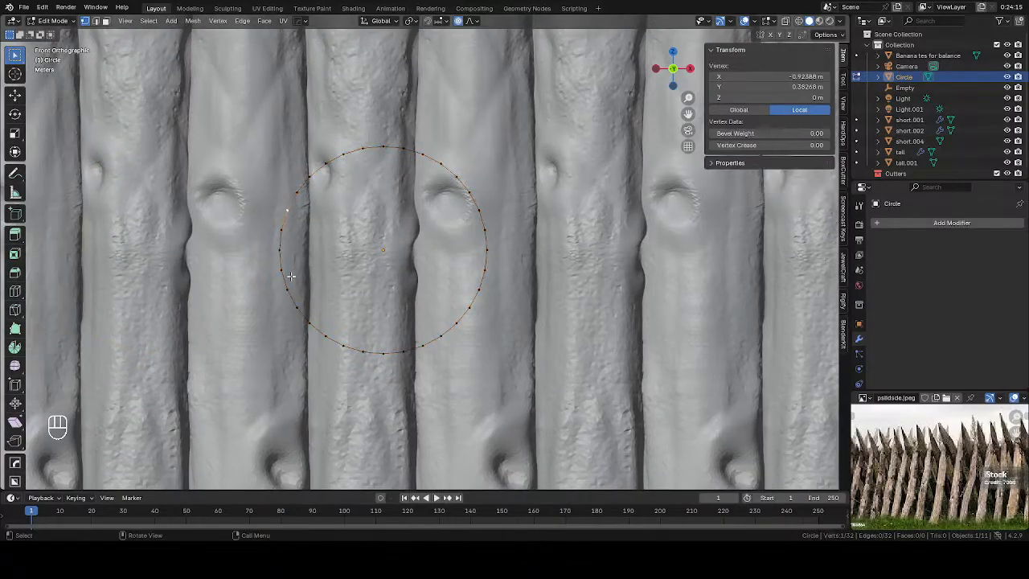
left_click(283, 232)
left_click(284, 268, "shift")
key("j")
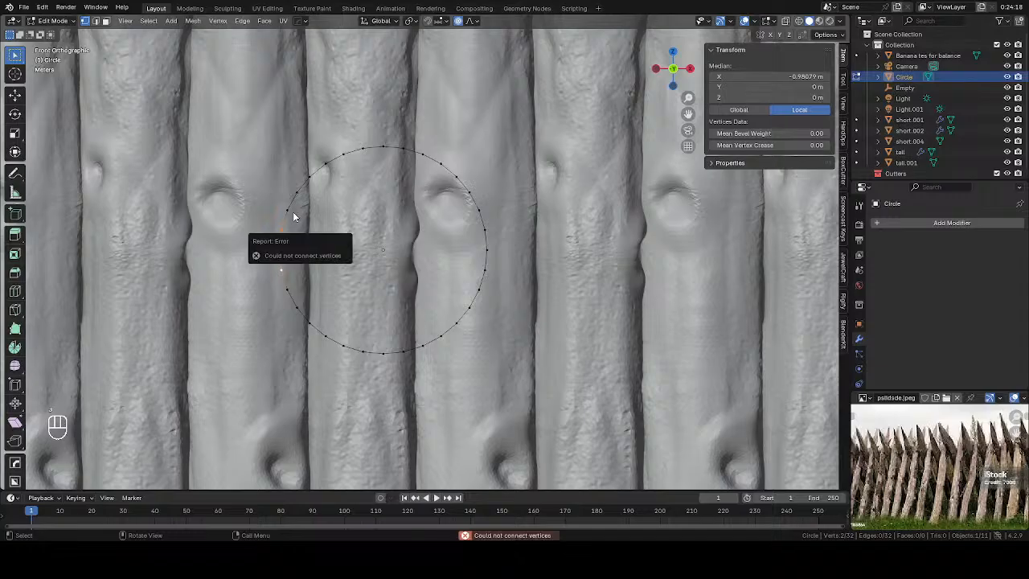
key("f")
Step: Connect the second, third and fourth pairs of opposite vertices from the circle's left side with vertical edges
left_click(291, 212)
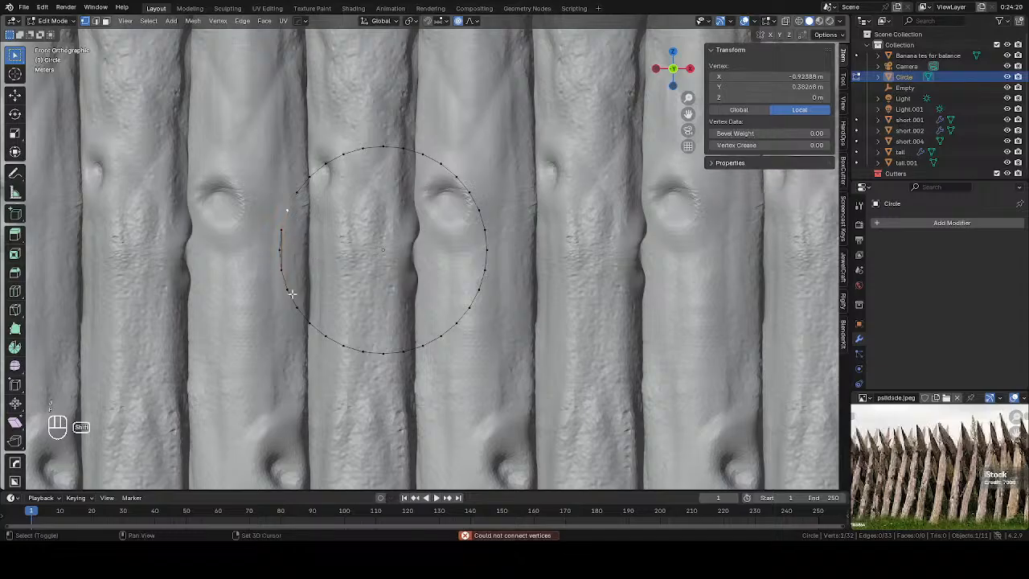
left_click(292, 291, "shift")
key("f")
left_click(299, 194)
left_click(297, 307, "shift")
key("f")
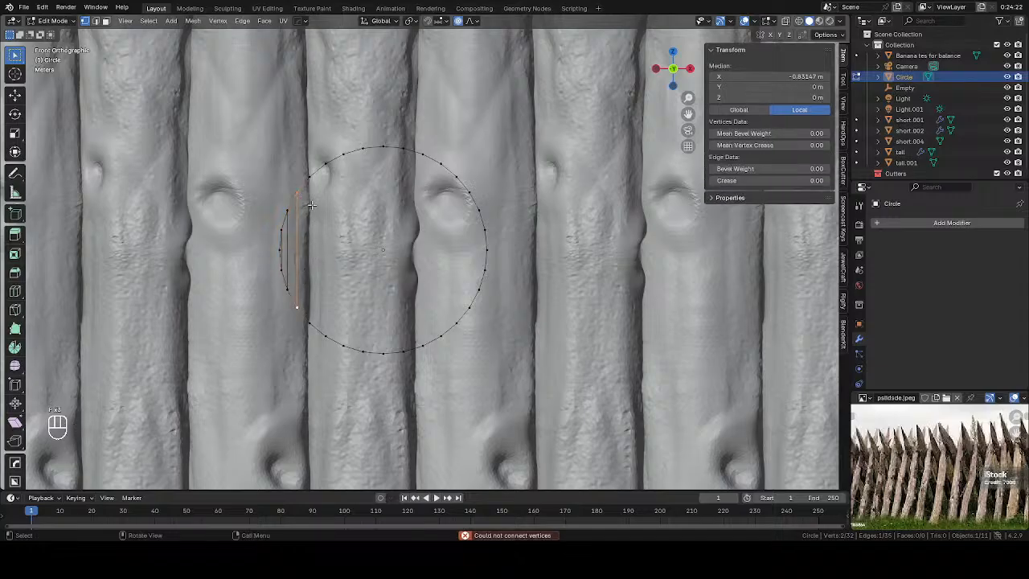
left_click(310, 176)
left_click(316, 322, "shift")
key("f")
Step: Connect the next three pairs of opposite vertices with vertical edges, up to the pair just left of the circle's centre
left_click(326, 165)
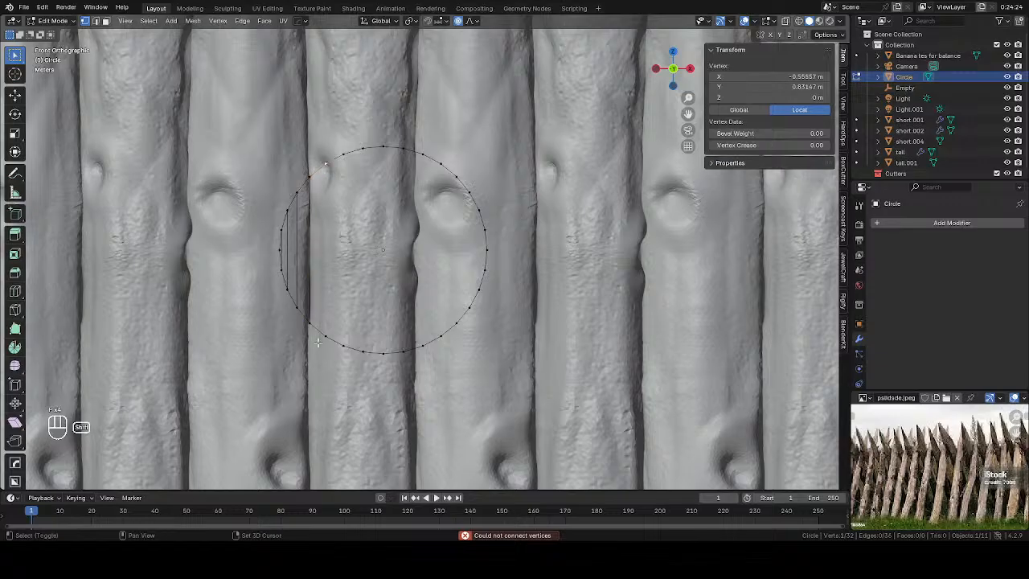
left_click(319, 342, "shift")
key("f")
left_click(343, 163)
left_click(341, 344, "shift")
key("f")
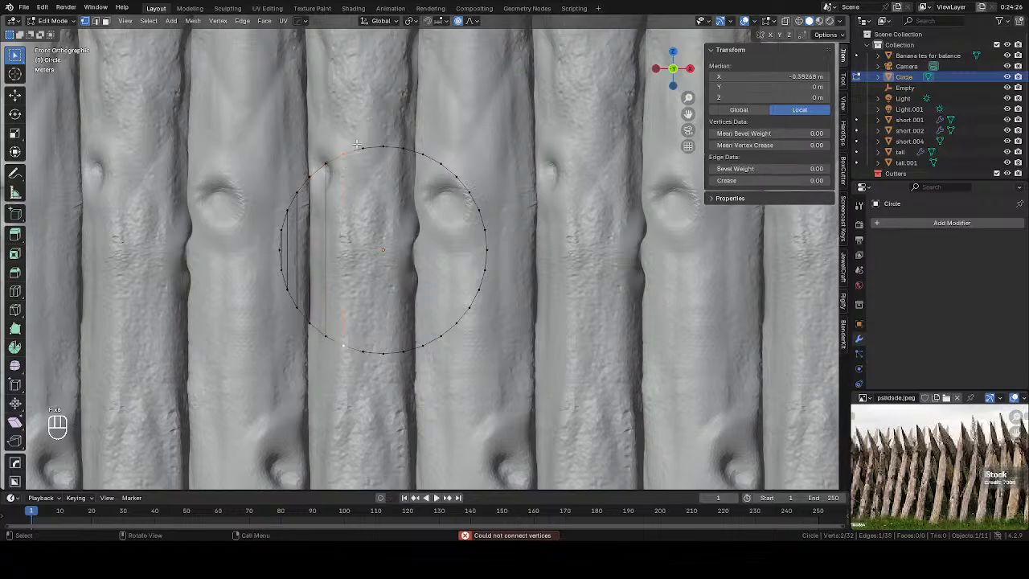
left_click(360, 148)
left_click(370, 350, "shift")
key("f")
Step: Connect the circle's central pair of opposite vertices and the pairs directly beside it with vertical edges
left_click(396, 150)
left_click(387, 148)
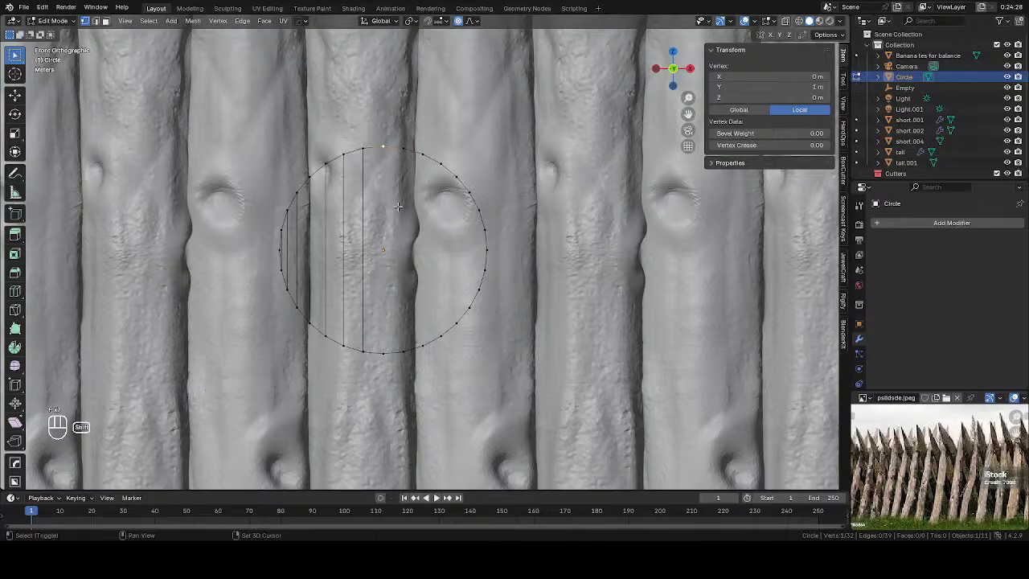
left_click(385, 348, "shift")
key("f")
left_click(404, 151)
left_click(404, 348, "shift")
key("f")
Step: Connect the second and third pairs of opposite vertices right of the circle's centre with vertical edges
left_click(424, 149)
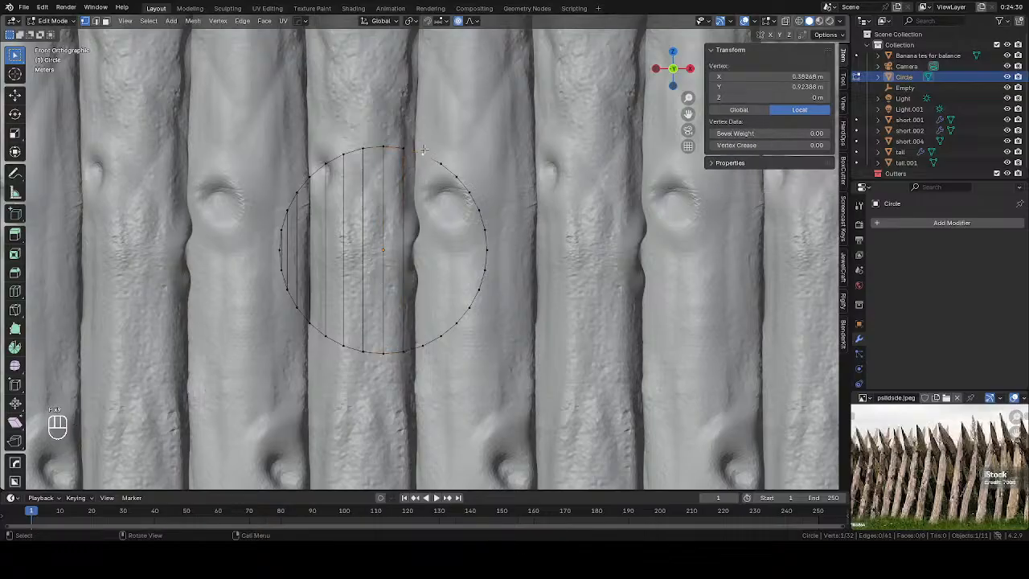
left_click(423, 351, "shift")
key("f")
left_click(442, 162)
left_click(442, 337, "shift")
key("f")
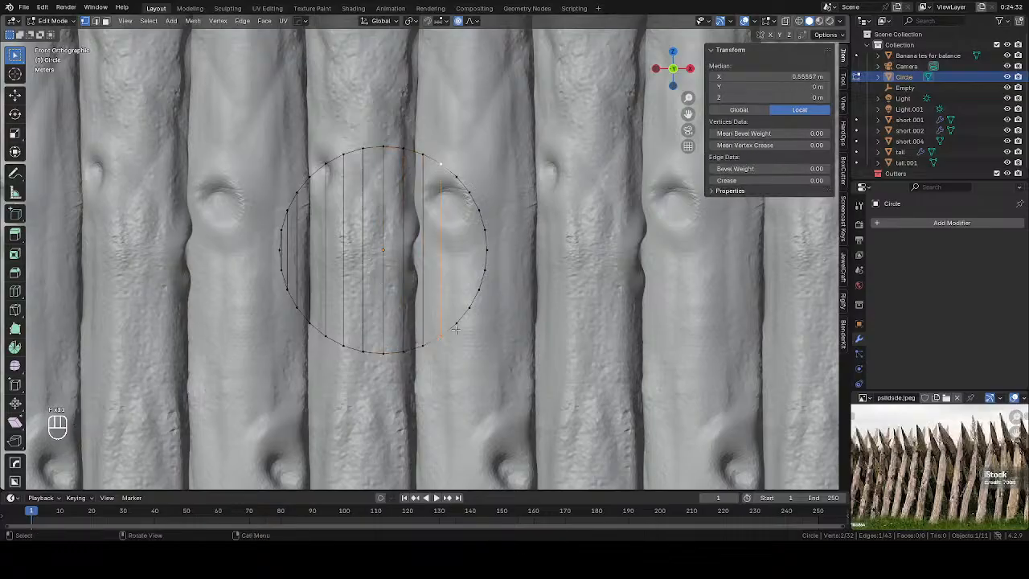
Step: Connect the remaining pairs of opposite vertices out to the circle's right end with vertical edges
left_click(456, 326)
left_click(457, 177, "shift")
key("f")
left_click(469, 192)
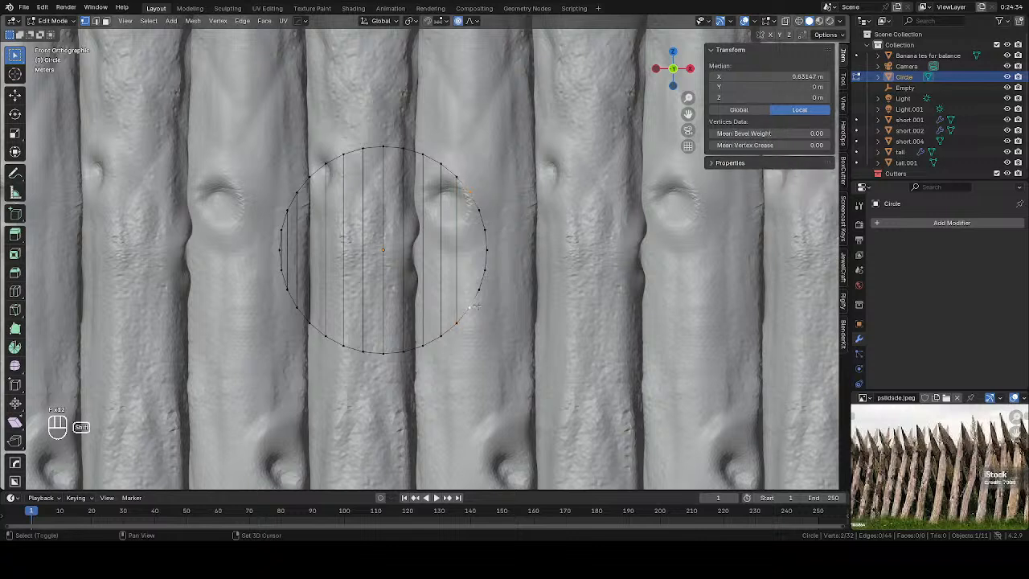
key("f")
left_click(477, 207)
left_click(485, 271)
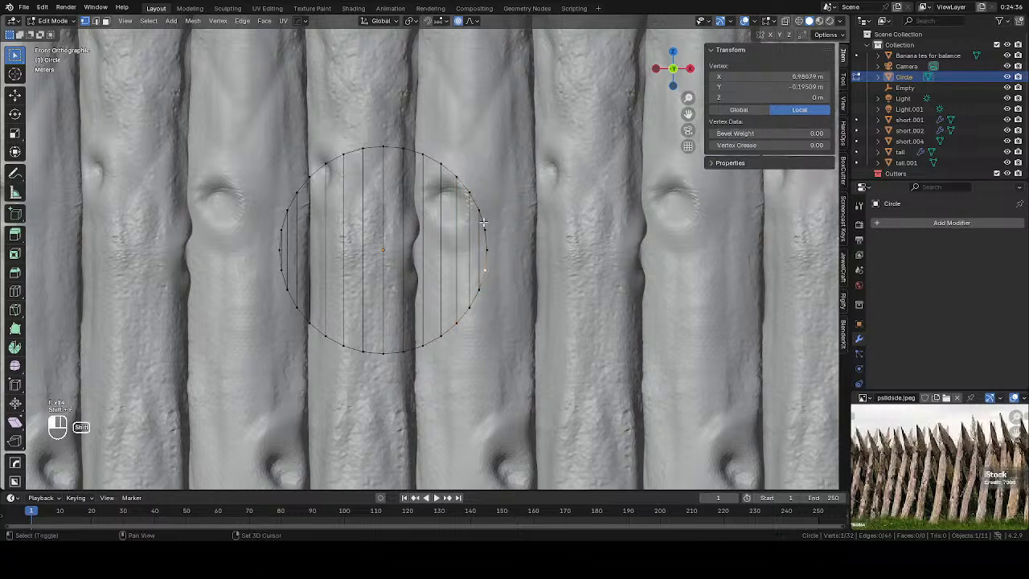
left_click(485, 229, "shift")
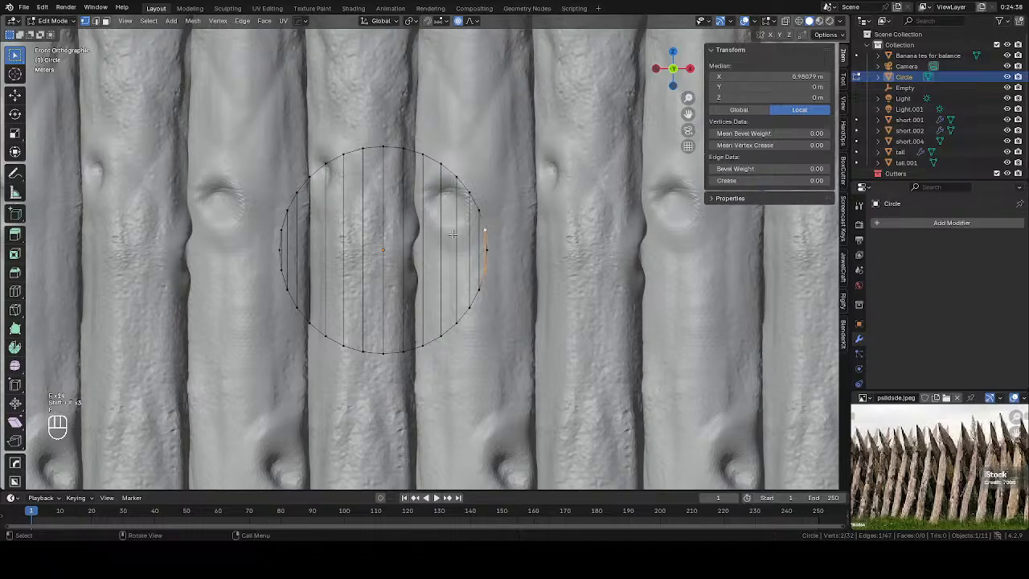
Step: Fill the strips between the vertical edges with faces across the whole circle, working from left to right
left_click_drag(270, 230, 289, 273)
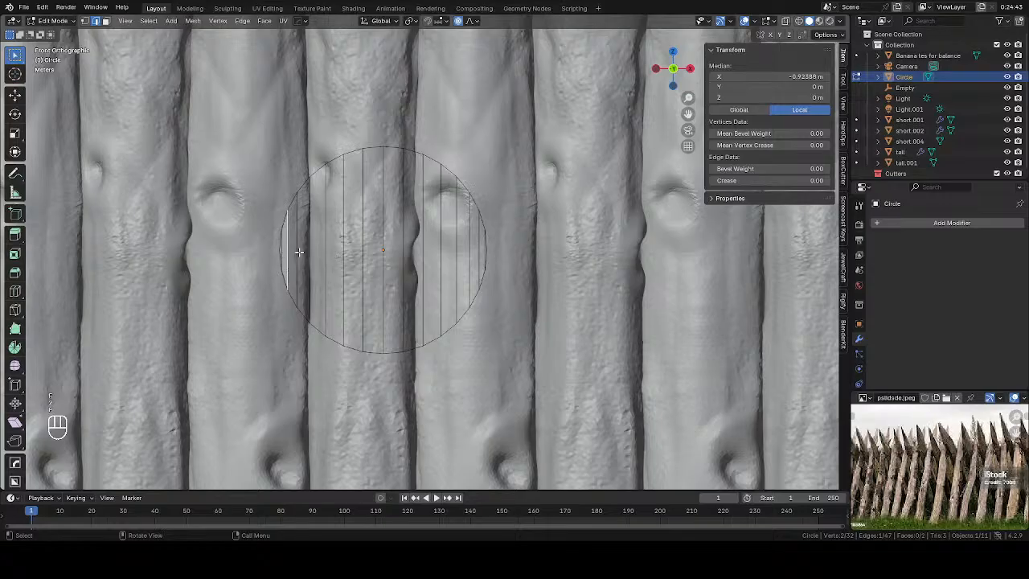
key("f")
key("f")
key("f")
key("f")
key("f")
key("f")
key("f")
key("f")
key("f")
key("f")
key("f")
key("f")
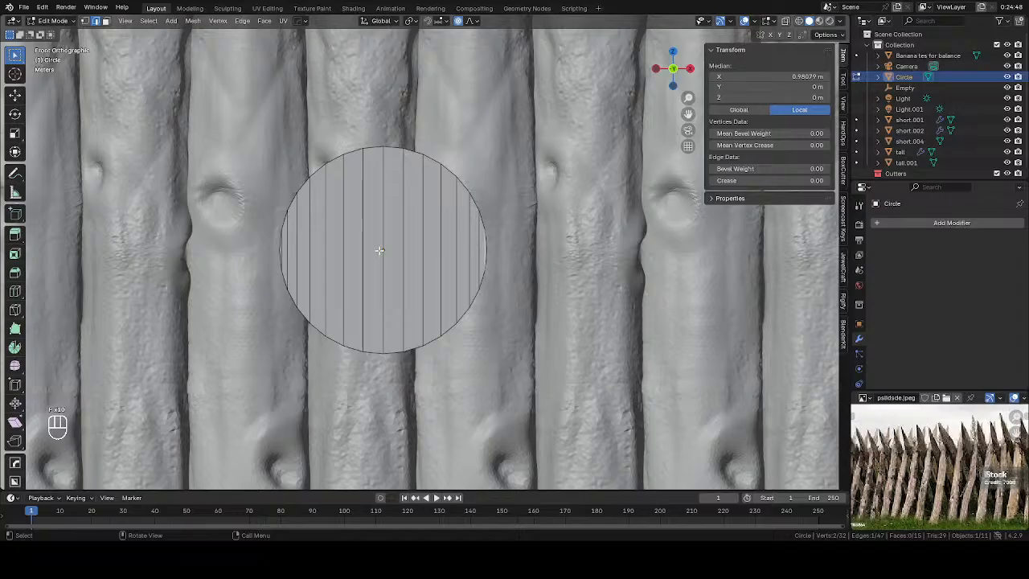
key("f")
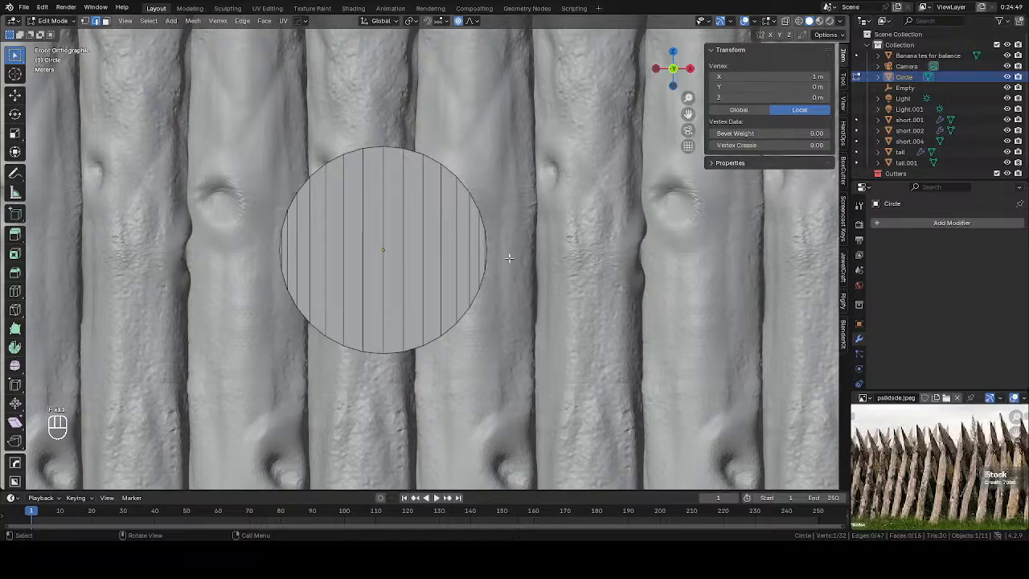
Step: Select every second vertical edge across the disc and bevel them with one segment and an offset of about 0.009 m
scroll(466, 239, "up", 1)
left_click(481, 245)
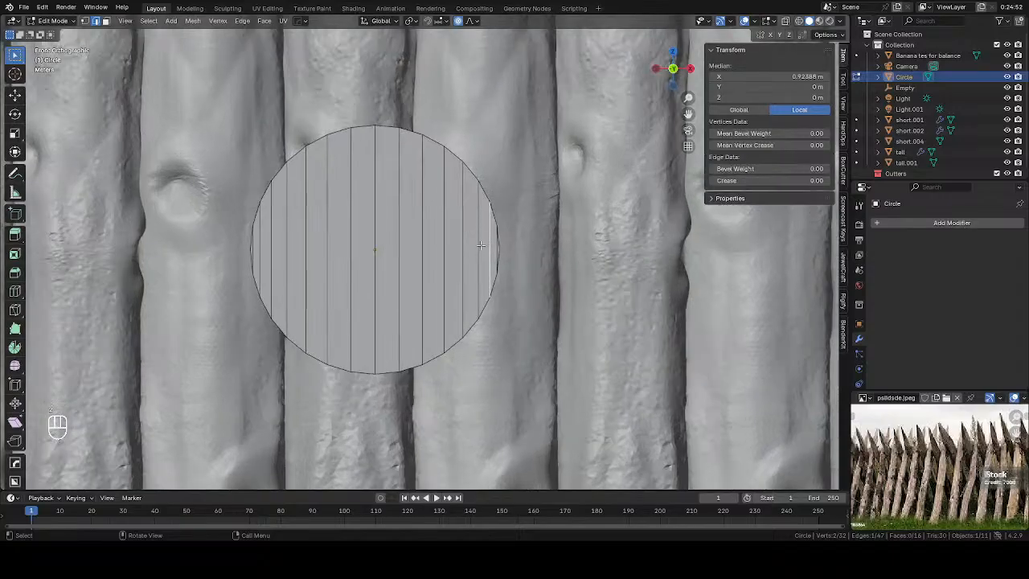
left_click(458, 247, "shift")
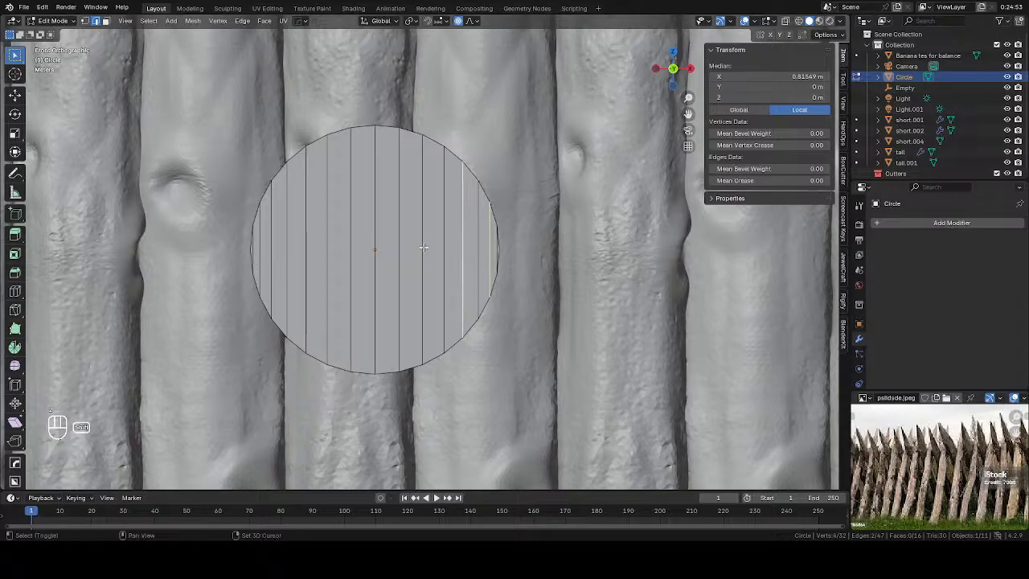
left_click(377, 253, "shift")
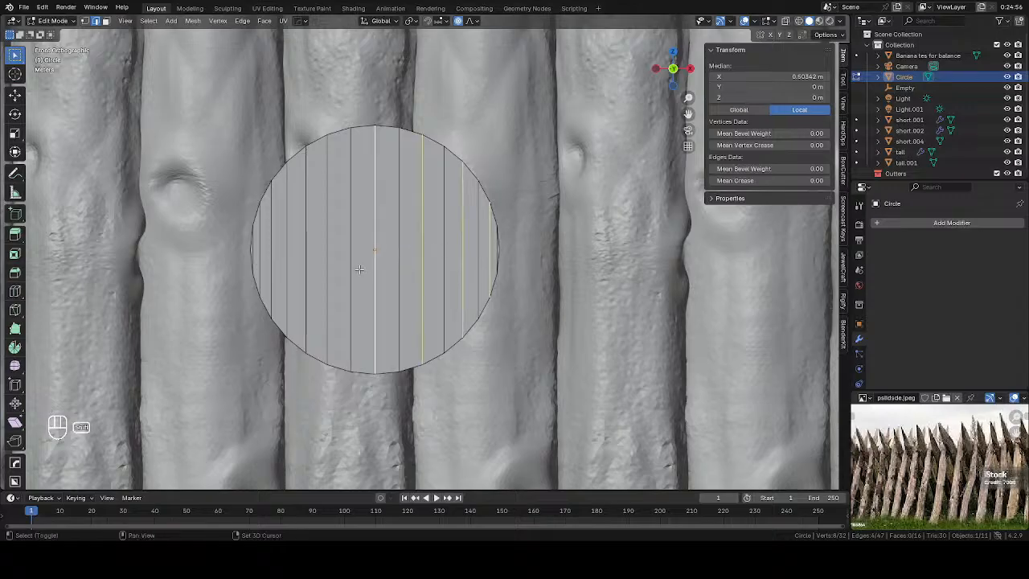
left_click(332, 260, "shift")
left_click(287, 268, "shift")
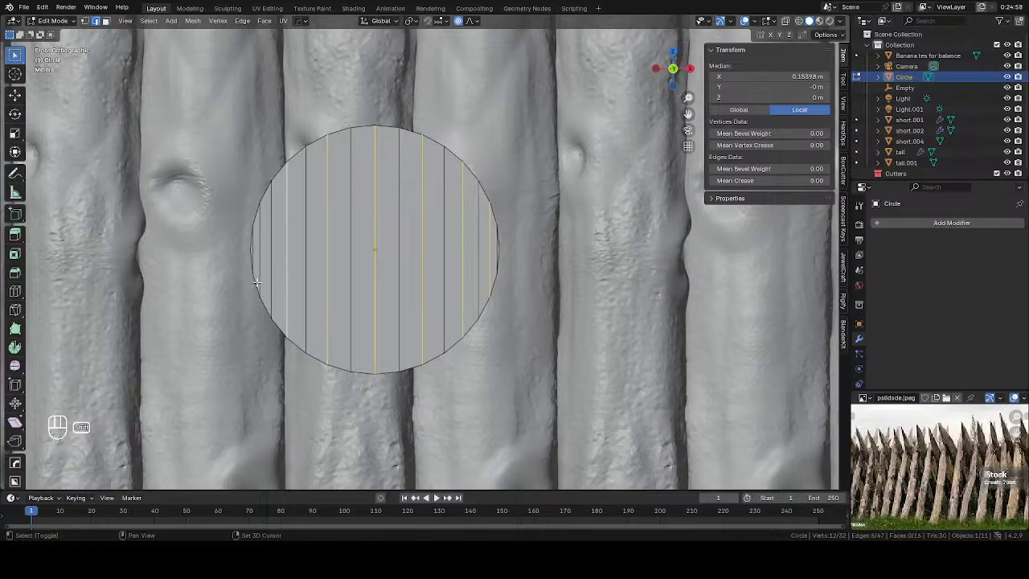
key("ctrl+b")
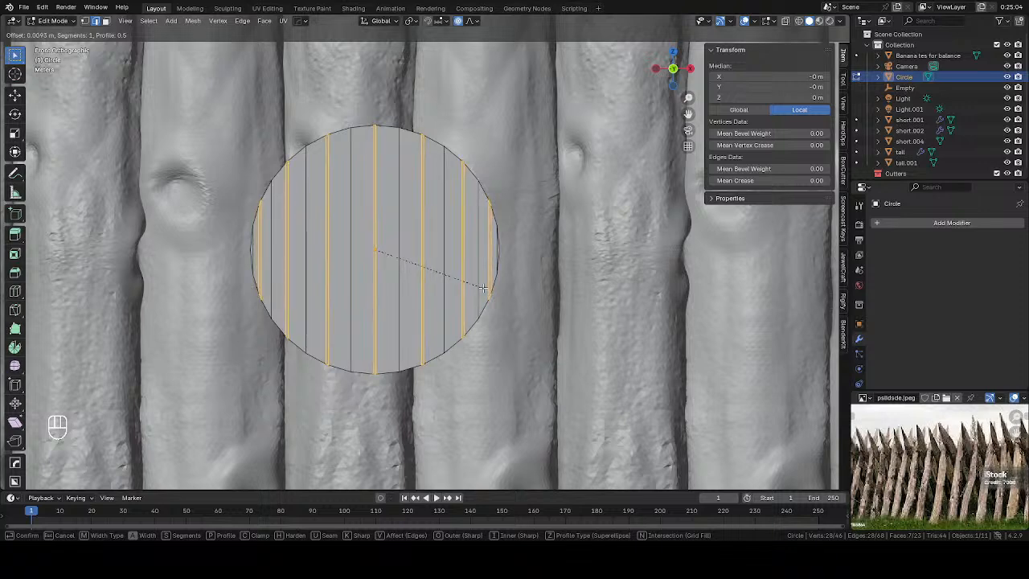
left_click(483, 287)
Step: Extrude the seven narrow bevelled strips inward about 0.16 m to form grooves between the planks
middle_click_drag(482, 287, 433, 296)
scroll(433, 296, "down", 6)
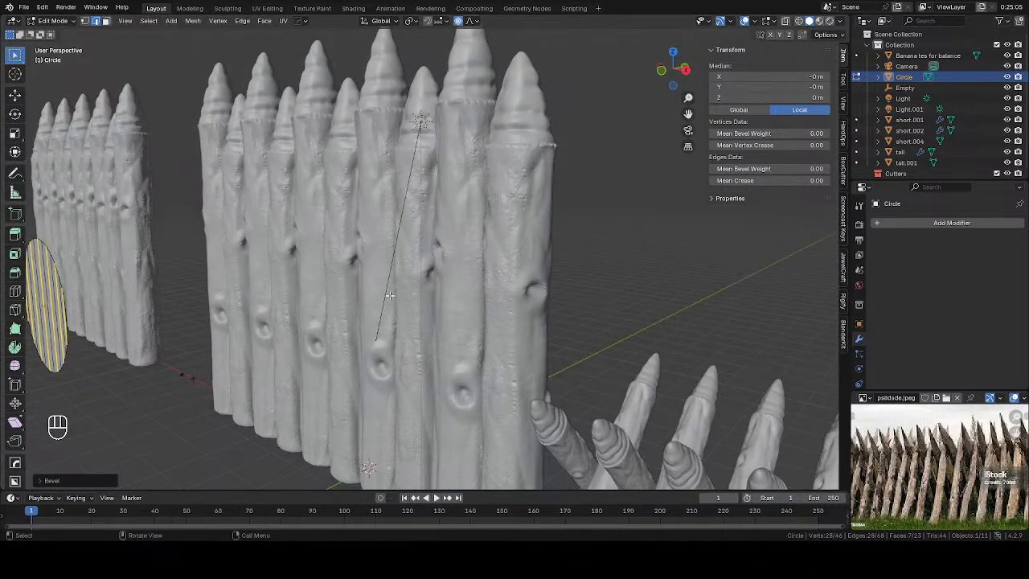
middle_click_drag(336, 301, 517, 287, "shift")
scroll(517, 287, "up", 4)
middle_click_drag(384, 292, 395, 288, "shift")
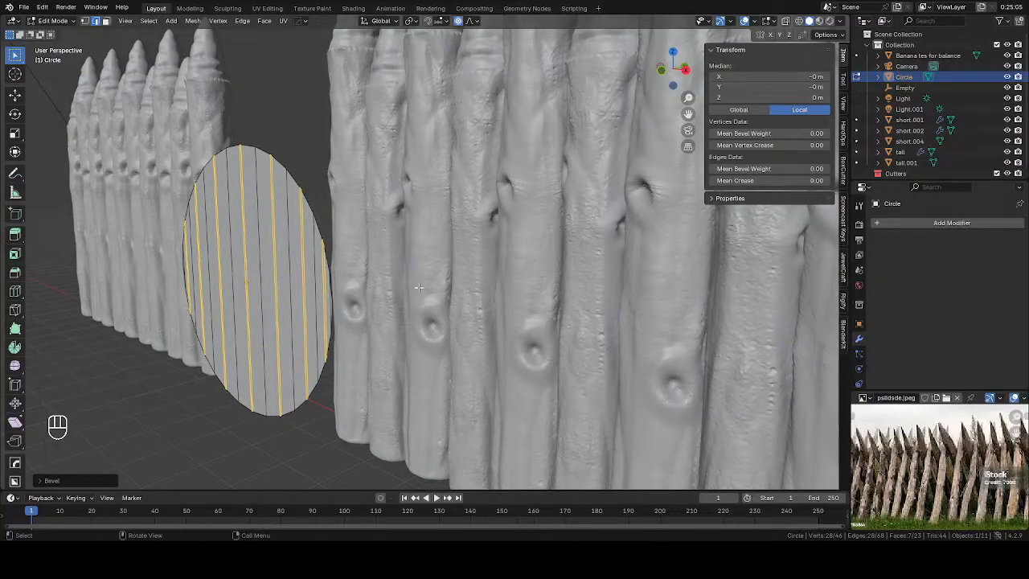
key("e")
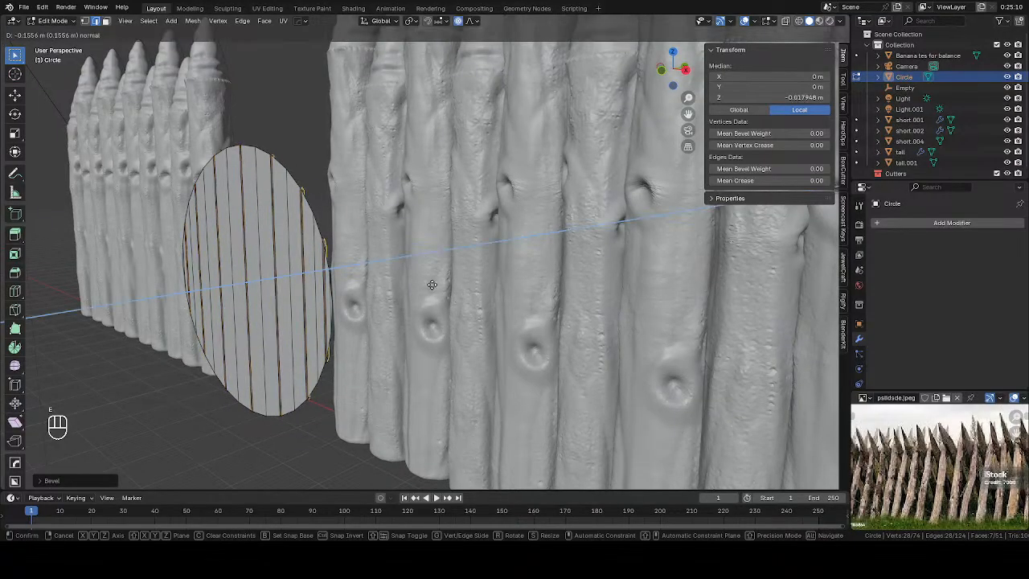
left_click(432, 285)
Step: Select the disc's outer edge loop and extrude it backward along the global Y axis about 1.8 m
left_click(344, 276, "alt")
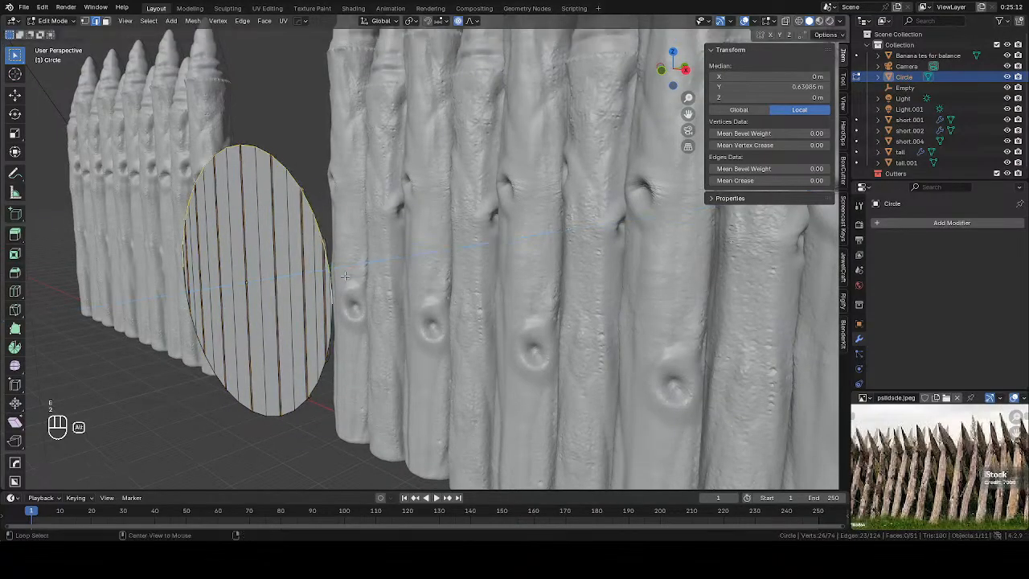
middle_click_drag(385, 281, 396, 271)
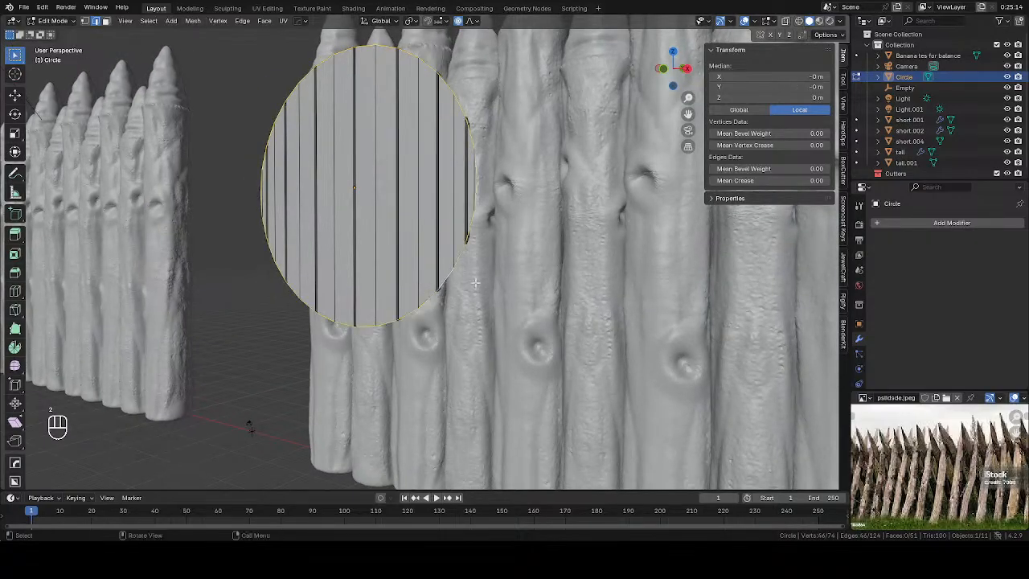
middle_click_drag(458, 285, 450, 283)
key("e")
key("z")
key("z")
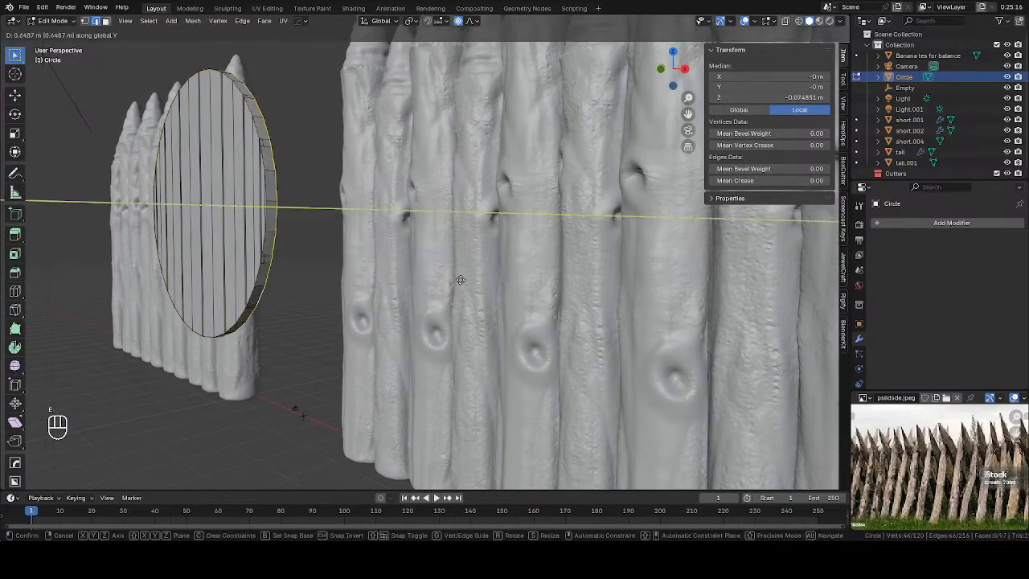
left_click(477, 274)
middle_click_drag(477, 274, 377, 235)
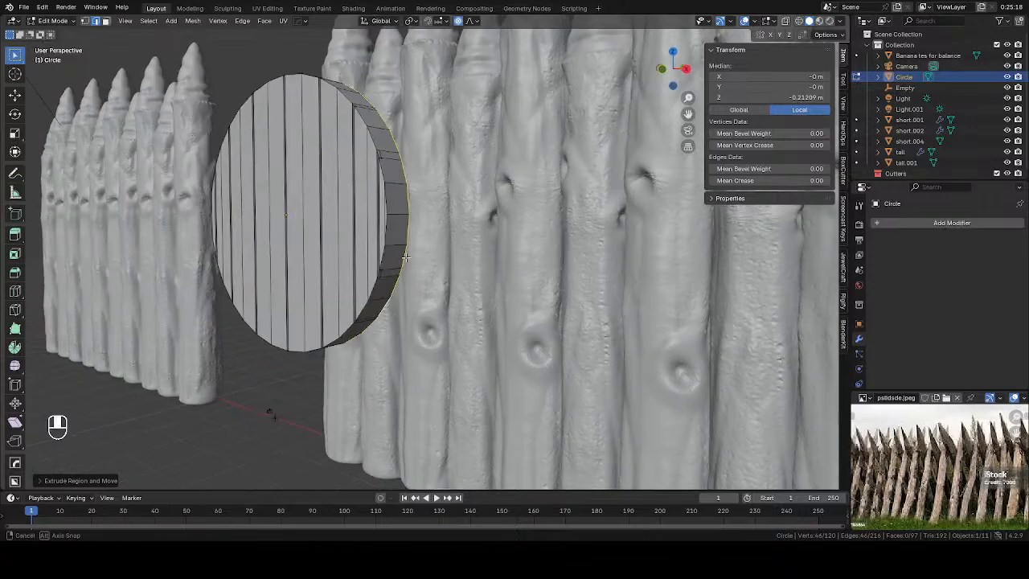
Step: Turn off proportional editing and scale the disc's ring of side faces to about 1.01
key("alt+a")
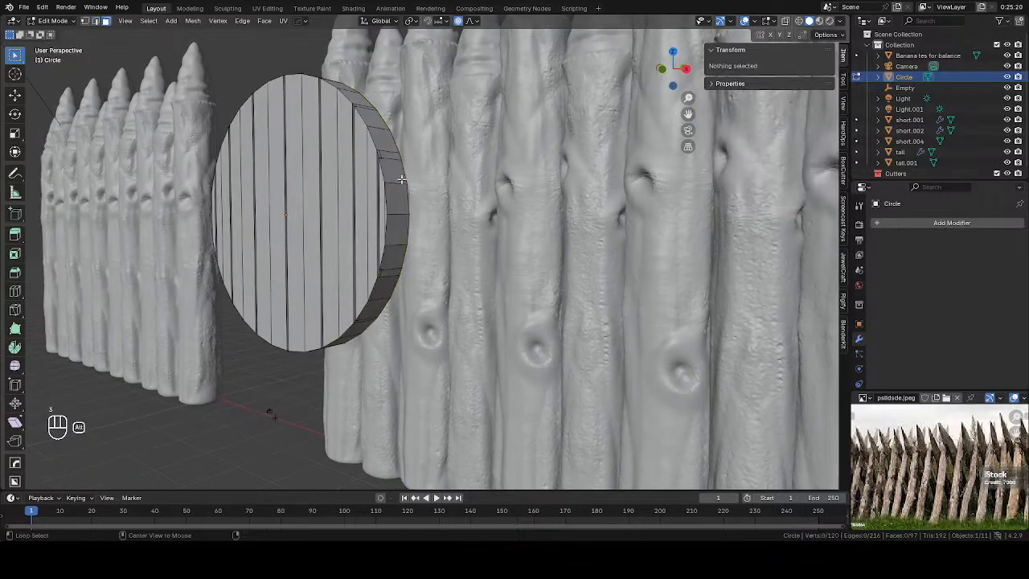
left_click(391, 185, "alt")
key("s")
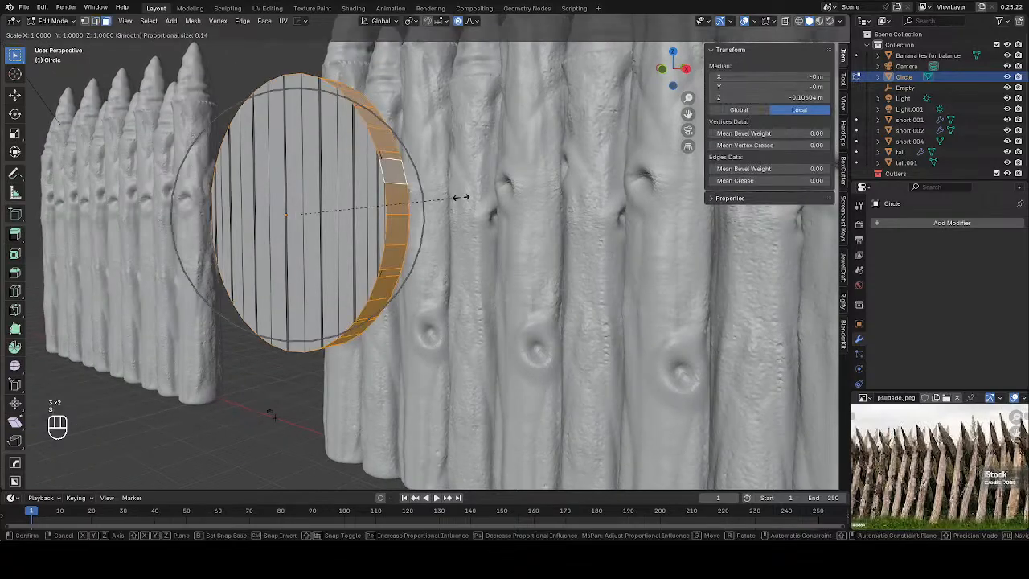
key("Escape")
left_click(460, 22)
key("s")
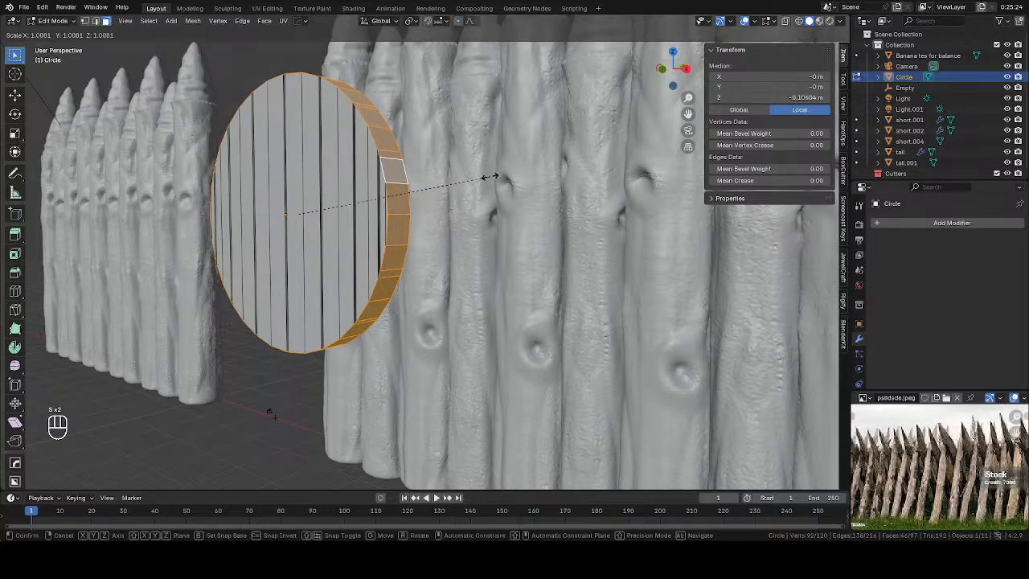
left_click(498, 177)
Step: Close the back of the disc by filling its rear edge loop with a face, and return to Object Mode
middle_click_drag(499, 177, 310, 203)
middle_click_drag(309, 203, 391, 247, "shift")
key("f")
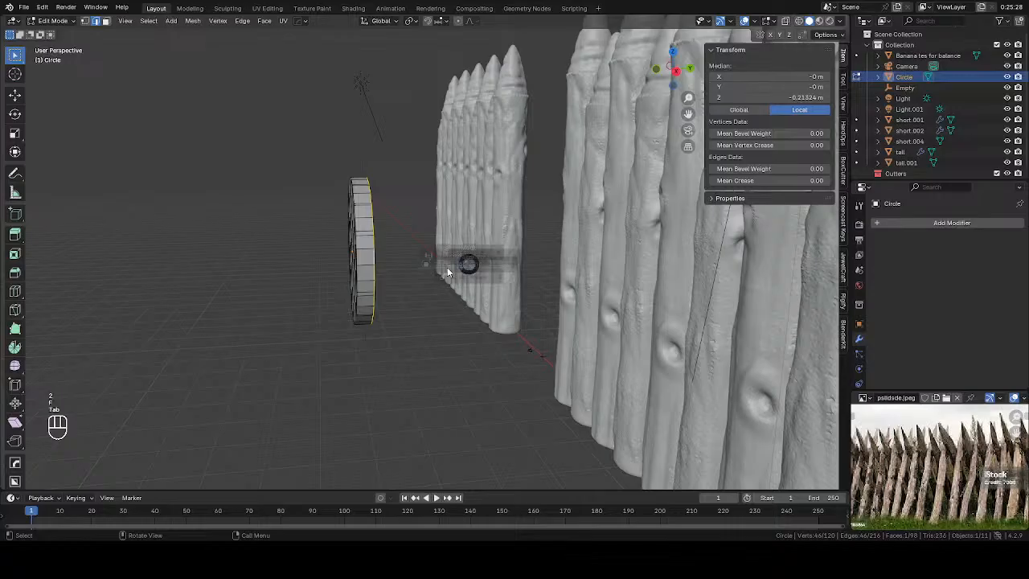
middle_click_drag(447, 267, 502, 260, "alt")
key("Tab")
Step: Add a Subdivision Surface modifier to the disc with the viewport and render levels set to 3
left_click(959, 223)
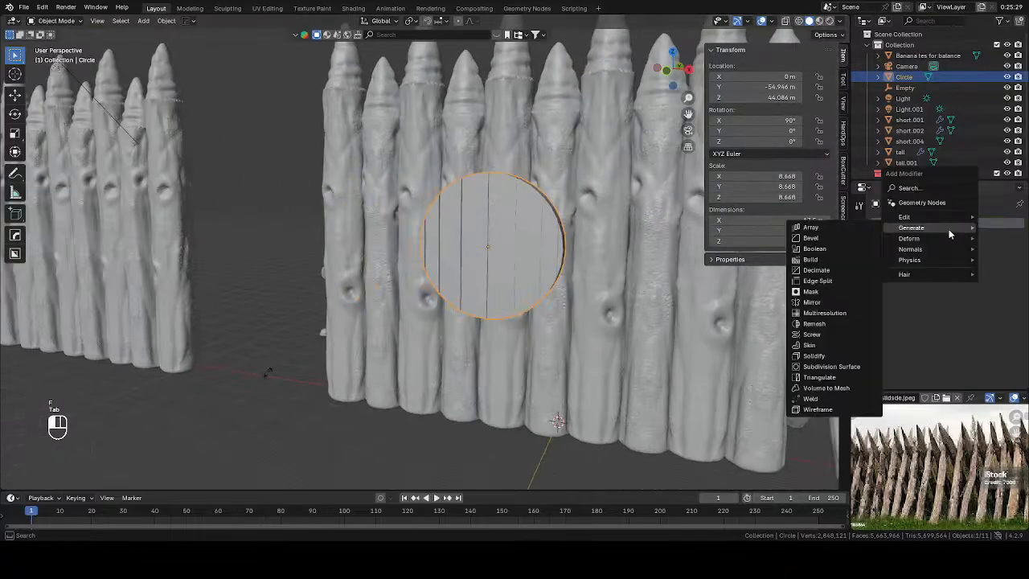
left_click(831, 366)
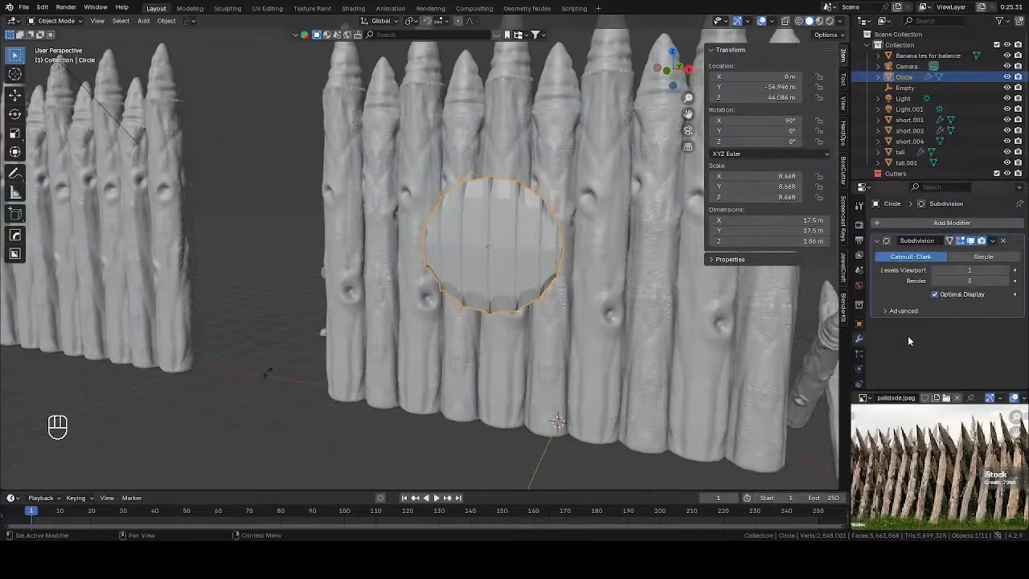
left_click(1013, 281)
left_click(1013, 270)
left_click(1013, 270)
Step: Add two loop cuts across the planks, slide them close to the disc's upper and lower rims, and return to Object Mode
key("Tab")
middle_click_drag(558, 287, 539, 277, "shift")
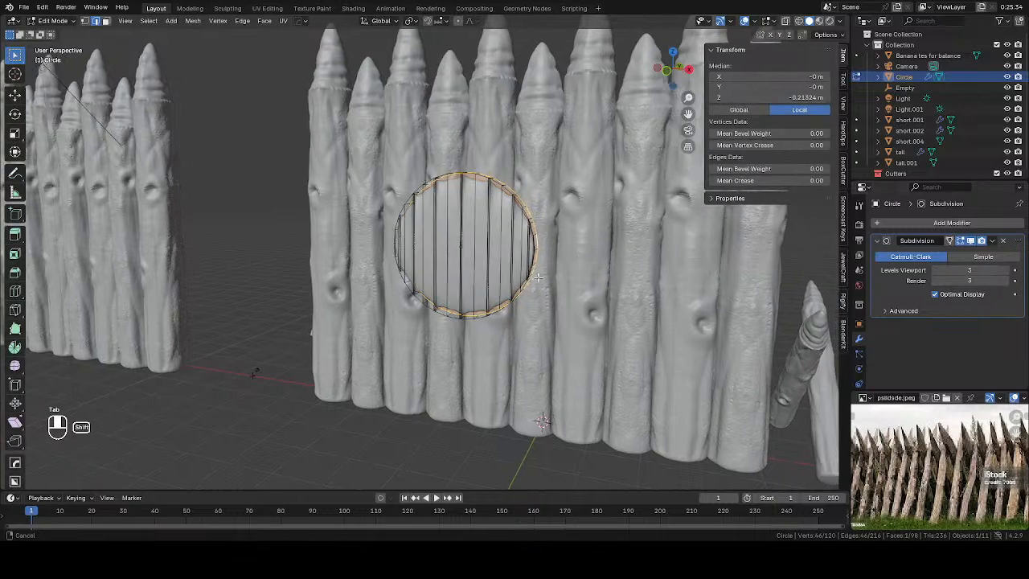
scroll(539, 278, "up", 2)
key("ctrl+r")
left_click(545, 233)
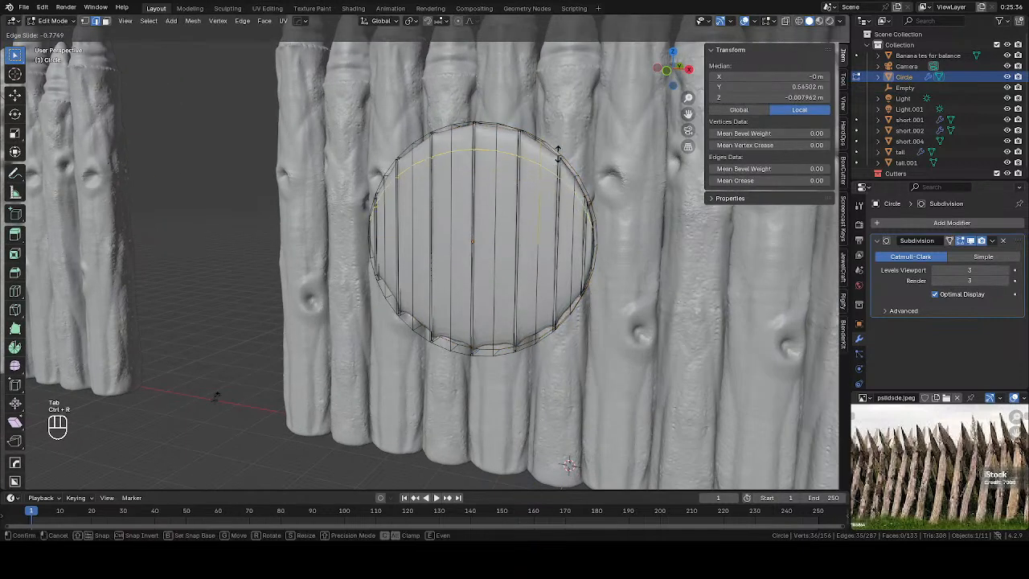
left_click(560, 137)
key("ctrl+r")
left_click(540, 243)
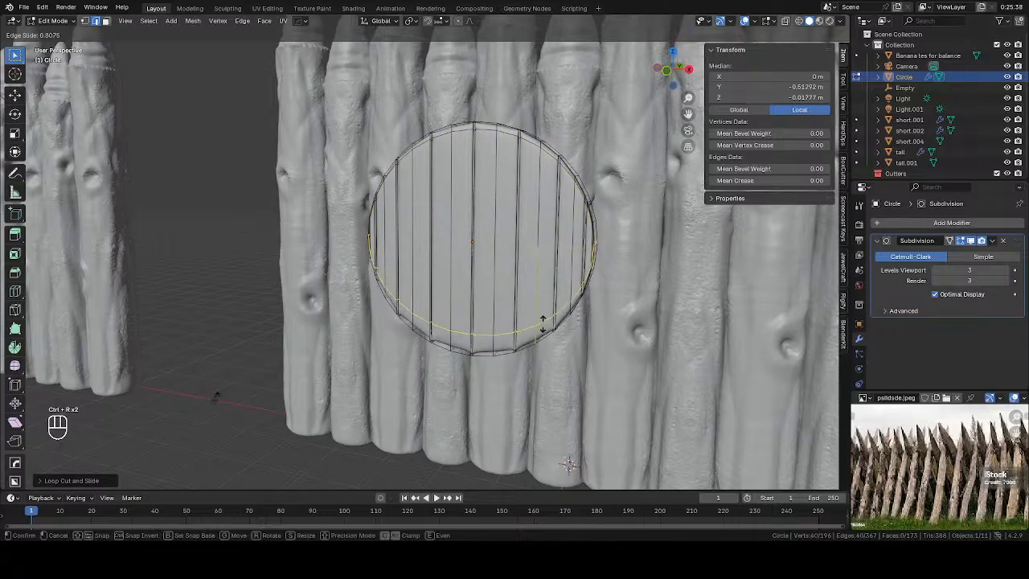
left_click(547, 342)
key("Tab")
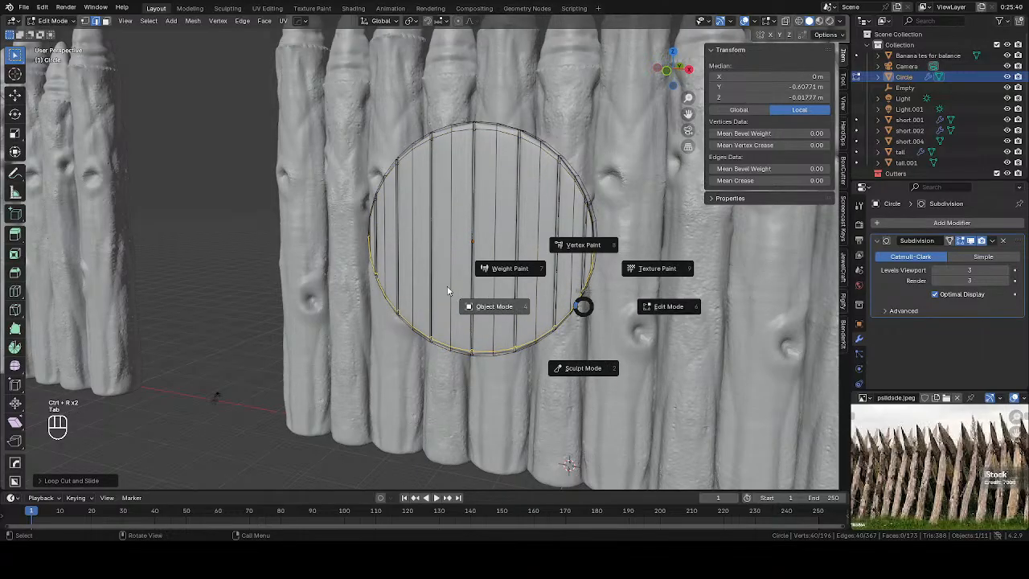
left_click(448, 291)
Step: Duplicate the selected rear edge loop of the disc in place, separate the copy into its own object, and return to Object Mode
scroll(506, 298, "down", 1)
middle_click_drag(443, 296, 487, 281, "shift")
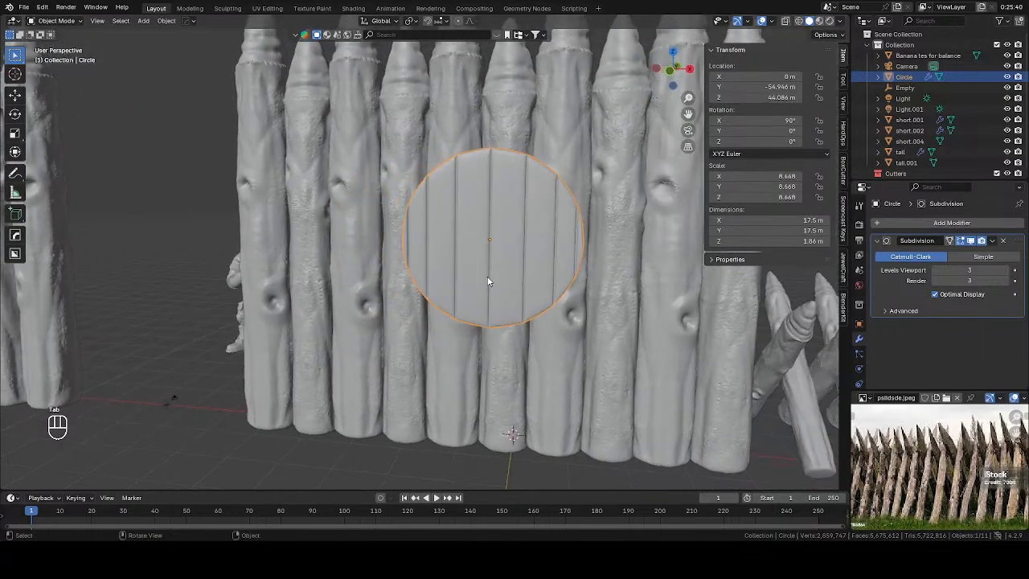
key("KP_1")
scroll(478, 271, "down", 3)
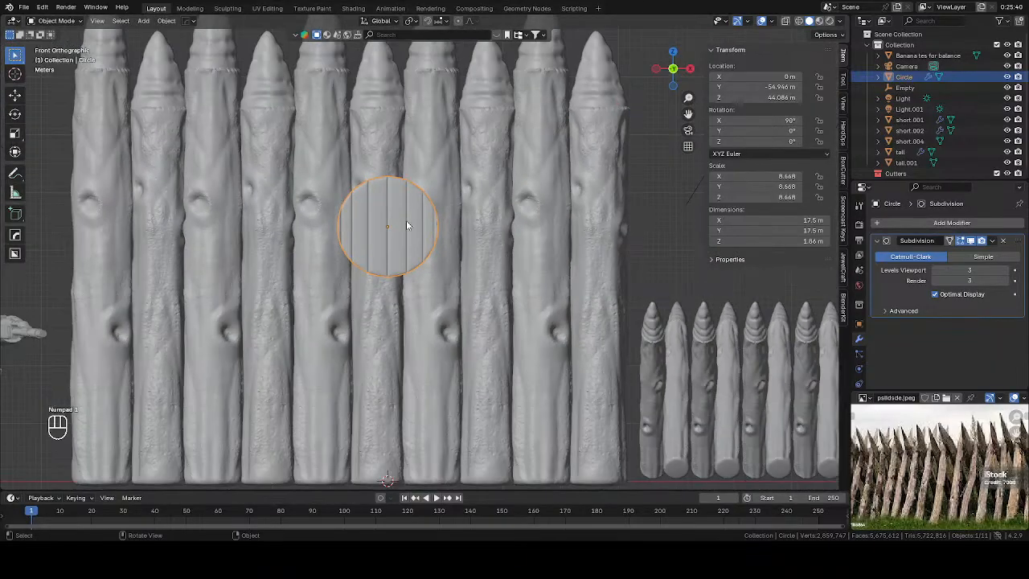
middle_click_drag(407, 226, 451, 249)
key("Tab")
scroll(450, 229, "up", 2)
scroll(410, 241, "up", 3)
right_click(515, 257)
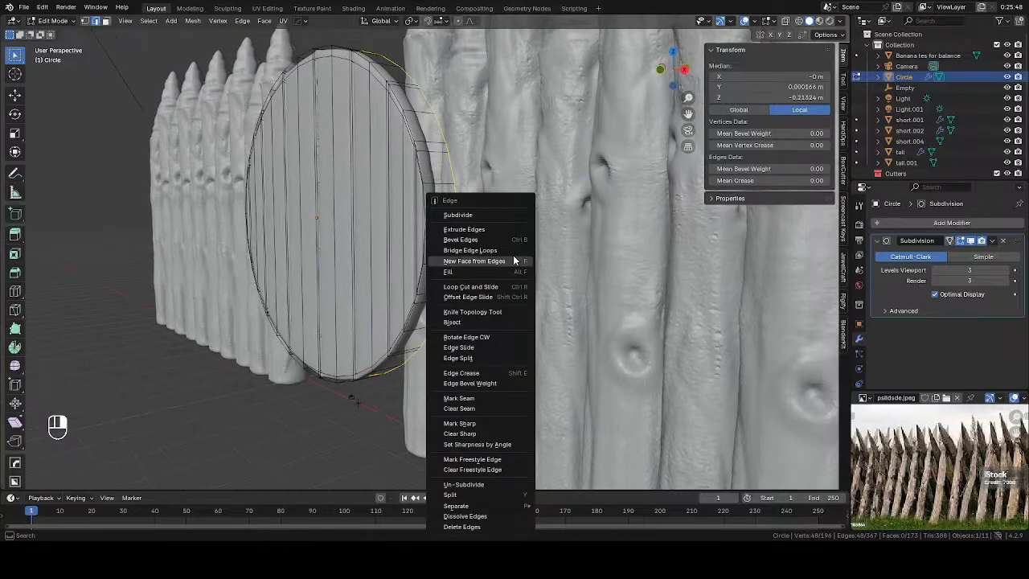
key("shift+d")
right_click(693, 336)
right_click(687, 327)
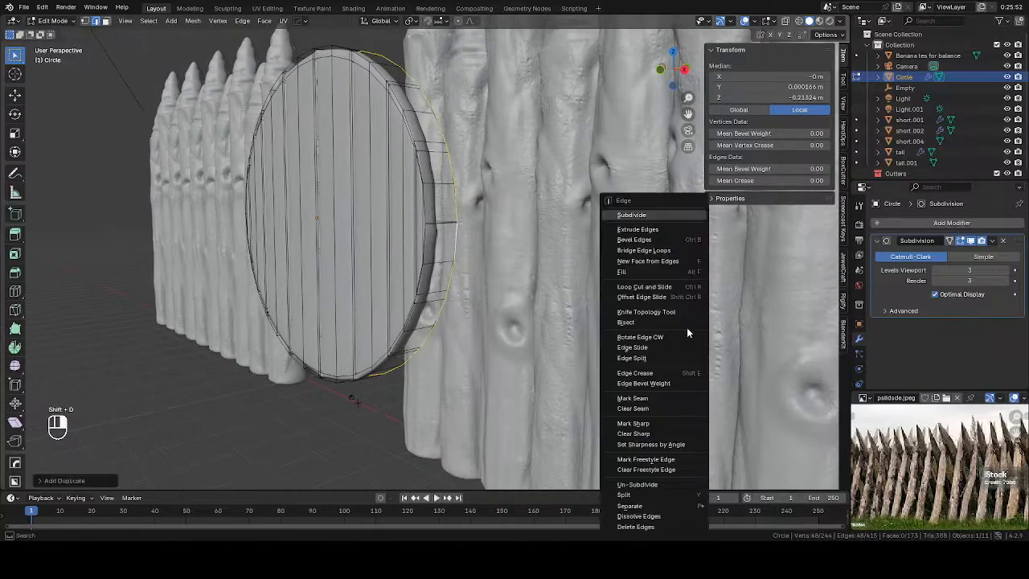
mouse_move(648, 506)
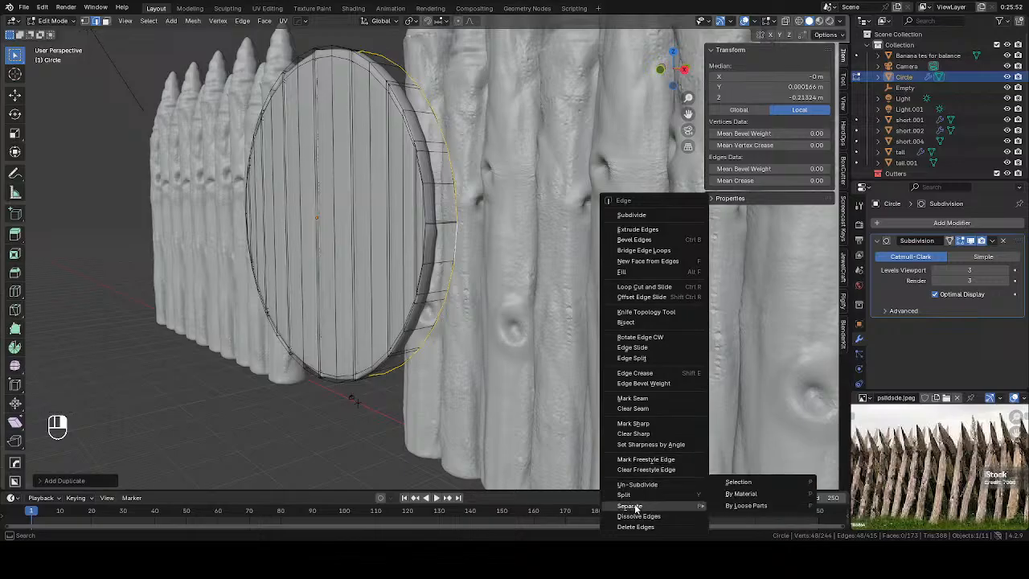
left_click(738, 482)
key("Tab")
Step: Try to merge the disc's two back faces into a single face, and undo it
left_click(455, 252)
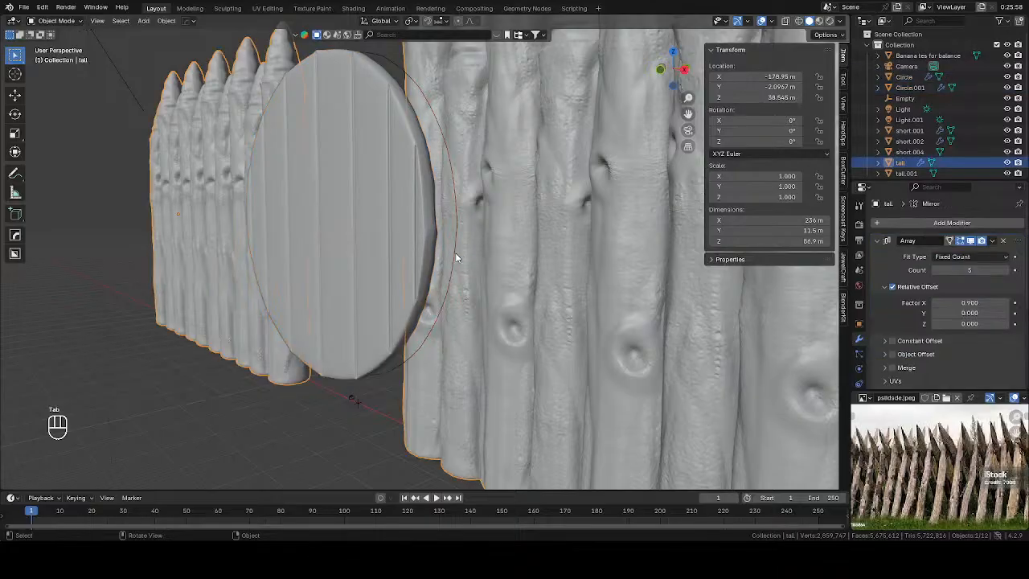
middle_click_drag(454, 249, 301, 112)
left_click(323, 252)
key("Tab")
key("3")
left_click_drag(288, 53, 406, 394)
key("alt+z")
left_click_drag(291, 56, 400, 386)
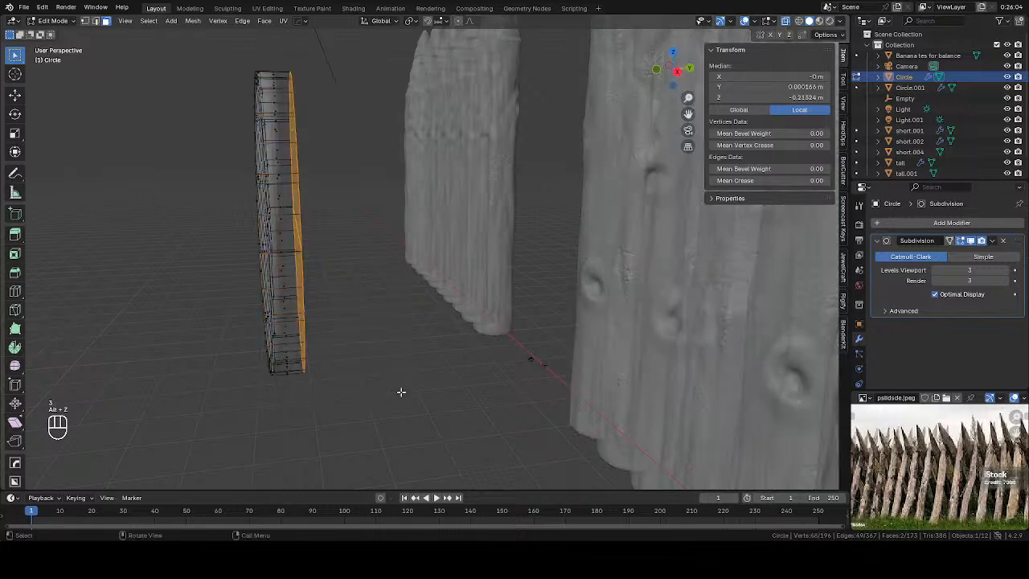
middle_click_drag(402, 392, 407, 386)
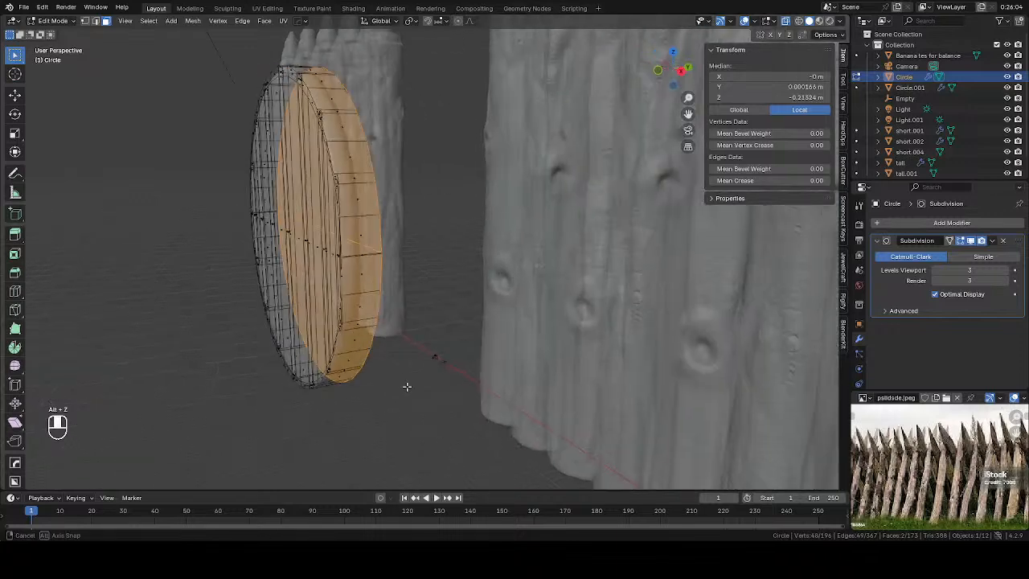
right_click(451, 379)
middle_click_drag(424, 357, 562, 318)
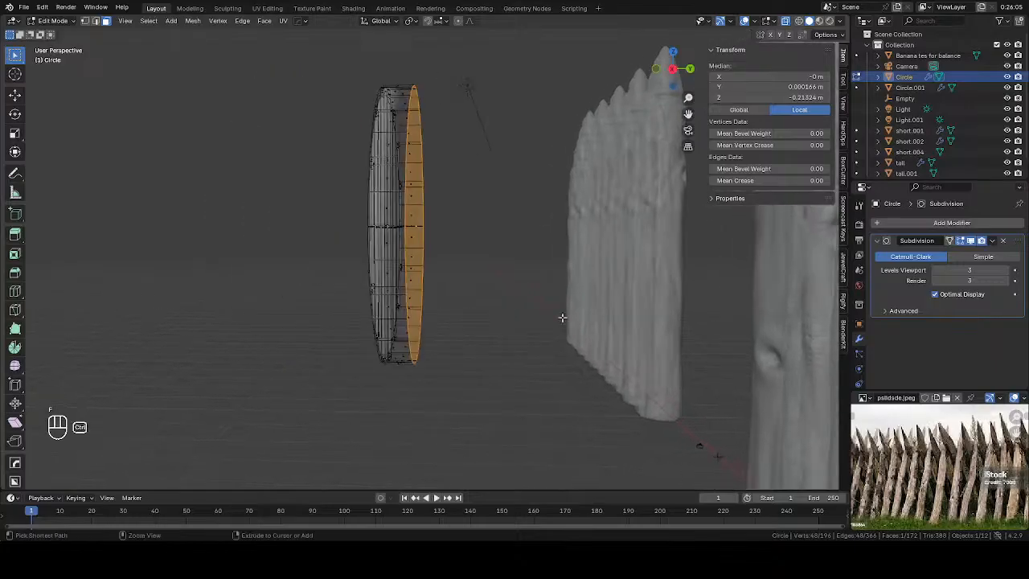
key("ctrl+z")
key("ctrl+z")
Step: Turn X-ray off, select the two faces closing the disc's back, and return to Object Mode
middle_click_drag(488, 287, 421, 239)
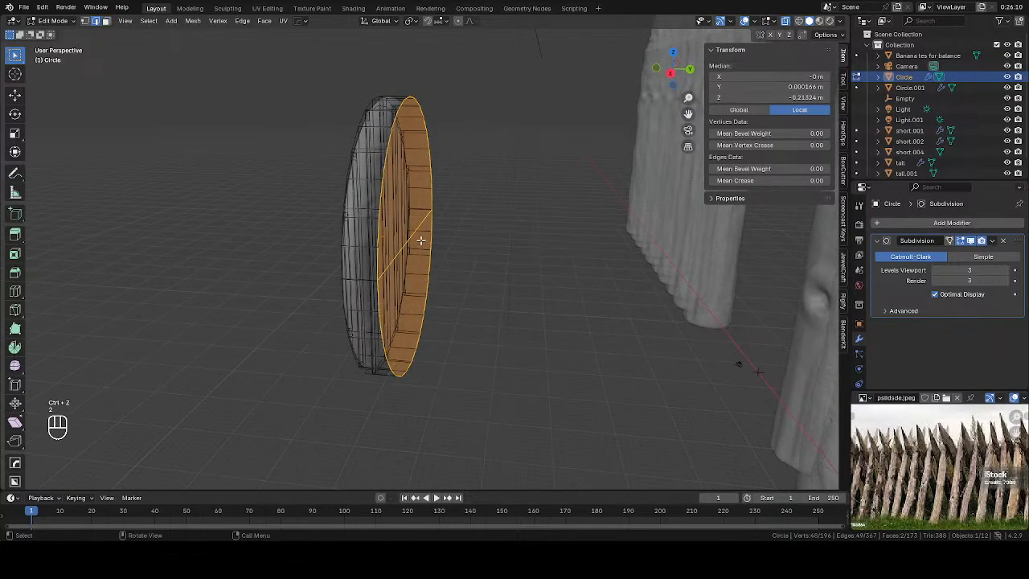
key("alt+z")
left_click(410, 222)
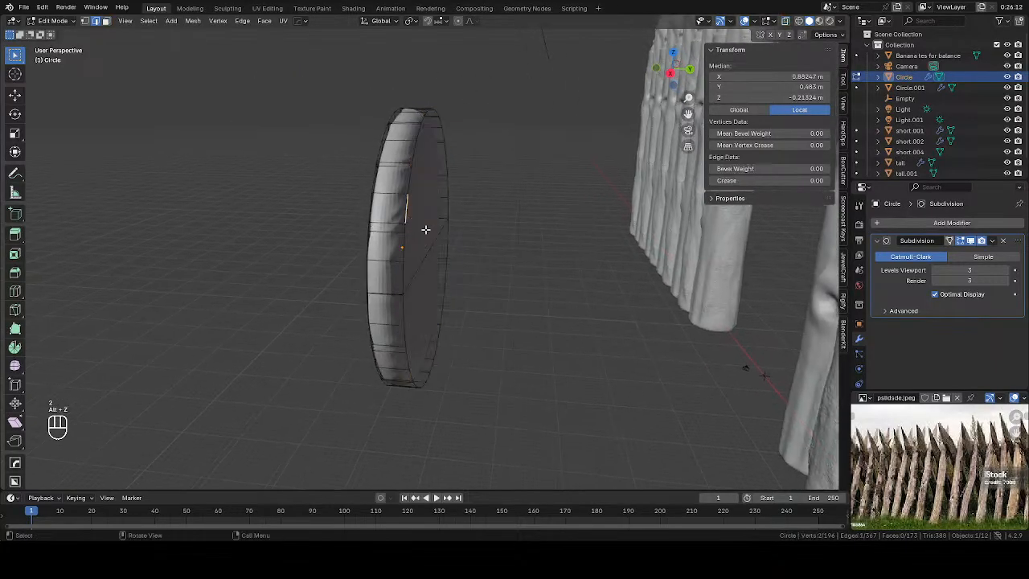
key("3")
left_click(426, 228)
left_click(427, 300, "shift")
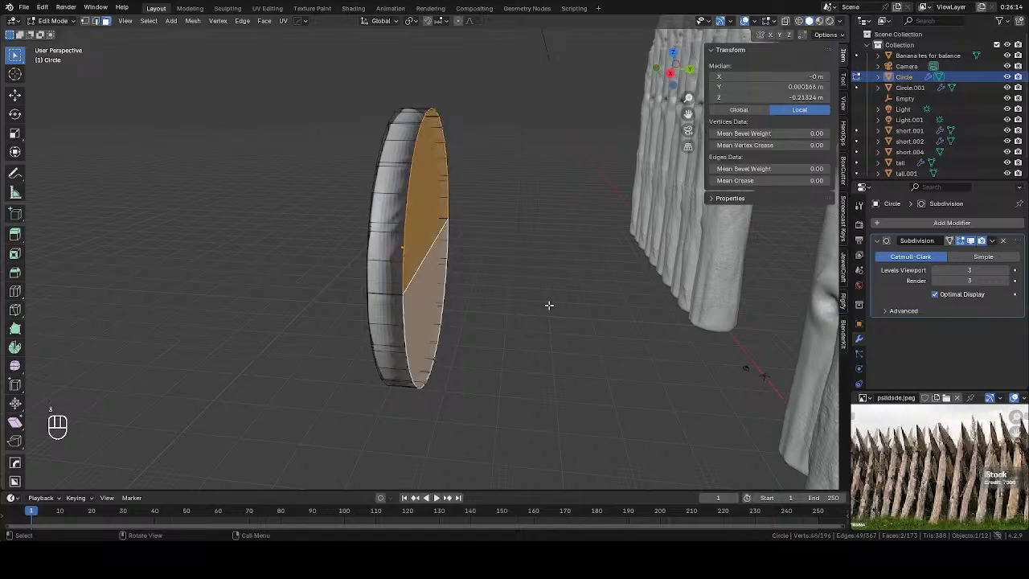
middle_click_drag(549, 305, 549, 303)
key("Tab")
Step: Select the separated ring and move it forward along Y to about -55.98 m, around the side of the disc
middle_click_drag(485, 293, 549, 274)
left_click(459, 257)
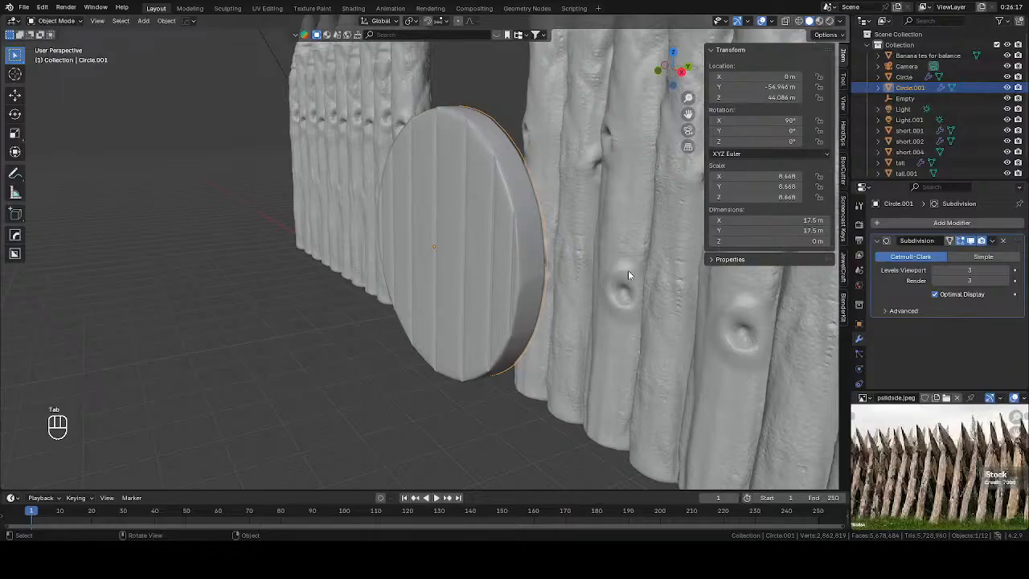
key("g")
left_click(561, 227)
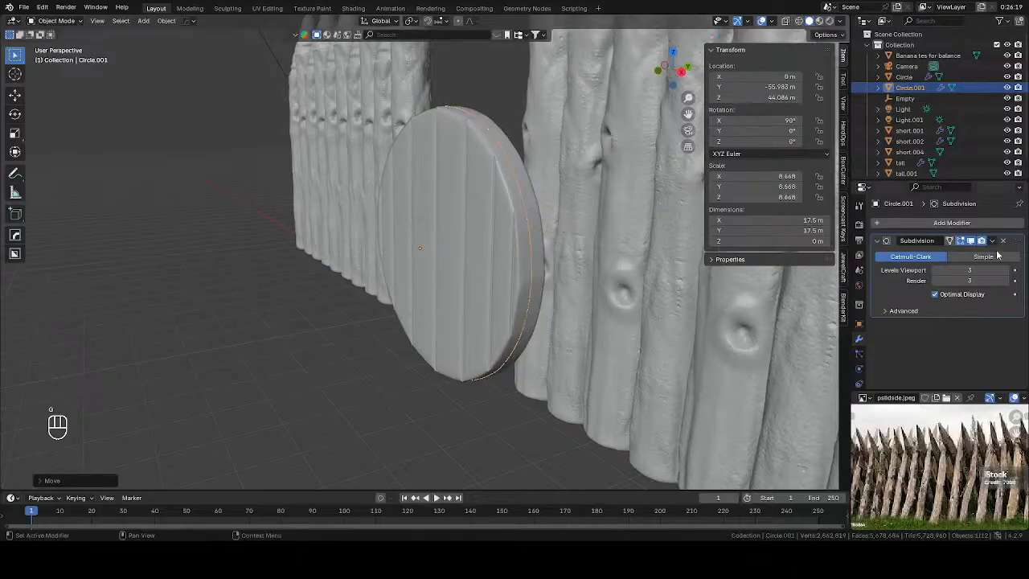
Step: Remove the Subdivision modifier from the separated ring and convert the ring to a curve
left_click(1004, 241)
right_click(591, 220)
mouse_move(554, 250)
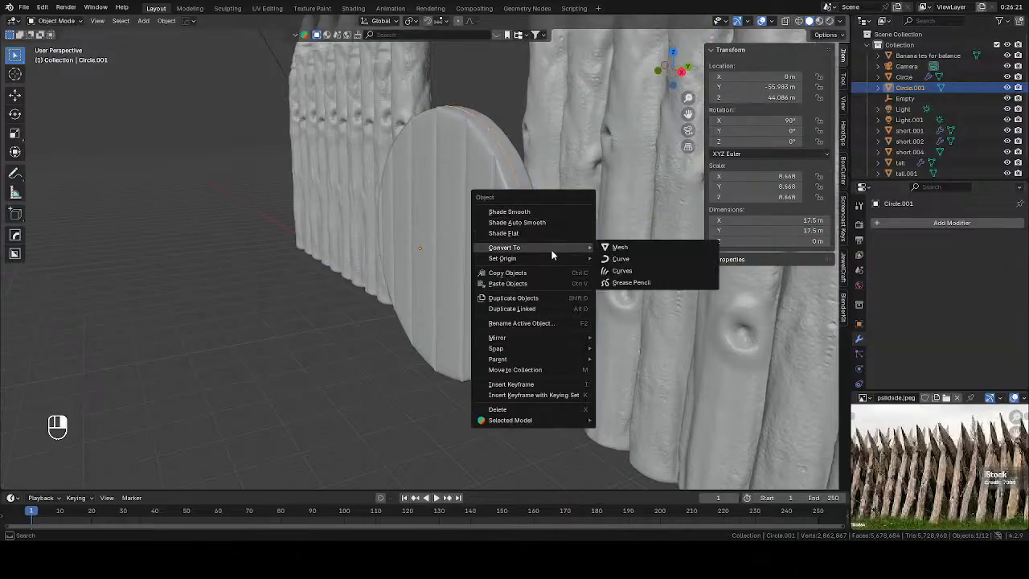
left_click(632, 258)
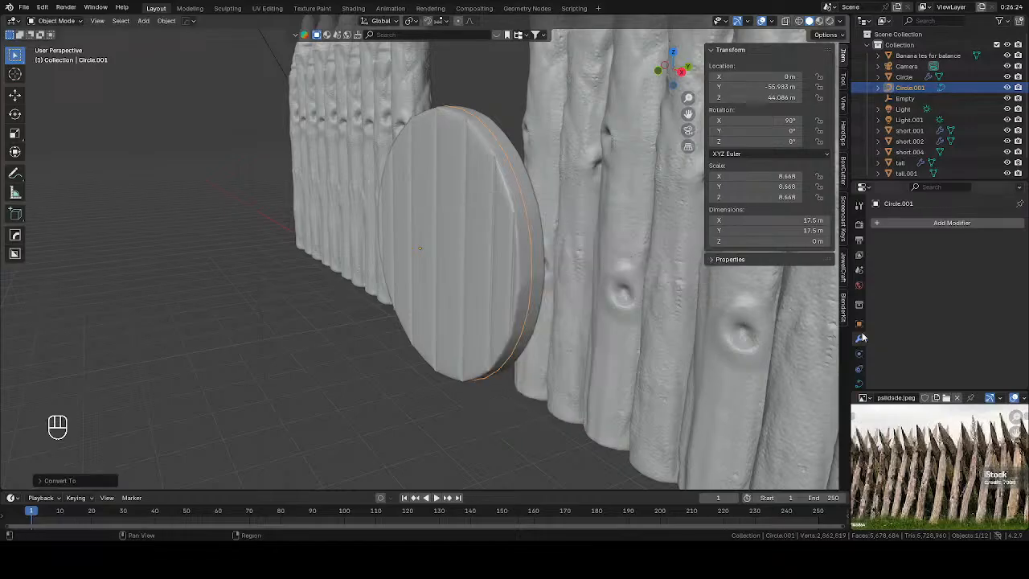
Step: Give the ring curve a round bevel with a depth of 0.15 m to form a thick rim around the planks
left_click(860, 383)
scroll(939, 329, "down", 5)
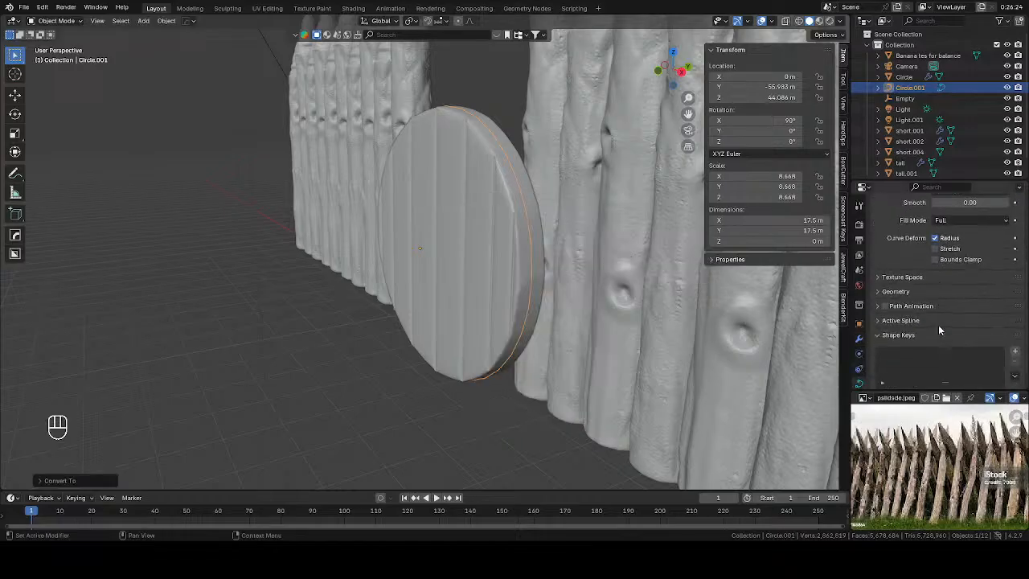
left_click(896, 291)
scroll(932, 322, "down", 2)
left_click_drag(969, 358, 1006, 358)
middle_click_drag(756, 322, 753, 262)
key("KP_1")
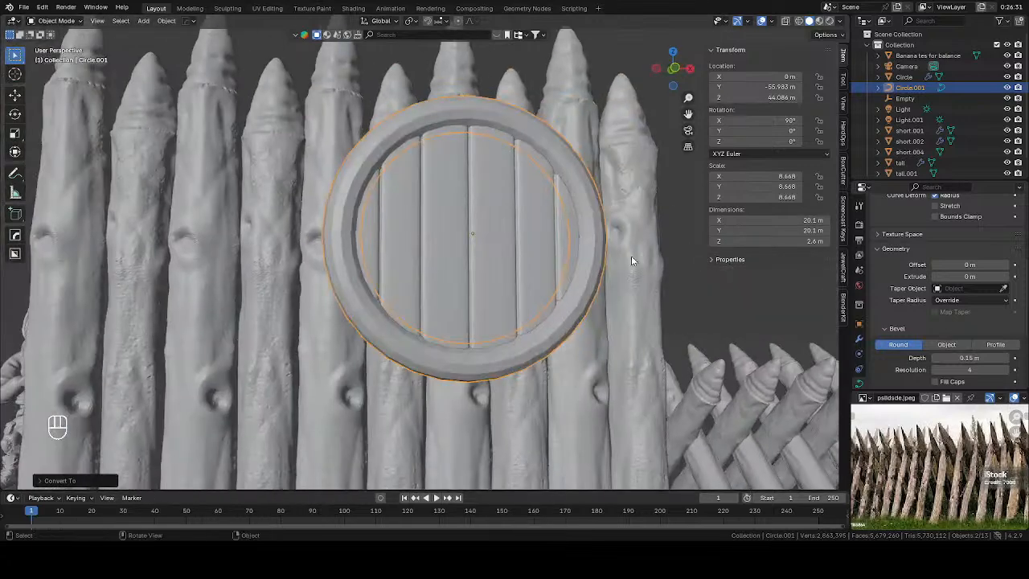
scroll(605, 307, "up", 2)
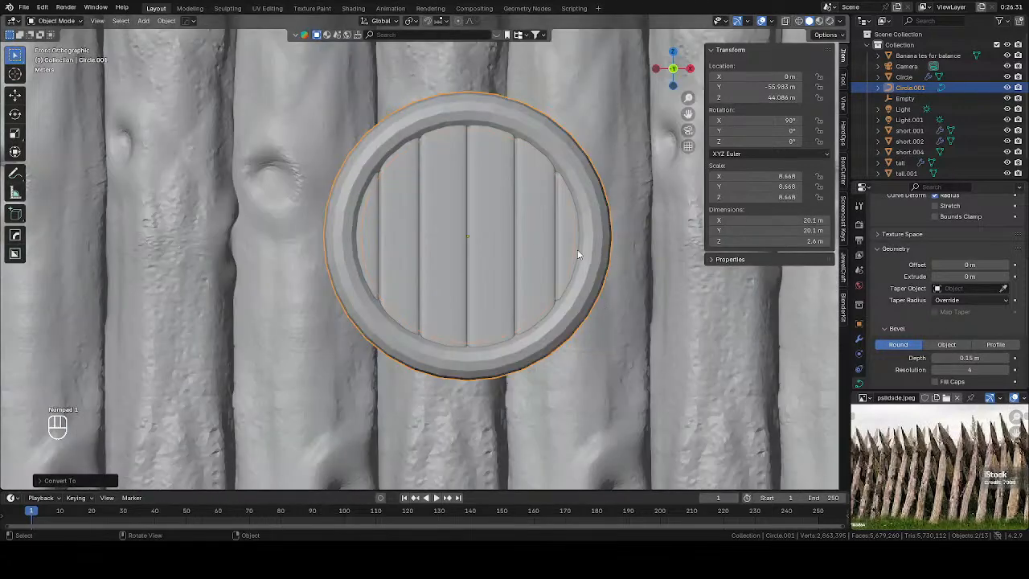
Step: Select the rim and plank disc together, enlarge them to a rim scale of about 10.7, and stretch them along Z to about 11.9
left_click(583, 267)
left_click(585, 283, "shift")
scroll(586, 281, "down", 2)
key("s")
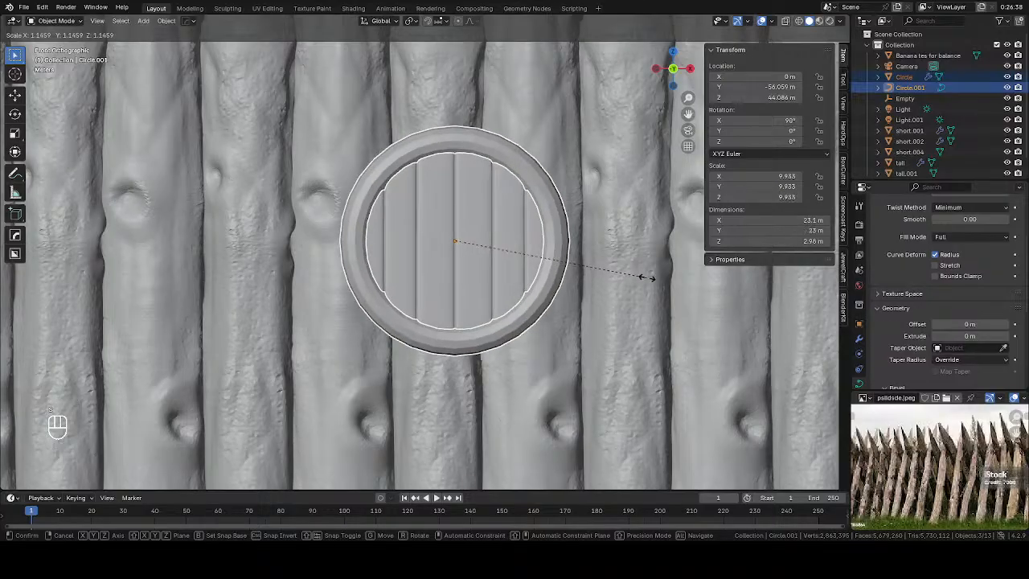
left_click(665, 276)
scroll(653, 279, "down", 3)
key("s")
key("z")
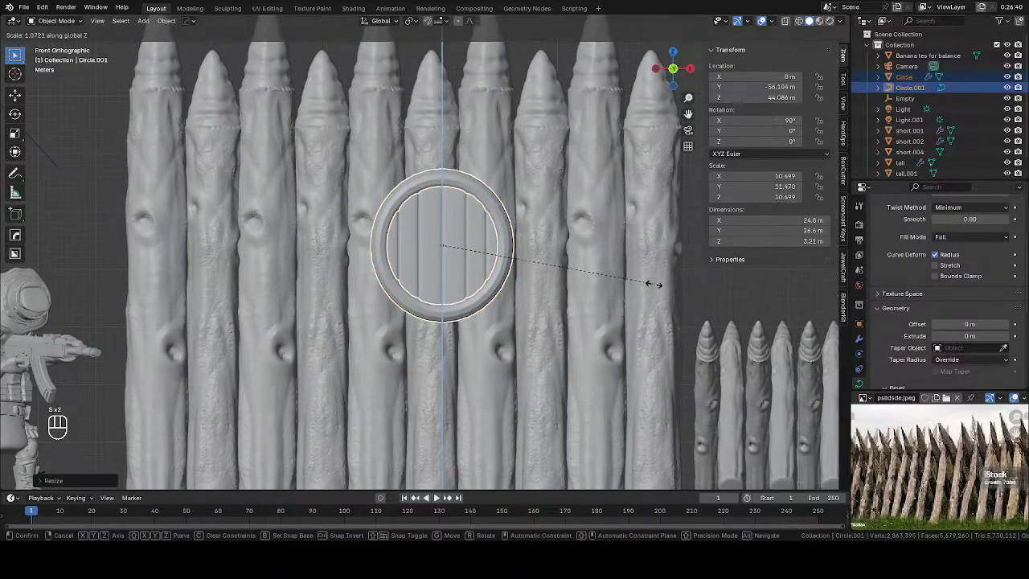
left_click(661, 290)
Step: Add a Subdivision Surface modifier to the rim with viewport level 2 and render level 3
left_click(506, 296)
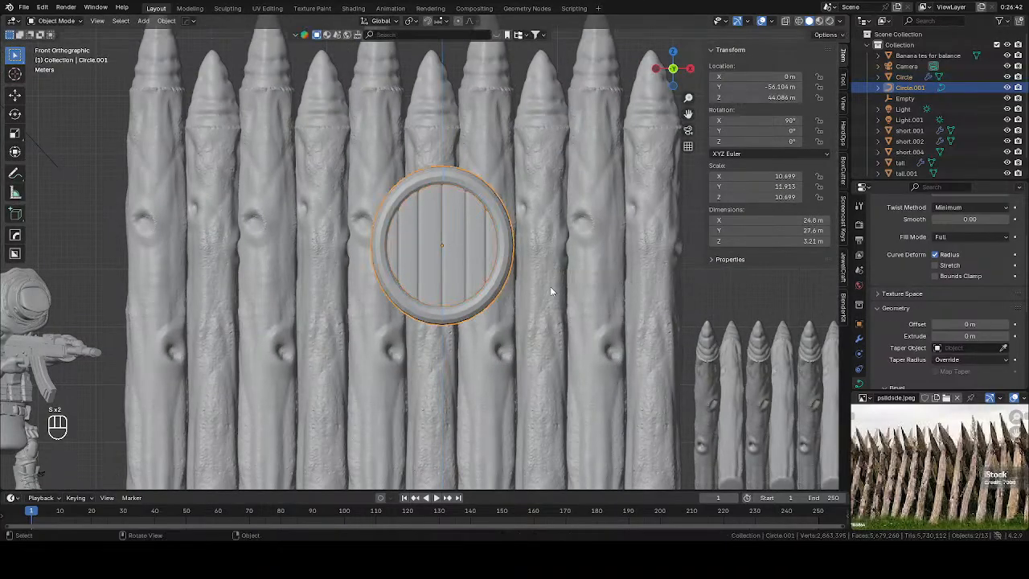
left_click(859, 337)
left_click(926, 222)
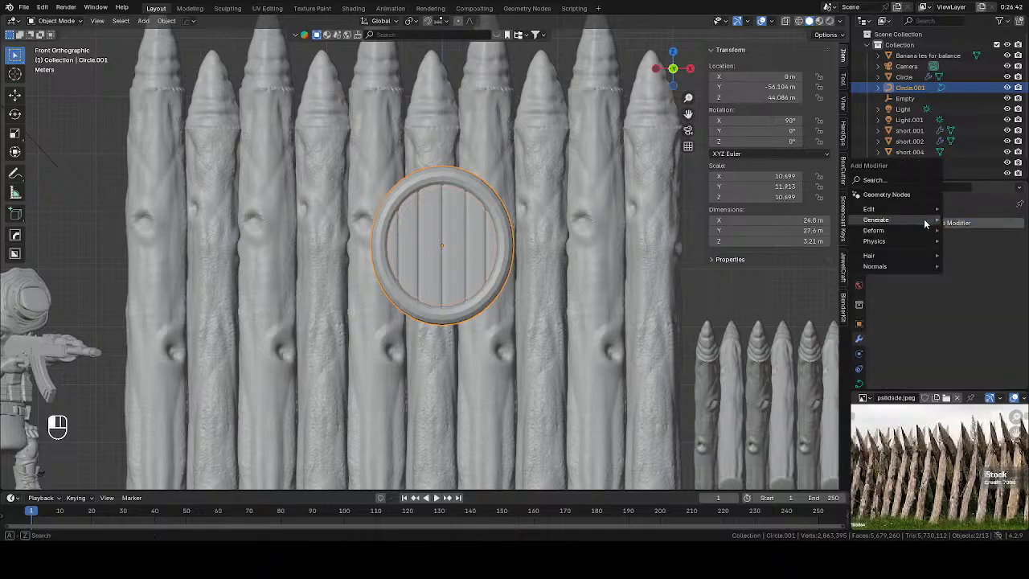
mouse_move(925, 222)
left_click(821, 319)
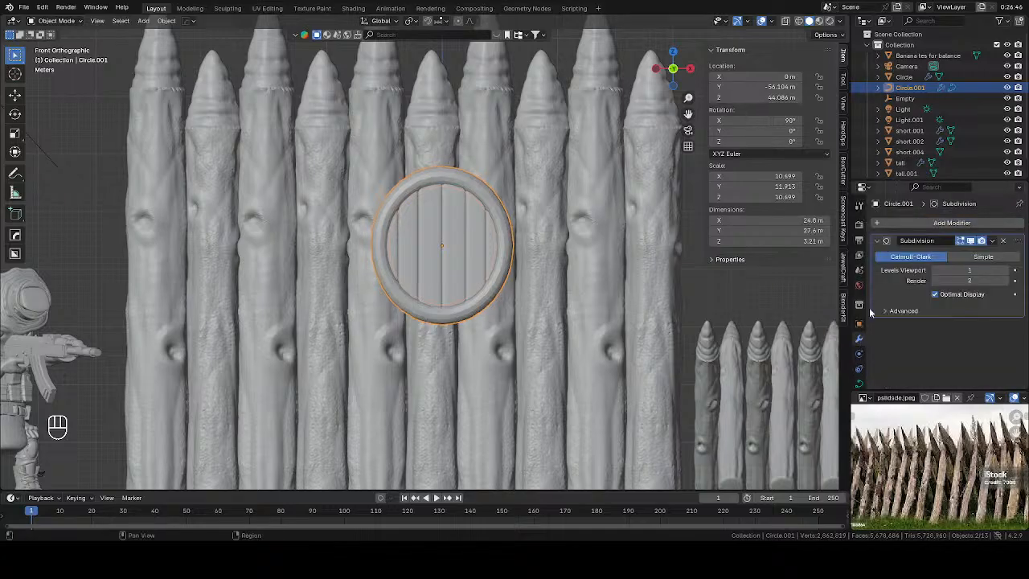
left_click(1006, 271)
left_click(1007, 281)
Step: Inspect the rimmed disc against the palisade wall in rendered shading from the front, and return to solid shading
scroll(592, 277, "up", 3)
key("Tab")
middle_click_drag(593, 287, 582, 308)
key("Tab")
scroll(581, 308, "down", 2)
mouse_move(562, 363)
middle_mouse_down()
mouse_move(566, 386)
mouse_move(569, 344)
middle_mouse_up()
left_click(566, 404)
key("z")
left_click(569, 328)
key("KP_1")
left_click(494, 261)
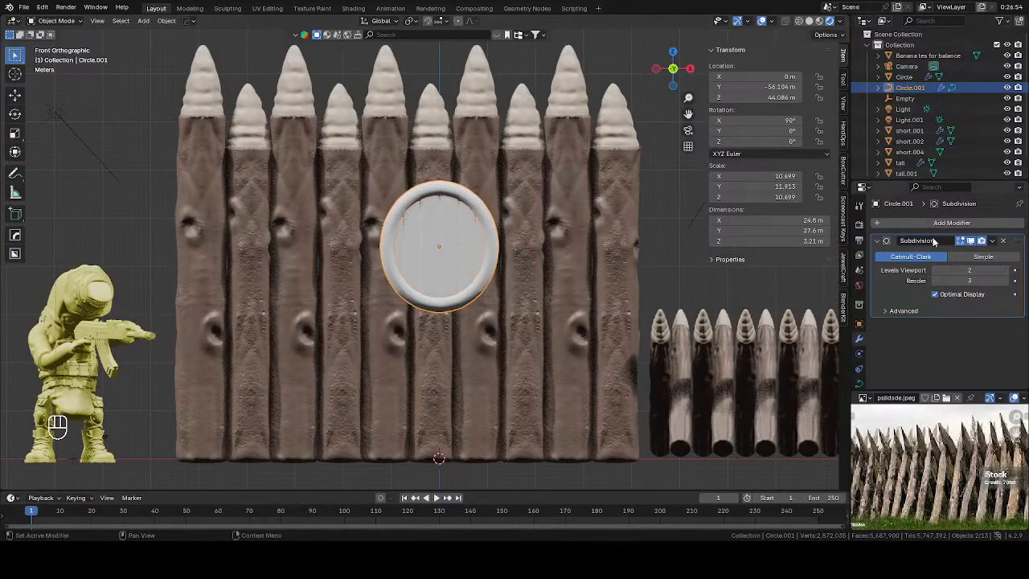
left_click(669, 269)
key("z")
left_click(623, 277)
Step: Add a Bézier circle curve and move it out into the open space between the two tall palisade walls
middle_click_drag(631, 275, 593, 291)
key("shift+a")
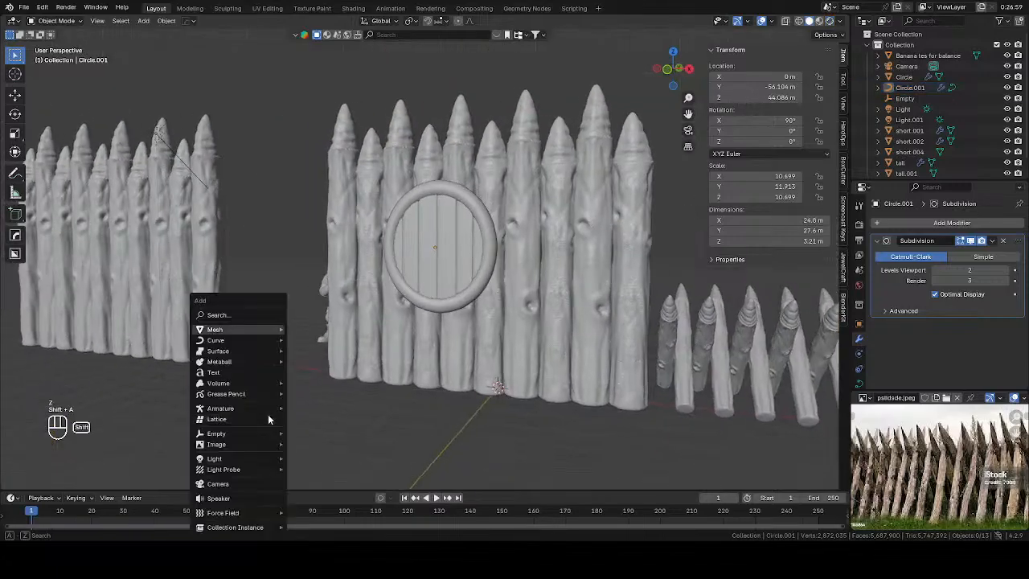
mouse_move(233, 340)
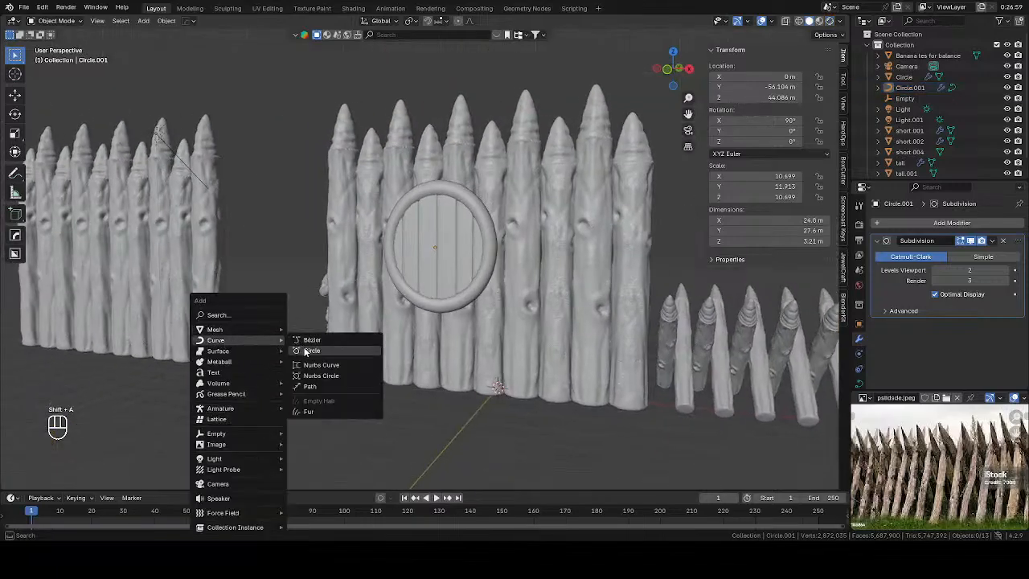
left_click(306, 352)
scroll(306, 352, "down", 4)
key("g")
key("g")
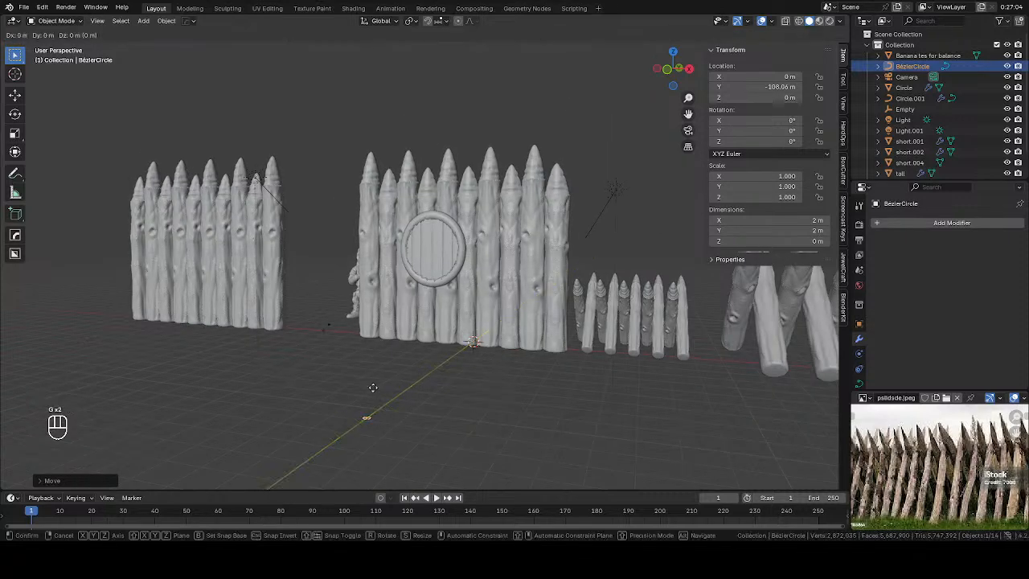
left_click(410, 190)
Step: Switch the disc rim's bevel type to Object and pick the new Bézier circle as its bevel profile
left_click(464, 242)
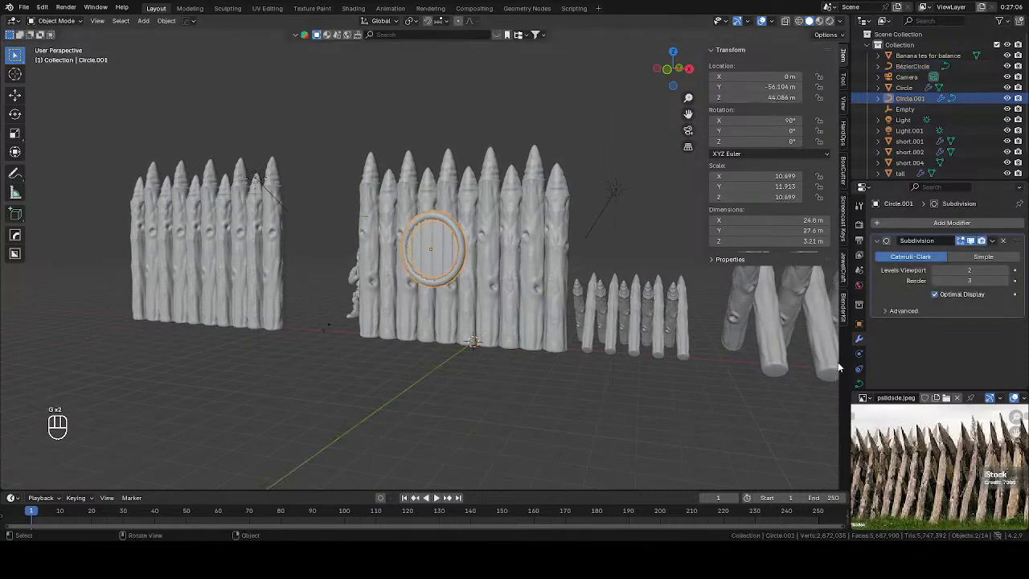
scroll(467, 292, "up", 2)
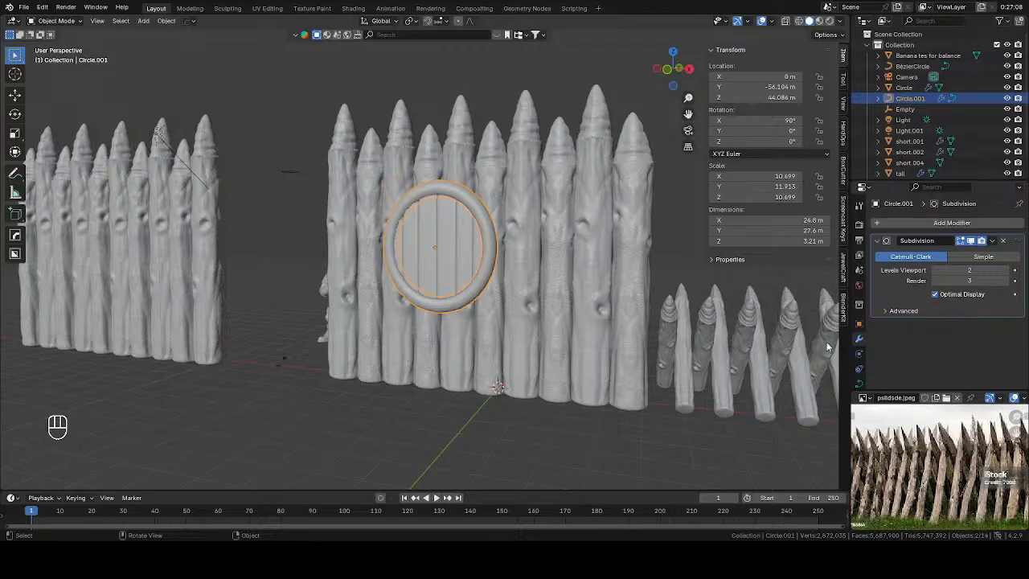
left_click(858, 383)
scroll(937, 322, "down", 5)
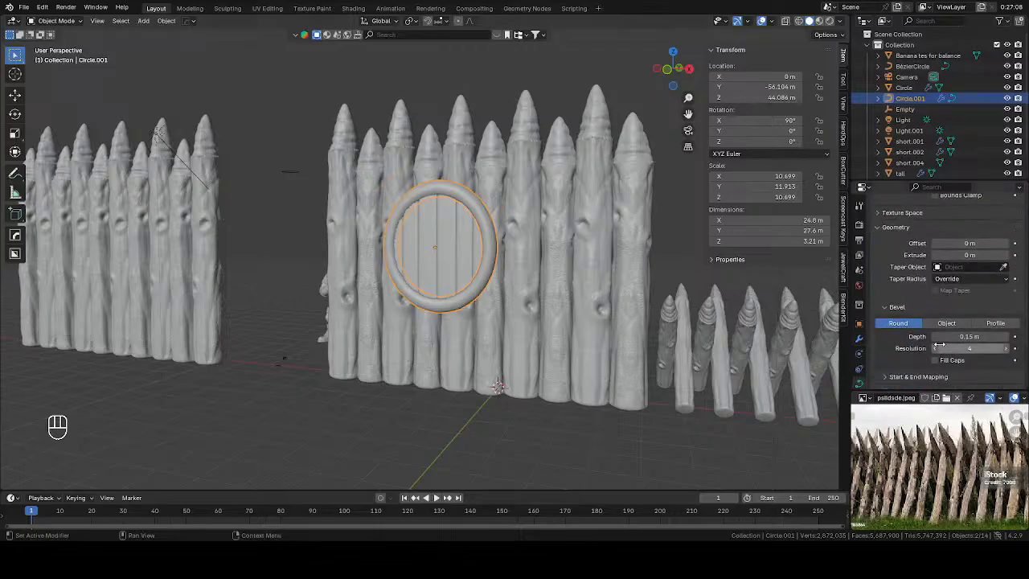
left_click(946, 323)
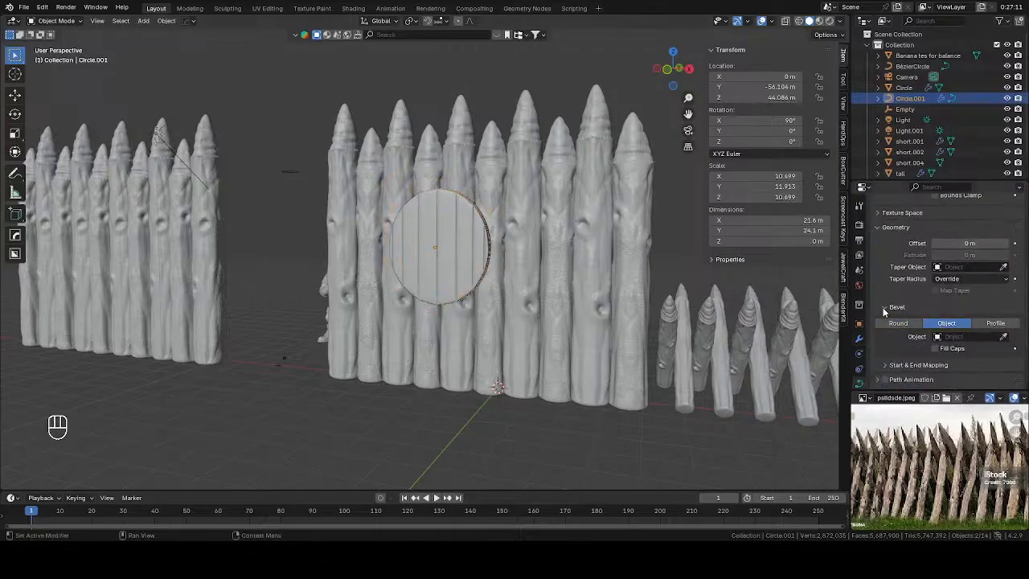
scroll(929, 323, "up", 5)
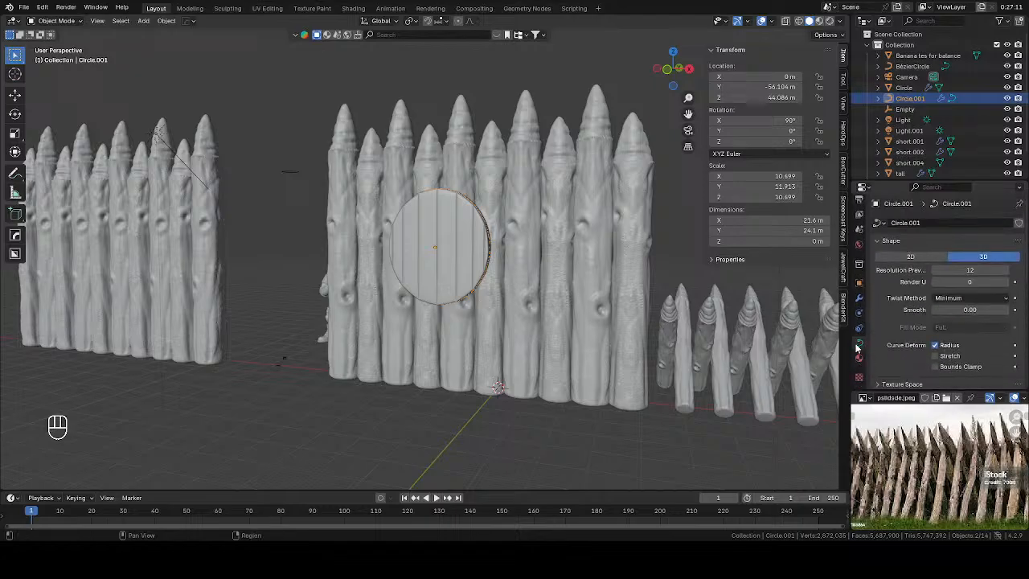
scroll(915, 316, "down", 3)
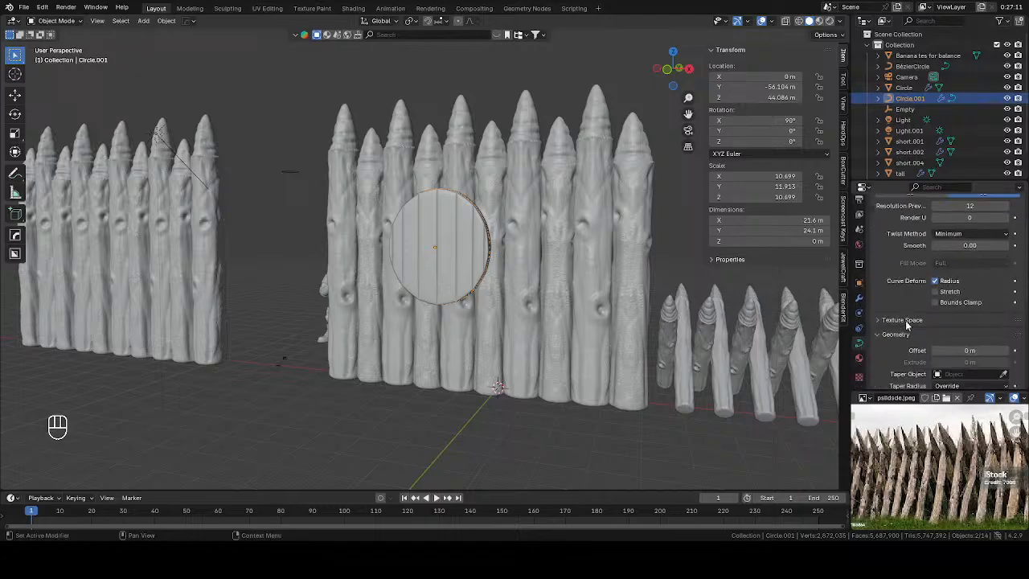
scroll(925, 318, "down", 1)
scroll(1009, 340, "down", 3)
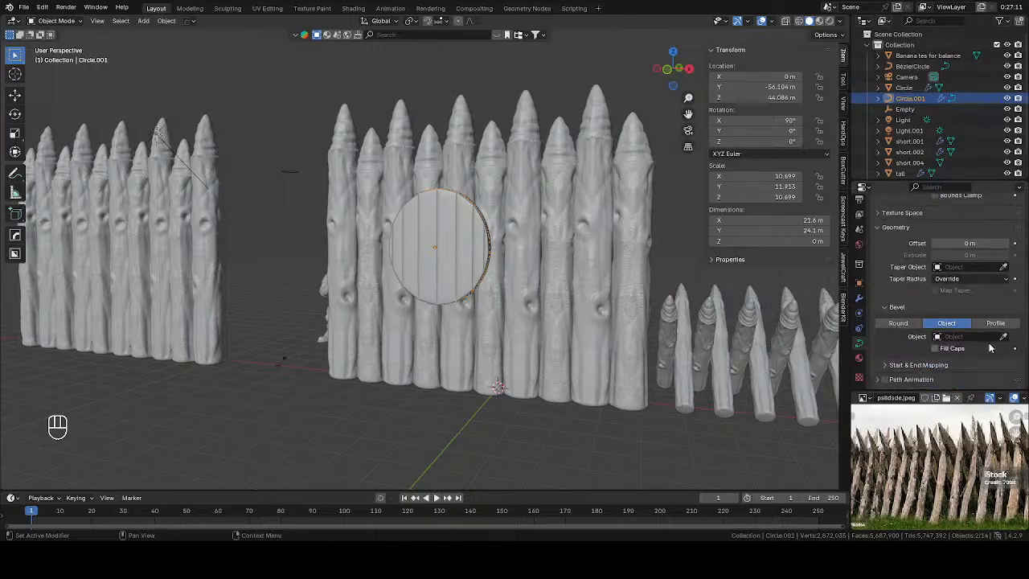
left_click(1003, 338)
left_click(307, 163)
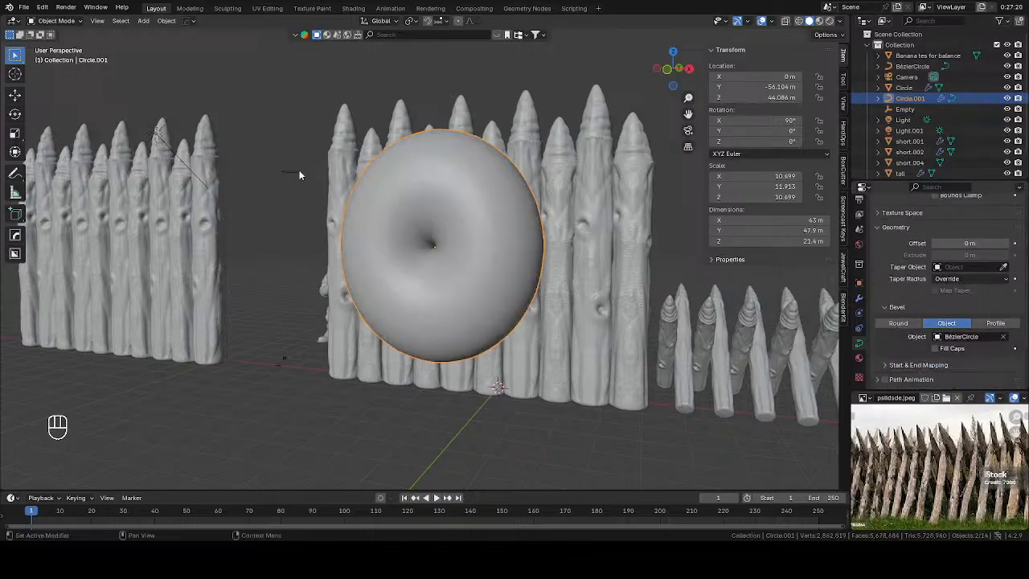
Step: Scale the Bézier circle profile down to about 0.216, about 0.43 m across
scroll(336, 193, "up", 2)
left_click(251, 150)
key("s")
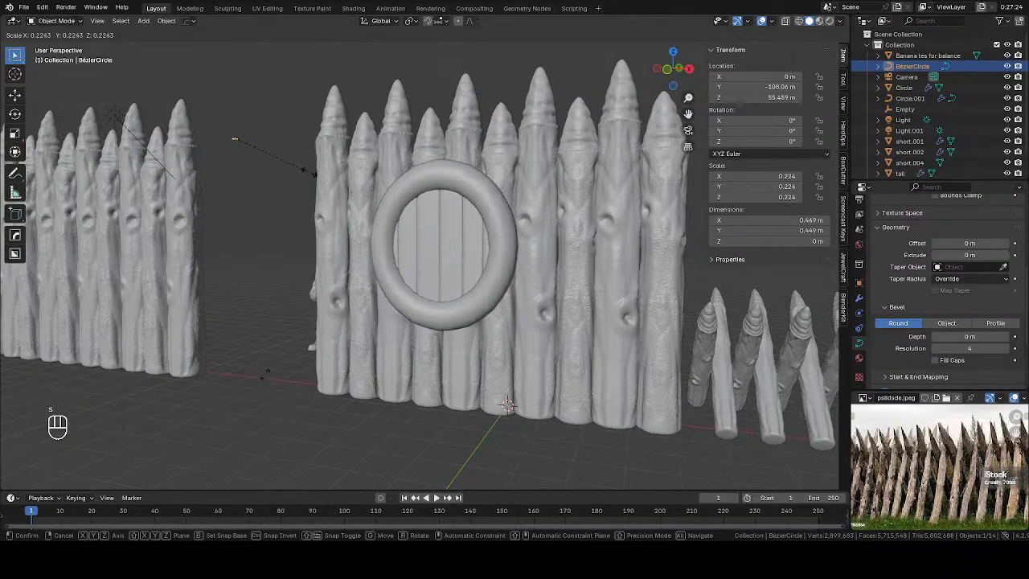
left_click(306, 171)
Step: Move the Bézier circle close in front of the rimmed disc and open it for point editing
middle_click_drag(307, 170, 435, 207)
scroll(433, 291, "down", 2)
scroll(467, 243, "down", 3)
scroll(560, 289, "up", 4)
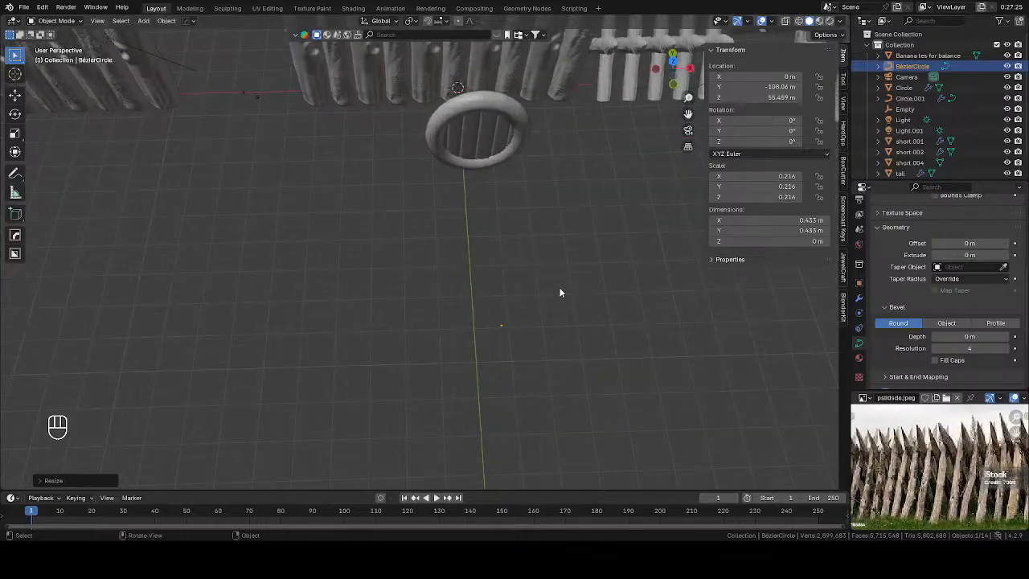
middle_click_drag(560, 289, 493, 222, "shift")
middle_click_drag(514, 293, 539, 334)
middle_click_drag(505, 274, 555, 363, "shift")
key("g")
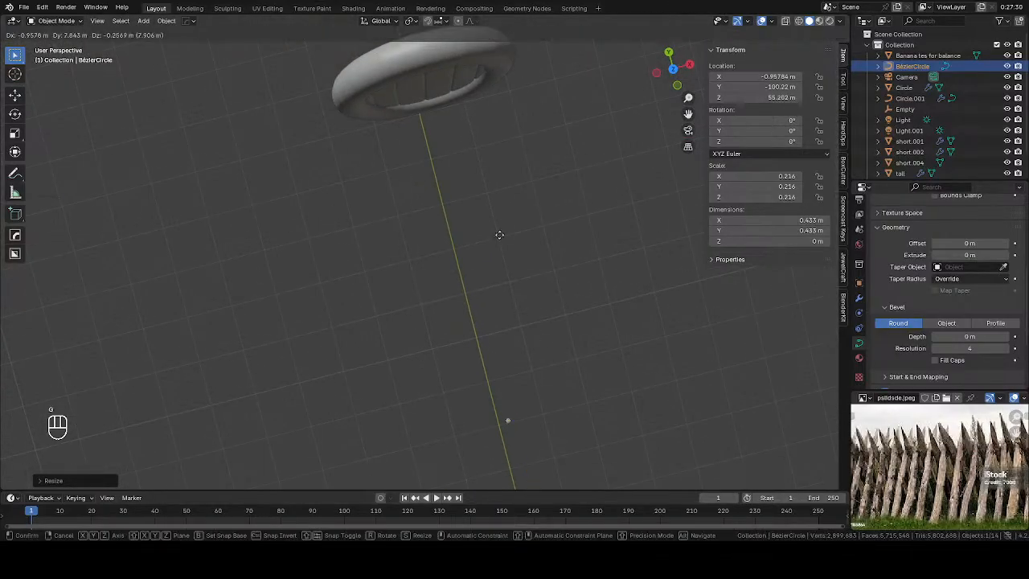
key("g")
left_click(515, 191)
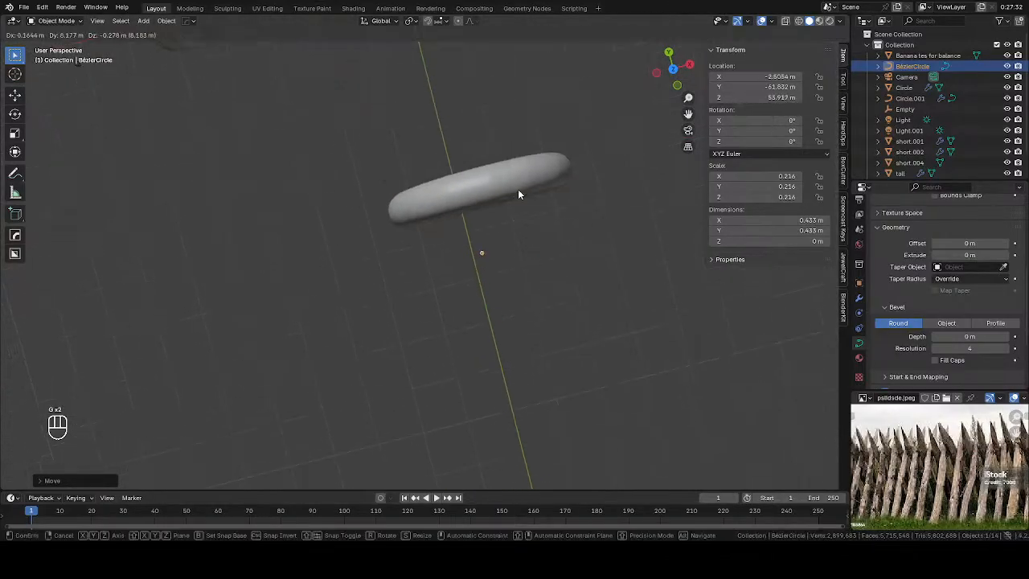
scroll(551, 238, "up", 3)
middle_click_drag(551, 239, 459, 243, "shift")
key("Tab")
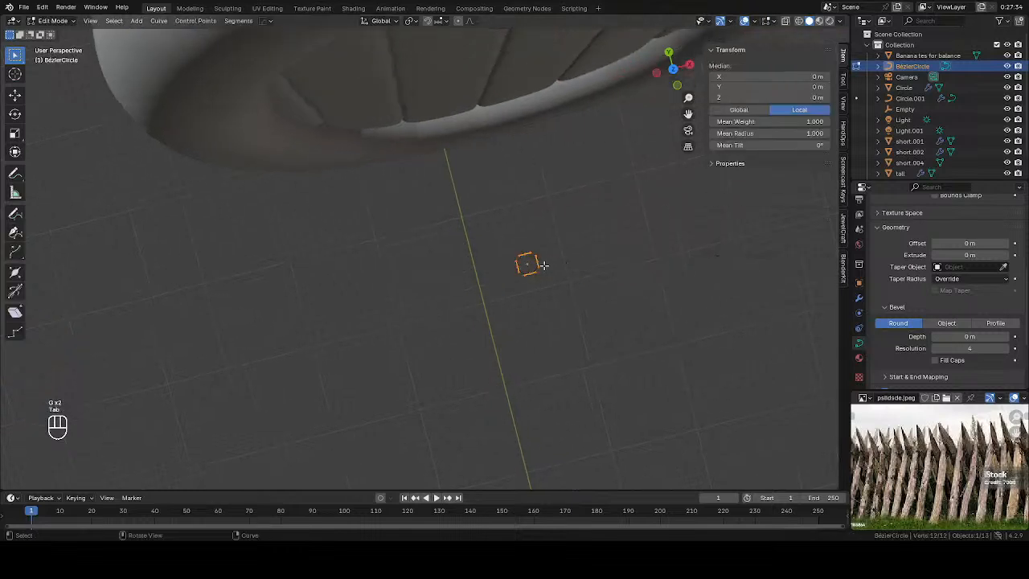
left_click(518, 268, "shift")
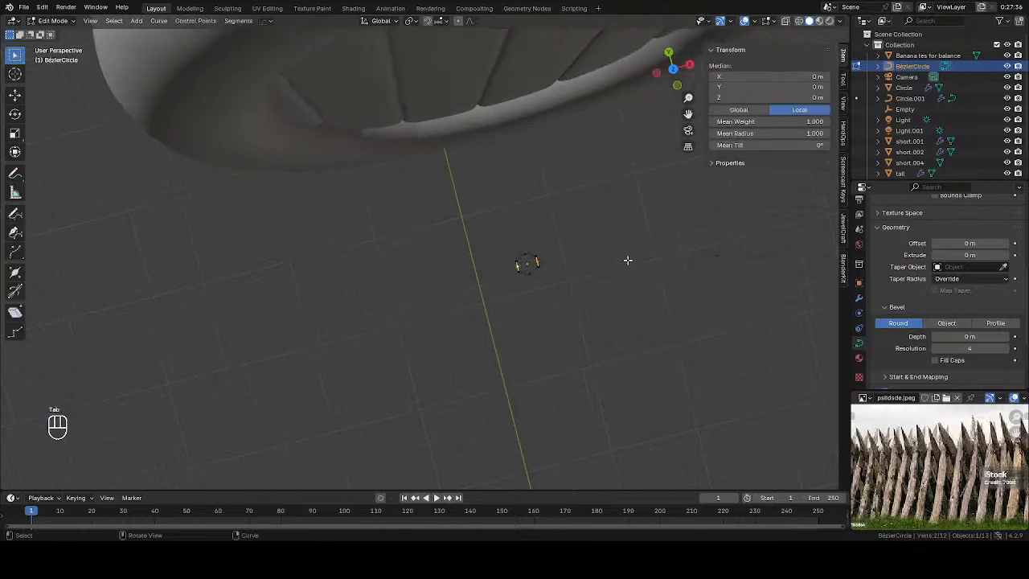
key("s")
key("y")
key("x")
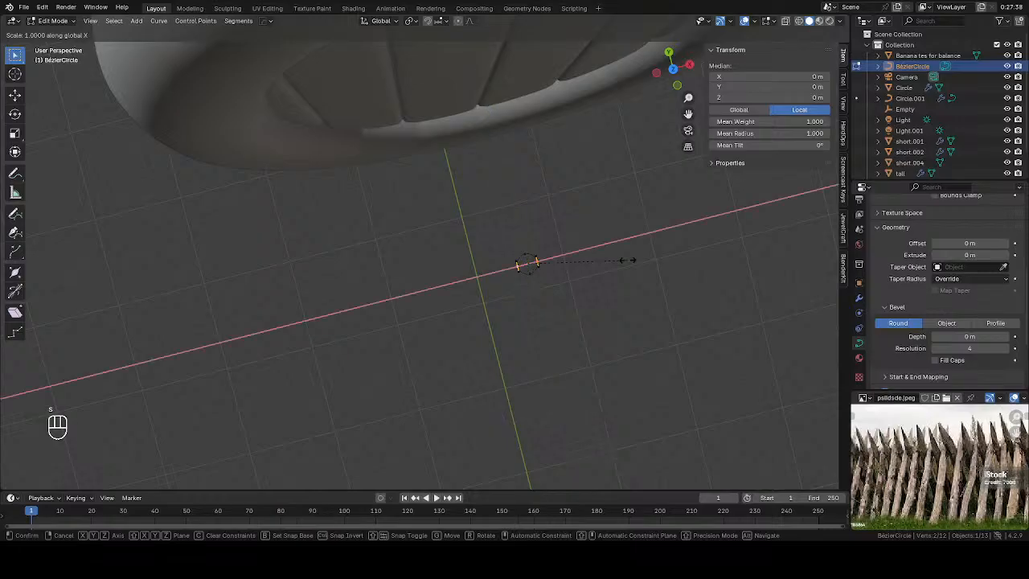
left_click(592, 262)
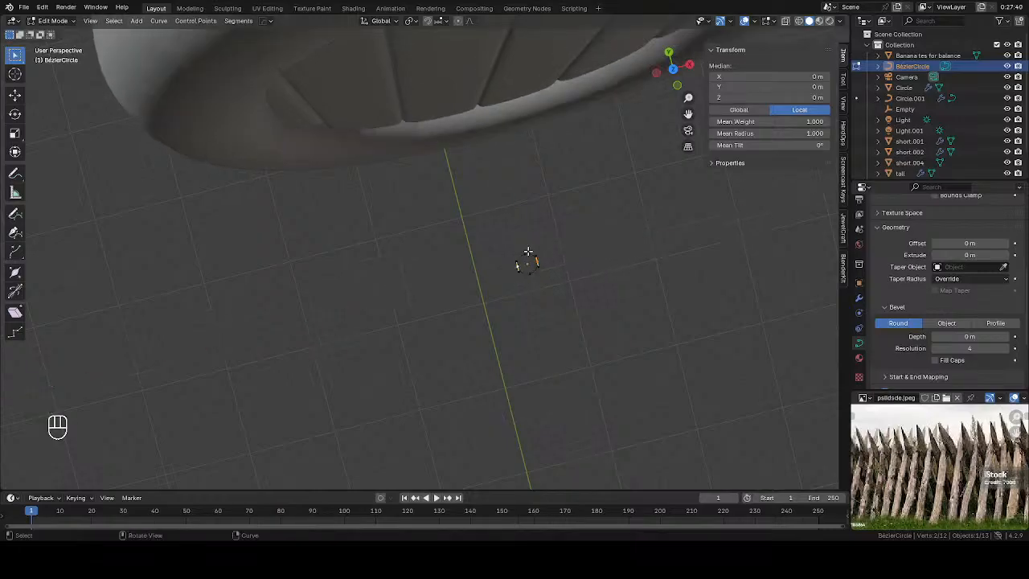
Step: Flatten the Bézier circle to about 0.25 m along Y by scaling its two opposite Y control points, and leave point editing
left_click(530, 274, "shift")
key("s")
key("y")
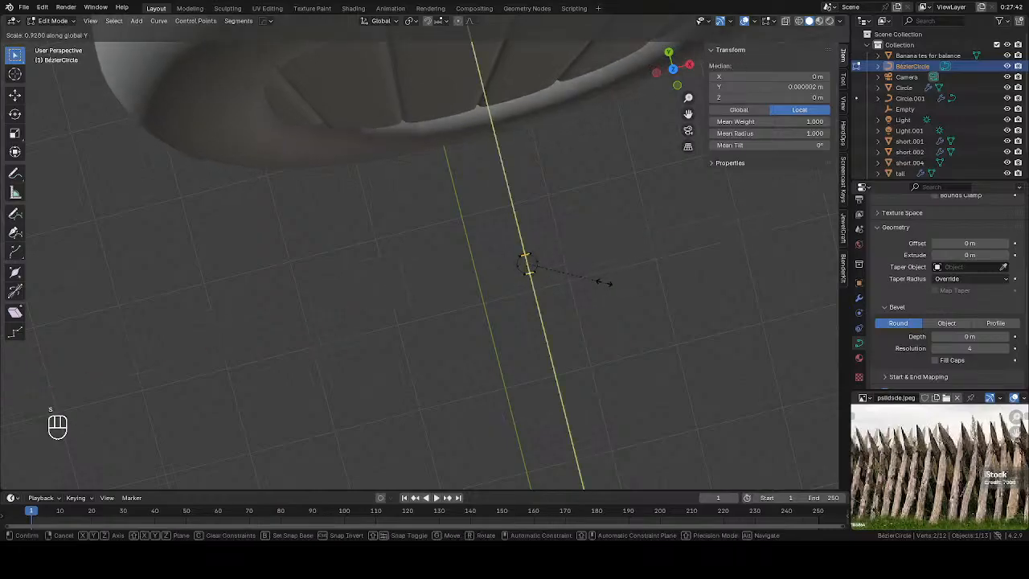
left_click(579, 264)
key("Tab")
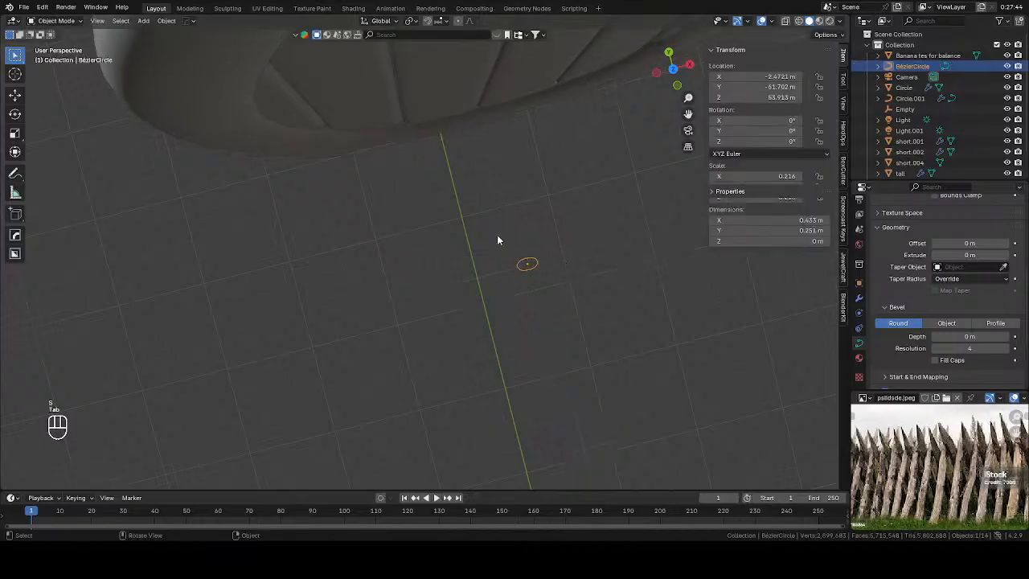
Step: Enlarge the rim around the plank disc in front view to a scale of about 11.3, with 12.58 on Y
middle_click_drag(497, 235, 392, 239)
left_click(550, 175)
left_click(550, 174)
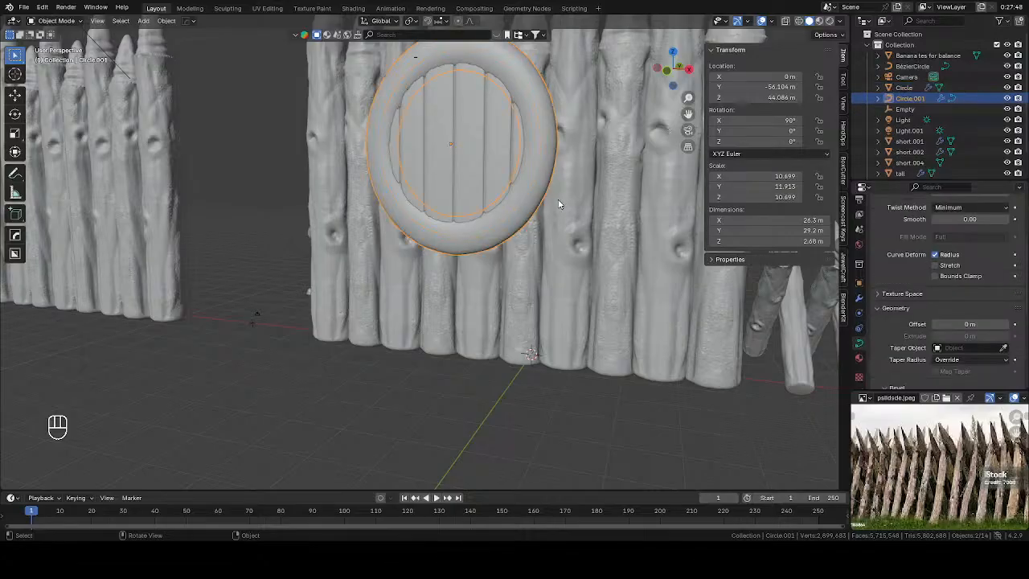
key("KP_1")
key("Tab")
key("Tab")
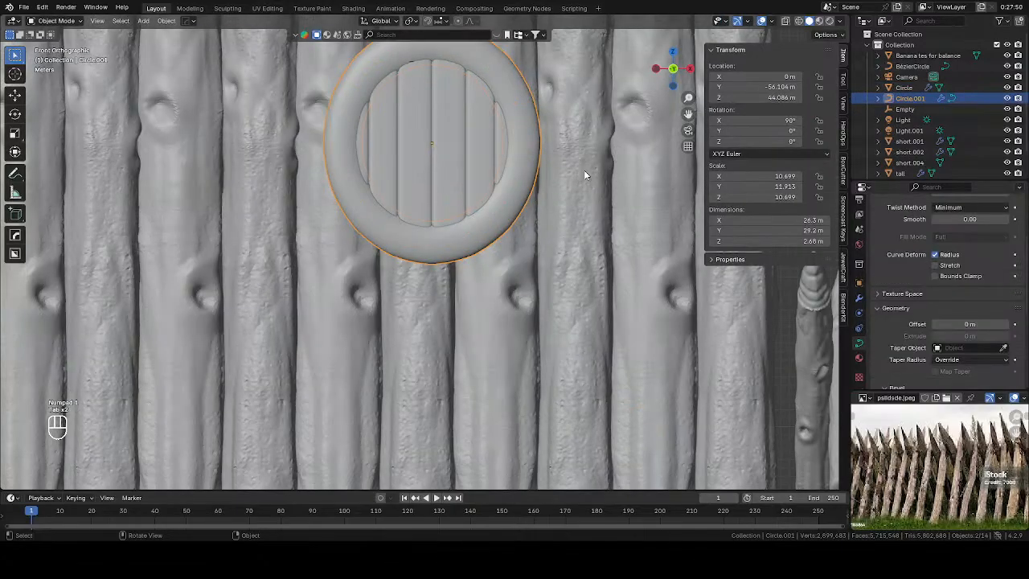
key("s")
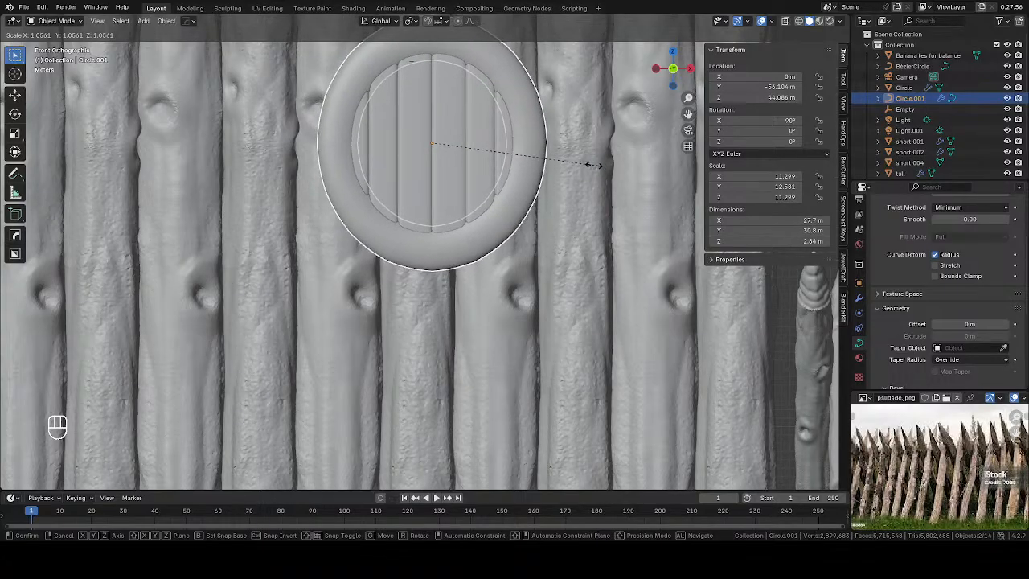
left_click(597, 164)
Step: Delete the curve rim object from around the plank disc
scroll(528, 190, "down", 3)
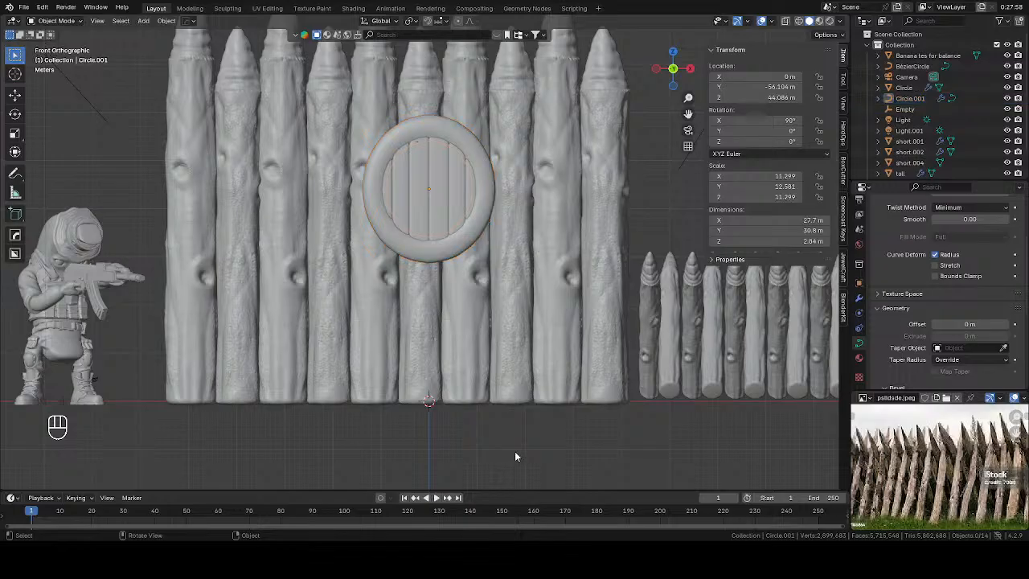
middle_click_drag(515, 451, 492, 259)
middle_click_drag(473, 217, 480, 282, "shift")
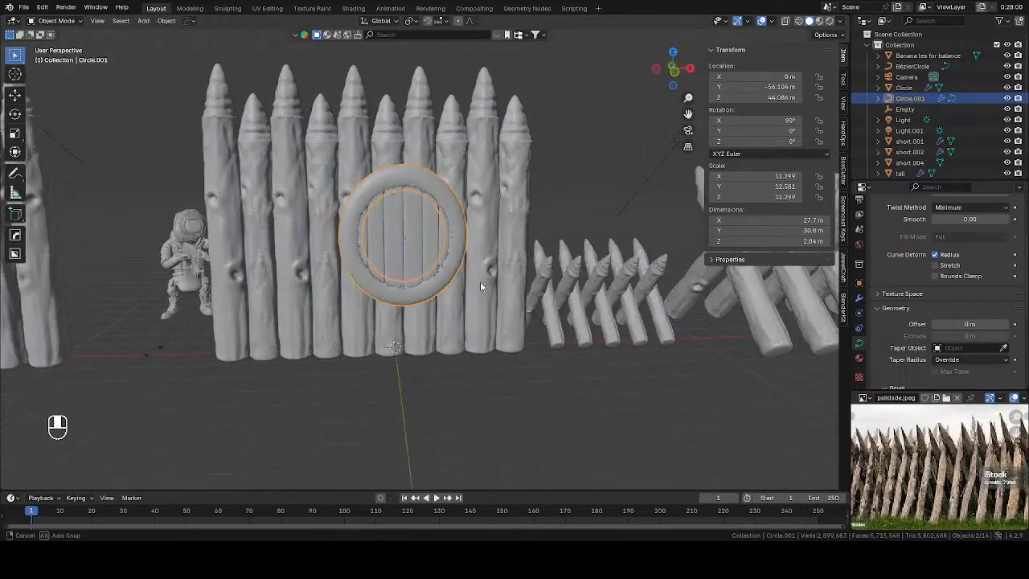
scroll(480, 281, "up", 3)
key("Tab")
middle_click_drag(576, 246, 538, 250)
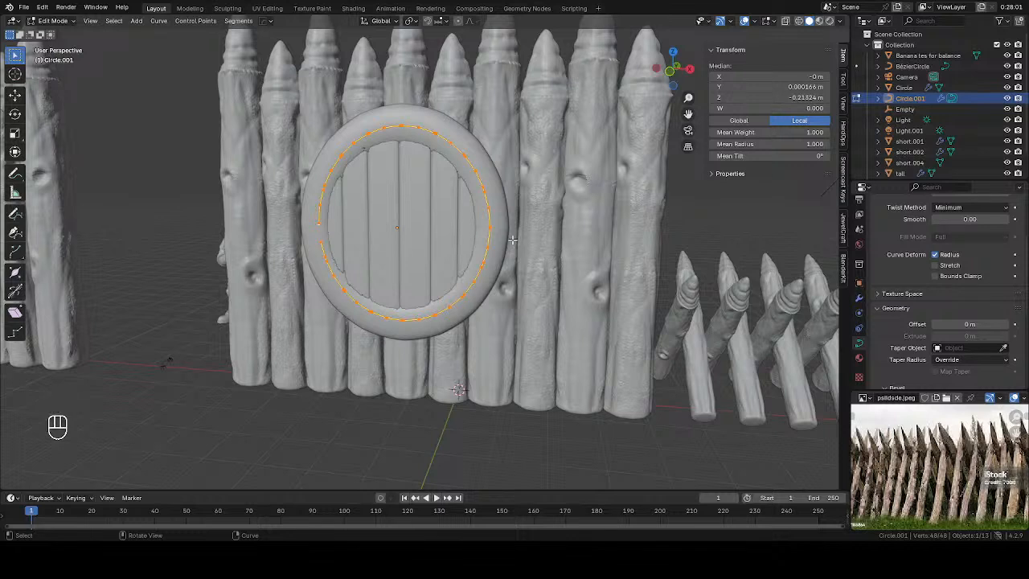
key("Delete")
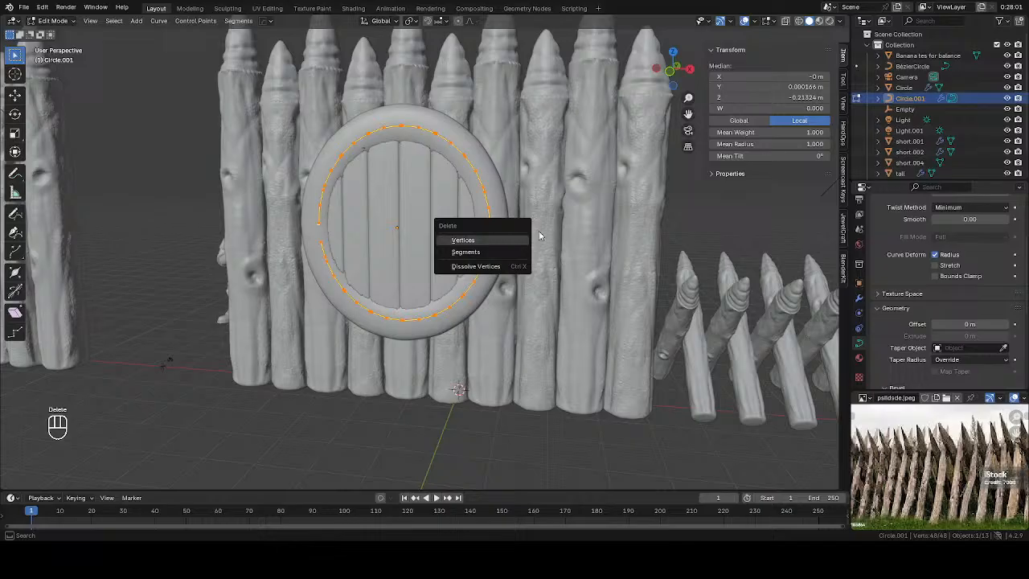
key("Tab")
key("Delete")
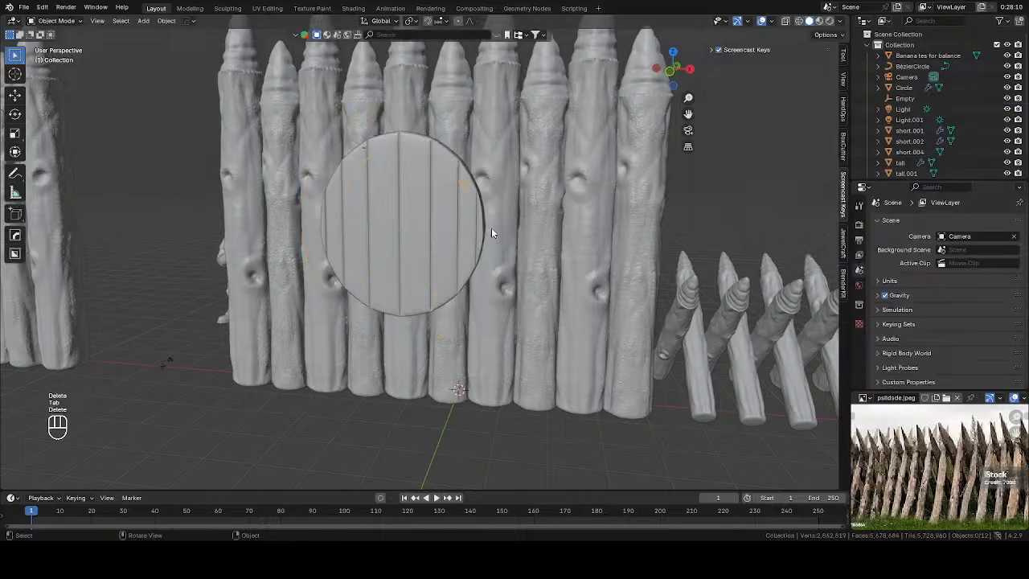
Step: Duplicate the loop of faces around the plank disc's outer edge and enlarge the copy to about 23.3 by 25.9 m
left_click(490, 232)
middle_click_drag(490, 231, 588, 180)
left_click(465, 222)
key("Tab")
left_click(526, 226)
key("3")
left_click(505, 179, "alt")
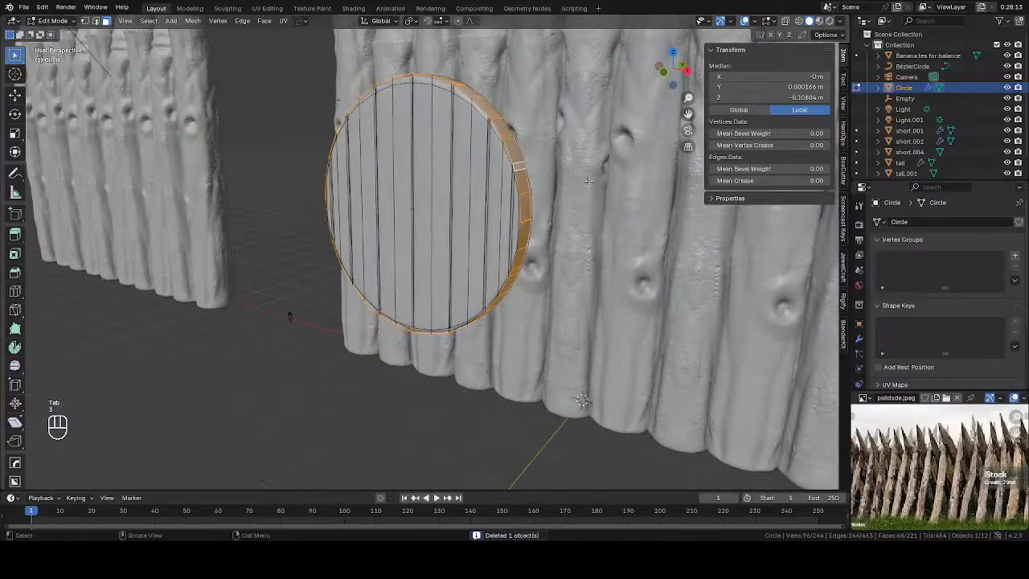
key("shift+d")
key("s")
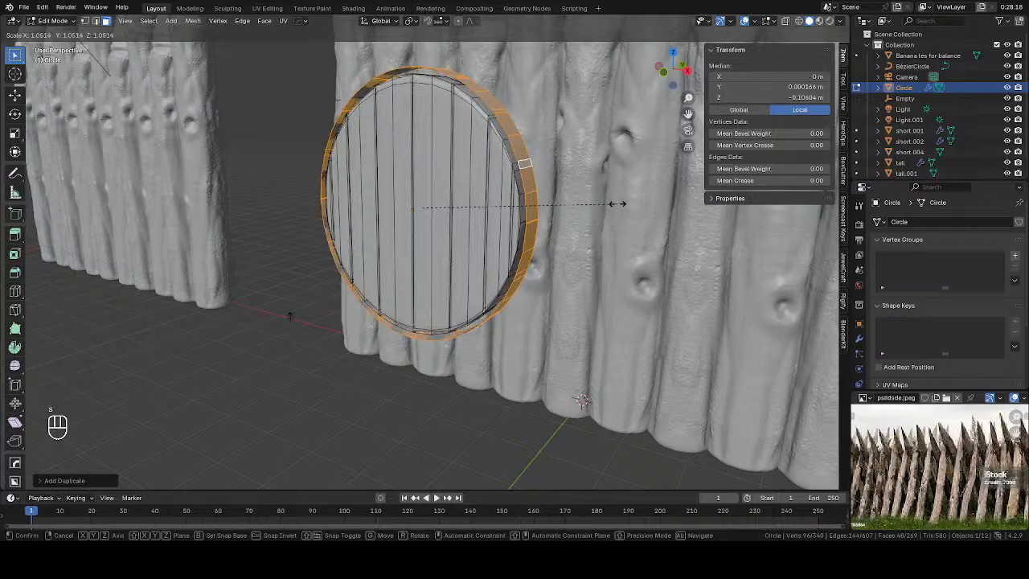
left_click(621, 202)
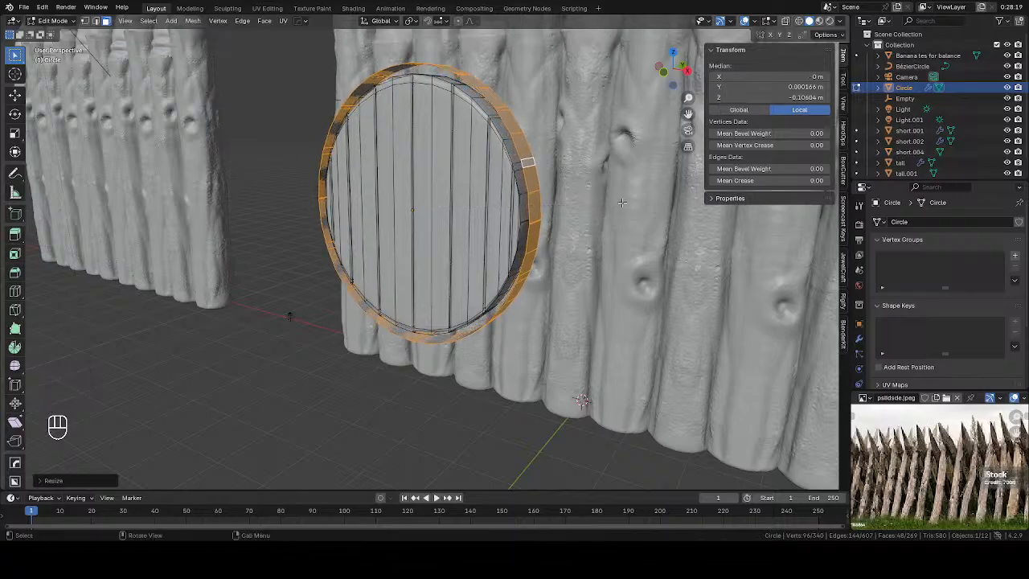
Step: Separate the enlarged face ring into its own object and open that object for mesh editing
right_click(571, 231)
mouse_move(584, 400)
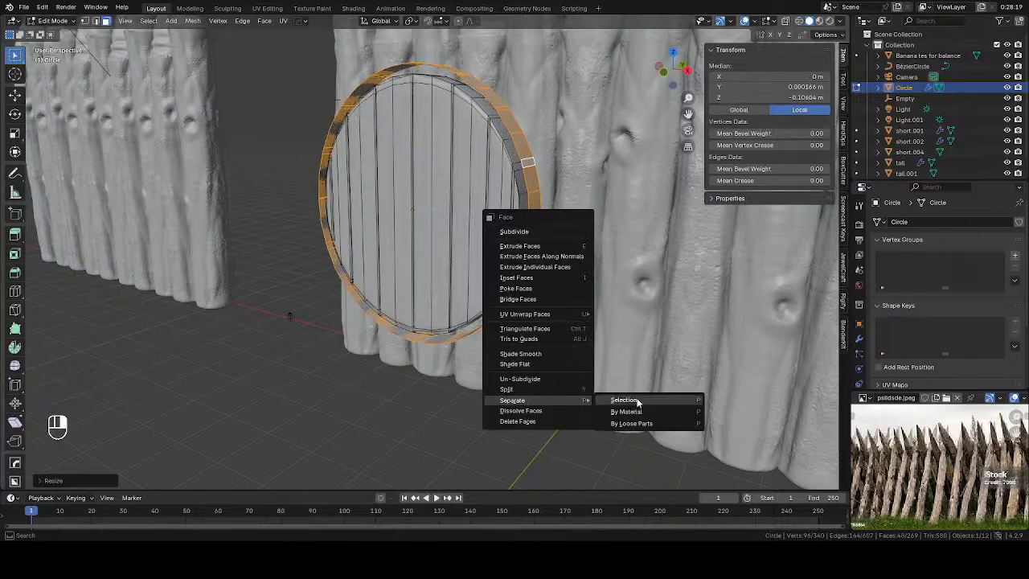
left_click(637, 401)
key("Tab")
left_click(541, 198)
key("Tab")
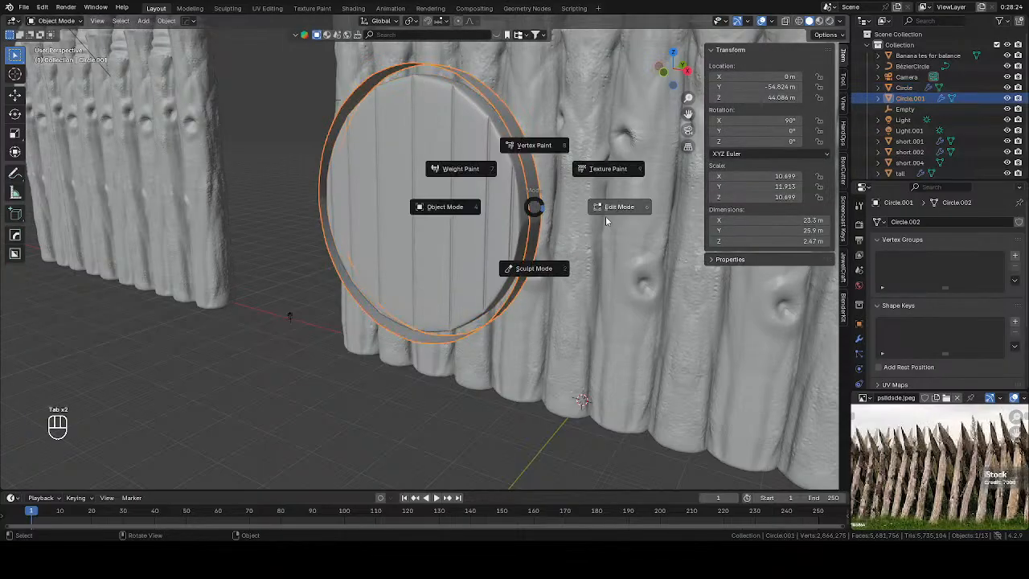
left_click(605, 207)
middle_click_drag(605, 215, 602, 217)
Step: Extrude the ring's front and rear edge loops and shrink them inward along their normals by about 0.13 m
left_click(519, 203, "alt")
middle_click_drag(519, 203, 643, 226)
key("e")
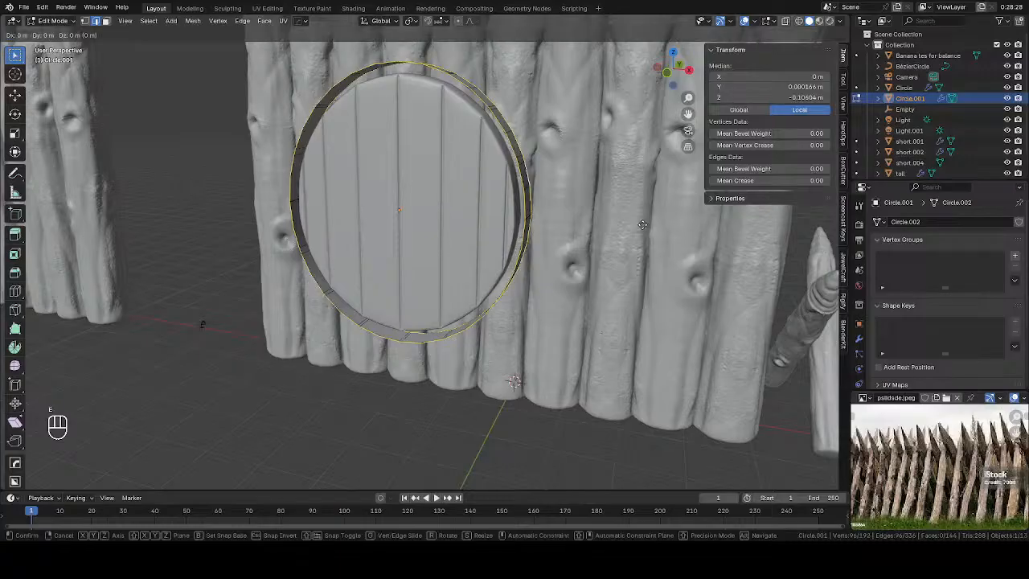
right_click(644, 226)
key("alt+s")
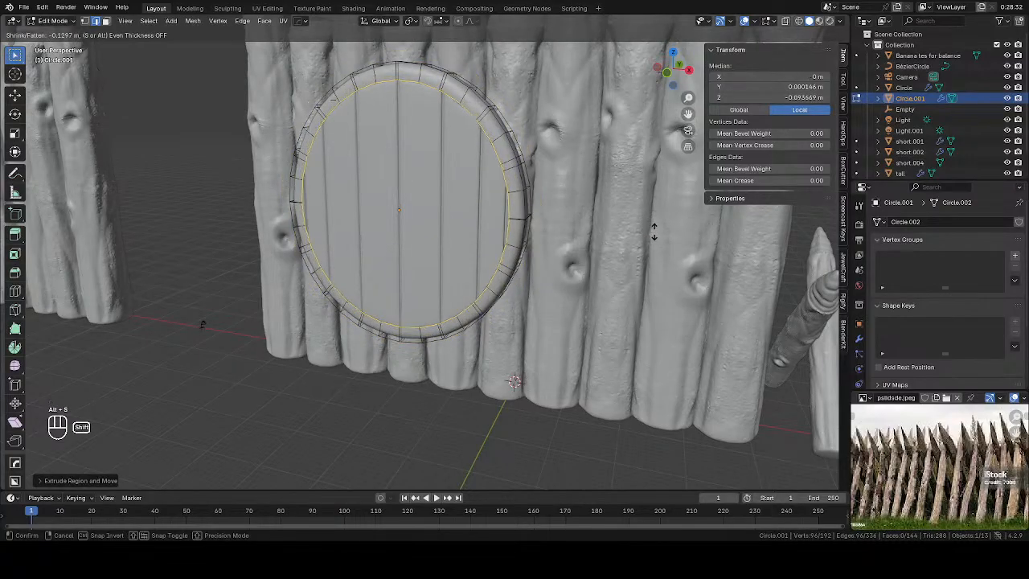
left_click(656, 231)
Step: Bridge the ring's selected front and rear inner edge loops to close its inside surface
middle_click_drag(655, 231, 626, 238)
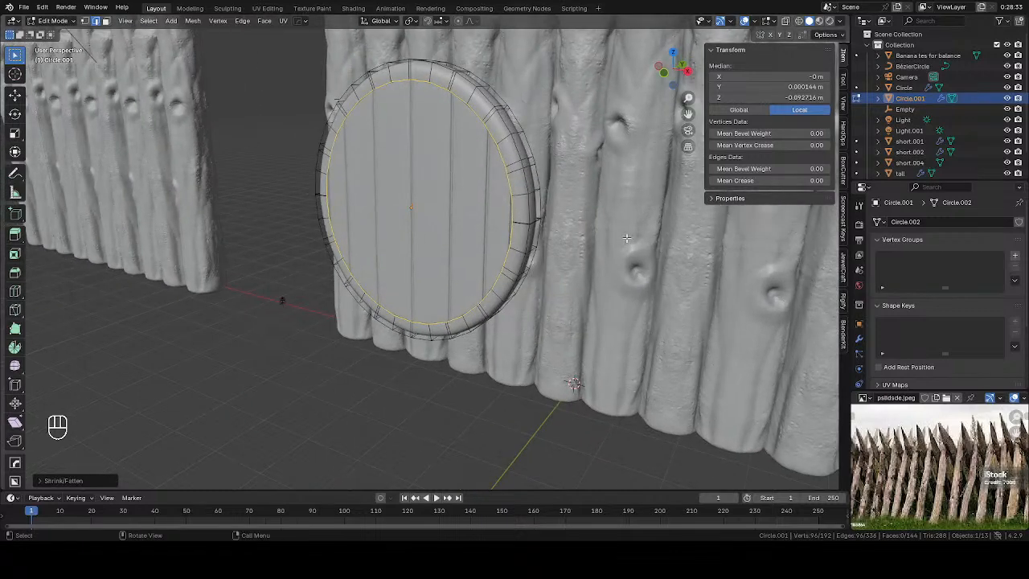
left_click(264, 21)
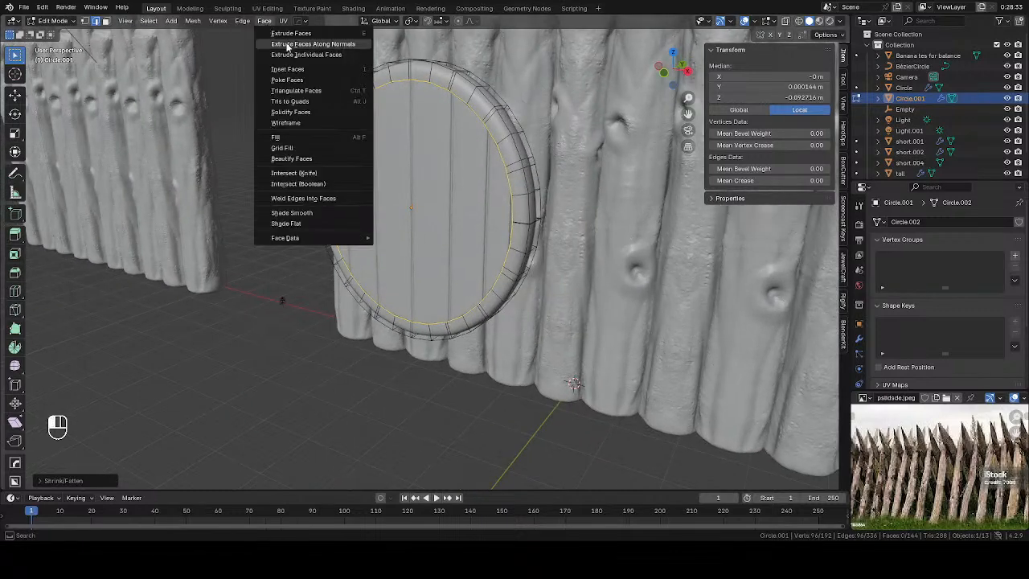
left_click(243, 21)
left_click(243, 21)
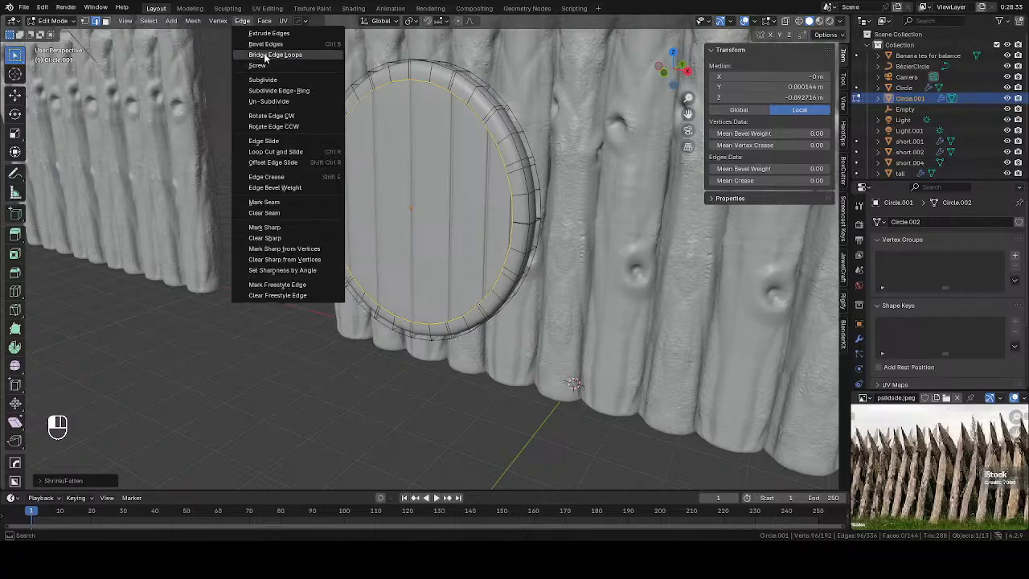
left_click(264, 55)
Step: Inset the bridged band of faces inside the ring and return to object mode
middle_click_drag(530, 151, 576, 141)
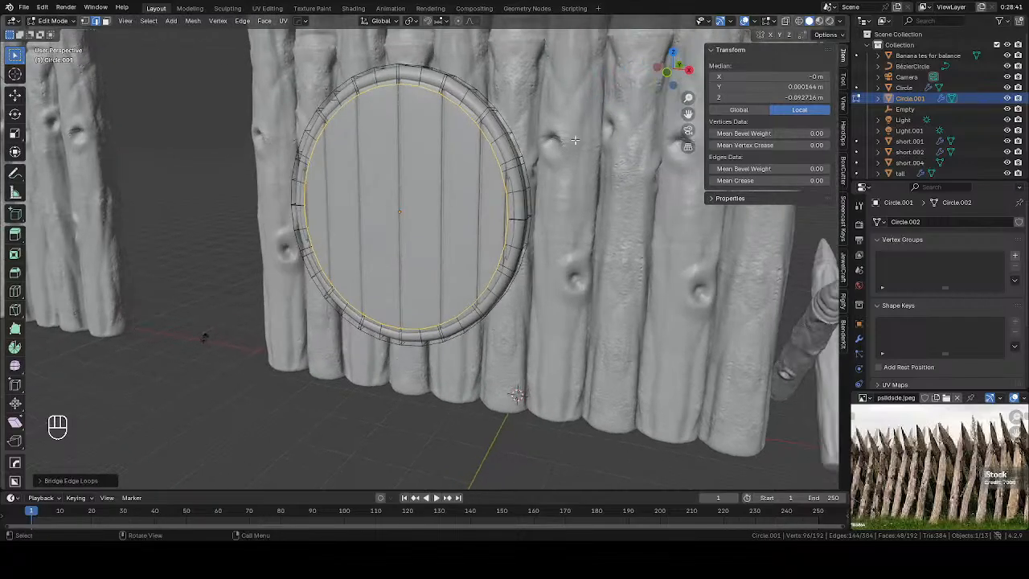
key("i")
left_click(541, 141)
key("Tab")
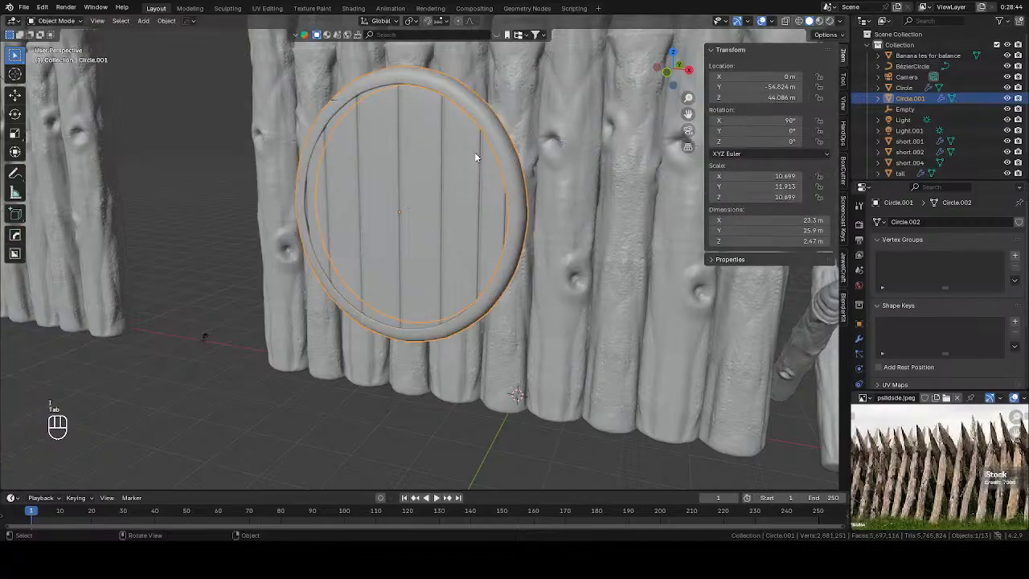
Step: Scale the ring's inset inner face loop down to about 0.96 with smooth proportional editing at size 2.85
middle_click_drag(475, 152, 503, 161)
key("s")
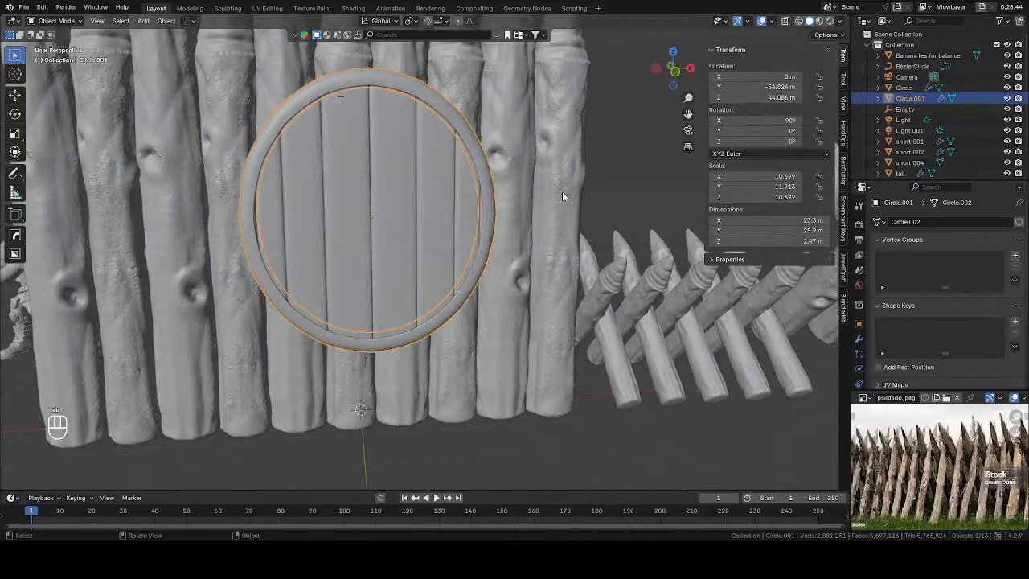
right_click(559, 196)
key("Tab")
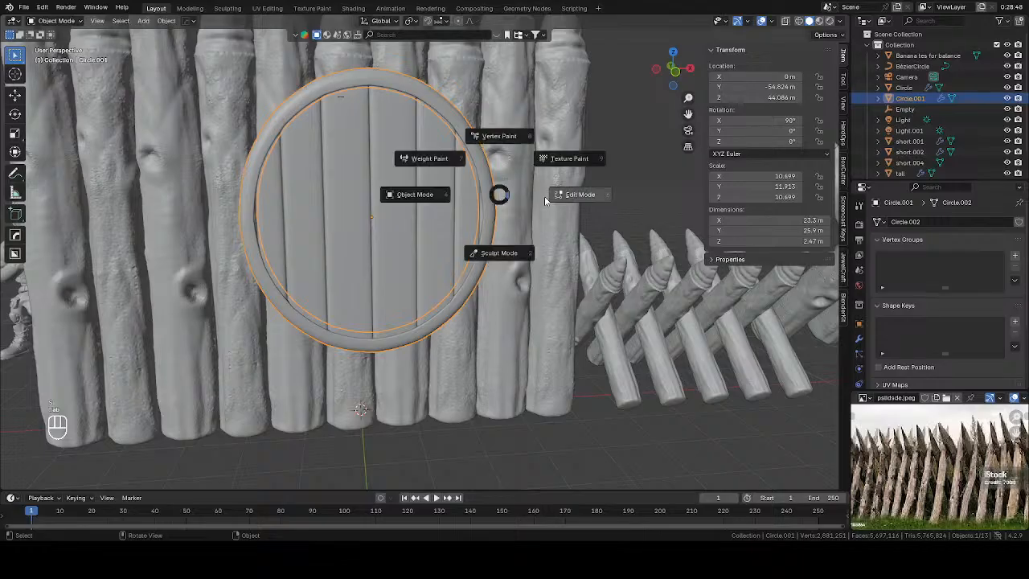
middle_click_drag(545, 196, 546, 203)
key("alt+z")
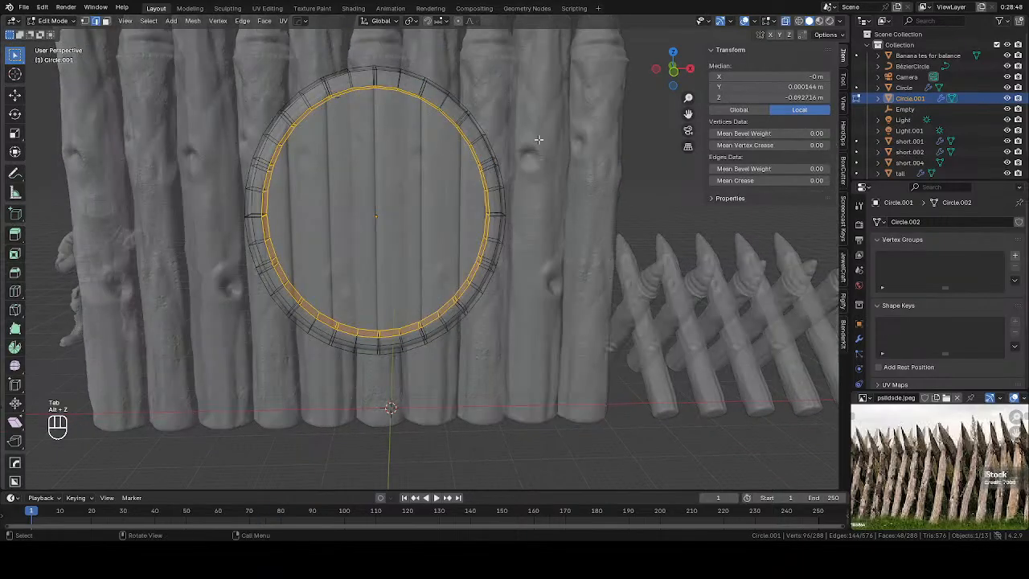
key("alt+z")
key("s")
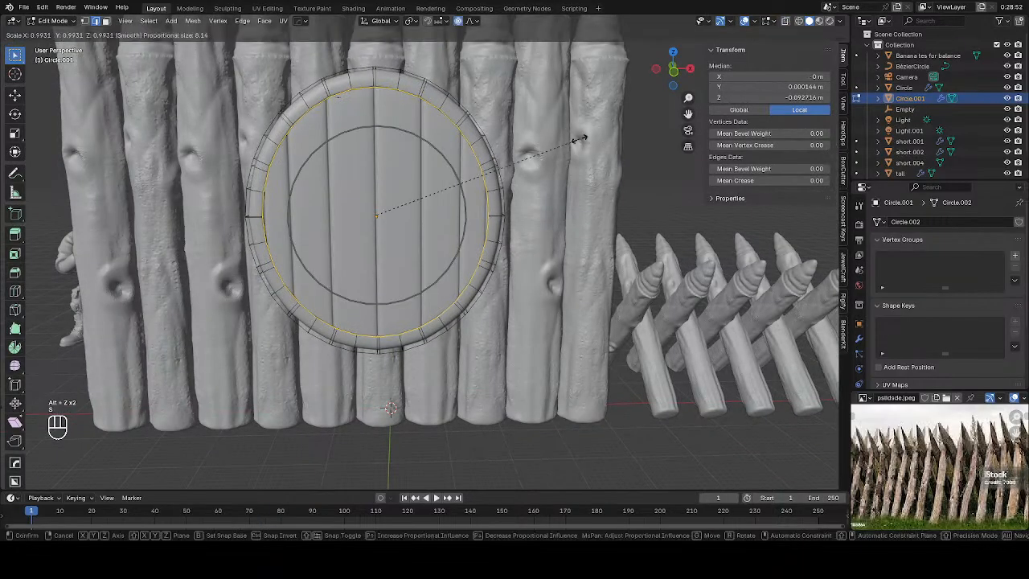
left_click(573, 142)
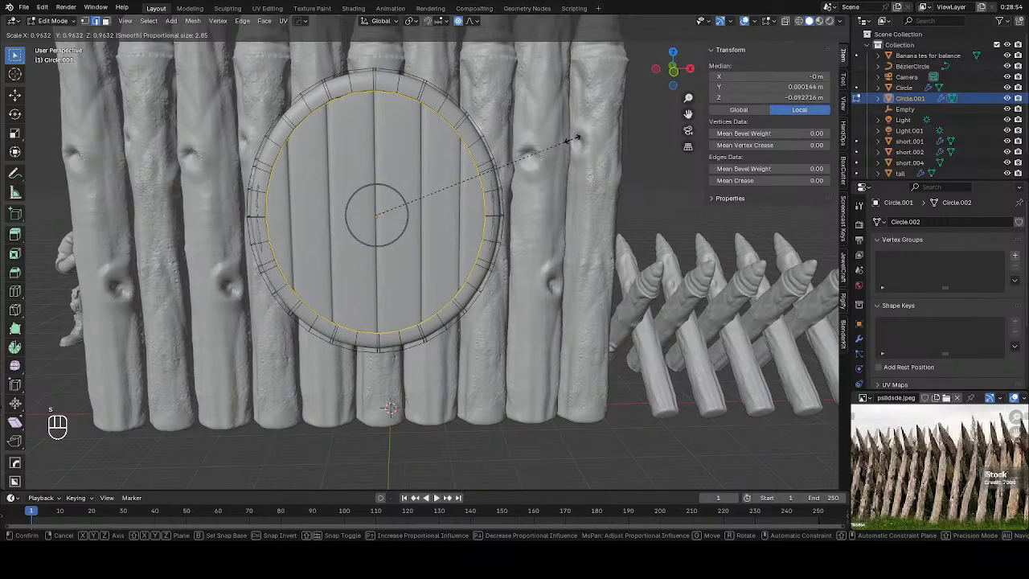
Step: Enlarge the whole rim object to a scale of about 11.36 by 12.64 by 11.36
key("Tab")
key("s")
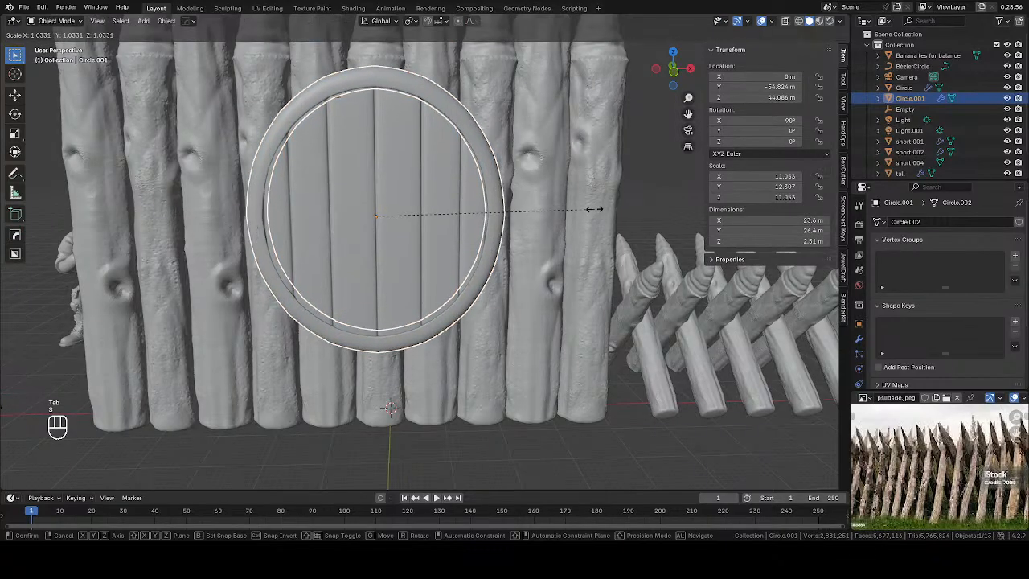
left_click(600, 211)
Step: Narrow the rim's inner face loop along the X axis to about 0.97 with proportional editing
key("Tab")
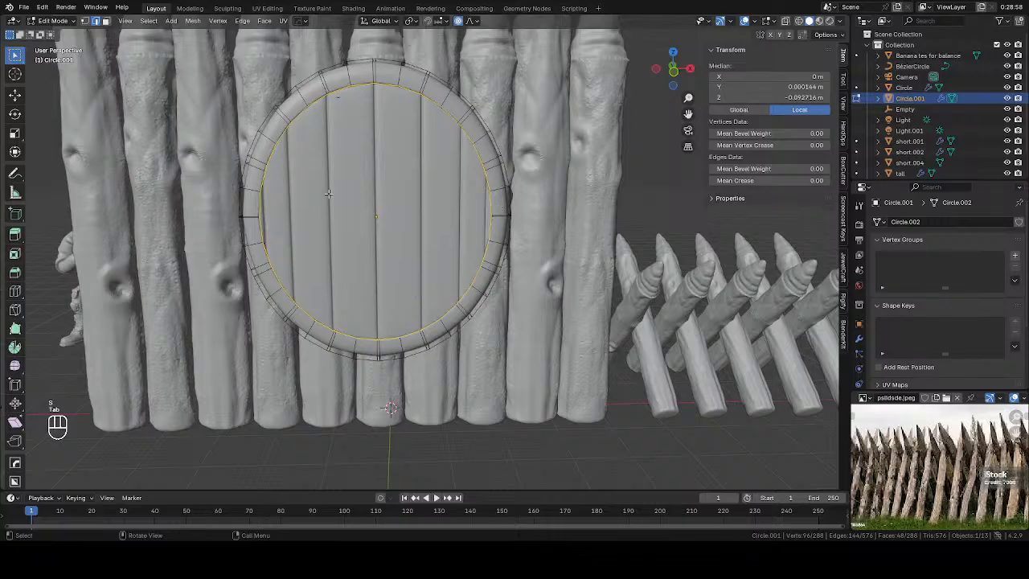
key("KP_1")
key("s")
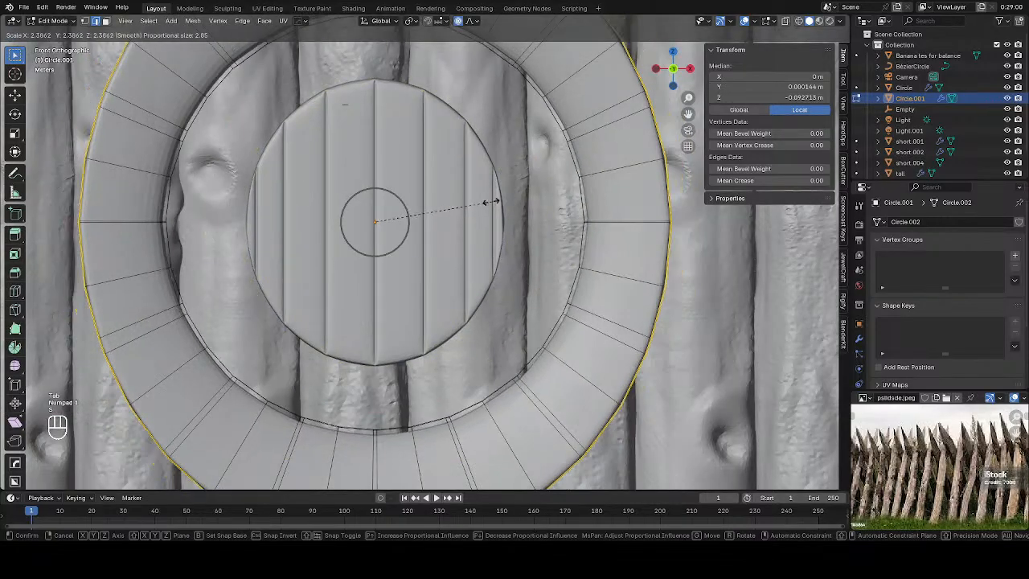
right_click(600, 218)
key("s")
key("x")
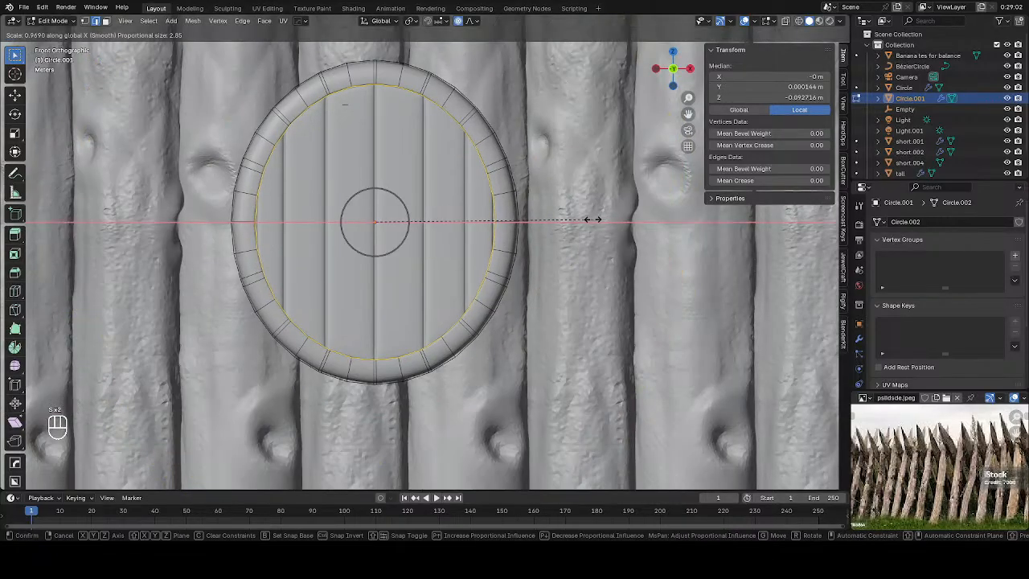
left_click(589, 217)
key("Tab")
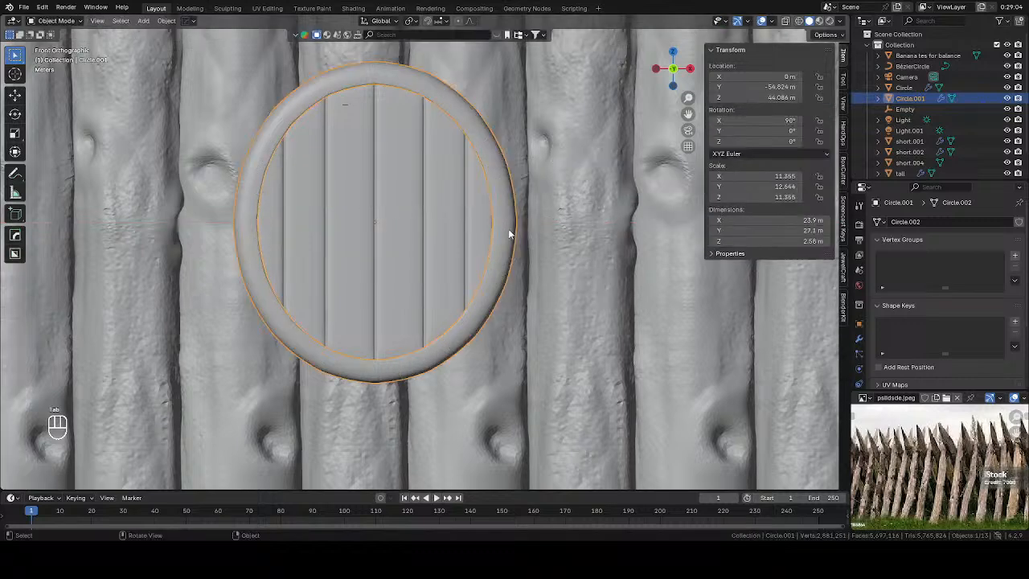
Step: Cut four additional edge loops around the rim to sharpen its form
scroll(522, 258, "down", 7)
left_click(614, 260)
middle_click_drag(447, 259, 459, 210)
scroll(479, 237, "up", 4)
left_click(486, 245)
key("Tab")
key("ctrl+r")
left_click(490, 216)
left_click(494, 212)
key("ctrl+r")
left_click(431, 204)
left_click(427, 202)
key("ctrl+r")
left_click(448, 209)
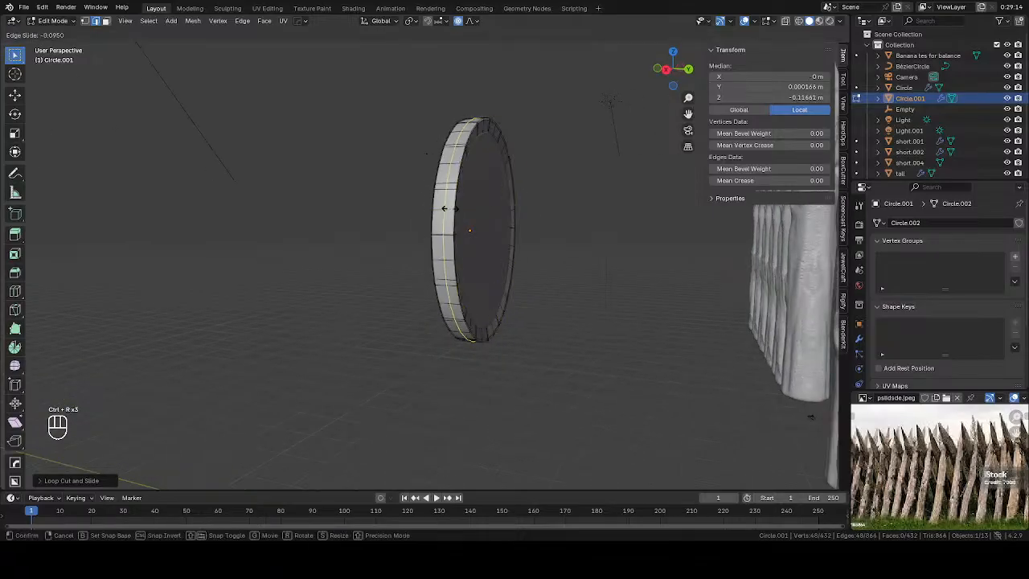
left_click(451, 208)
key("ctrl+r")
left_click(444, 209)
left_click(442, 211)
key("Tab")
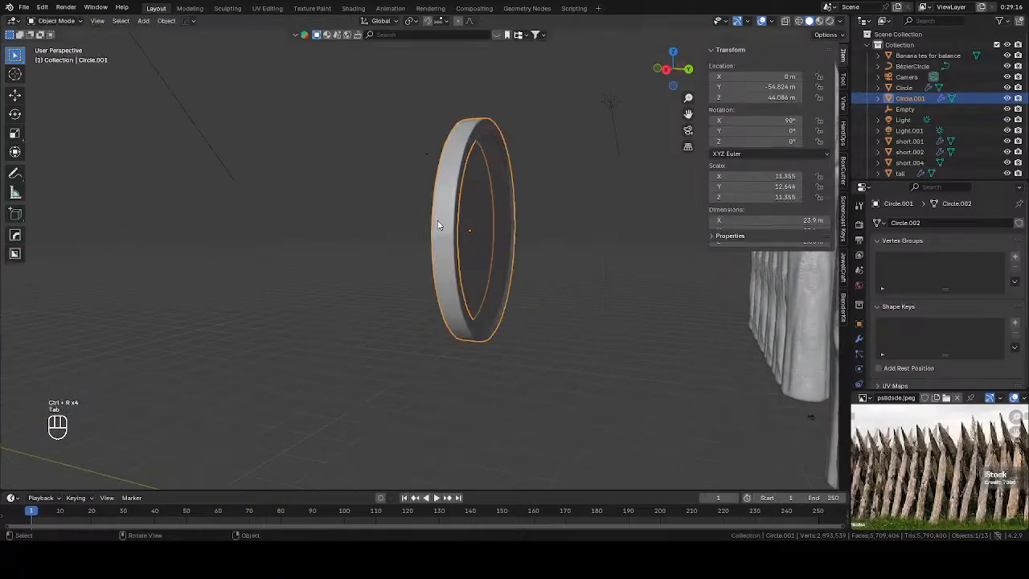
Step: Thin the plank disc along the Y axis to about 1.93 m
middle_click_drag(439, 221, 492, 223)
scroll(459, 219, "up", 4)
scroll(492, 223, "down", 3)
left_click(477, 229)
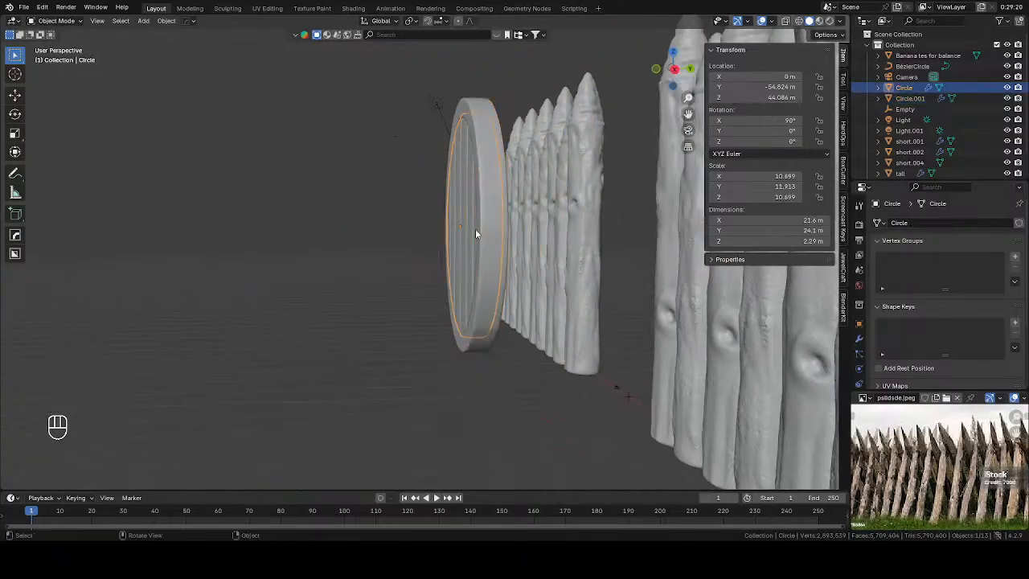
scroll(475, 230, "up", 2)
key("s")
key("y")
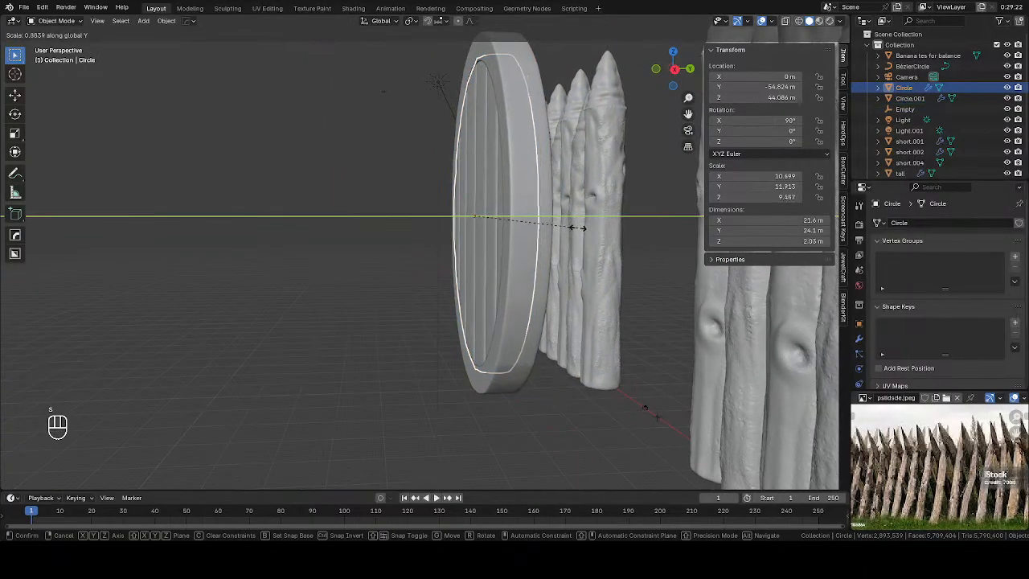
left_click(510, 246)
Step: Select the disc and rim together and move them along Y to about -8.17 m, in front of the palisade
left_click(487, 276)
left_click(487, 277, "shift")
scroll(492, 275, "down", 2)
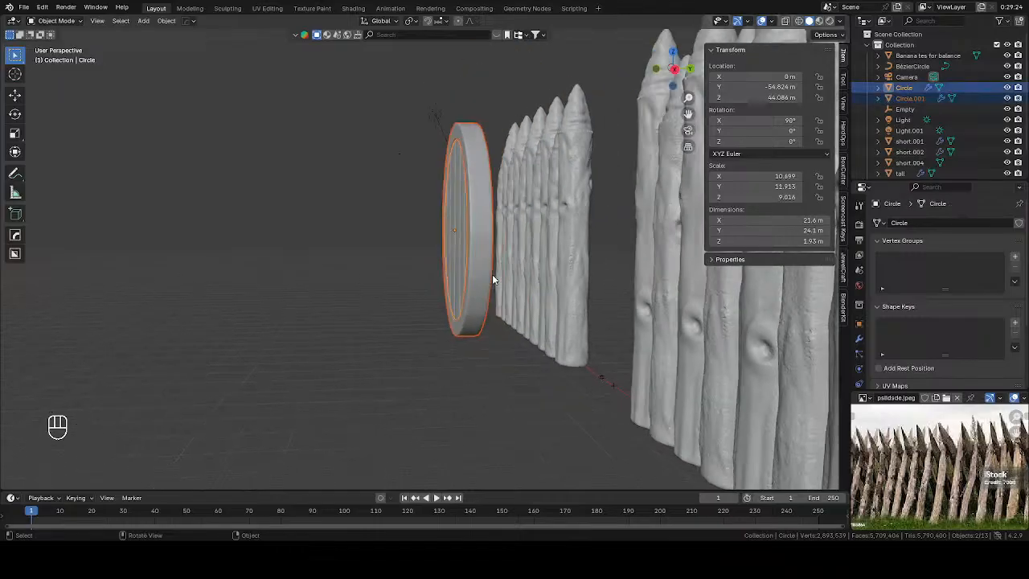
key("g")
key("y")
left_click(705, 274)
middle_click_drag(434, 271, 406, 269, "shift")
key("g")
key("y")
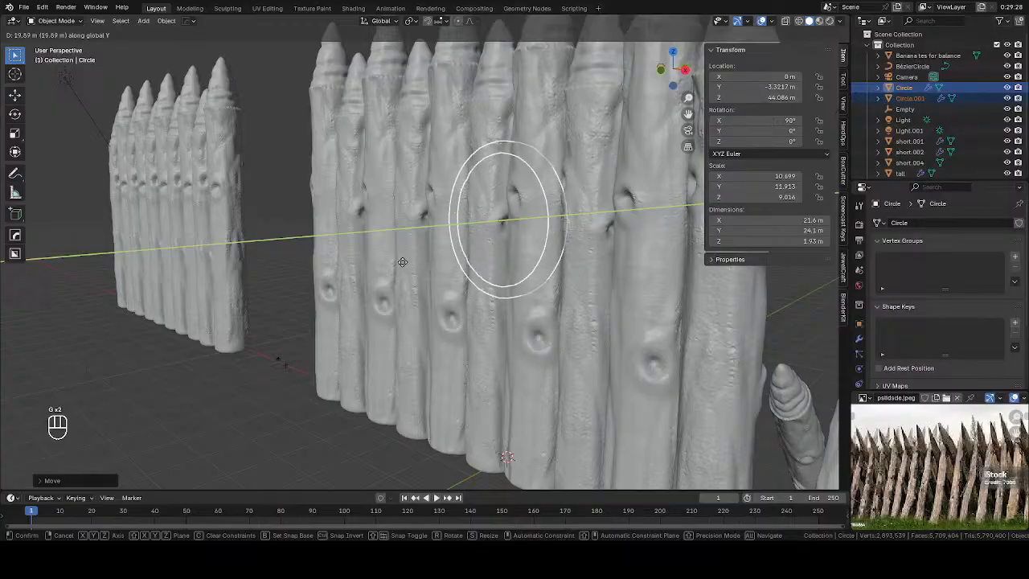
left_click(394, 263)
Step: Reposition the disc and rim on the palisade at about X 11.74, Y -7.82, Z 50.21 m
scroll(440, 262, "up", 3)
scroll(450, 259, "down", 3)
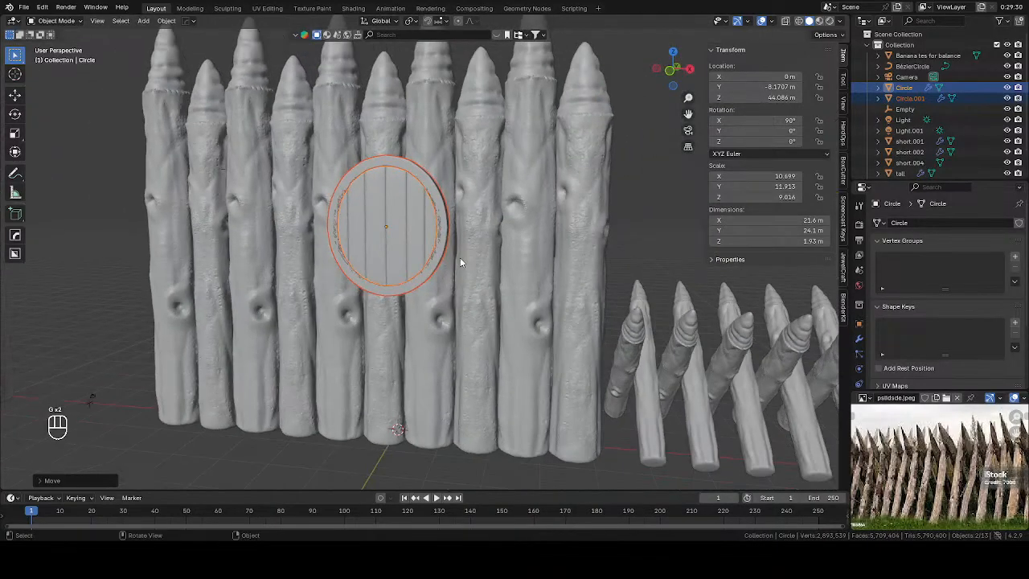
middle_click_drag(460, 258, 378, 271)
key("g")
left_click(534, 242)
Step: Thicken the rim alone along the Y axis to about 3.52 m
scroll(534, 243, "up", 2)
scroll(537, 244, "up", 1)
left_click(406, 253)
left_click(420, 251)
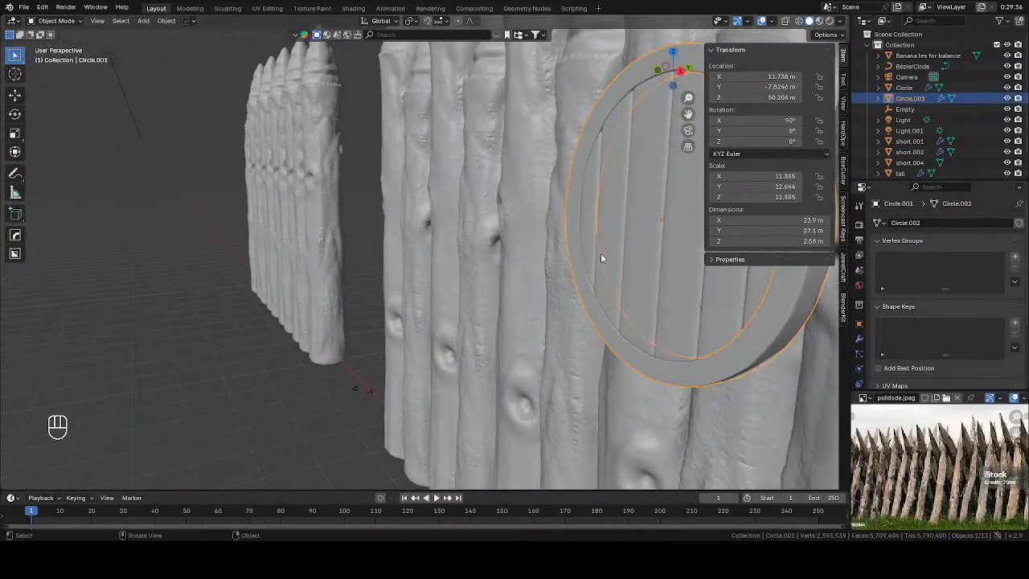
key("s")
key("y")
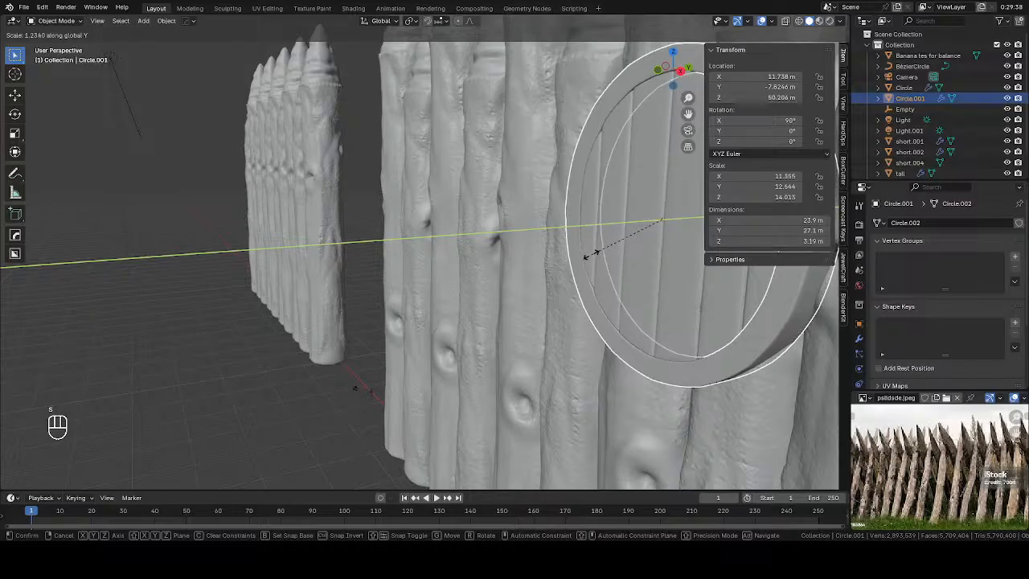
left_click(582, 254)
Step: Move the rim along Y to about -8.12 m so it protrudes in front of the planks
key("h")
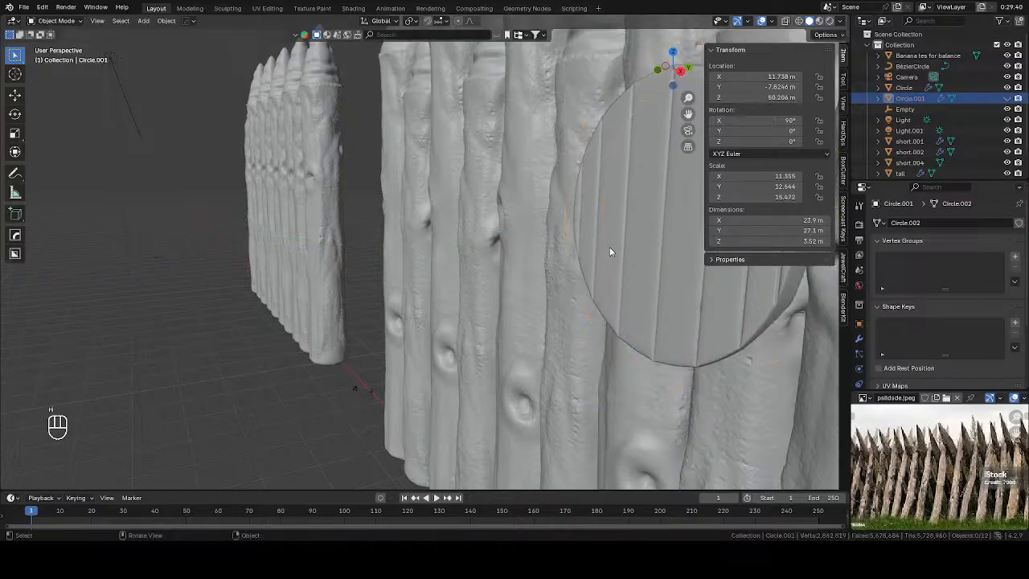
key("ctrl+z")
key("g")
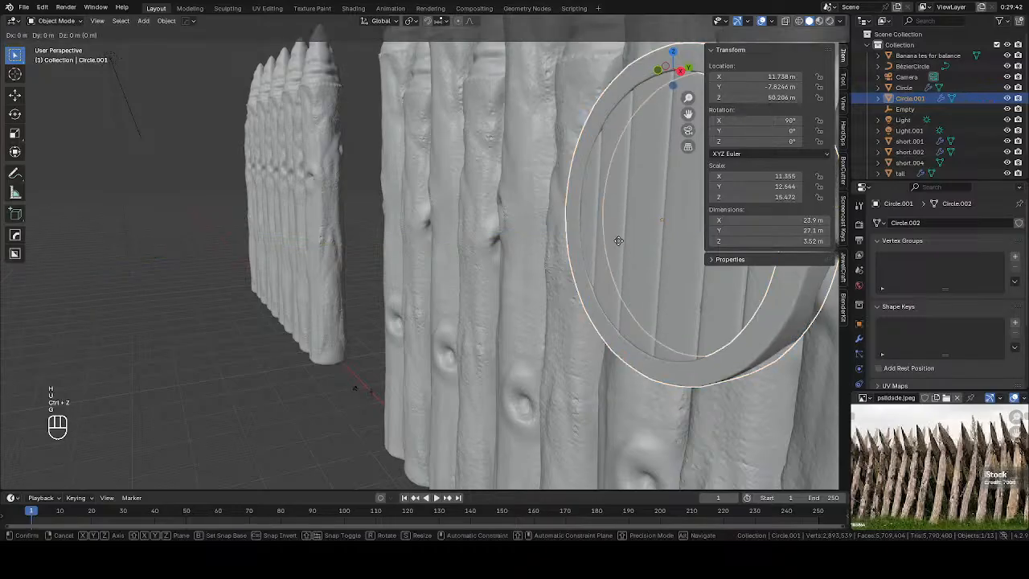
key("y")
left_click(489, 275)
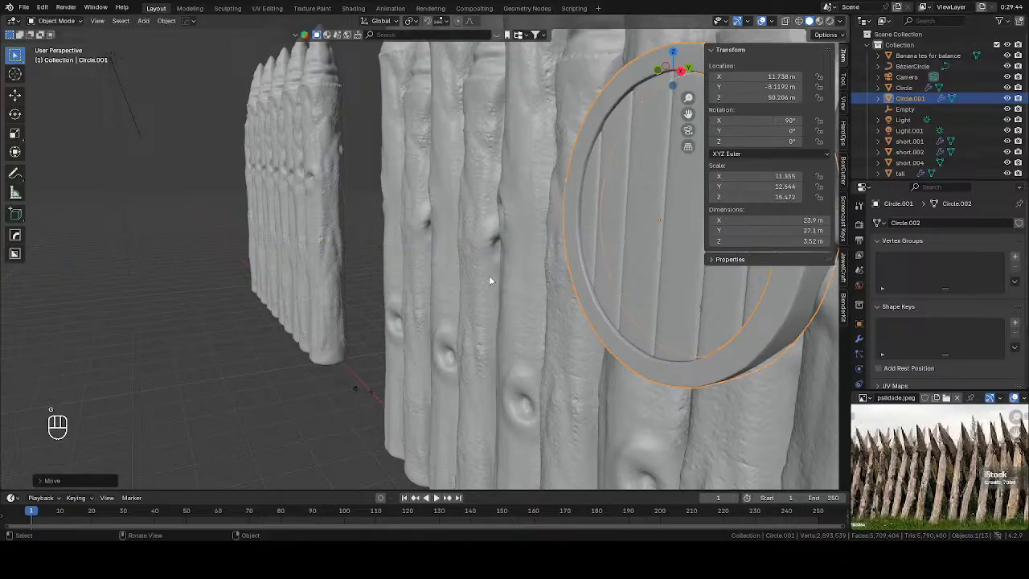
Step: Select the disc and rim together and move them along Y until the rim sits at about -8.36 m
middle_click_drag(488, 275, 497, 304)
left_click(393, 335)
left_click(489, 256)
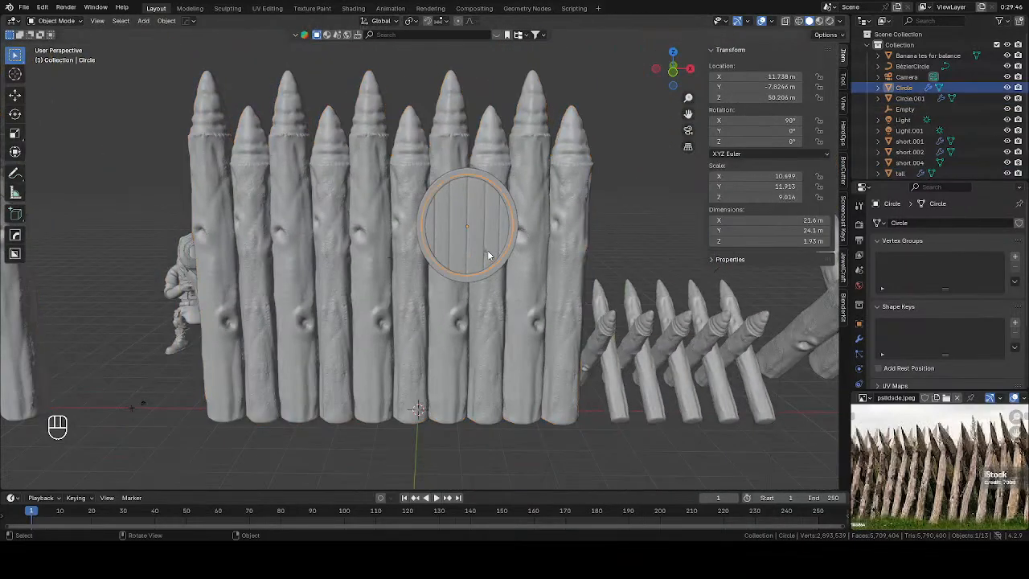
scroll(494, 260, "up", 2)
left_click(537, 274, "shift")
middle_click_drag(538, 274, 555, 280)
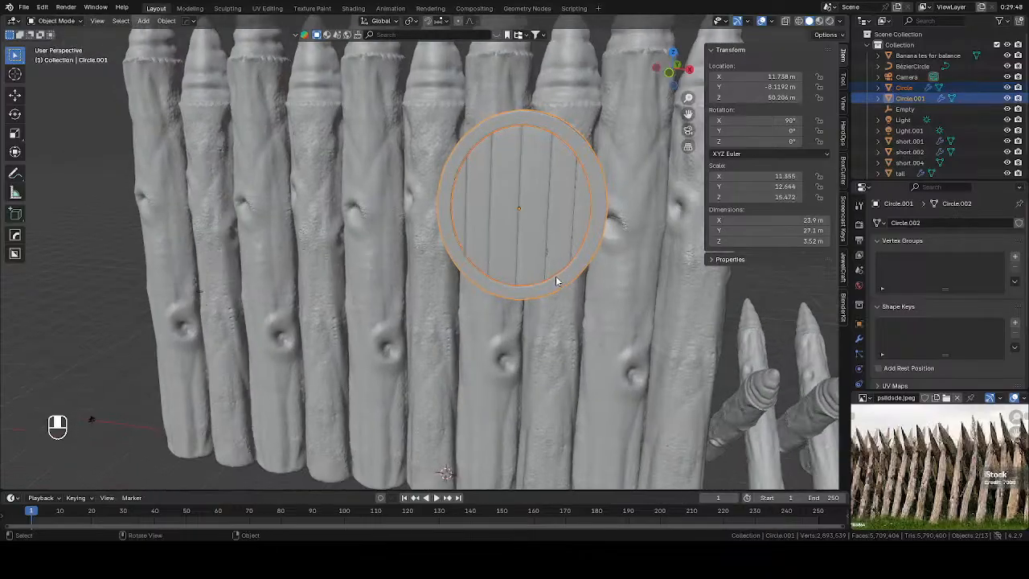
key("g")
key("y")
left_click(595, 275)
scroll(596, 275, "down", 3)
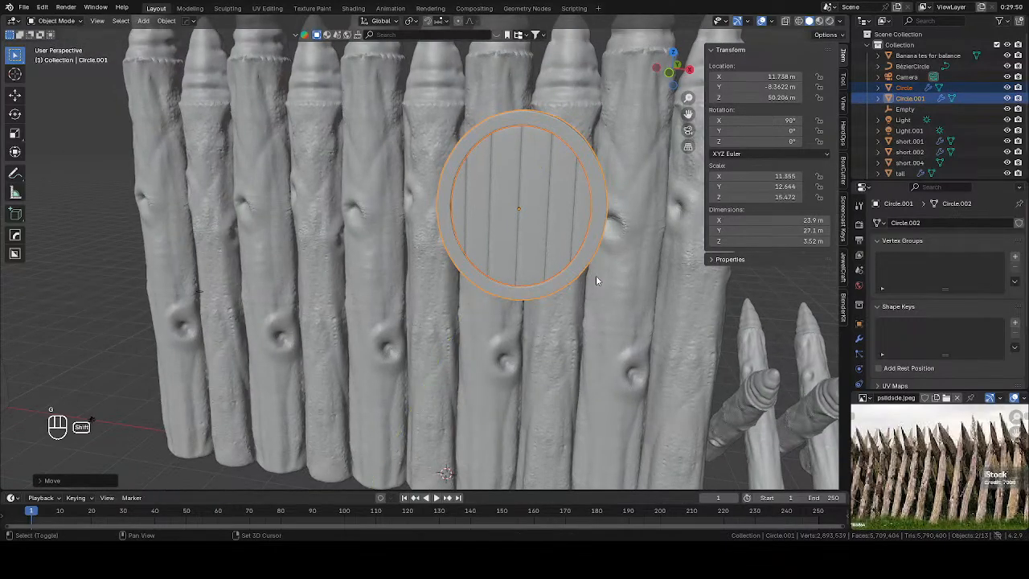
Step: Switch the viewport to rendered shading and examine the palisades, barricades and shield with their materials
key("z")
left_click(557, 155)
middle_click_drag(530, 221, 439, 184, "shift")
scroll(364, 171, "down", 4)
left_click(386, 242)
middle_click_drag(386, 241, 428, 231)
left_click(527, 227)
middle_click_drag(527, 227, 562, 216)
middle_click_drag(386, 222, 527, 232, "shift")
middle_click_drag(526, 232, 323, 229)
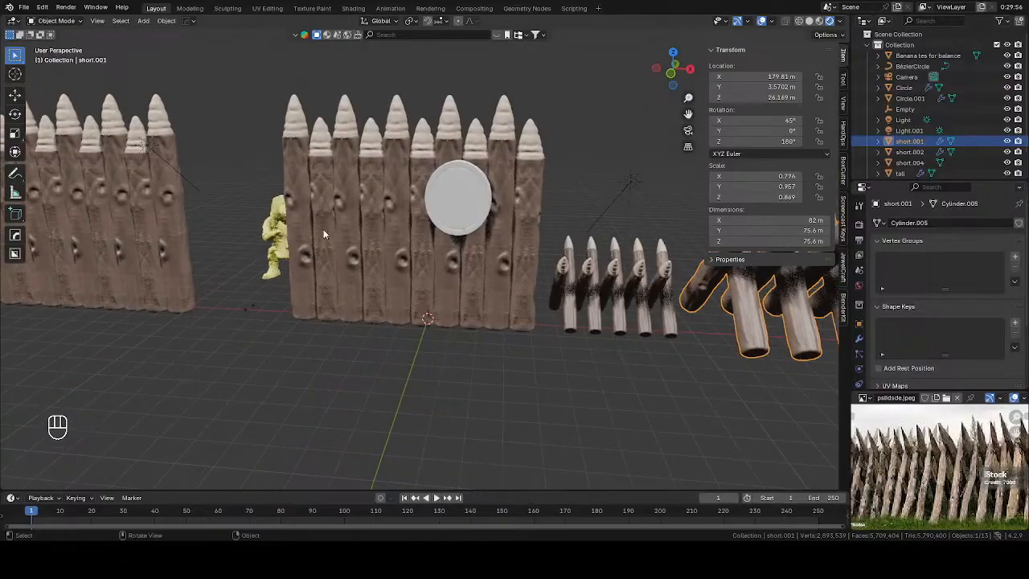
left_click(116, 222)
middle_click_drag(117, 221, 350, 195, "shift")
middle_click_drag(290, 240, 121, 315, "shift")
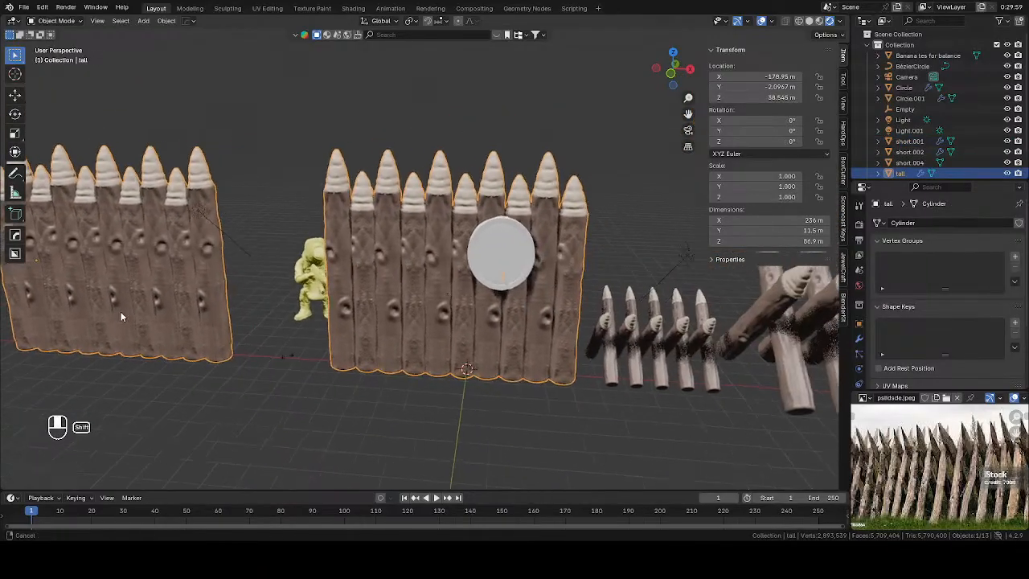
scroll(460, 281, "up", 4)
Step: Select the plank disc and give it a new material
left_click(544, 251)
middle_click_drag(603, 284, 754, 324, "shift")
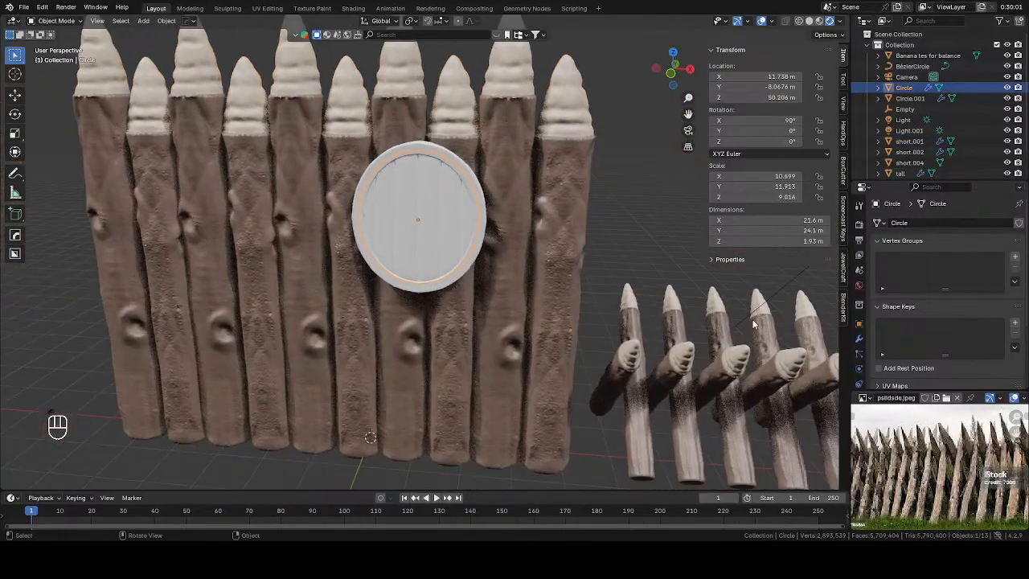
left_click(859, 340)
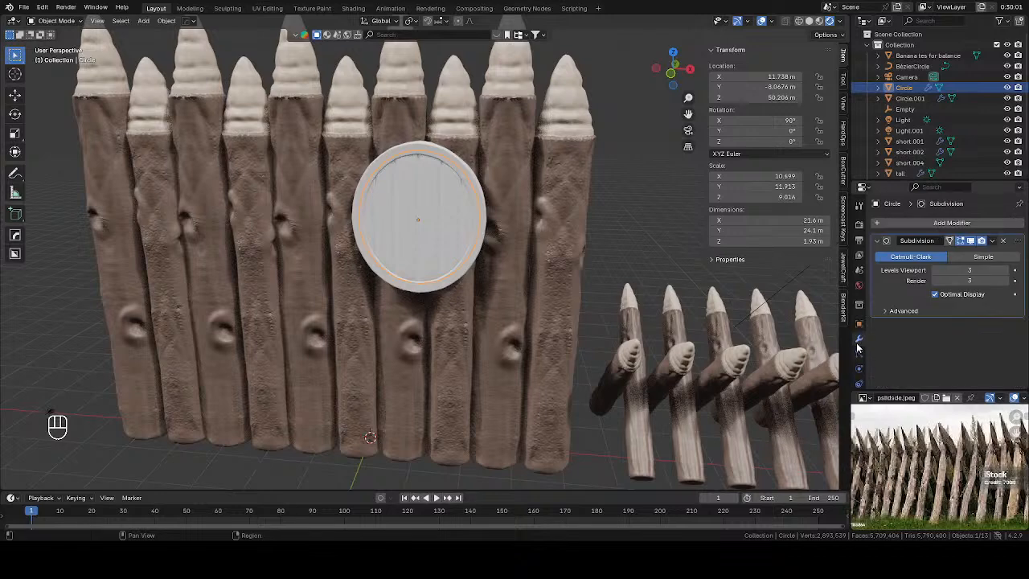
left_click(859, 358)
left_click(933, 269)
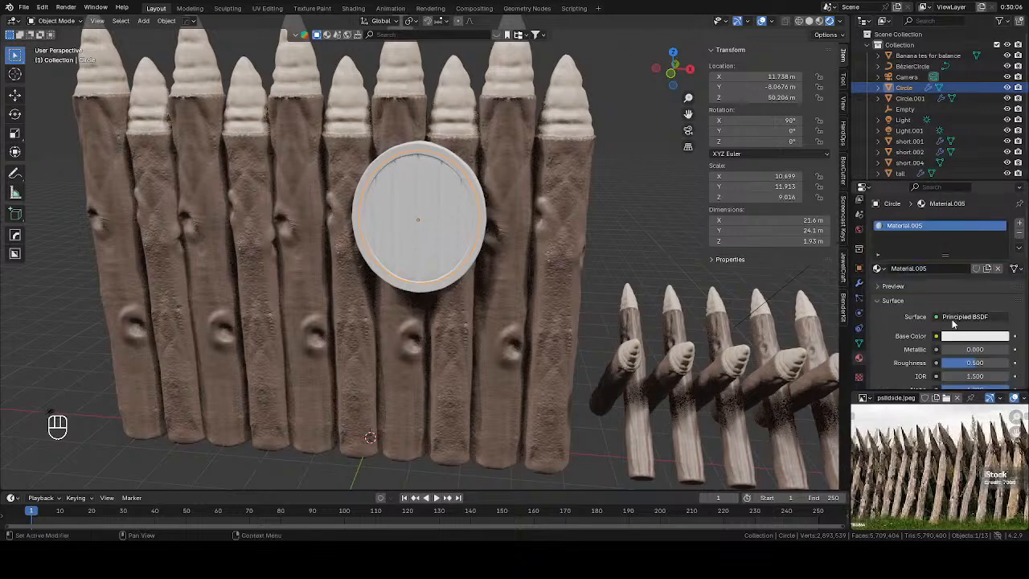
Step: Set the plank disc material's base colour to red, about hue 0.998, saturation 0.927 and value 0.8
left_click(974, 336)
left_click(946, 235)
left_click_drag(945, 235, 946, 257)
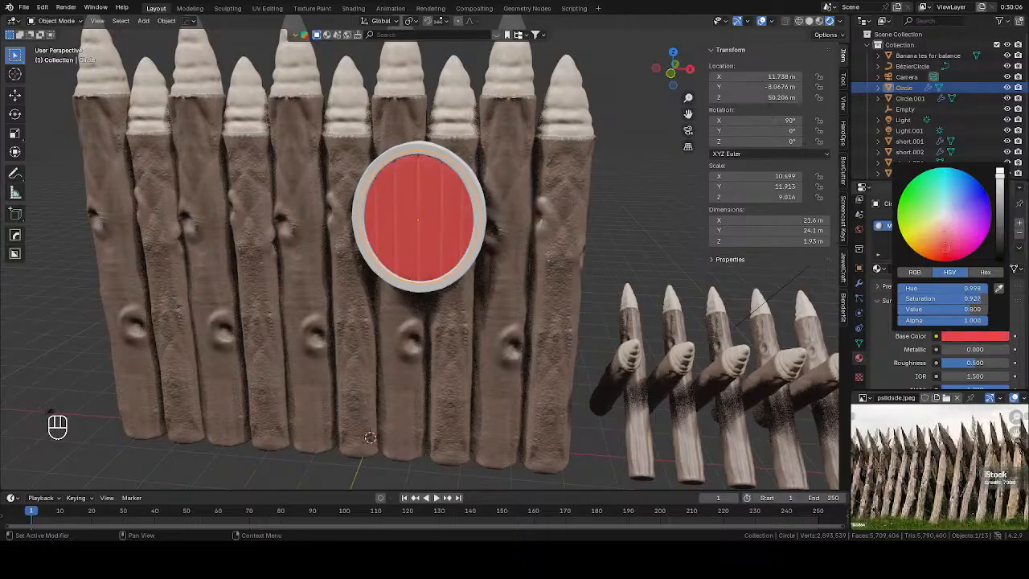
Step: Give the shield rim a new material with a blue base colour, about hue 0.66, saturation 0.93 and value 0.8
left_click(485, 195)
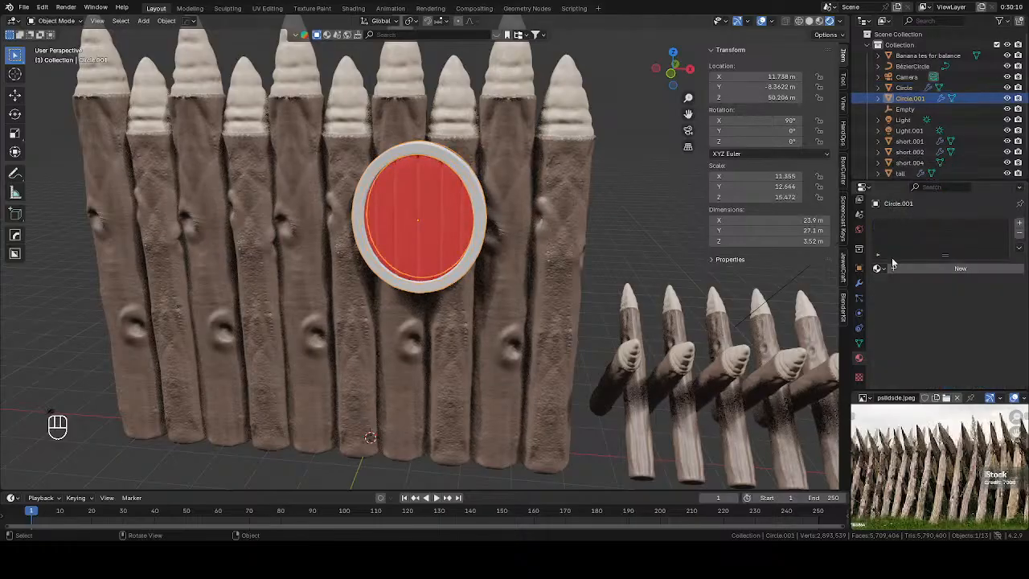
left_click(953, 269)
left_click(996, 338)
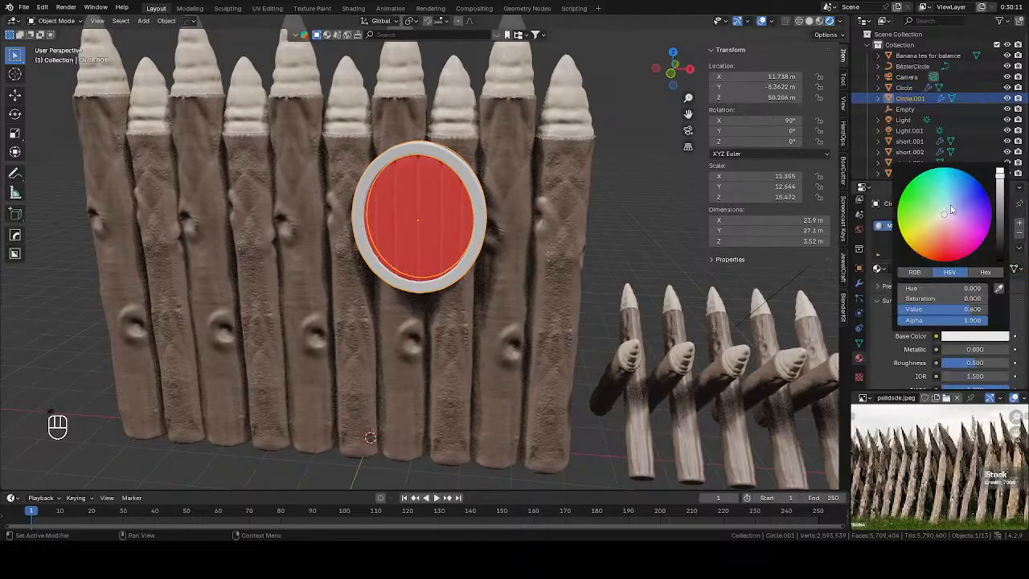
left_click_drag(952, 209, 971, 196)
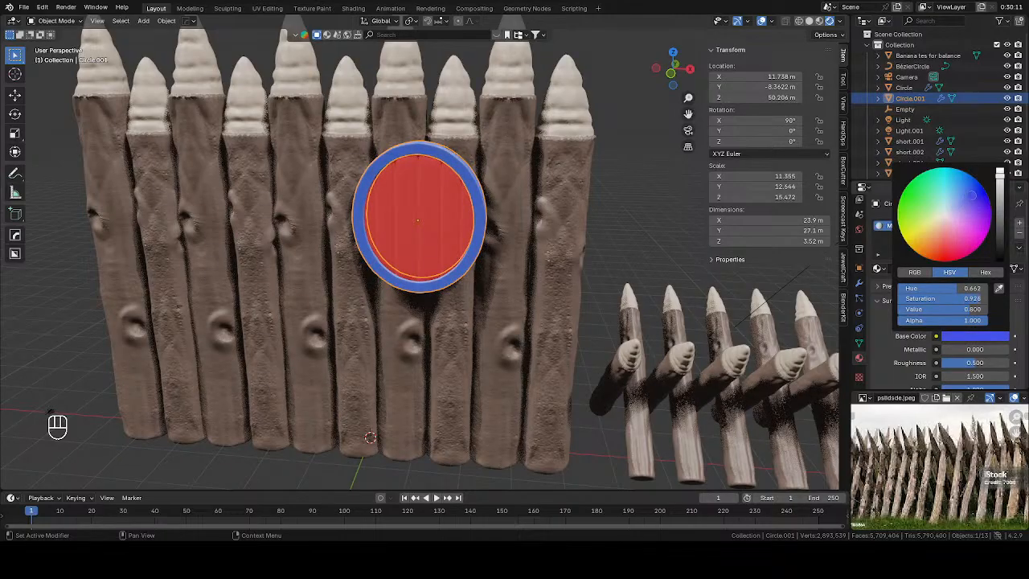
left_click(658, 187)
Step: Darken the shield rim's base colour to a deep navy blue by lowering its brightness
key("KP_1")
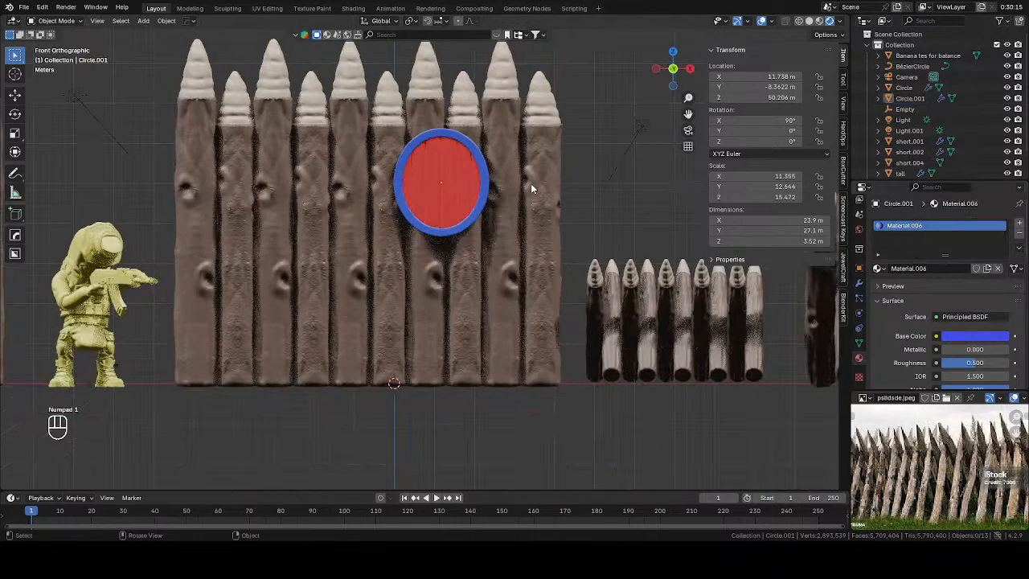
scroll(522, 217, "down", 3)
middle_click_drag(419, 262, 560, 260, "shift")
left_click(547, 213)
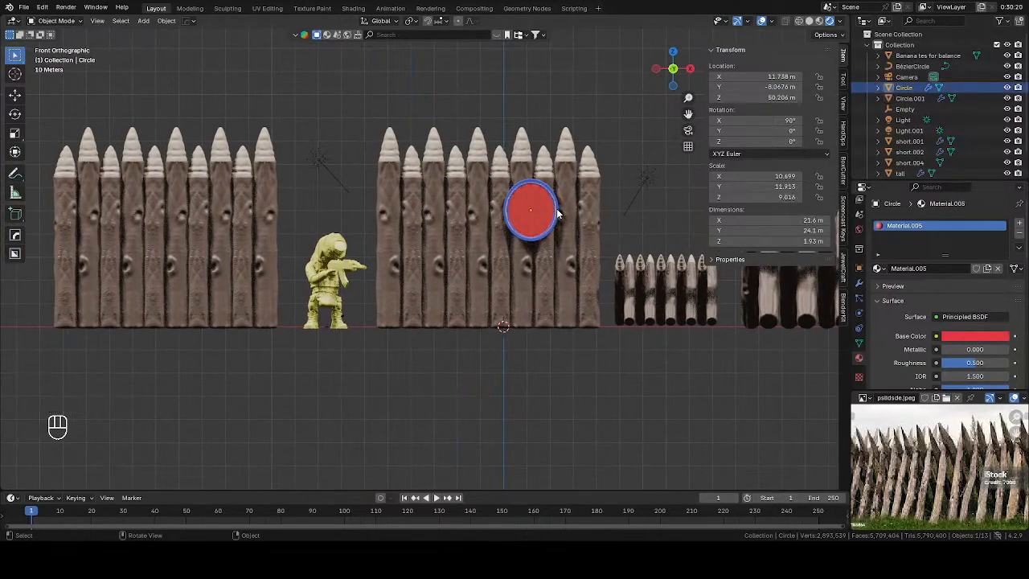
left_click(974, 336)
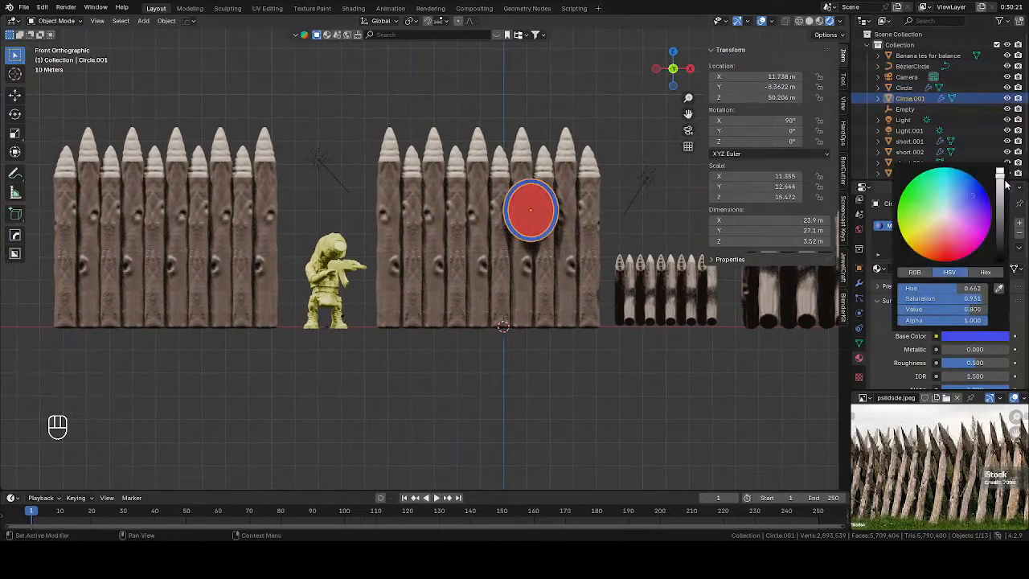
left_click_drag(1006, 185, 1005, 216)
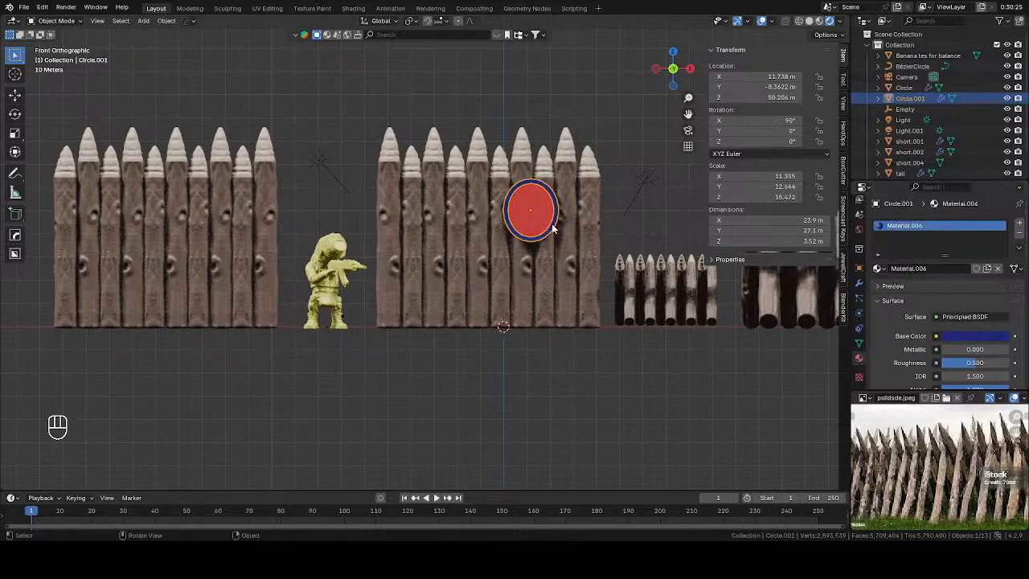
Step: Duplicate the disc and rim together along X to about -28.4 m, placing a second shield on the same palisade
middle_click_drag(549, 232, 418, 269)
left_click(418, 269, "shift")
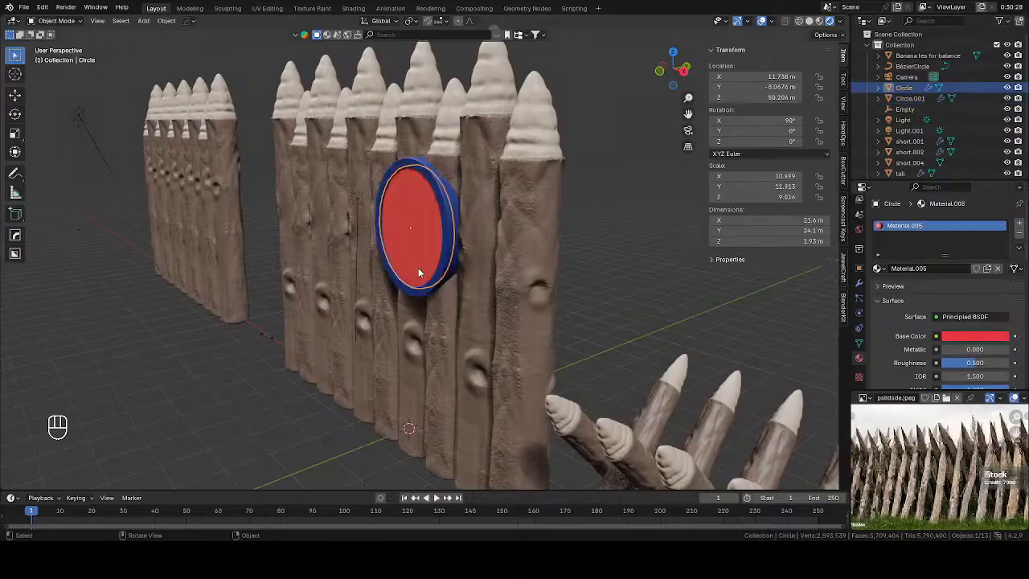
left_click(435, 287, "shift")
key("KP_1")
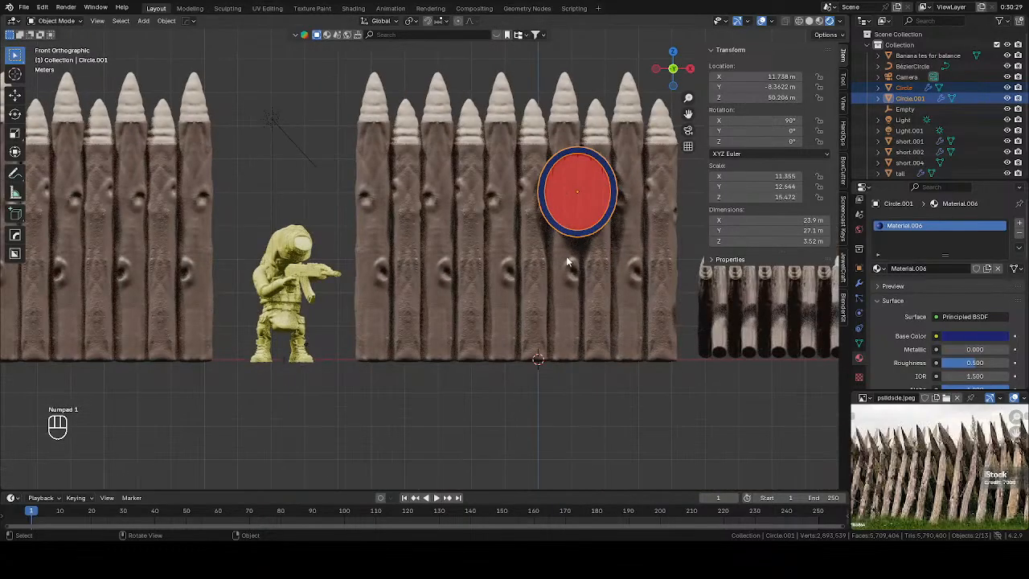
key("shift+d")
key("x")
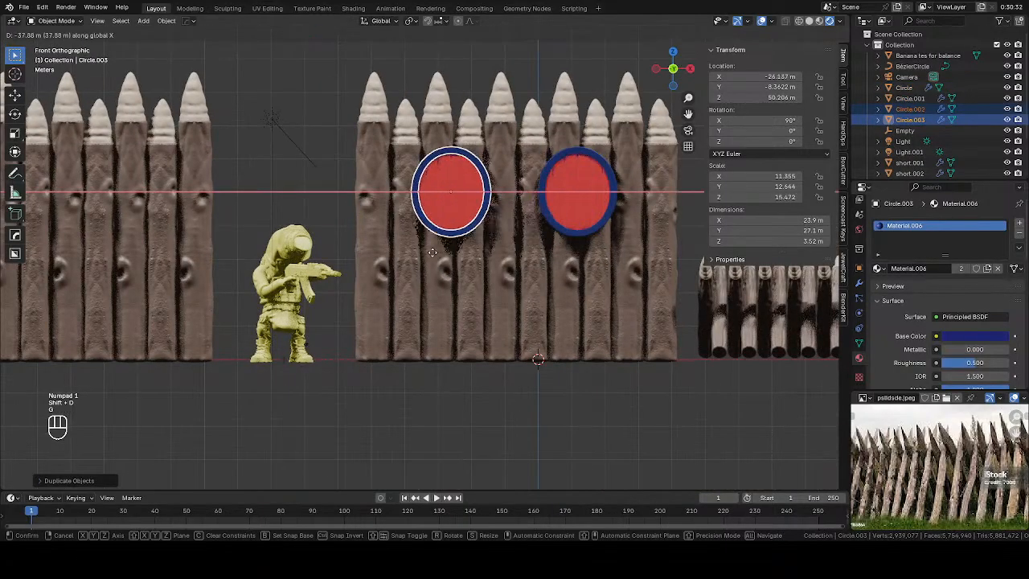
left_click(422, 256)
Step: Duplicate the second shield along X onto the neighbouring palisade, at about -116.6 m
scroll(415, 259, "down", 3)
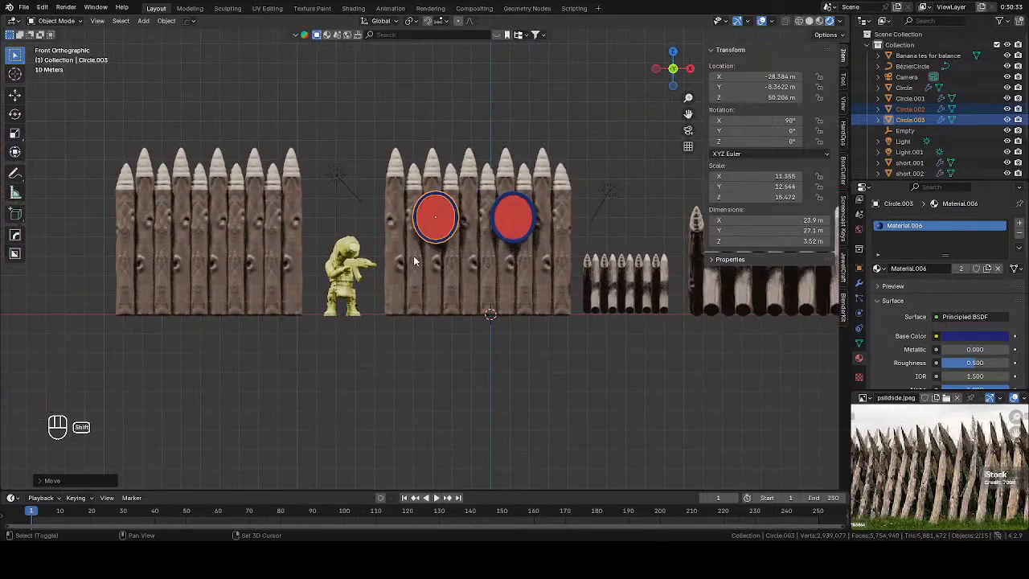
key("shift+d")
key("x")
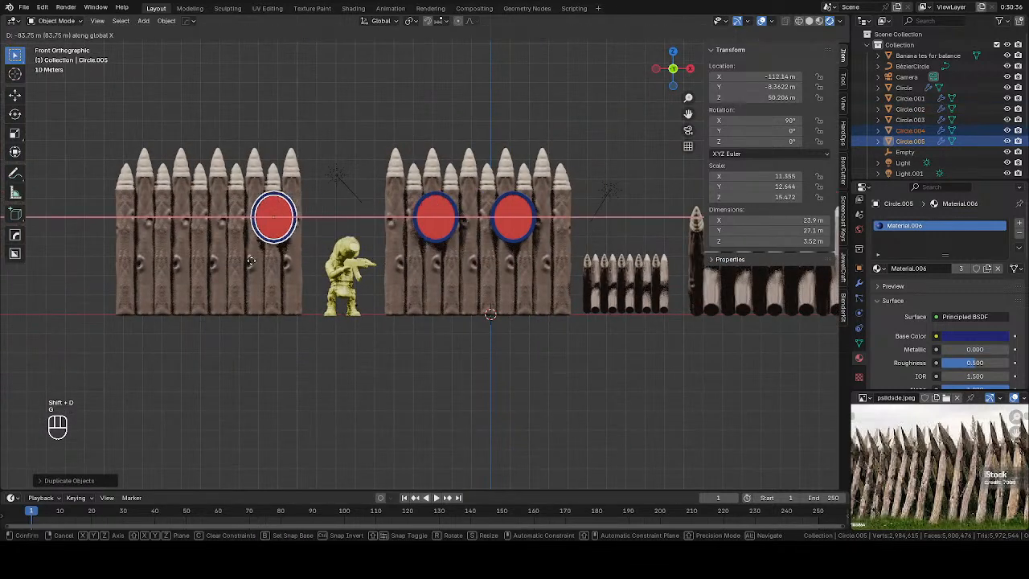
left_click(244, 261)
Step: Duplicate the neighbouring palisade's shield along X to about -166.5 m for a matching pair
key("shift+d")
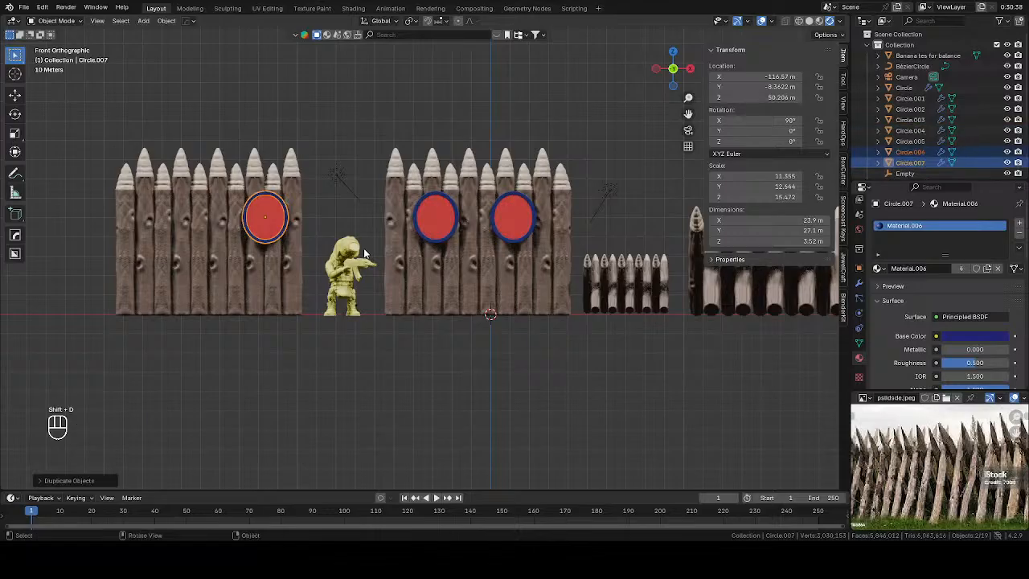
key("x")
left_click(270, 257)
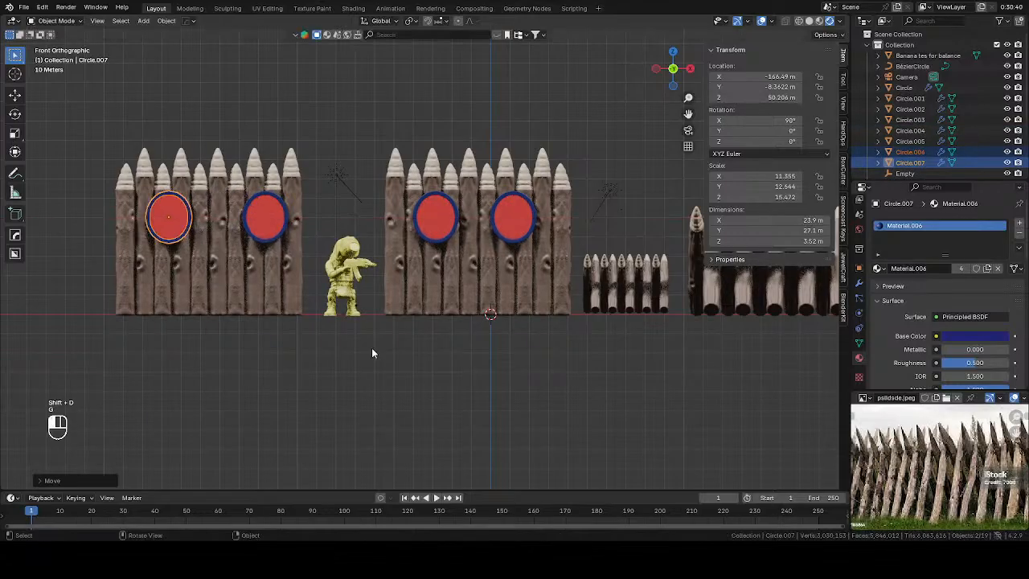
Step: Switch to solid shading, add a cube and place it behind the central palisade at about Y 8.81 m, Z 43.1 m
mouse_move(372, 347)
middle_mouse_down()
mouse_move(372, 363)
mouse_move(447, 375)
mouse_move(626, 369)
mouse_move(526, 384)
mouse_move(692, 382)
mouse_move(751, 370)
mouse_move(681, 387)
mouse_move(516, 390)
mouse_move(558, 375)
middle_mouse_up()
key("z")
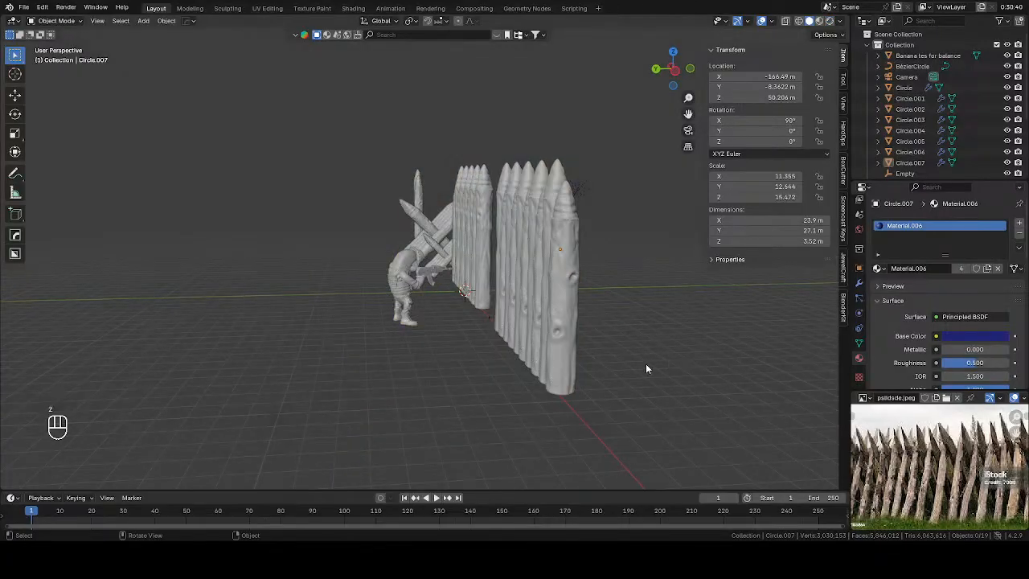
key("shift+a")
mouse_move(632, 330)
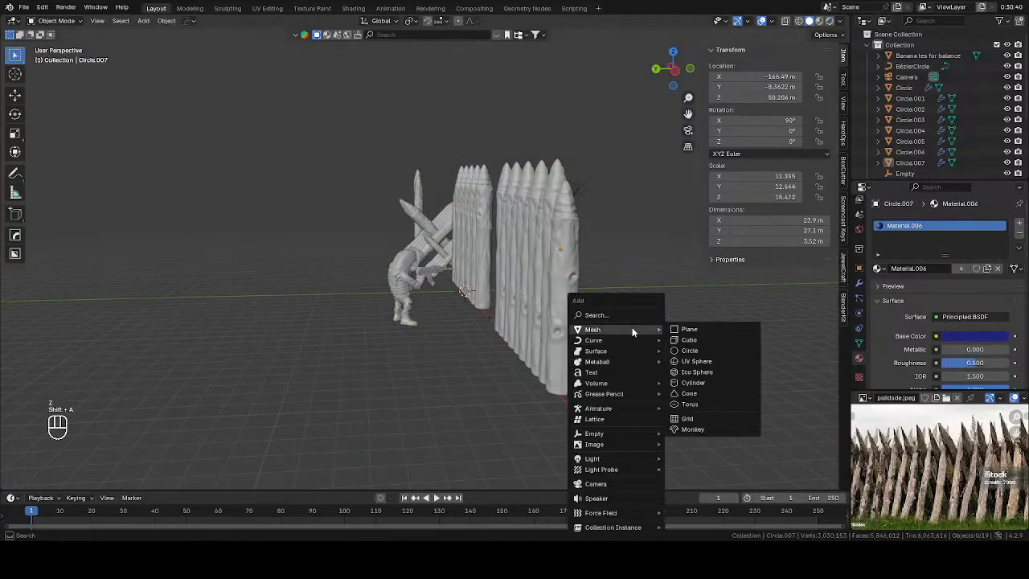
left_click(689, 340)
middle_click_drag(689, 340, 604, 339)
key("g")
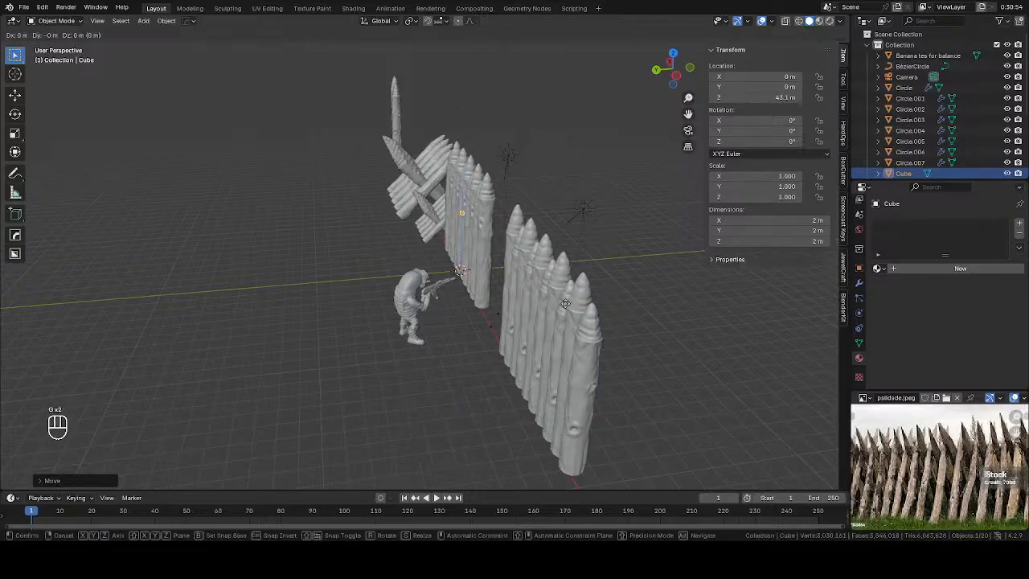
left_click(541, 299)
Step: Stretch the cube along X and scale it up into a beam about 46.2 m long and 3 m thick
middle_click_drag(532, 297, 547, 333)
key("s")
key("y")
key("Escape")
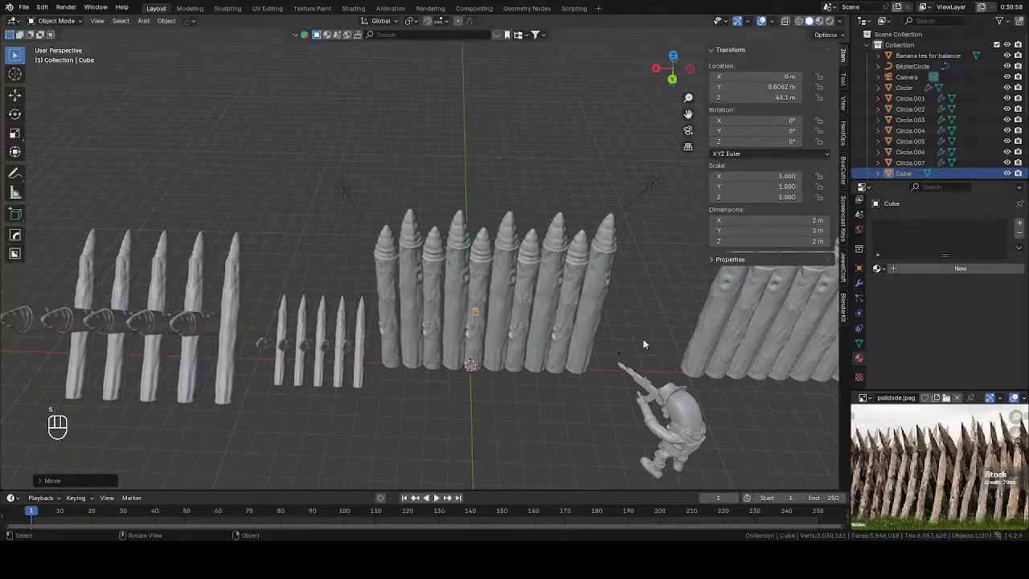
key("s")
key("x")
left_click(338, 513)
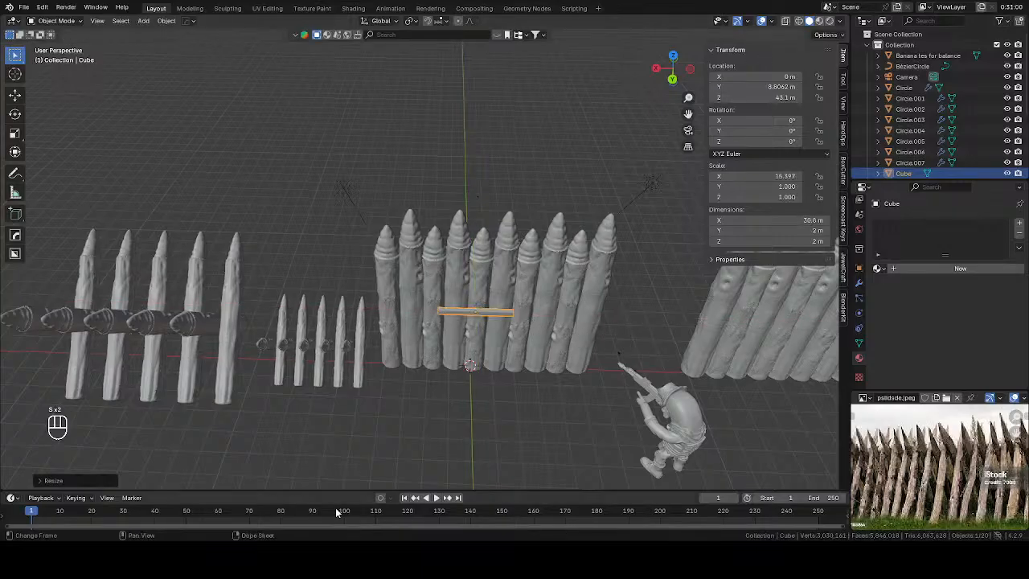
key("s")
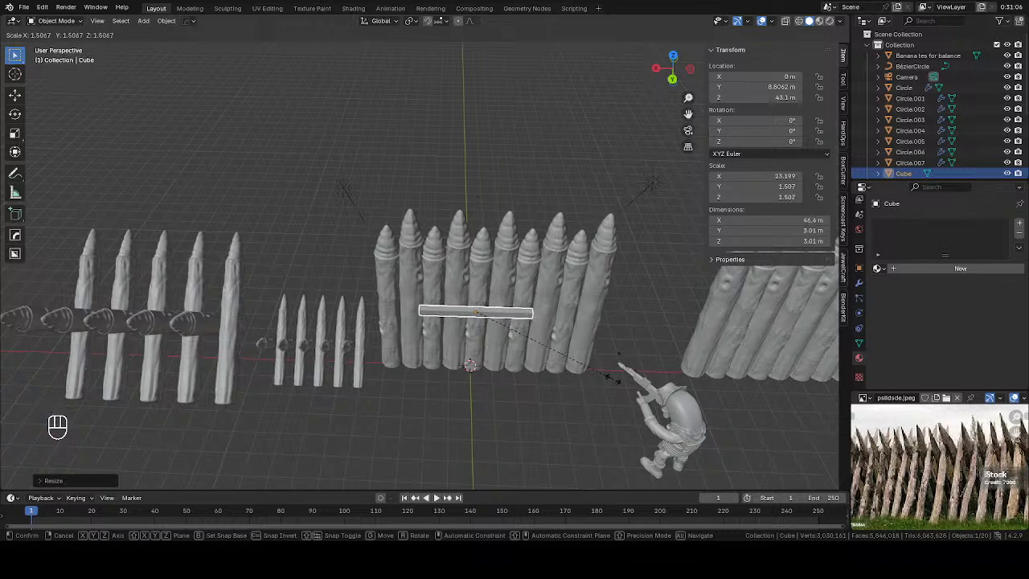
left_click(608, 376)
Step: Scale the beam to about 74.5 m along X and 23.8 m along Y to form a platform behind the palisade
middle_click_drag(607, 376, 538, 324)
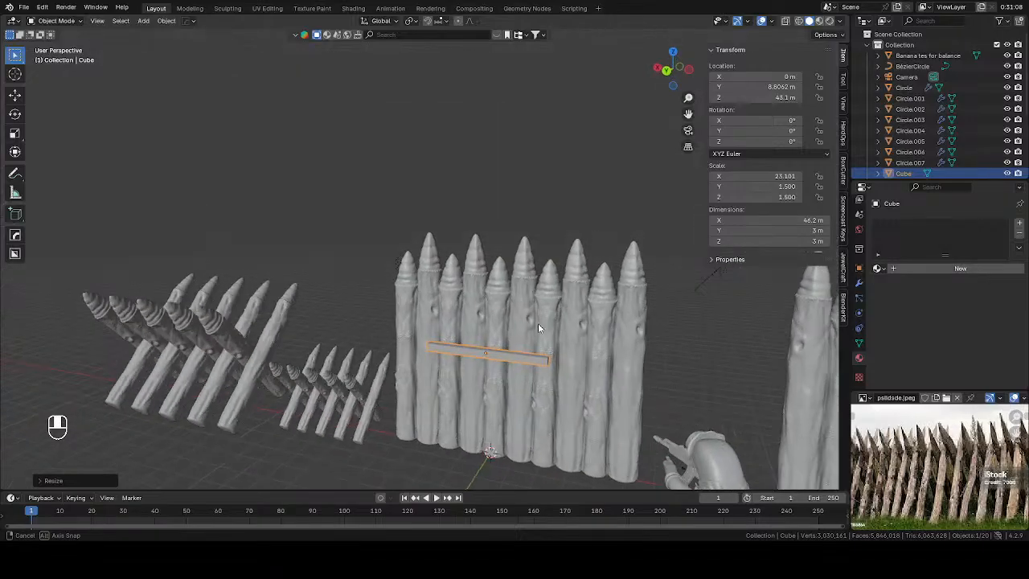
scroll(538, 324, "up", 4)
middle_click_drag(436, 296, 501, 357)
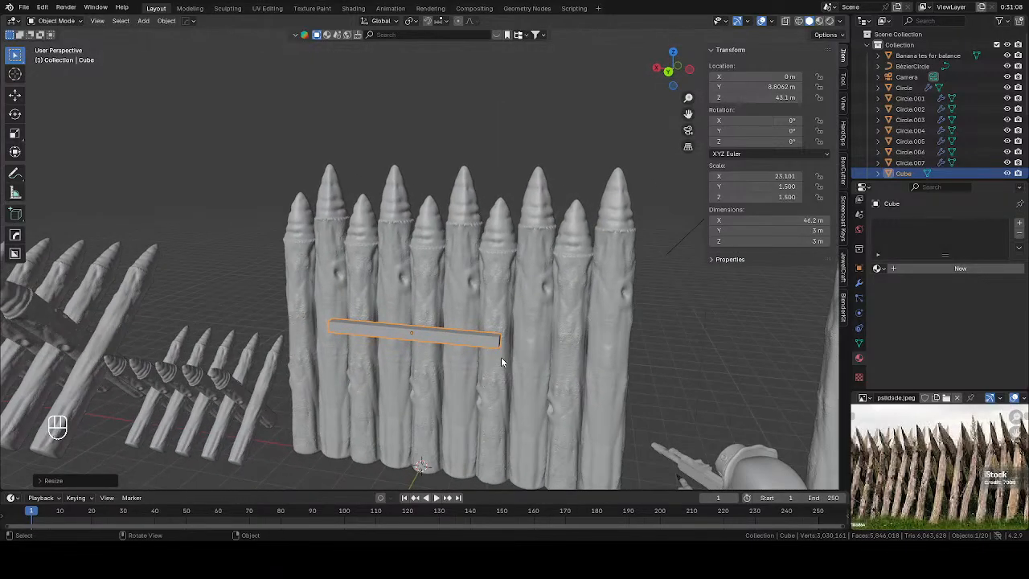
key("s")
key("y")
key("x")
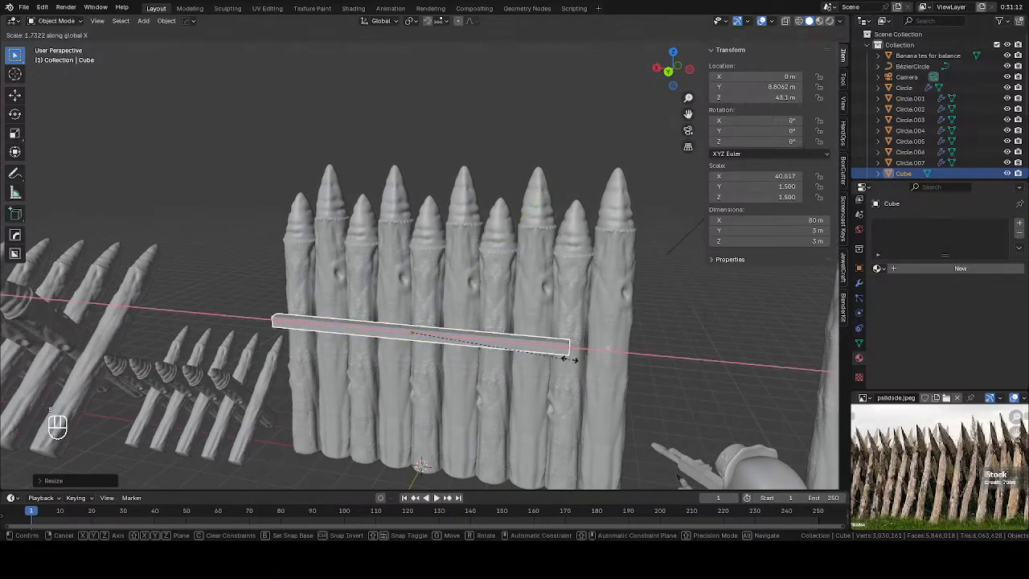
key("y")
middle_click_drag(556, 357, 474, 395, "alt")
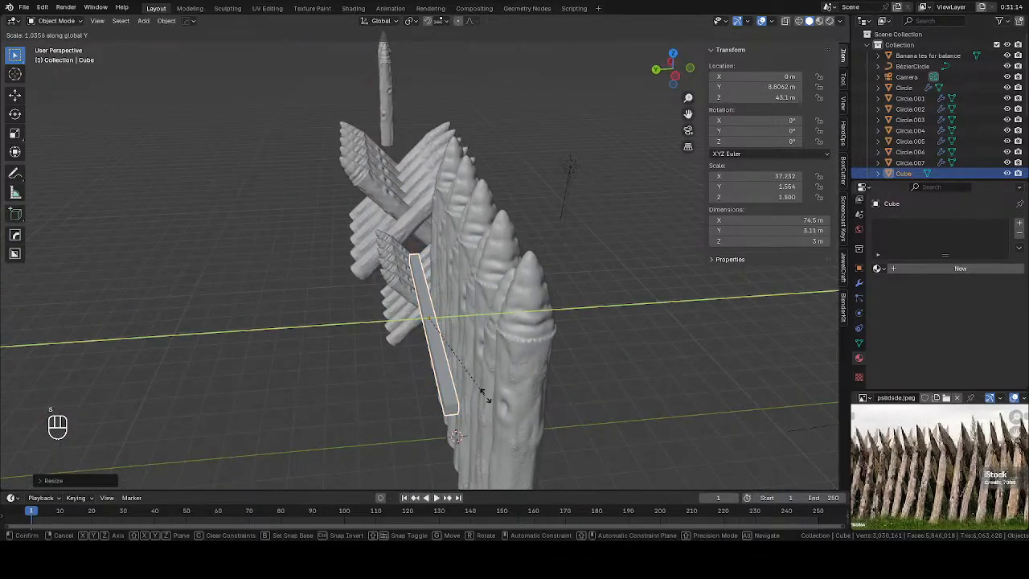
left_click(314, 317)
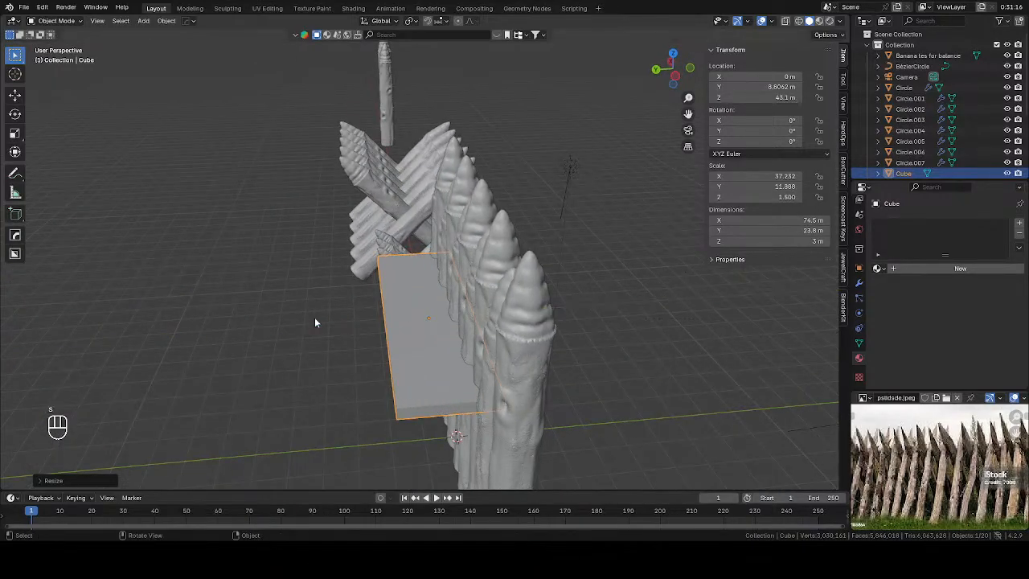
Step: Extrude the platform's bottom face down towards the ground to make a solid block about 44.7 m high
middle_click_drag(314, 317, 426, 353)
key("Tab")
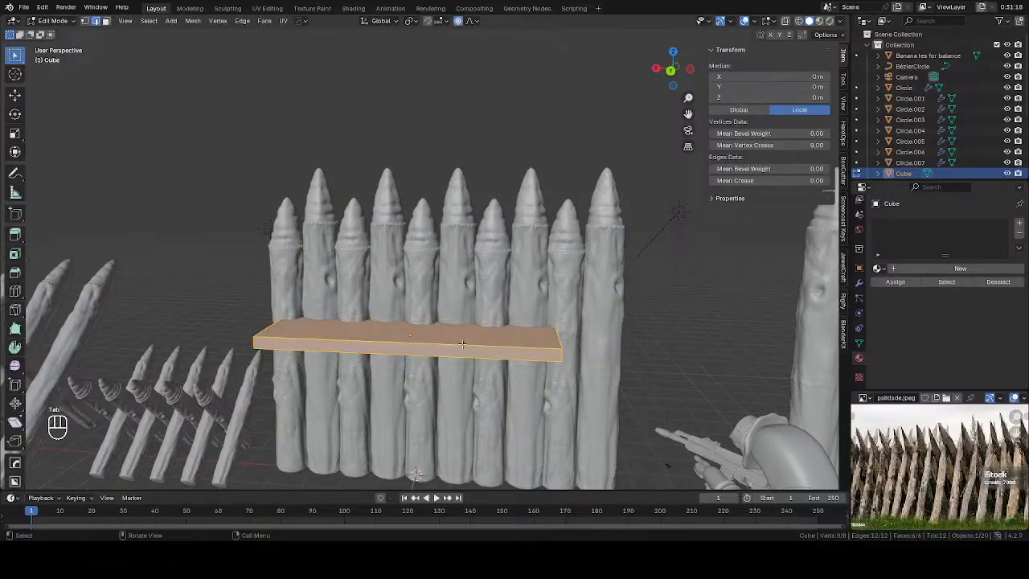
middle_click_drag(422, 340, 458, 346)
scroll(458, 346, "down", 3)
key("e")
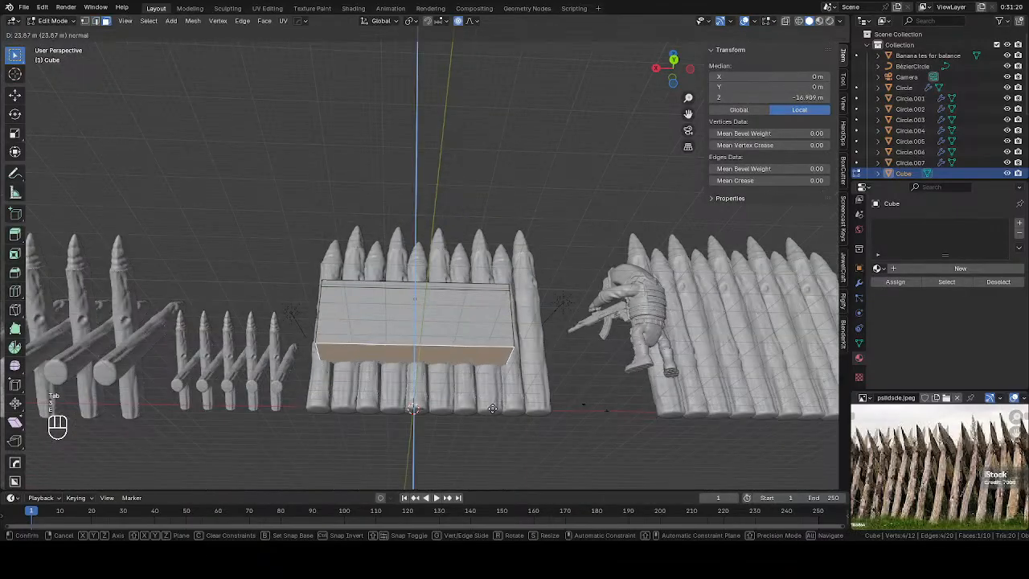
left_click(492, 452)
key("Tab")
Step: Move the block along Y to about 13.27 m, farther behind the palisade
middle_click_drag(491, 452, 493, 353)
key("g")
key("y")
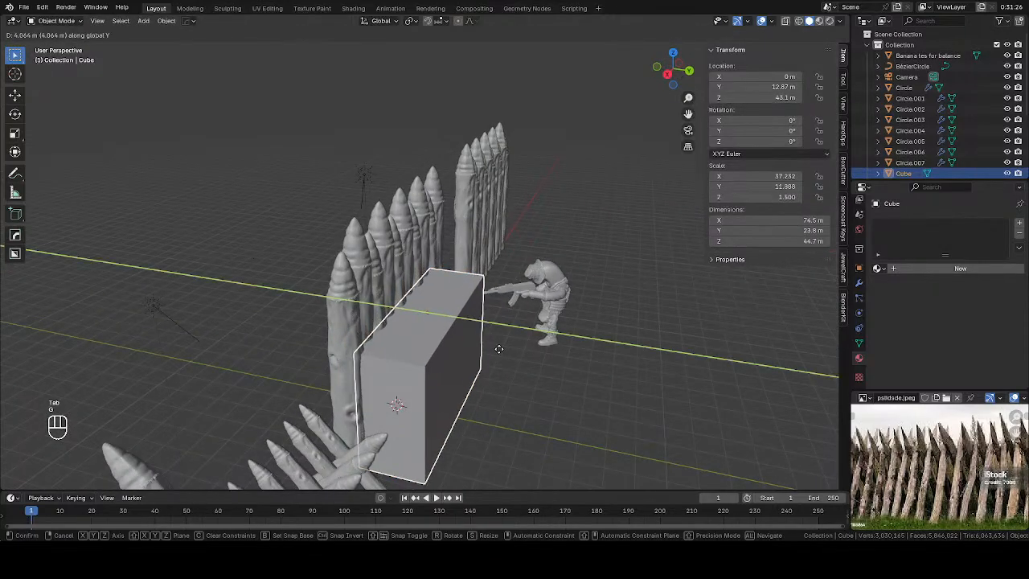
left_click(500, 354)
Step: Move the armed miniature figure onto the top of the block, near its centre behind the palisade
left_click(538, 314)
middle_click_drag(537, 314, 461, 325)
key("g")
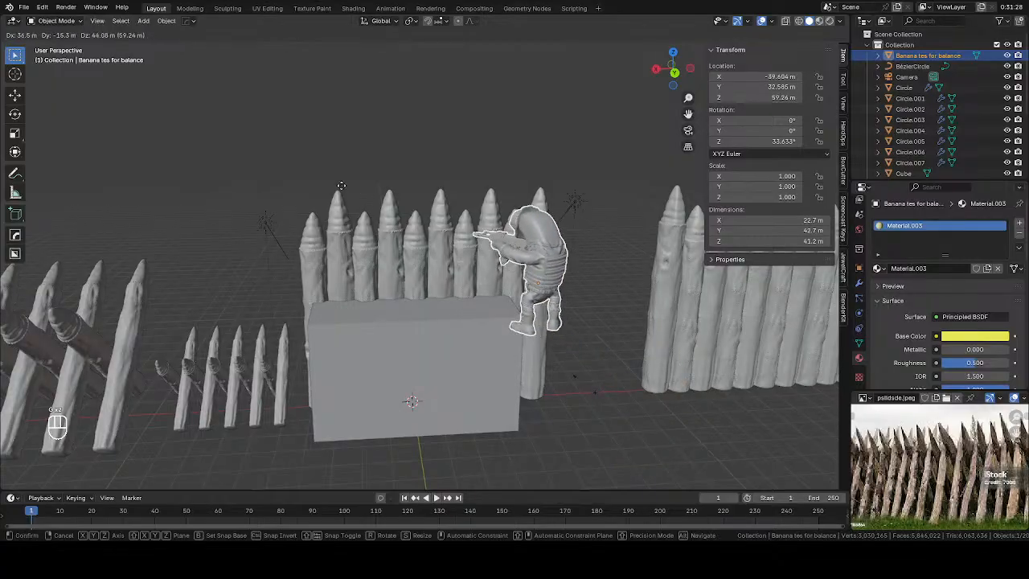
left_click(265, 168)
middle_click_drag(265, 167, 394, 265)
key("g")
left_click(533, 276)
key("g")
left_click(431, 257)
key("g")
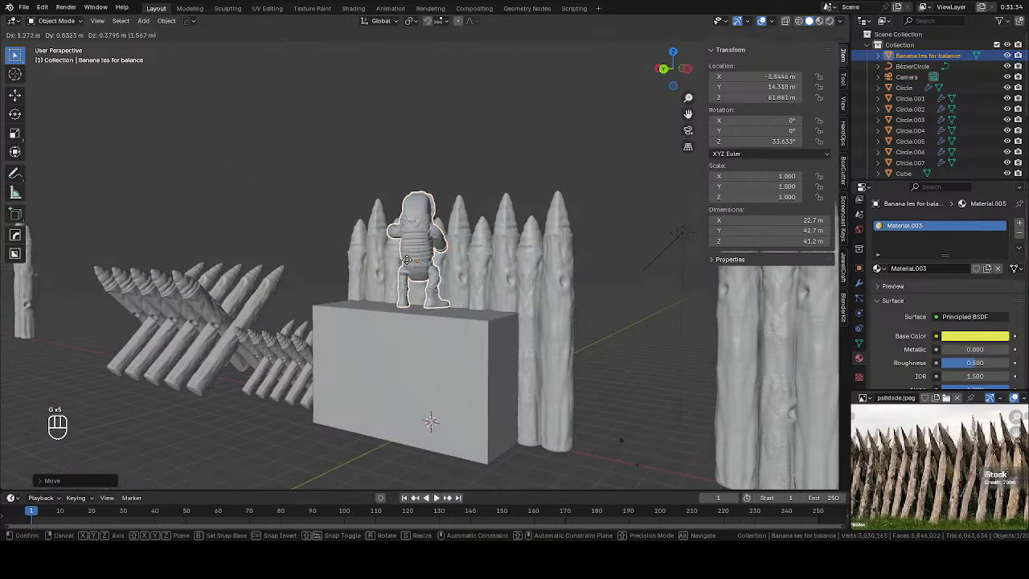
left_click(408, 272)
Step: Raise the block's top face along Z so the block is about 52.5 m high
left_click(463, 350)
key("Tab")
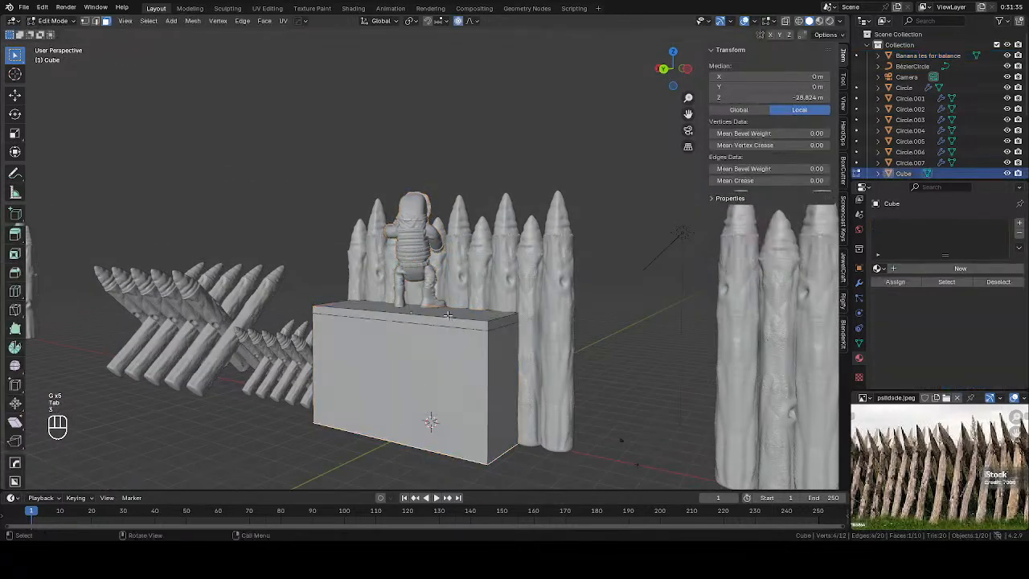
key("g")
key("z")
left_click(532, 296)
key("Tab")
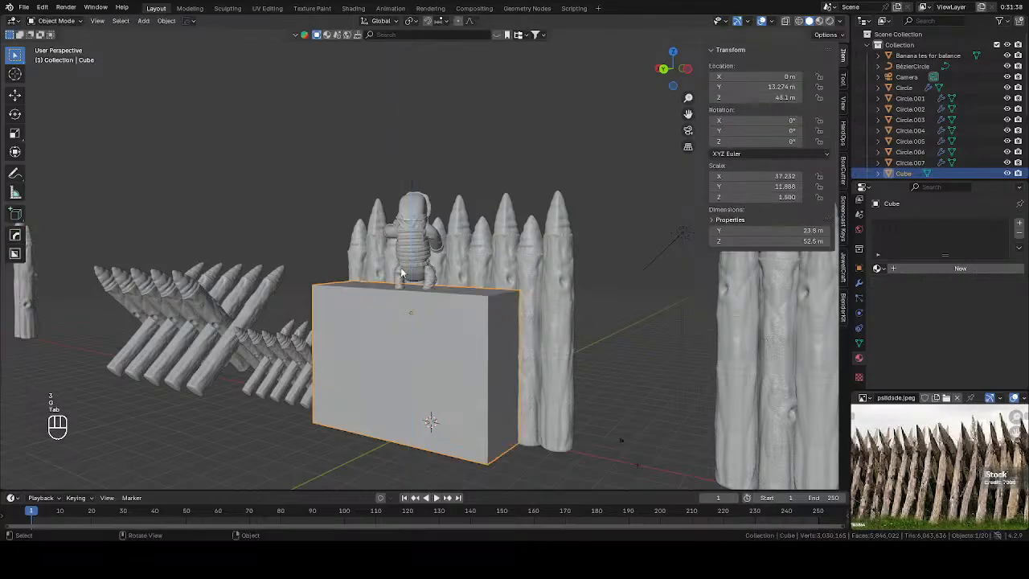
Step: Raise the miniature figure to about Z 68.3 m so it stands on the raised block
left_click(418, 266)
middle_click(464, 315)
left_click(465, 299)
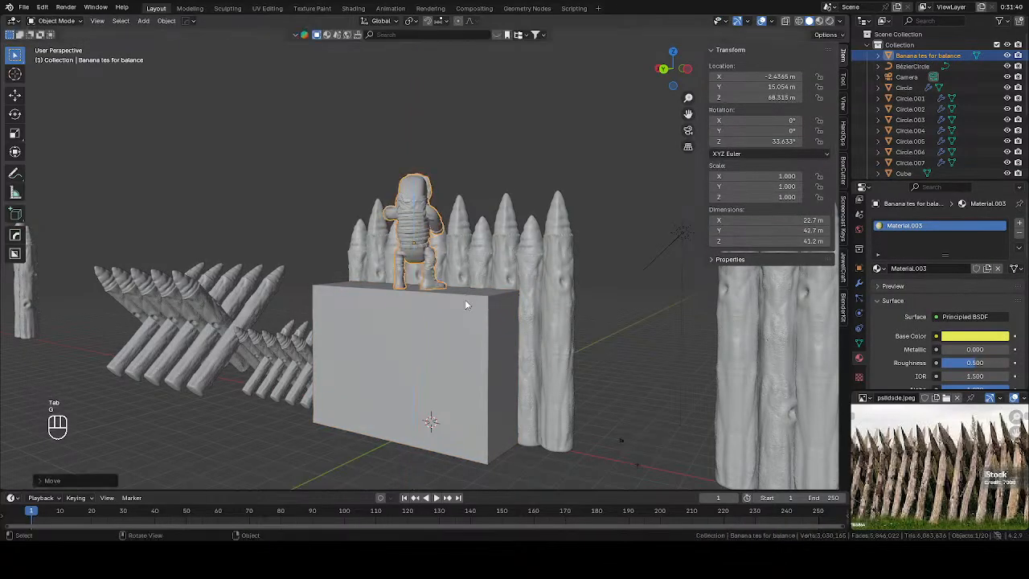
Step: Rotate the miniature figure about Z to about 22.6° so it faces over the palisade, and show the scene in rendered shading
middle_click_drag(465, 299, 271, 326)
key("r")
key("z")
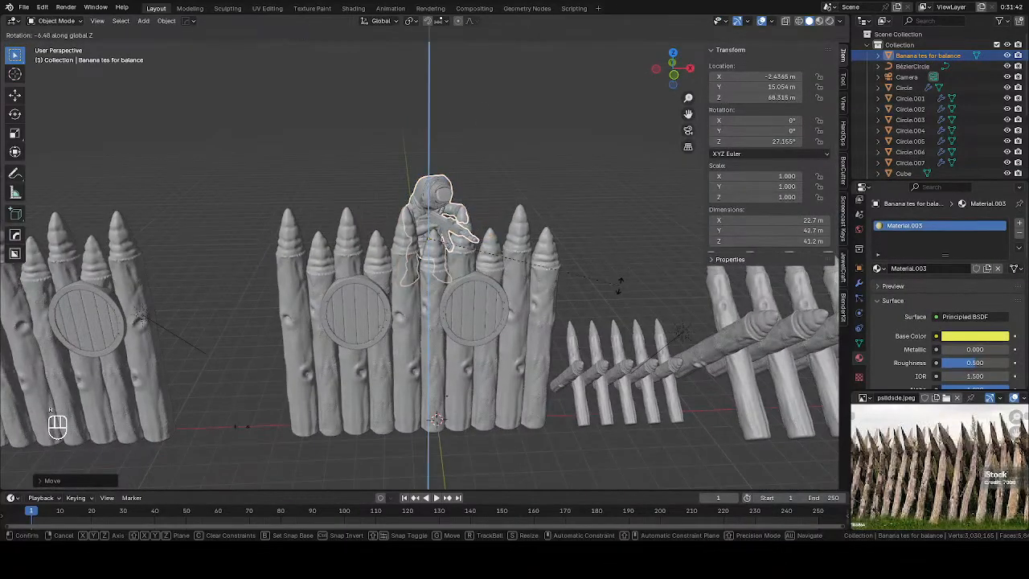
left_click(601, 299)
middle_click_drag(600, 299, 470, 255)
key("z")
left_click(526, 386)
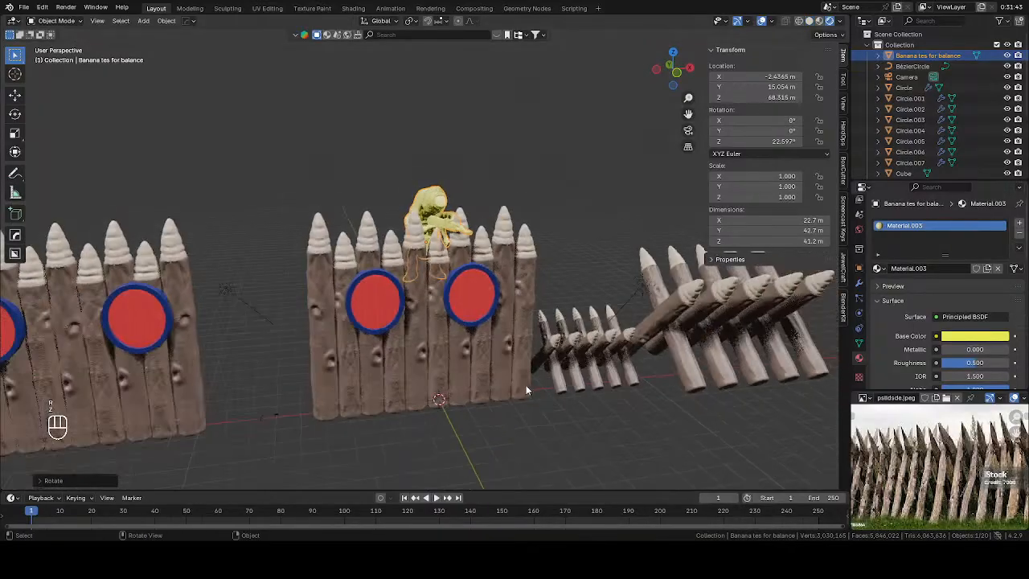
Step: Select the block behind the palisade, return to solid shading and apply the block's scale
middle_click_drag(546, 433, 364, 369)
left_click(368, 370)
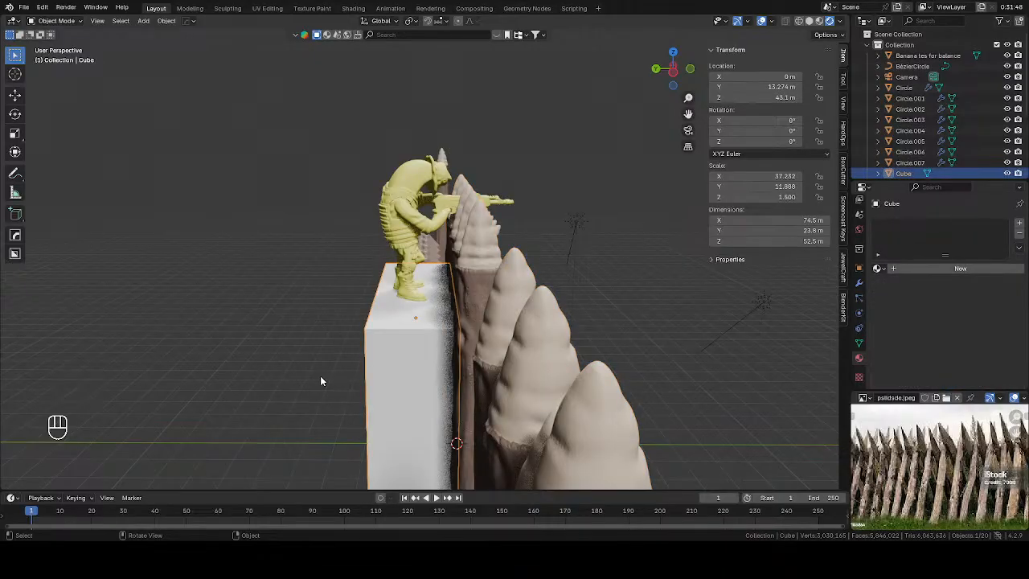
key("Tab")
middle_click_drag(525, 382, 656, 371)
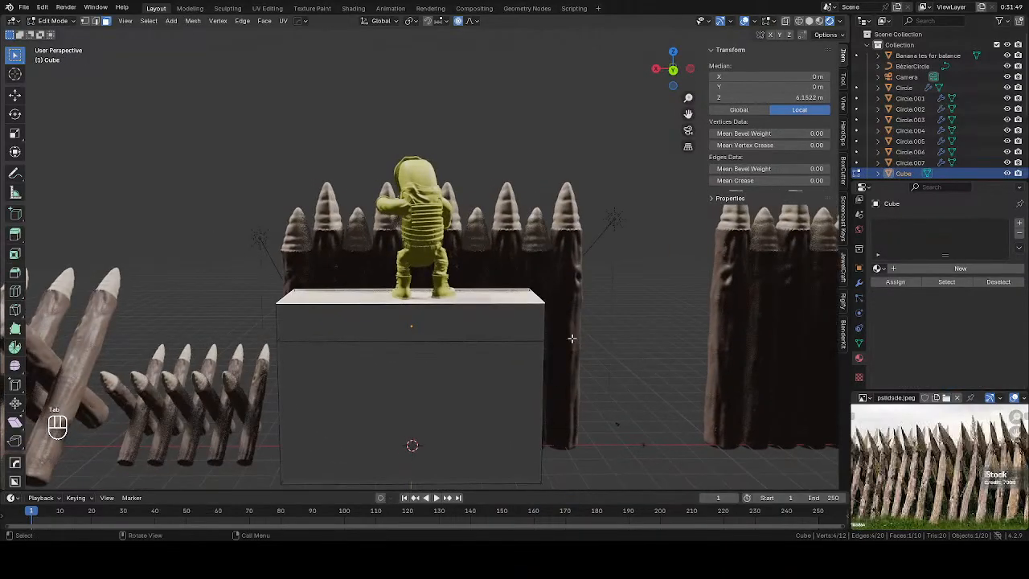
key("z")
left_click(459, 397)
mouse_move(459, 397)
middle_mouse_down()
mouse_move(534, 307)
mouse_move(519, 322)
middle_mouse_up()
key("Tab")
key("ctrl+a")
left_click(642, 368)
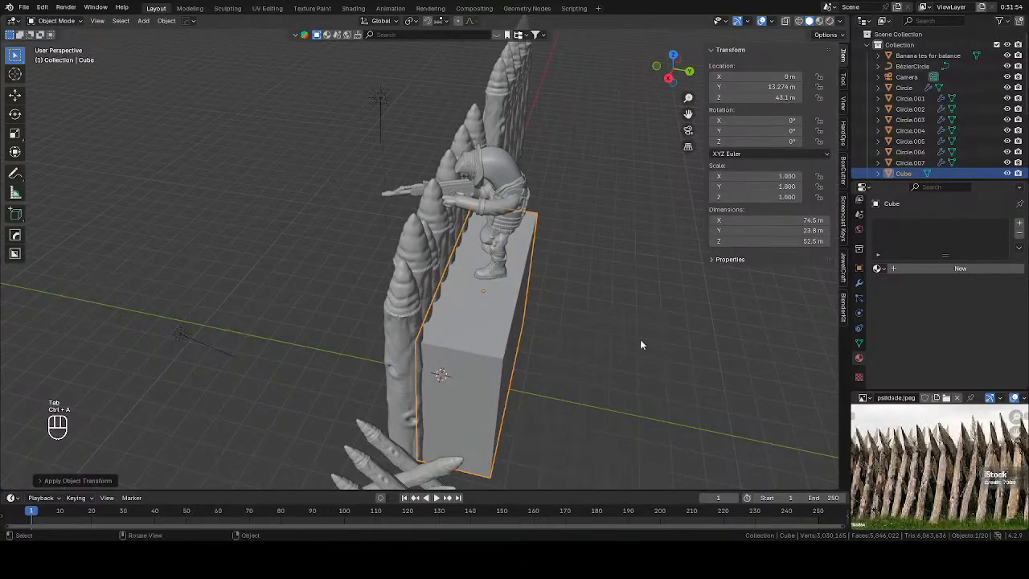
Step: Cut five evenly spaced edge loops running lengthwise over the block's top and down its ends
key("Tab")
mouse_move(641, 344)
middle_mouse_down()
mouse_move(593, 306)
mouse_move(635, 319)
middle_mouse_up()
key("z")
left_click(634, 374)
mouse_move(635, 374)
middle_mouse_down()
mouse_move(606, 276)
mouse_move(574, 292)
mouse_move(614, 292)
mouse_move(586, 285)
mouse_move(596, 312)
mouse_move(567, 306)
mouse_move(513, 316)
middle_mouse_up()
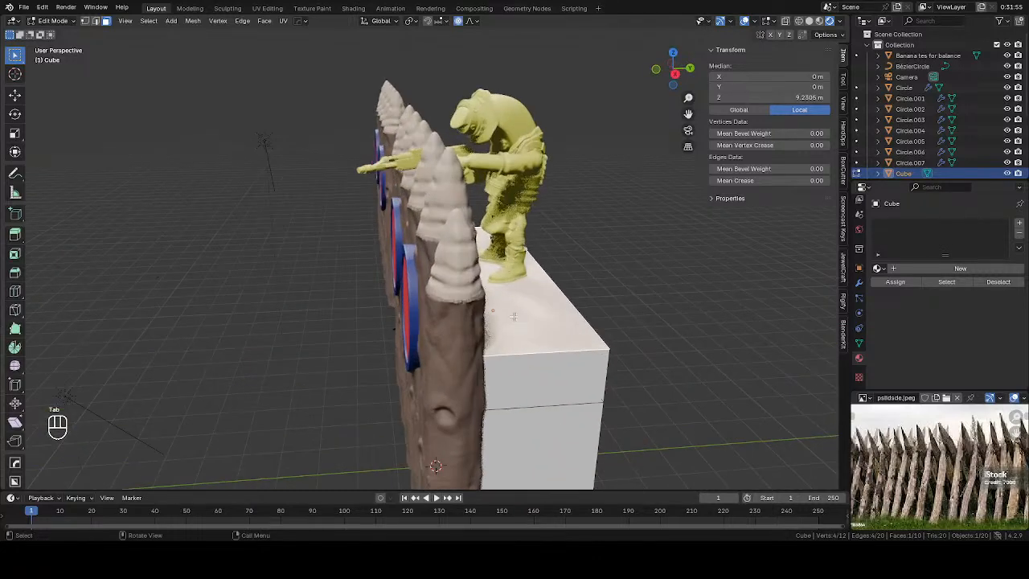
key("ctrl+r")
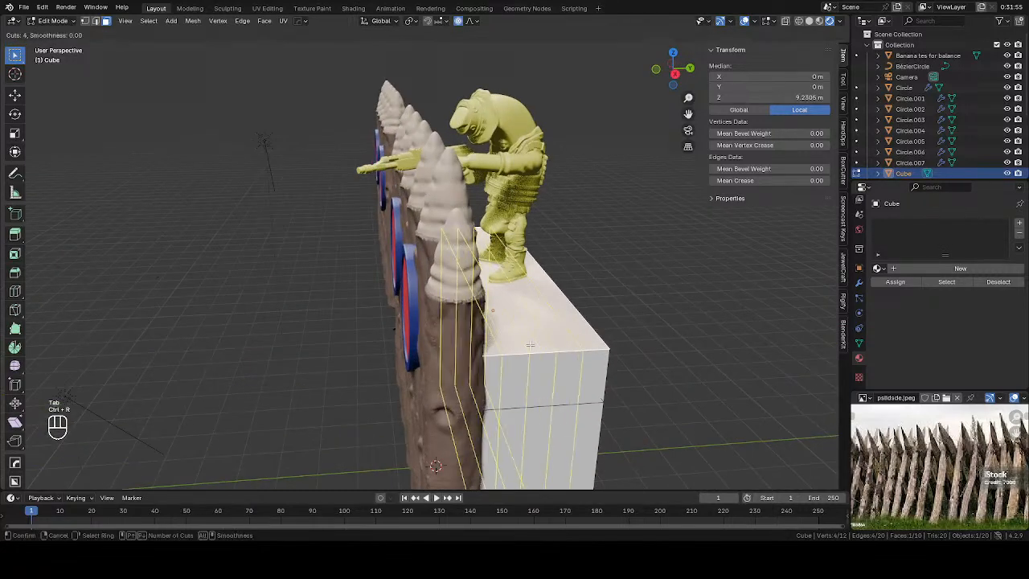
left_click(530, 345)
middle_click_drag(558, 359, 532, 343)
Step: Bevel the five edge loops into narrow strips and extrude the strips in place
key("ctrl+b")
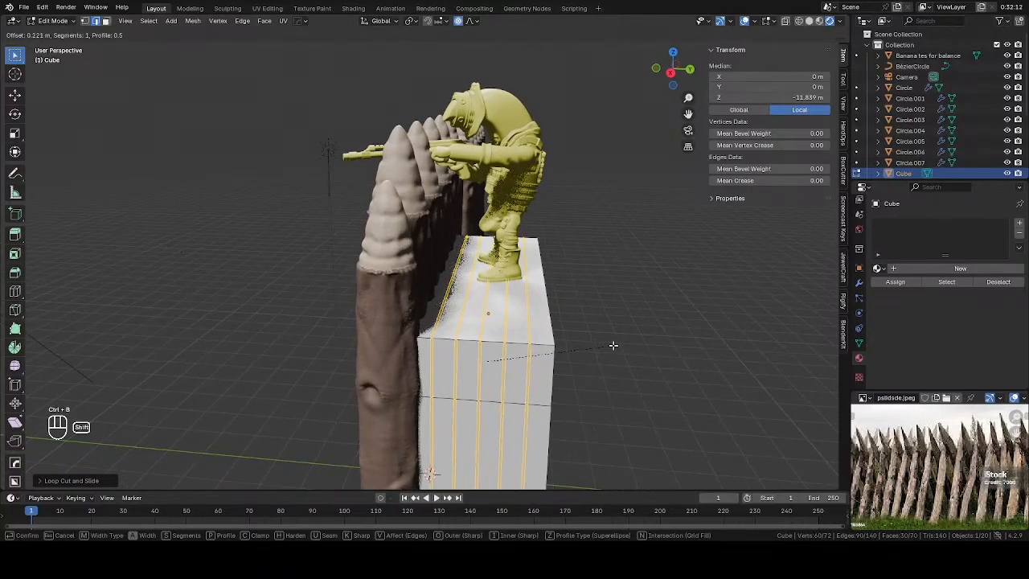
left_click(613, 345)
key("e")
key("s")
key("x")
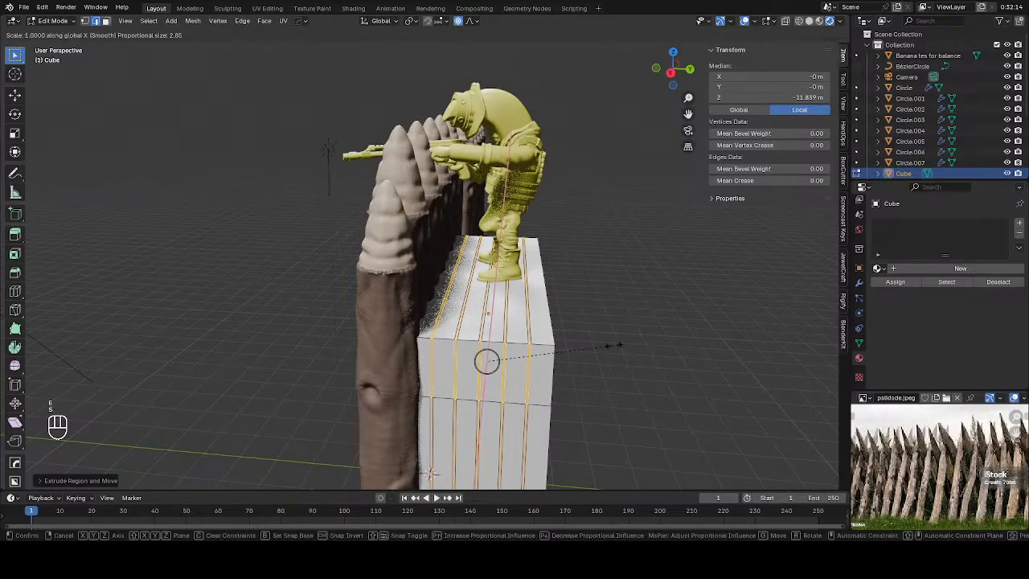
key("alt+s")
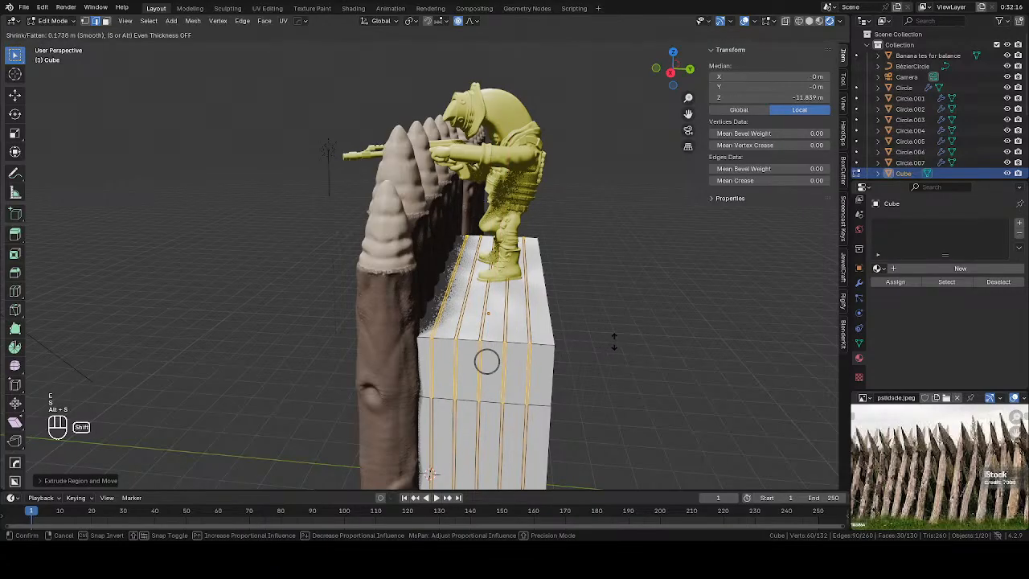
left_click(613, 345)
Step: Shrink the extruded strips inward by about 0.45 m to form grooves between the planks, and leave mesh editing
key("z")
left_click(648, 168)
middle_click_drag(649, 168, 595, 191)
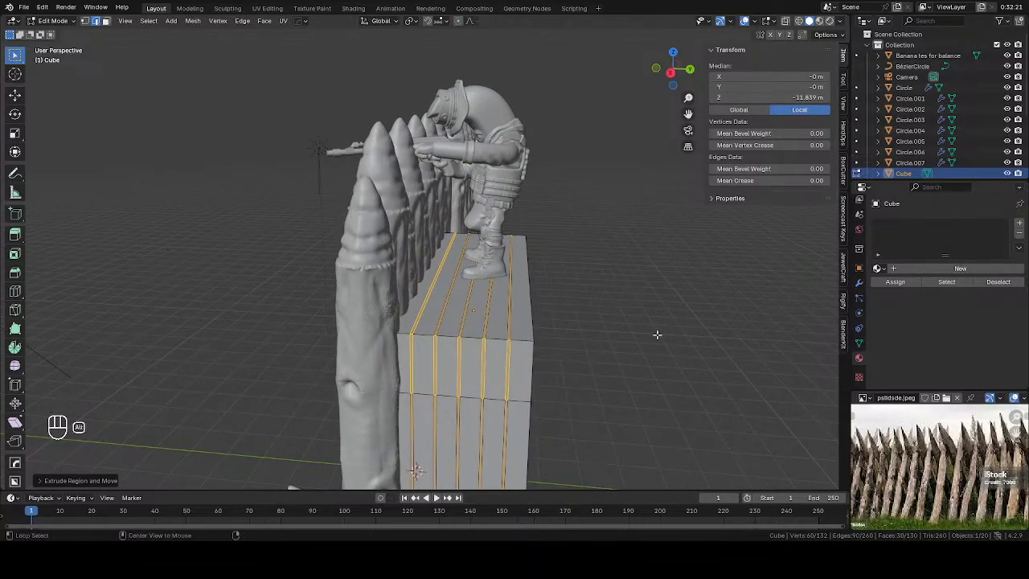
key("alt+s")
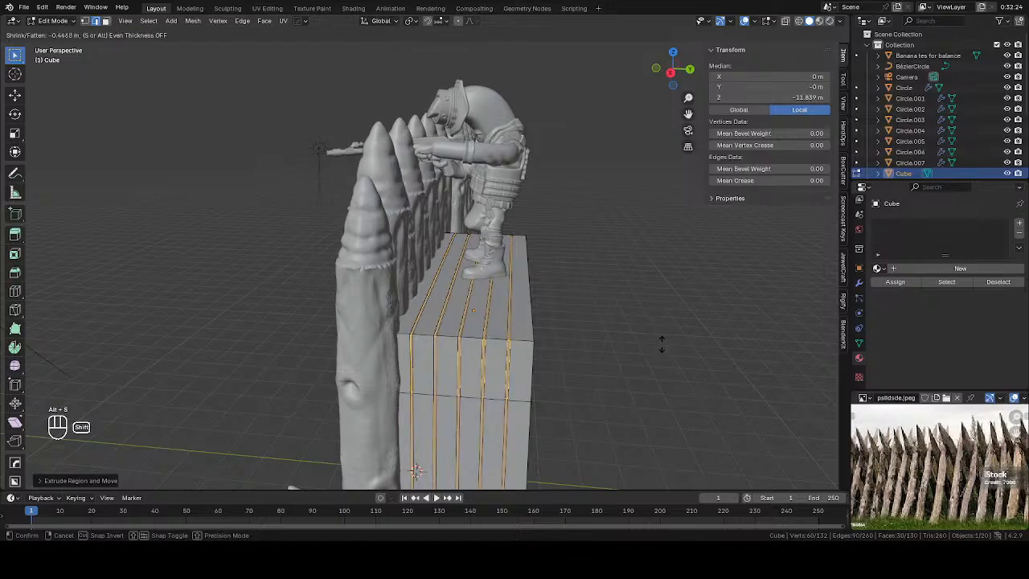
left_click(662, 362)
key("Tab")
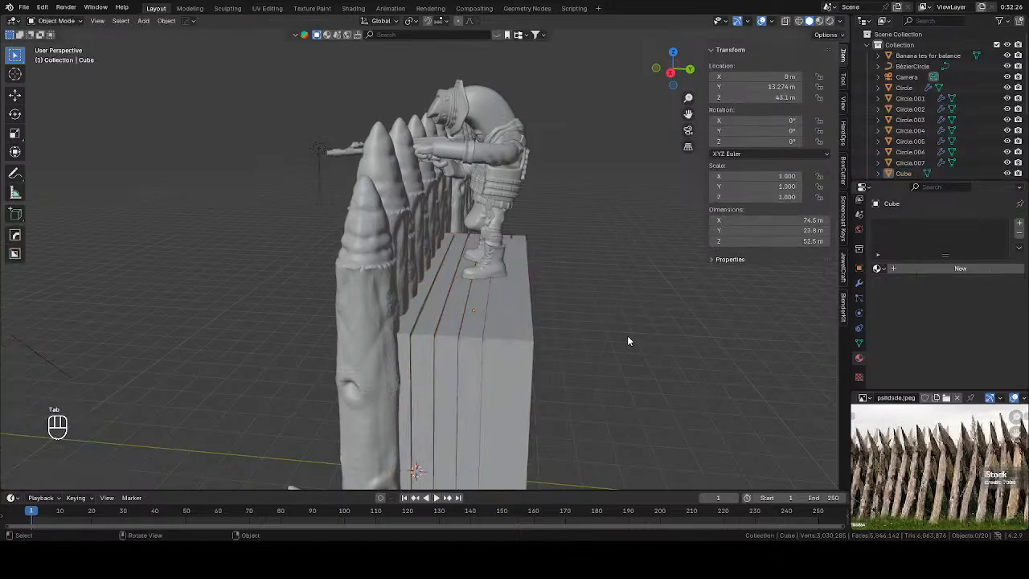
Step: Scale the grooved block along Y by about 1.137 so it is 27 m deep
middle_click_drag(628, 335, 587, 407)
left_click(489, 310)
scroll(518, 291, "up", 1)
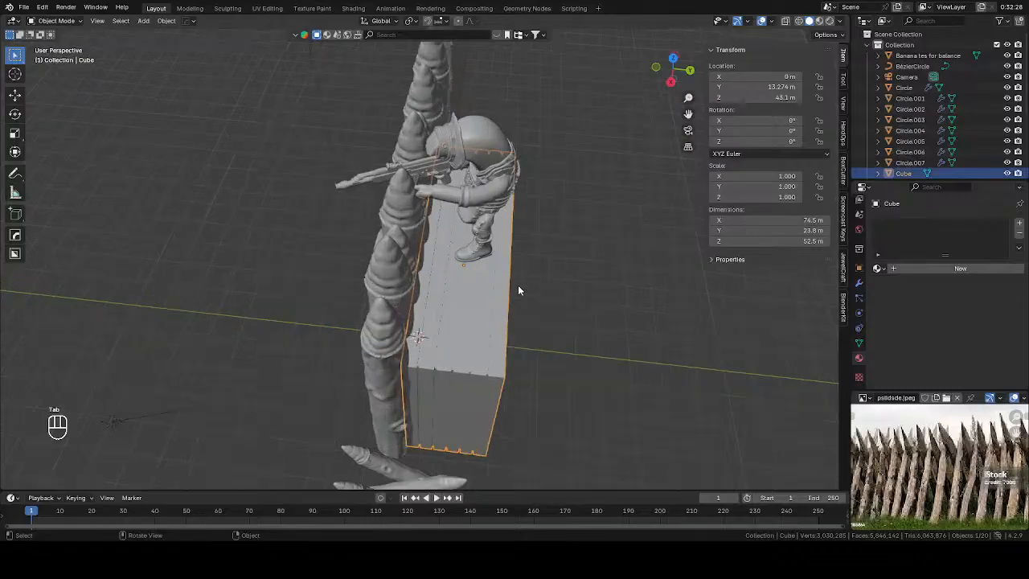
key("s")
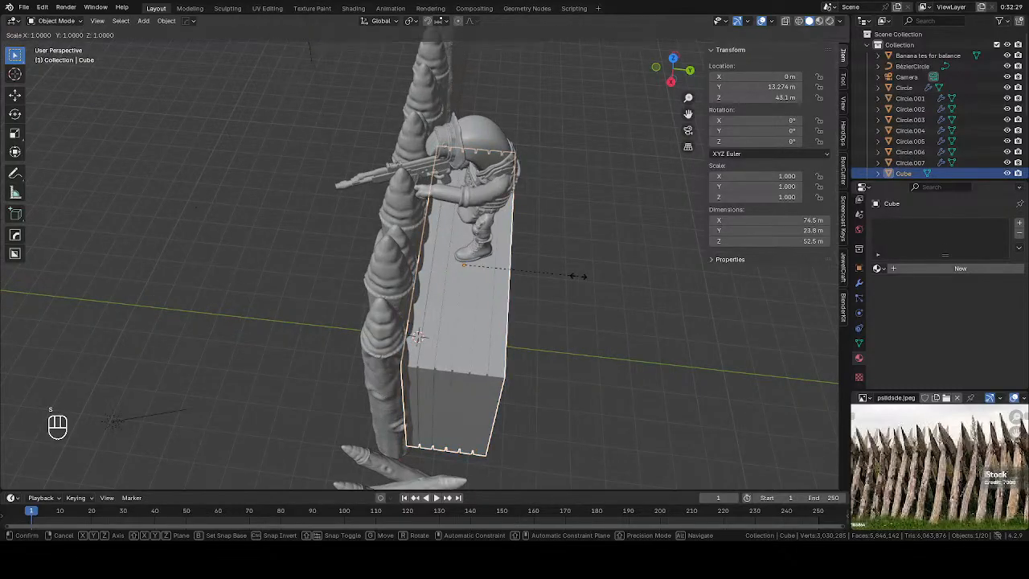
key("y")
left_click(593, 272)
key("g")
key("x")
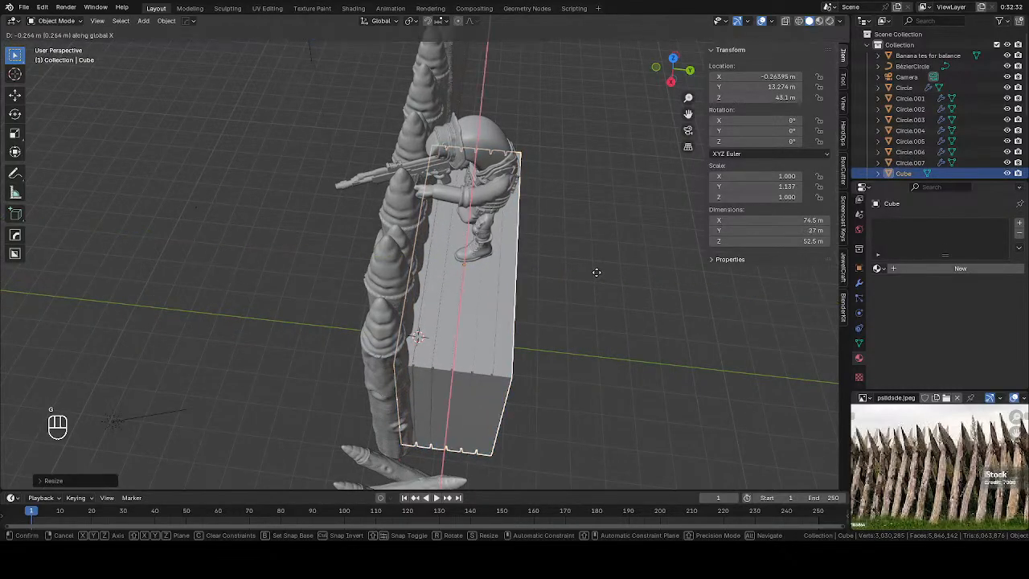
right_click(599, 271)
Step: Move the block along Y to about 14.3 m so it sits against the back of the palisade
key("g")
key("y")
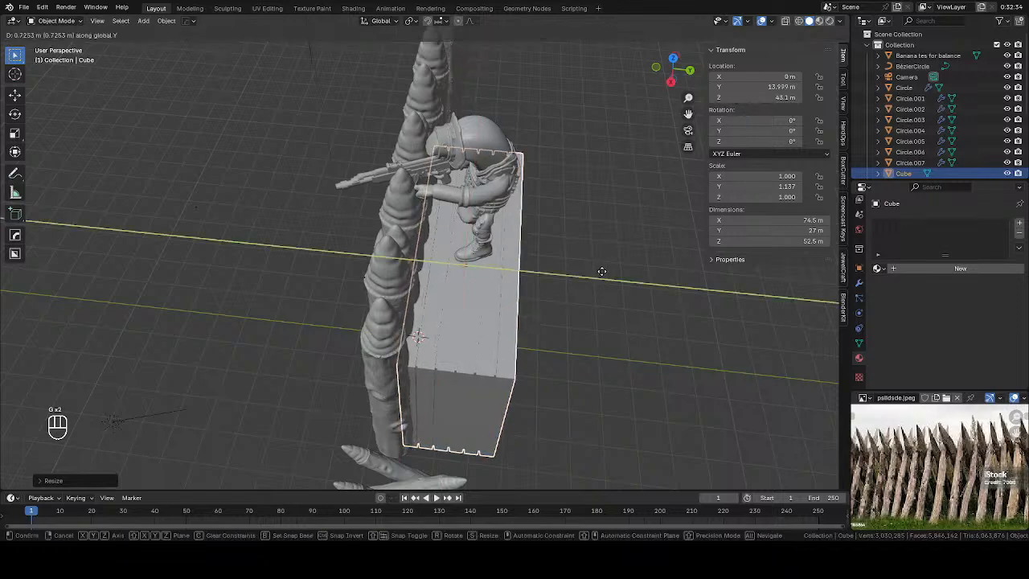
left_click(620, 283)
middle_click_drag(621, 288, 463, 293)
scroll(463, 292, "up", 4)
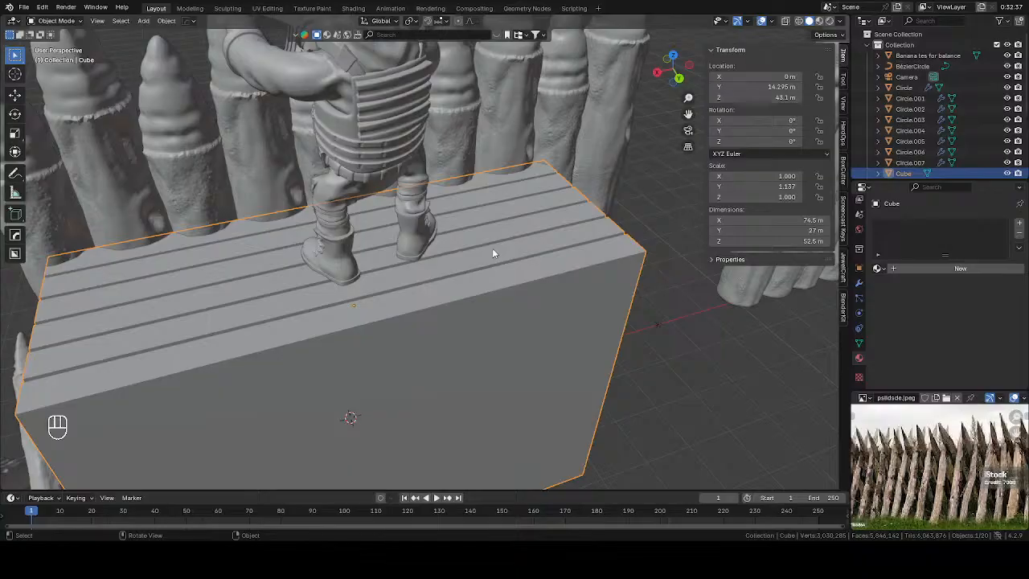
middle_click_drag(494, 254, 423, 230)
scroll(331, 258, "down", 3)
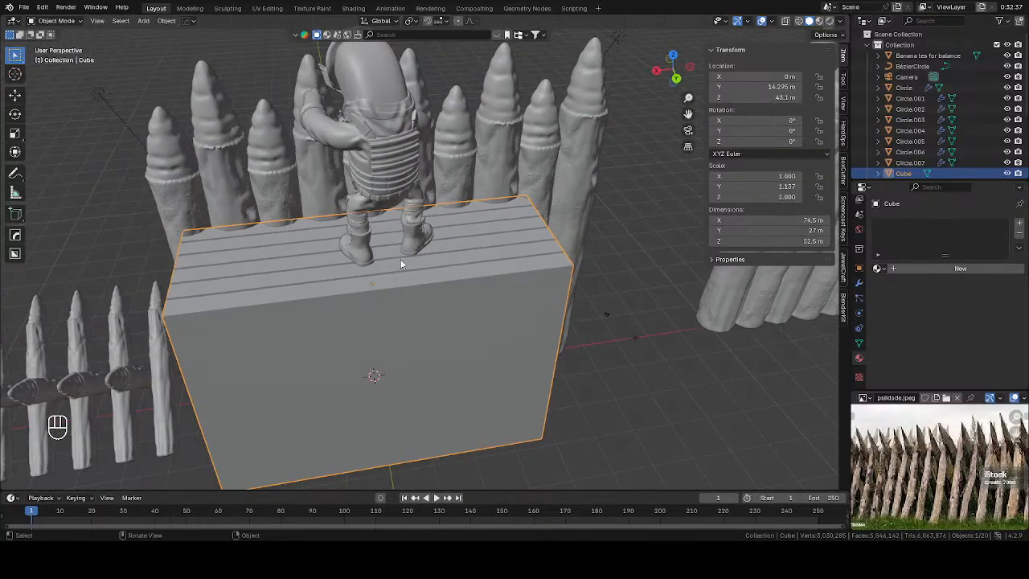
Step: In the orthographic back view, cut a vertical edge loop near the block's negative X end, at about X -32 m
key("Tab")
middle_click_drag(401, 264, 446, 324)
key("KP_1")
key("KP_3")
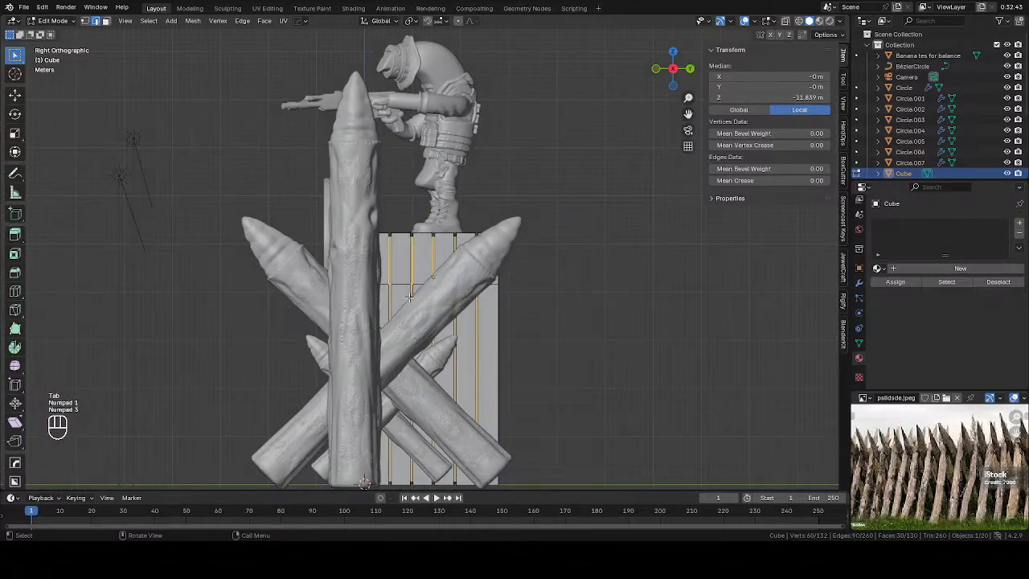
key("ctrl+KP_3")
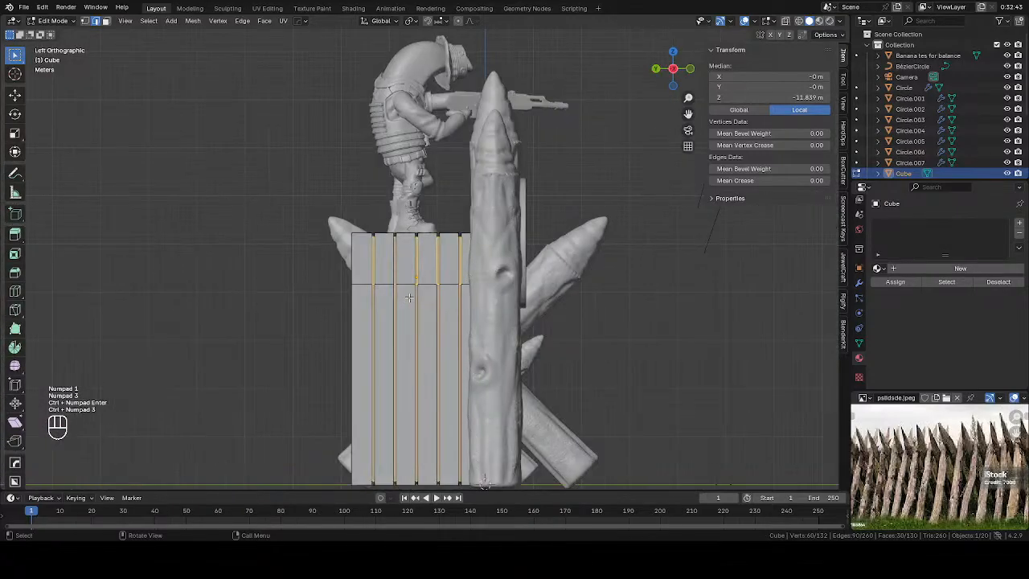
middle_click_drag(409, 297, 492, 293)
key("KP_1")
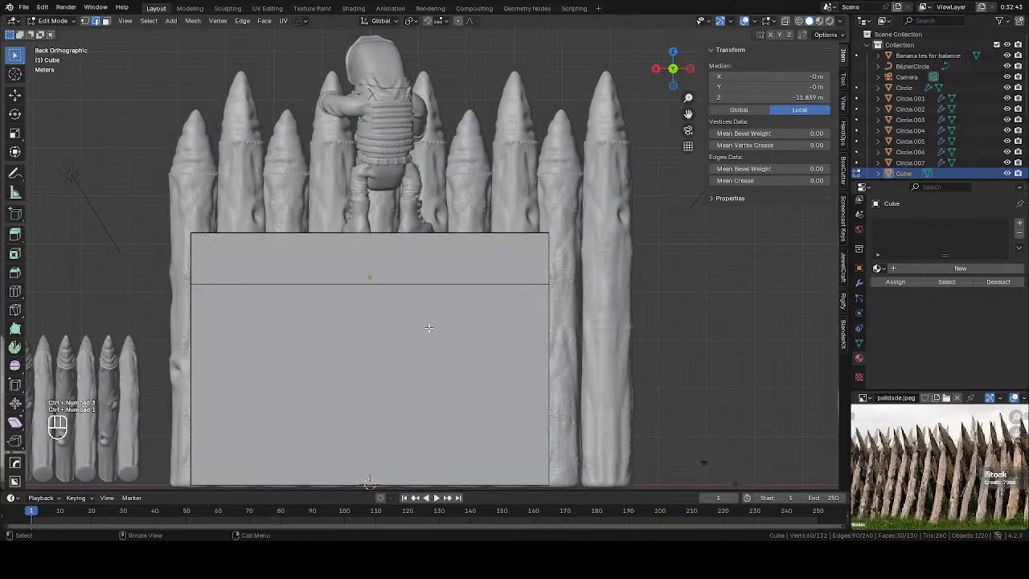
left_click(410, 332)
key("ctrl+KP_1")
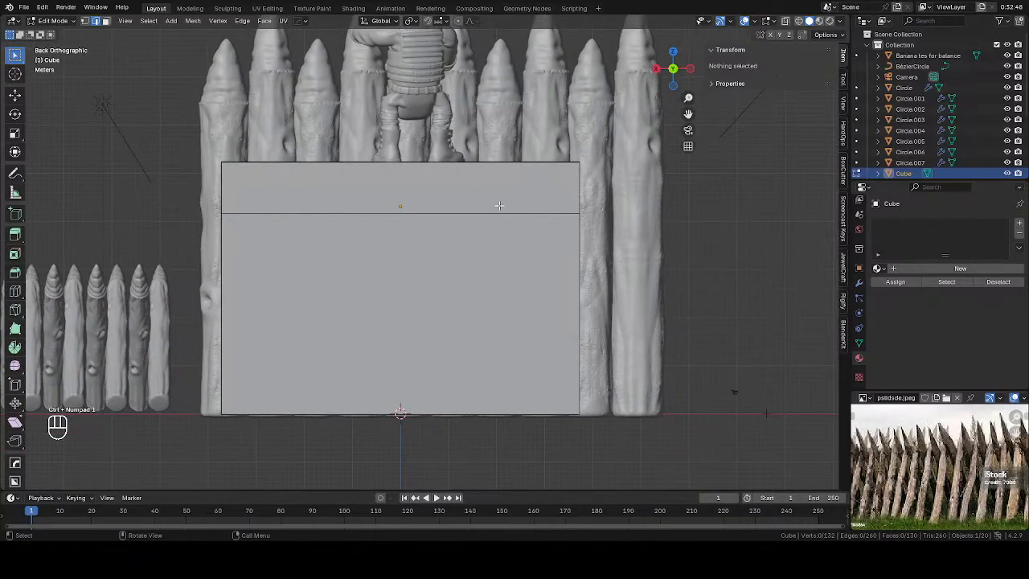
key("ctrl+r")
left_click(538, 172)
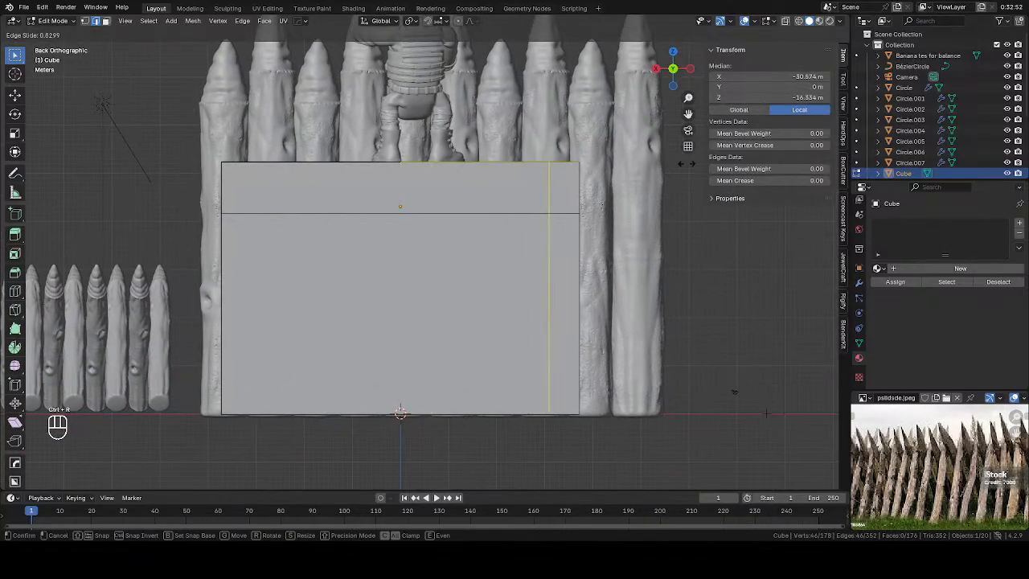
left_click(693, 162)
Step: Cut a matching vertical edge loop near the block's positive X end, at about X 32 m
key("ctrl+r")
left_click(282, 158)
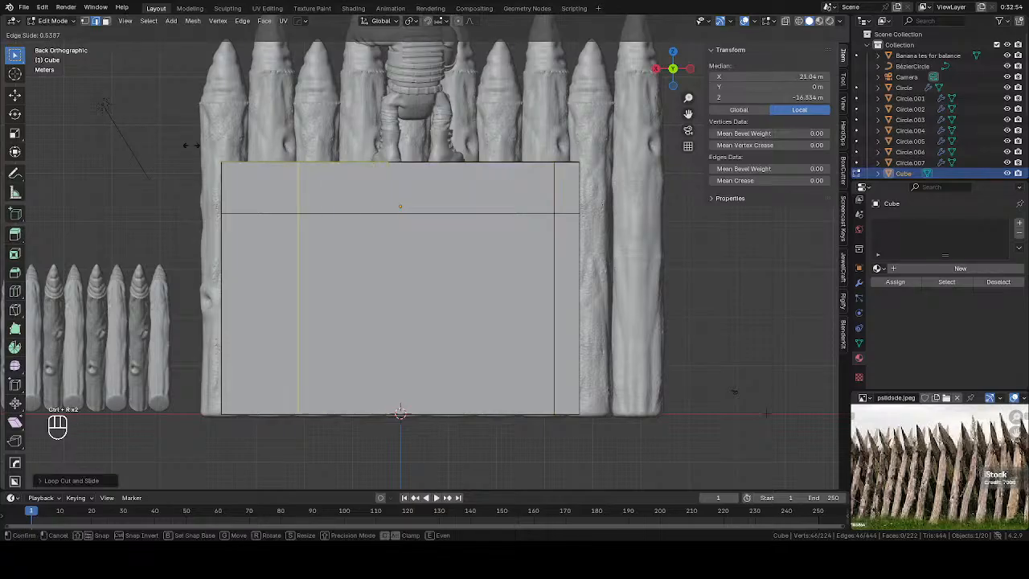
left_click(143, 144)
Step: Select the block's lower central faces through its full depth and bridge them to open the space between two legs
left_click(302, 243)
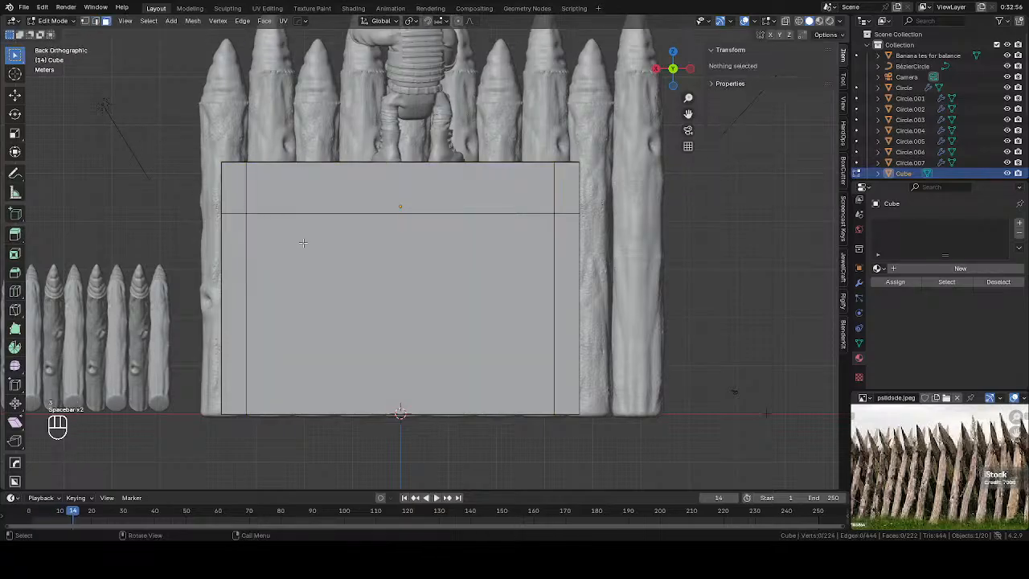
key("alt+z")
left_click_drag(302, 243, 516, 464)
right_click(615, 354)
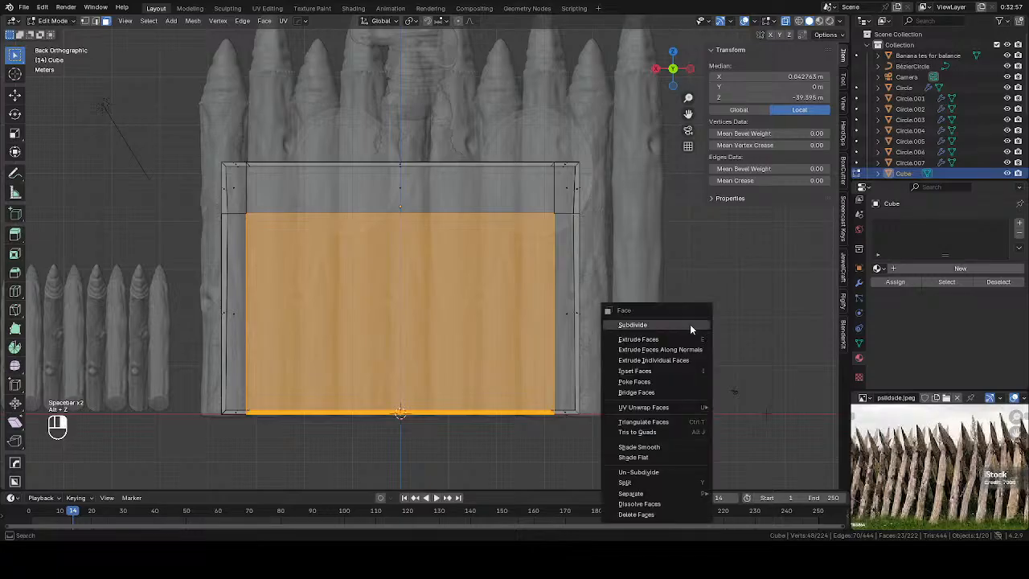
left_click(263, 21)
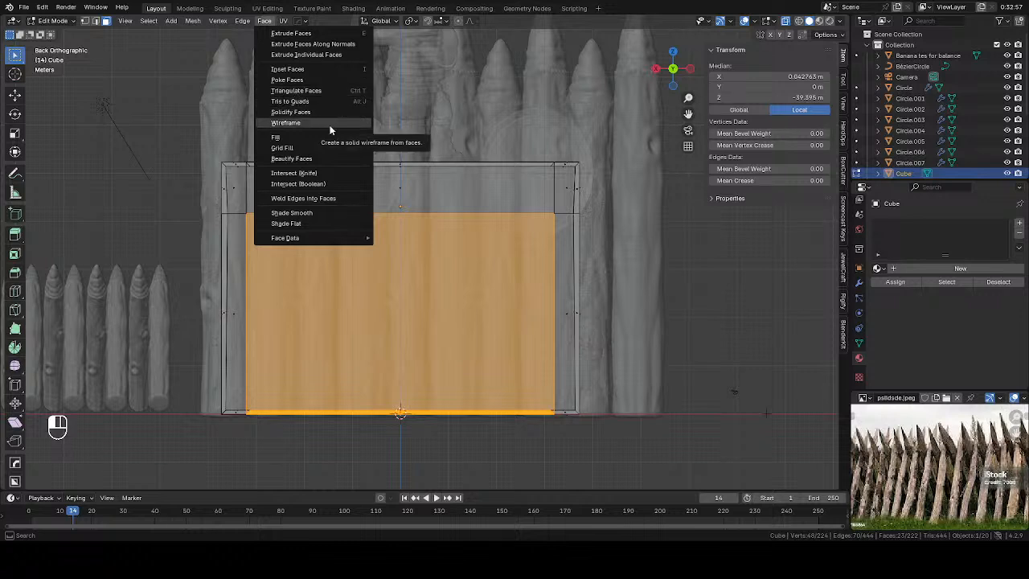
right_click(523, 240)
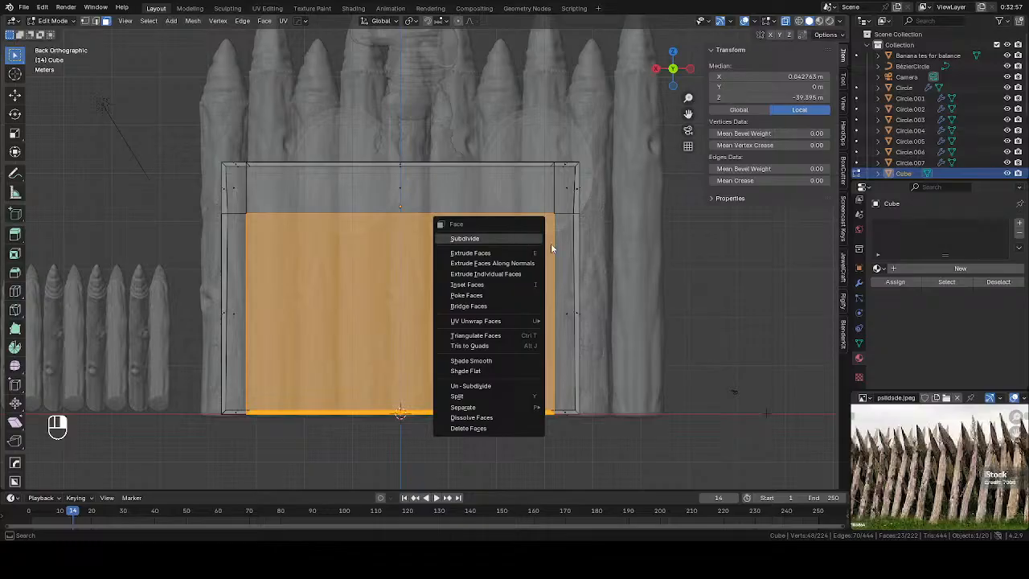
left_click(469, 306)
middle_click_drag(472, 316, 506, 347)
key("alt+z")
scroll(506, 347, "up", 2)
middle_click_drag(599, 333, 559, 305, "shift")
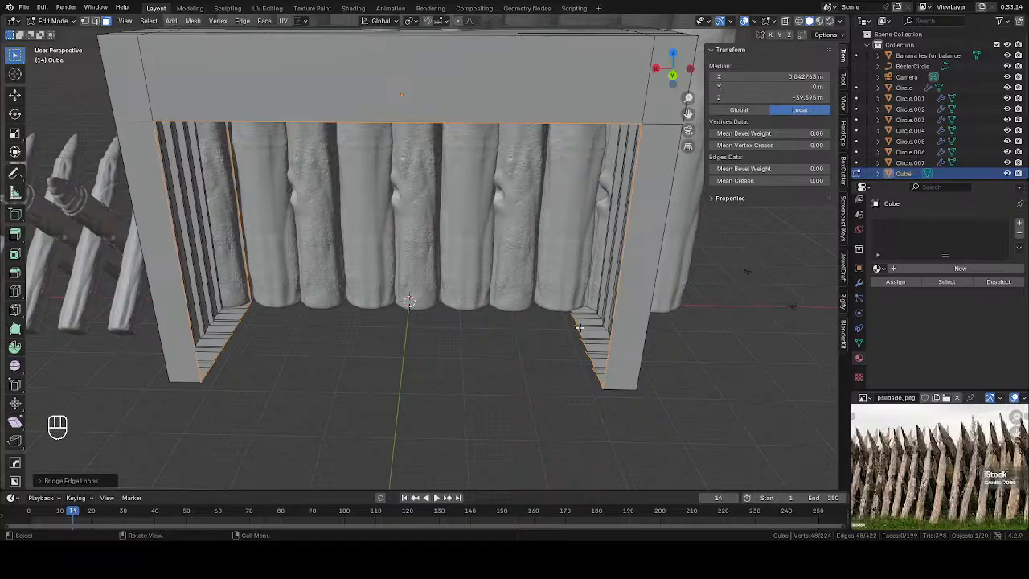
Step: Join the front and back corner vertices with an edge at each end of the opening, under the platform deck
key("2")
middle_click_drag(555, 170, 555, 147)
key("1")
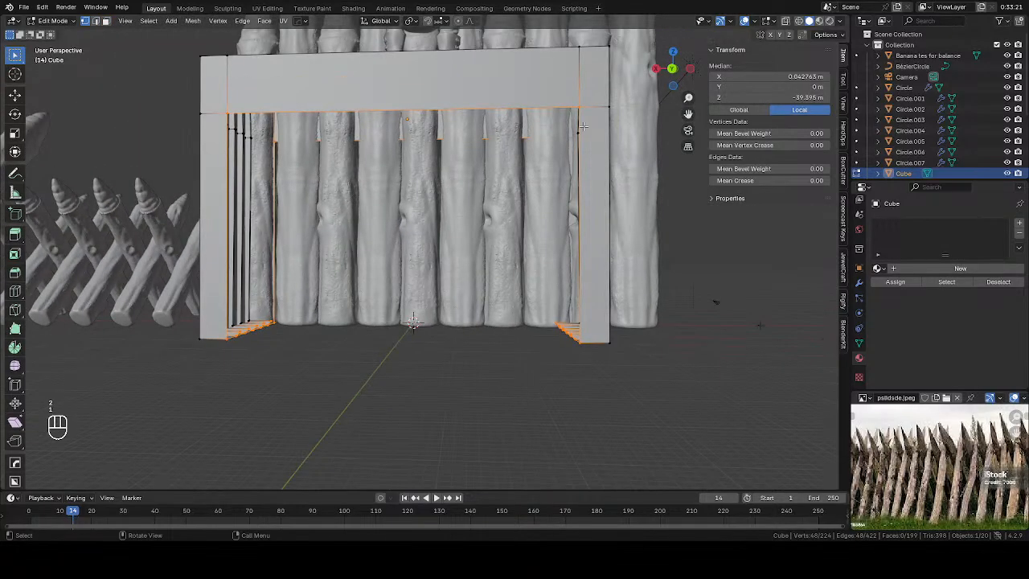
key("alt+z")
left_click(292, 144)
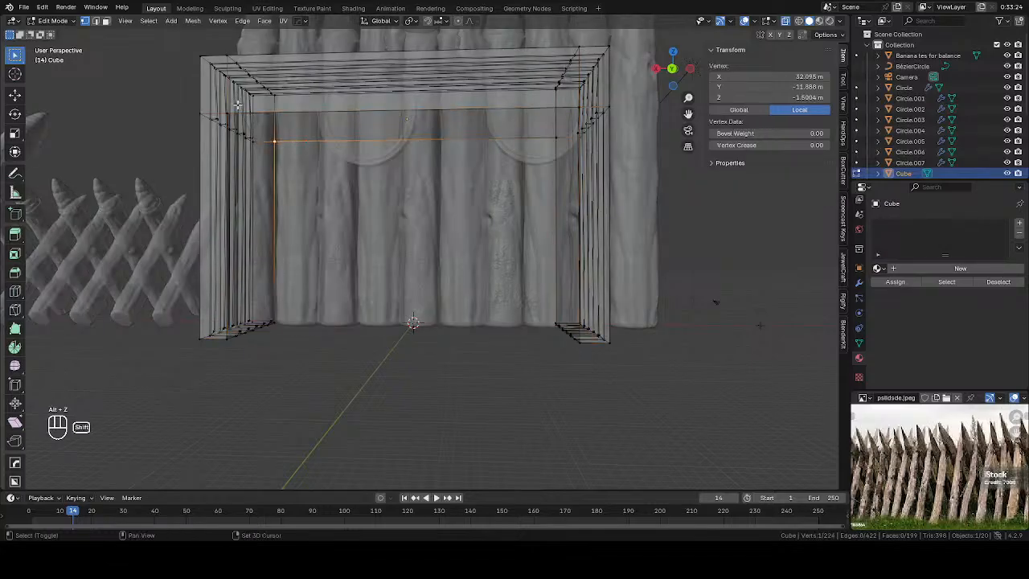
left_click(555, 128)
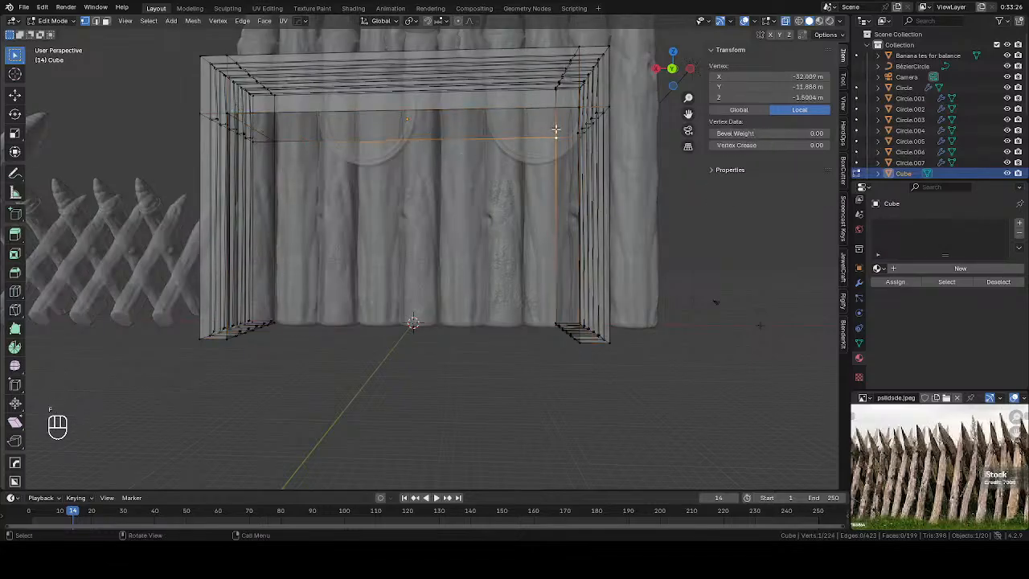
key("f")
Step: Fill the open underside of the deck between the two legs with a face
key("3")
left_click(565, 126)
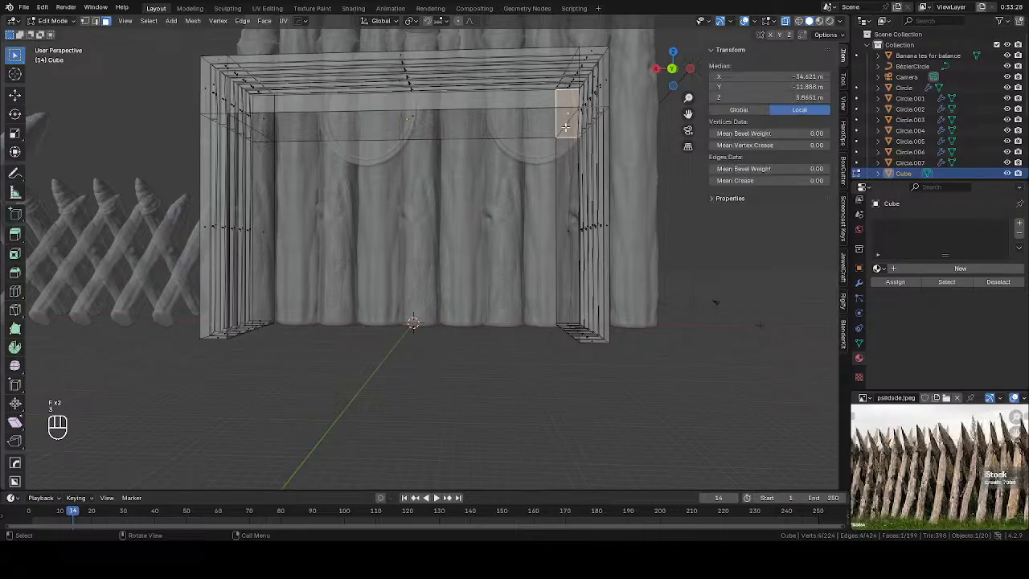
key("2")
left_click(503, 114)
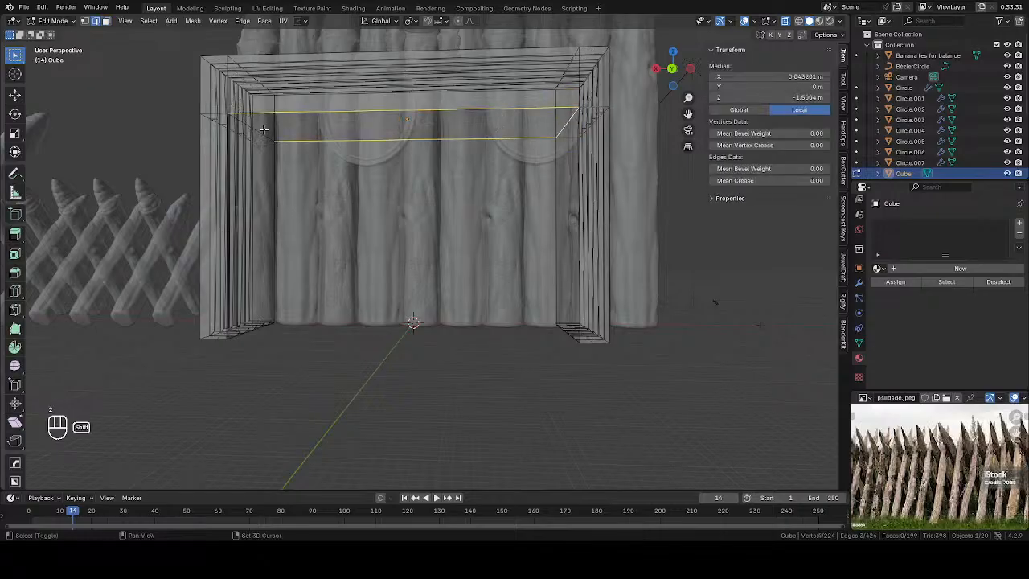
key("f")
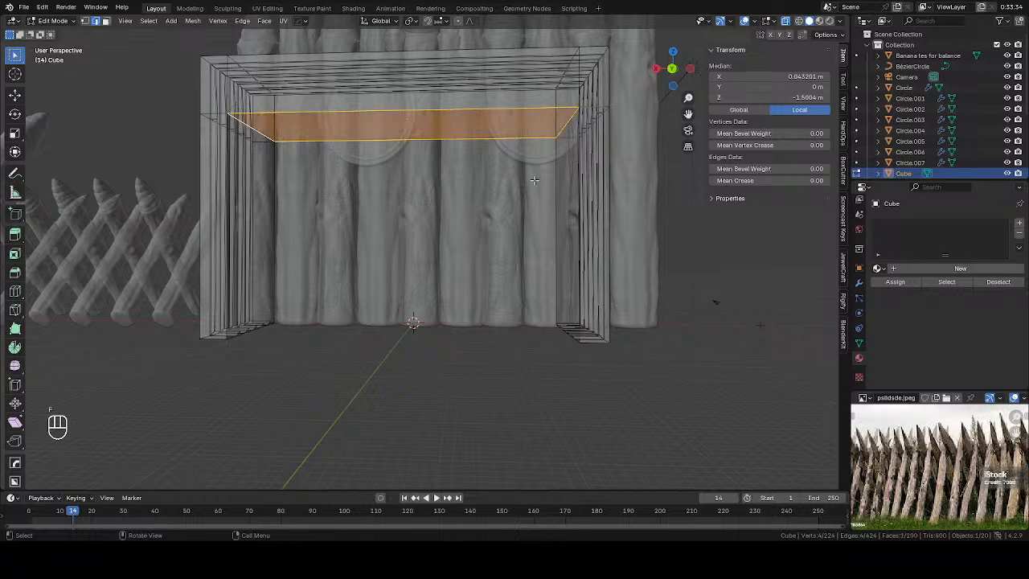
Step: Fill the open inner side of the negative X leg with a single face spanning its full depth
key("Tab")
key("alt+z")
middle_click_drag(451, 183, 459, 285)
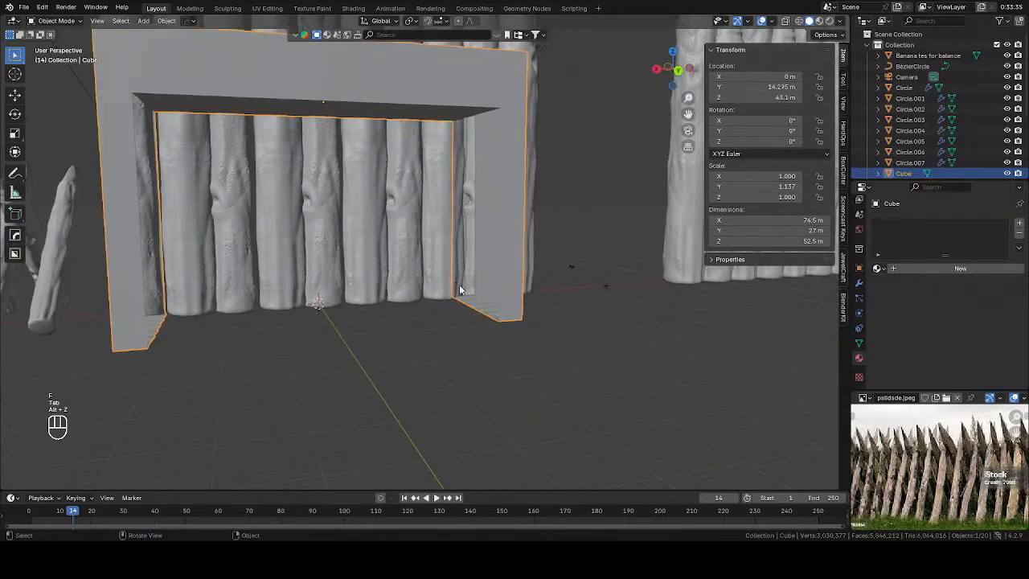
key("Tab")
key("2")
left_click(469, 115)
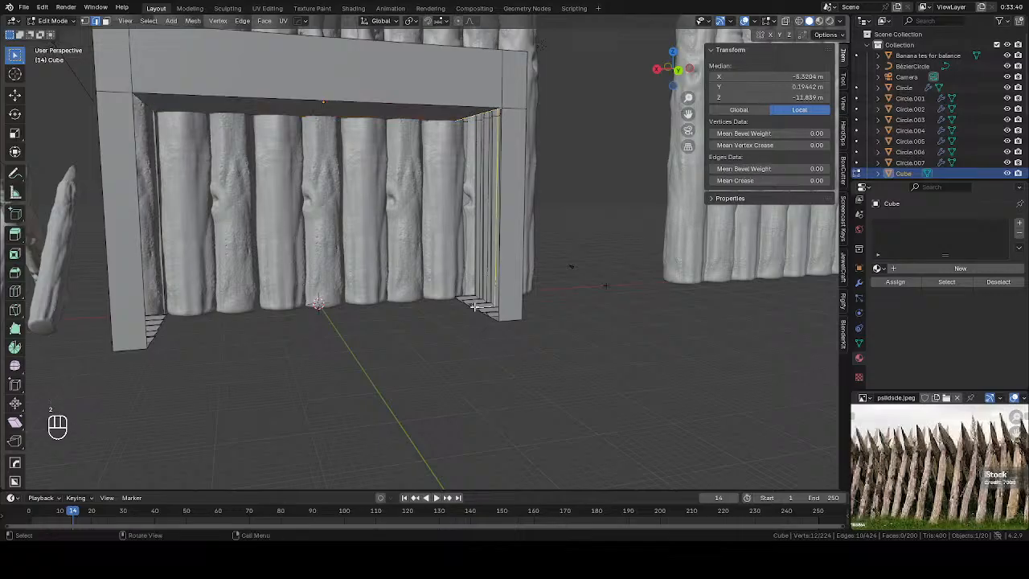
key("f")
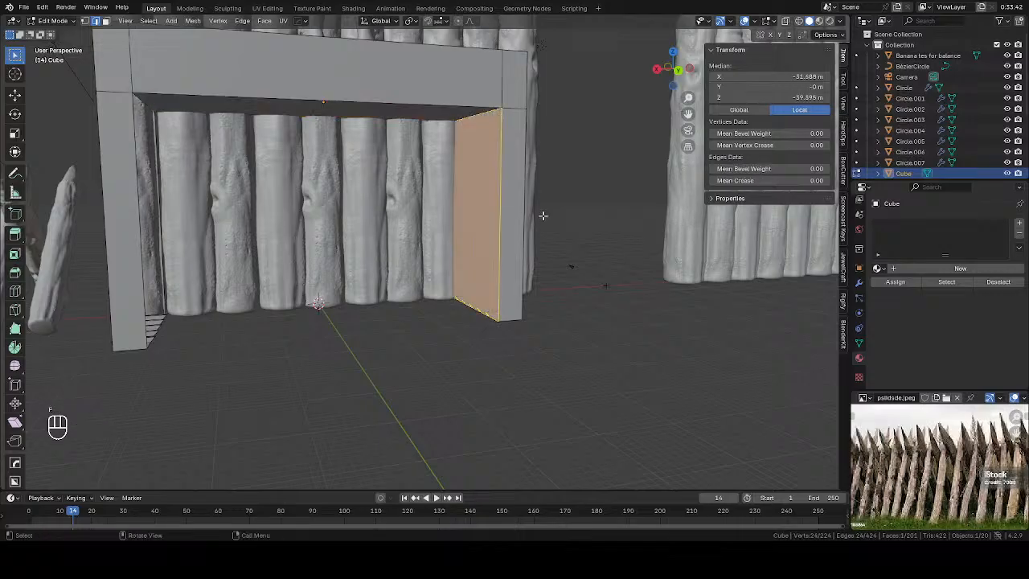
Step: Fill the open inner side of the positive X leg with a face and return to Object Mode
middle_click_drag(353, 250, 321, 361)
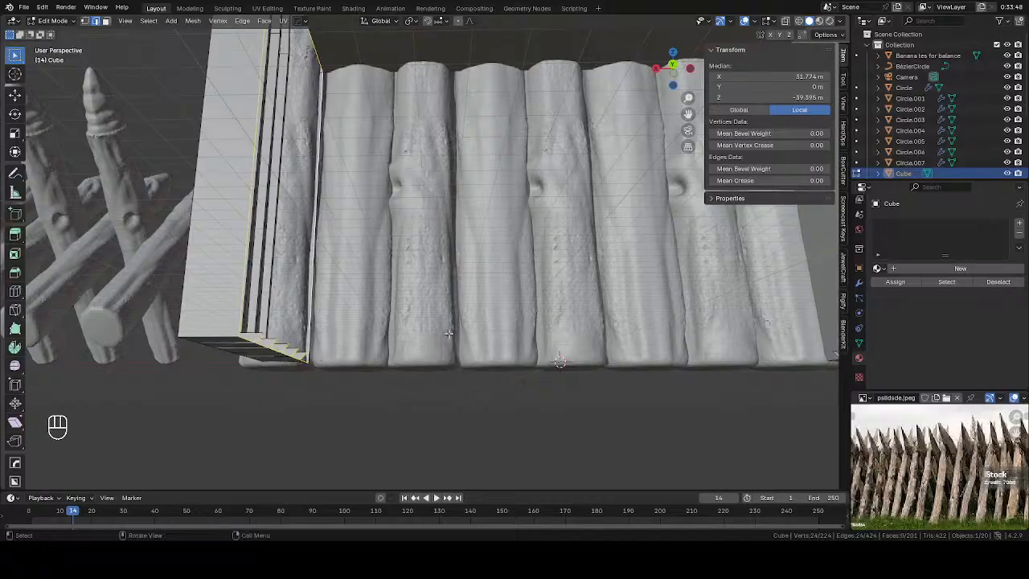
key("f")
scroll(498, 346, "down", 5)
key("Tab")
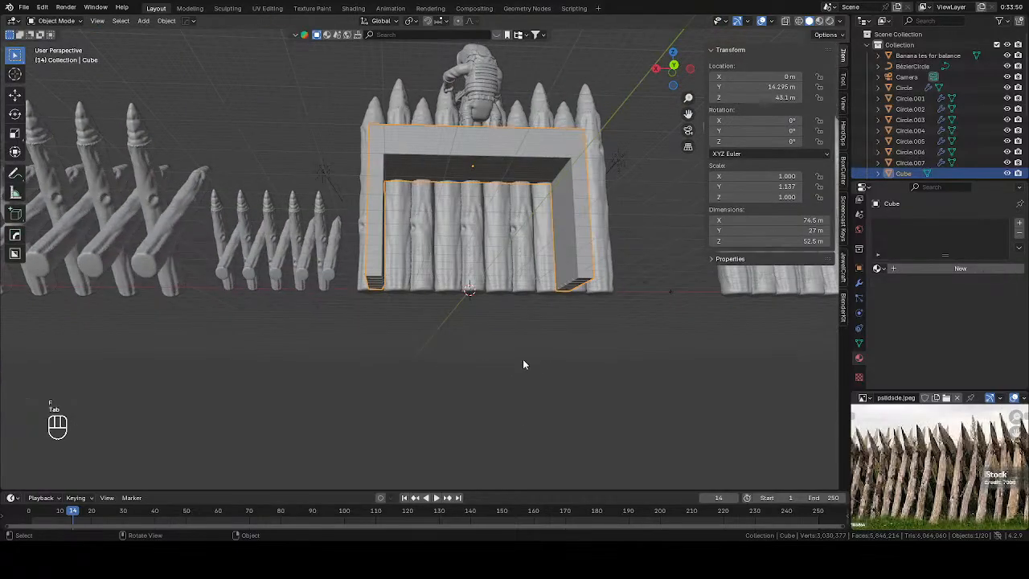
Step: Cut horizontal edge loops around the platform's deck and return to Object Mode
left_click(523, 364)
middle_click_drag(522, 365, 490, 333)
left_click(414, 158)
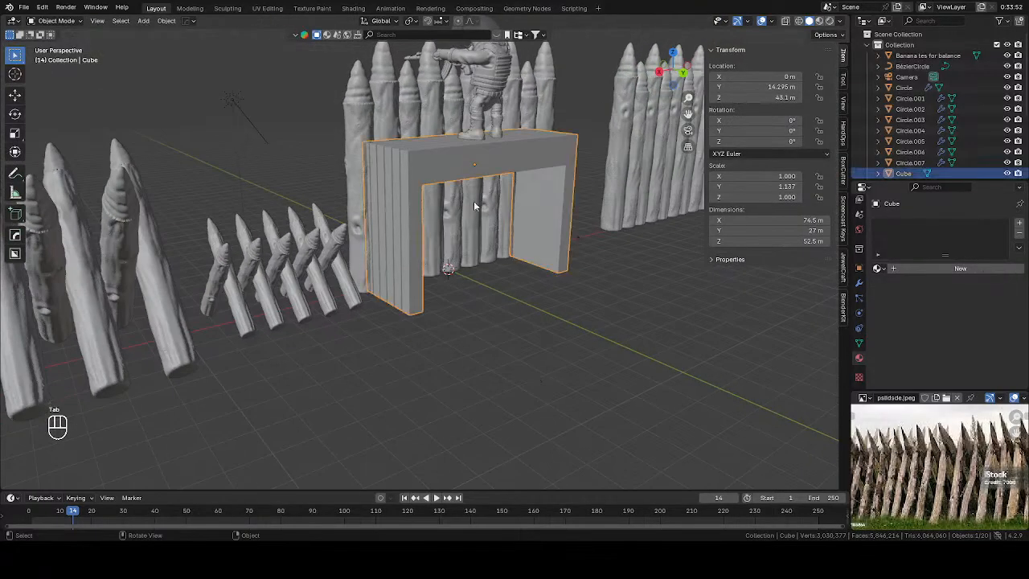
middle_click_drag(474, 201, 555, 234)
key("Tab")
key("ctrl+r")
scroll(595, 217, "up", 1)
left_click(646, 207)
right_click(647, 208)
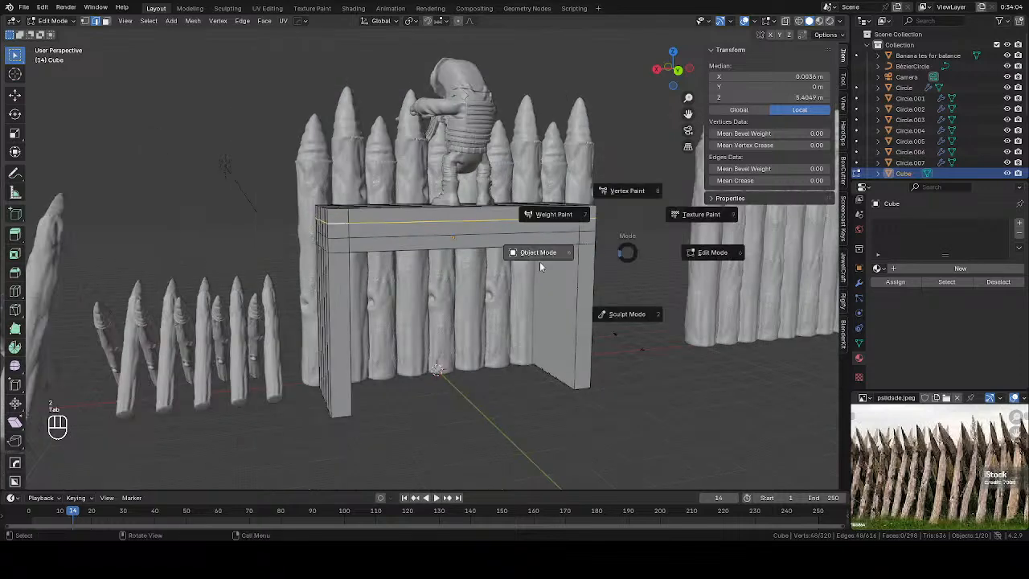
left_click(539, 261)
Step: Preview the walls, barricades and platform in Rendered shading from several angles, then restore Solid shading
middle_click_drag(539, 261, 637, 365)
key("z")
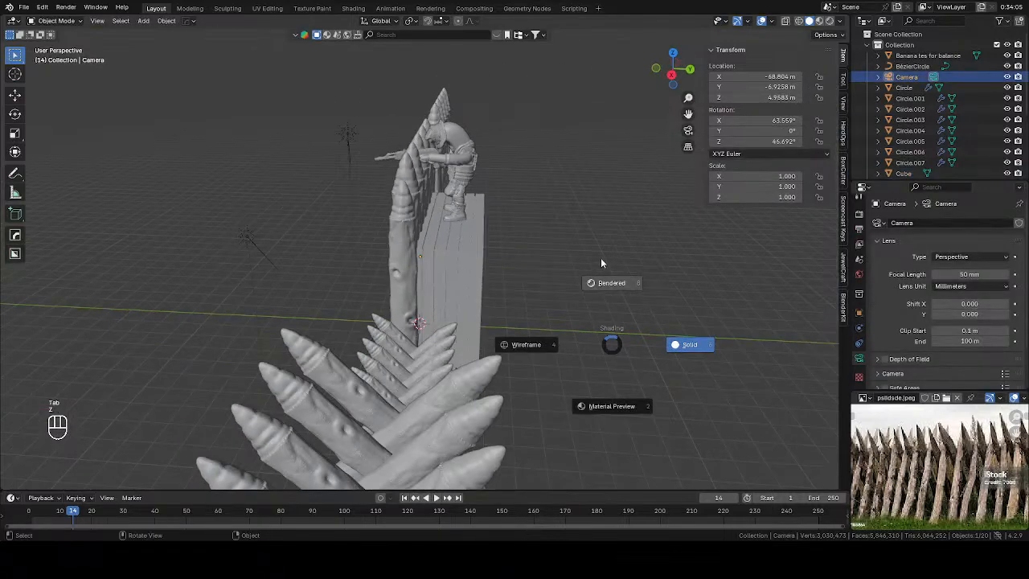
left_click(600, 263)
mouse_move(601, 263)
middle_mouse_down()
mouse_move(596, 271)
mouse_move(600, 262)
mouse_move(661, 265)
mouse_move(734, 283)
mouse_move(516, 276)
mouse_move(664, 260)
mouse_move(437, 257)
middle_mouse_up()
middle_click_drag(450, 358, 483, 354)
mouse_move(409, 367)
middle_mouse_down()
mouse_move(491, 344)
mouse_move(427, 352)
mouse_move(507, 353)
mouse_move(527, 338)
mouse_move(508, 334)
mouse_move(530, 334)
mouse_move(406, 271)
mouse_move(469, 306)
mouse_move(387, 302)
mouse_move(503, 278)
middle_mouse_up()
left_click(432, 304)
key("z")
left_click(552, 306)
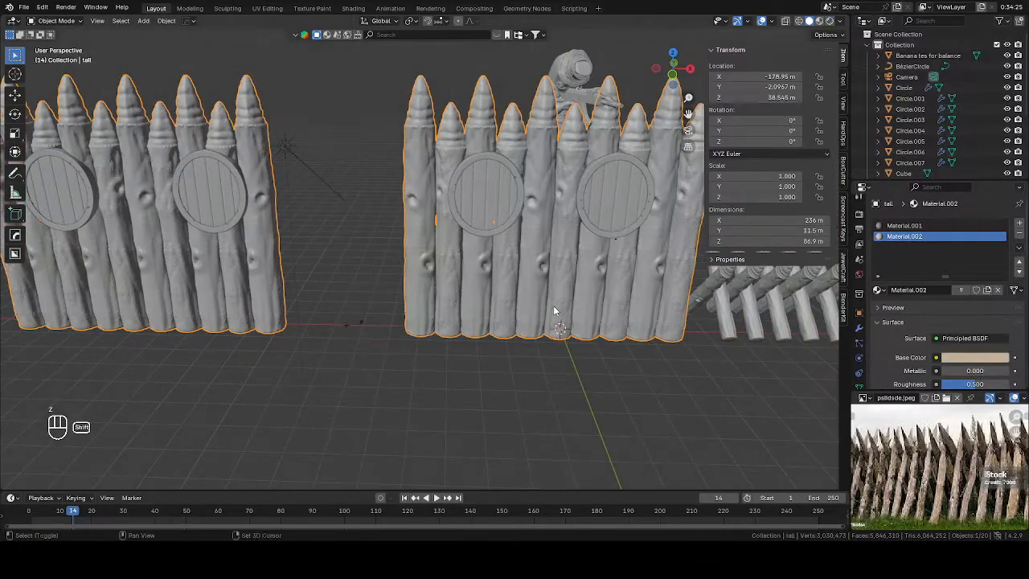
Step: Save the file and apply the Array and Mirror modifiers on the tall palisade wall
scroll(480, 305, "up", 4)
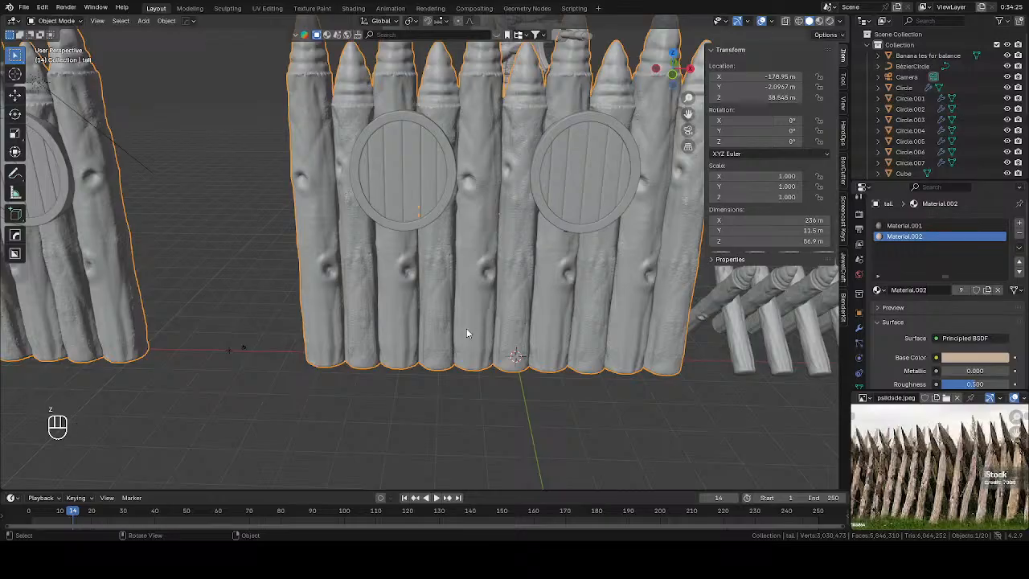
middle_click_drag(494, 291, 468, 274)
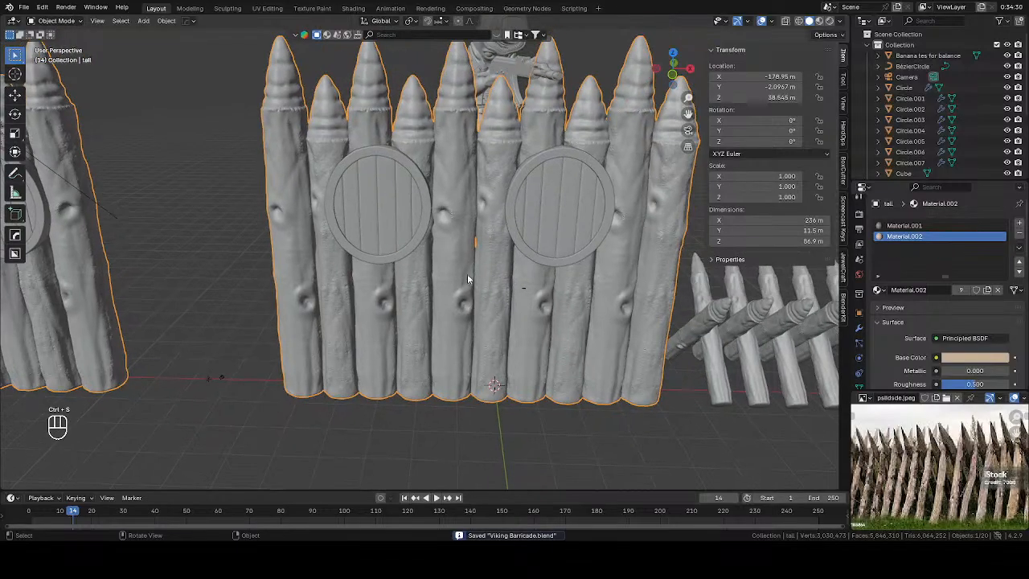
left_click(545, 225)
left_click(575, 259)
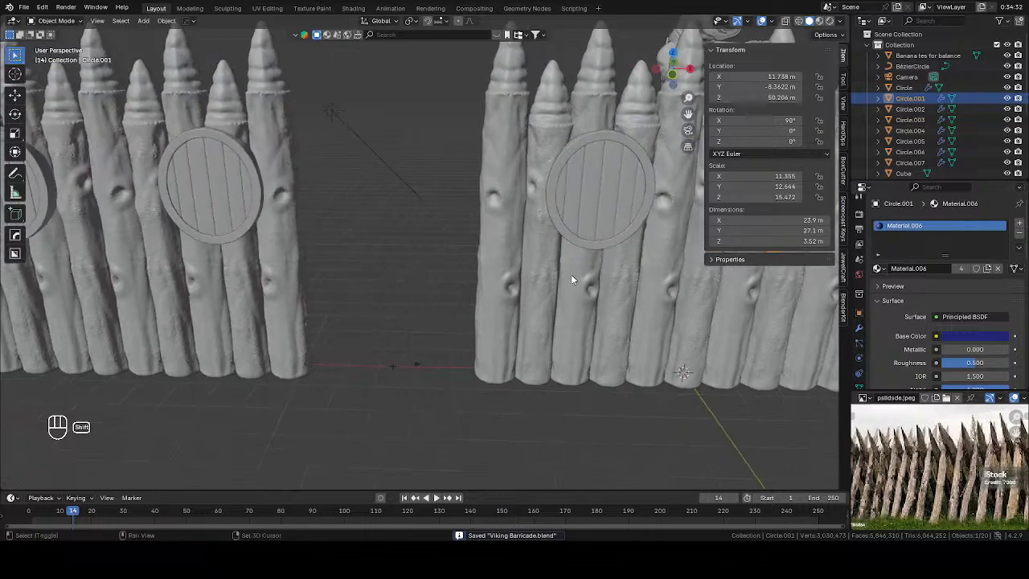
left_click(310, 279)
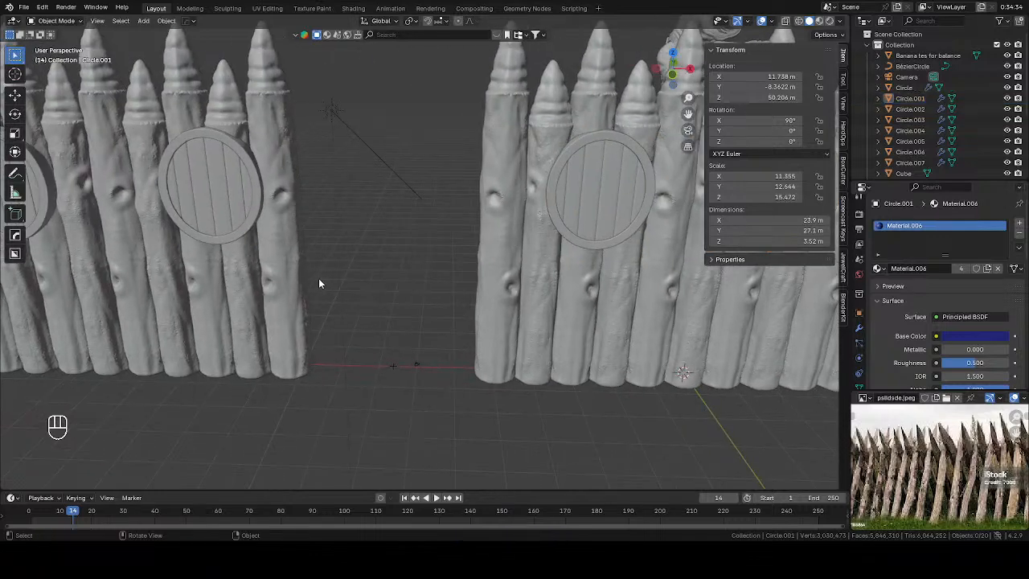
left_click(860, 329)
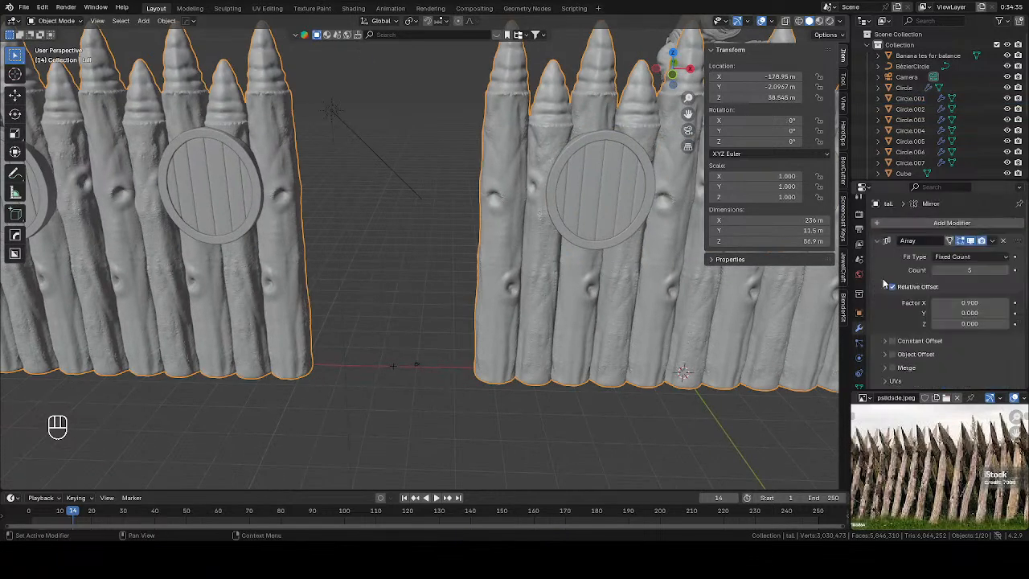
left_click(990, 253)
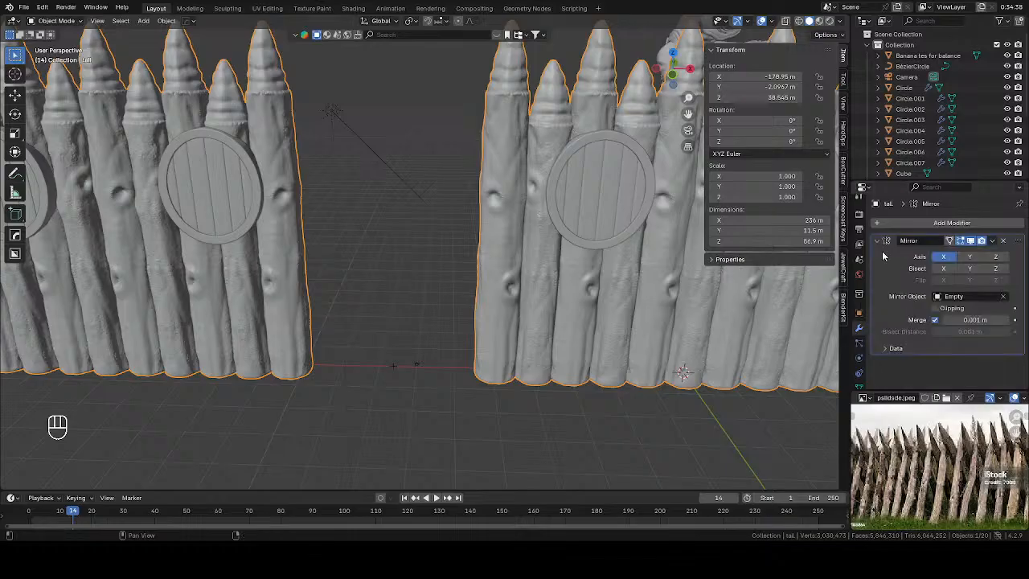
left_click(992, 241)
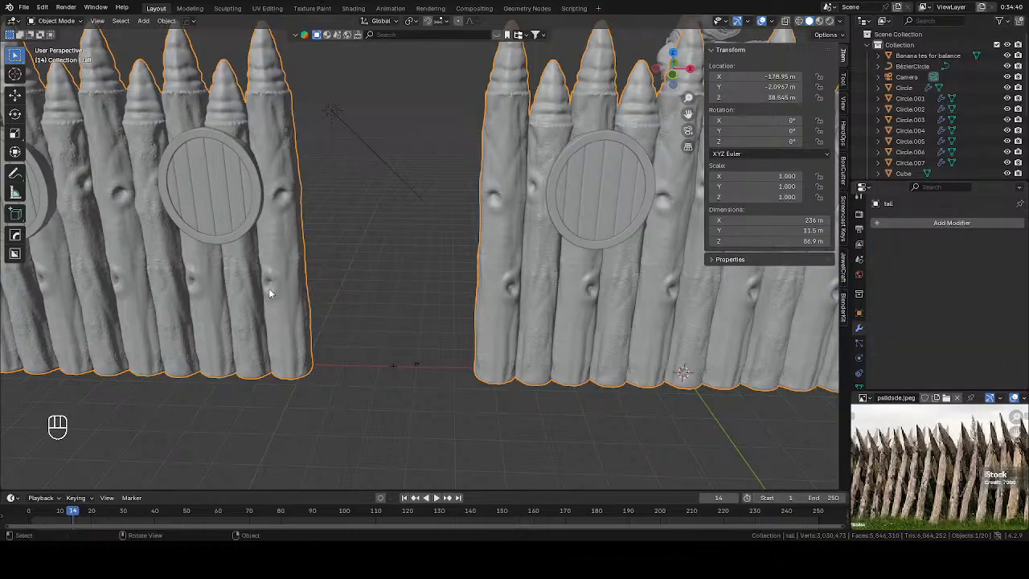
Step: Switch the tall palisade wall to Sculpt Mode and clear its mask
key("Tab")
left_click(286, 378)
mouse_move(286, 339)
middle_mouse_down("shift")
mouse_move(356, 335)
mouse_move(476, 303)
middle_mouse_up("shift")
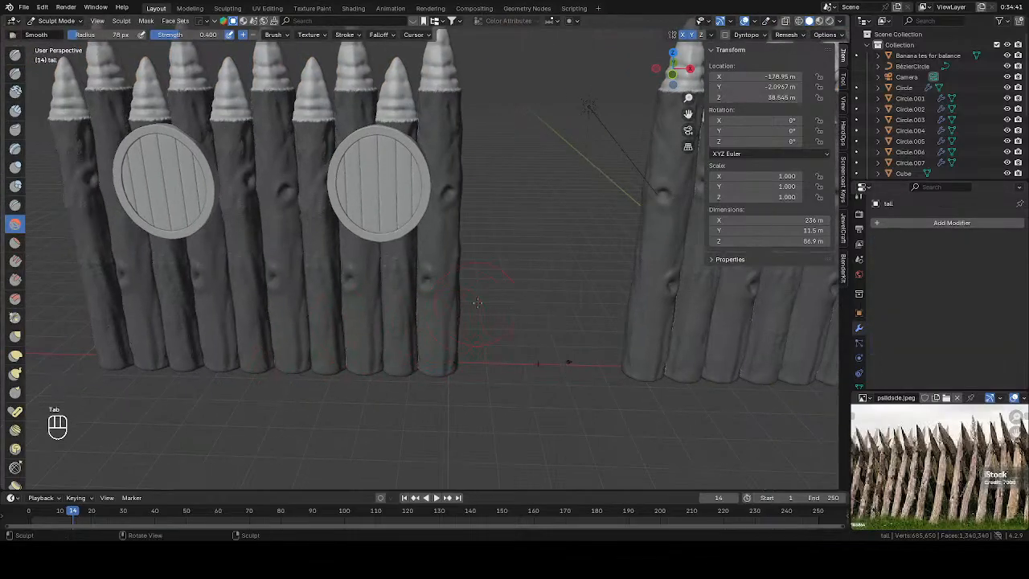
key("alt+m")
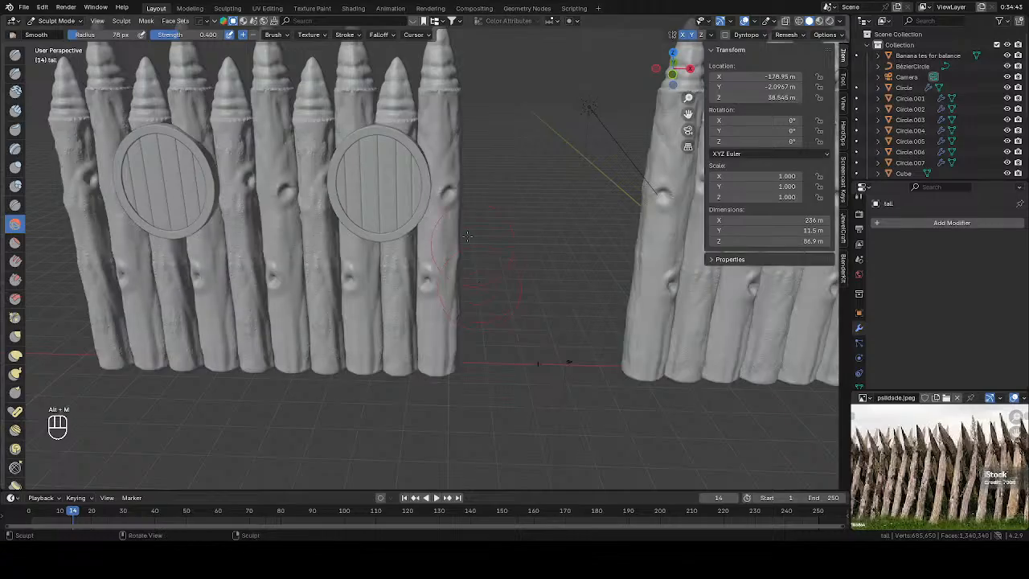
Step: Choose the Crease brush with a 26 px radius, try a diagonal cut on the wall's end log, and undo it
left_click(14, 204)
key("f")
left_click(473, 139)
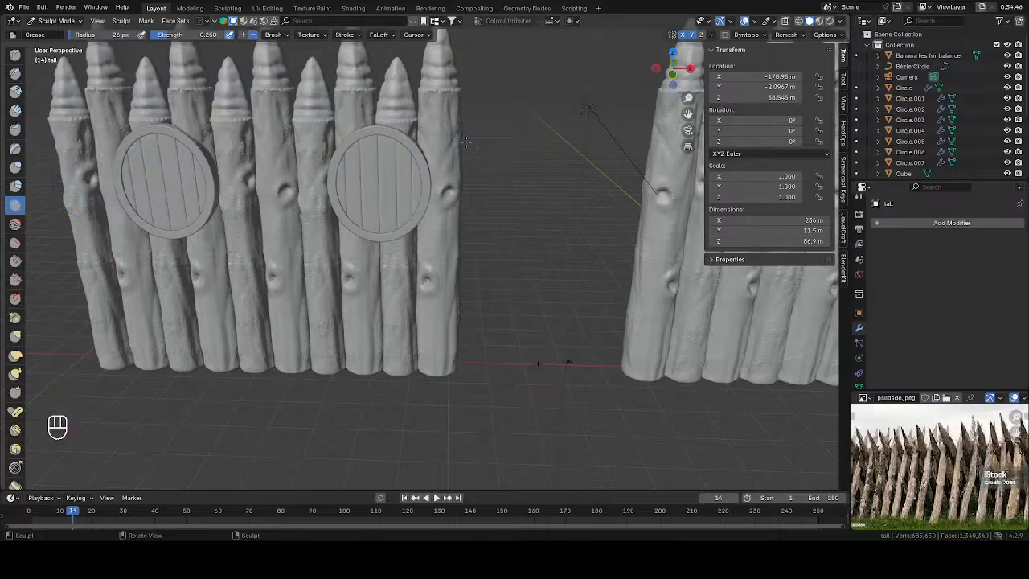
left_click_drag(442, 179, 466, 135)
key("ctrl+z")
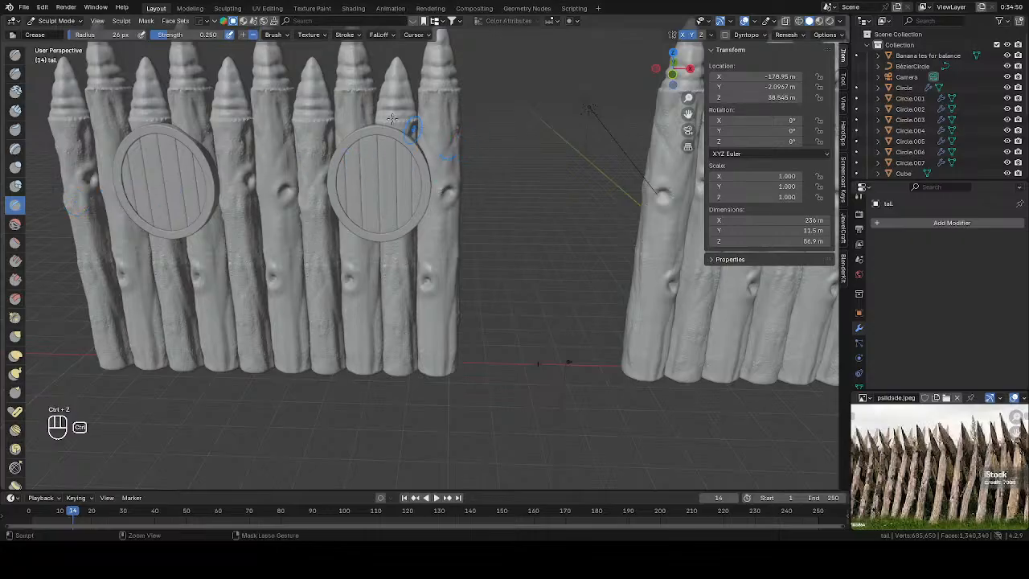
key("ctrl+z")
Step: Clear the wall's mask and set the Crease brush to strength 0.653 and radius 10 px, with sculpt mirroring off
left_click_drag(172, 36, 201, 35)
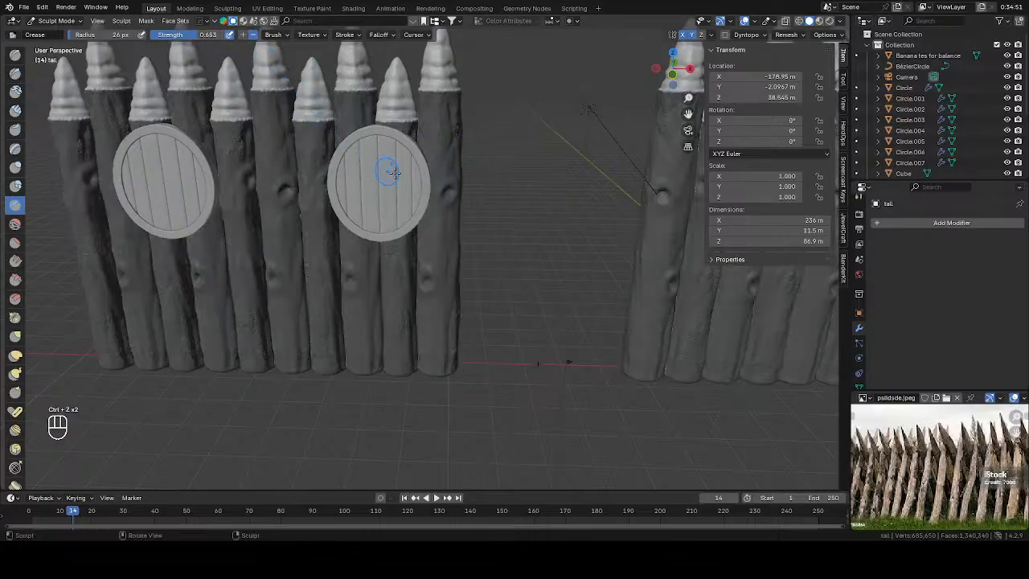
key("alt+m")
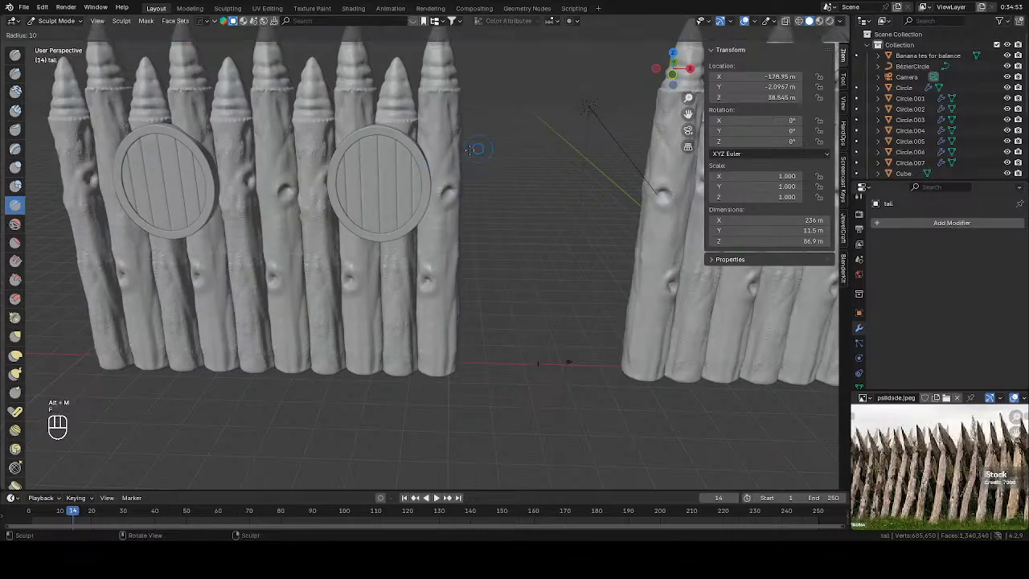
key("f")
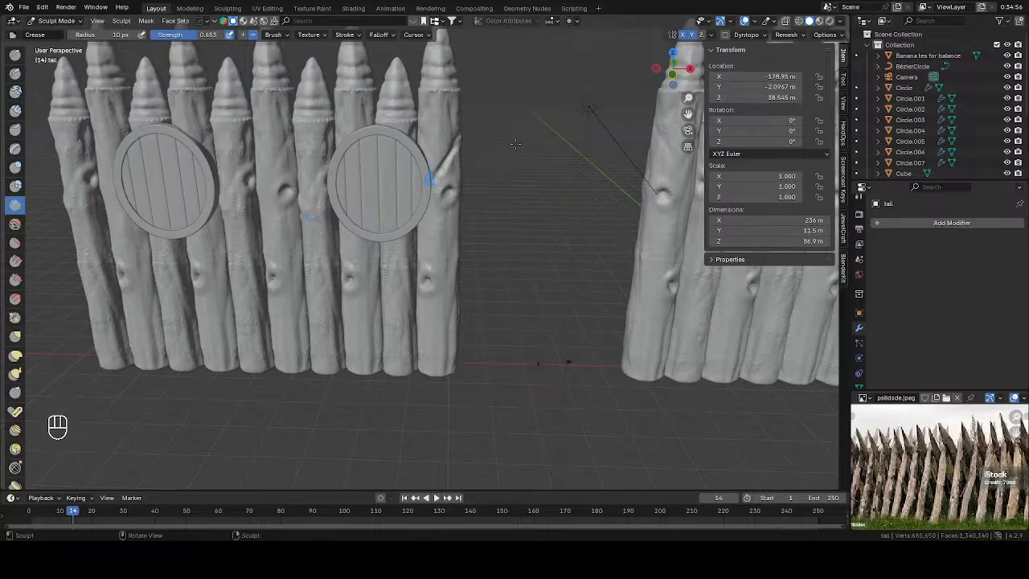
left_click(685, 35)
Step: Carve crossing diagonal slashes between the two shields and another slash low on the logs beneath the shield nearest the gap
left_click_drag(243, 172, 325, 250)
left_click_drag(336, 158, 238, 270)
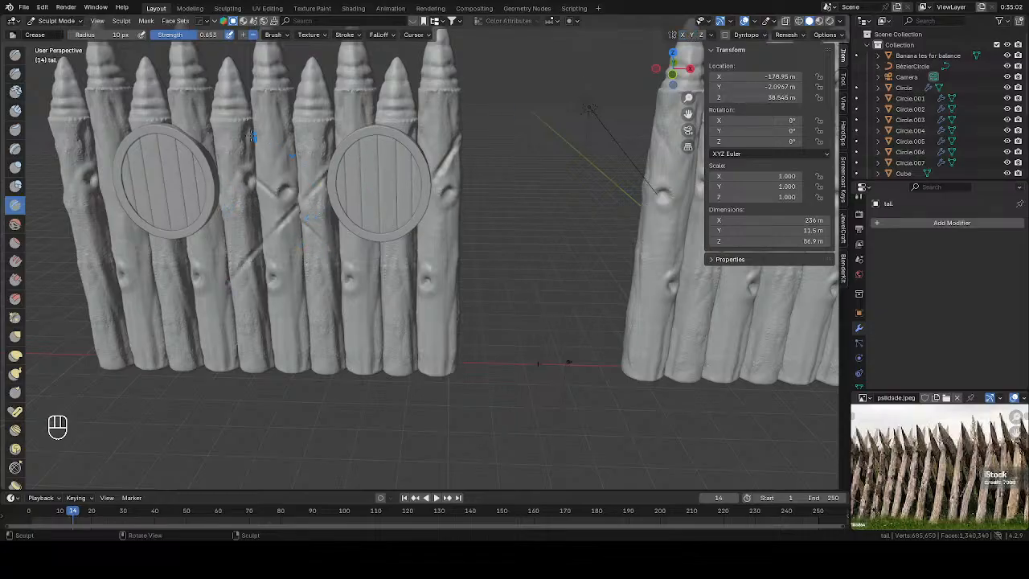
left_click_drag(455, 227, 386, 346)
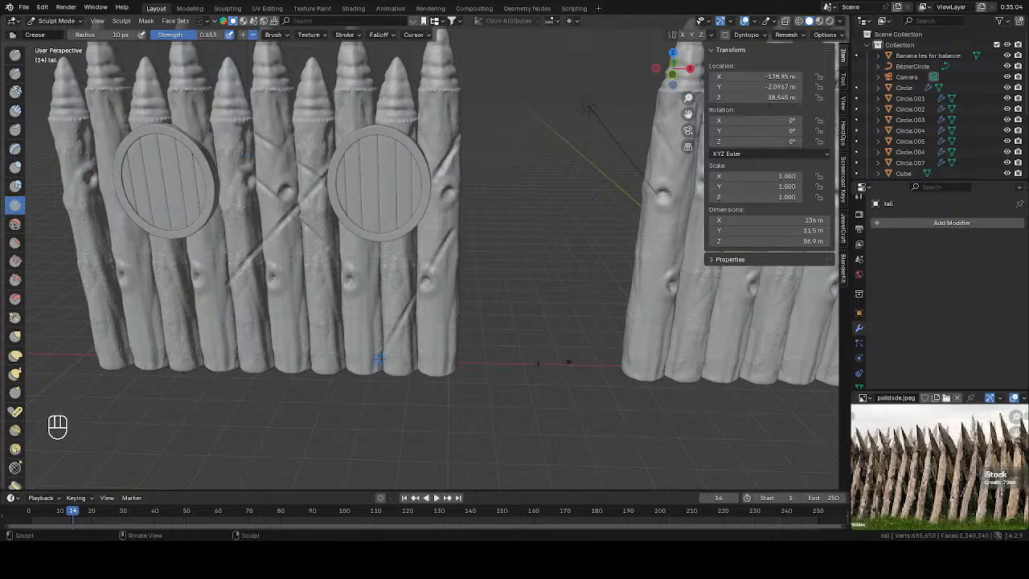
Step: Carve more diagonal slashes across the wall's far-end logs, around the shield and along the lower part of the wall
mouse_move(386, 354)
middle_mouse_down("shift")
mouse_move(493, 336)
mouse_move(501, 307)
mouse_move(661, 302)
middle_mouse_up("shift")
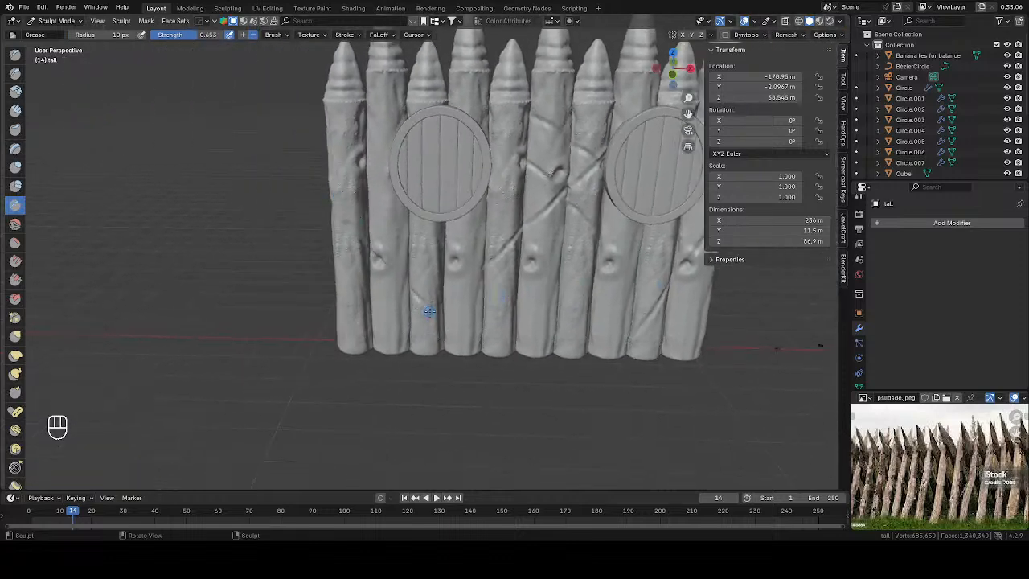
left_click_drag(304, 107, 434, 217)
left_click_drag(306, 257, 404, 352)
left_click_drag(418, 215, 283, 347)
left_click_drag(569, 261, 438, 354)
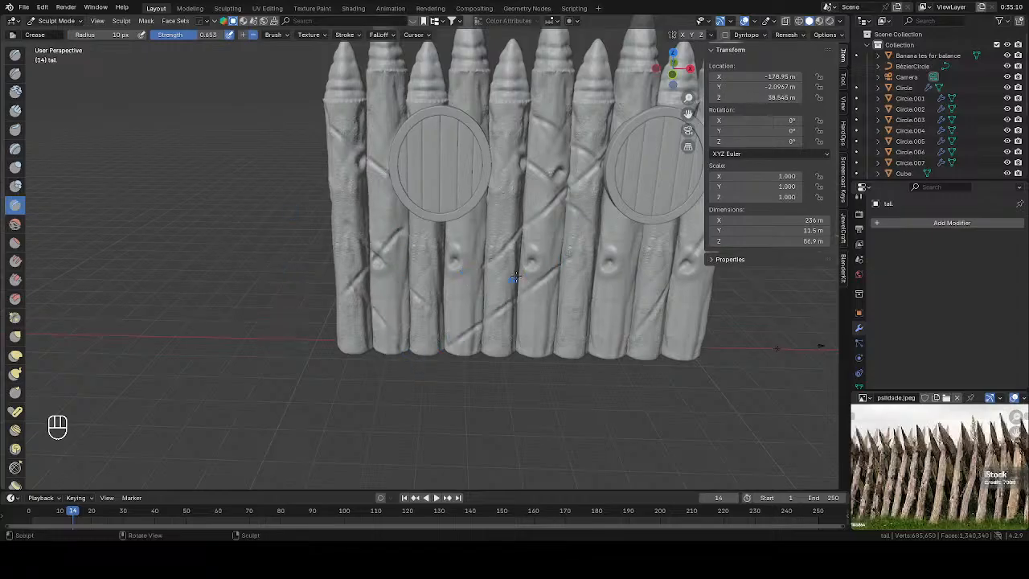
left_click_drag(554, 207, 716, 389)
left_click_drag(522, 124, 433, 202)
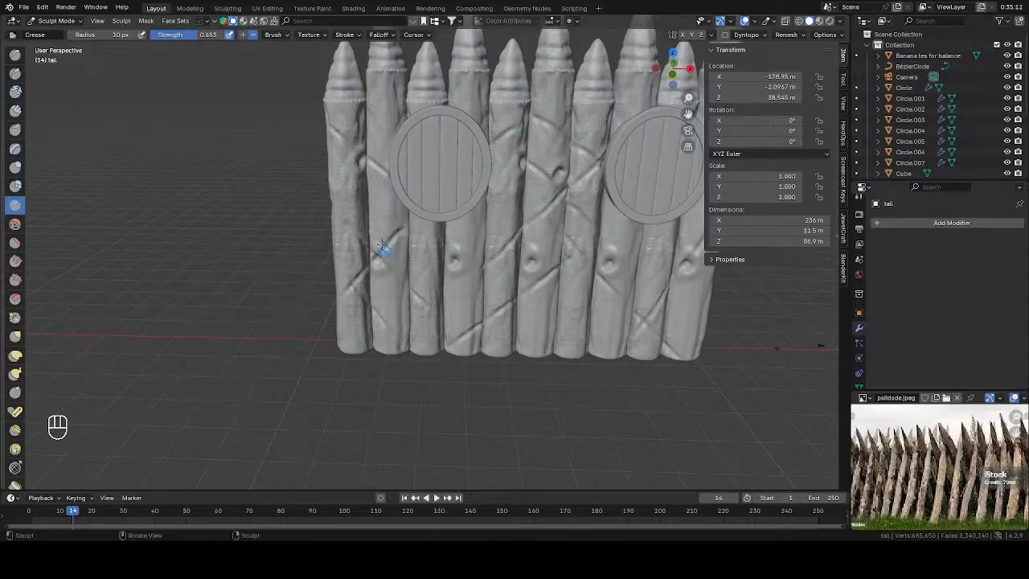
left_click_drag(303, 122, 305, 123)
Step: Carve diagonal slashes into the side of the wall's outer end log, undoing one stroke and cutting another in its place
middle_click_drag(327, 197, 409, 197)
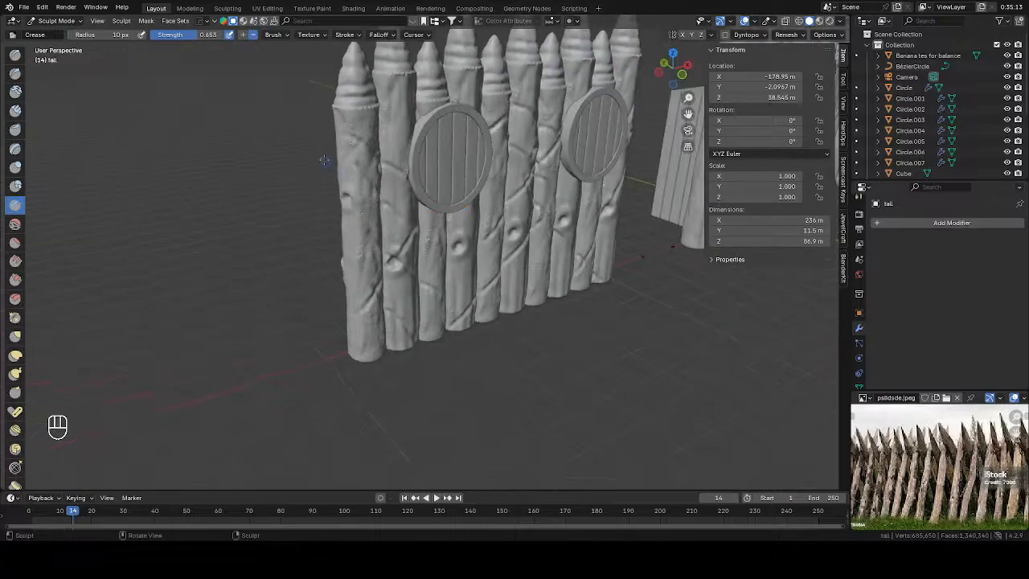
left_click_drag(366, 190, 401, 243)
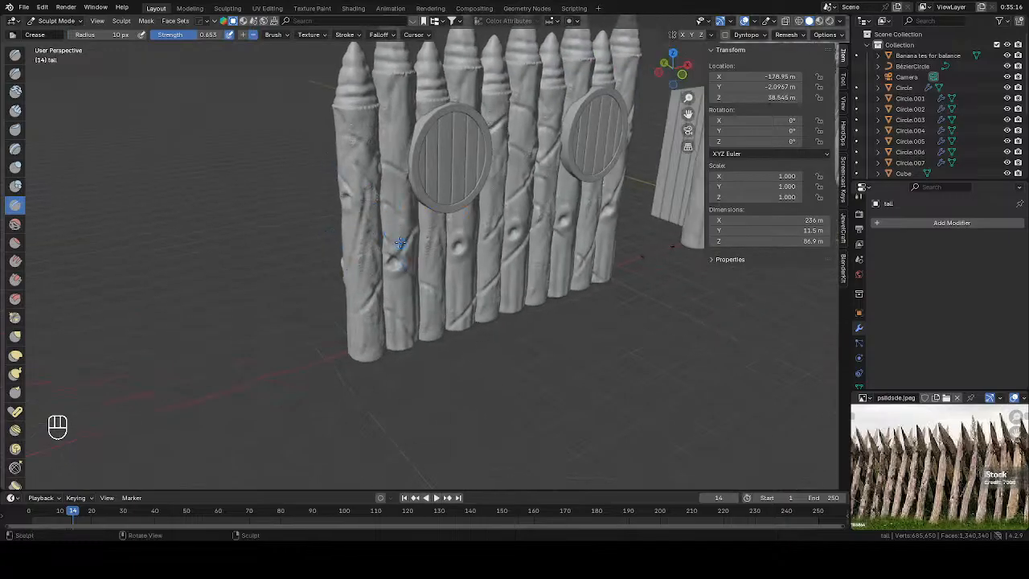
key("ctrl+z")
left_click_drag(379, 193, 350, 228)
mouse_move(579, 214)
middle_mouse_down()
mouse_move(514, 223)
mouse_move(399, 199)
mouse_move(447, 216)
middle_mouse_up()
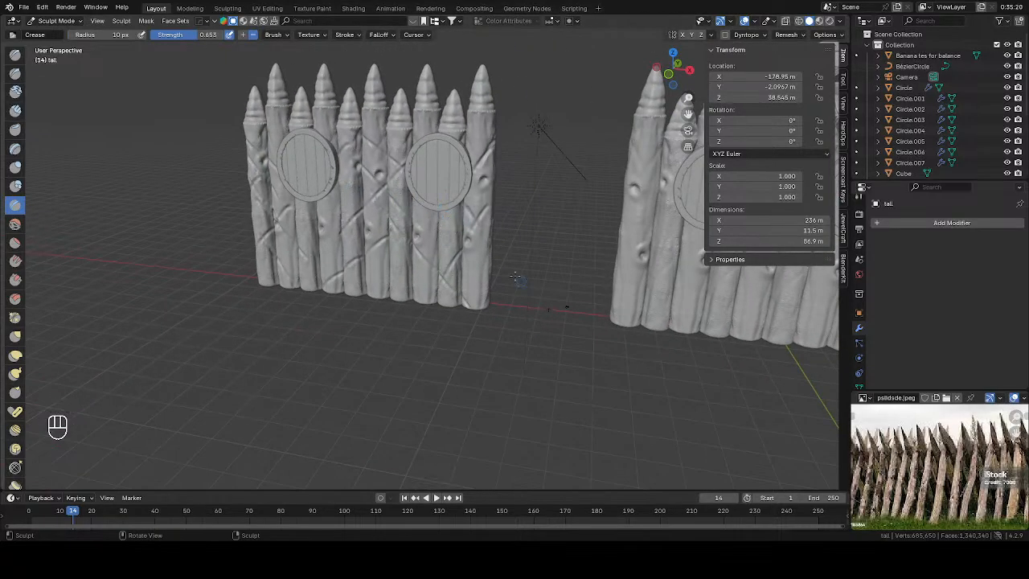
middle_click_drag(526, 287, 493, 224)
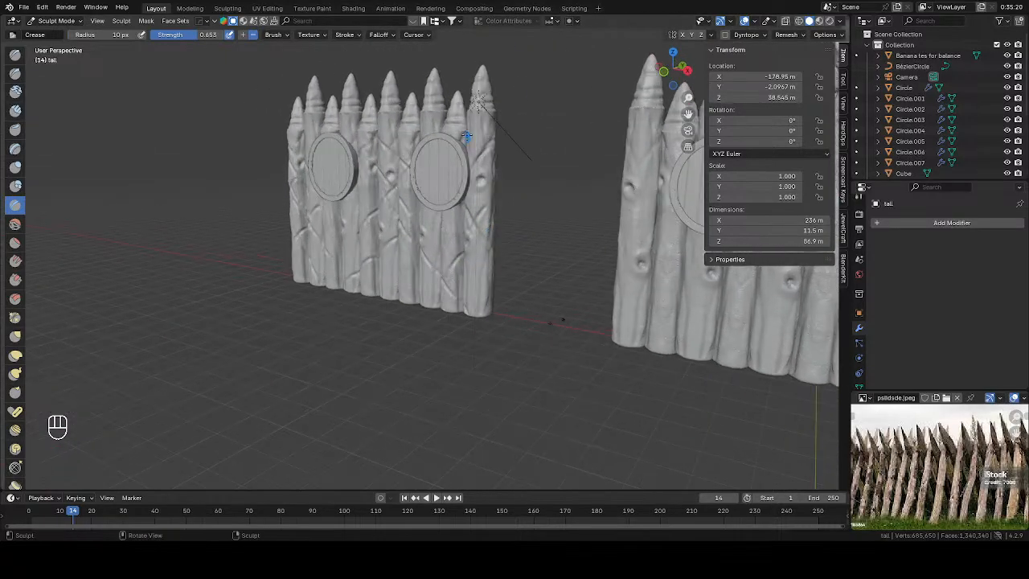
Step: Switch the viewport to rendered shading and review the slashed wall alongside the other wall and the spiked barricades
middle_click_drag(504, 154, 516, 220)
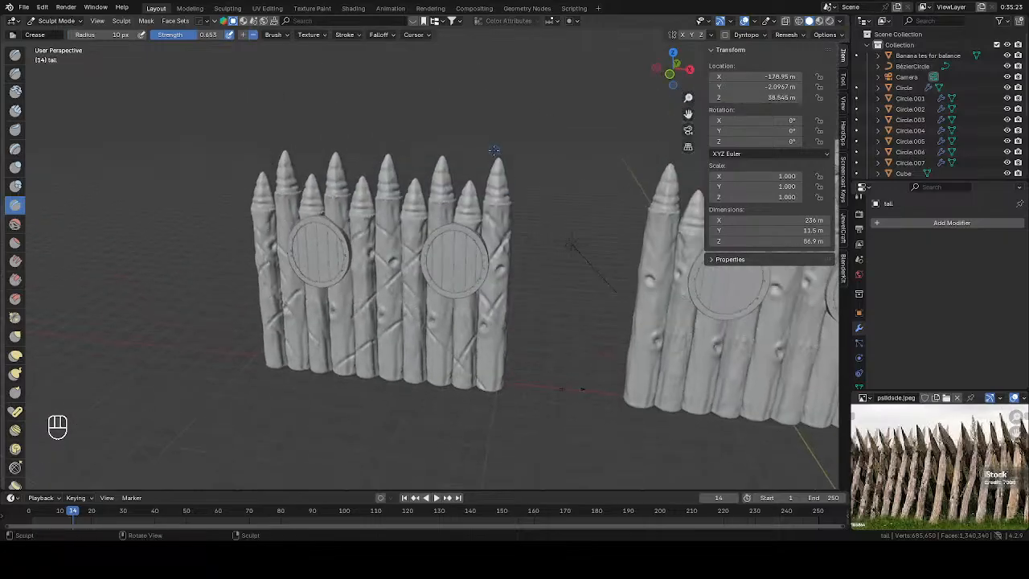
scroll(487, 184, "up", 1)
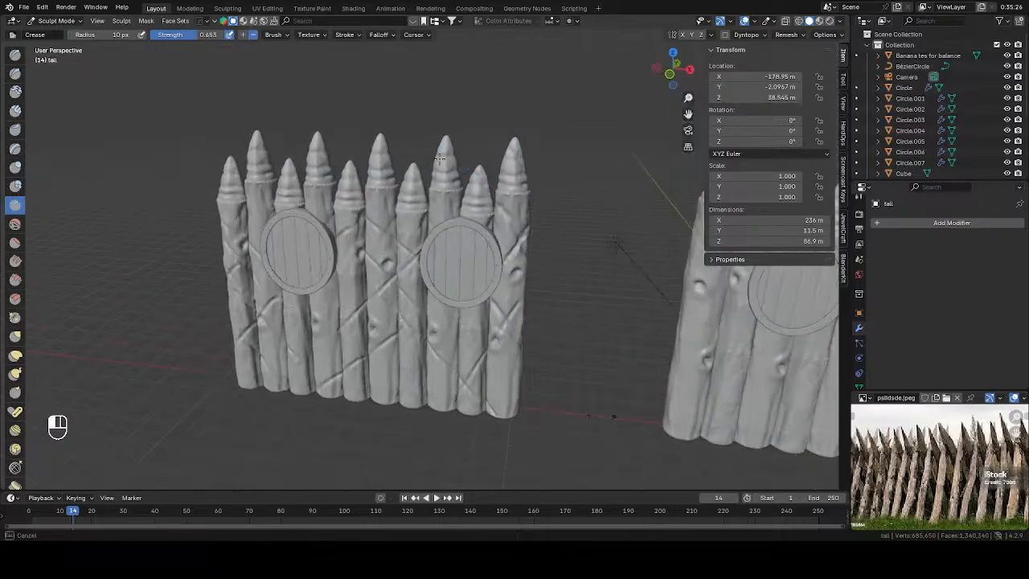
mouse_move(434, 173)
left_mouse_down()
mouse_move(402, 202)
mouse_move(386, 169)
mouse_move(363, 172)
mouse_move(352, 193)
mouse_move(336, 178)
mouse_move(287, 182)
mouse_move(300, 181)
mouse_move(245, 167)
mouse_move(222, 195)
left_mouse_up()
middle_click_drag(447, 261, 390, 186, "shift")
scroll(391, 186, "down", 6)
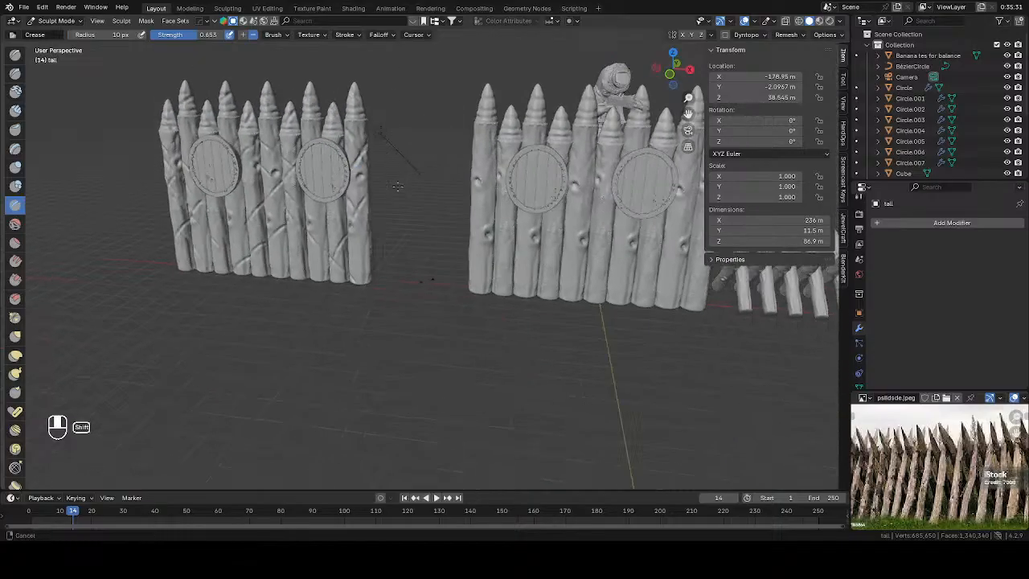
scroll(676, 264, "up", 2)
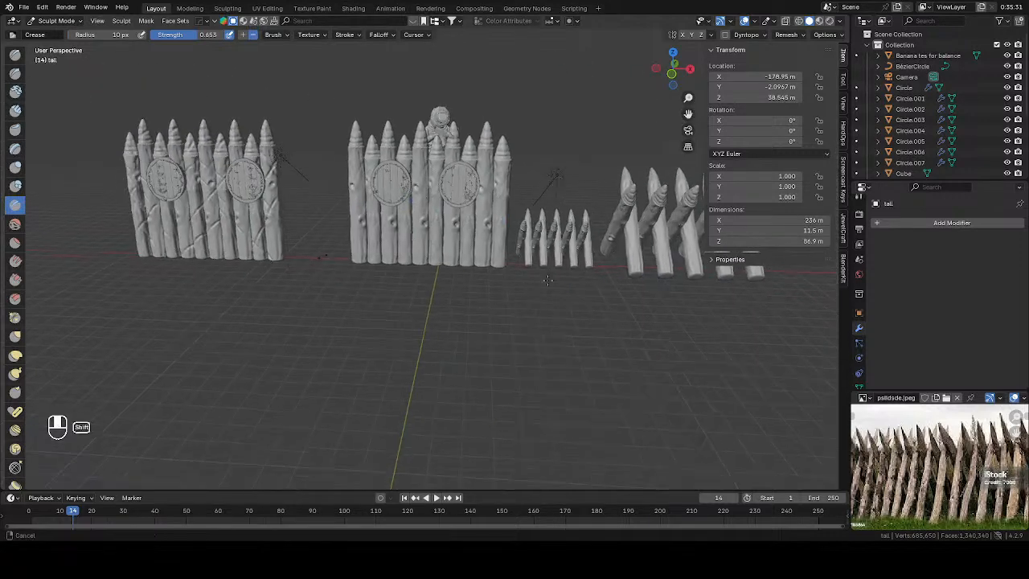
key("z")
left_click(549, 216)
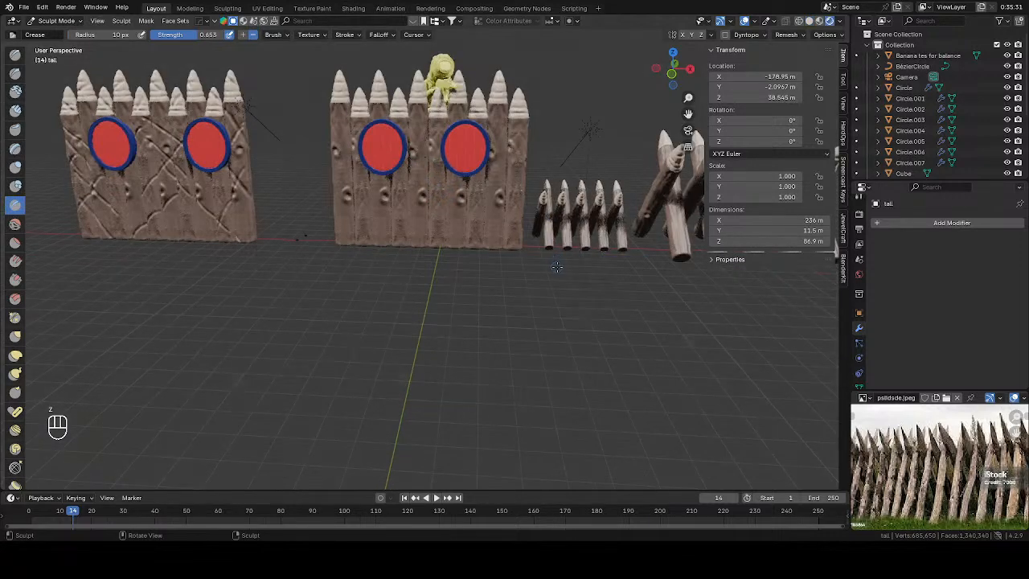
mouse_move(555, 266)
middle_mouse_down()
mouse_move(442, 312)
mouse_move(458, 321)
middle_mouse_up()
scroll(442, 311, "down", 1)
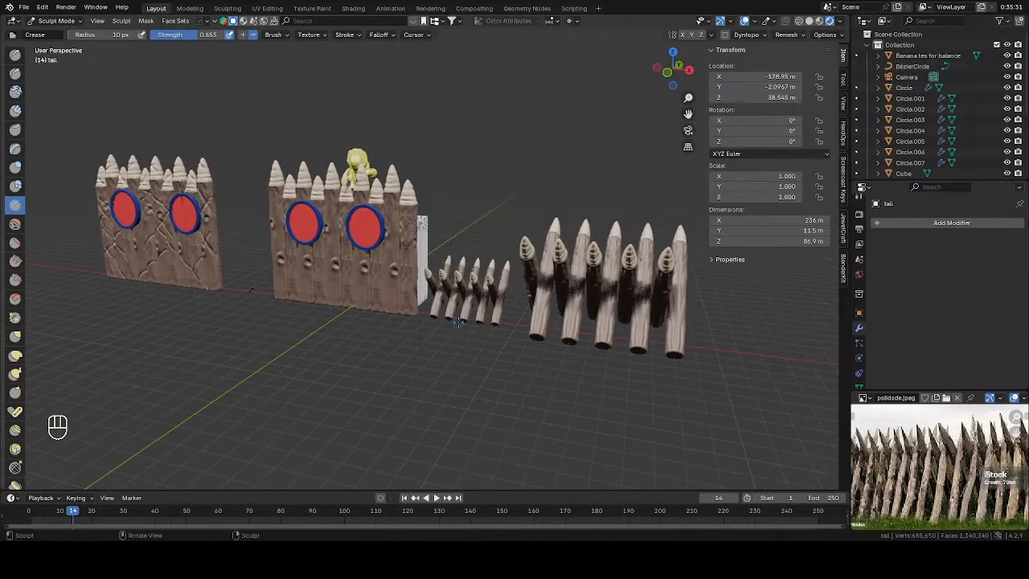
scroll(459, 322, "up", 1)
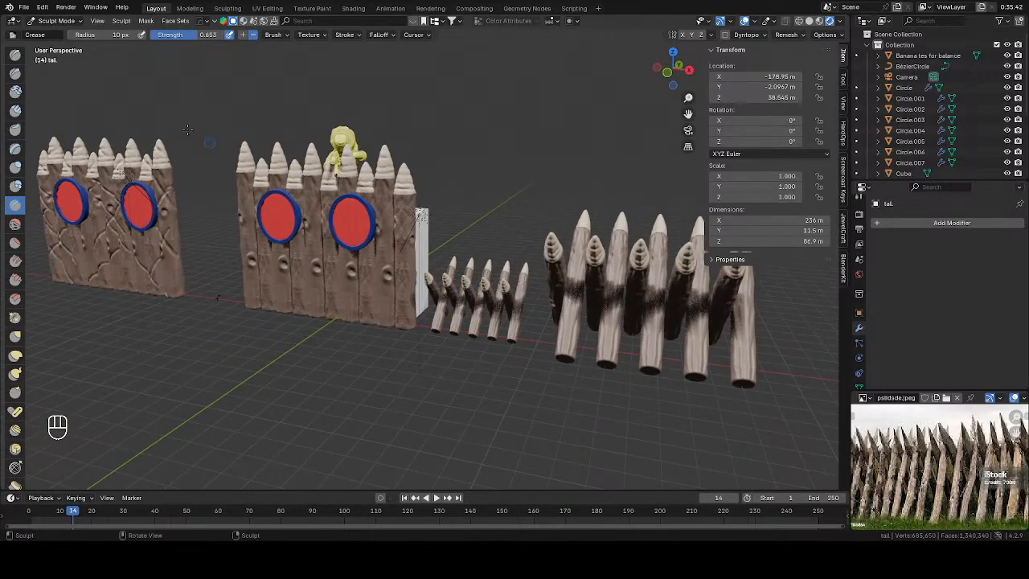
Step: Leave sculpting and change the shield face material's base colour from the bright tone to a dark brownish red
key("Tab")
left_click(356, 228)
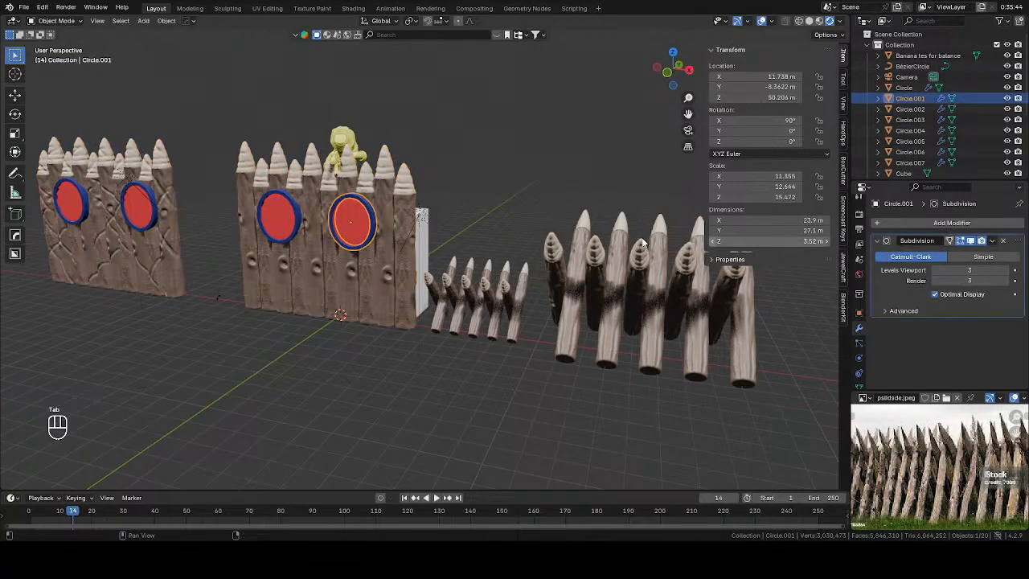
left_click(420, 250)
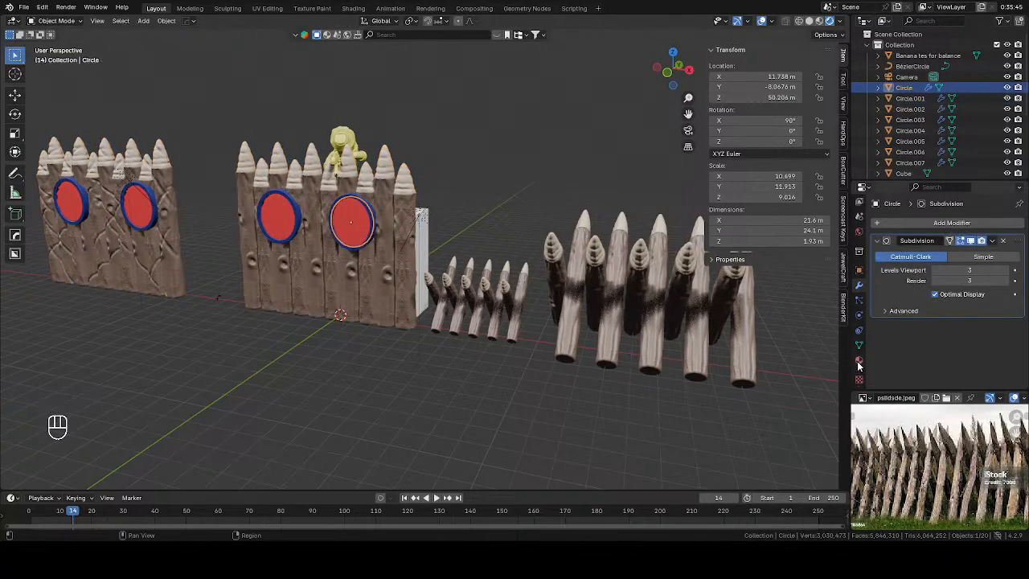
left_click(859, 361)
left_click(970, 336)
mouse_move(951, 256)
left_mouse_down()
mouse_move(945, 230)
mouse_move(938, 248)
left_mouse_up()
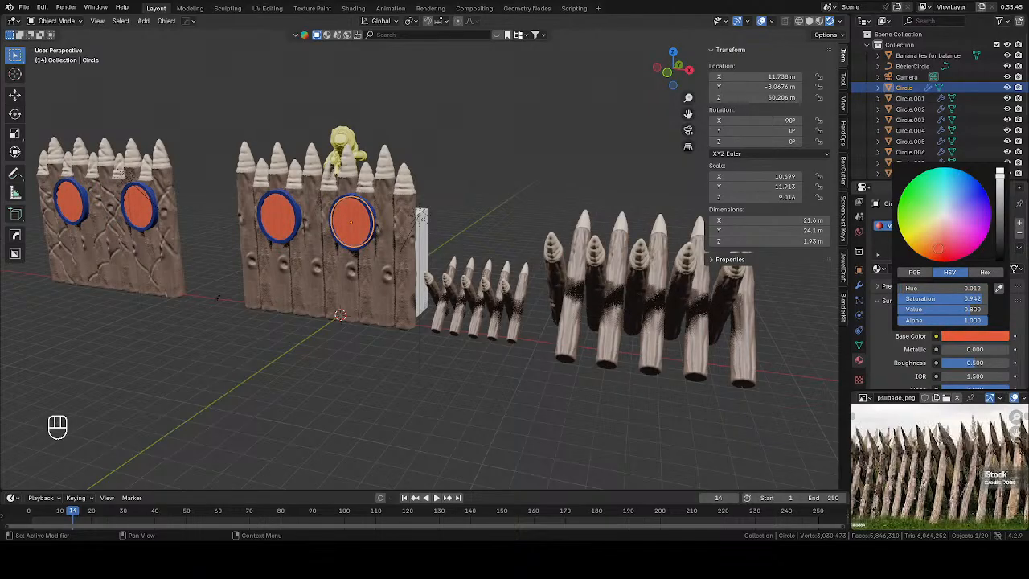
left_click_drag(1000, 173, 1000, 223)
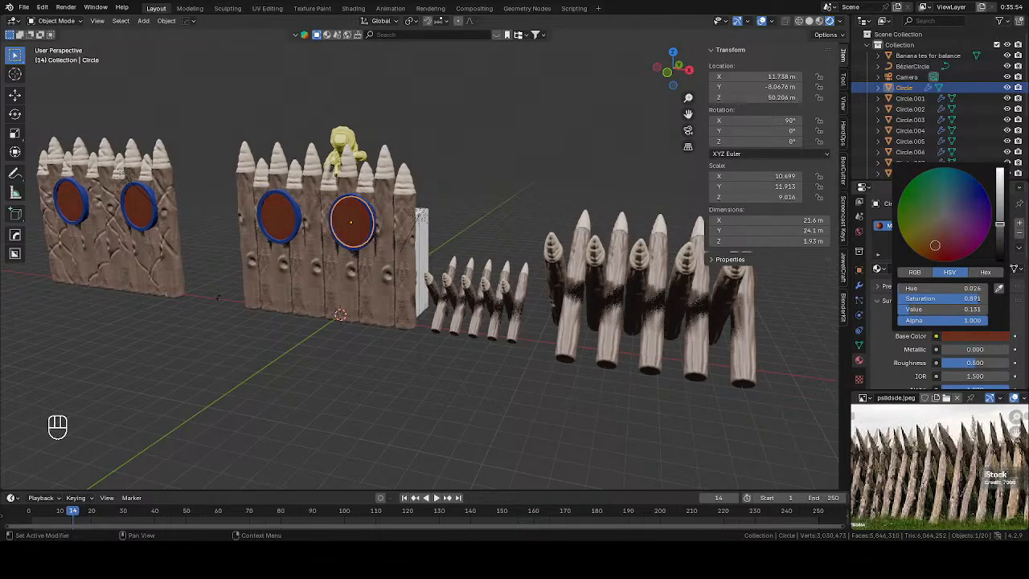
Step: Darken the shield rim material's base colour to navy with hue 0.661, saturation 0.866 and value 0.038, and deselect the rim
left_click(375, 224)
left_click(969, 336)
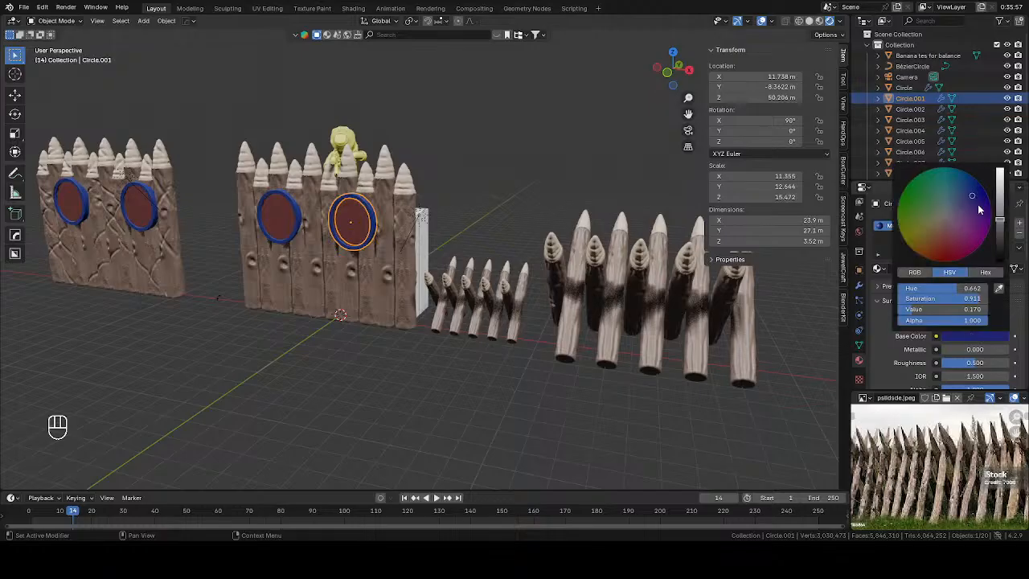
left_click_drag(1000, 214, 1001, 236)
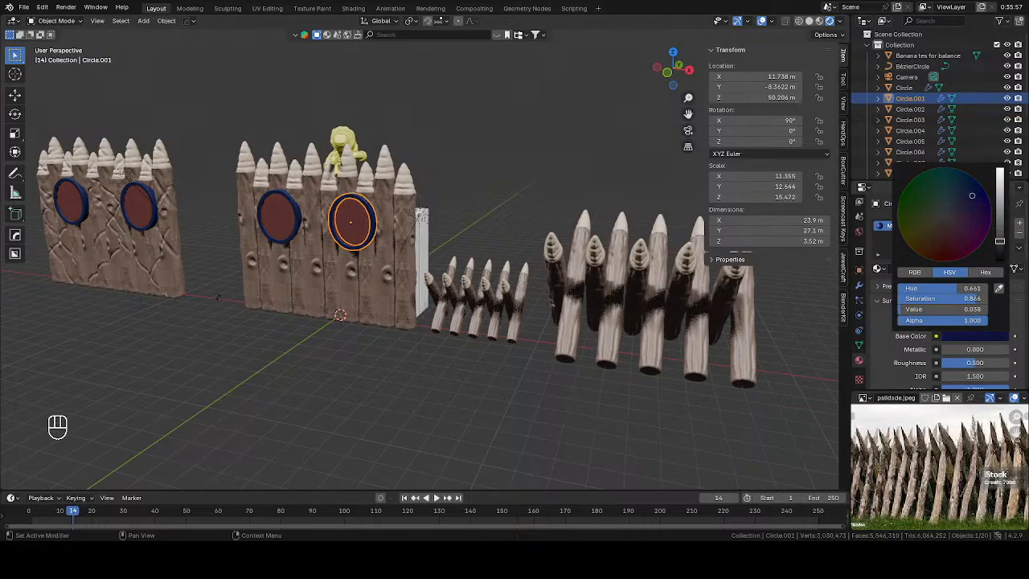
left_click(546, 162)
middle_click_drag(546, 161, 548, 162)
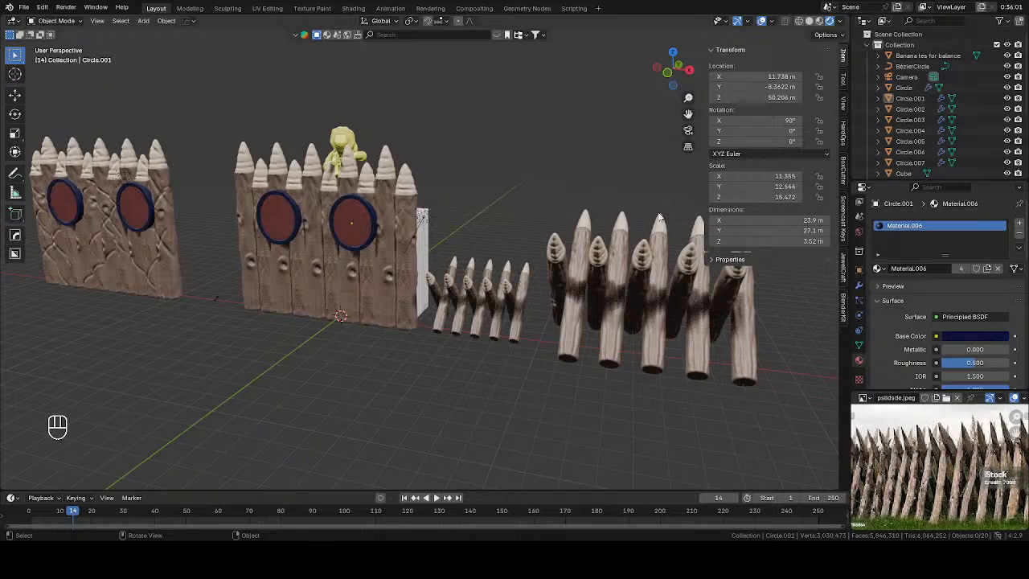
Step: Collapse the transform details and assign the existing brown wood Material.001 to the raised platform behind the wall
left_click(724, 50)
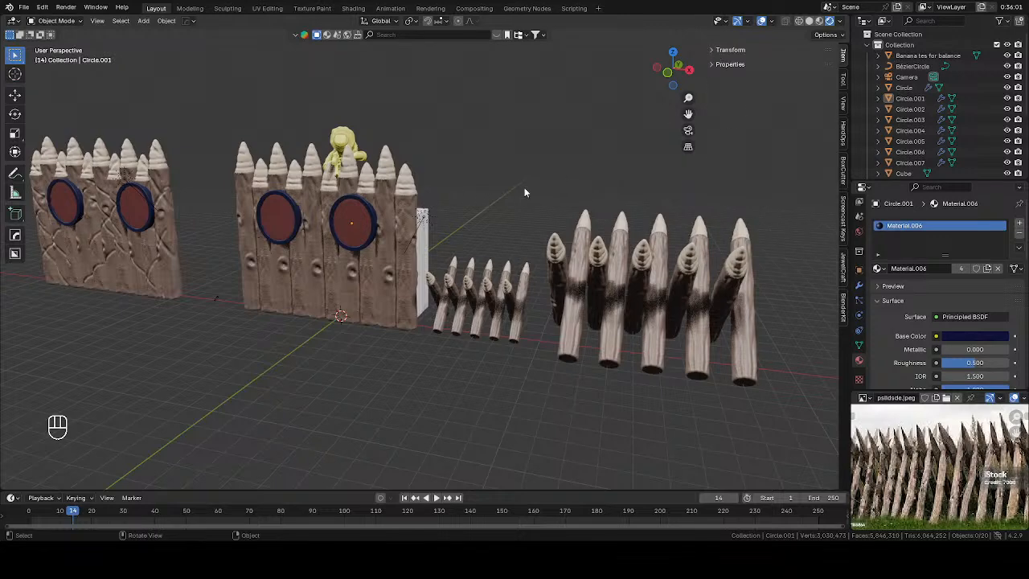
left_click(424, 256)
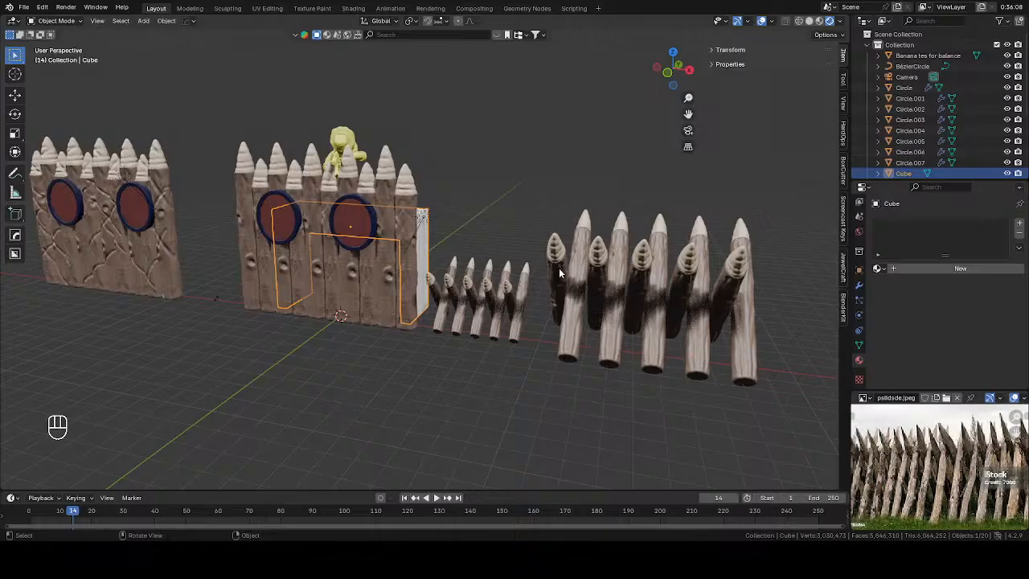
left_click(879, 269)
left_click(909, 304)
left_click(479, 388)
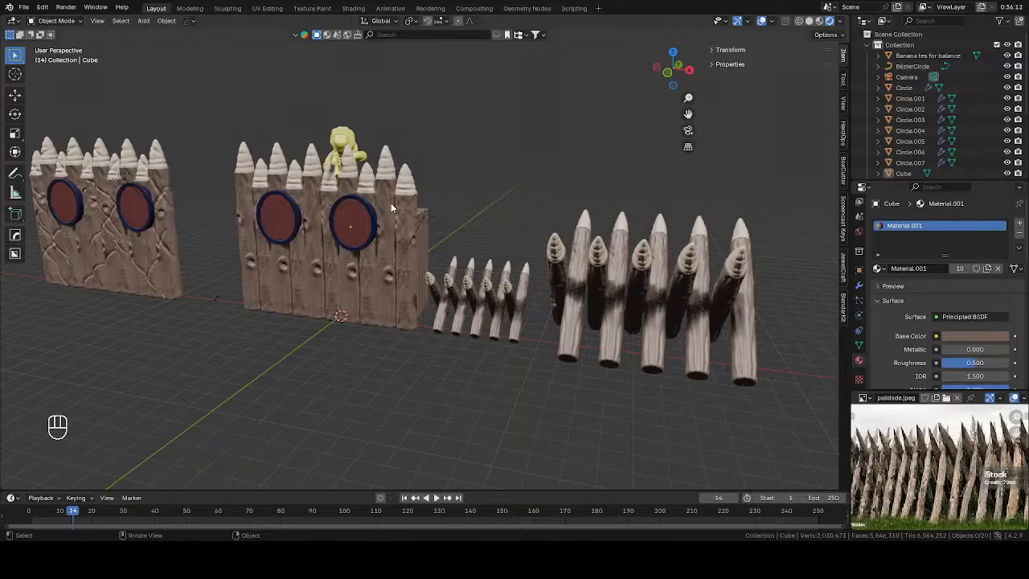
Step: Review the coloured walls, platform and barricades from several angles and select the sun light
middle_click_drag(391, 206, 497, 215)
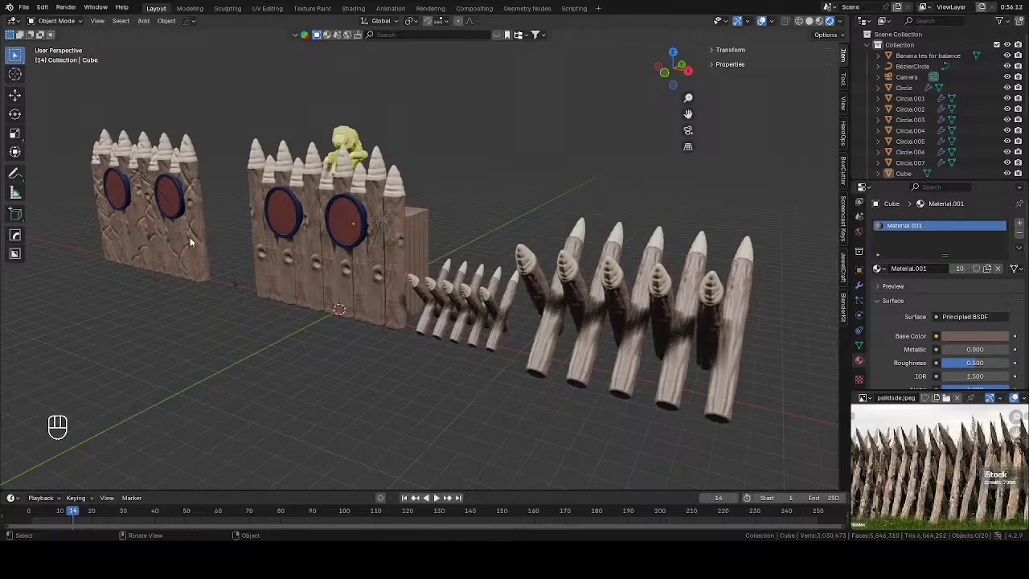
middle_click_drag(394, 227, 422, 219)
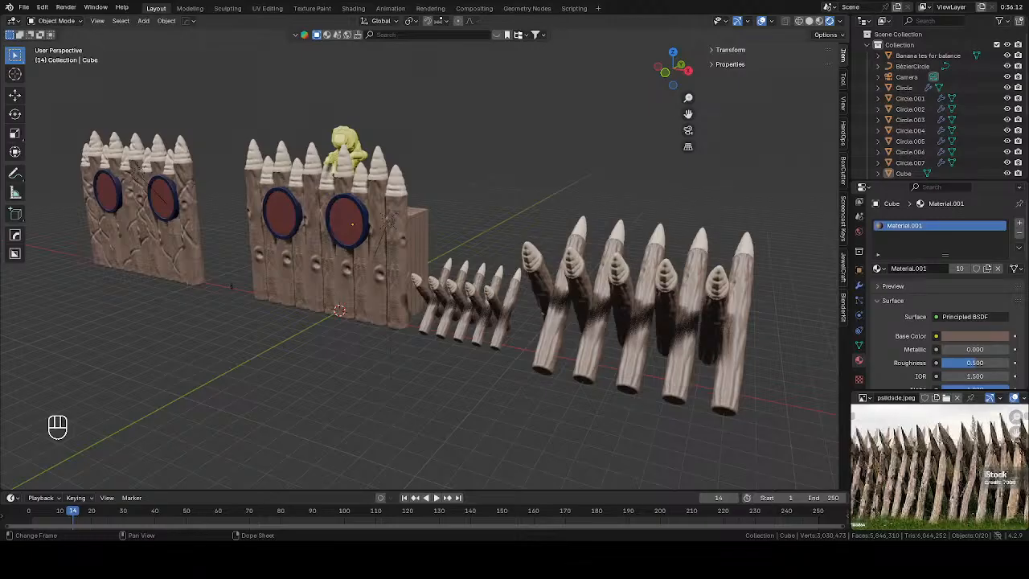
left_click(384, 351)
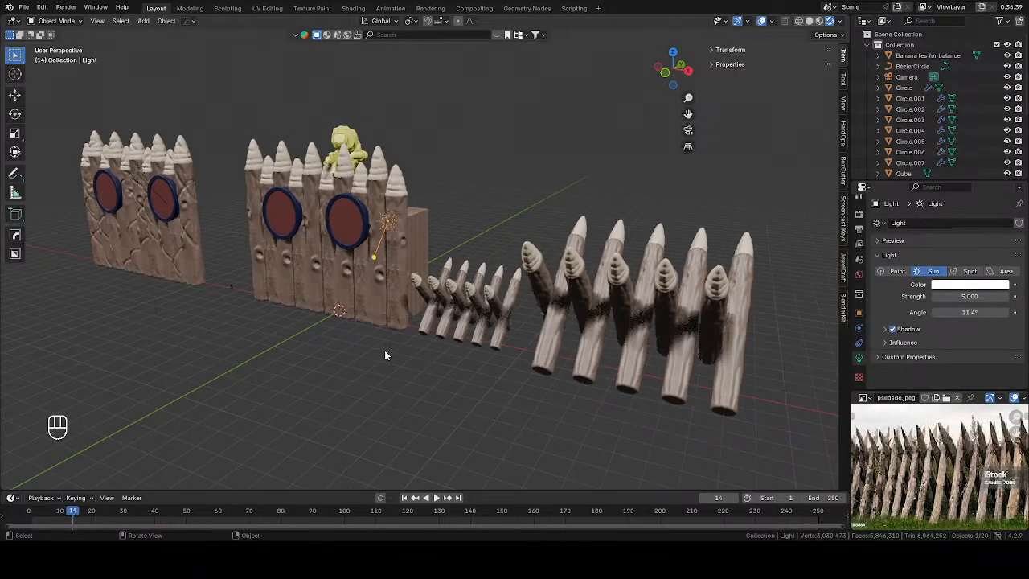
key("g")
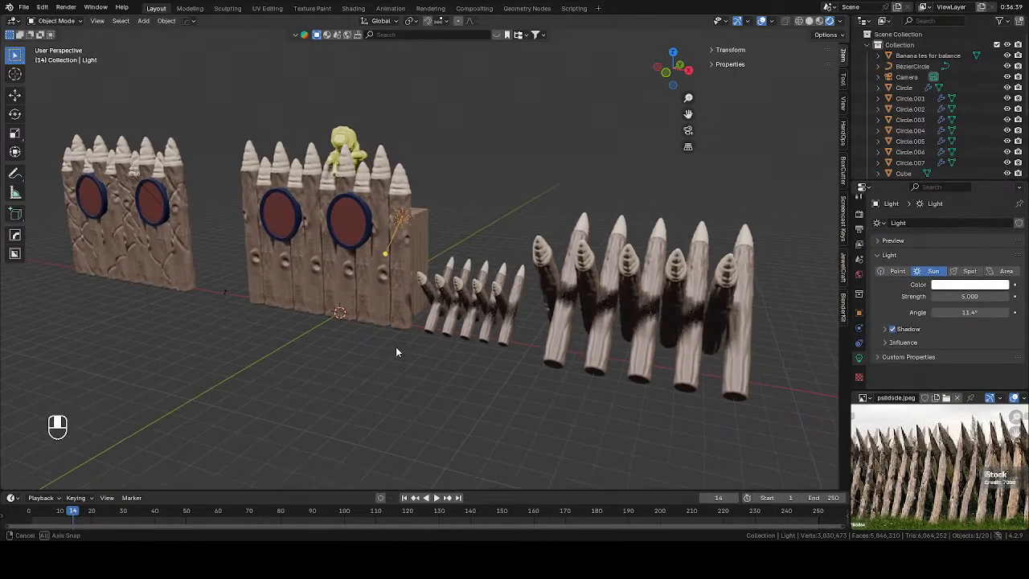
left_click(395, 351)
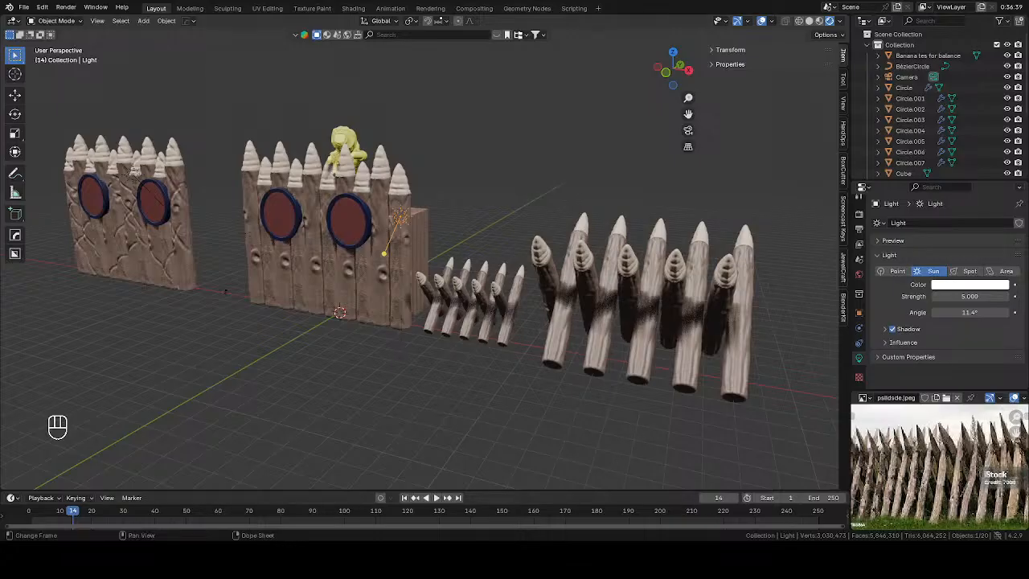